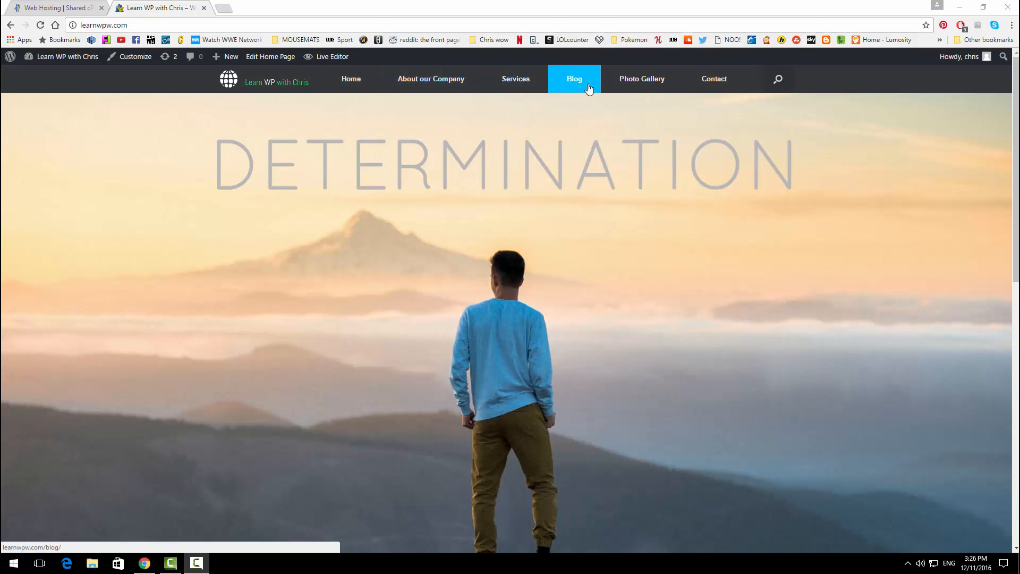
Step: Scroll through the home page, then view the About our Company and Services pages
{"action": "scroll", "coordinate": [556, 189], "scroll_direction": "down", "scroll_amount": 3}
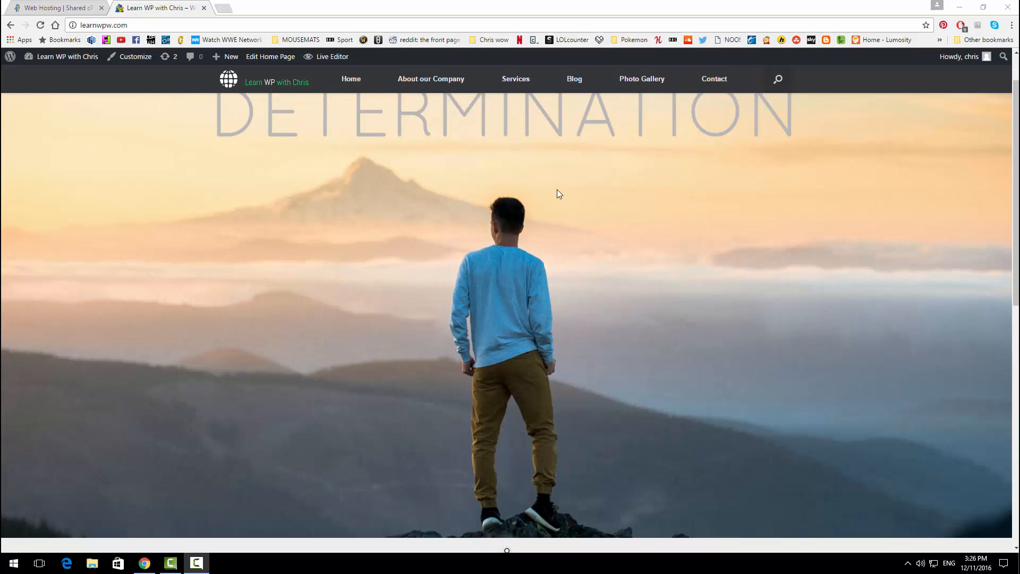
{"action": "scroll", "coordinate": [556, 189], "scroll_direction": "down", "scroll_amount": 2}
{"action": "scroll", "coordinate": [559, 199], "scroll_direction": "up", "scroll_amount": 2}
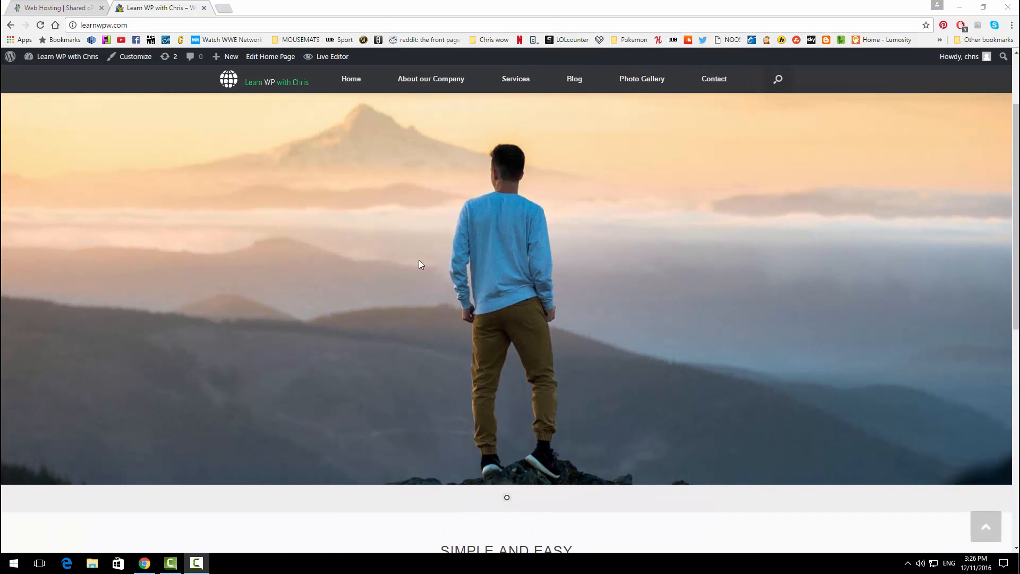
{"action": "scroll", "coordinate": [494, 230], "scroll_direction": "down", "scroll_amount": 5}
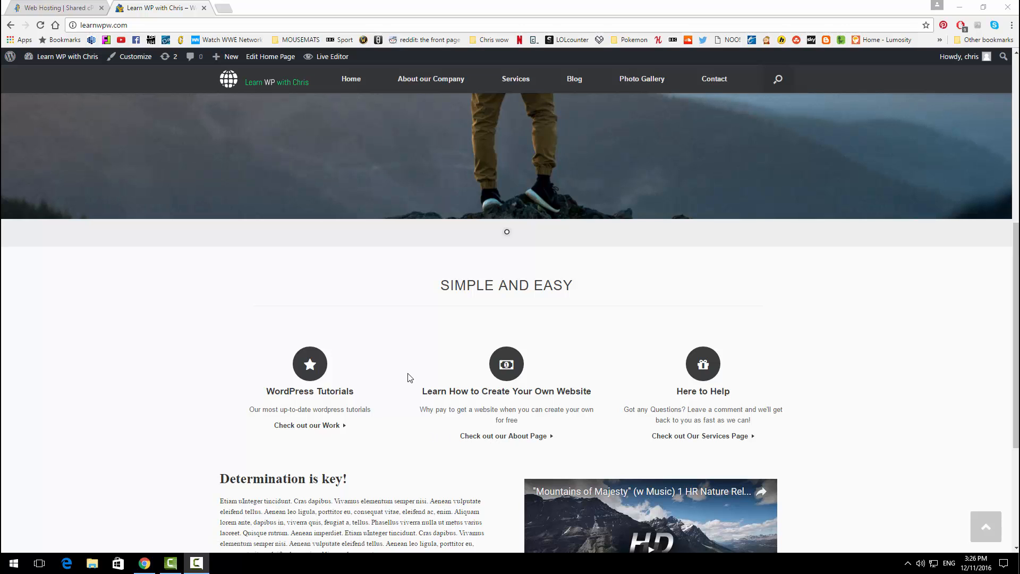
{"action": "scroll", "coordinate": [409, 377], "scroll_direction": "down", "scroll_amount": 3}
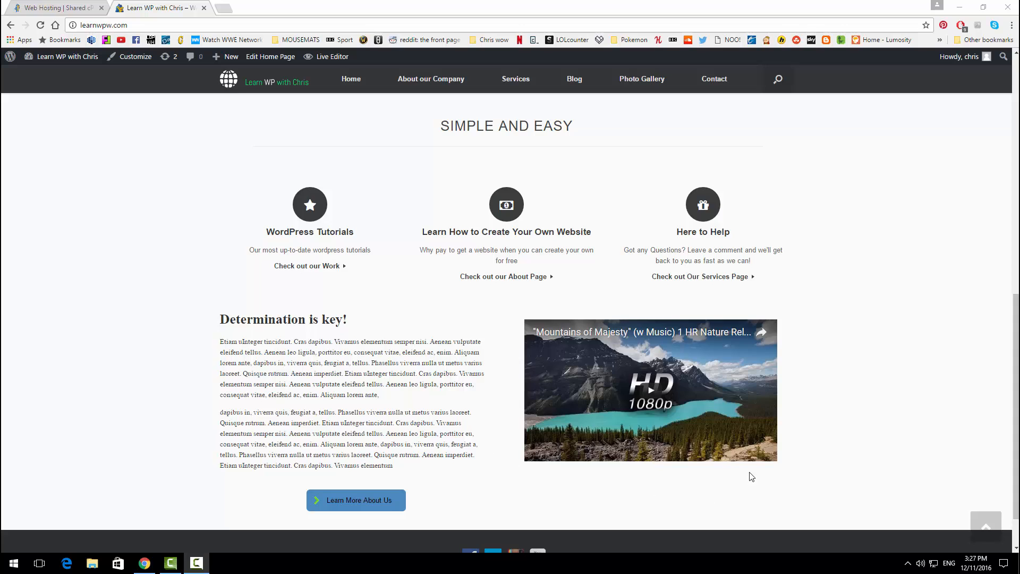
{"action": "scroll", "coordinate": [538, 304], "scroll_direction": "up", "scroll_amount": 9}
{"action": "left_click", "coordinate": [437, 89]}
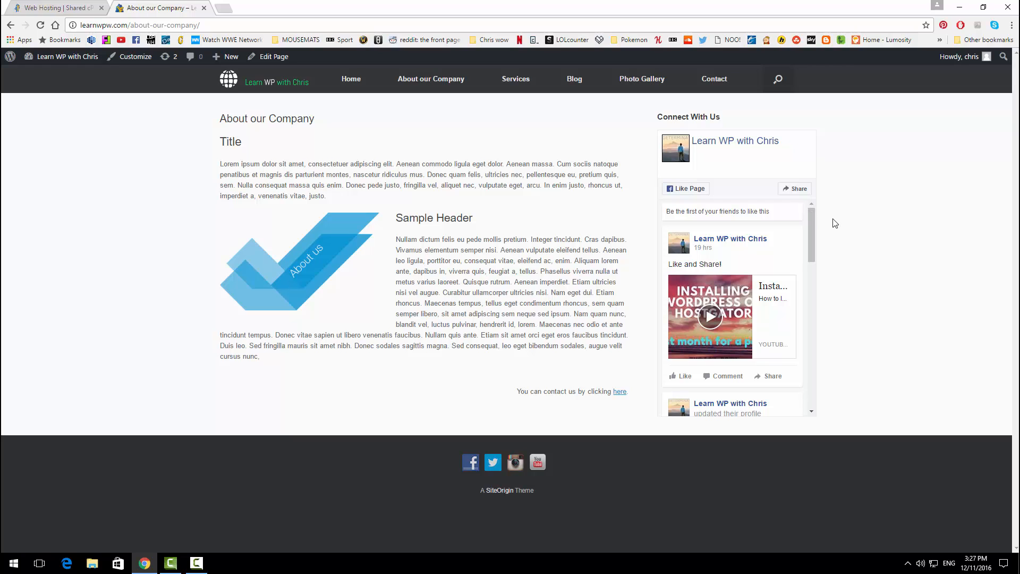
{"action": "left_click", "coordinate": [516, 78]}
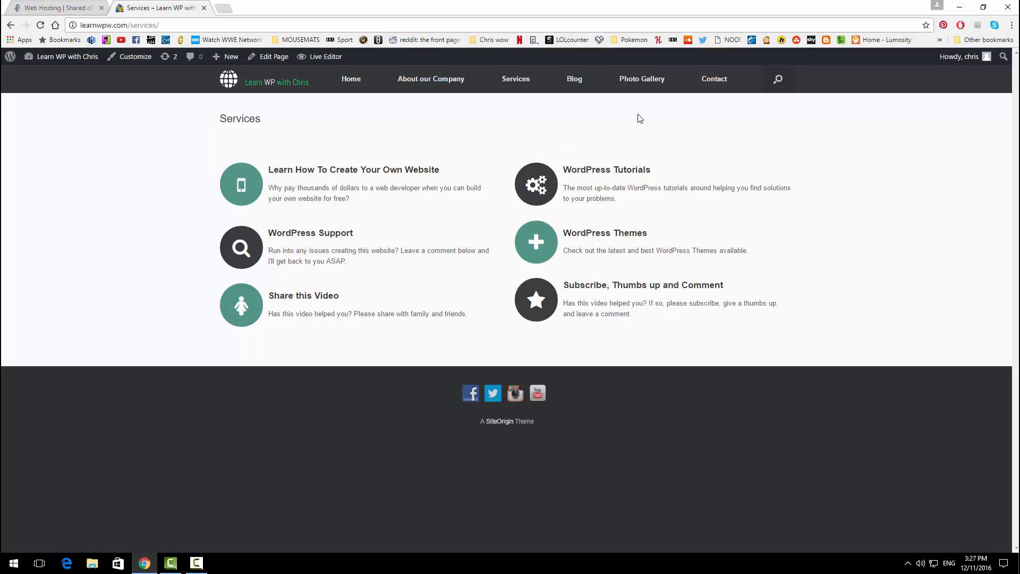
Step: Browse the Photo Gallery and open the Mountain one photo
{"action": "left_click", "coordinate": [643, 83]}
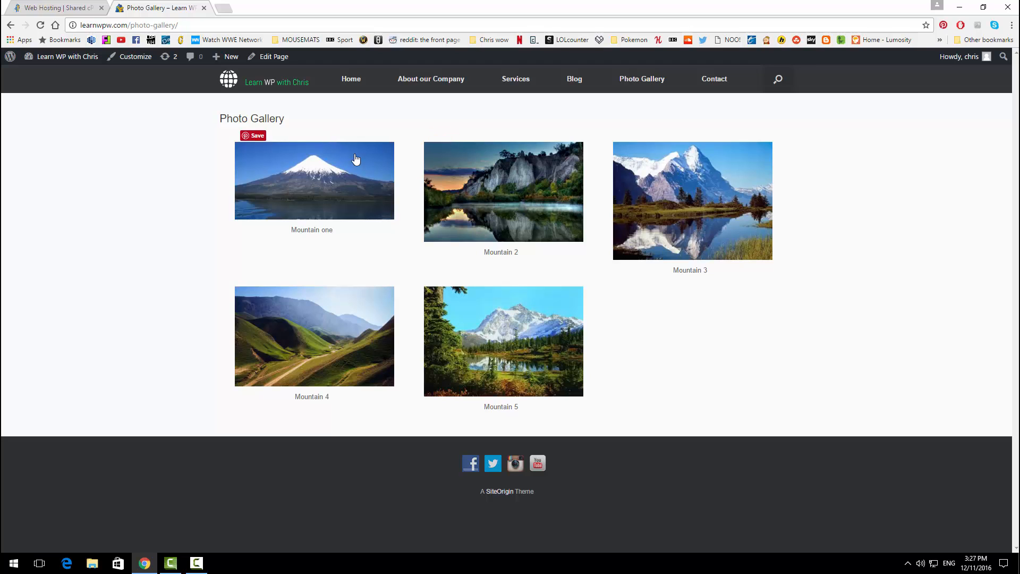
{"action": "left_click", "coordinate": [326, 163]}
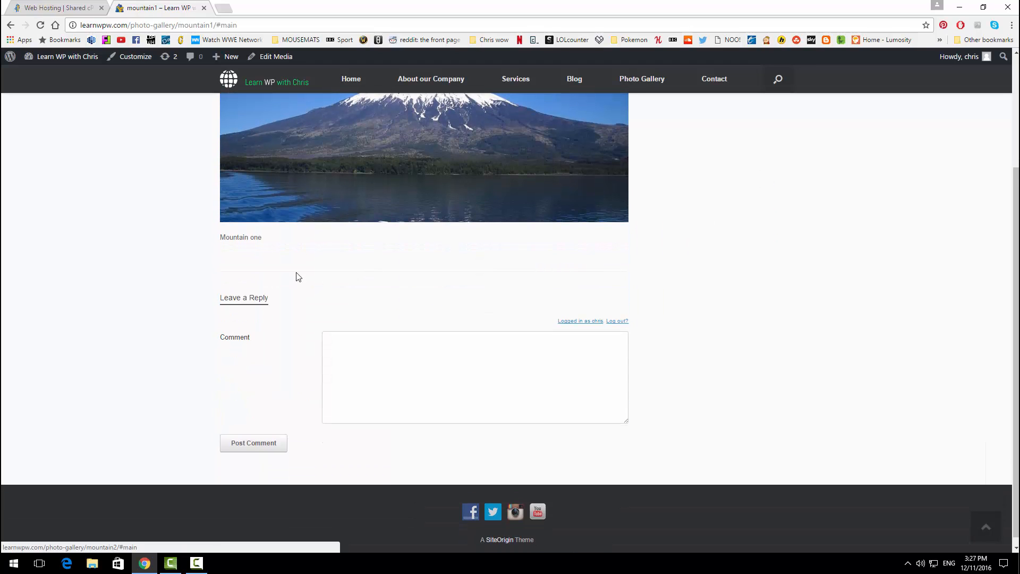
{"action": "scroll", "coordinate": [421, 356], "scroll_direction": "up", "scroll_amount": 3}
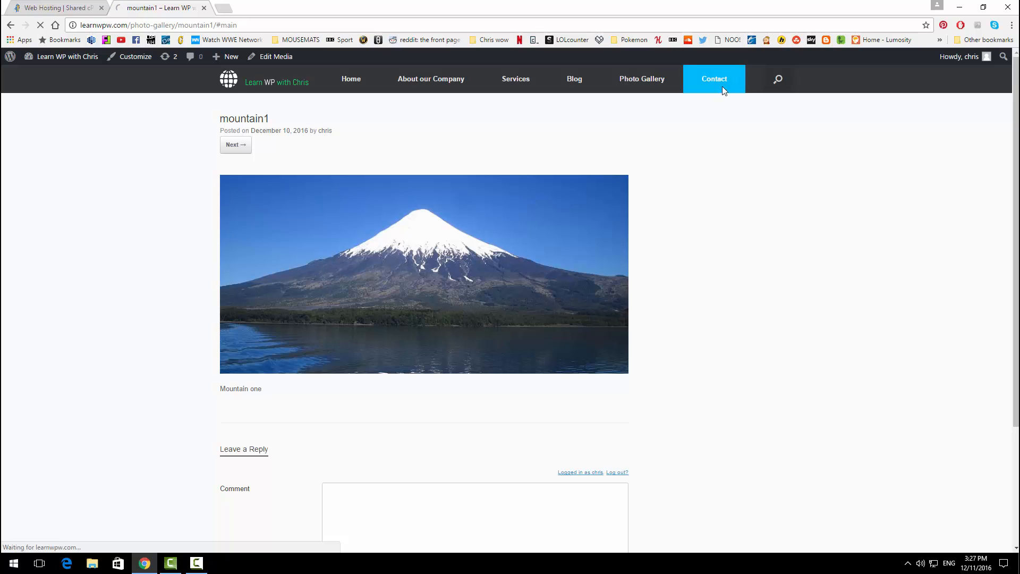
Step: Go to the Contact page and try the Email, Subject and Message form fields
{"action": "left_click", "coordinate": [719, 85]}
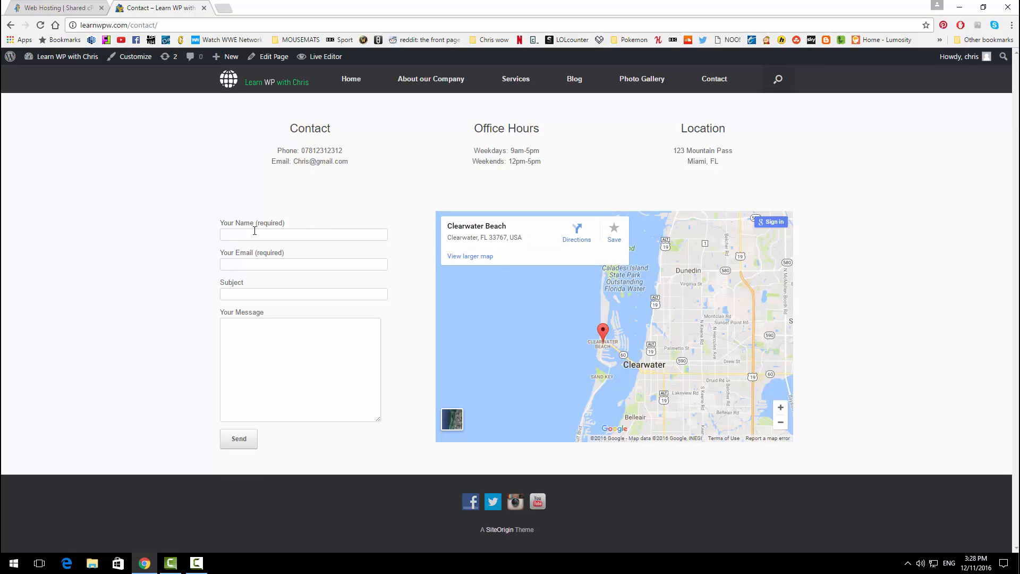
{"action": "left_click", "coordinate": [260, 263]}
{"action": "left_click", "coordinate": [262, 291]}
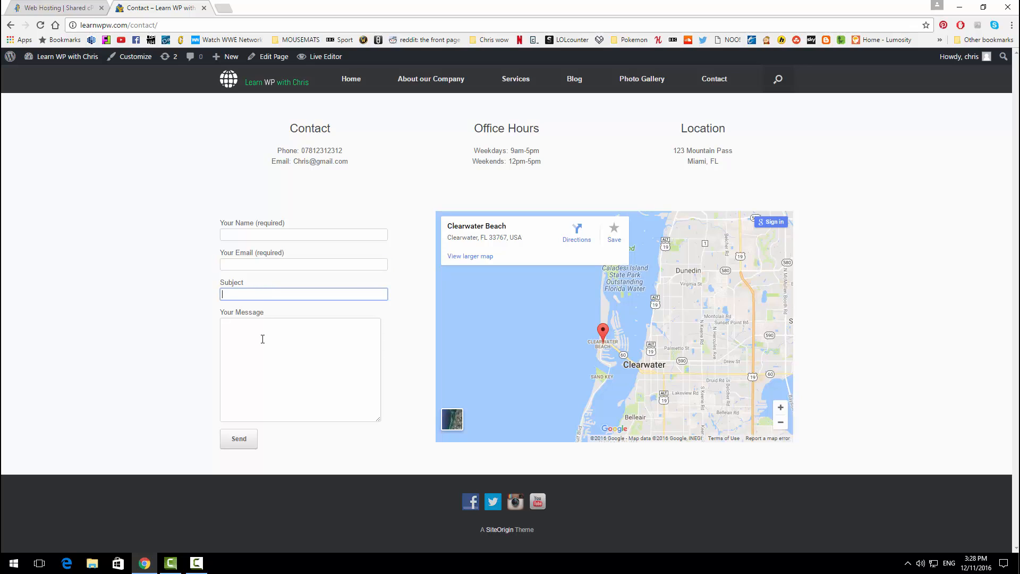
{"action": "left_click", "coordinate": [262, 340]}
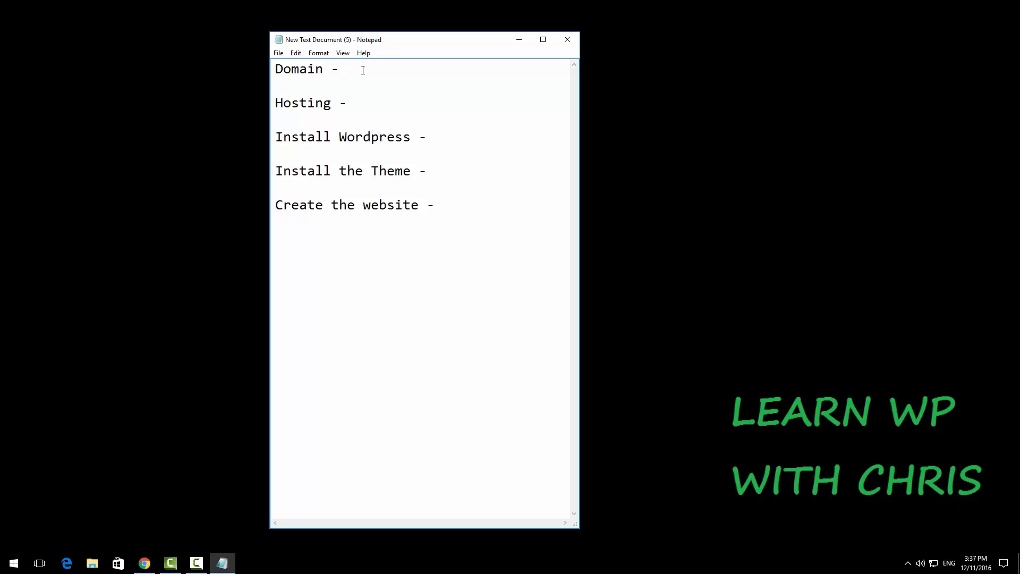
Step: Enter $12.95/Year after Domain and $7/month $0.01 after Hosting in the Notepad list
{"action": "type", "text": "$12.95"}
{"action": "type", "text": "/"}
{"action": "type", "text": "Year"}
{"action": "type", "text": "$7/m"}
{"action": "type", "text": "onth"}
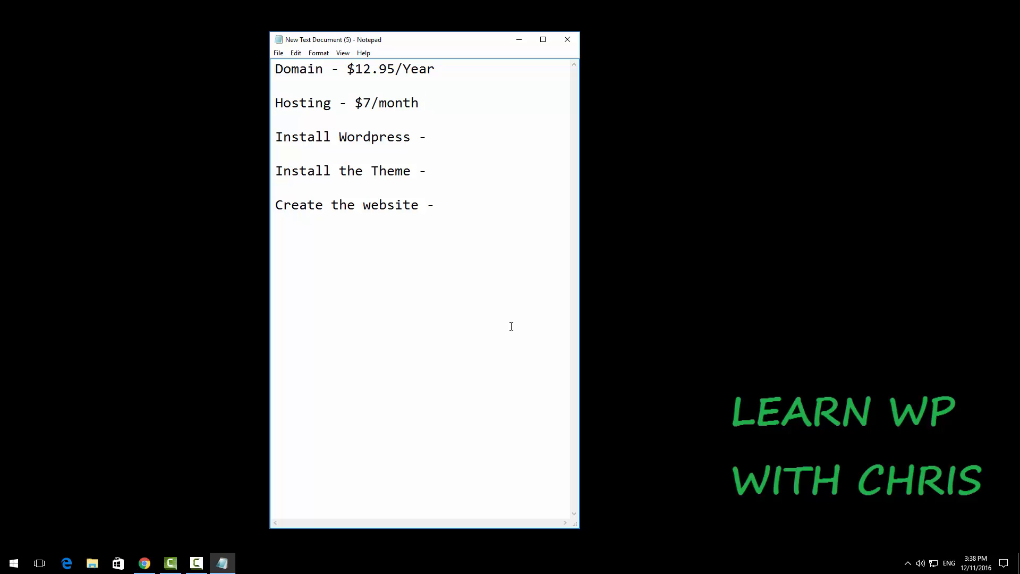
{"action": "type", "text": " $0.01"}
Step: Add 'Free' after Install Wordpress, Install the Theme and Create the website
{"action": "left_click", "coordinate": [500, 214]}
{"action": "type", "text": "Free"}
{"action": "left_click", "coordinate": [453, 168]}
{"action": "type", "text": "Free"}
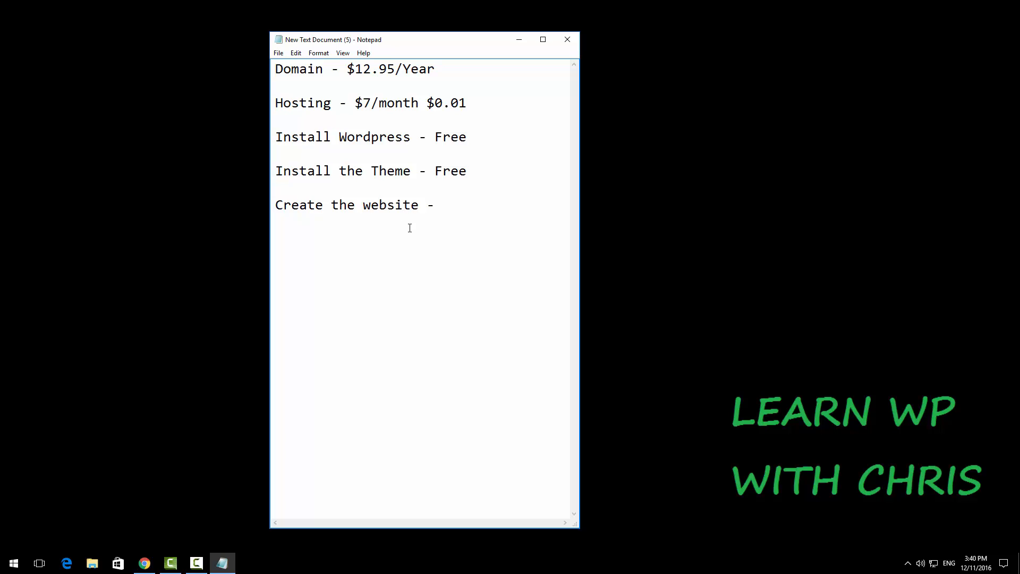
{"action": "left_click", "coordinate": [448, 204]}
{"action": "type", "text": "Free"}
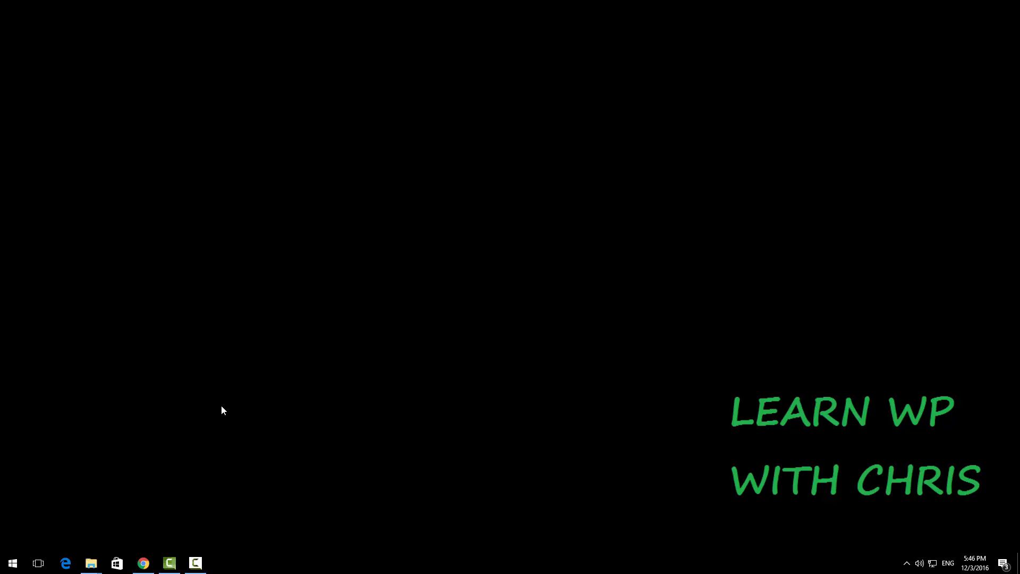
Step: Back in Chrome, go to HostGator's hosting plans and sign up for the Hatchling plan
{"action": "left_click", "coordinate": [143, 562]}
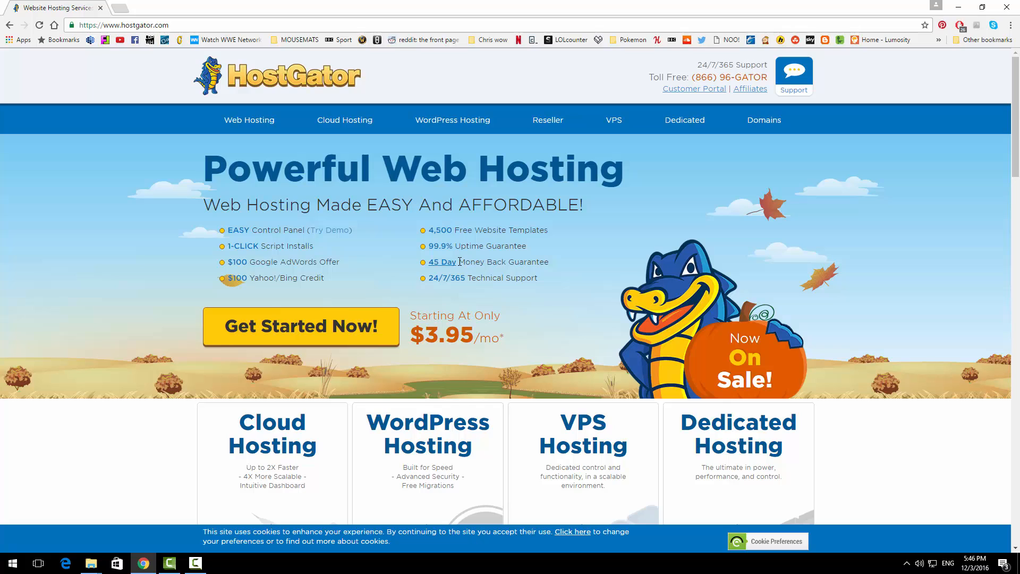
{"action": "left_click", "coordinate": [325, 327]}
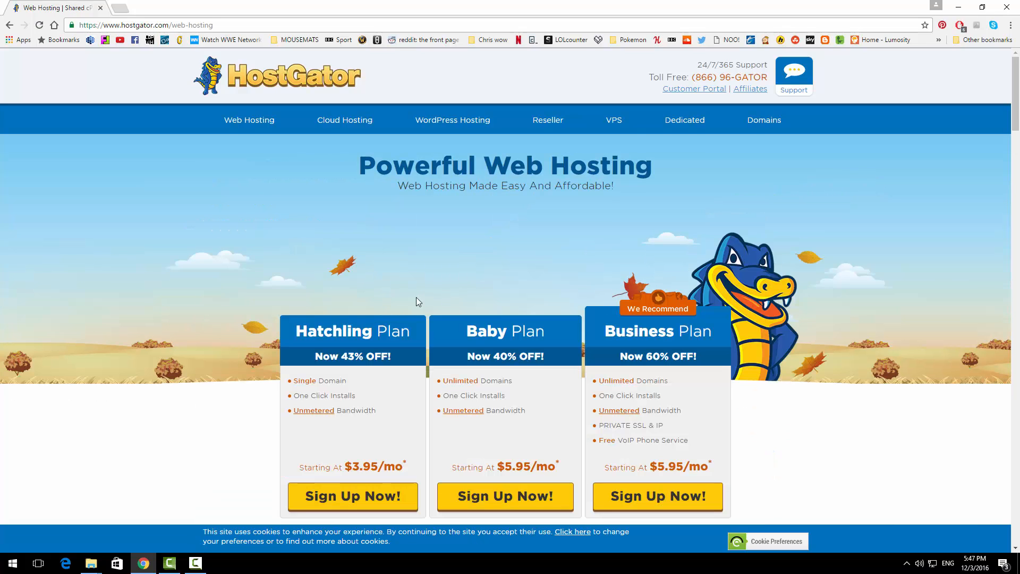
{"action": "scroll", "coordinate": [487, 320], "scroll_direction": "down", "scroll_amount": 1}
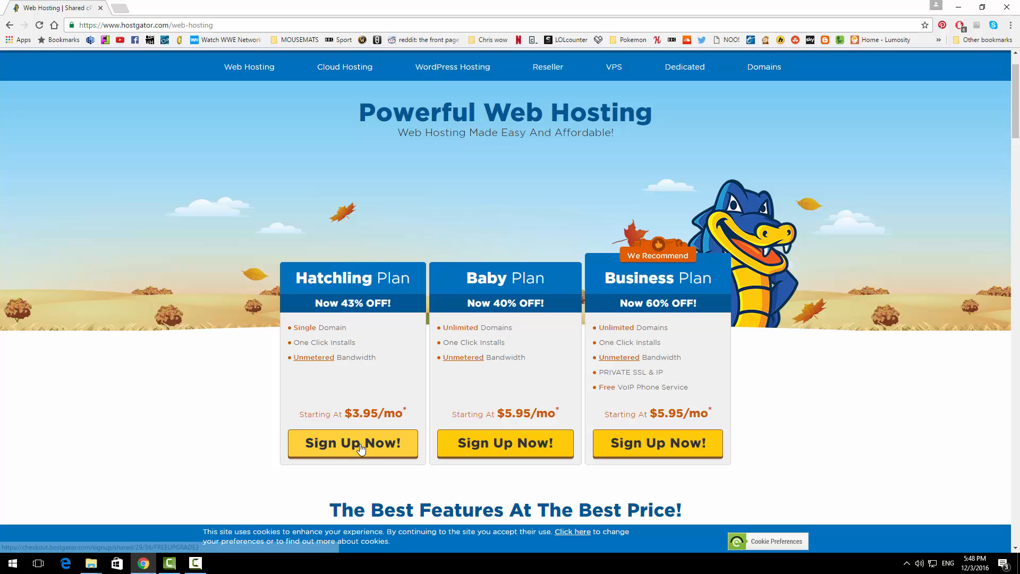
{"action": "left_click", "coordinate": [360, 447]}
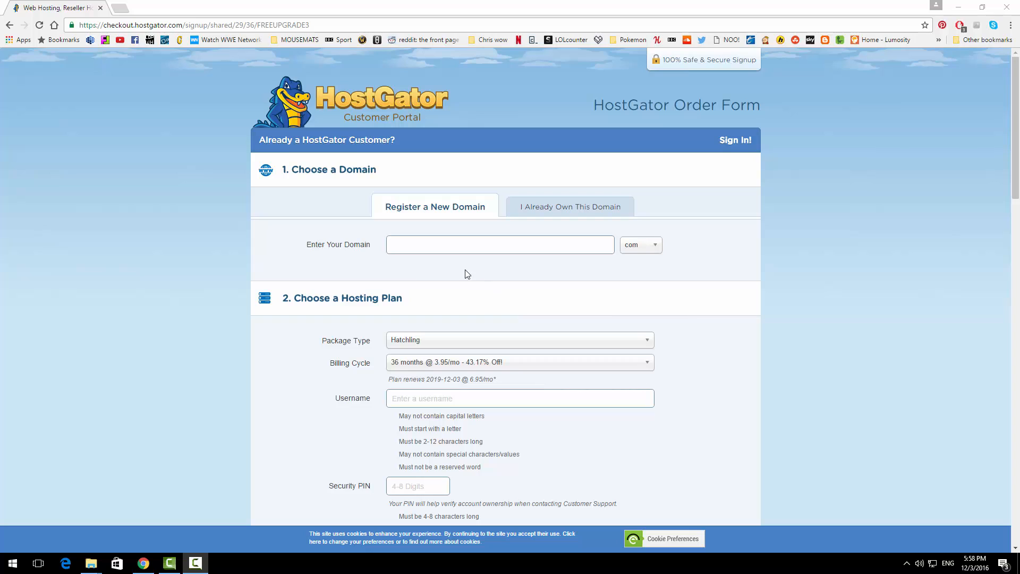
Step: Enter learnwpwithchris as the domain and keep the .com ending
{"action": "left_click", "coordinate": [452, 245]}
{"action": "left_click", "coordinate": [448, 244]}
{"action": "type", "text": "lea"}
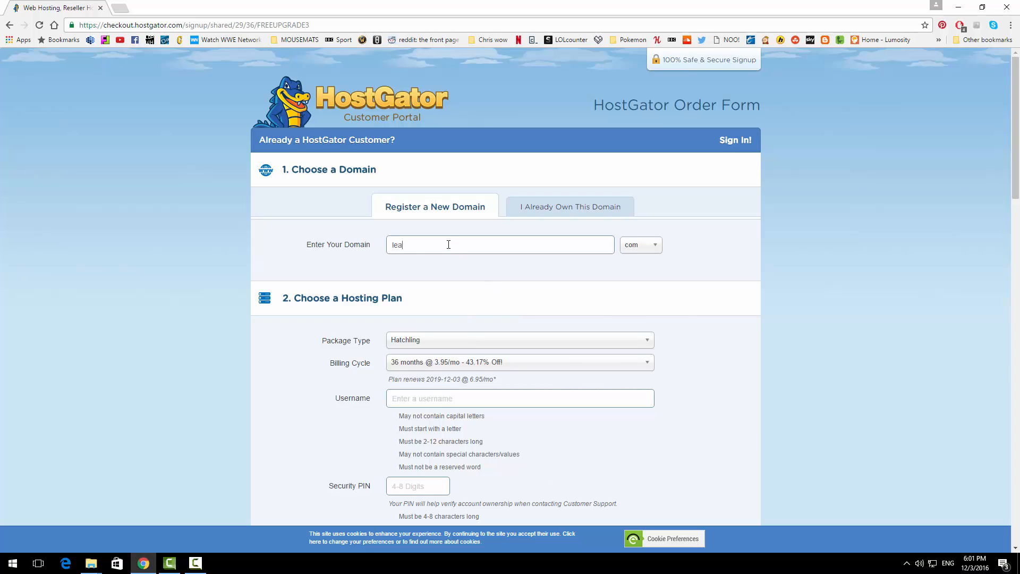
{"action": "type", "text": "rnwpwithchris"}
{"action": "left_click", "coordinate": [654, 252]}
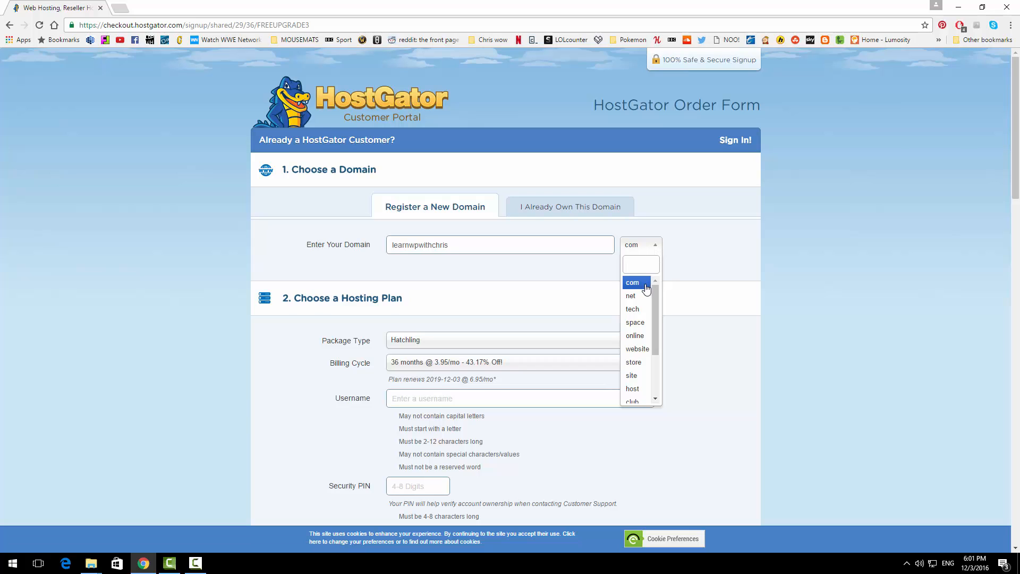
{"action": "scroll", "coordinate": [638, 332], "scroll_direction": "down", "scroll_amount": 2}
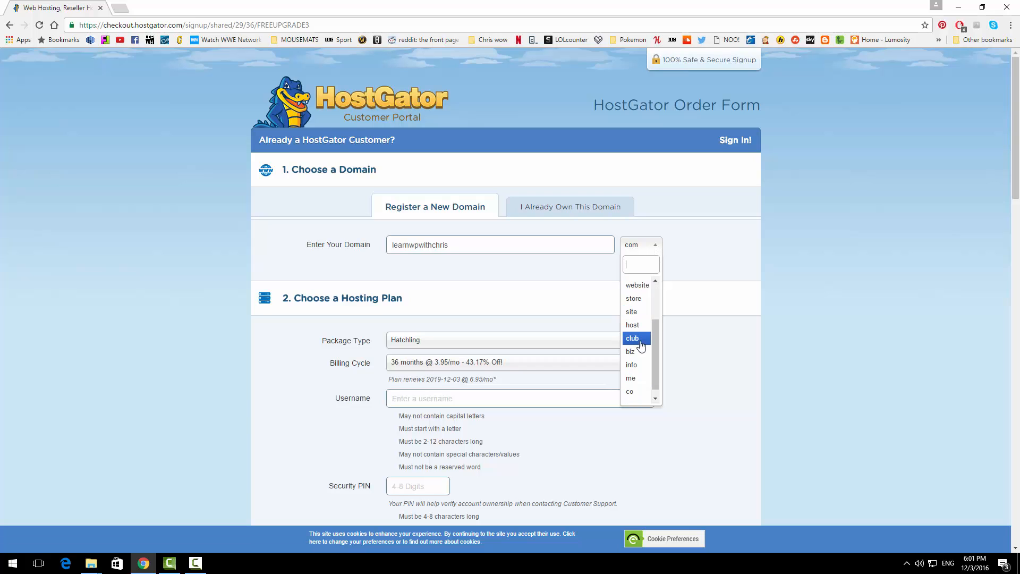
{"action": "left_click", "coordinate": [706, 336]}
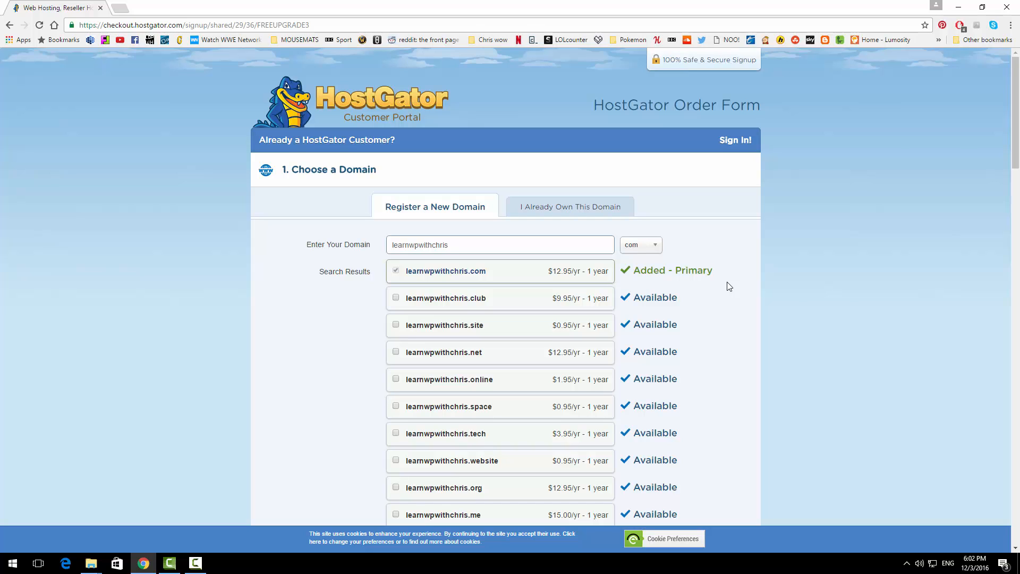
Step: Untick the $12.95/year Domain Privacy Protection option
{"action": "scroll", "coordinate": [729, 286], "scroll_direction": "down", "scroll_amount": 4}
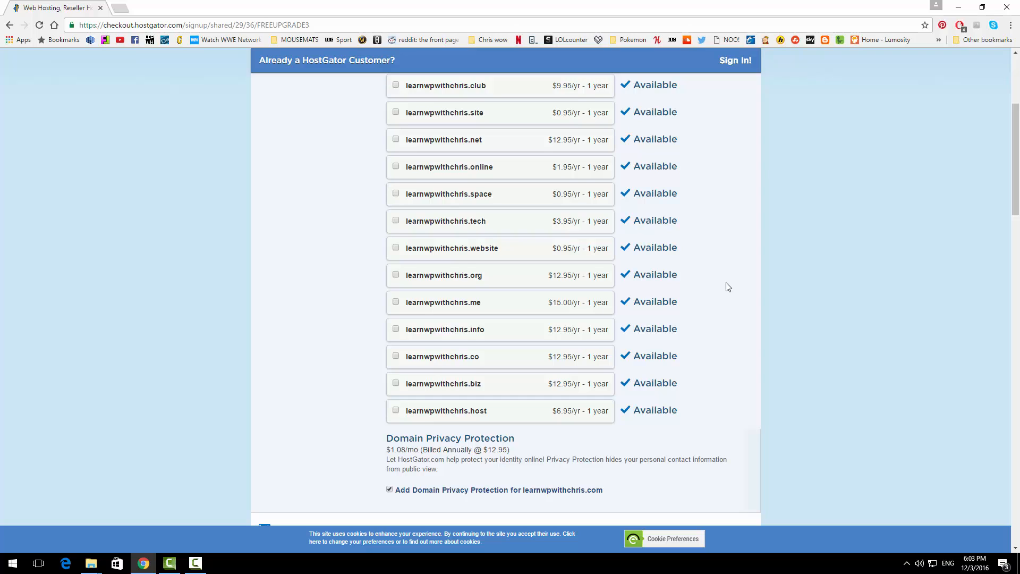
{"action": "left_click", "coordinate": [390, 490]}
{"action": "scroll", "coordinate": [391, 494], "scroll_direction": "down", "scroll_amount": 5}
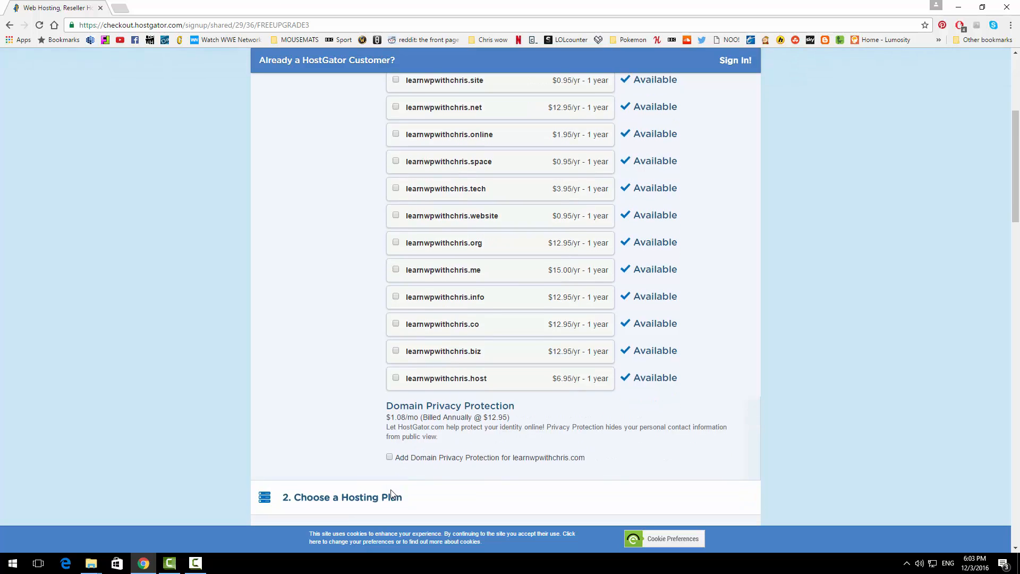
{"action": "scroll", "coordinate": [391, 495], "scroll_direction": "down", "scroll_amount": 1}
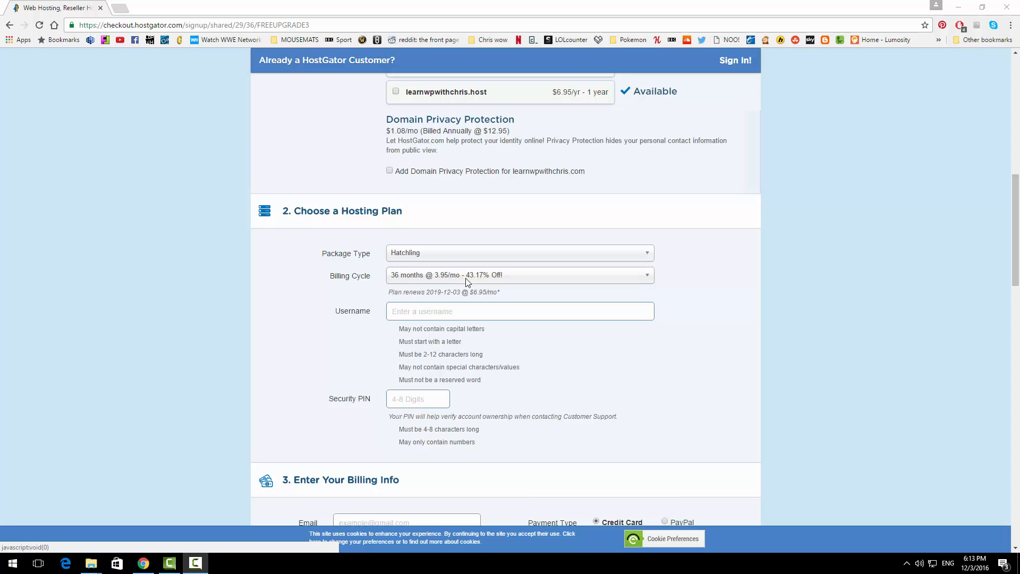
Step: Change the Hatchling billing cycle to 1 month @ 10.95/mo
{"action": "left_click", "coordinate": [465, 279]}
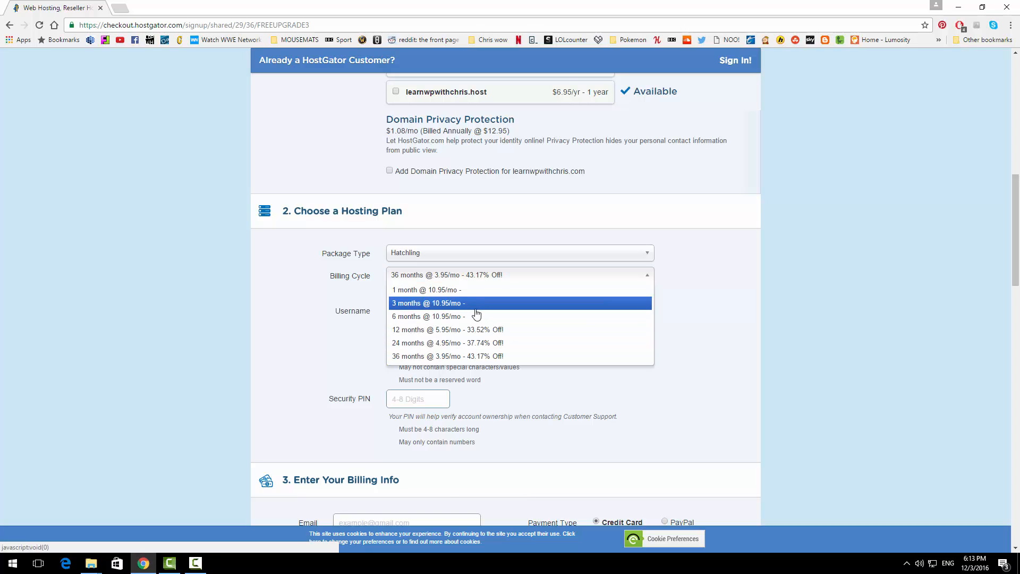
{"action": "left_click", "coordinate": [454, 291]}
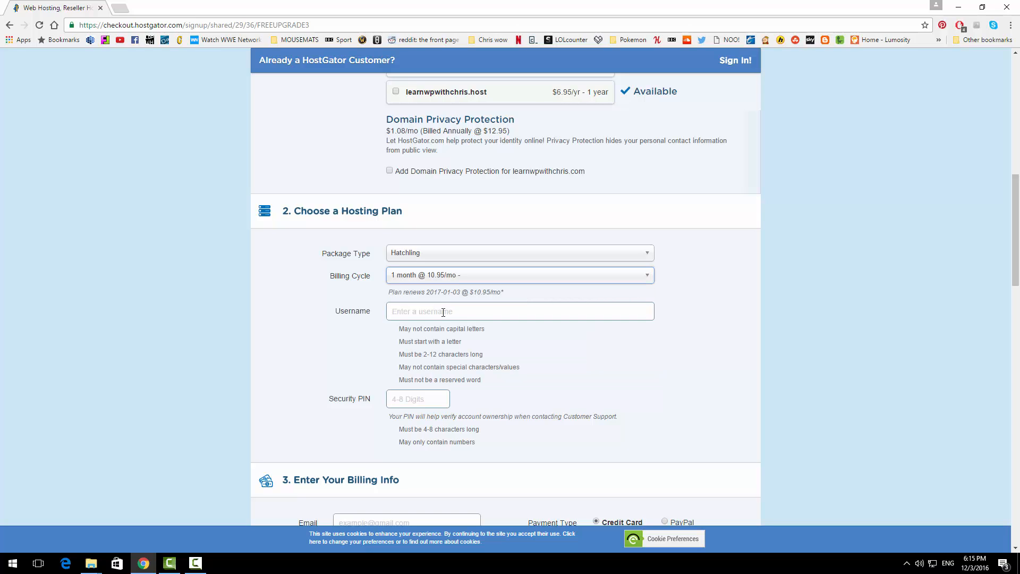
{"action": "scroll", "coordinate": [443, 312], "scroll_direction": "down", "scroll_amount": 6}
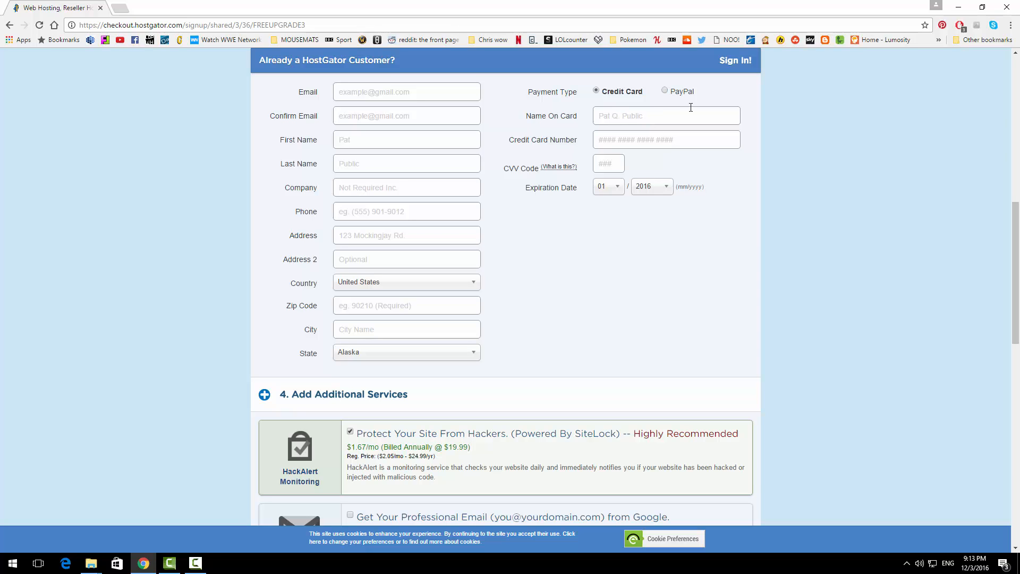
Step: Under Add Additional Services, untick HackAlert Monitoring
{"action": "scroll", "coordinate": [691, 108], "scroll_direction": "down", "scroll_amount": 6}
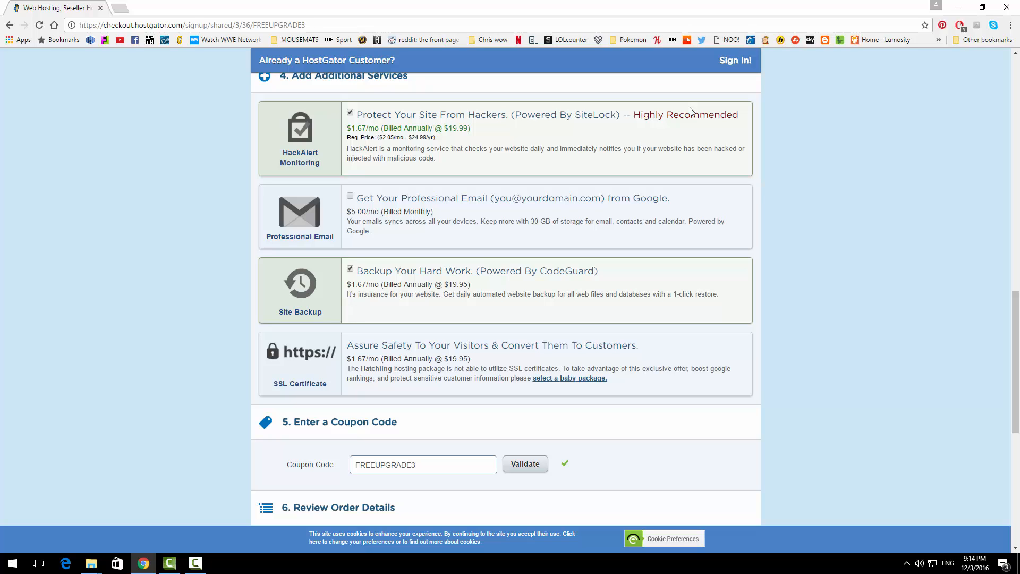
{"action": "left_click", "coordinate": [350, 113]}
Step: Untick Site Backup, then replace coupon FREEUPGRADE3 with LEARNWPCHRIS and validate it
{"action": "left_click", "coordinate": [350, 269]}
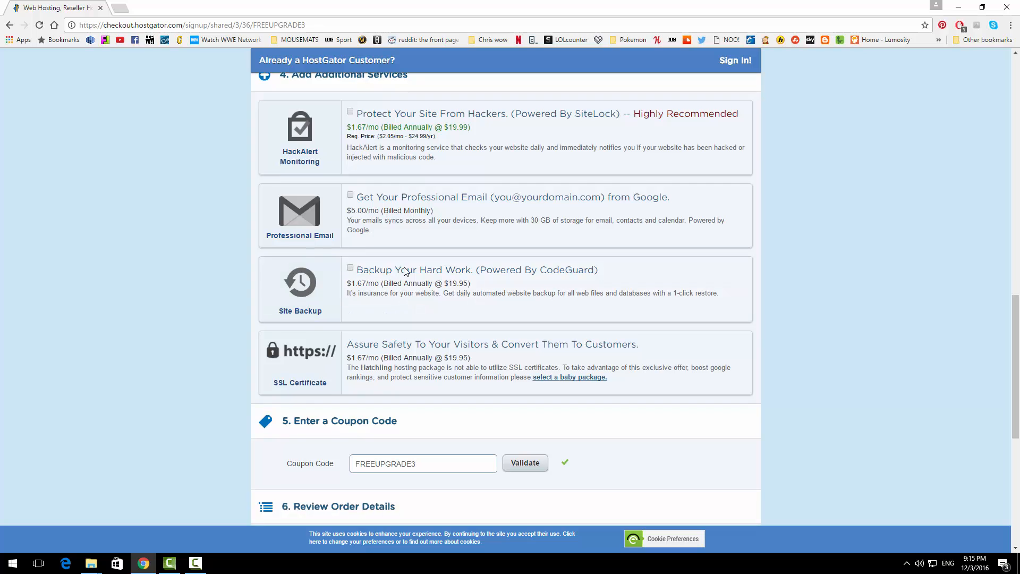
{"action": "scroll", "coordinate": [406, 271], "scroll_direction": "down", "scroll_amount": 4}
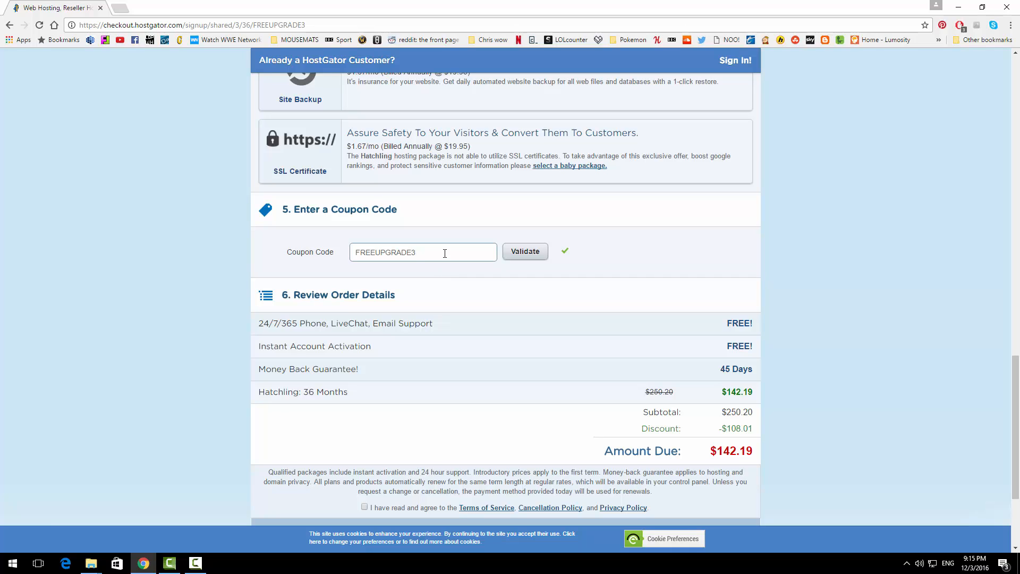
{"action": "left_click_drag", "start_coordinate": [444, 253], "coordinate": [331, 246]}
{"action": "key", "text": "BackSpace"}
{"action": "type", "text": "LEARNWPCHRIS1"}
{"action": "left_click", "coordinate": [528, 255]}
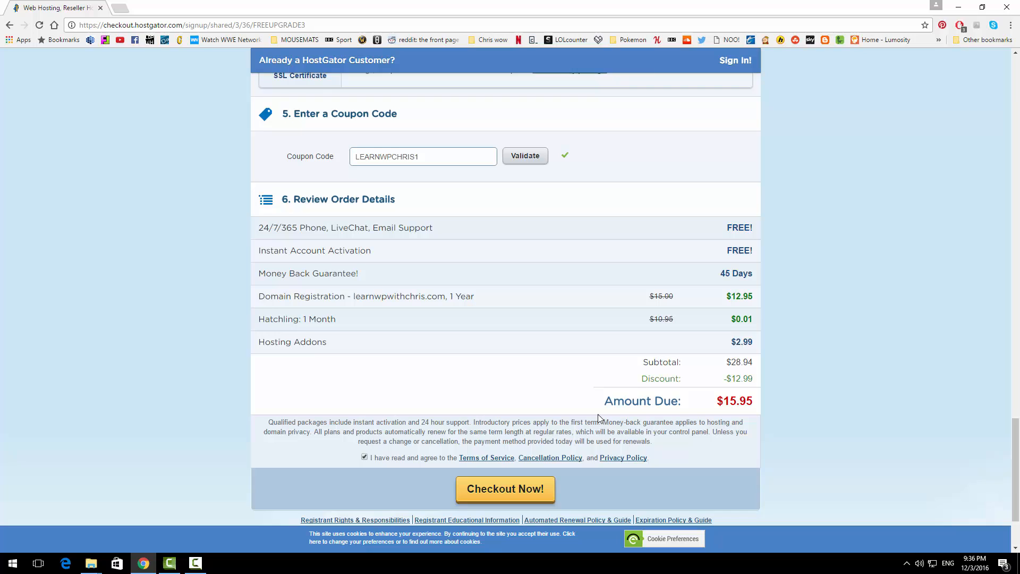
Step: Untick the re-added HackAlert add-on so the amount due is $12.96
{"action": "scroll", "coordinate": [599, 418], "scroll_direction": "up", "scroll_amount": 4}
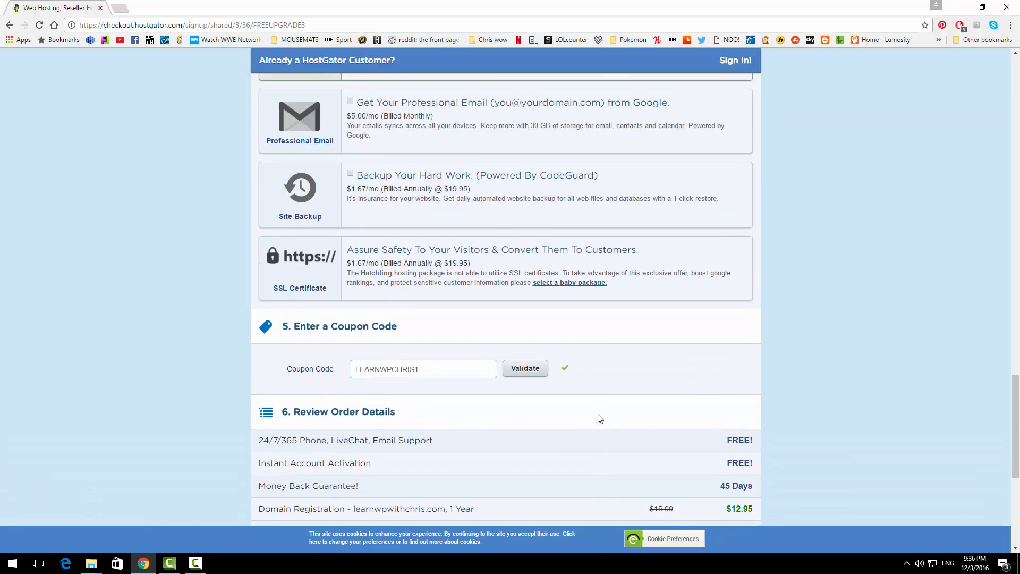
{"action": "scroll", "coordinate": [599, 418], "scroll_direction": "up", "scroll_amount": 3}
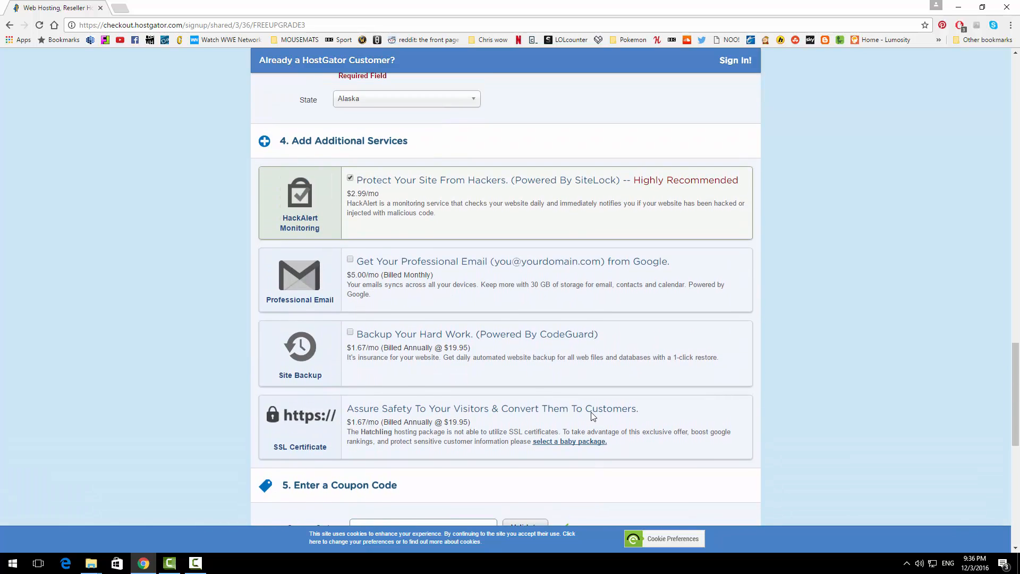
{"action": "left_click", "coordinate": [350, 179]}
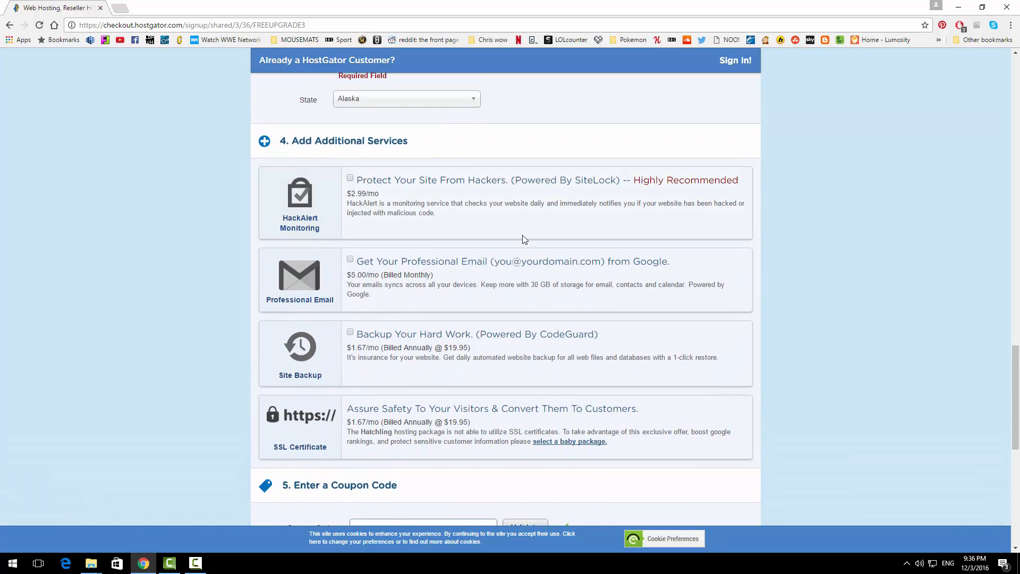
{"action": "scroll", "coordinate": [525, 239], "scroll_direction": "down", "scroll_amount": 5}
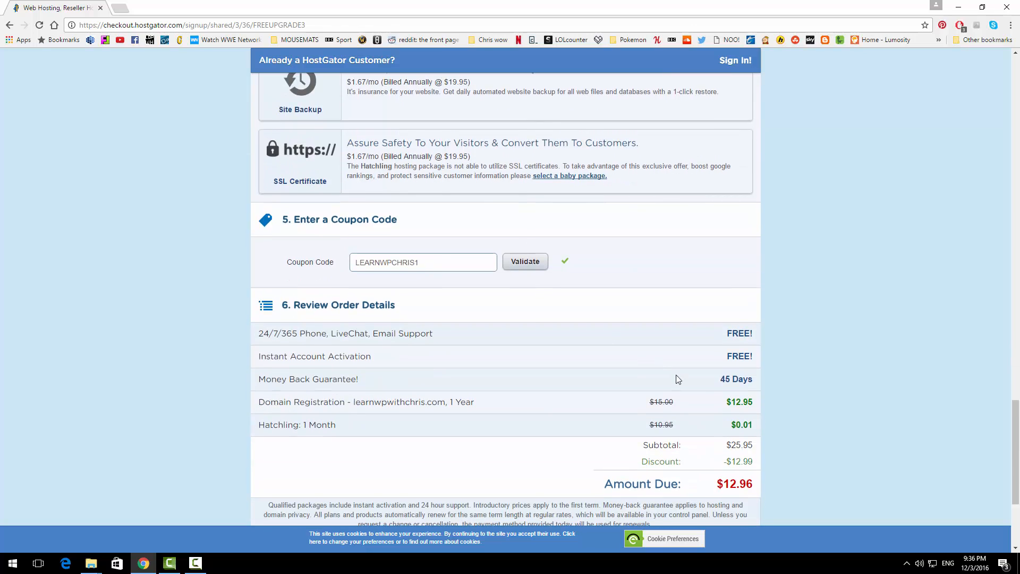
{"action": "scroll", "coordinate": [678, 378], "scroll_direction": "down", "scroll_amount": 1}
{"action": "scroll", "coordinate": [598, 388], "scroll_direction": "down", "scroll_amount": 1}
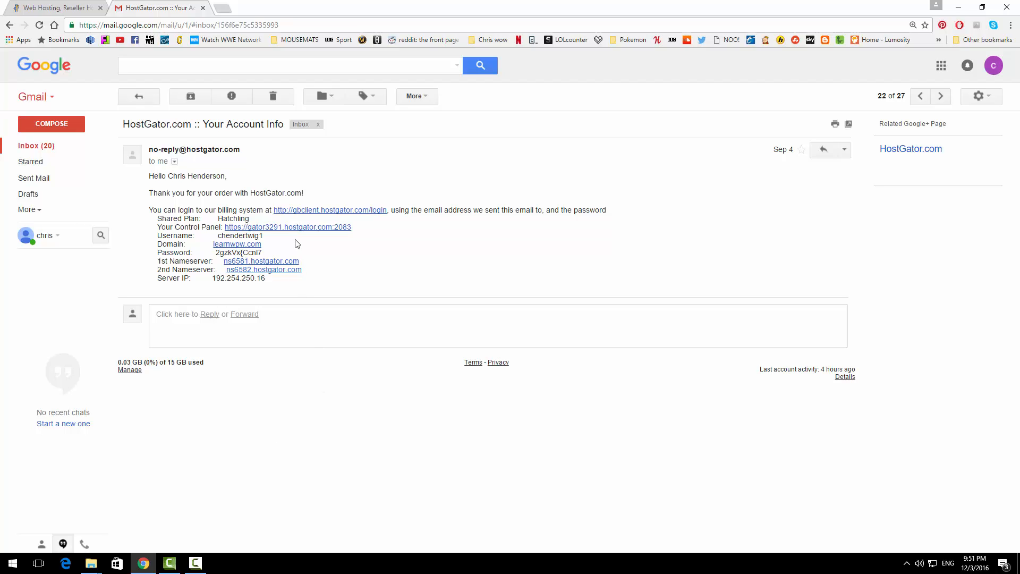
Step: Open the cPanel login from the email's Control Panel link and grab the username from the email
{"action": "left_click", "coordinate": [287, 227]}
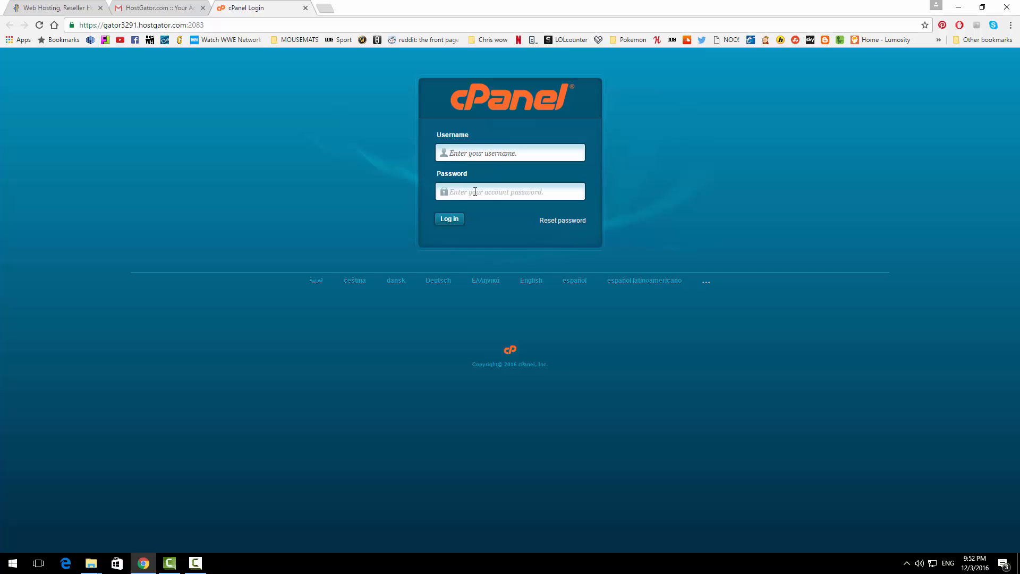
{"action": "left_click", "coordinate": [170, 6]}
{"action": "left_click_drag", "start_coordinate": [269, 242], "coordinate": [218, 237]}
{"action": "key", "text": "ctrl+c"}
{"action": "left_click", "coordinate": [255, 8]}
Step: Fill the cPanel login with the username and password copied from the email
{"action": "left_click", "coordinate": [501, 153]}
{"action": "key", "text": "ctrl+v"}
{"action": "left_click", "coordinate": [166, 7]}
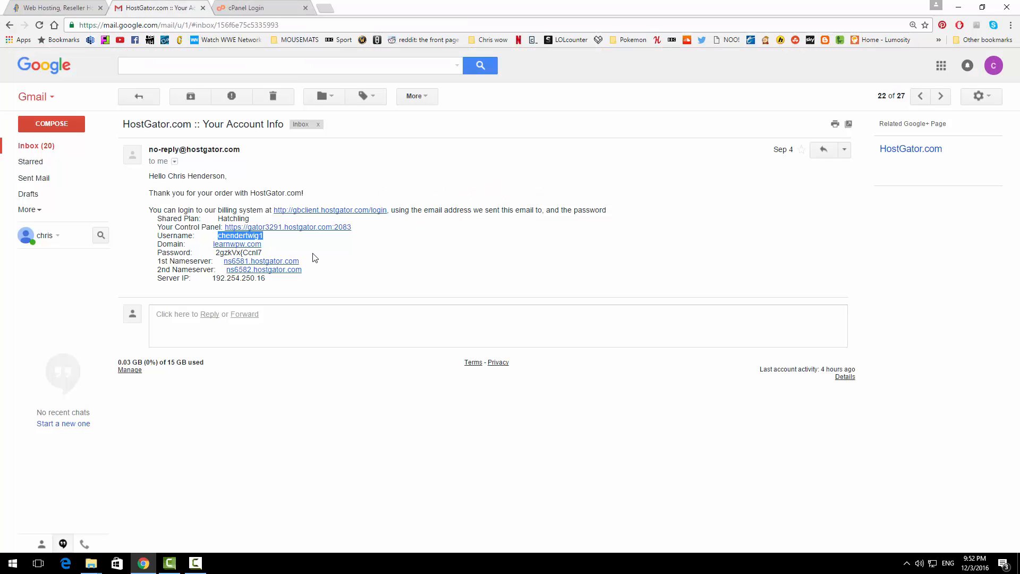
{"action": "left_click_drag", "start_coordinate": [296, 254], "coordinate": [215, 253]}
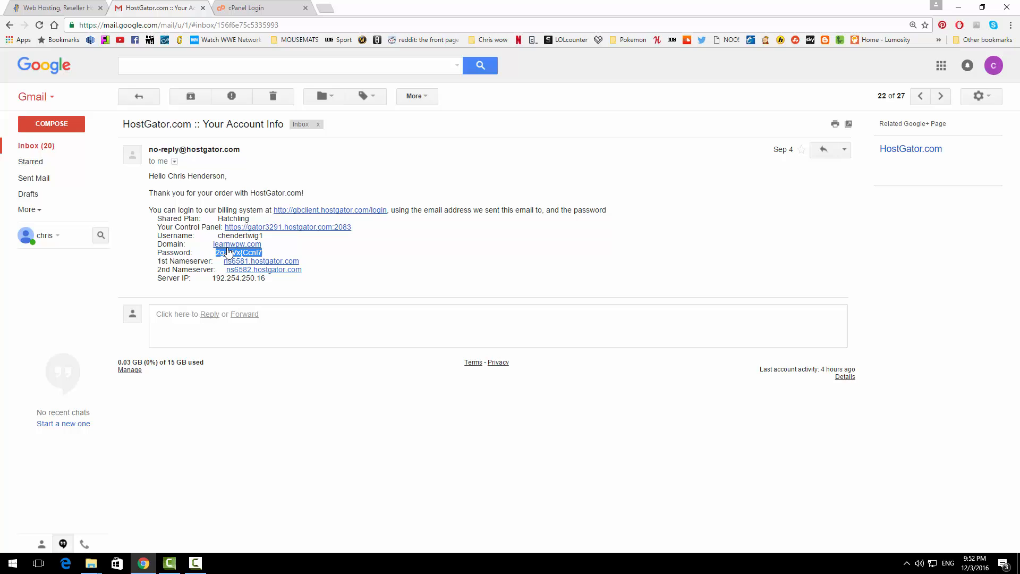
{"action": "left_click", "coordinate": [233, 5]}
{"action": "left_click", "coordinate": [477, 192]}
{"action": "key", "text": "ctrl+v"}
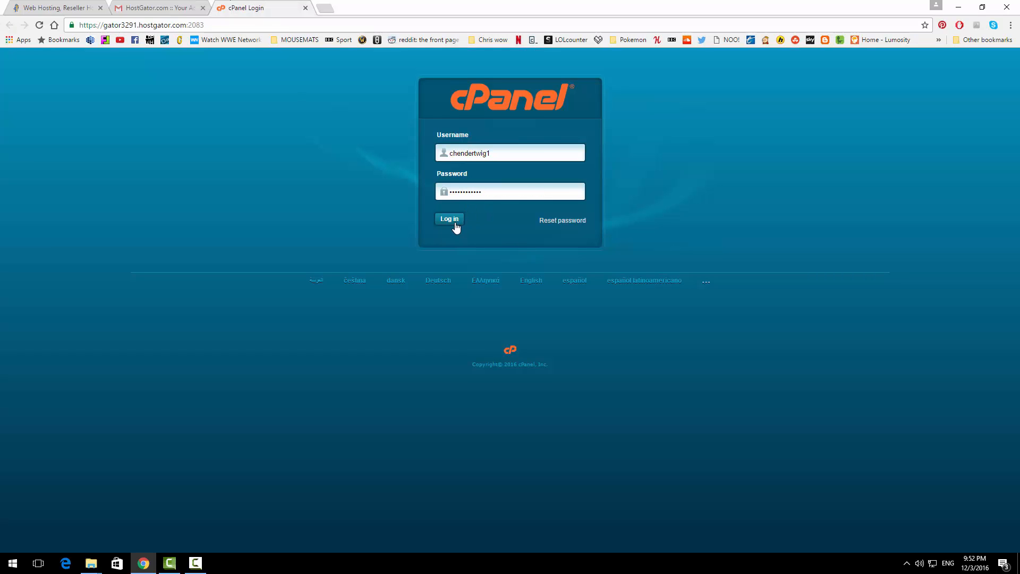
Step: Log in, dismiss the Google Apps promotion and switch cPanel to Paper Lantern
{"action": "left_click", "coordinate": [456, 224]}
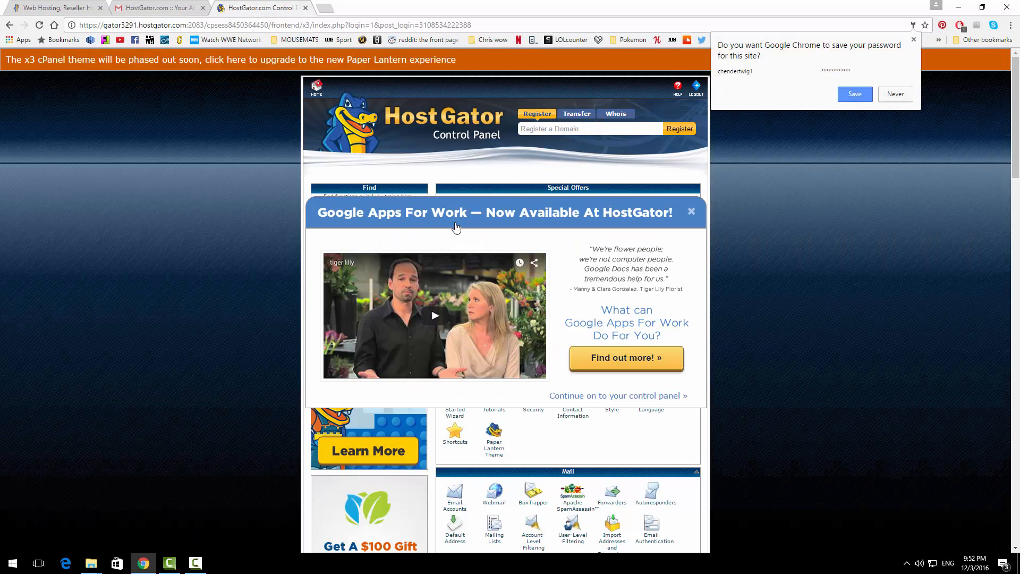
{"action": "left_click", "coordinate": [692, 214]}
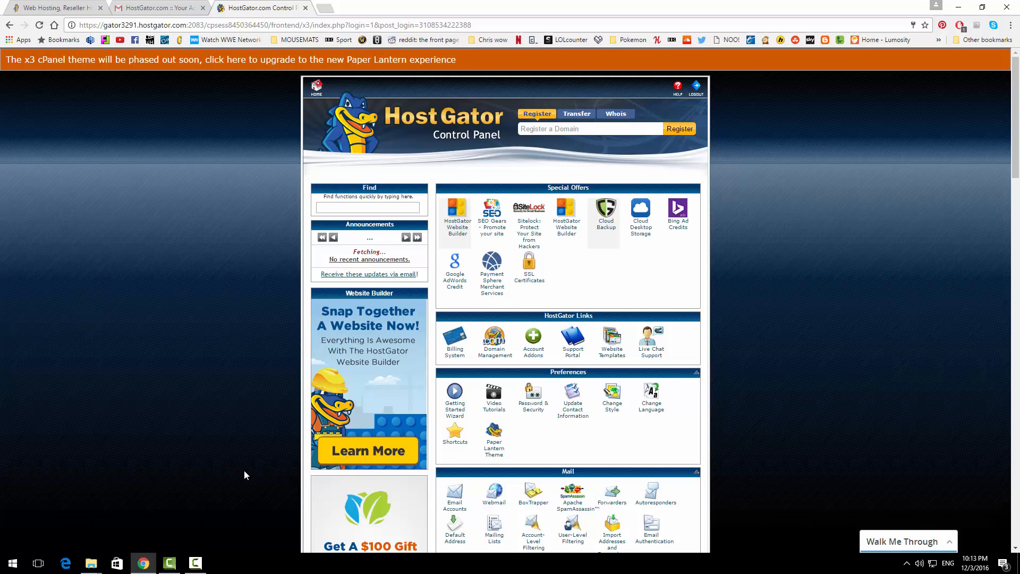
{"action": "left_click", "coordinate": [217, 63]}
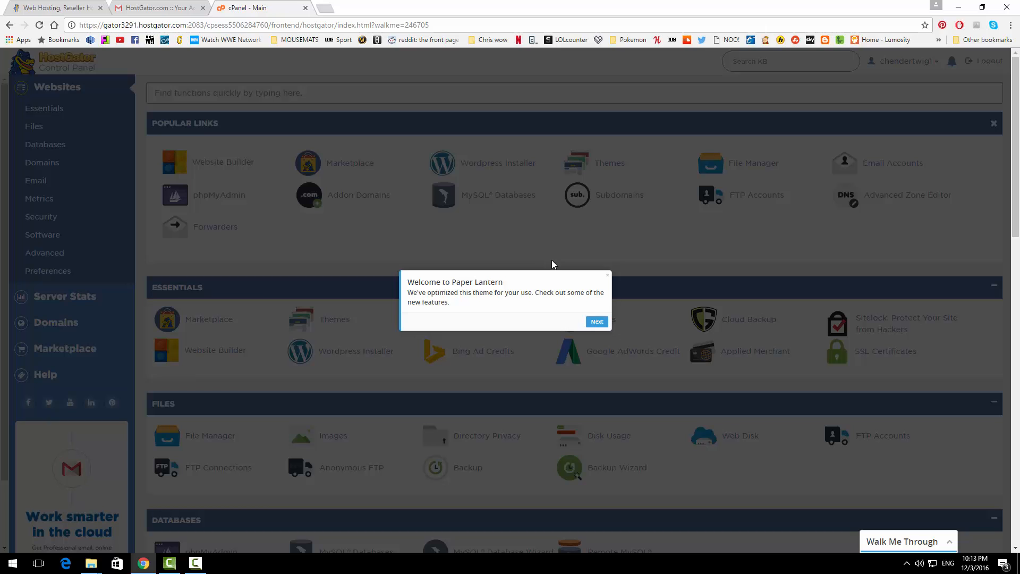
Step: Dismiss the welcome message and run the WordPress Installer for the learnwpw.com domain
{"action": "left_click", "coordinate": [606, 276]}
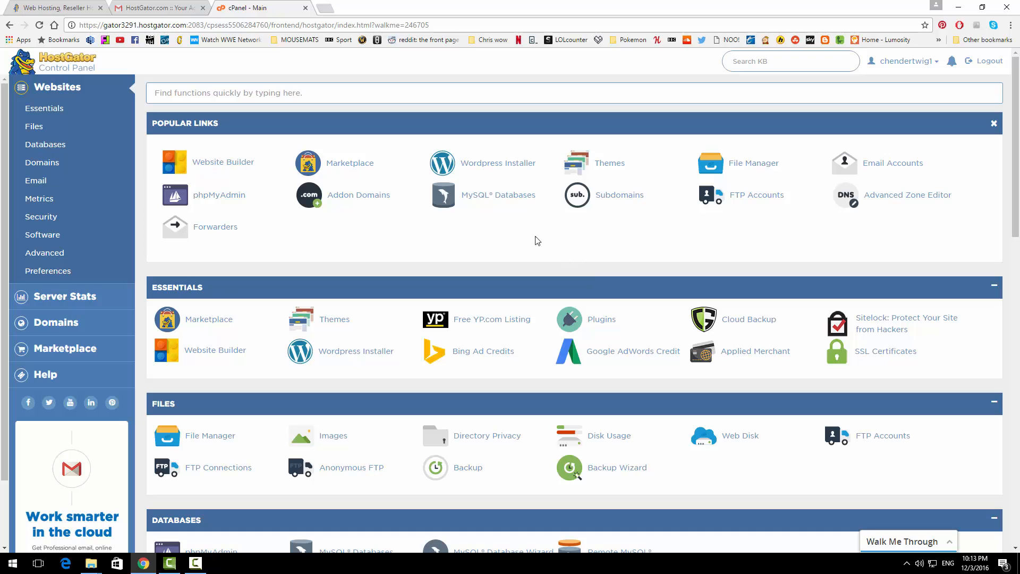
{"action": "left_click", "coordinate": [505, 166]}
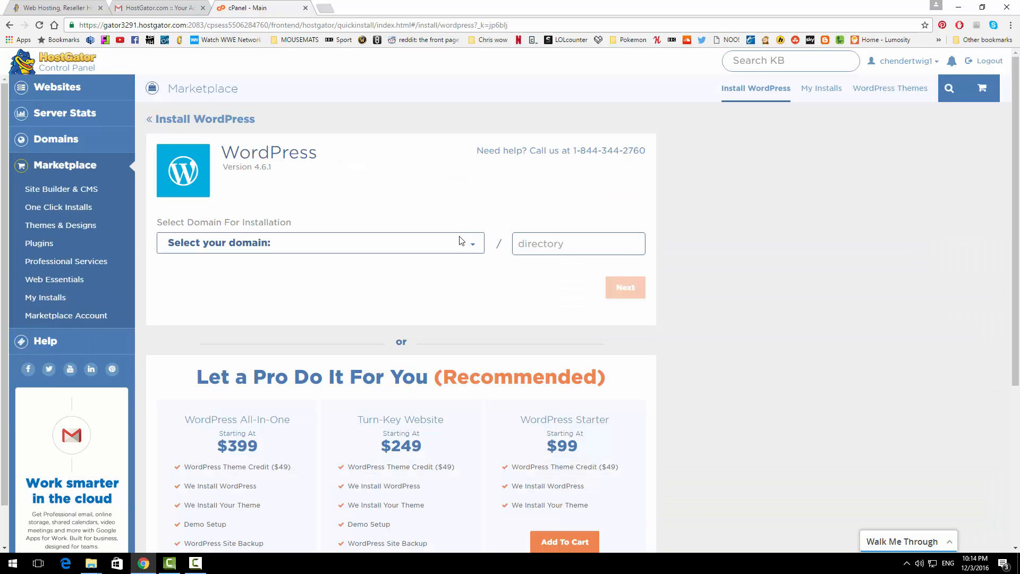
{"action": "left_click", "coordinate": [461, 243]}
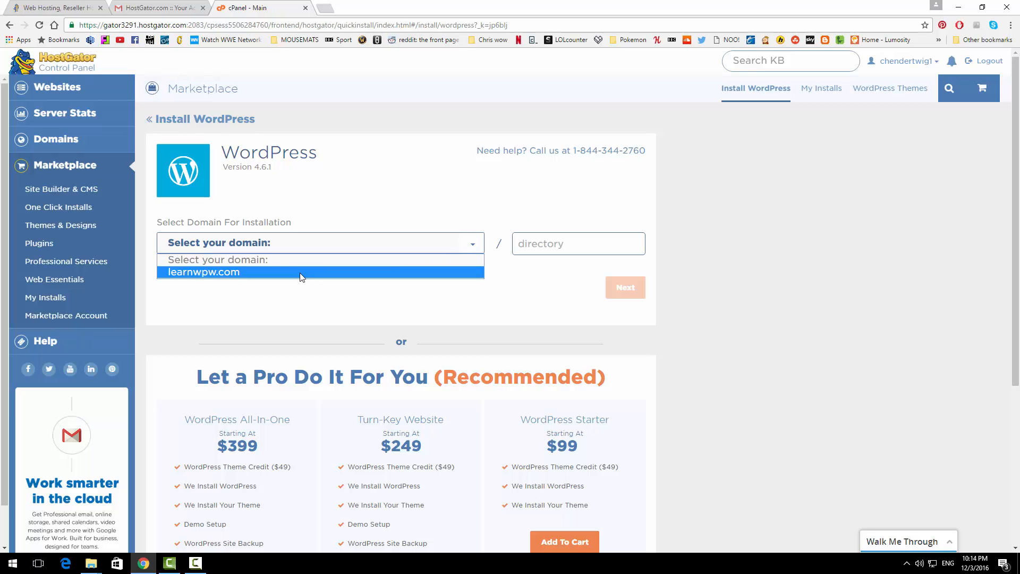
{"action": "left_click", "coordinate": [301, 273]}
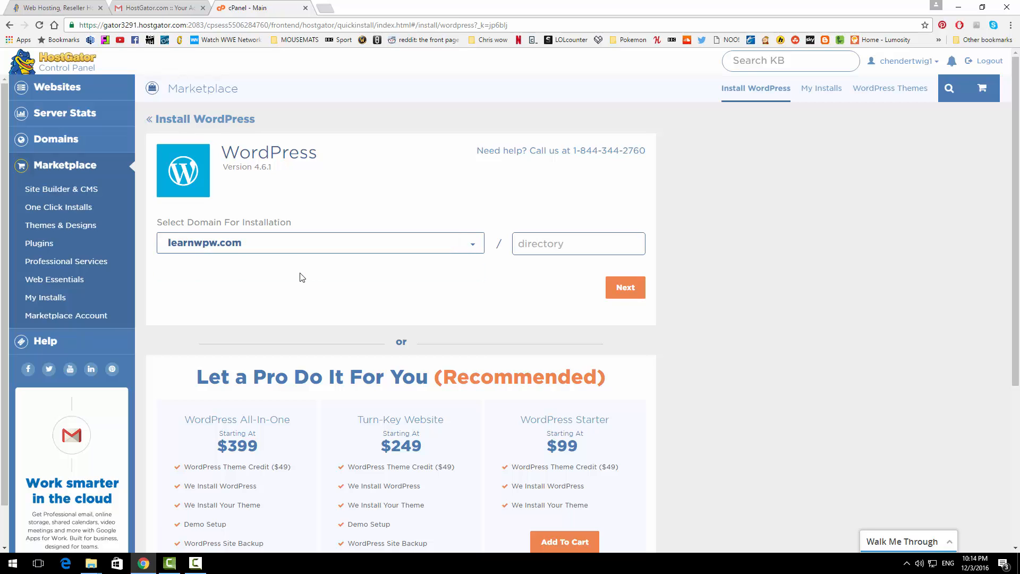
{"action": "left_click", "coordinate": [624, 295]}
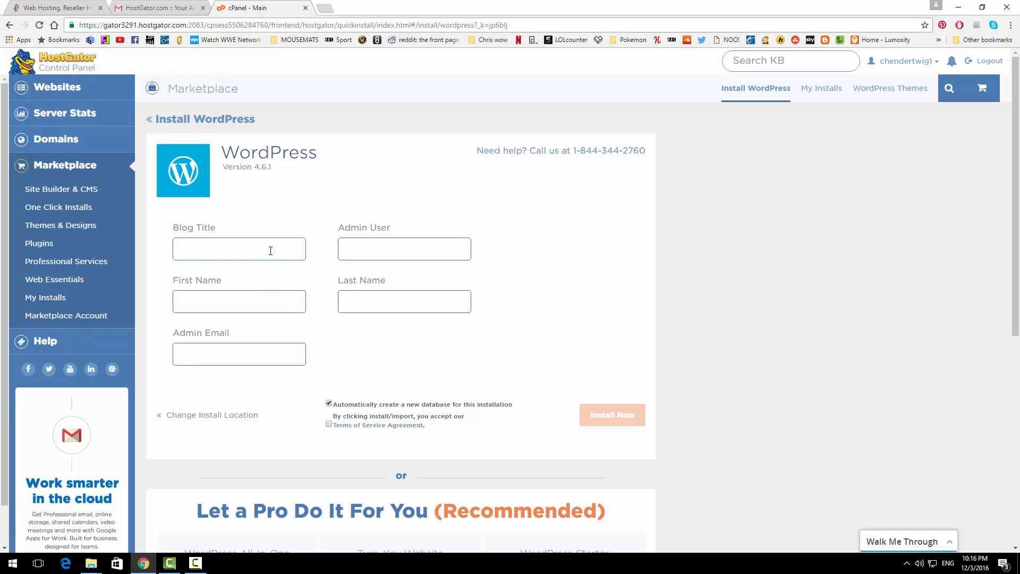
Step: Enter the blog title, admin username, and the admin's first and last name
{"action": "left_click", "coordinate": [270, 251]}
{"action": "type", "text": "learn wp with chris"}
{"action": "left_click", "coordinate": [361, 247]}
{"action": "type", "text": "chris"}
{"action": "left_click", "coordinate": [201, 295]}
{"action": "key", "text": "Tab"}
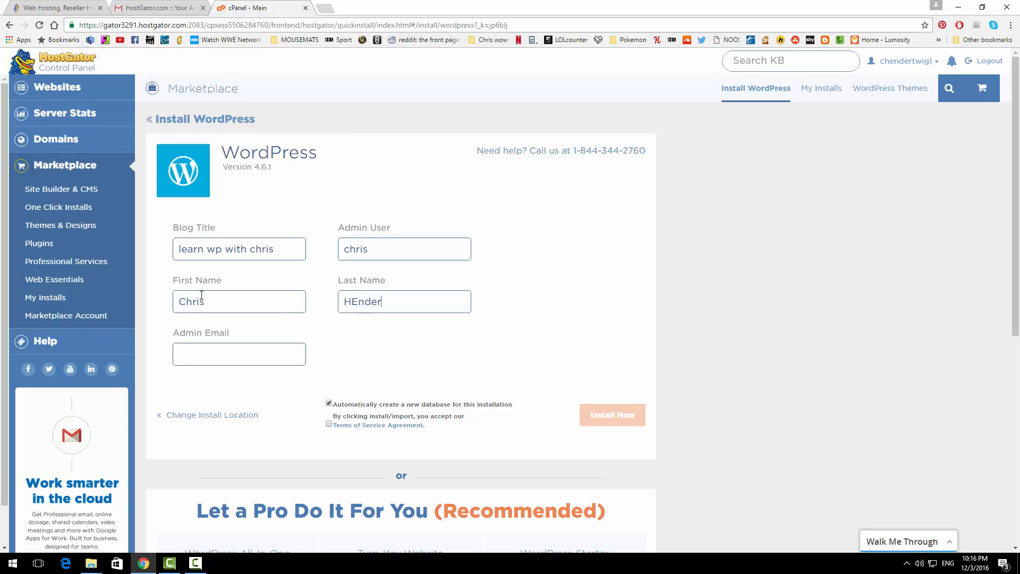
{"action": "key", "text": "BackSpace"}
{"action": "key", "text": "BackSpace"}
{"action": "key", "text": "BackSpace"}
{"action": "key", "text": "BackSpace"}
{"action": "key", "text": "BackSpace"}
{"action": "key", "text": "BackSpace"}
Step: Fill in the admin e-mail, accept the Terms of Service, and install WordPress
{"action": "left_click", "coordinate": [215, 356]}
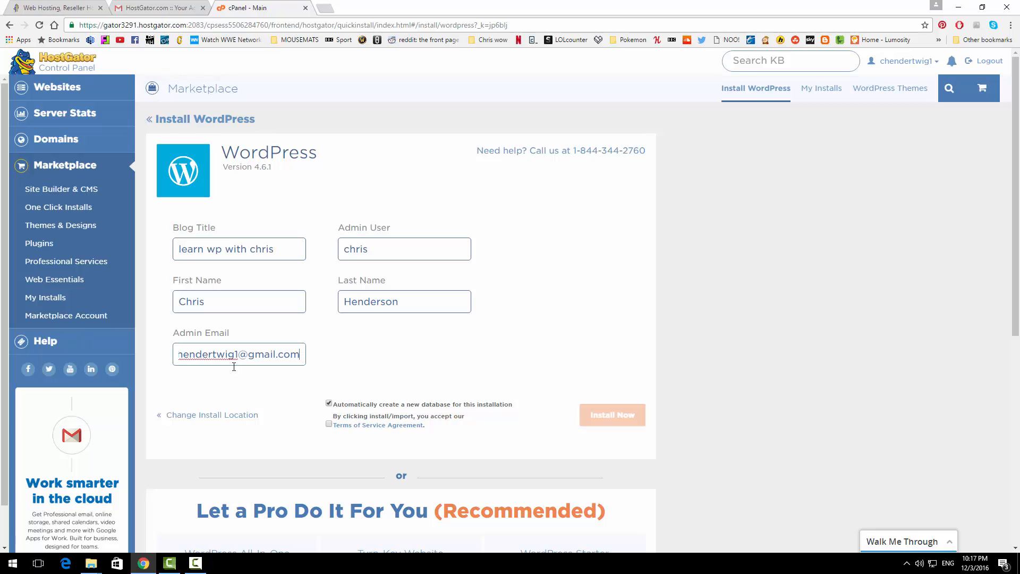
{"action": "left_click", "coordinate": [329, 425]}
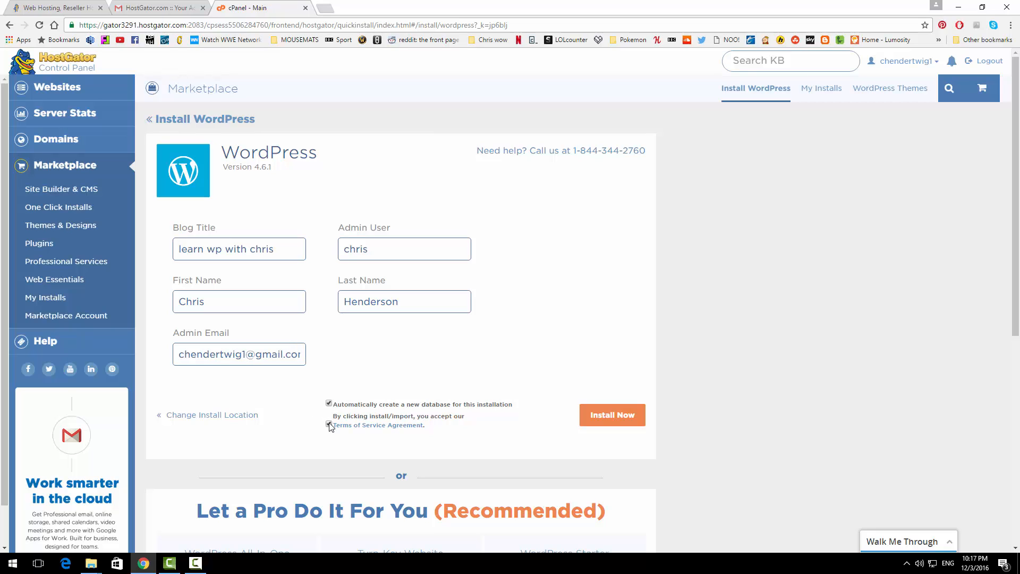
{"action": "left_click", "coordinate": [608, 415]}
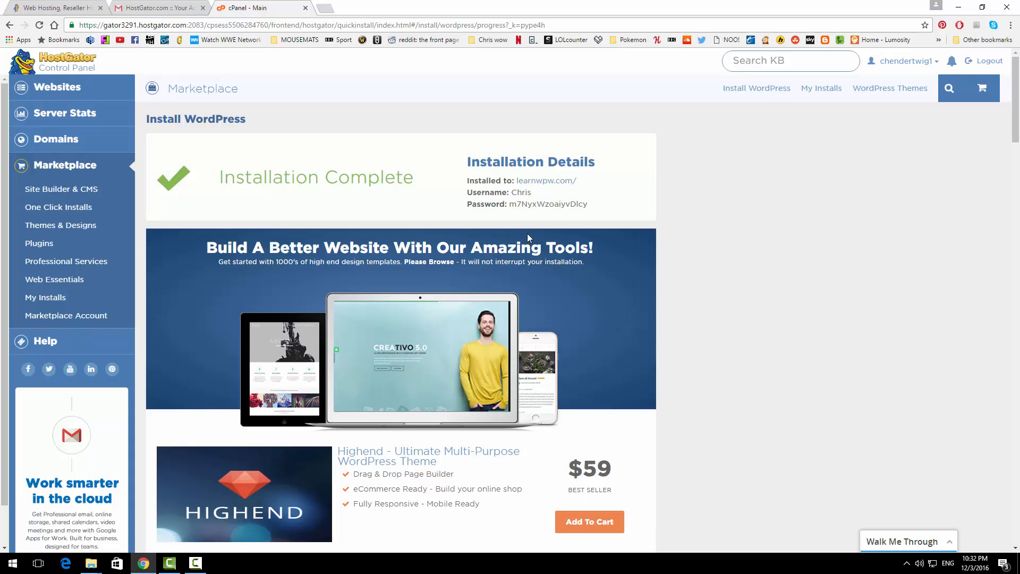
Step: Copy the generated admin password and go to the new site's admin login page
{"action": "left_click_drag", "start_coordinate": [589, 205], "coordinate": [513, 206]}
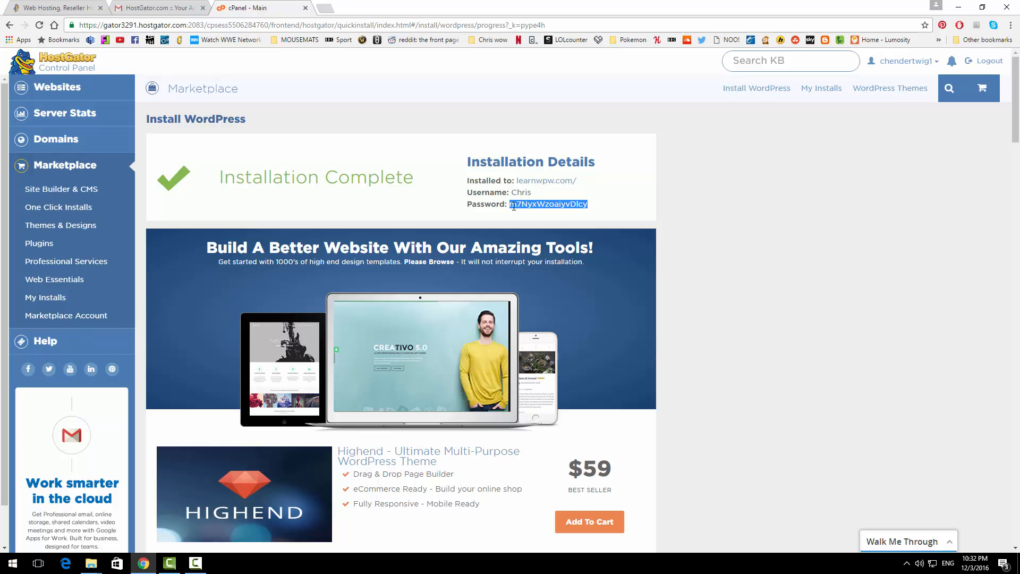
{"action": "left_click", "coordinate": [550, 182]}
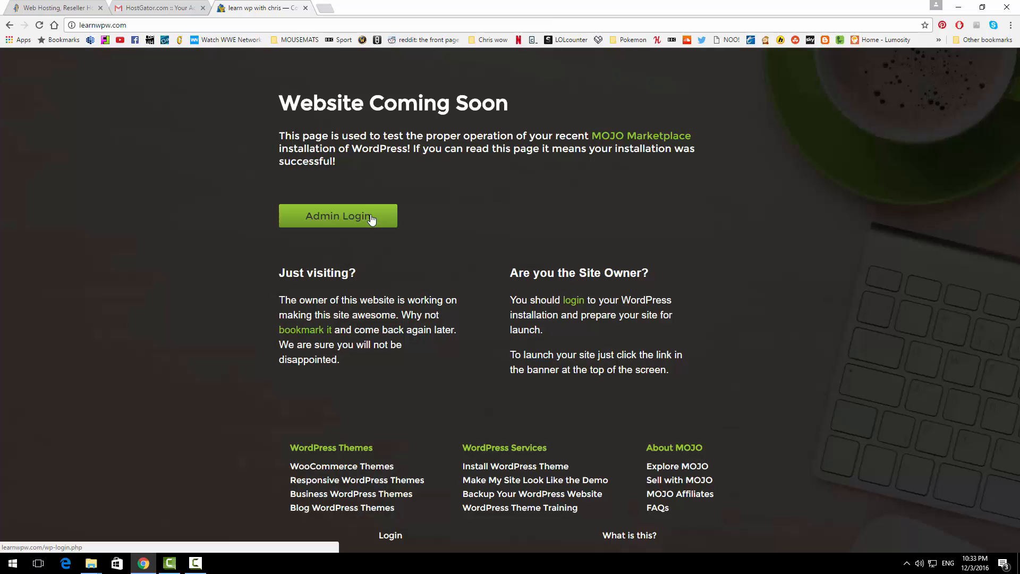
{"action": "left_click", "coordinate": [371, 218]}
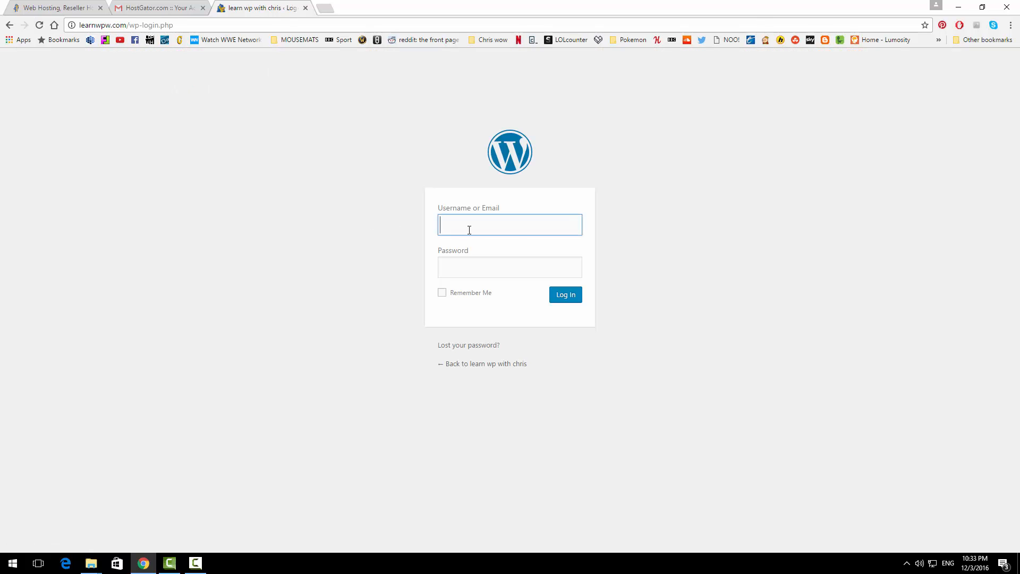
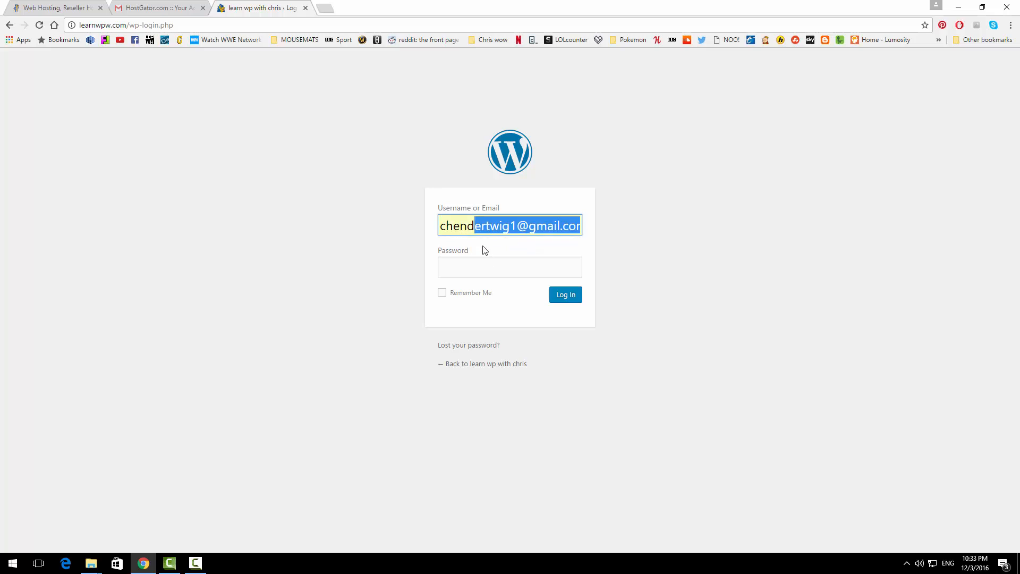
Step: Log in with the saved username and pasted password, with Remember Me ticked
{"action": "left_click", "coordinate": [485, 243]}
{"action": "left_click", "coordinate": [485, 273]}
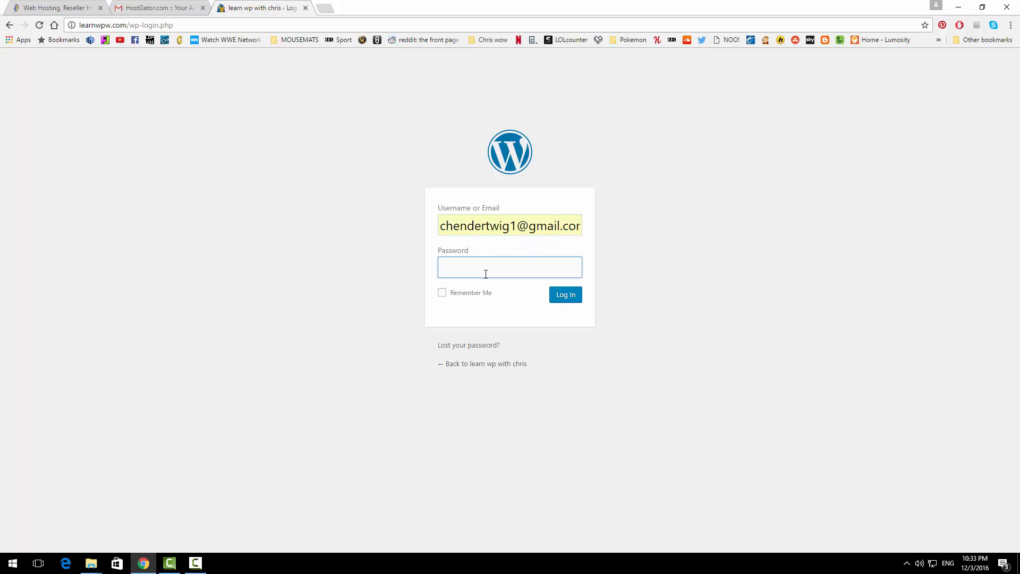
{"action": "key", "text": "ctrl+v"}
{"action": "left_click", "coordinate": [442, 293]}
{"action": "left_click", "coordinate": [559, 300]}
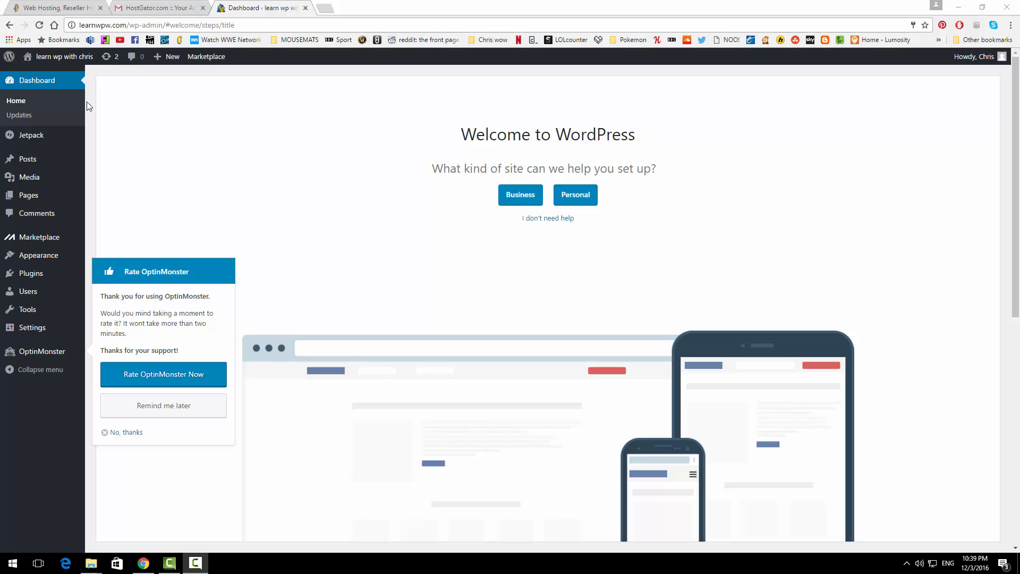
Step: View the site's default Hello world! front page, then open the About WordPress page
{"action": "mouse_move", "coordinate": [72, 66]}
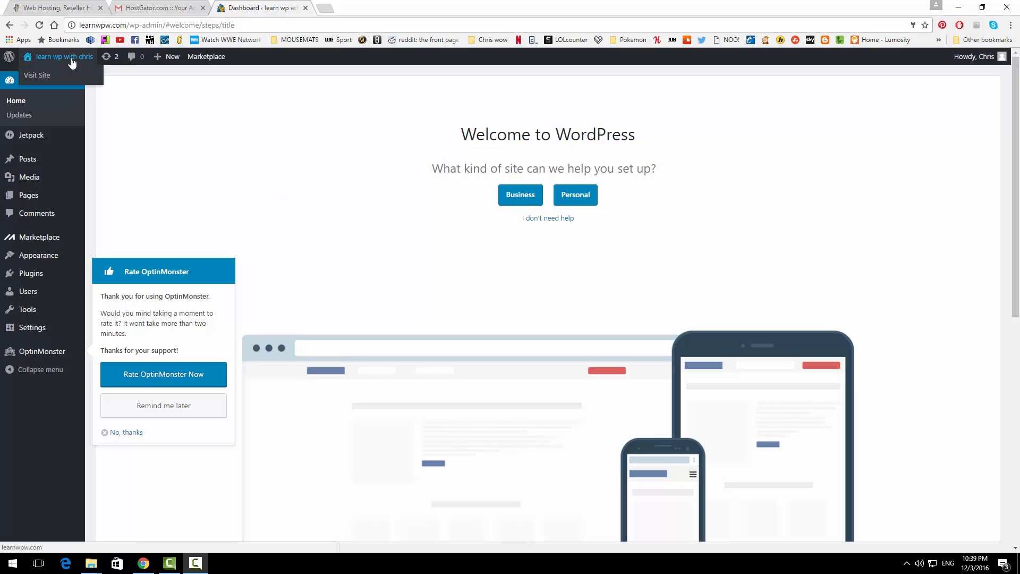
{"action": "left_click", "coordinate": [85, 61]}
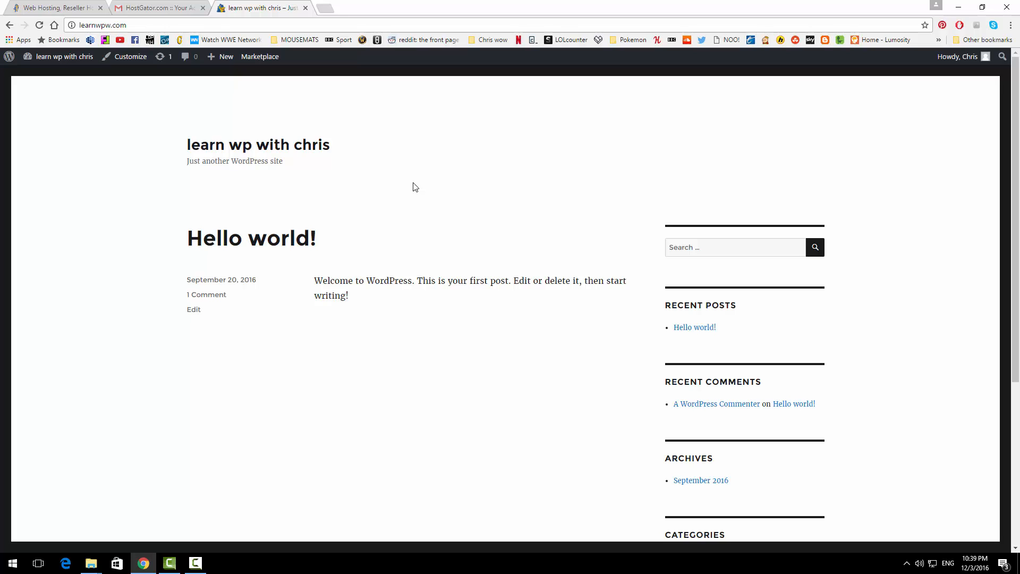
{"action": "left_click", "coordinate": [9, 59]}
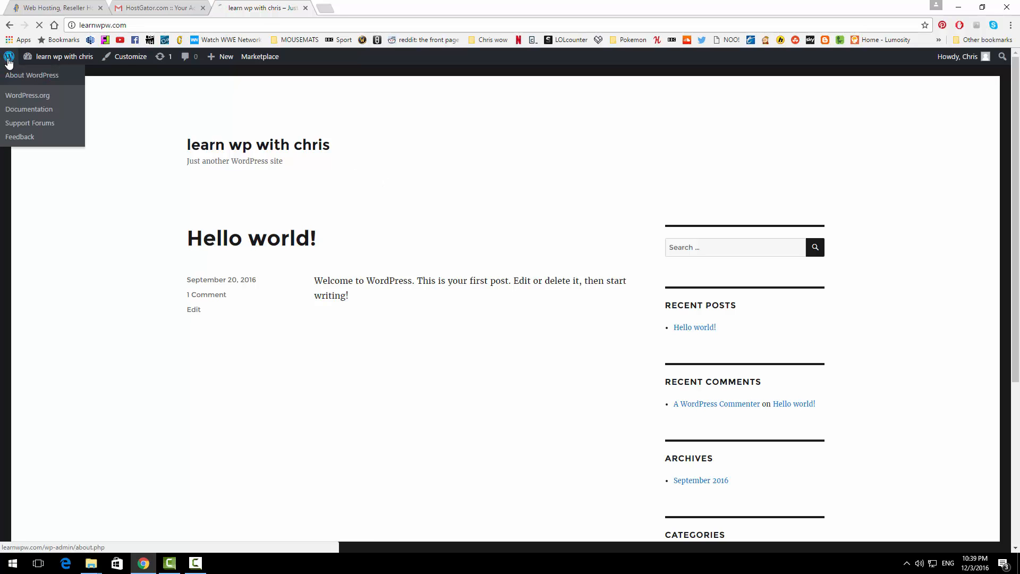
{"action": "mouse_move", "coordinate": [61, 217]}
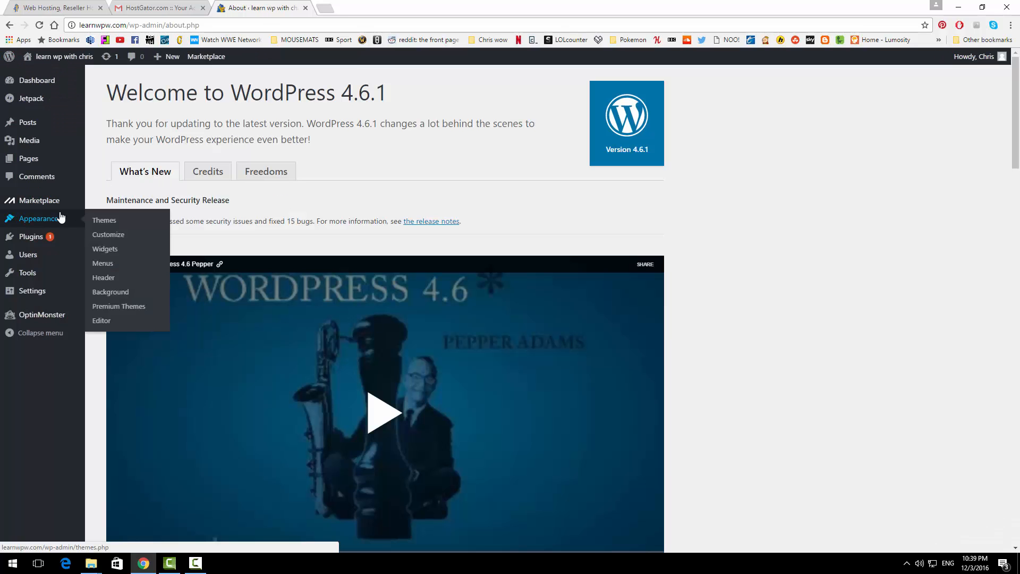
Step: Search the theme directory for 'vantage', then install and activate the Vantage theme
{"action": "left_click", "coordinate": [102, 221]}
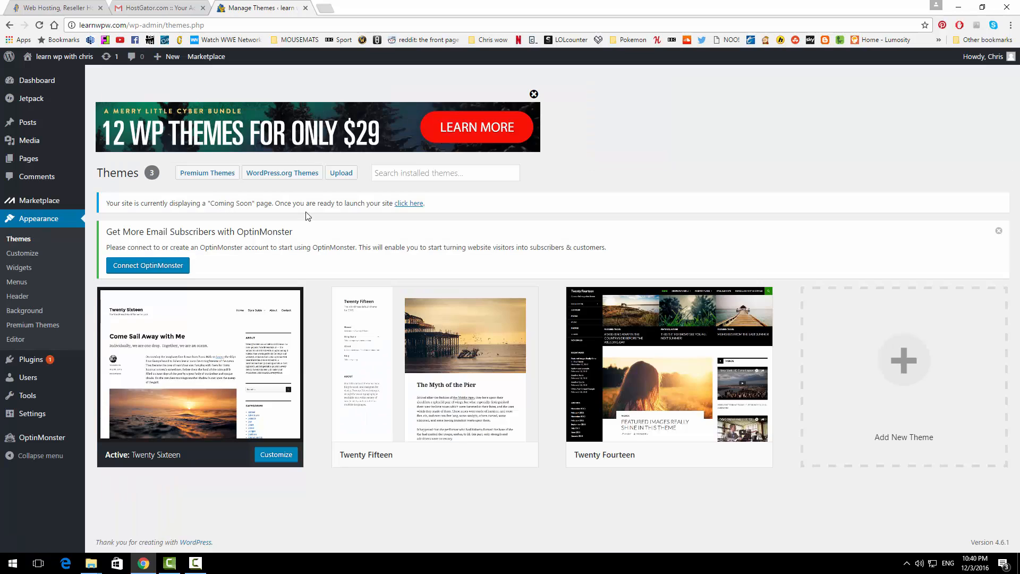
{"action": "left_click", "coordinate": [893, 361]}
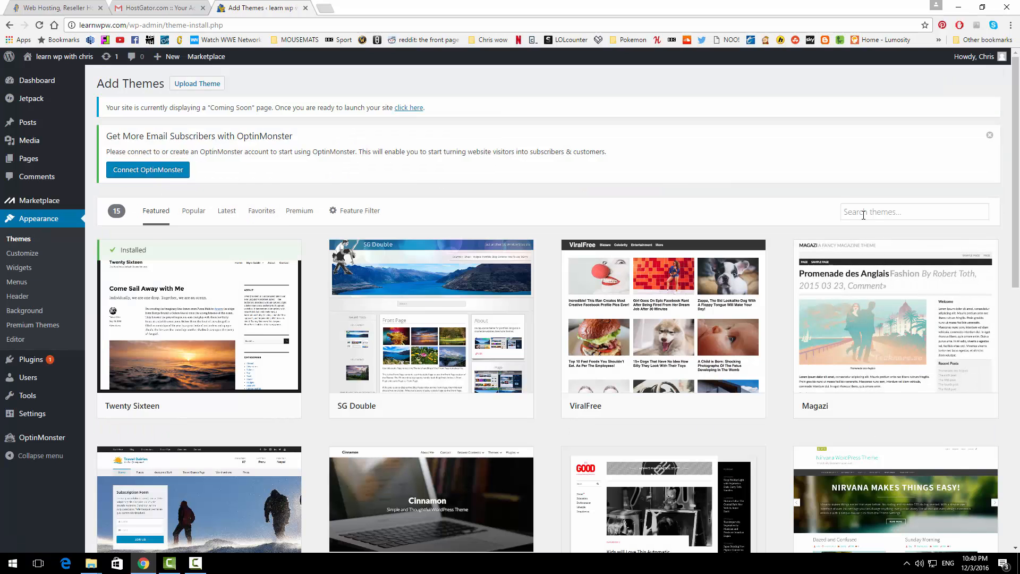
{"action": "left_click", "coordinate": [864, 212]}
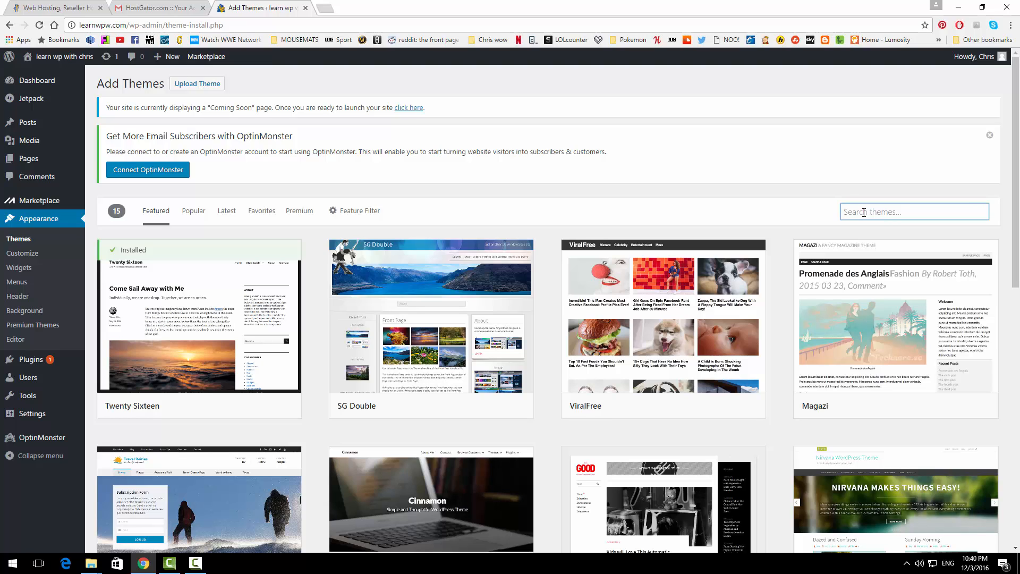
{"action": "type", "text": "vantage"}
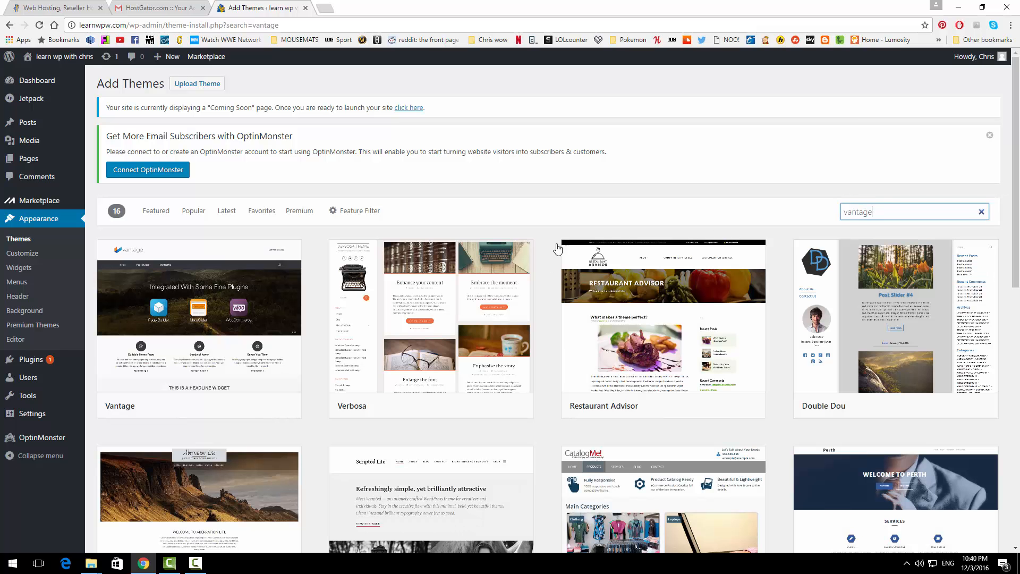
{"action": "mouse_move", "coordinate": [229, 313]}
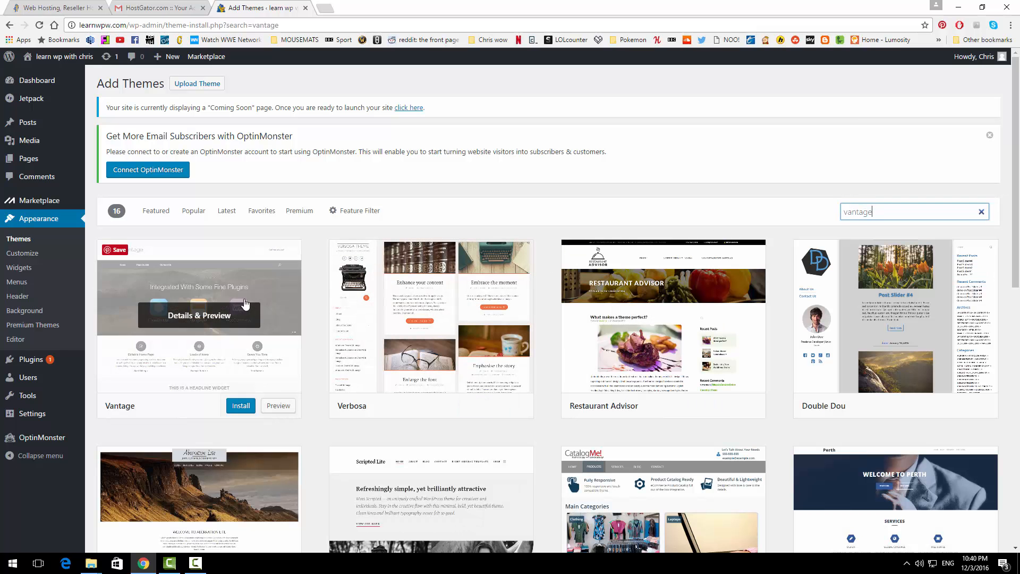
{"action": "left_click", "coordinate": [242, 405]}
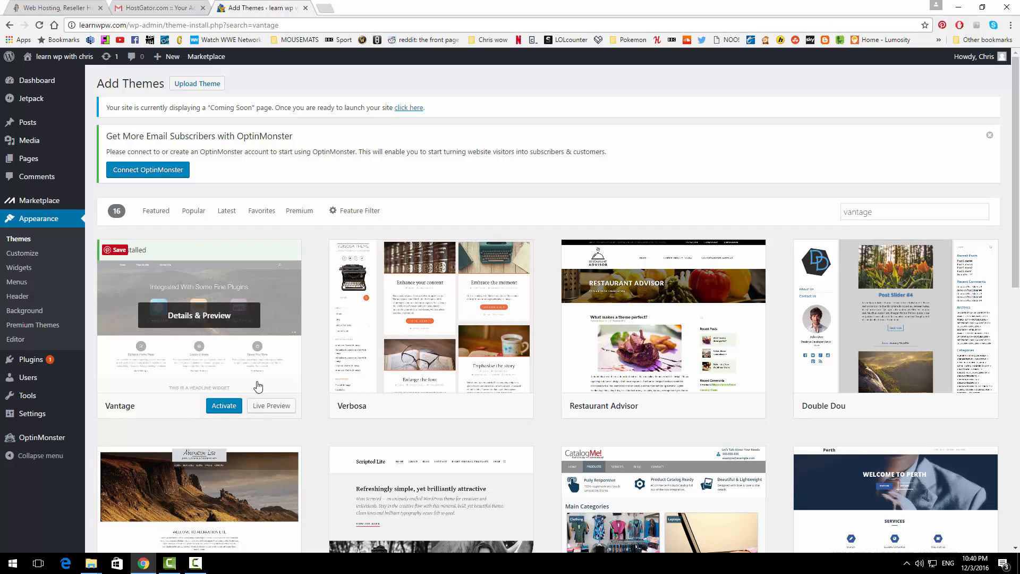
{"action": "left_click", "coordinate": [236, 406]}
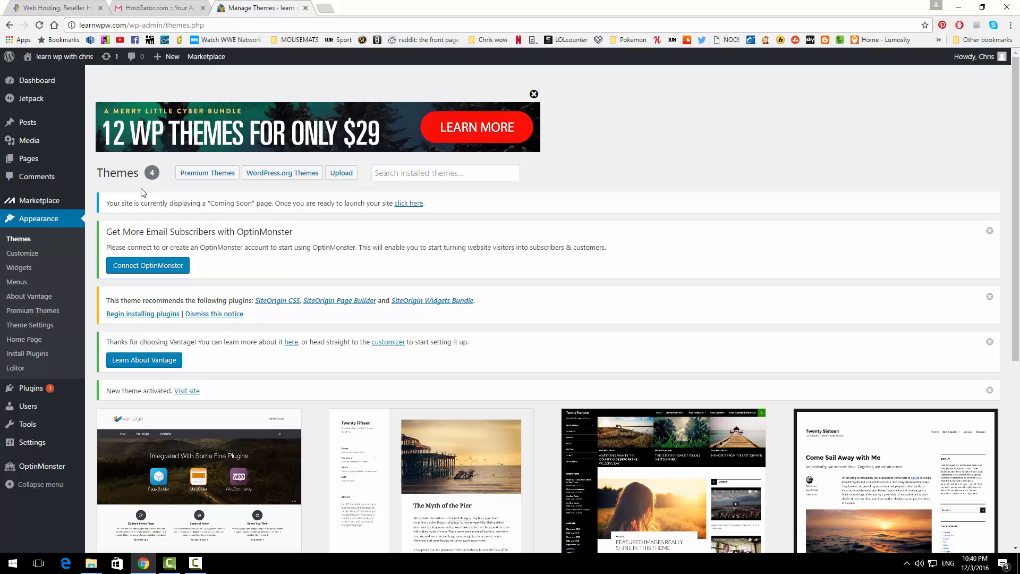
Step: View the live site with the Vantage demo homepage, then return to the Dashboard
{"action": "left_click", "coordinate": [71, 59]}
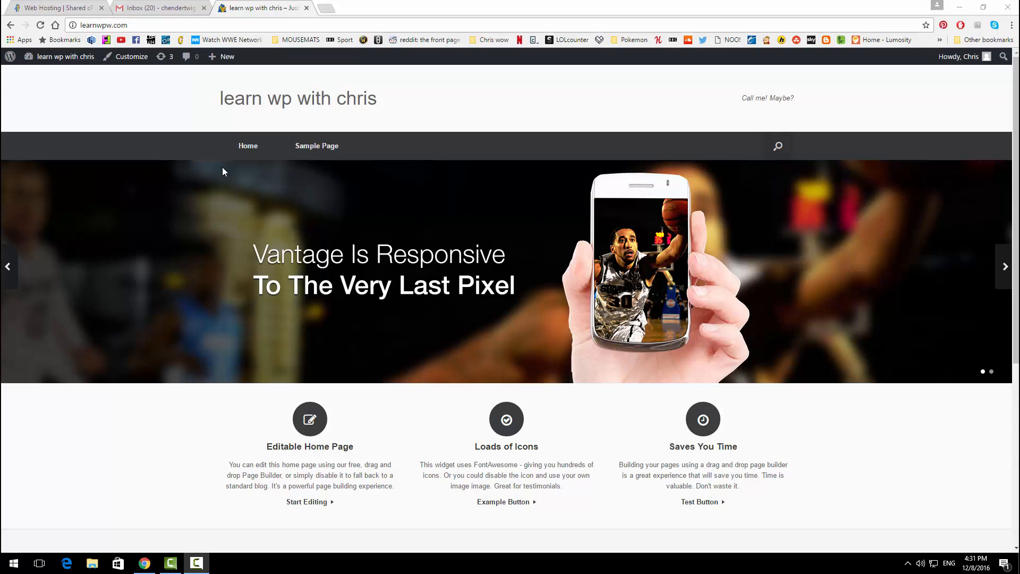
{"action": "mouse_move", "coordinate": [47, 63]}
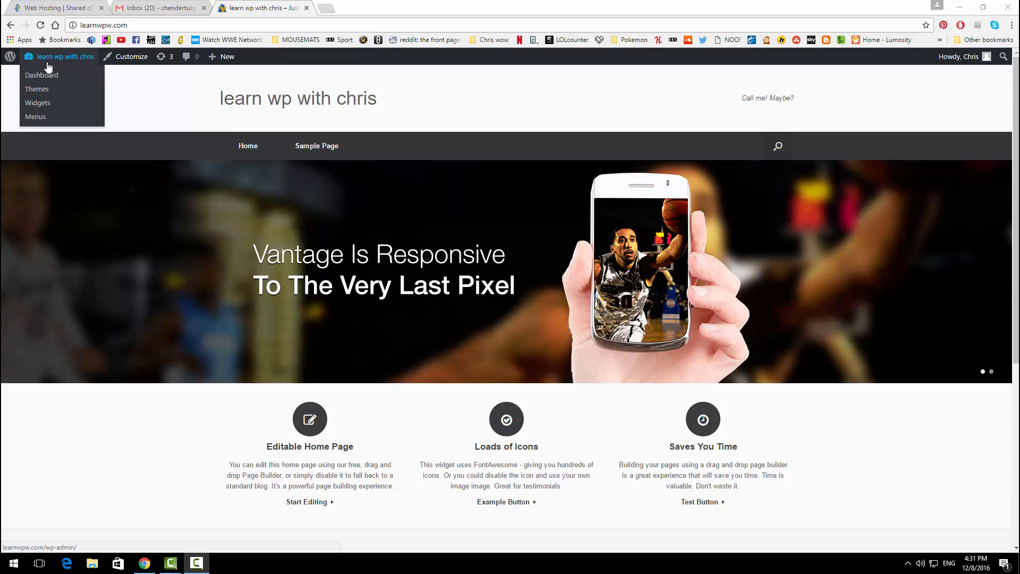
{"action": "left_click", "coordinate": [47, 76]}
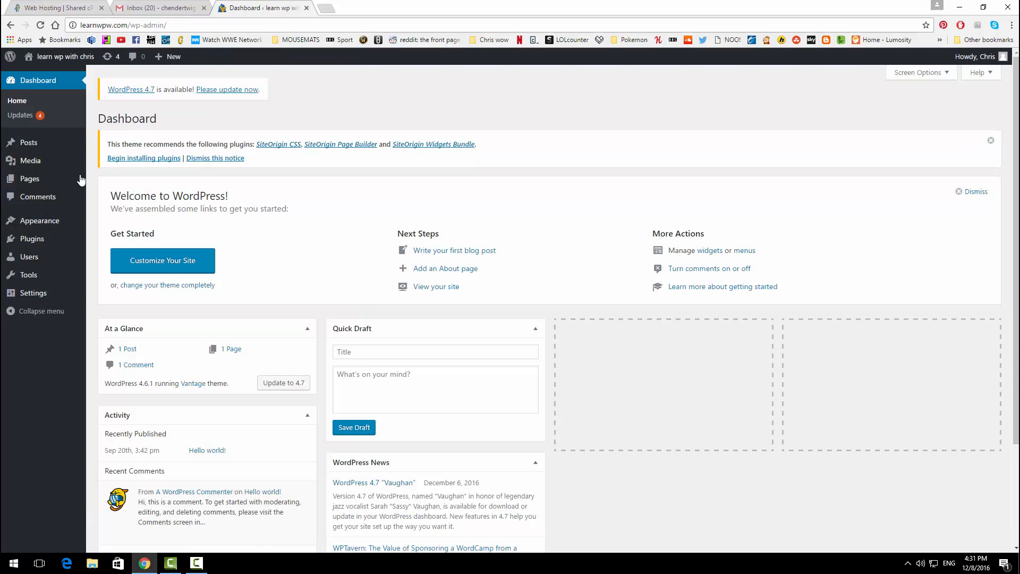
Step: Generate and adjust a new password for the admin user, then update the profile
{"action": "mouse_move", "coordinate": [38, 257]}
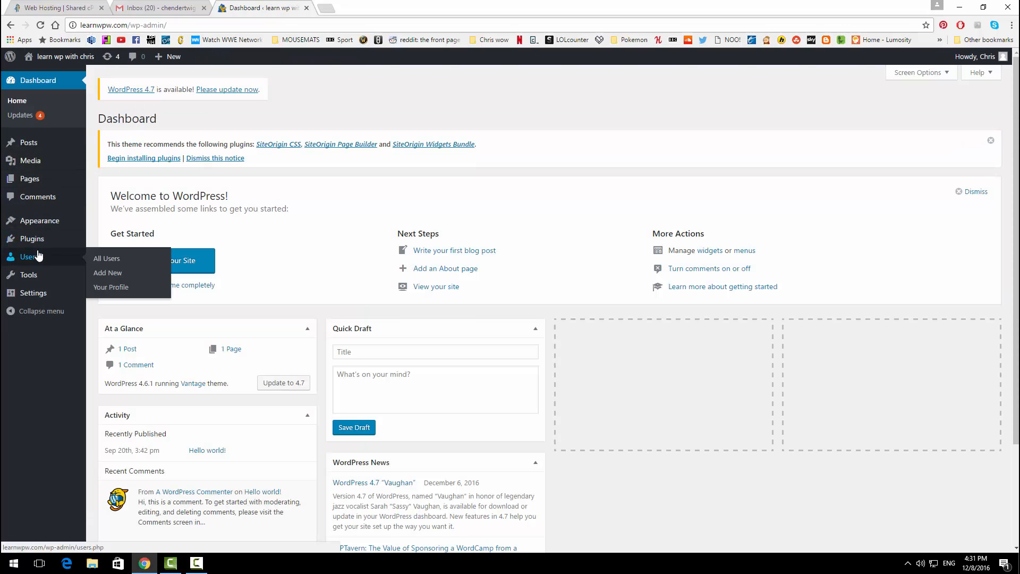
{"action": "left_click", "coordinate": [102, 259]}
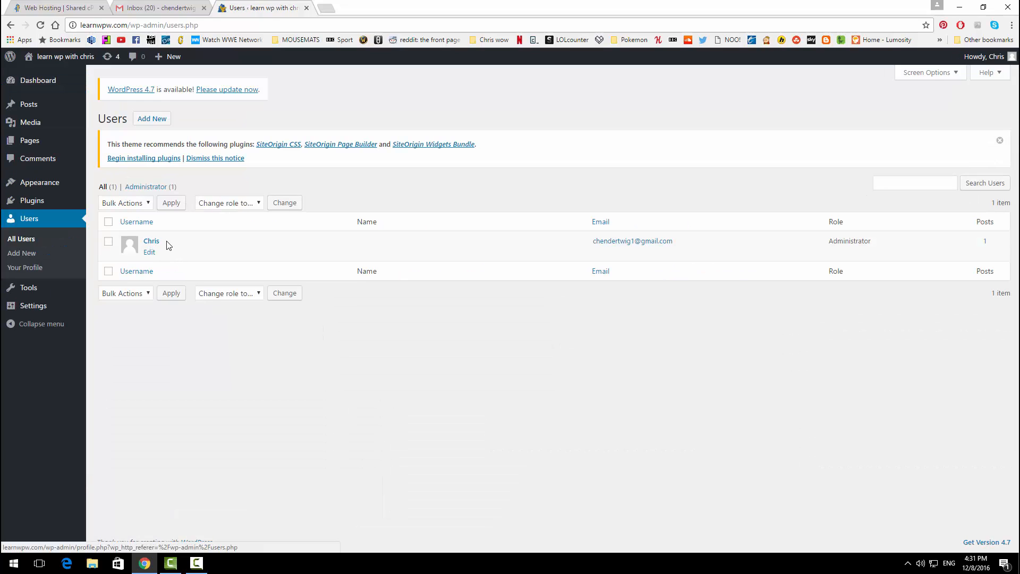
{"action": "left_click", "coordinate": [151, 253]}
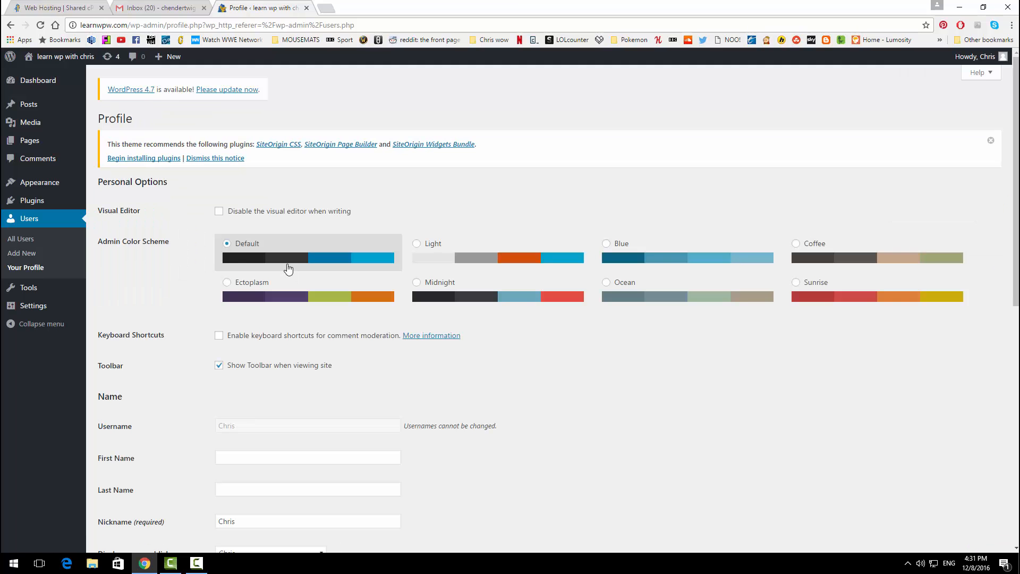
{"action": "scroll", "coordinate": [266, 245], "scroll_direction": "down", "scroll_amount": 9}
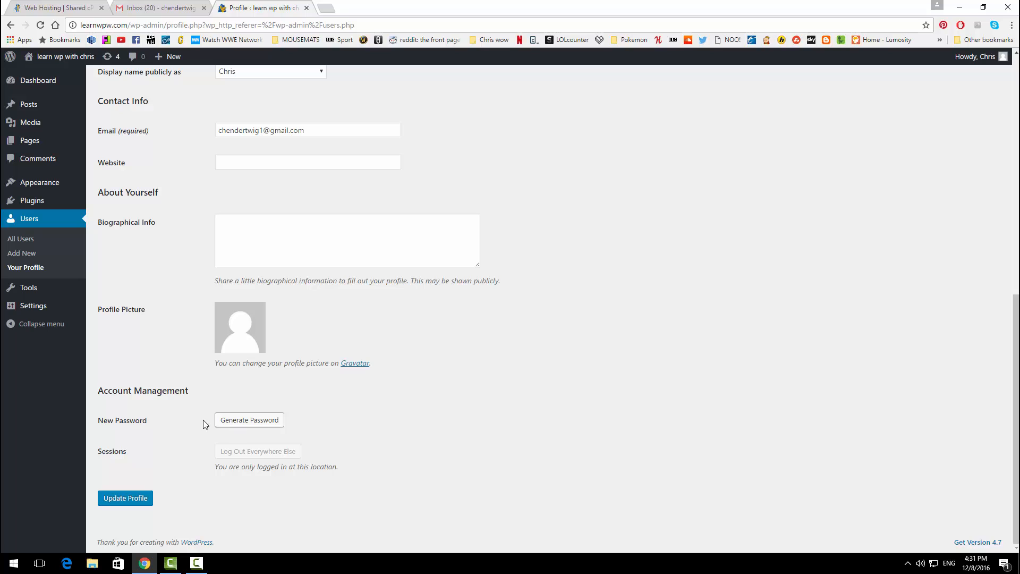
{"action": "left_click", "coordinate": [238, 423]}
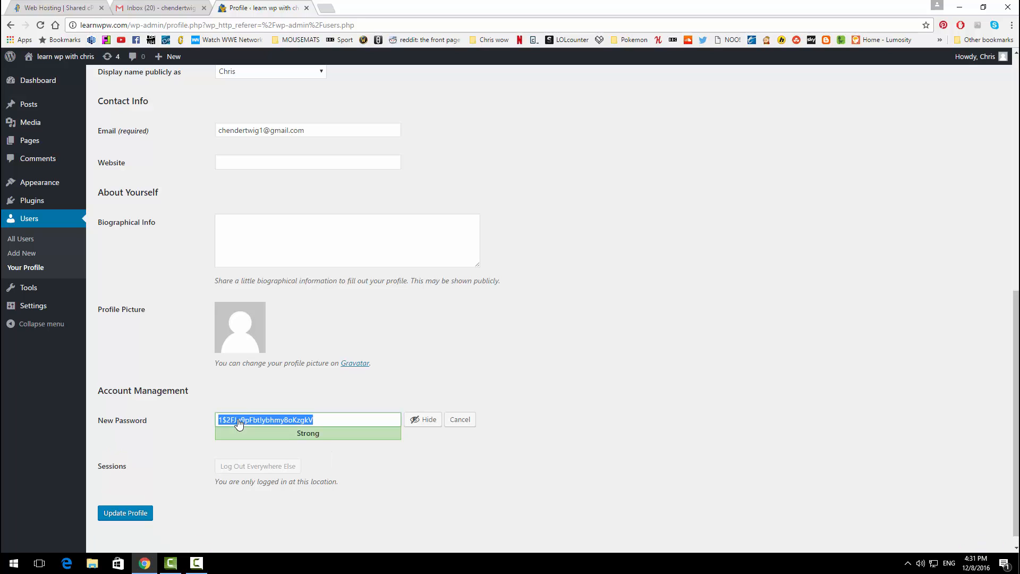
{"action": "left_click", "coordinate": [328, 420]}
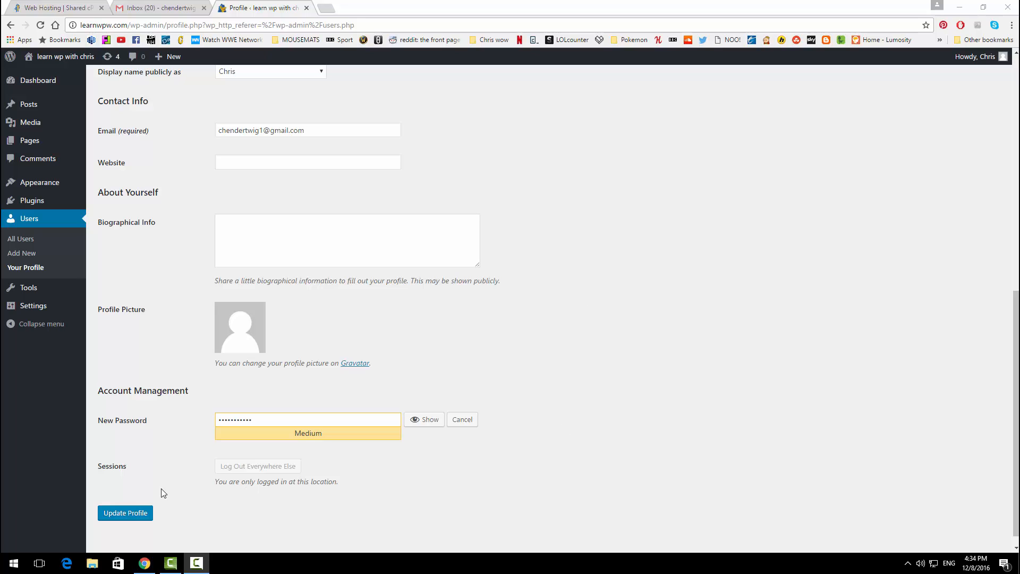
{"action": "left_click", "coordinate": [125, 513]}
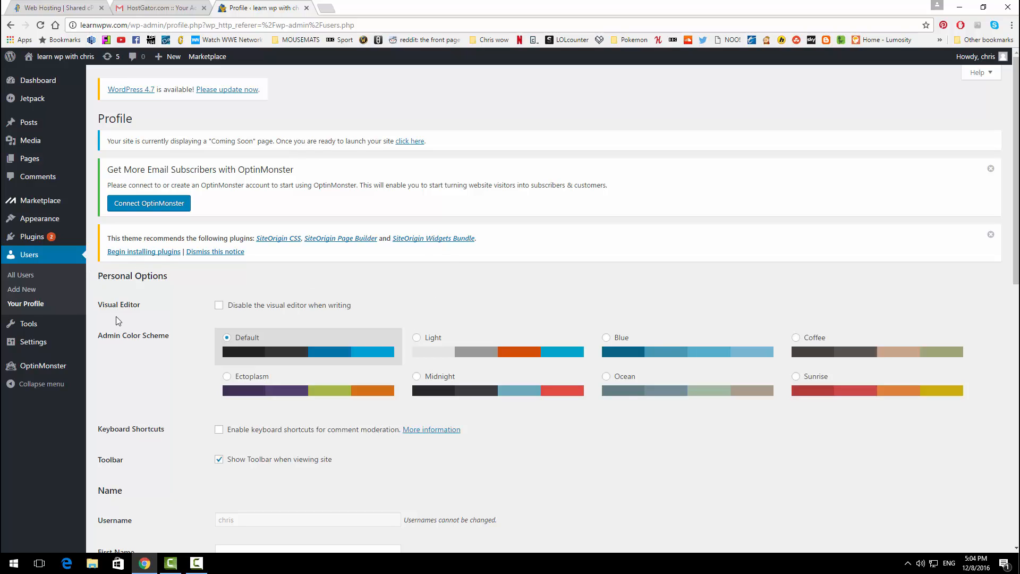
Step: Deactivate all five installed plugins with the Deactivate bulk action
{"action": "mouse_move", "coordinate": [50, 239]}
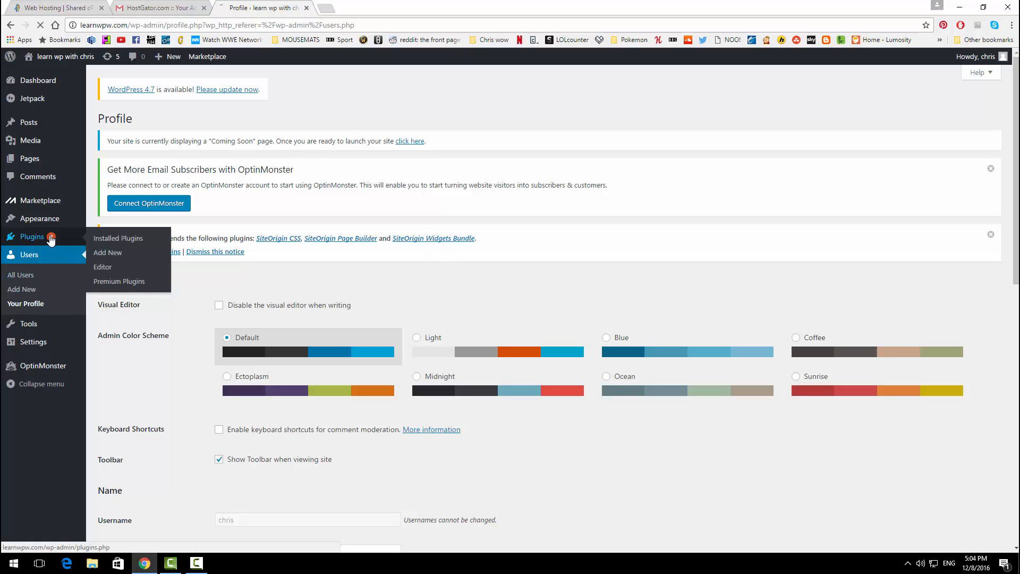
{"action": "left_click", "coordinate": [118, 238]}
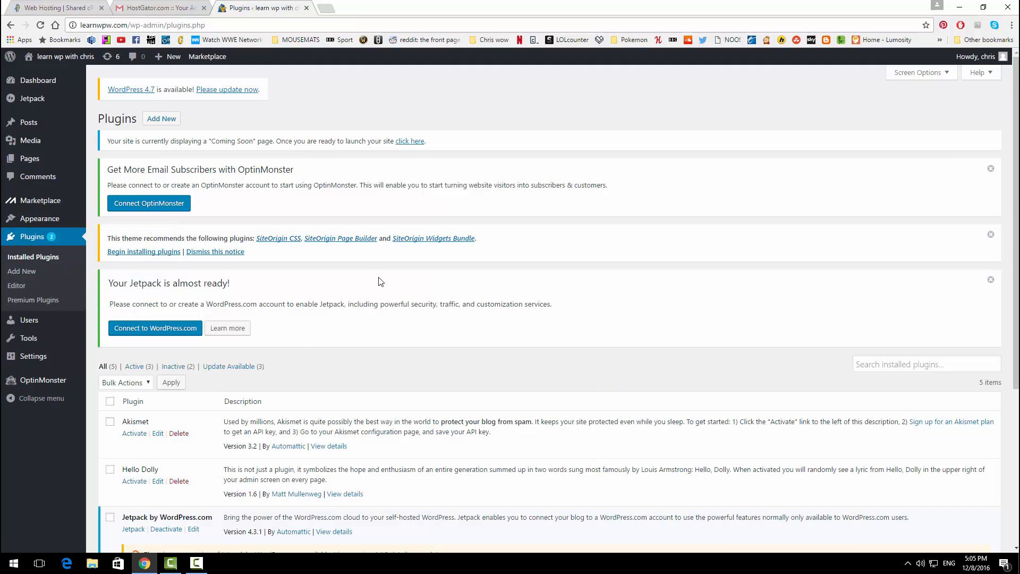
{"action": "scroll", "coordinate": [380, 282], "scroll_direction": "down", "scroll_amount": 4}
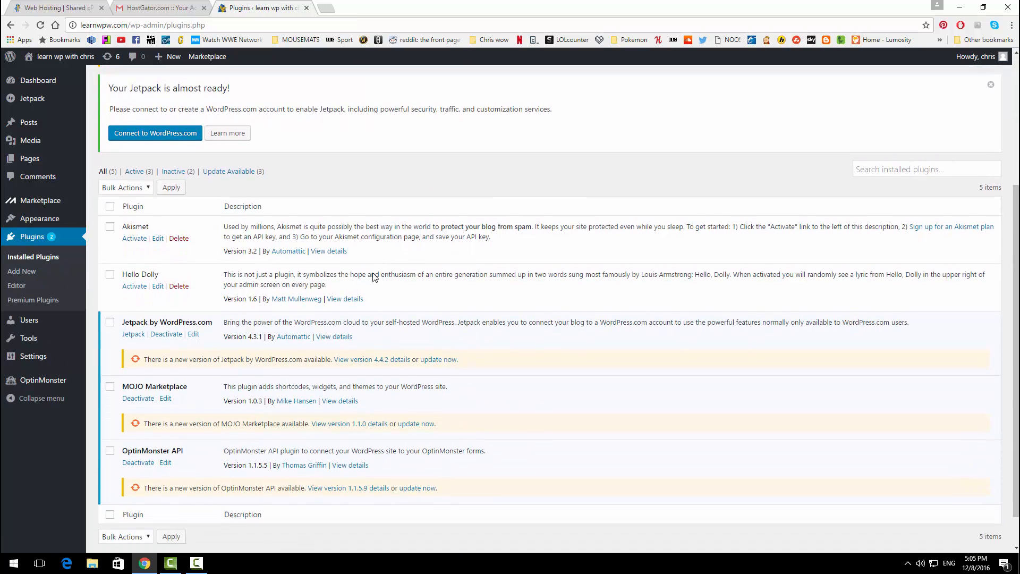
{"action": "scroll", "coordinate": [306, 335], "scroll_direction": "up", "scroll_amount": 3}
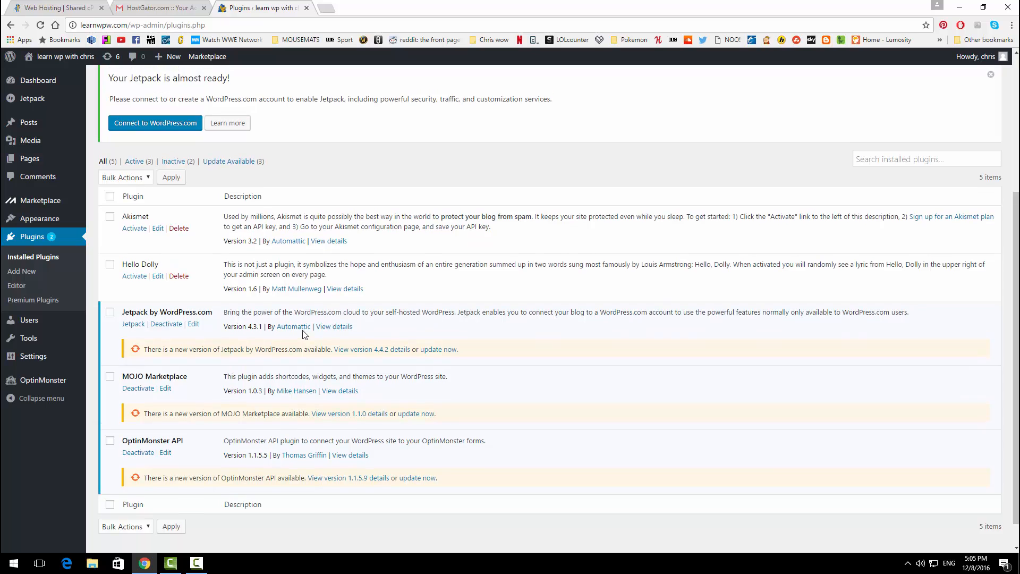
{"action": "scroll", "coordinate": [201, 312], "scroll_direction": "down", "scroll_amount": 1}
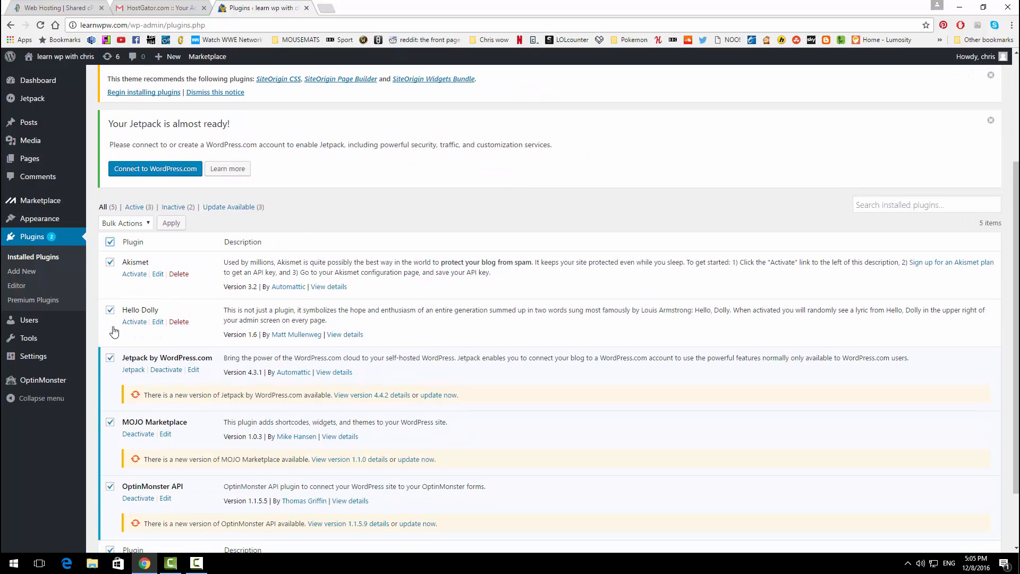
{"action": "left_click", "coordinate": [147, 227]}
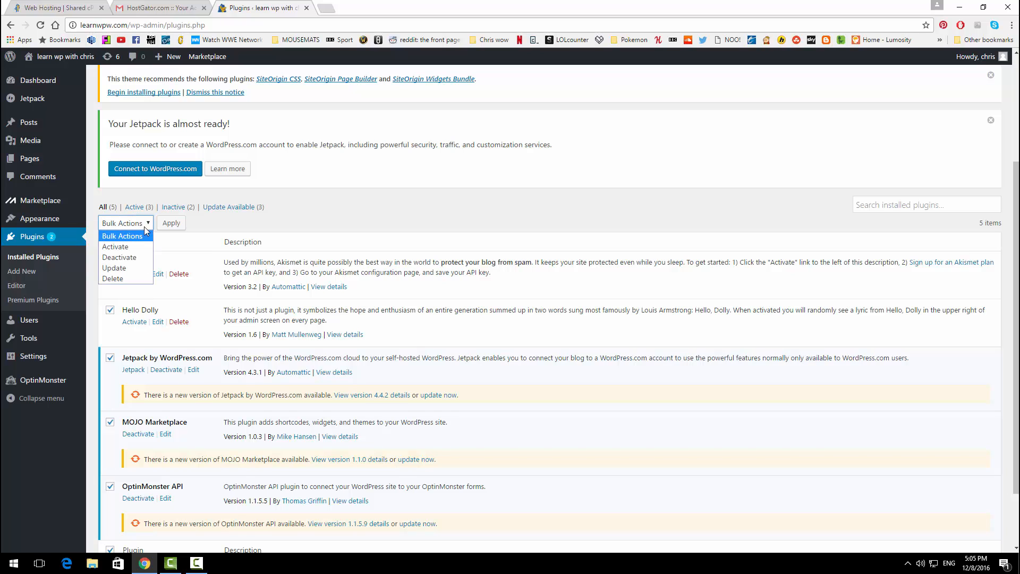
{"action": "left_click", "coordinate": [125, 258]}
{"action": "left_click", "coordinate": [168, 226]}
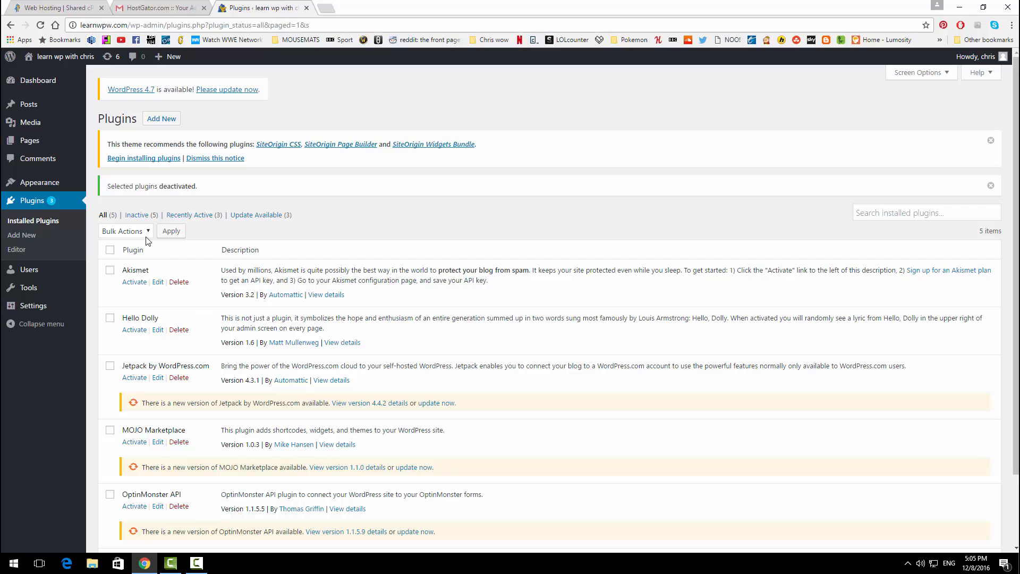
Step: Select every plugin and delete them all with the Delete bulk action, confirming
{"action": "left_click", "coordinate": [110, 250]}
{"action": "left_click", "coordinate": [146, 234]}
{"action": "left_click", "coordinate": [125, 287]}
{"action": "left_click", "coordinate": [171, 232]}
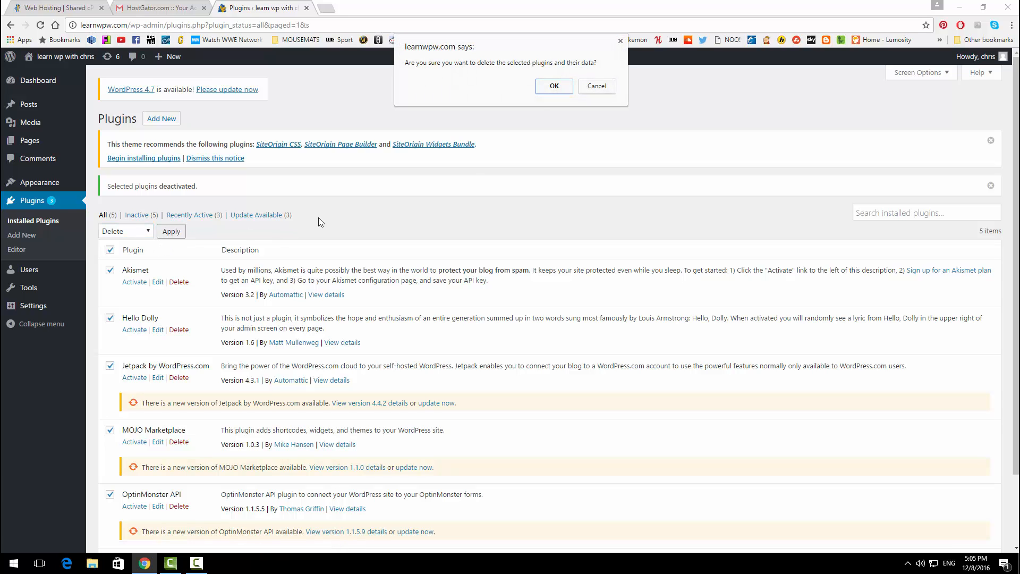
{"action": "left_click", "coordinate": [553, 86]}
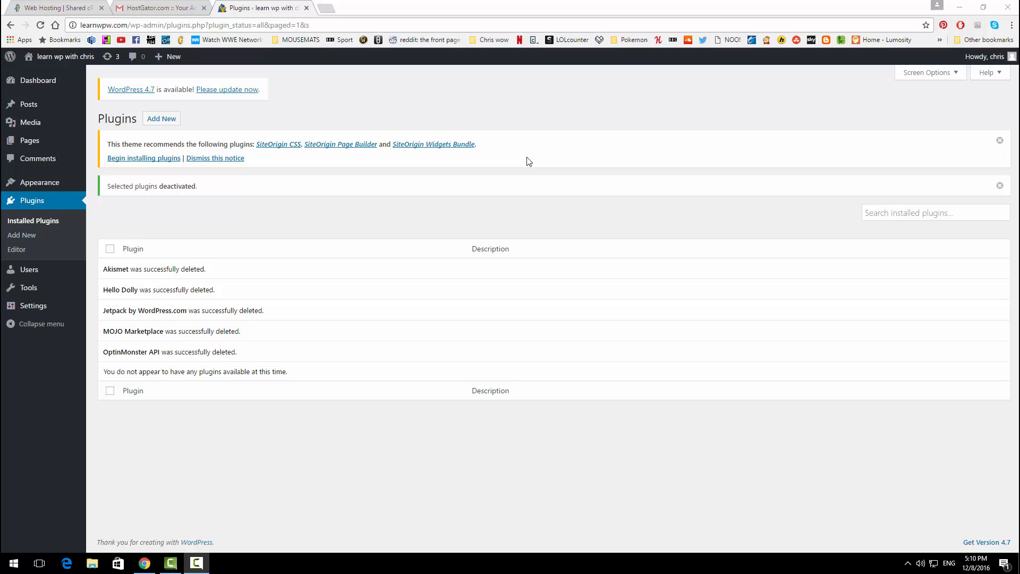
Step: Search for 'black studio tinyMCE widget', then install and activate the Black Studio TinyMCE Widget plugin
{"action": "left_click", "coordinate": [23, 242]}
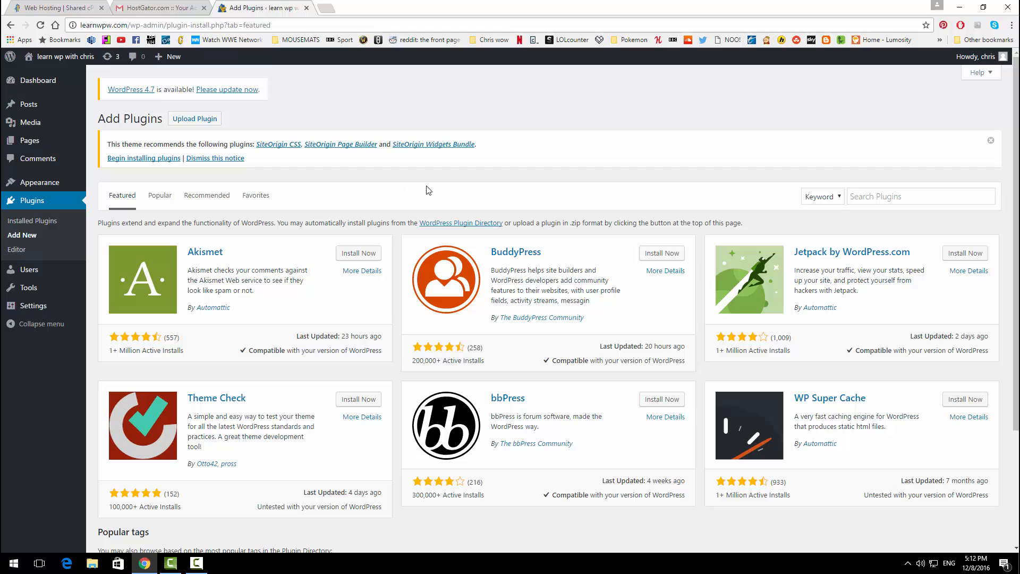
{"action": "left_click", "coordinate": [872, 194]}
{"action": "type", "text": "b"}
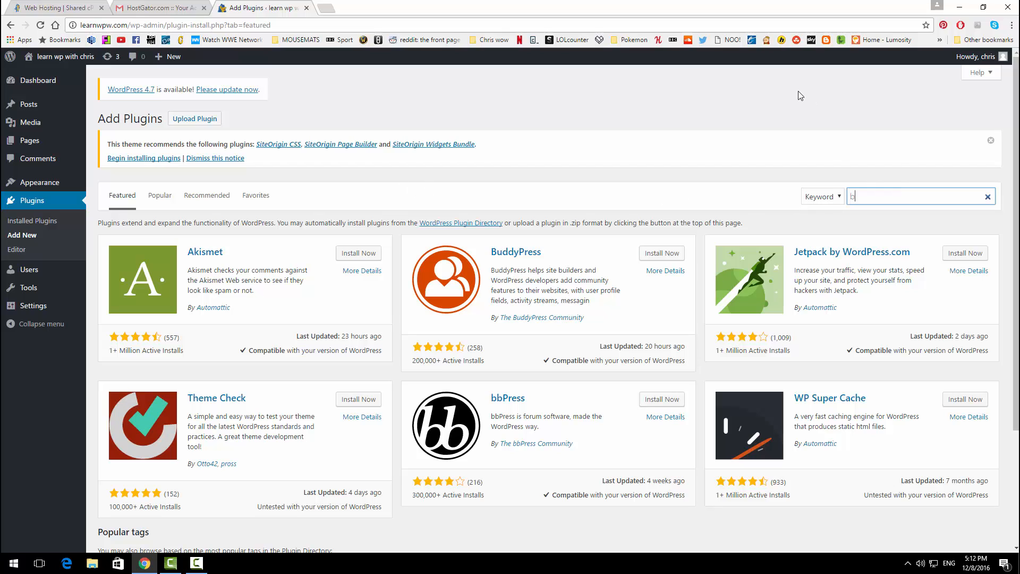
{"action": "type", "text": "lack stui"}
{"action": "key", "text": "BackSpace"}
{"action": "type", "text": "dio"}
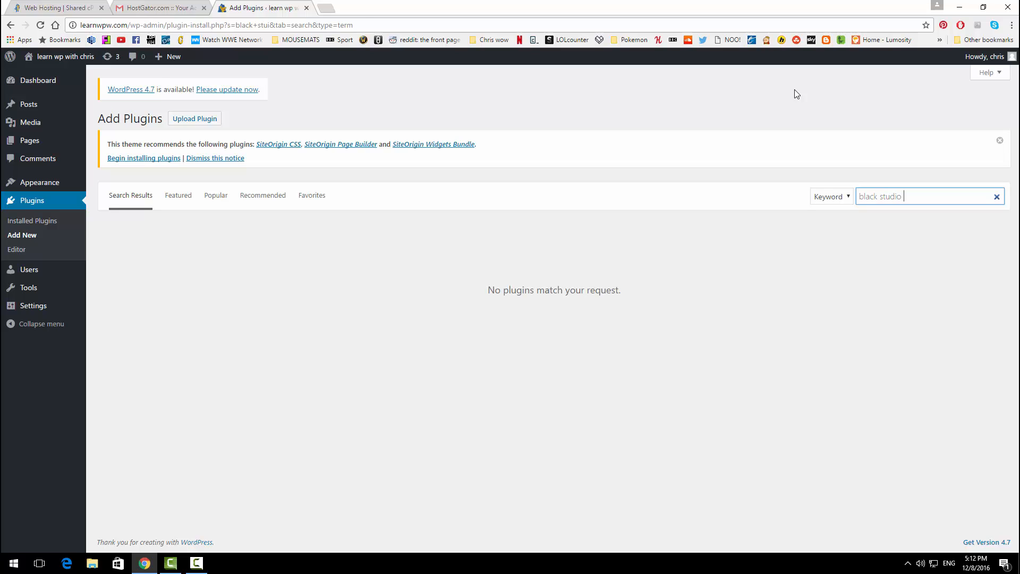
{"action": "type", "text": " tinyM"}
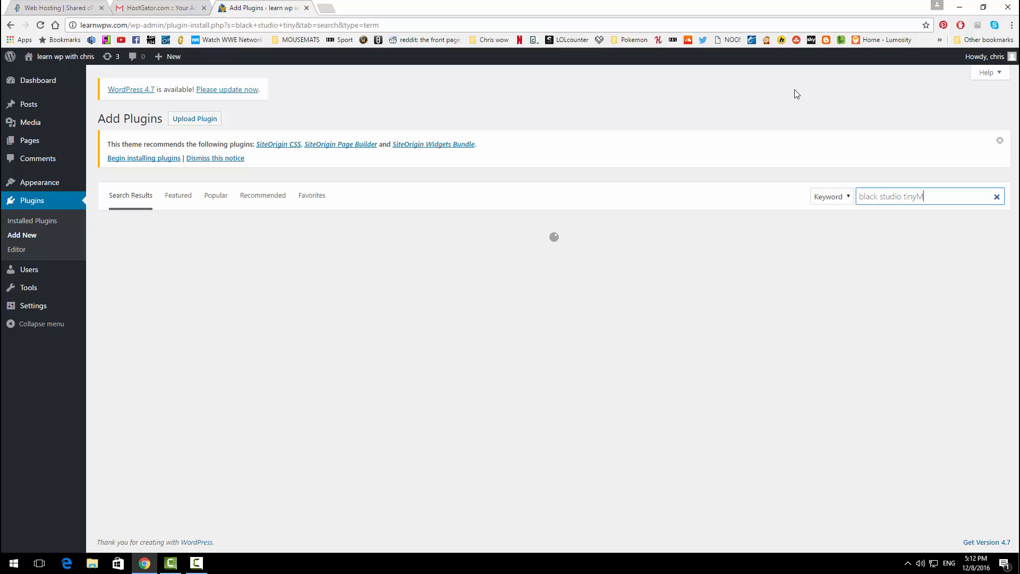
{"action": "type", "text": "CE widget"}
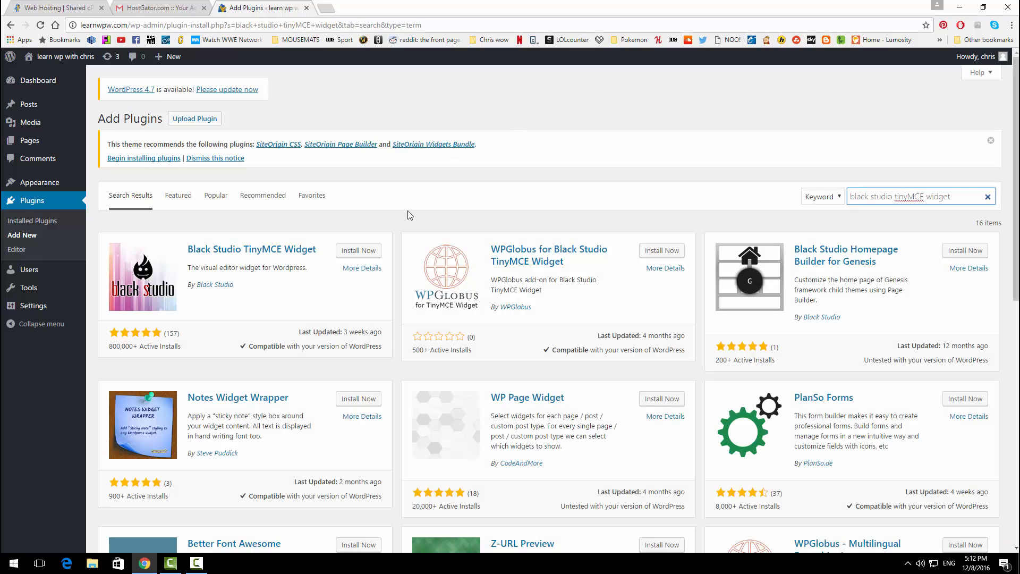
{"action": "left_click", "coordinate": [359, 251]}
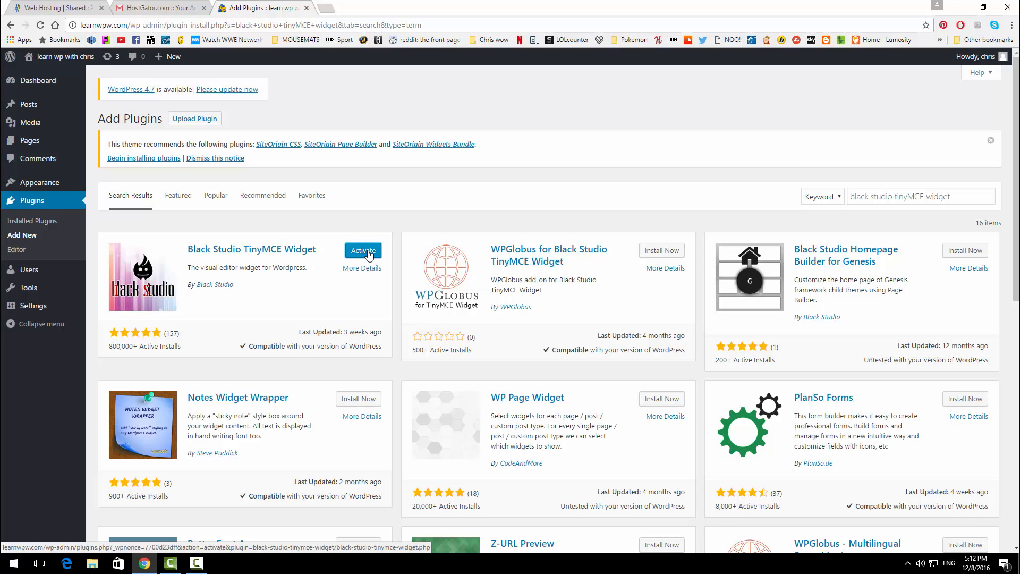
{"action": "left_click", "coordinate": [369, 255]}
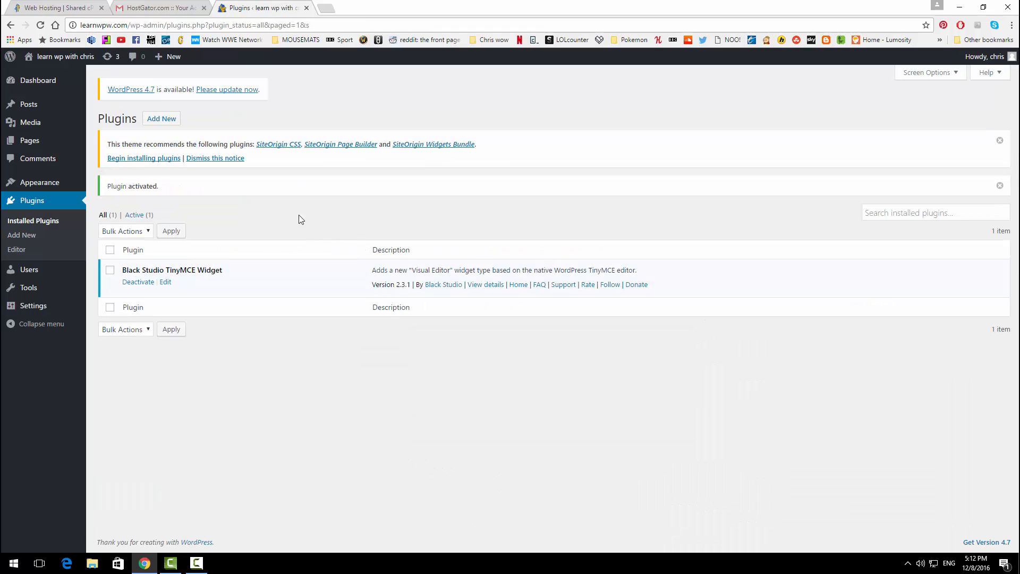
{"action": "left_click", "coordinate": [37, 236]}
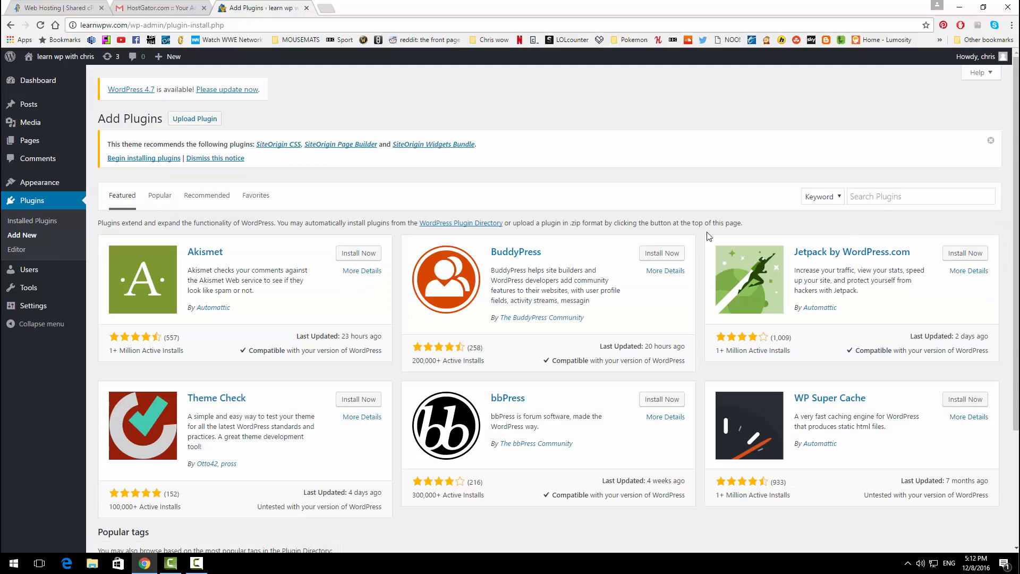
Step: Search for 'contact form 7', install and activate it, then return to Add Plugins
{"action": "left_click", "coordinate": [883, 197]}
{"action": "type", "text": "cont"}
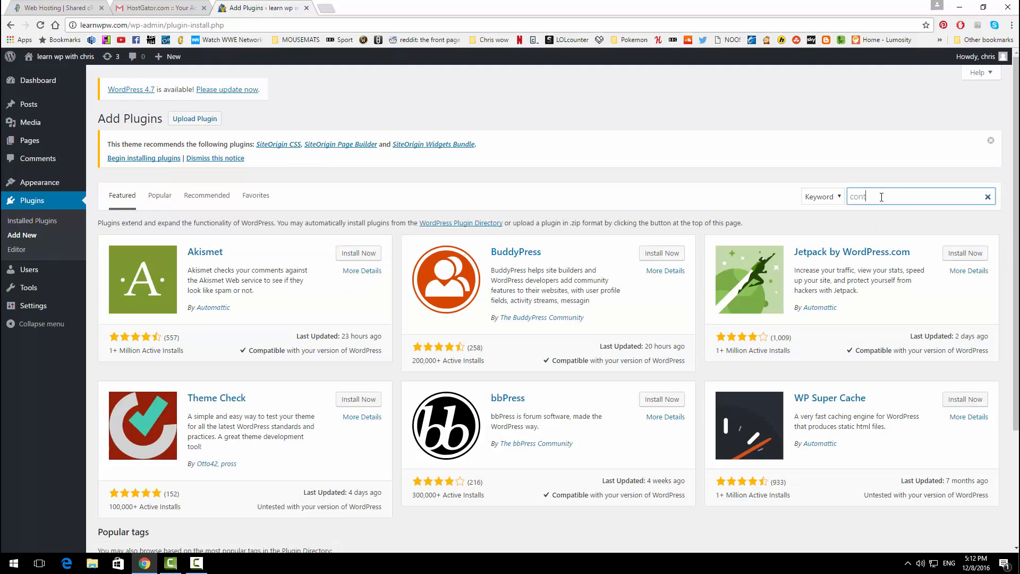
{"action": "type", "text": "act form 7"}
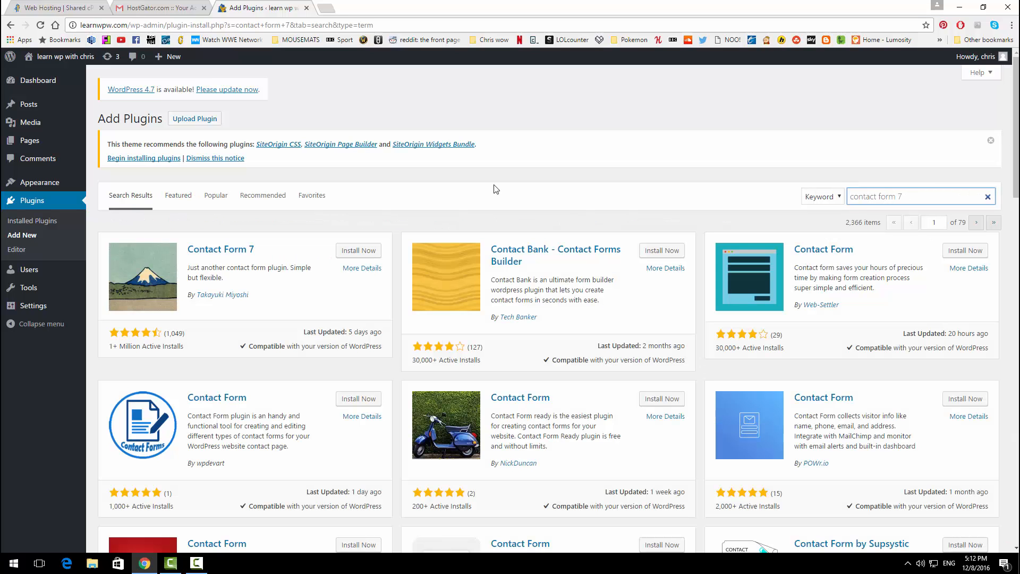
{"action": "left_click", "coordinate": [349, 253]}
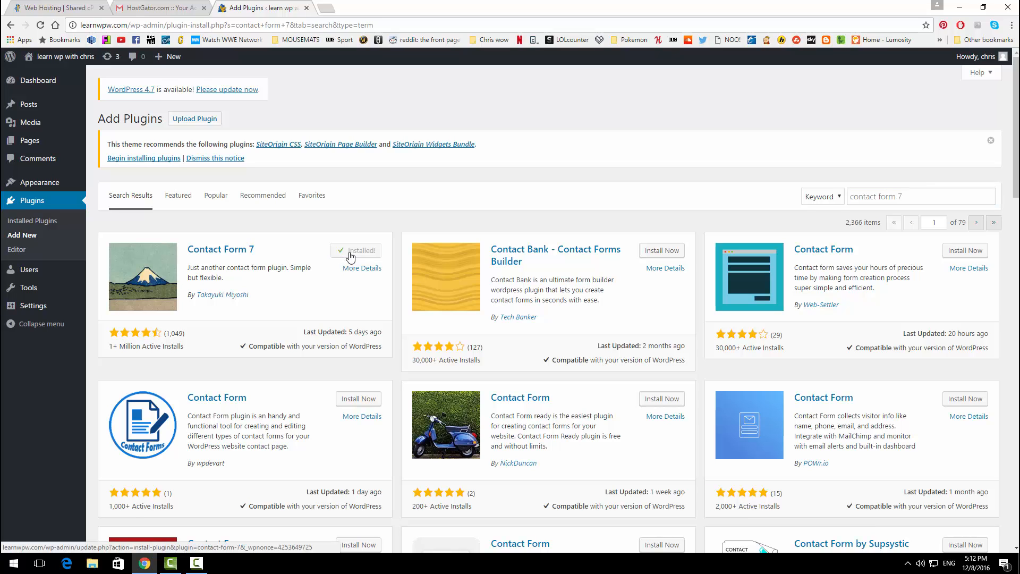
{"action": "left_click", "coordinate": [354, 255]}
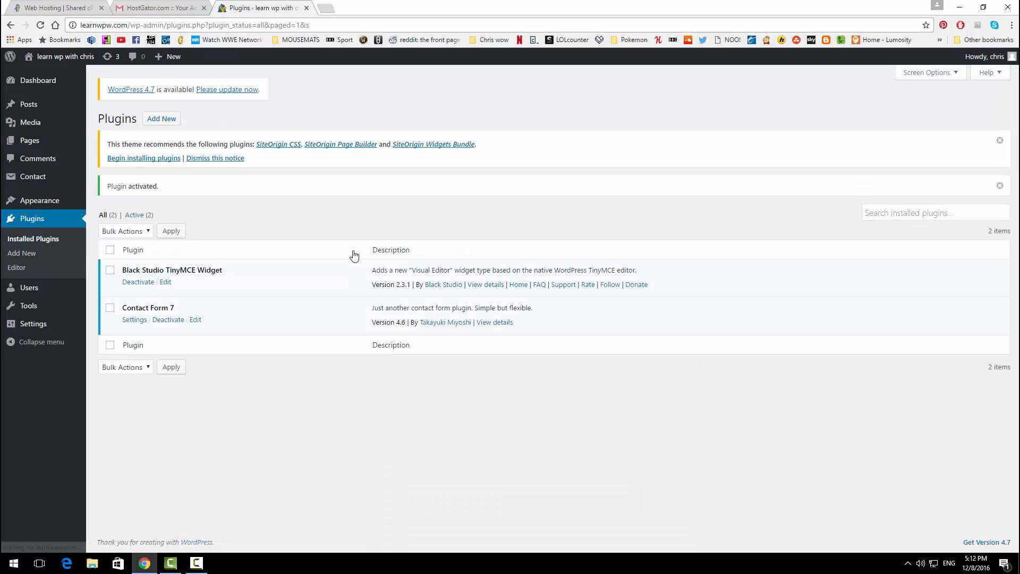
{"action": "left_click", "coordinate": [53, 253]}
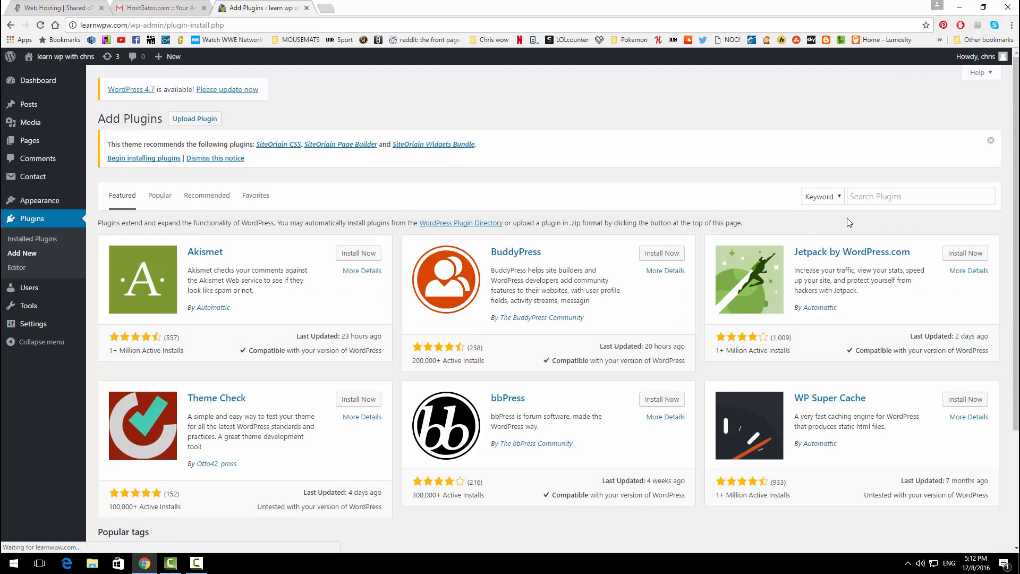
Step: Search plugins for 'facebook', then install and activate the official Facebook plugin
{"action": "left_click", "coordinate": [862, 198]}
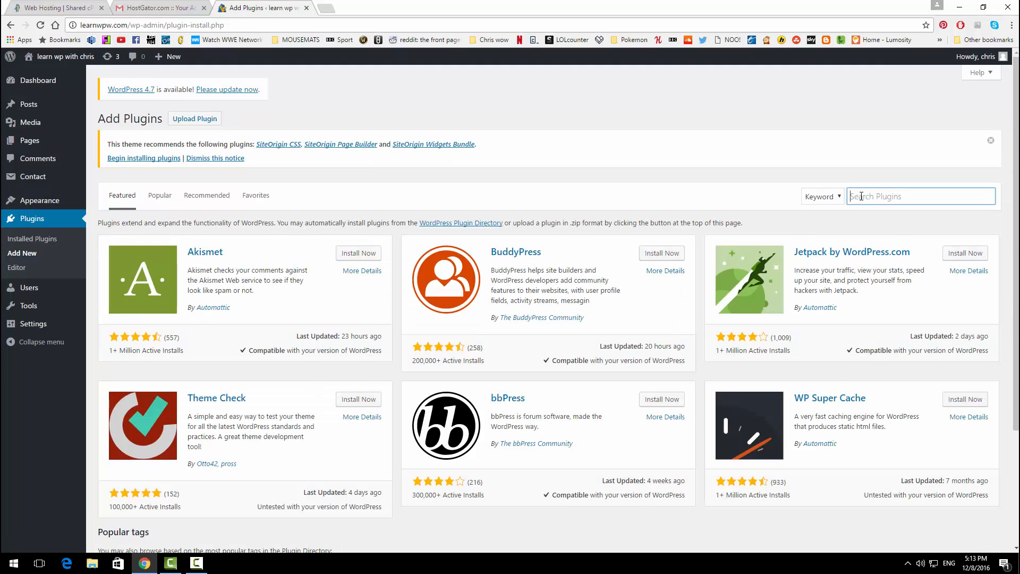
{"action": "type", "text": "facebook"}
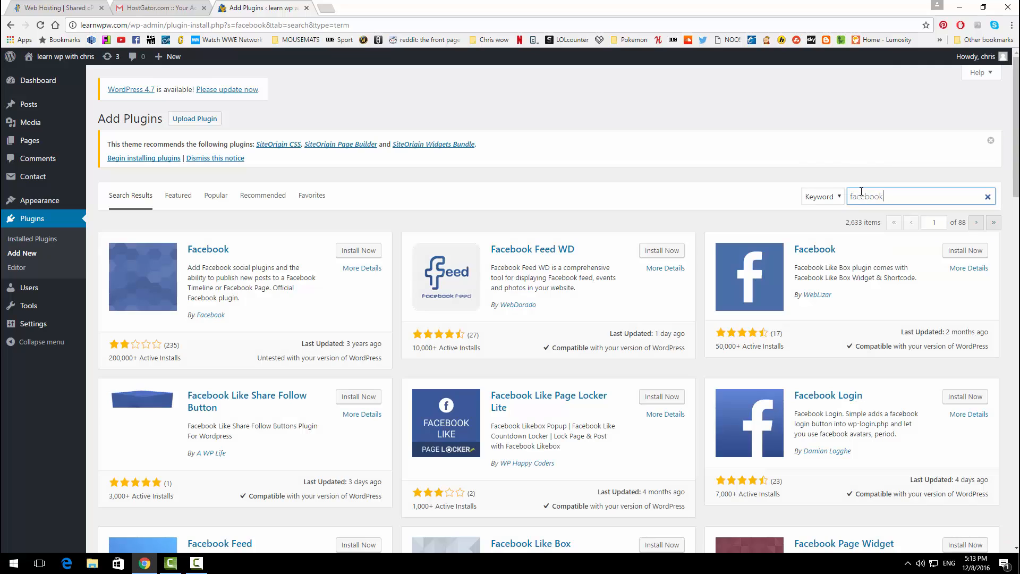
{"action": "left_click", "coordinate": [359, 251]}
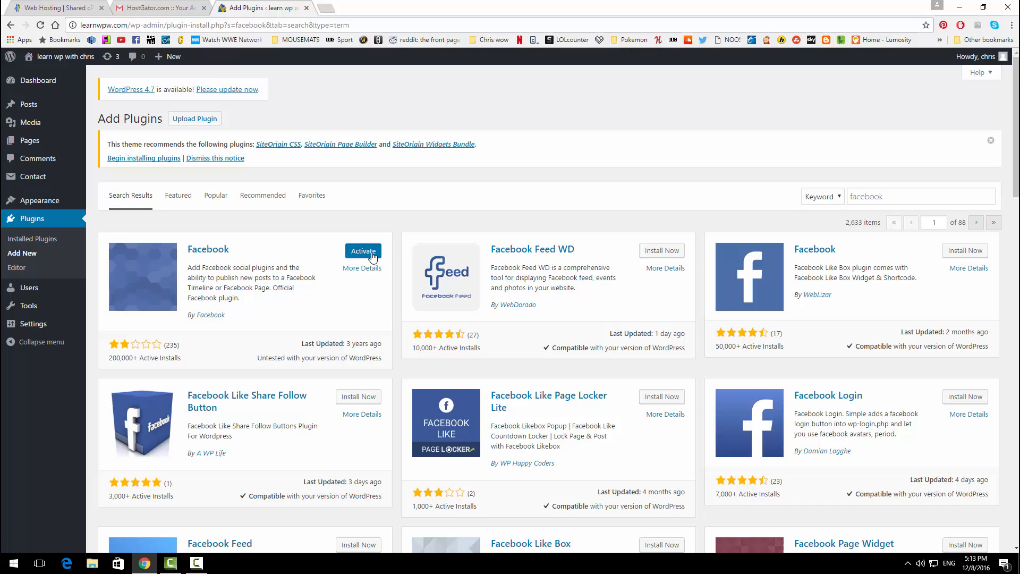
{"action": "left_click", "coordinate": [363, 251]}
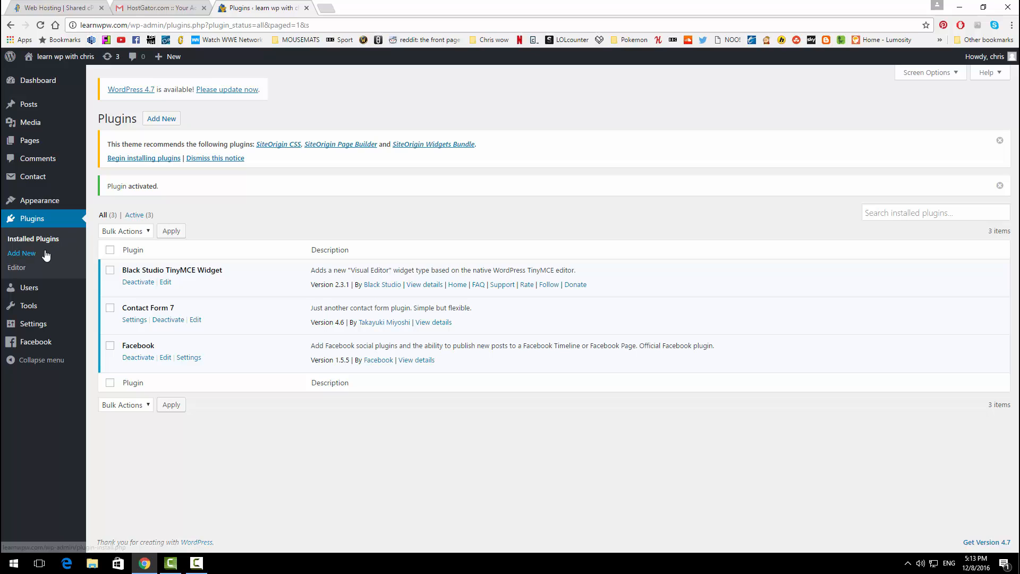
{"action": "left_click", "coordinate": [46, 255]}
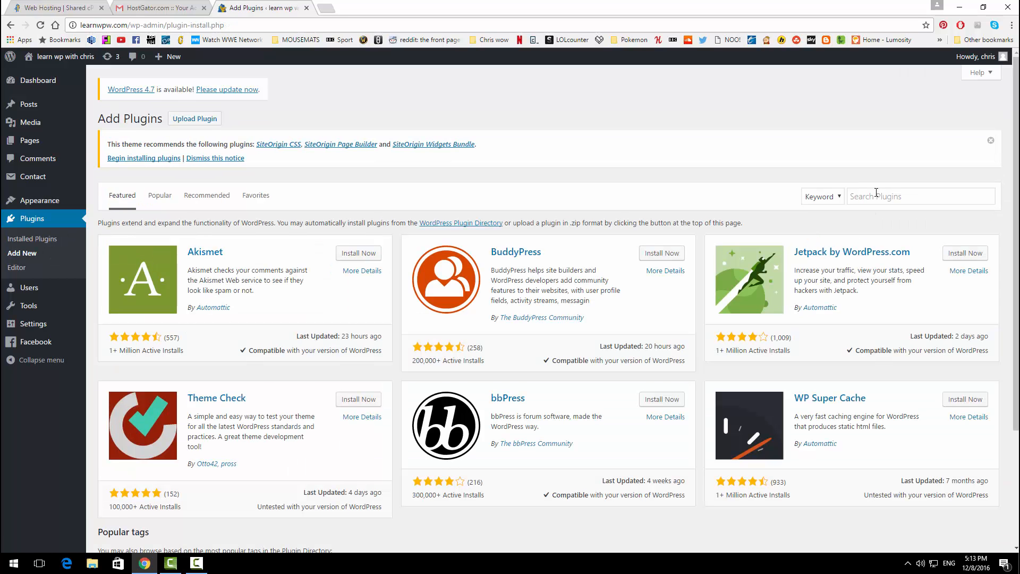
Step: Search for 'meta slider', then install and activate the Meta Slider plugin
{"action": "left_click", "coordinate": [871, 195]}
{"action": "type", "text": "met"}
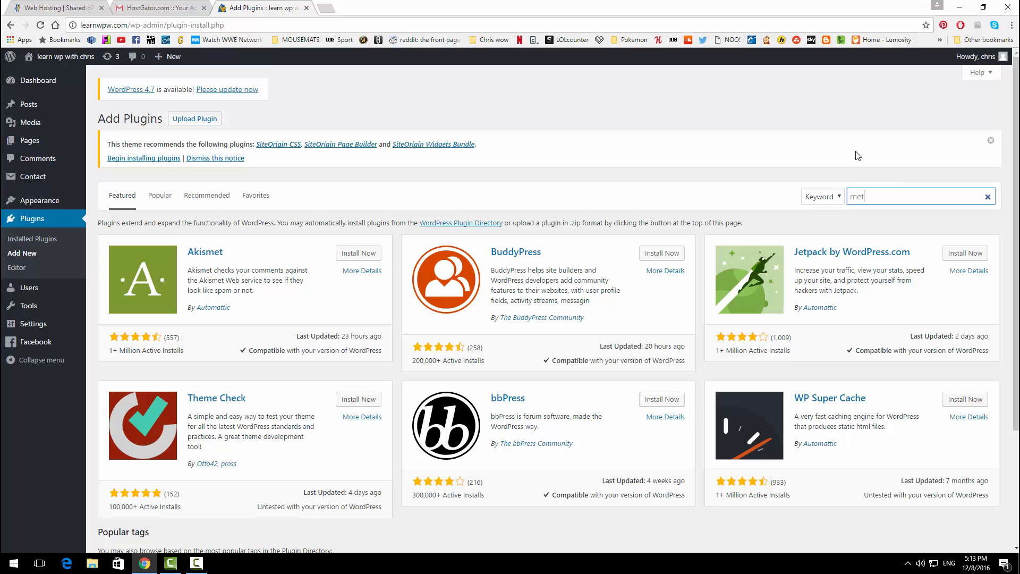
{"action": "type", "text": "a slider"}
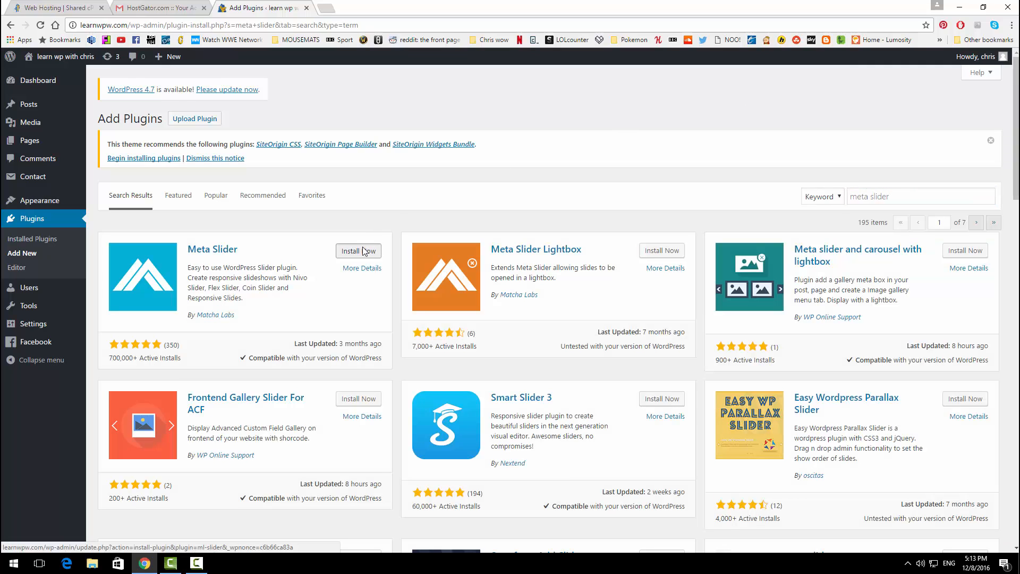
{"action": "left_click", "coordinate": [358, 250]}
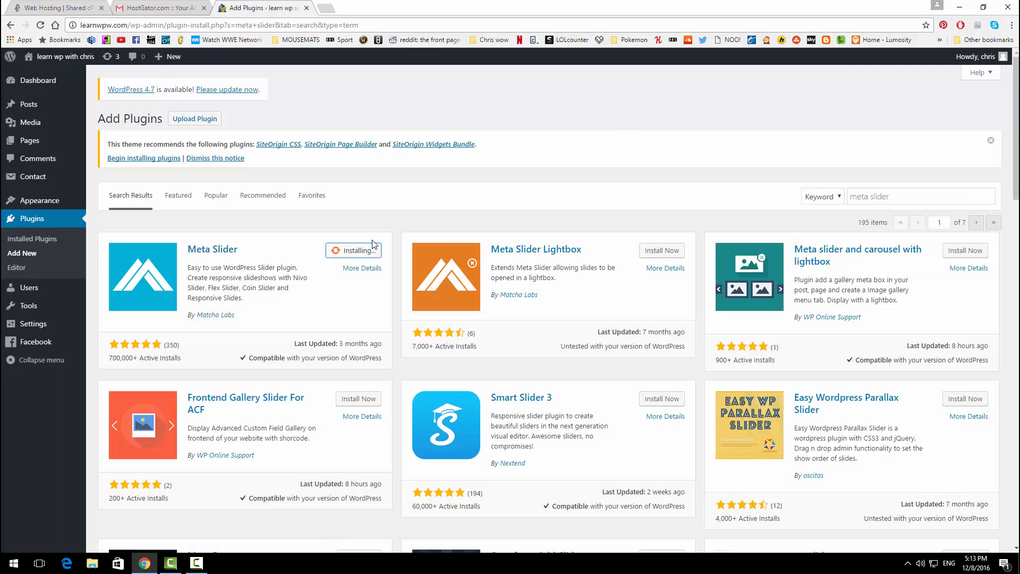
{"action": "left_click", "coordinate": [365, 254]}
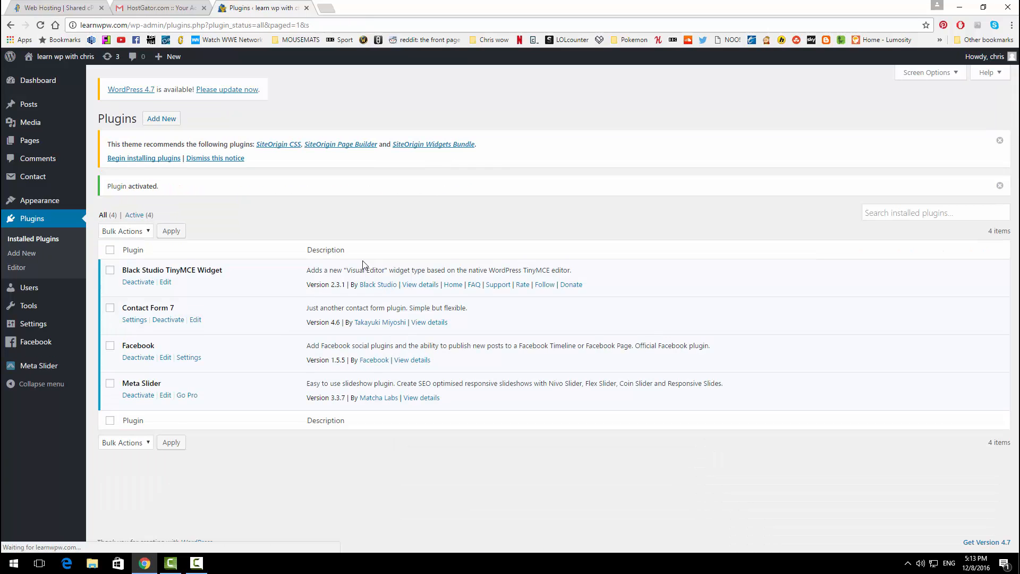
{"action": "left_click", "coordinate": [41, 253]}
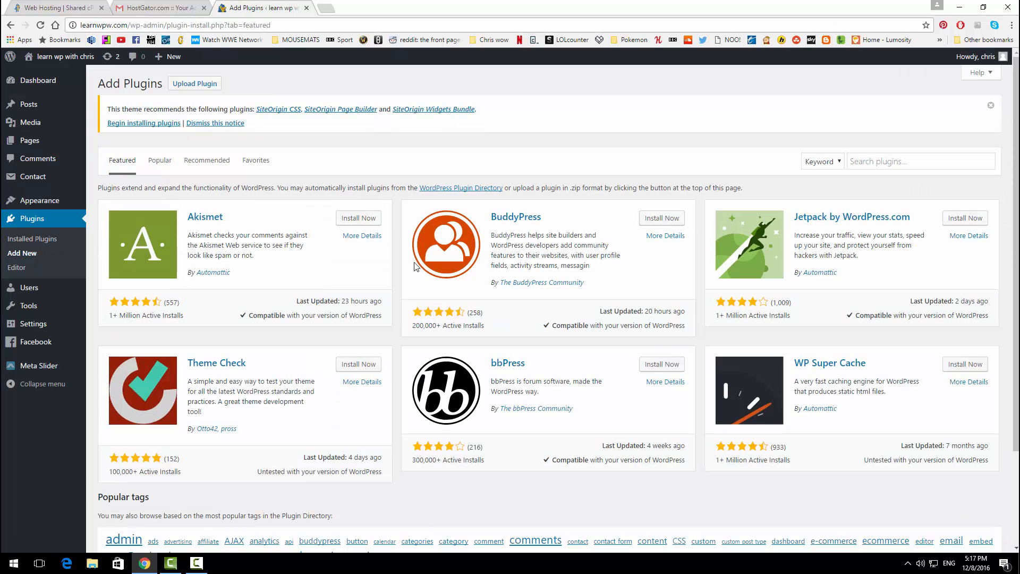
Step: Search for the SiteOrigin Widgets Bundle plugin, then install and activate it
{"action": "left_click", "coordinate": [876, 161]}
{"action": "type", "text": "s"}
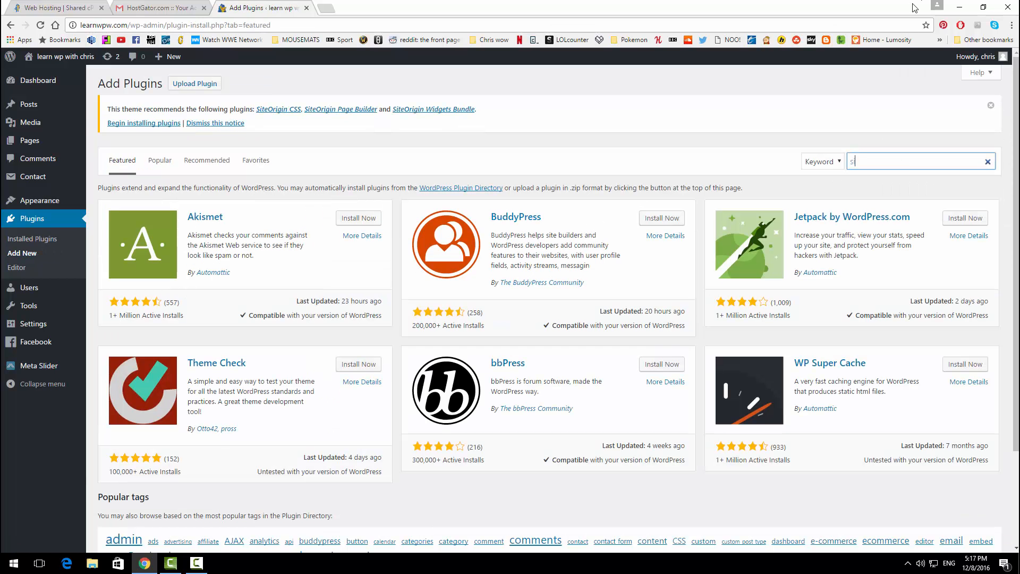
{"action": "type", "text": "iteorg"}
{"action": "type", "text": "gin widgets"}
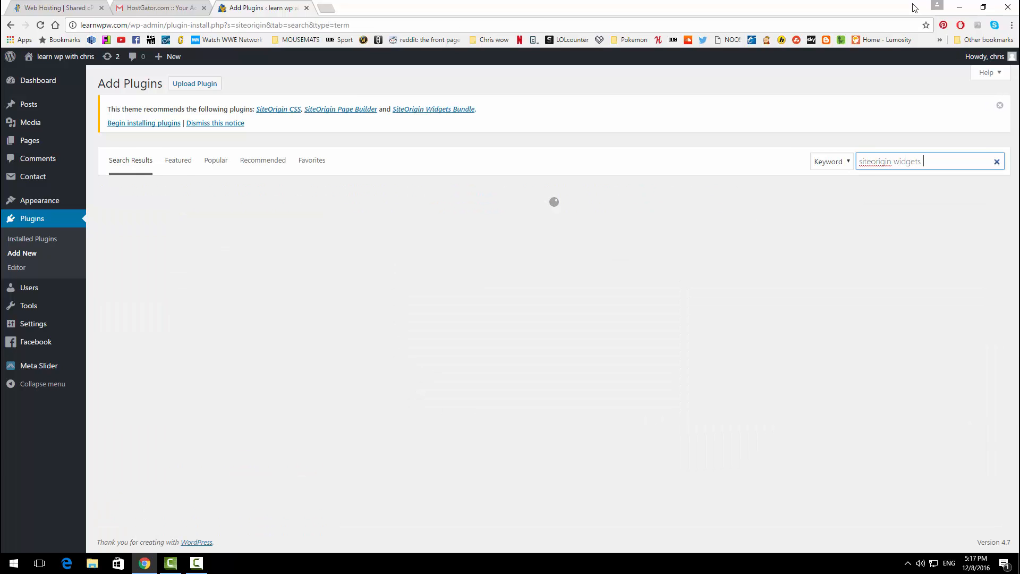
{"action": "type", "text": " bundle"}
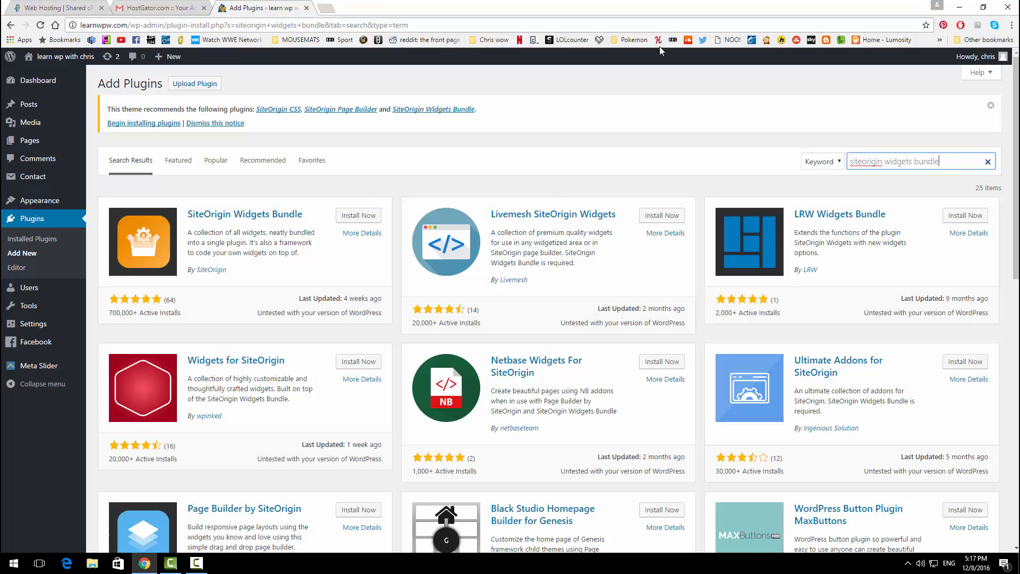
{"action": "left_click", "coordinate": [365, 216]}
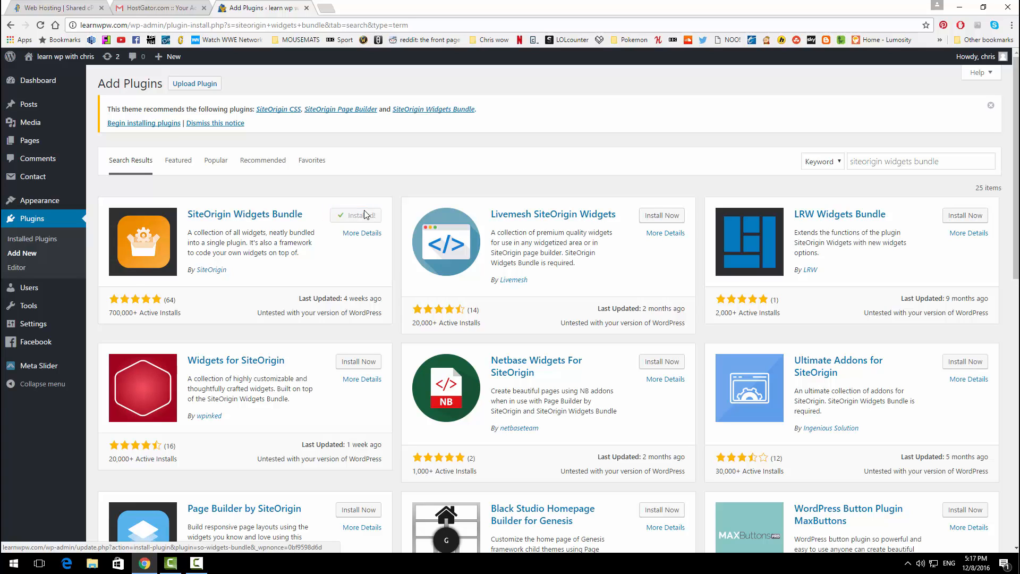
{"action": "left_click", "coordinate": [363, 216]}
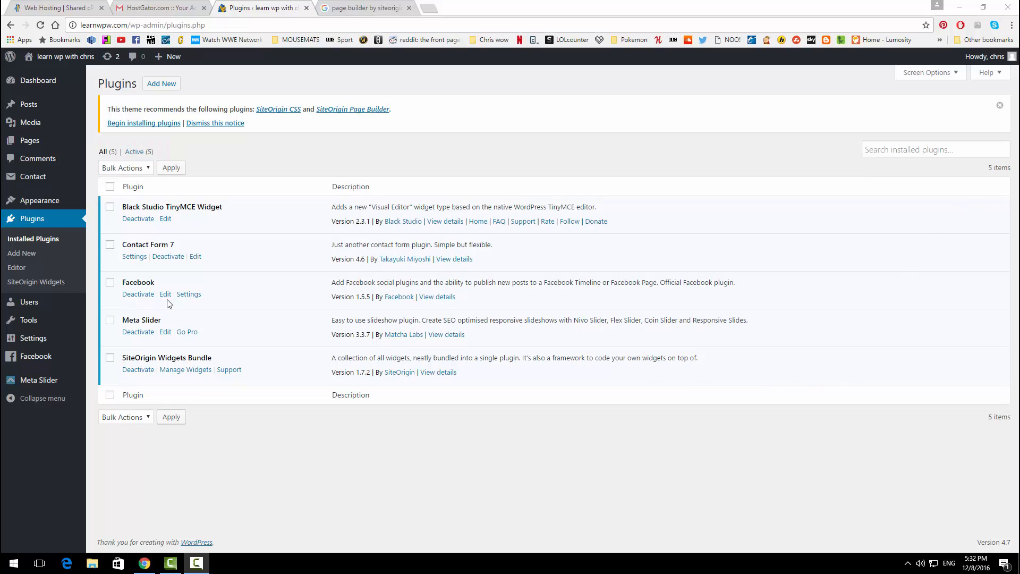
{"action": "left_click", "coordinate": [39, 257]}
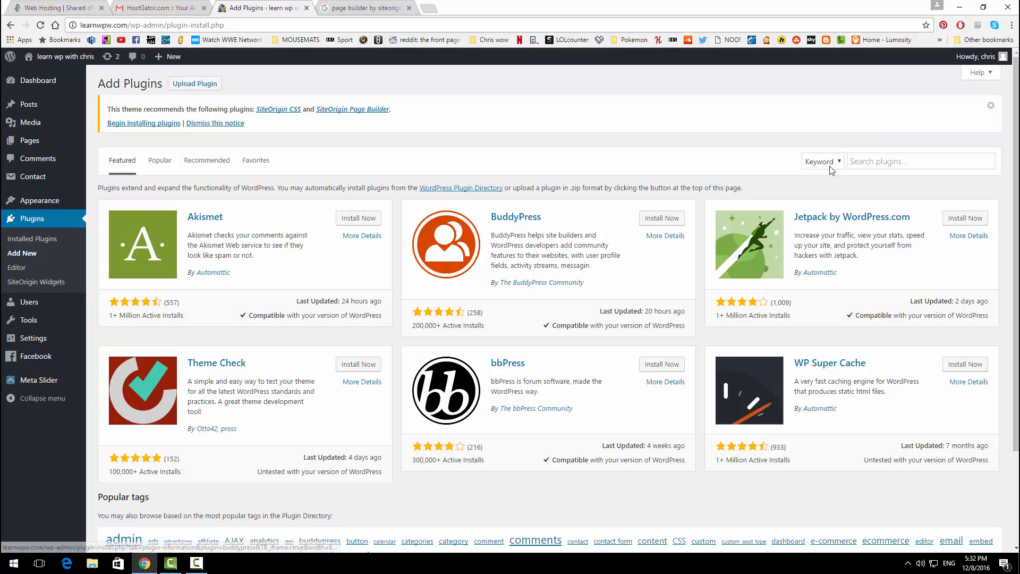
Step: Install and activate the first result for 'social media widget' in the plugin directory
{"action": "left_click", "coordinate": [879, 164]}
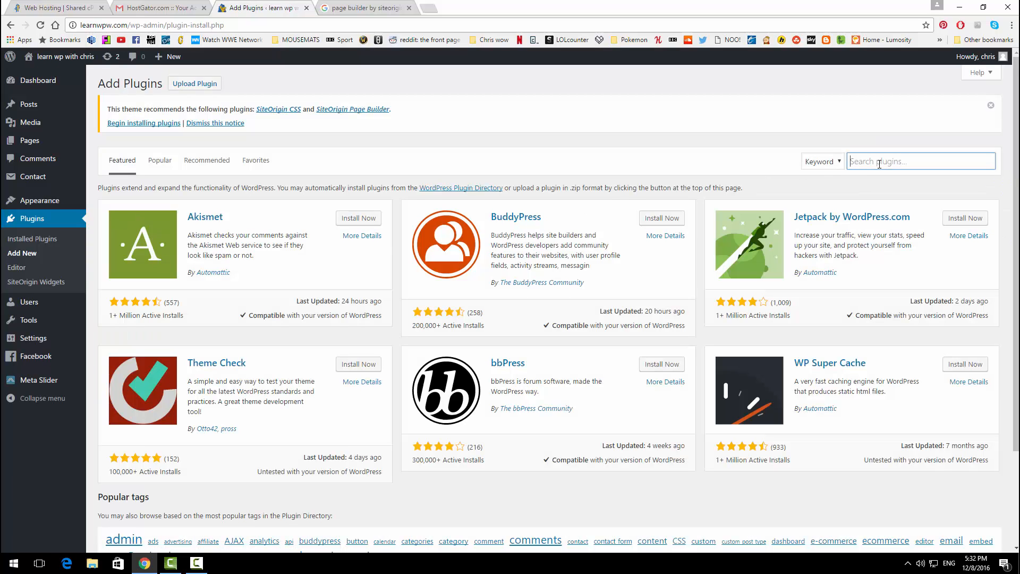
{"action": "type", "text": "social media wi"}
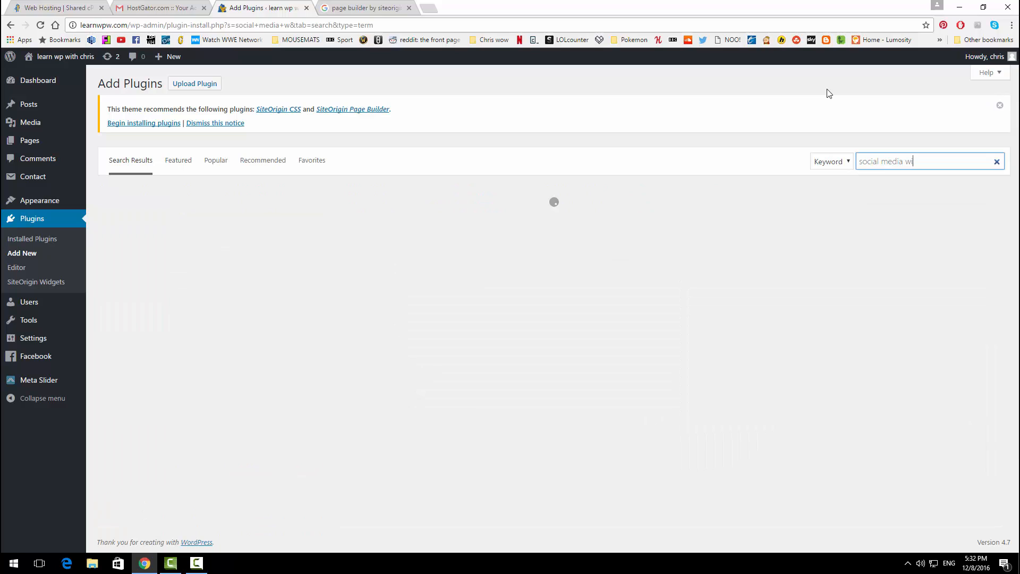
{"action": "type", "text": "dget"}
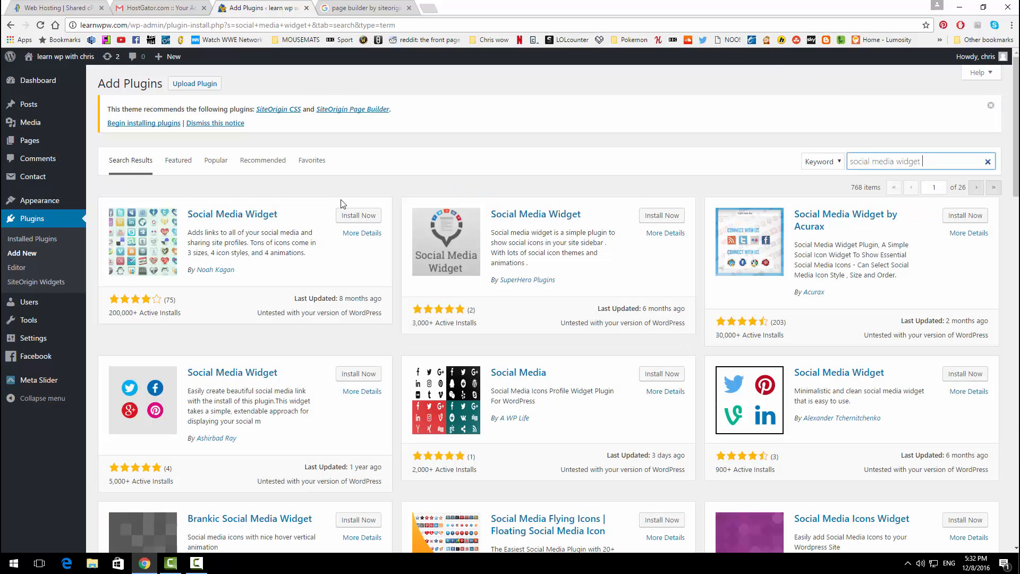
{"action": "left_click", "coordinate": [354, 216]}
{"action": "left_click", "coordinate": [358, 216]}
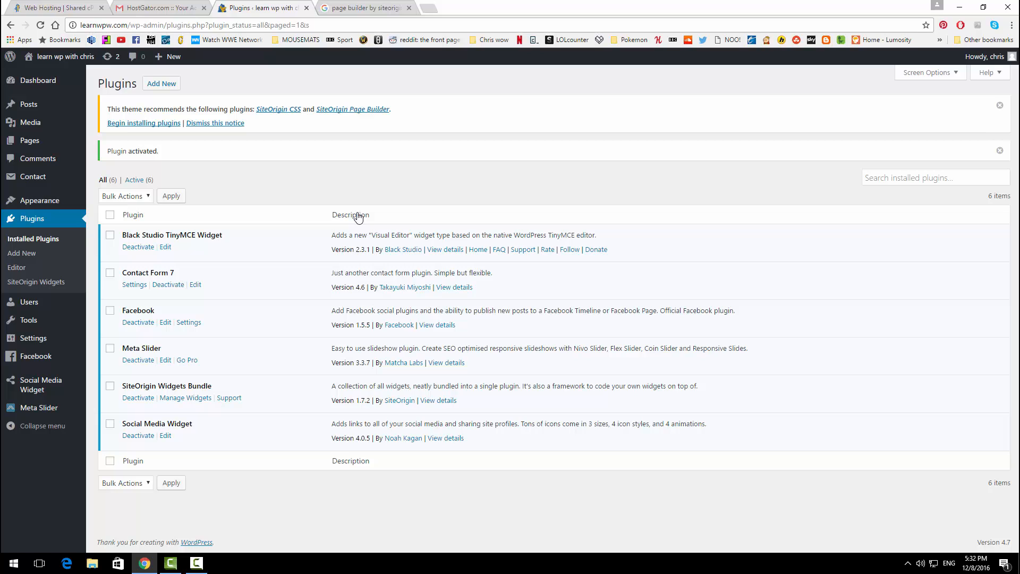
Step: Install Page Builder by SiteOrigin from the recommendation notice, reload, and activate it
{"action": "left_click", "coordinate": [367, 110]}
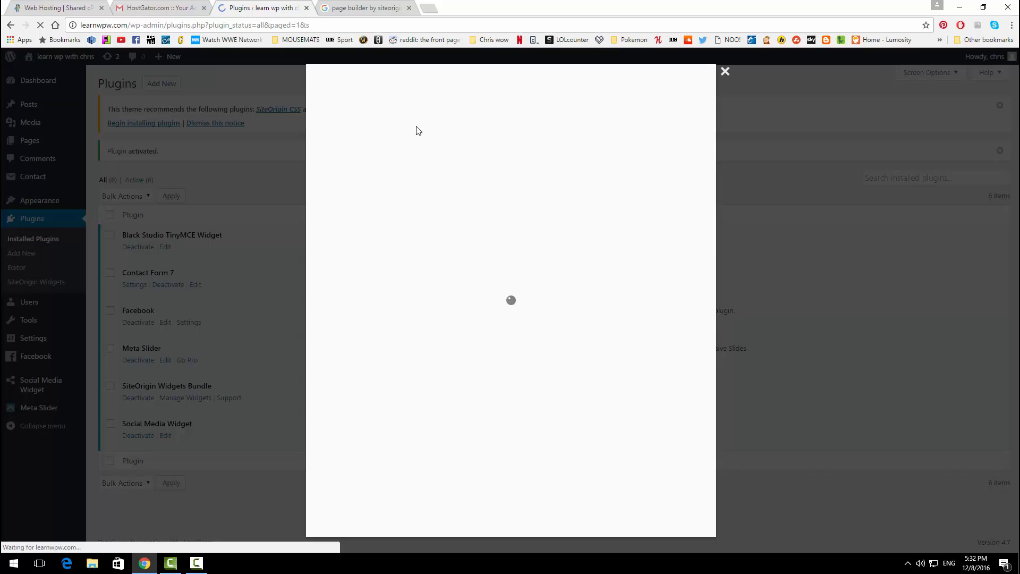
{"action": "left_click", "coordinate": [677, 520]}
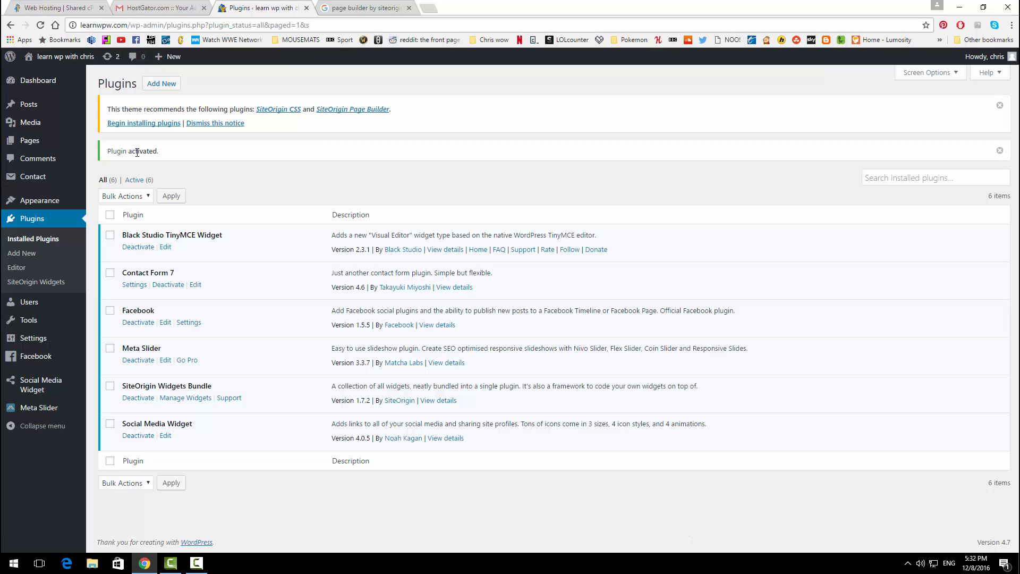
{"action": "left_click", "coordinate": [45, 23]}
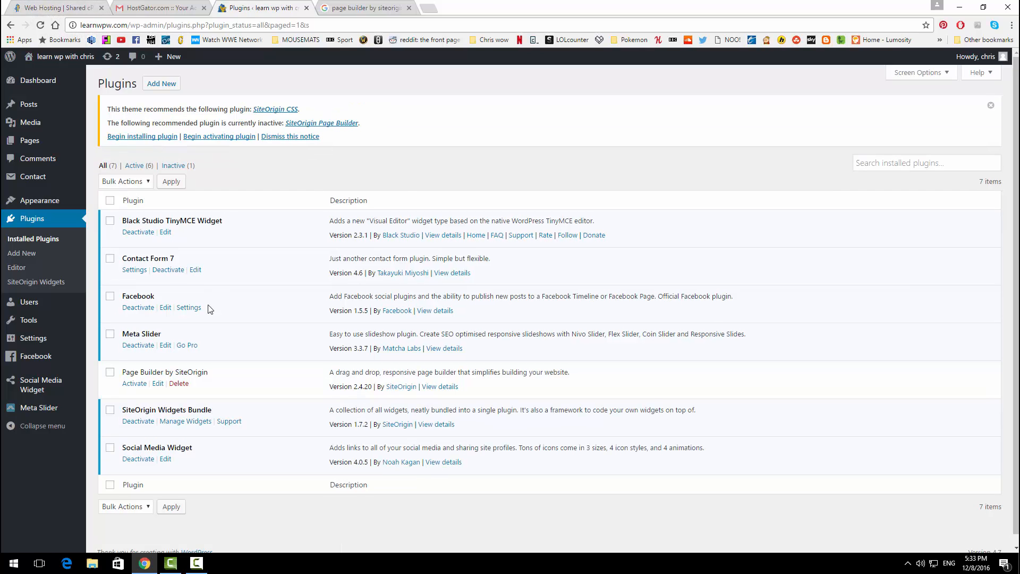
{"action": "left_click", "coordinate": [137, 385]}
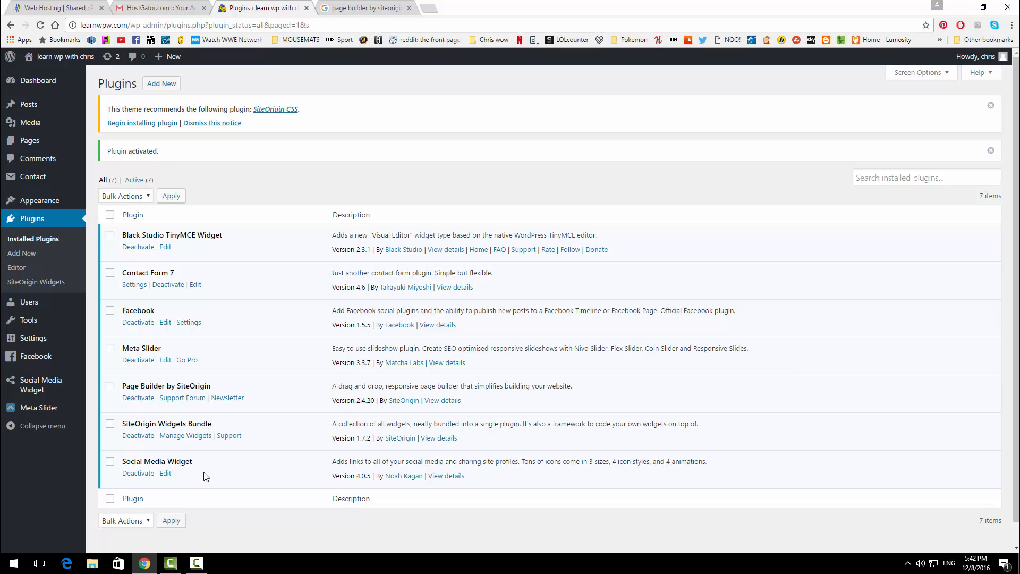
{"action": "left_click", "coordinate": [51, 145]}
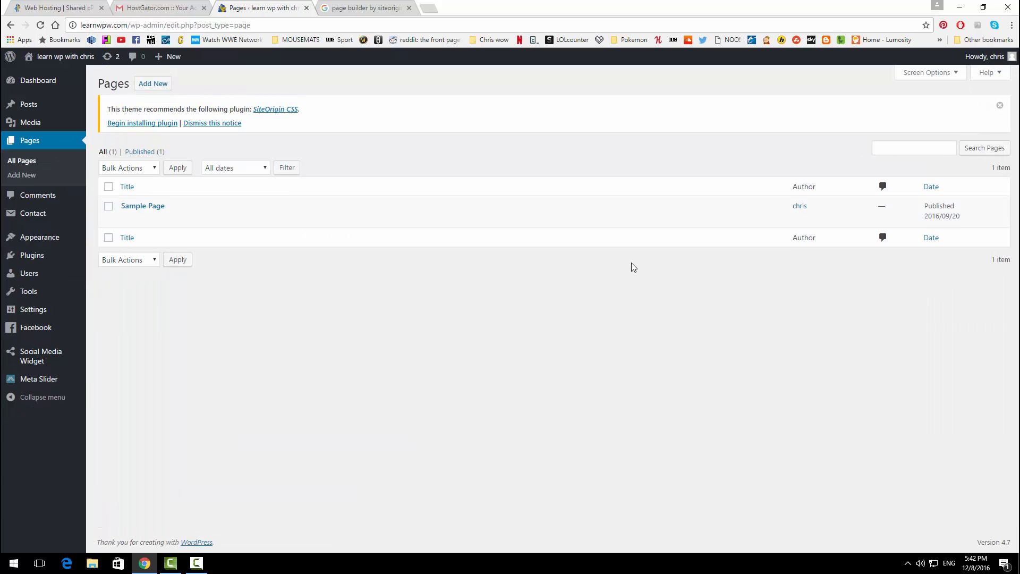
Step: Move the Sample Page to the trash with the Bulk Actions menu, leaving no pages
{"action": "left_click", "coordinate": [108, 206]}
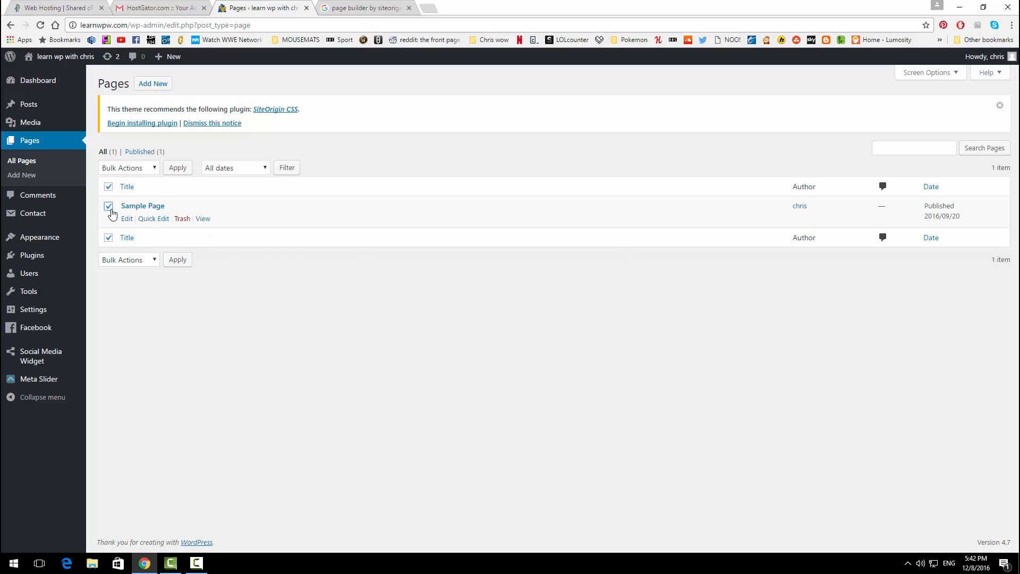
{"action": "left_click", "coordinate": [154, 261]}
{"action": "left_click", "coordinate": [143, 294]}
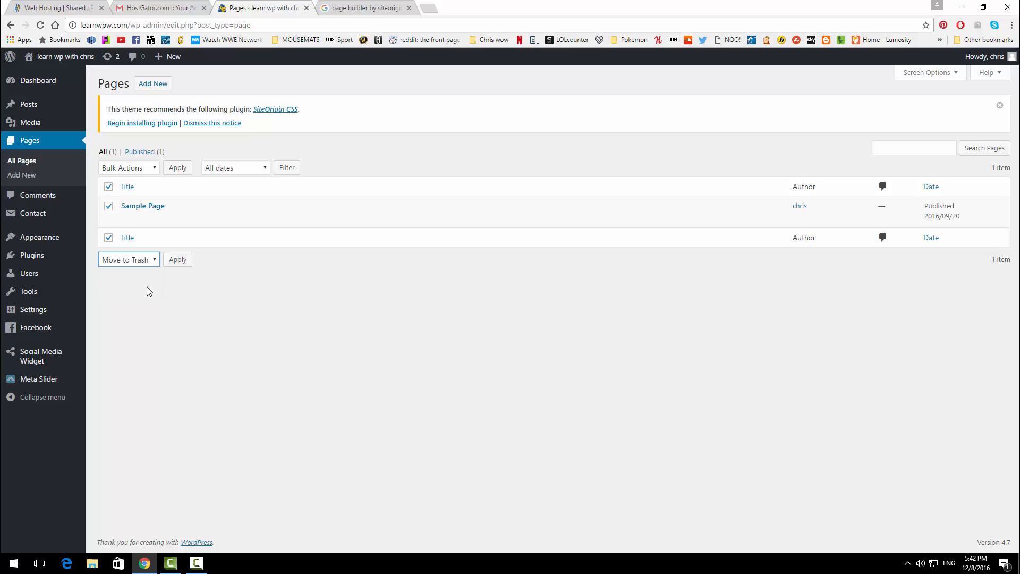
{"action": "left_click", "coordinate": [177, 260]}
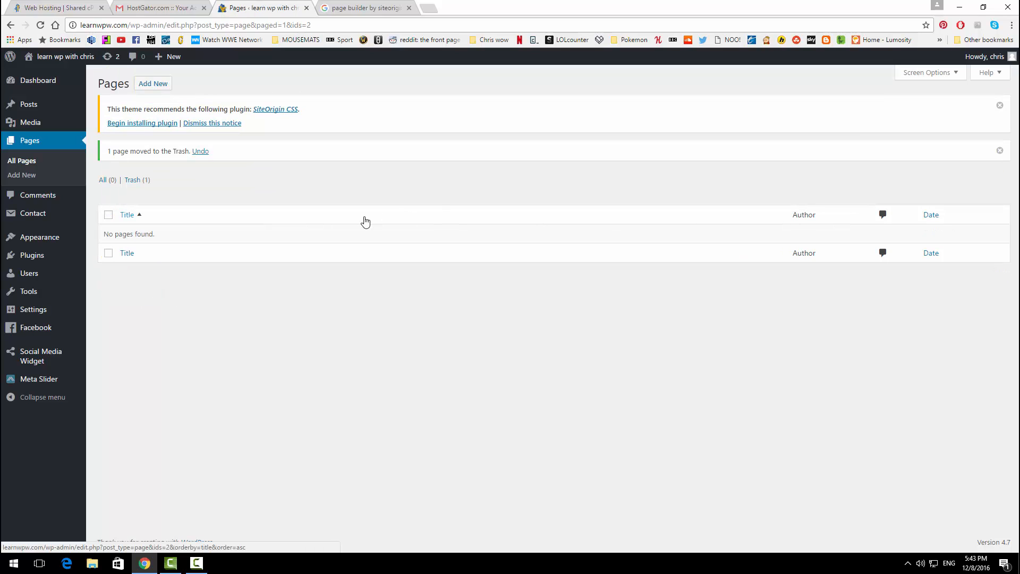
{"action": "left_click", "coordinate": [153, 84]}
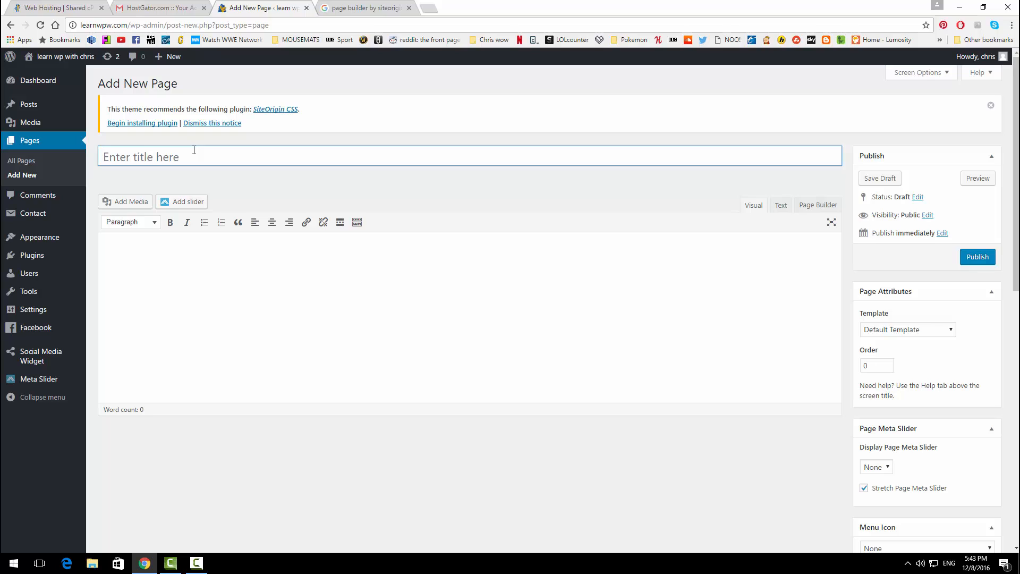
Step: Publish two new pages titled 'Contact' and 'Blog'
{"action": "type", "text": "Contact"}
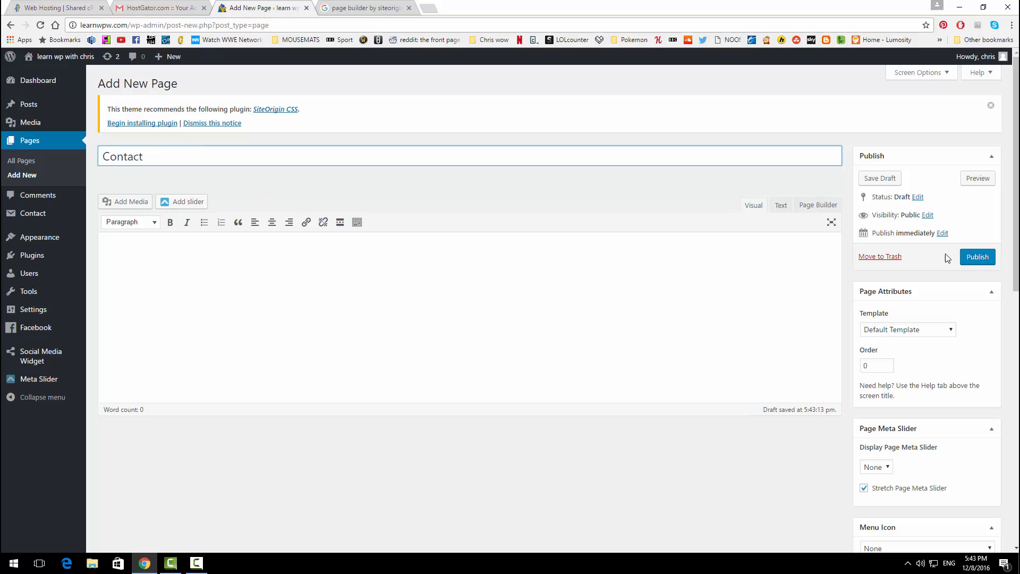
{"action": "left_click", "coordinate": [983, 257]}
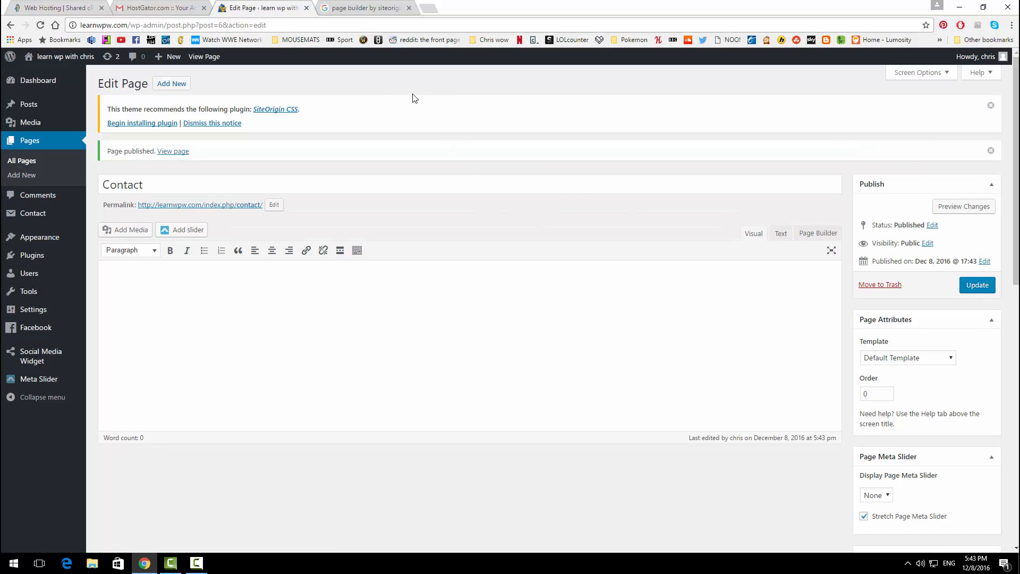
{"action": "left_click", "coordinate": [181, 84]}
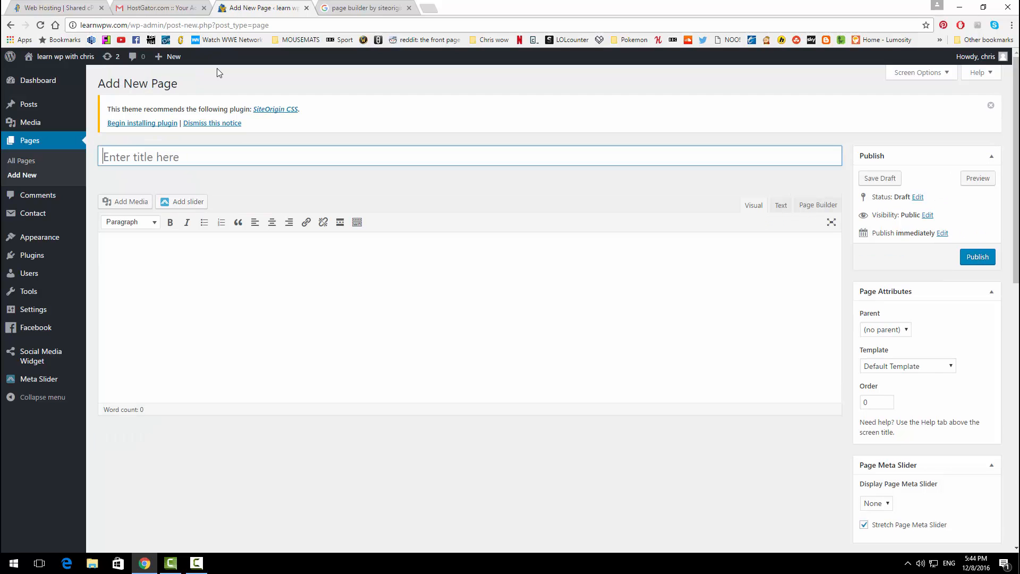
{"action": "type", "text": "Blog"}
{"action": "left_click", "coordinate": [975, 258]}
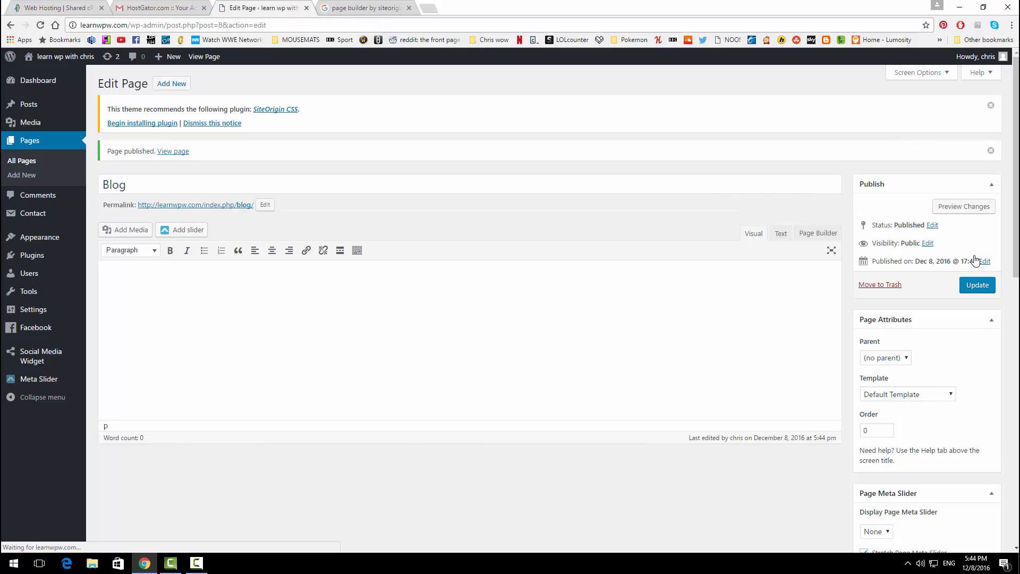
Step: Create and publish a page titled 'About our Company'
{"action": "left_click", "coordinate": [171, 83]}
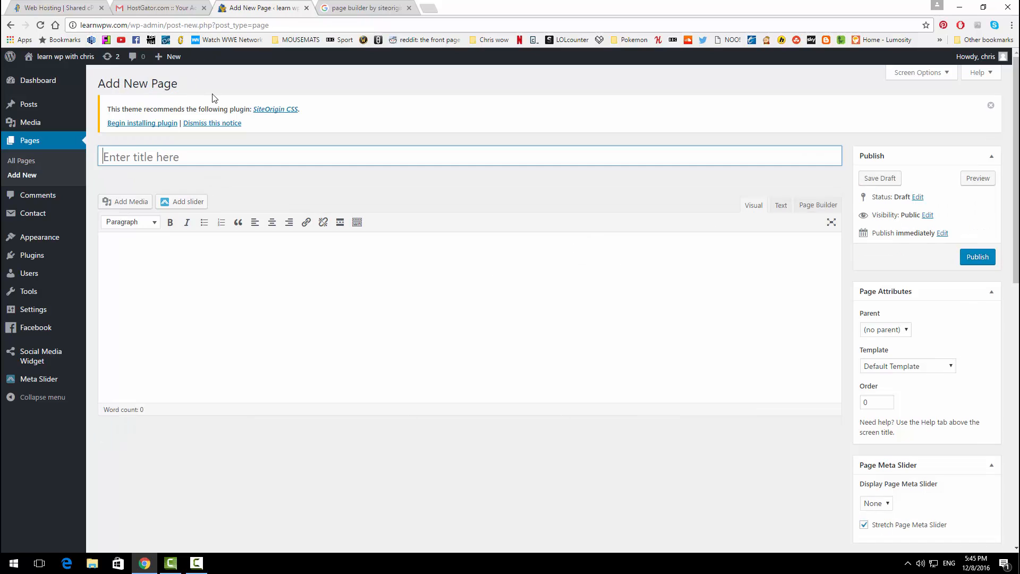
{"action": "type", "text": "About our Company"}
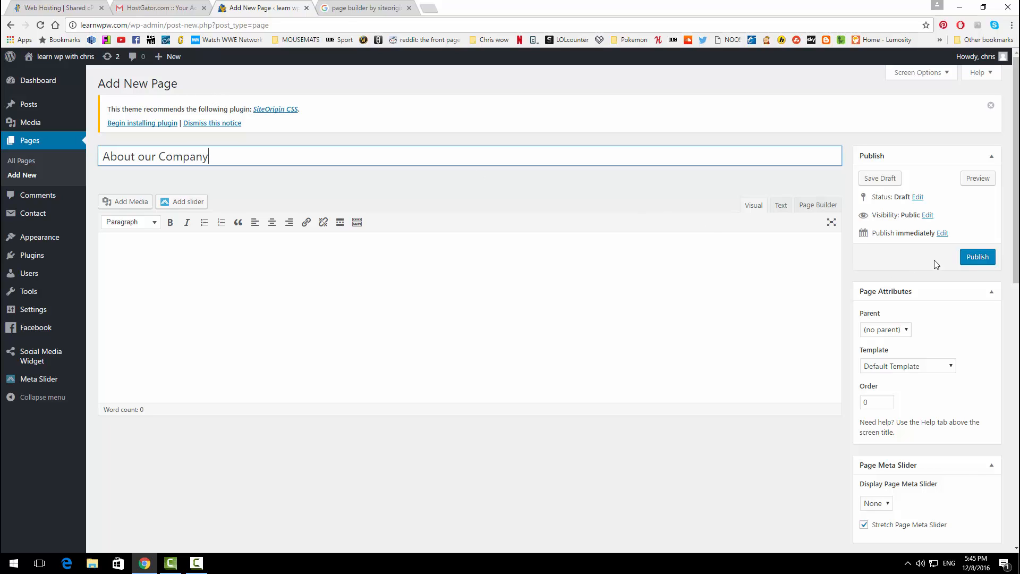
{"action": "left_click", "coordinate": [969, 256]}
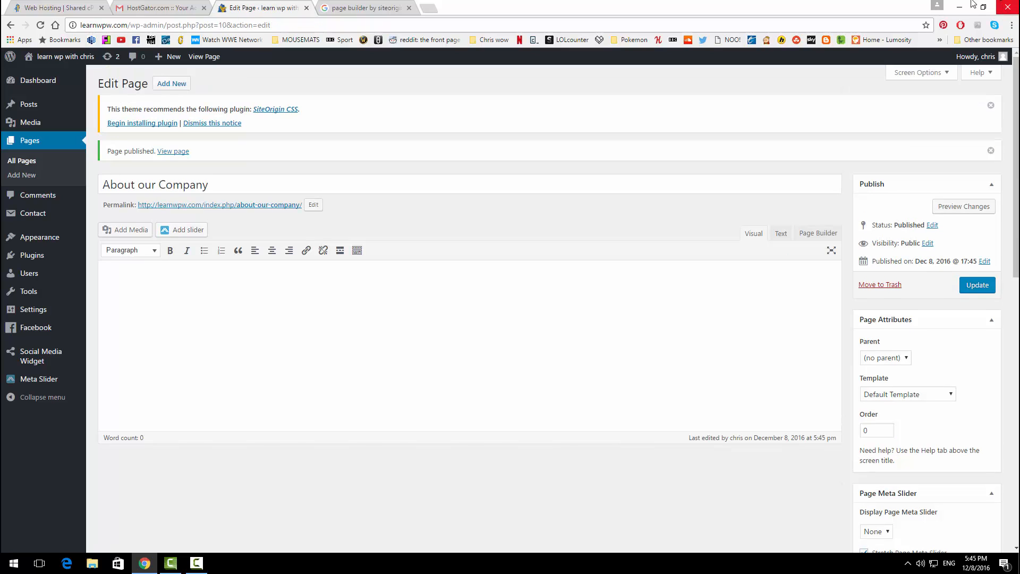
Step: Publish two more empty pages titled 'Photo Gallery' and 'Services'
{"action": "left_click", "coordinate": [163, 85]}
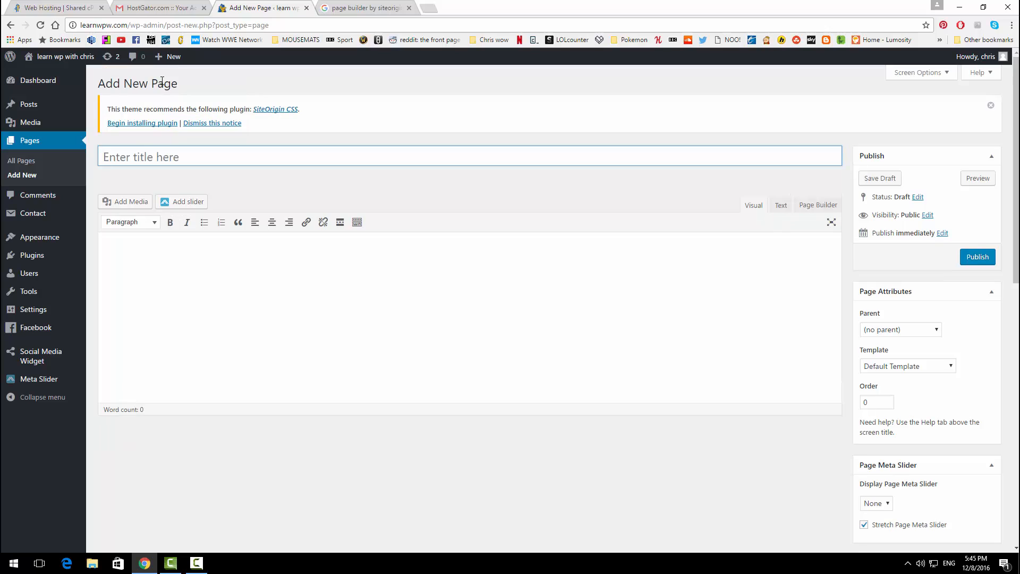
{"action": "type", "text": "Photo Gallery"}
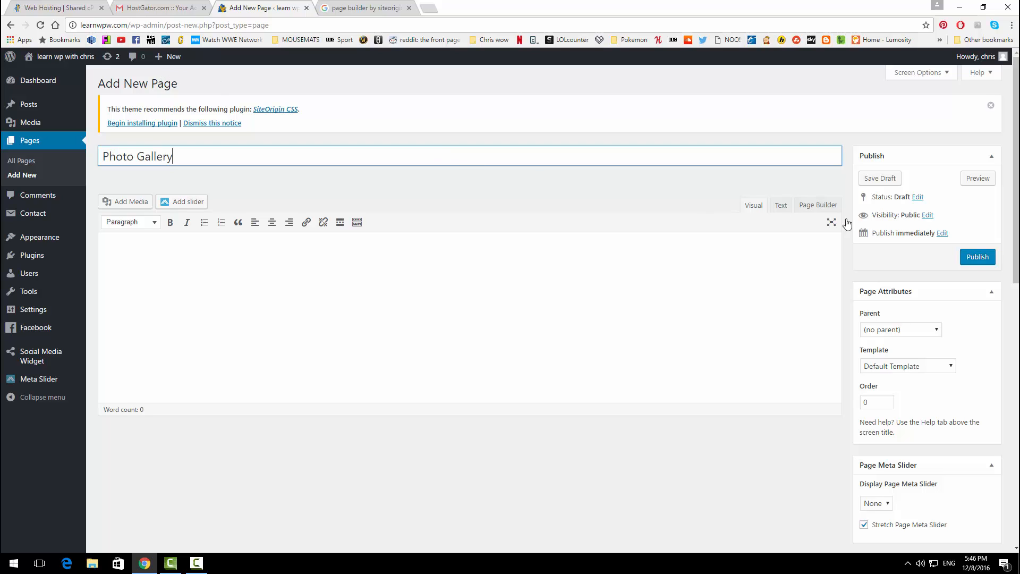
{"action": "left_click", "coordinate": [976, 264]}
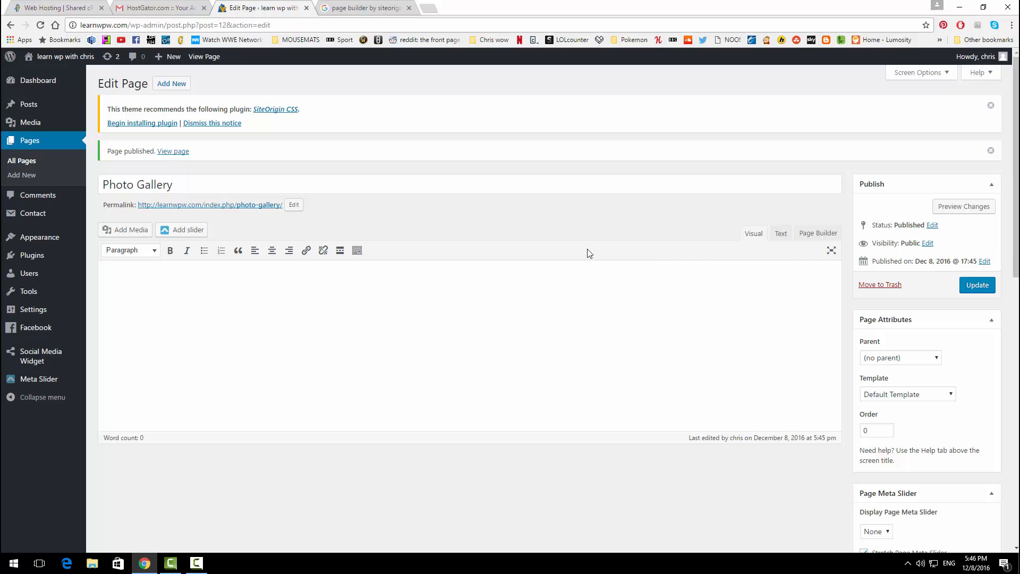
{"action": "left_click", "coordinate": [182, 89]}
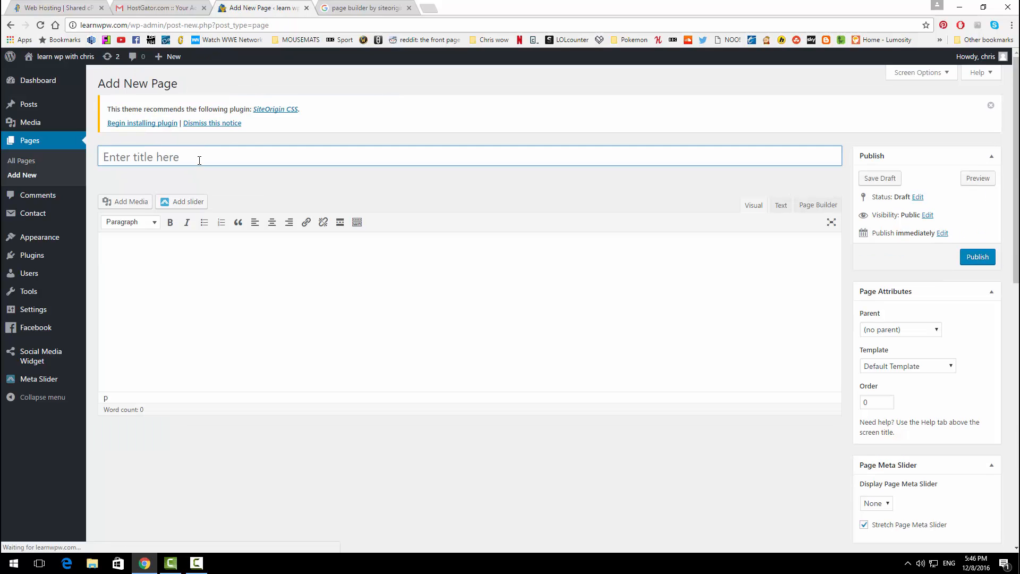
{"action": "left_click", "coordinate": [198, 160]}
{"action": "type", "text": "Servi"}
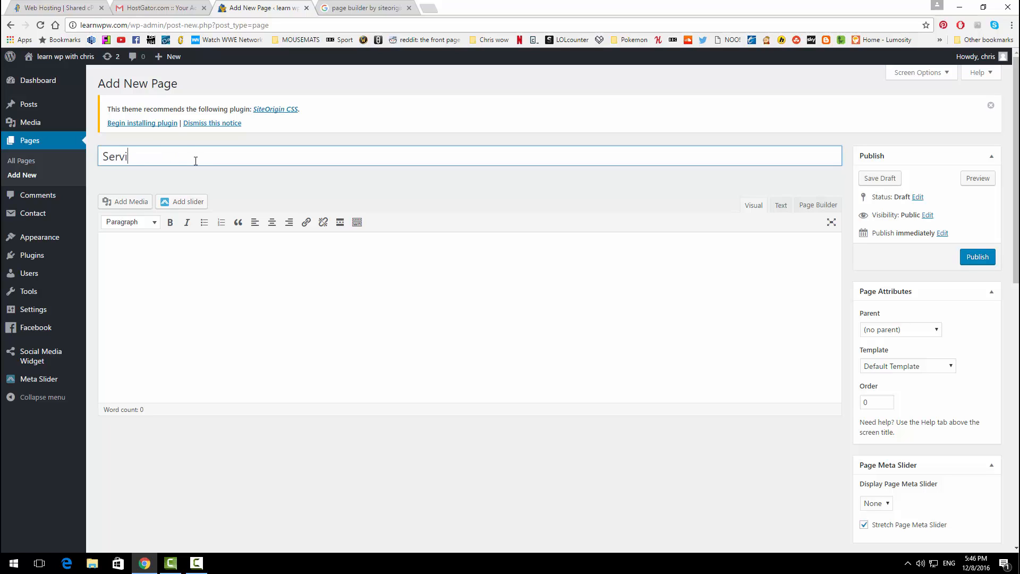
{"action": "type", "text": "ces"}
{"action": "left_click", "coordinate": [977, 256]}
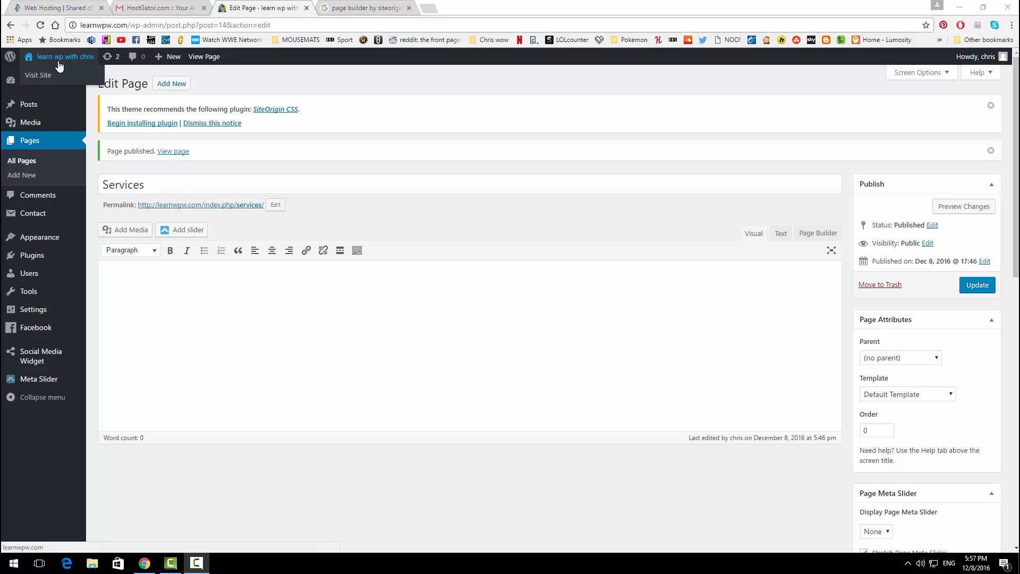
Step: Visit the live site, return to the Dashboard, and open Appearance > Home Page
{"action": "left_click", "coordinate": [59, 76]}
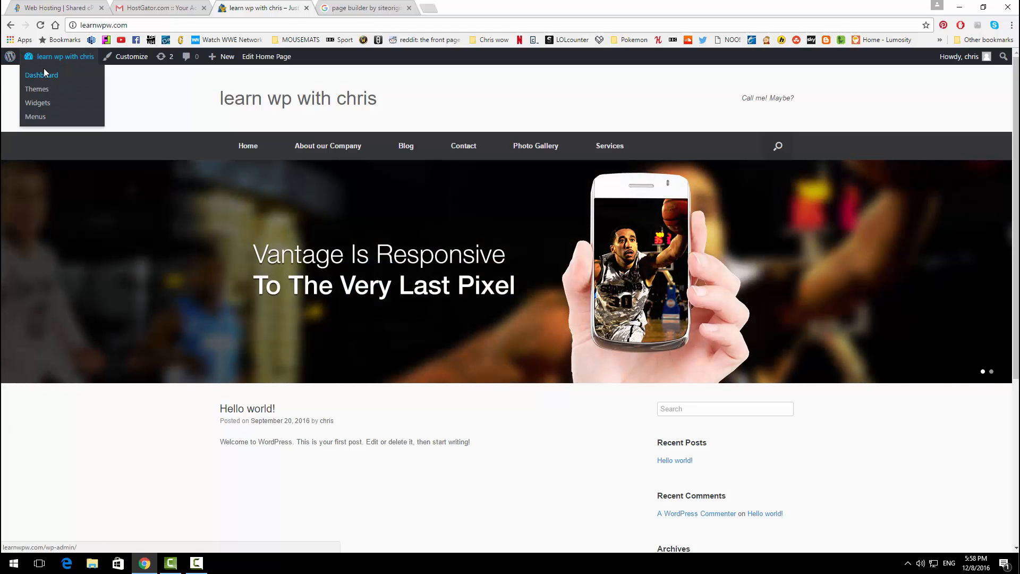
{"action": "left_click", "coordinate": [44, 68]}
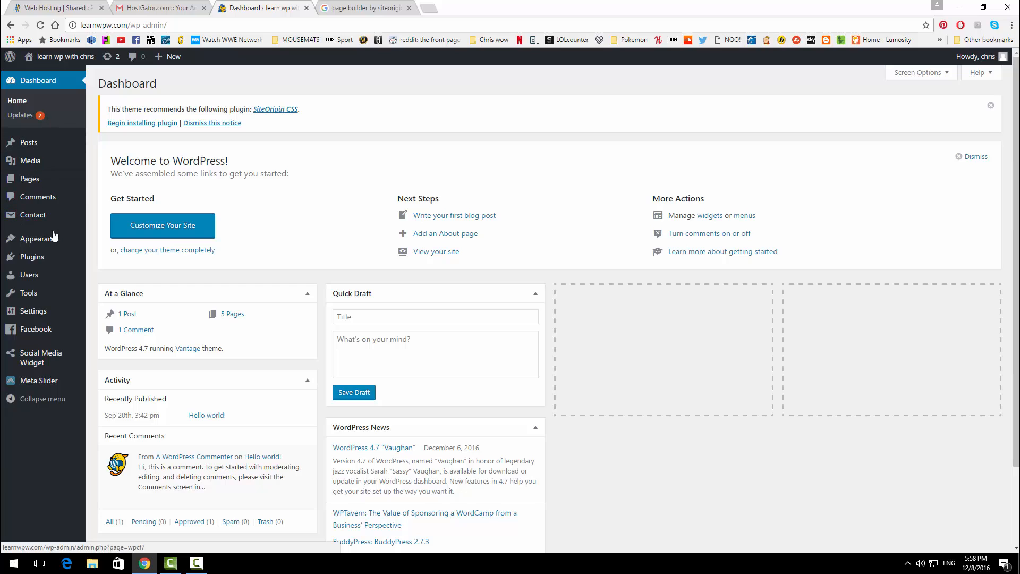
{"action": "mouse_move", "coordinate": [56, 240]}
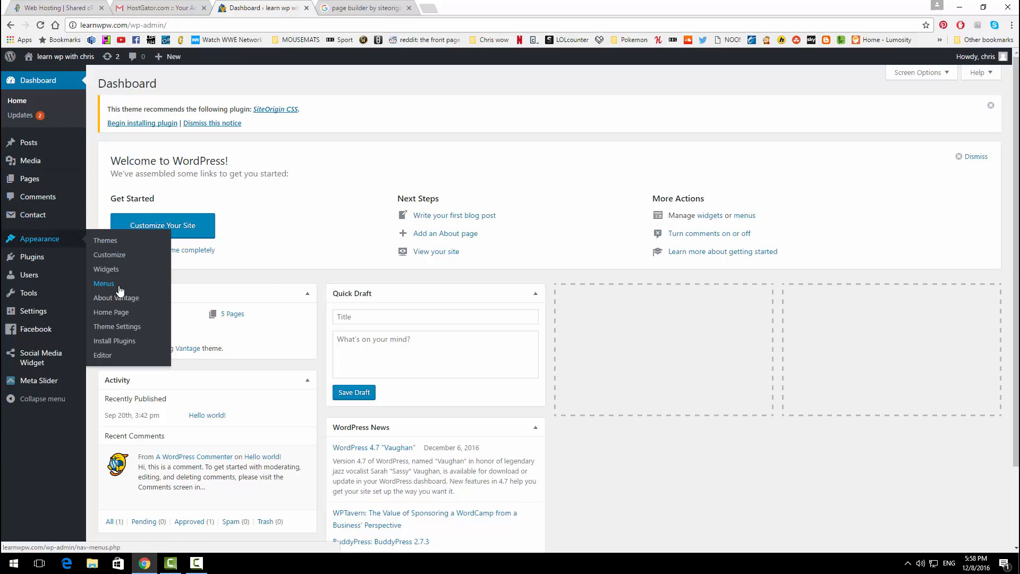
{"action": "left_click", "coordinate": [122, 317]}
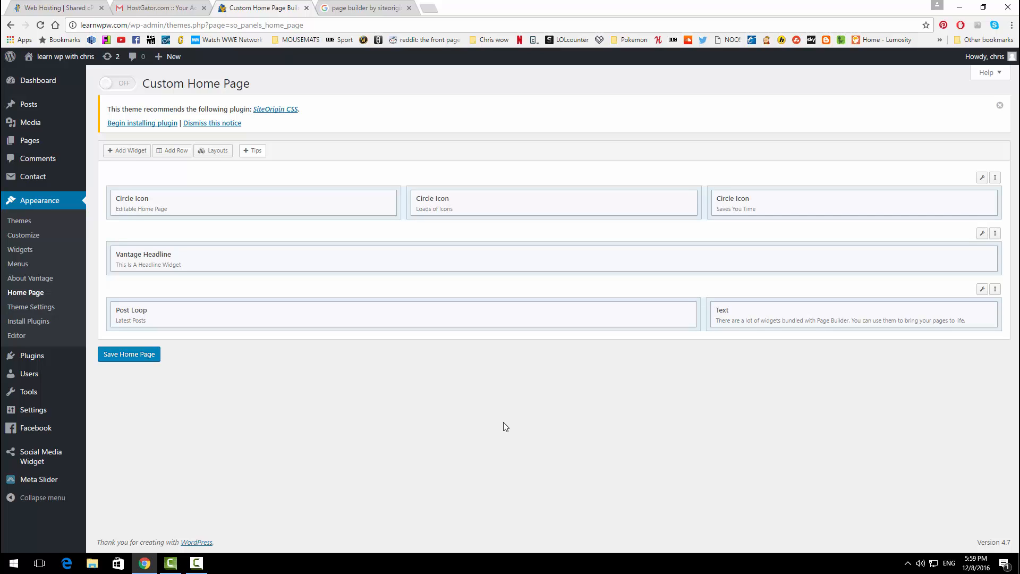
Step: Open the live site's front page in a new browser tab
{"action": "right_click", "coordinate": [71, 62]}
{"action": "left_click", "coordinate": [106, 68]}
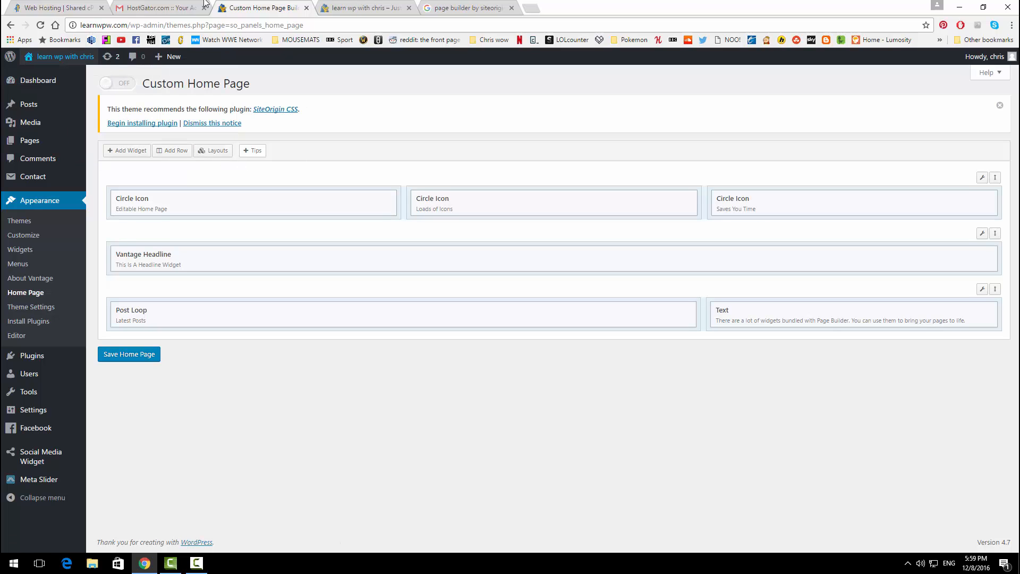
{"action": "left_click", "coordinate": [369, 7]}
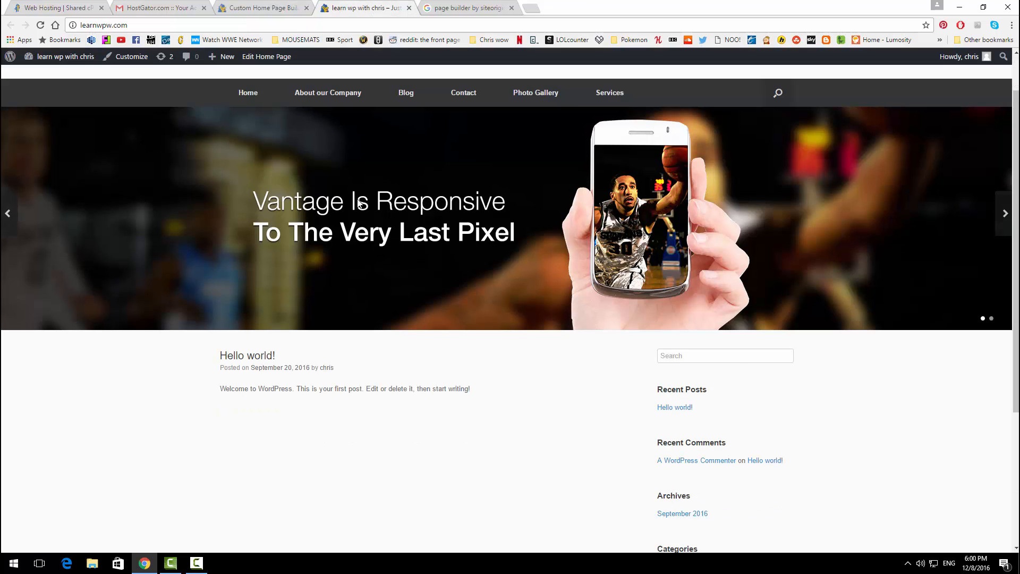
Step: Switch the Custom Home Page on and save the home page
{"action": "left_click", "coordinate": [269, 7]}
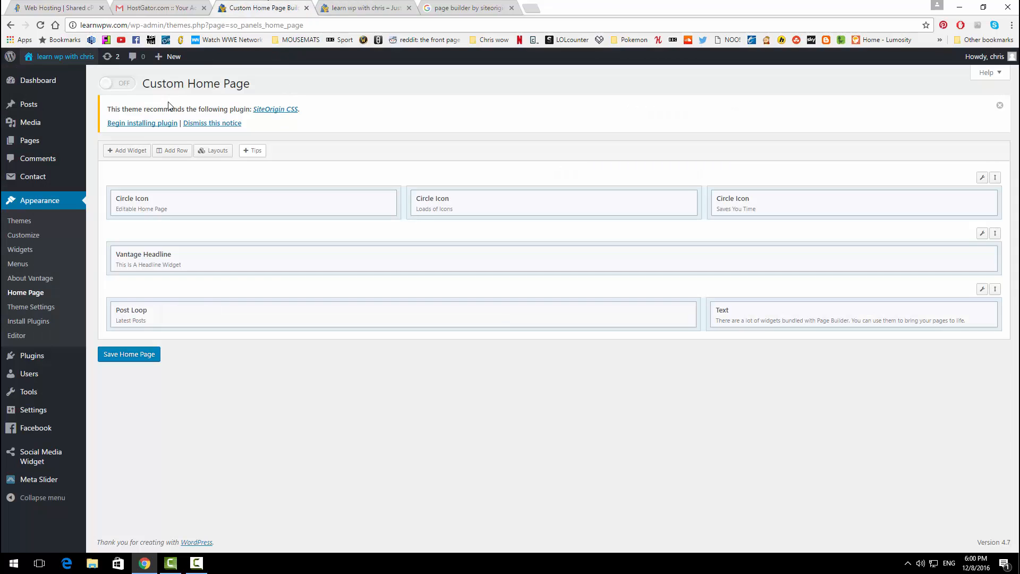
{"action": "left_click", "coordinate": [121, 85]}
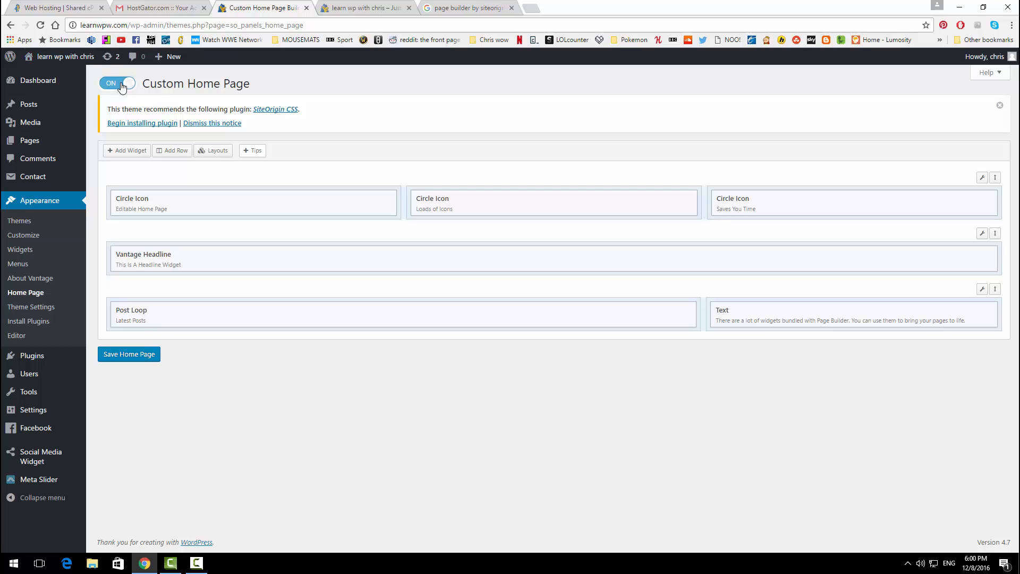
{"action": "left_click", "coordinate": [134, 356]}
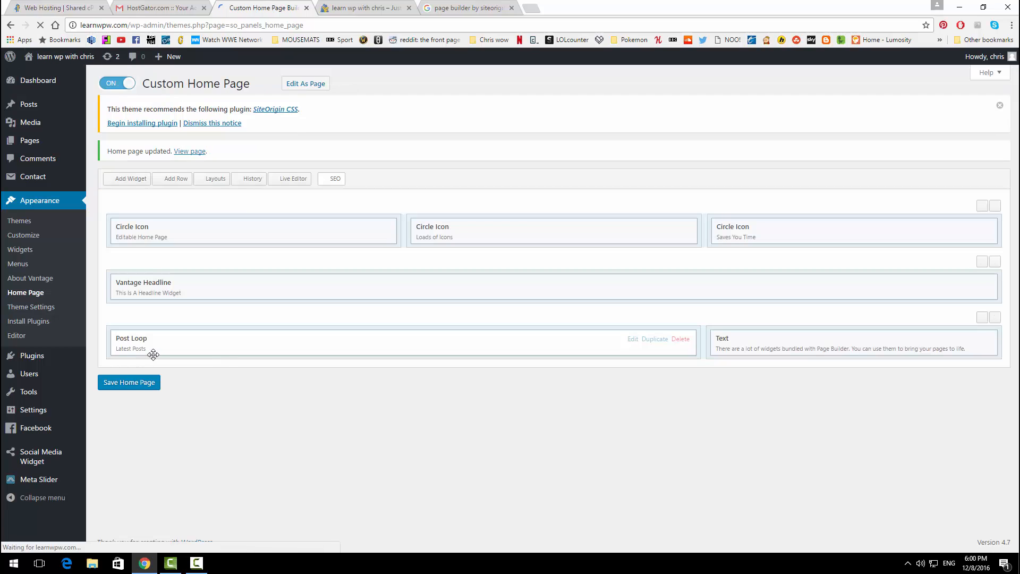
{"action": "left_click", "coordinate": [358, 8]}
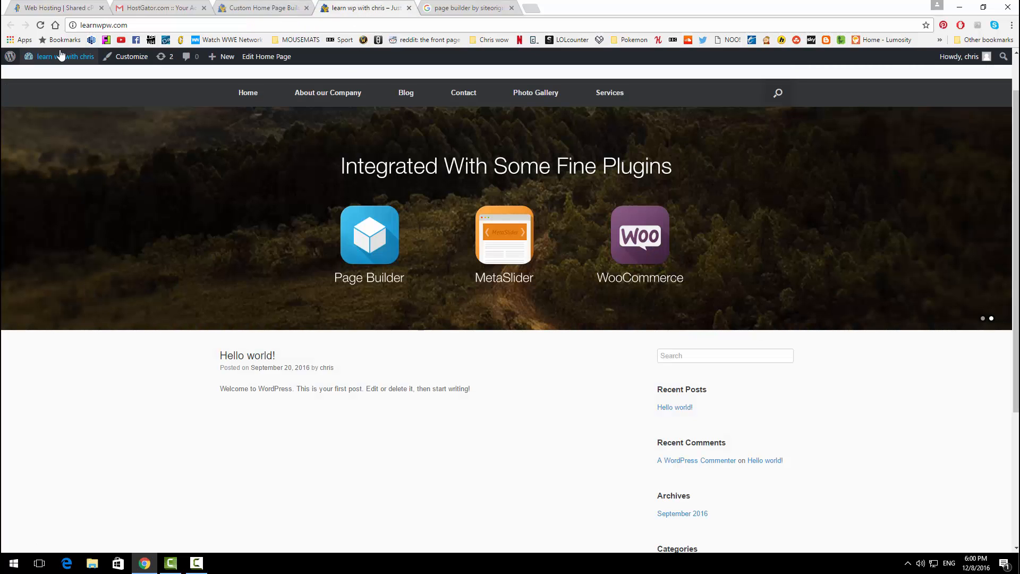
{"action": "key", "text": "F5"}
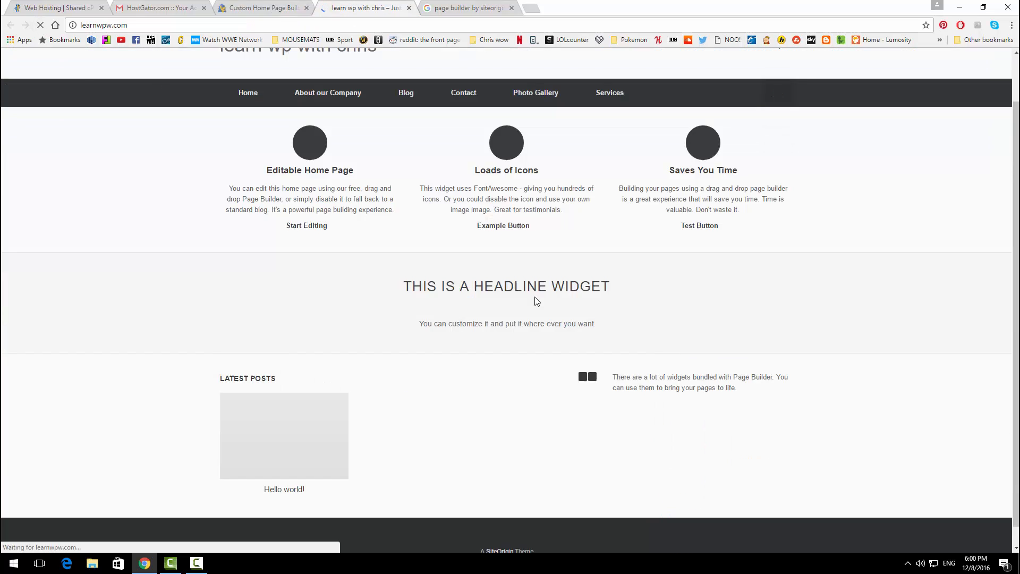
{"action": "scroll", "coordinate": [515, 293], "scroll_direction": "down", "scroll_amount": 1}
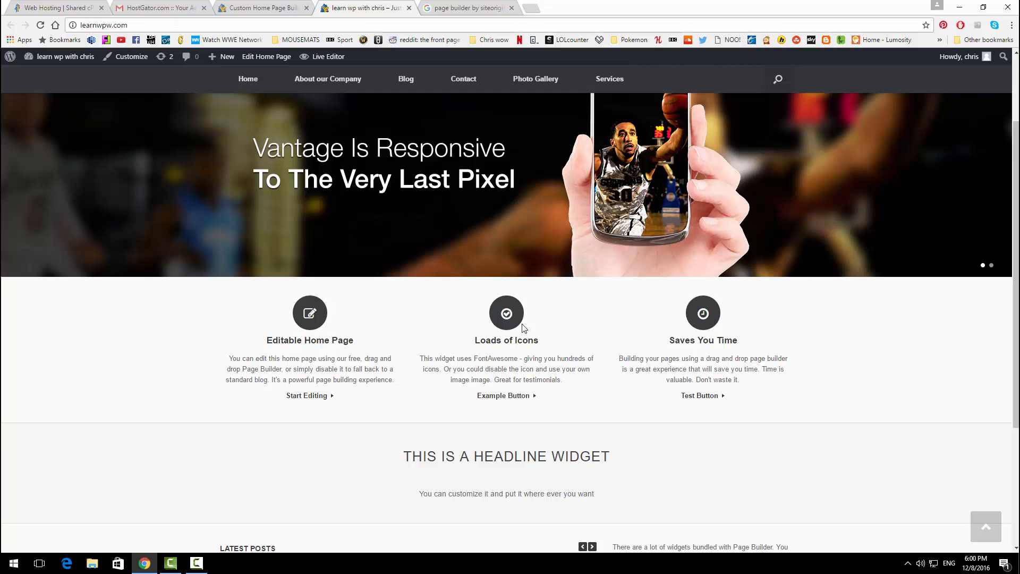
{"action": "scroll", "coordinate": [404, 314], "scroll_direction": "down", "scroll_amount": 4}
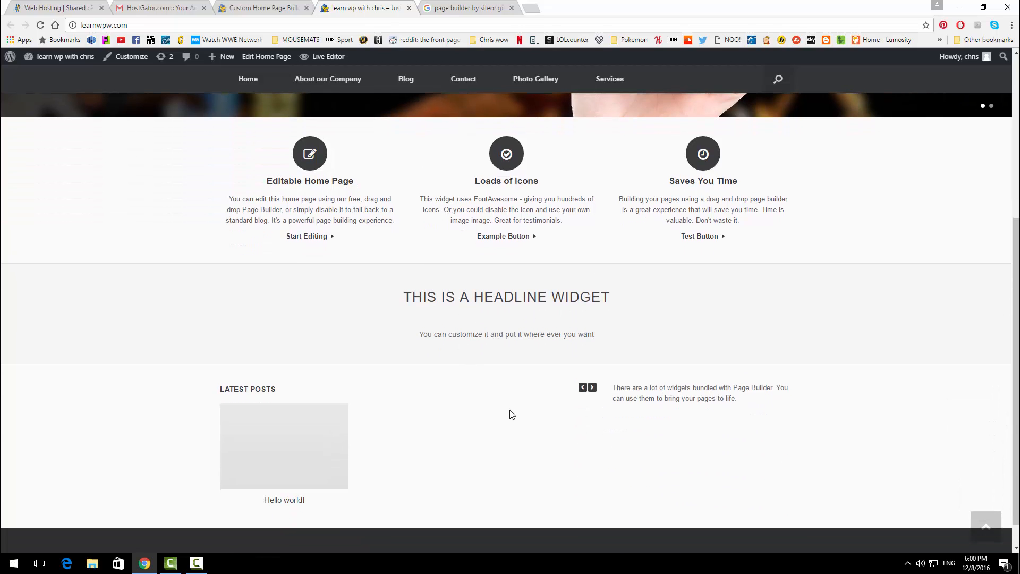
{"action": "scroll", "coordinate": [512, 414], "scroll_direction": "down", "scroll_amount": 1}
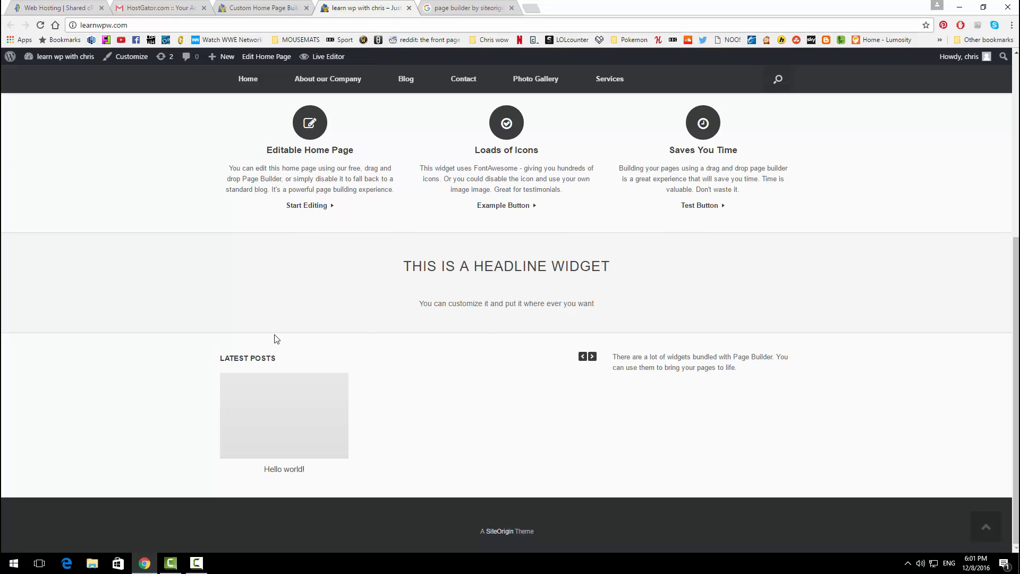
{"action": "left_click", "coordinate": [268, 7]}
{"action": "mouse_move", "coordinate": [688, 287]}
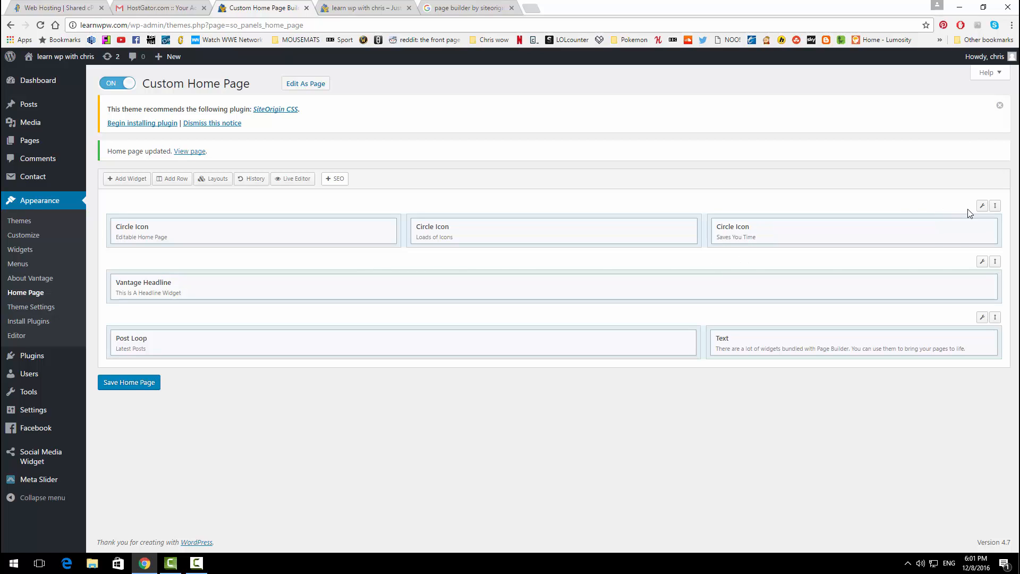
Step: Delete the Circle Icon, Vantage Headline, and Post Loop and Text rows from the layout
{"action": "mouse_move", "coordinate": [982, 206]}
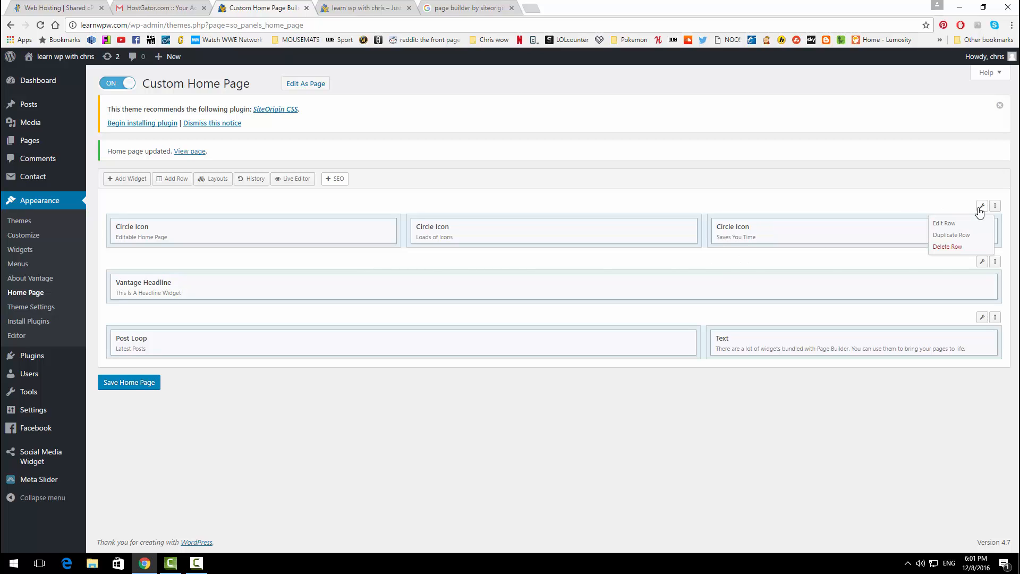
{"action": "left_click", "coordinate": [962, 248]}
{"action": "left_click", "coordinate": [962, 248]}
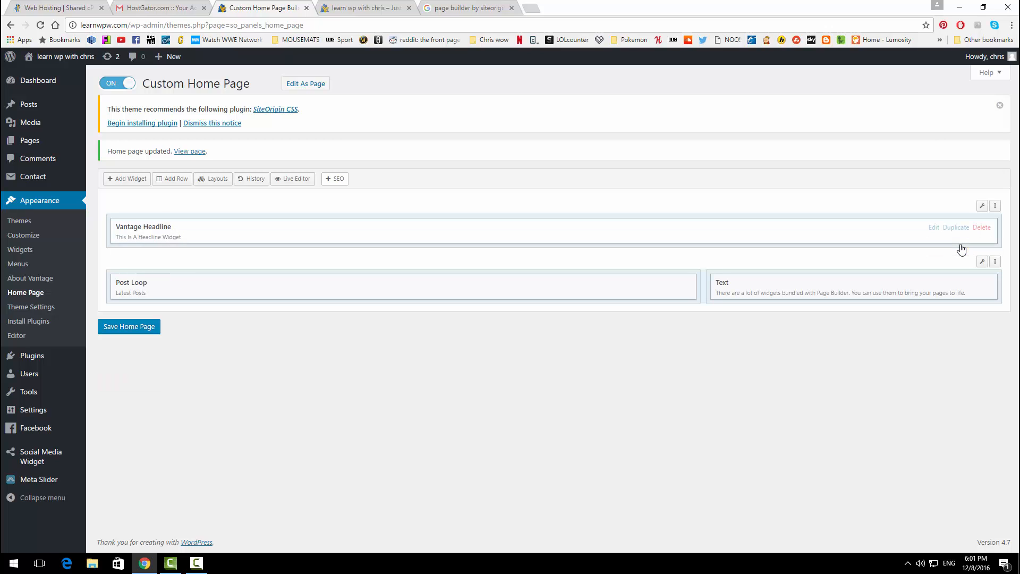
{"action": "mouse_move", "coordinate": [982, 207]}
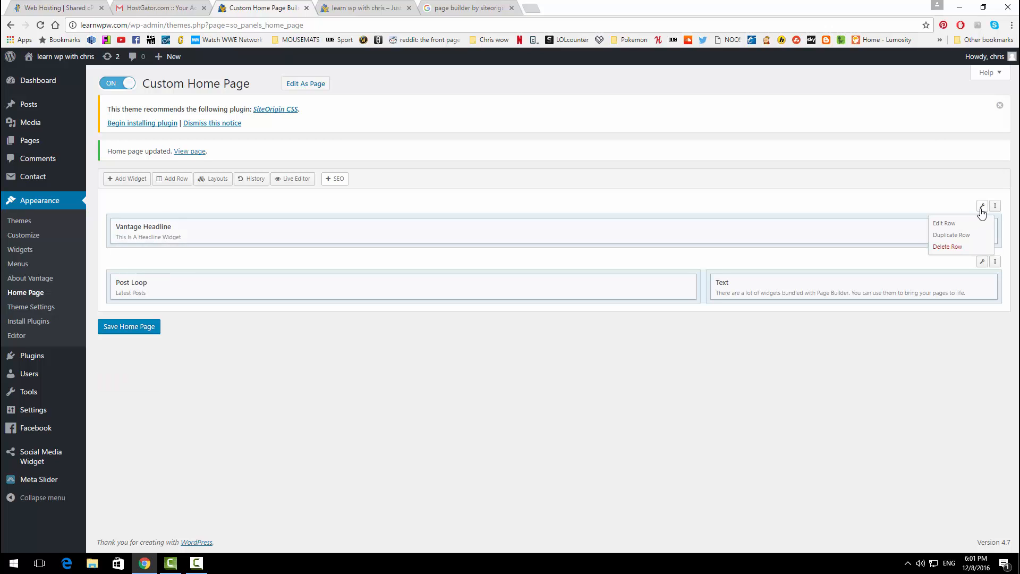
{"action": "left_click", "coordinate": [963, 248]}
{"action": "left_click", "coordinate": [963, 247]}
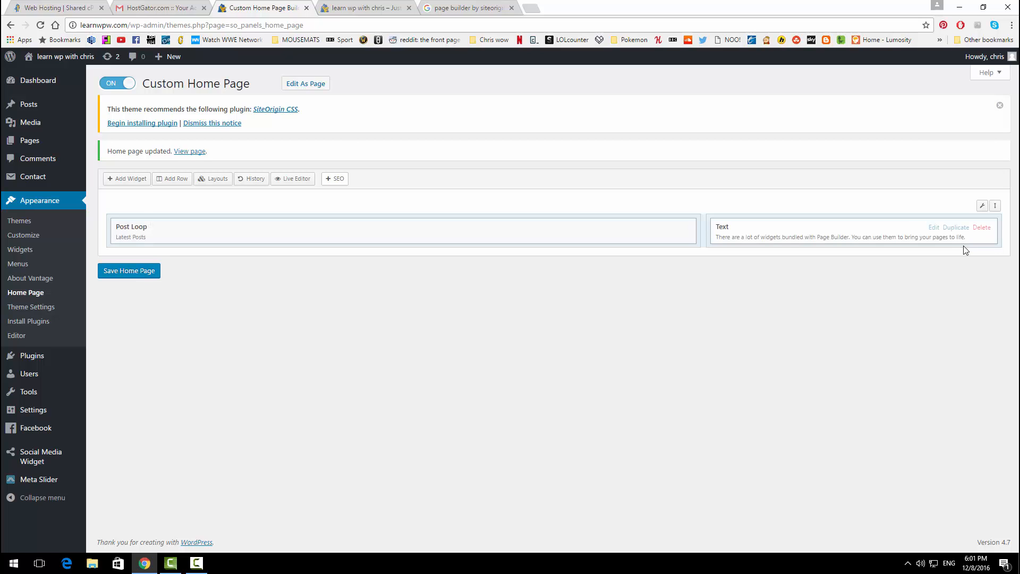
{"action": "mouse_move", "coordinate": [981, 206]}
{"action": "left_click", "coordinate": [956, 248]}
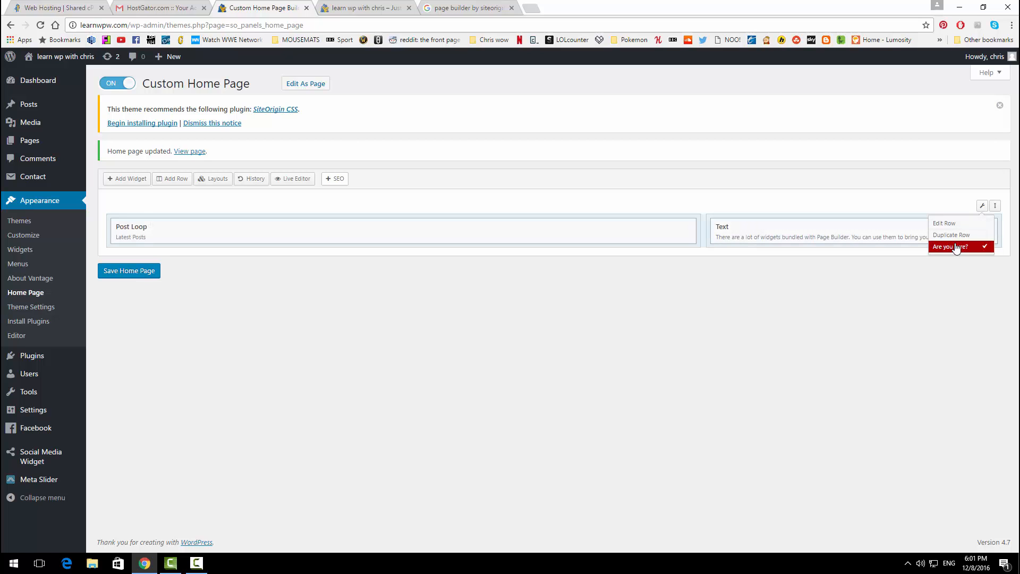
{"action": "left_click", "coordinate": [956, 247]}
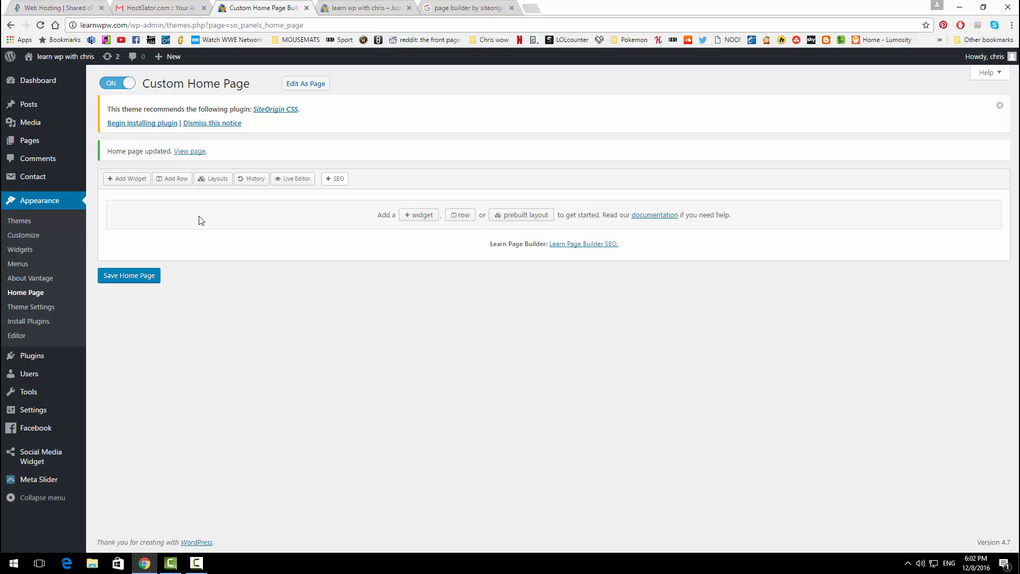
Step: Add a single-column row and a three-column row to the layout
{"action": "left_click", "coordinate": [170, 181]}
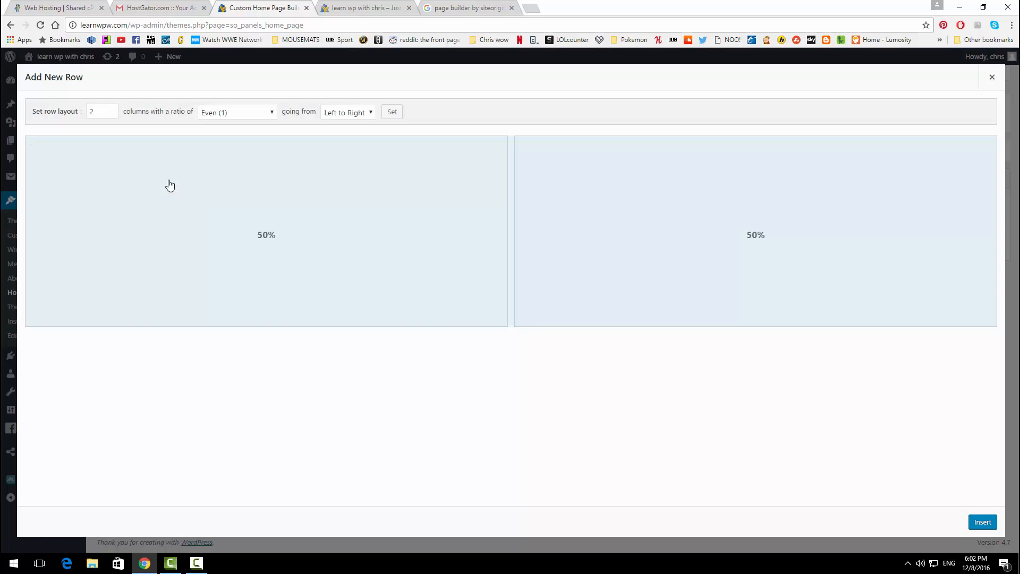
{"action": "left_click", "coordinate": [111, 114]}
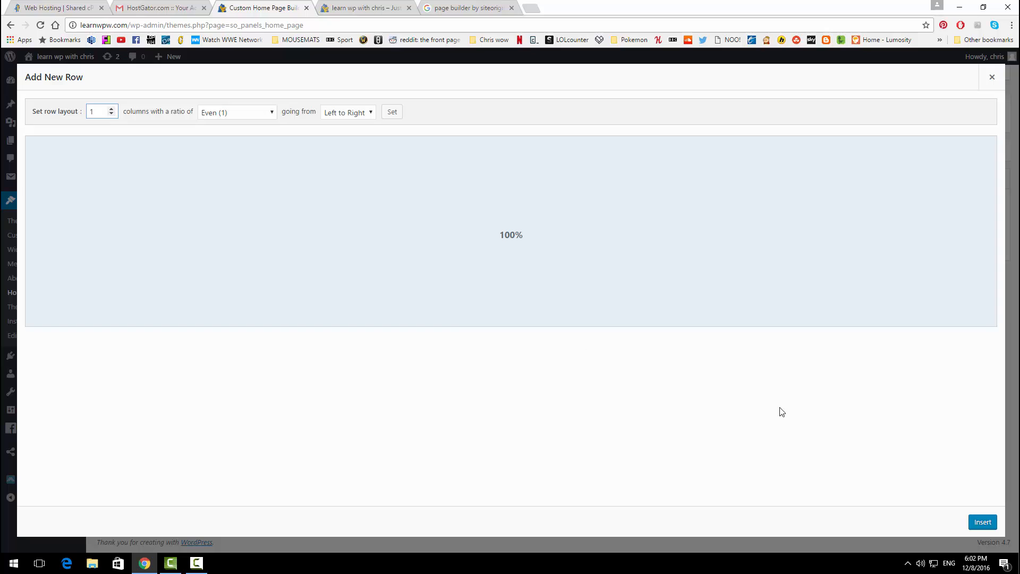
{"action": "left_click", "coordinate": [982, 522]}
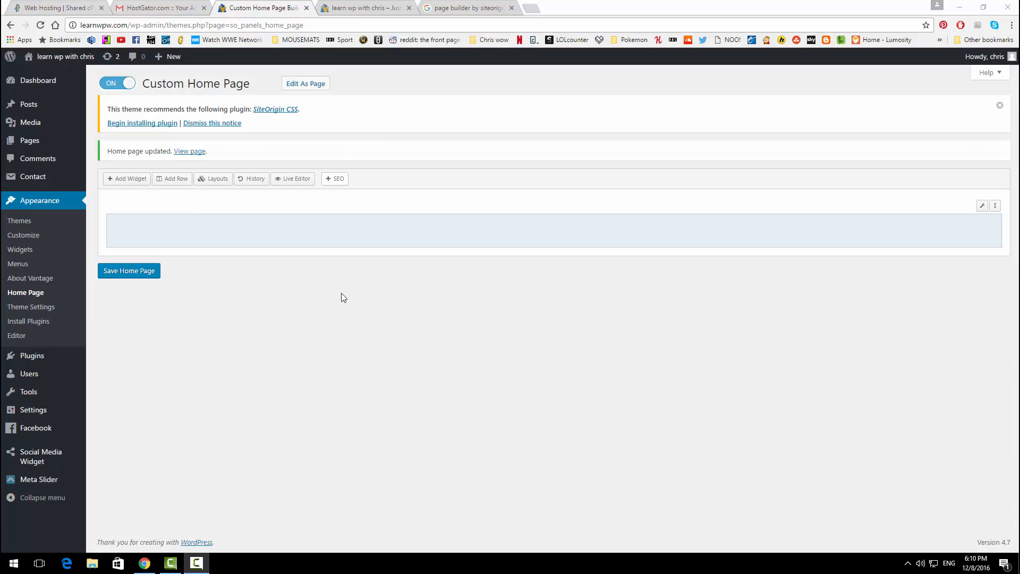
{"action": "left_click", "coordinate": [174, 181]}
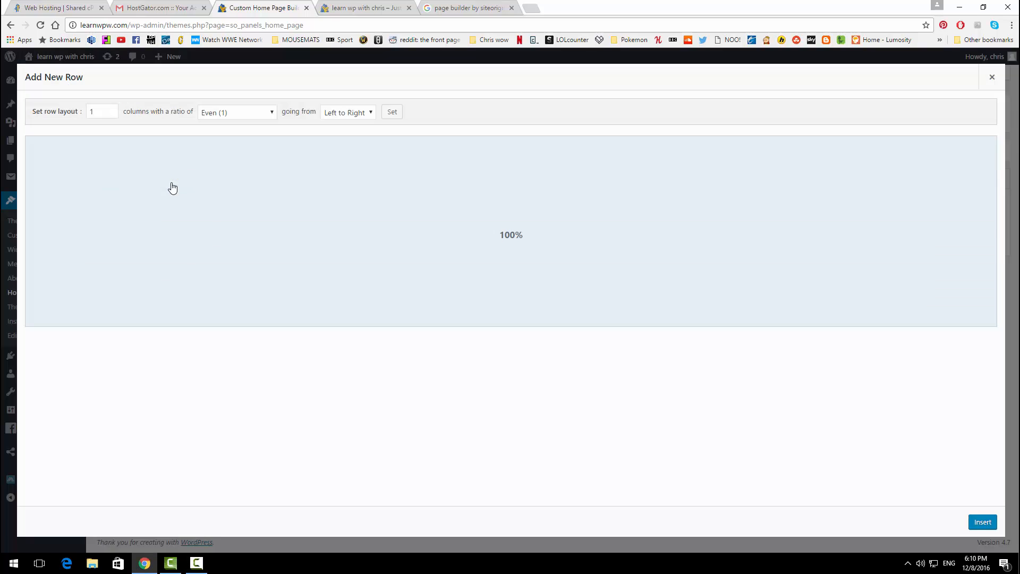
{"action": "left_click", "coordinate": [112, 109]}
{"action": "left_click", "coordinate": [112, 110]}
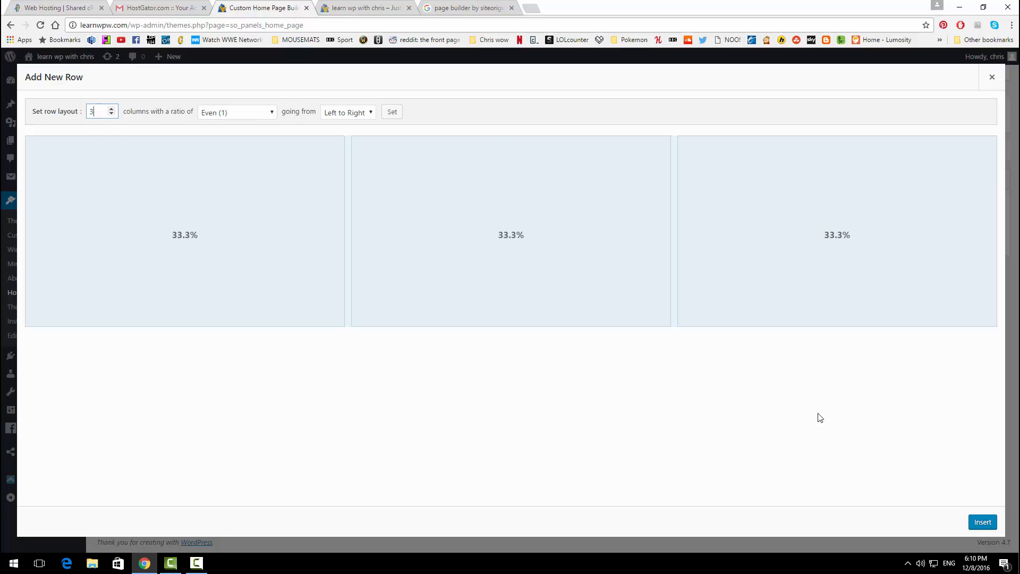
{"action": "left_click", "coordinate": [983, 522]}
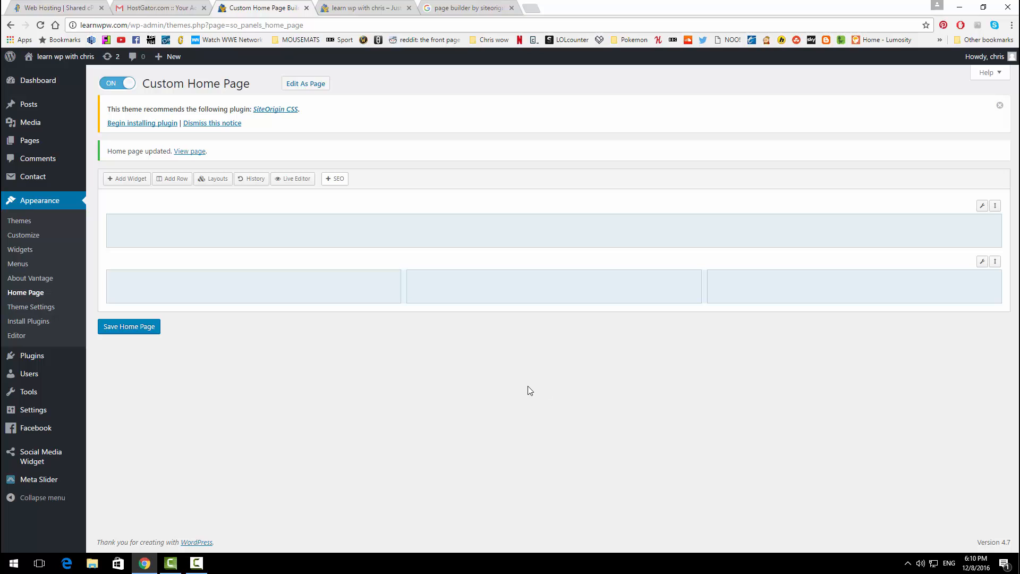
Step: Add a two-column row and move the three-column row above it
{"action": "left_click", "coordinate": [175, 179]}
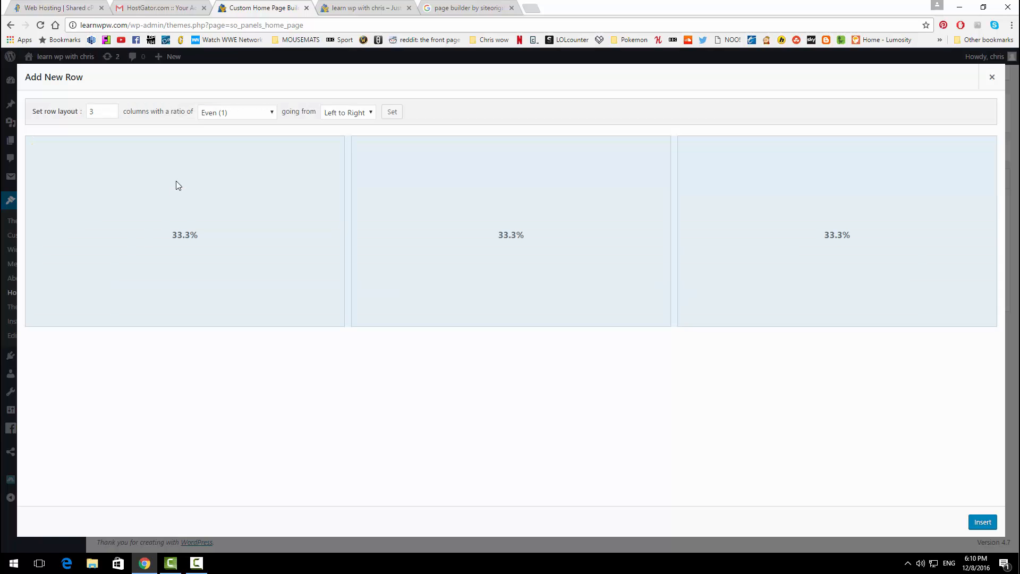
{"action": "left_click", "coordinate": [111, 113]}
{"action": "left_click", "coordinate": [983, 523]}
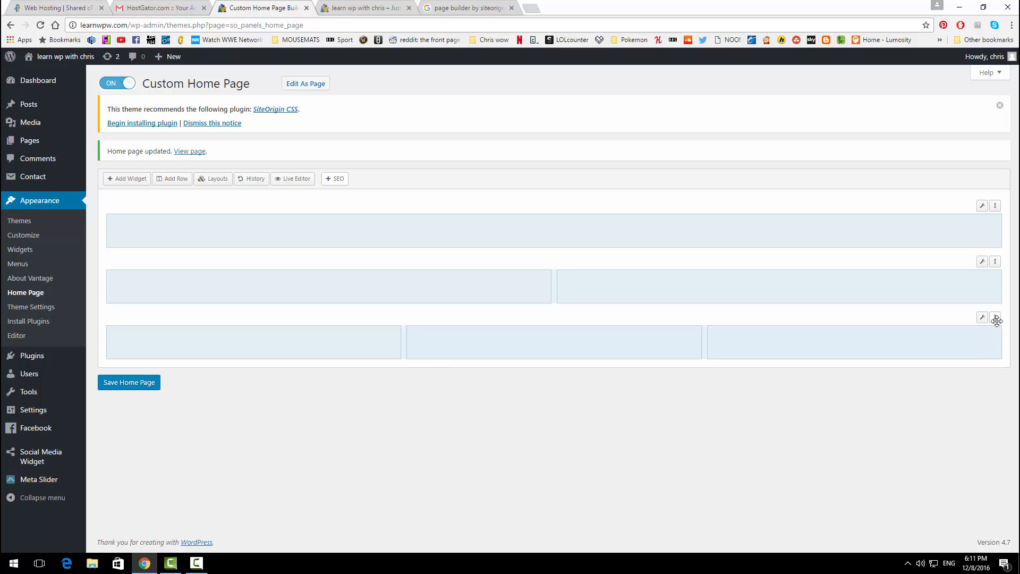
{"action": "left_click_drag", "start_coordinate": [996, 318], "coordinate": [998, 261]}
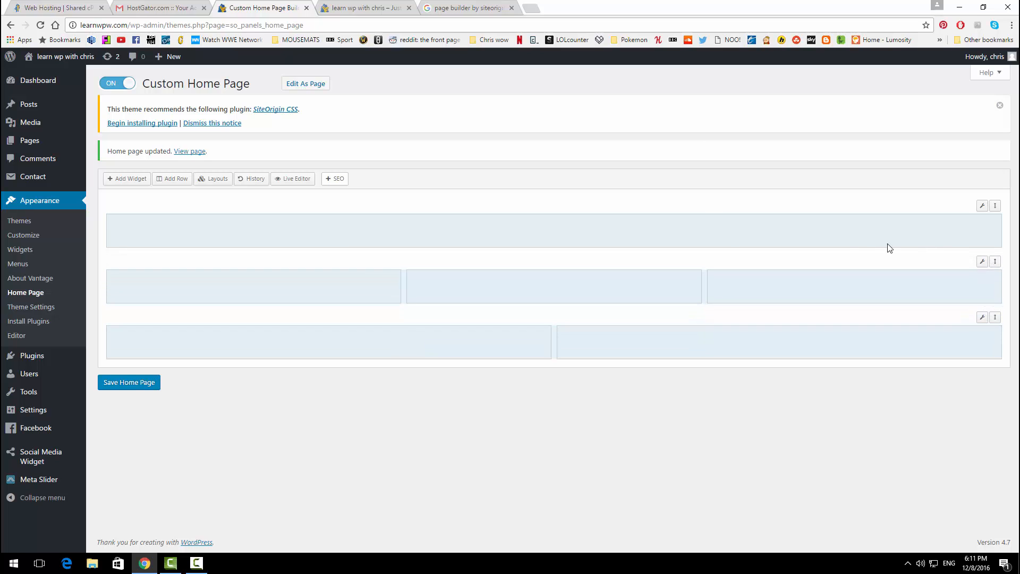
Step: Add a Vantage Headline widget reading 'Simple and Easy' to the full-width top row
{"action": "left_click", "coordinate": [340, 227]}
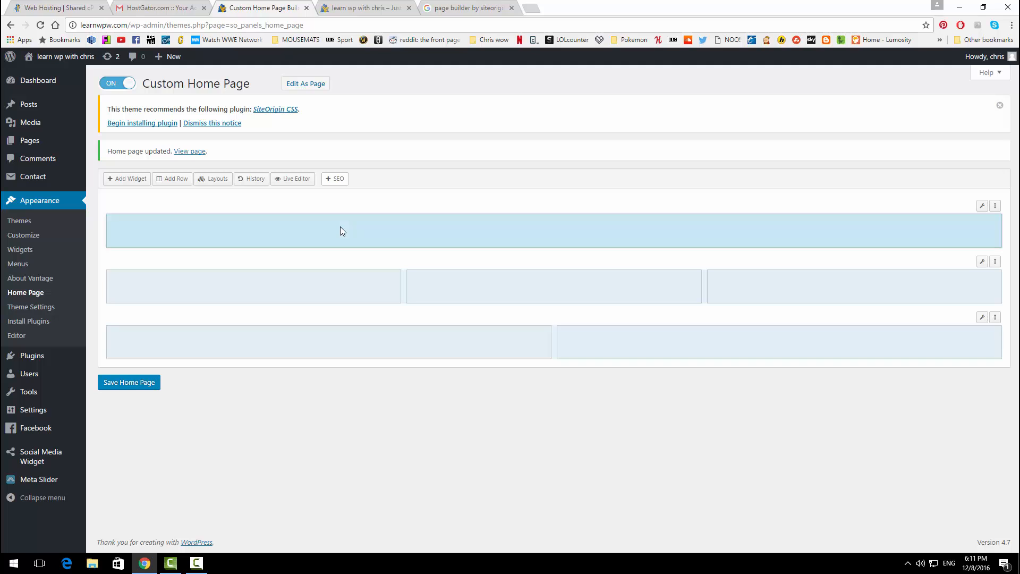
{"action": "left_click", "coordinate": [138, 181]}
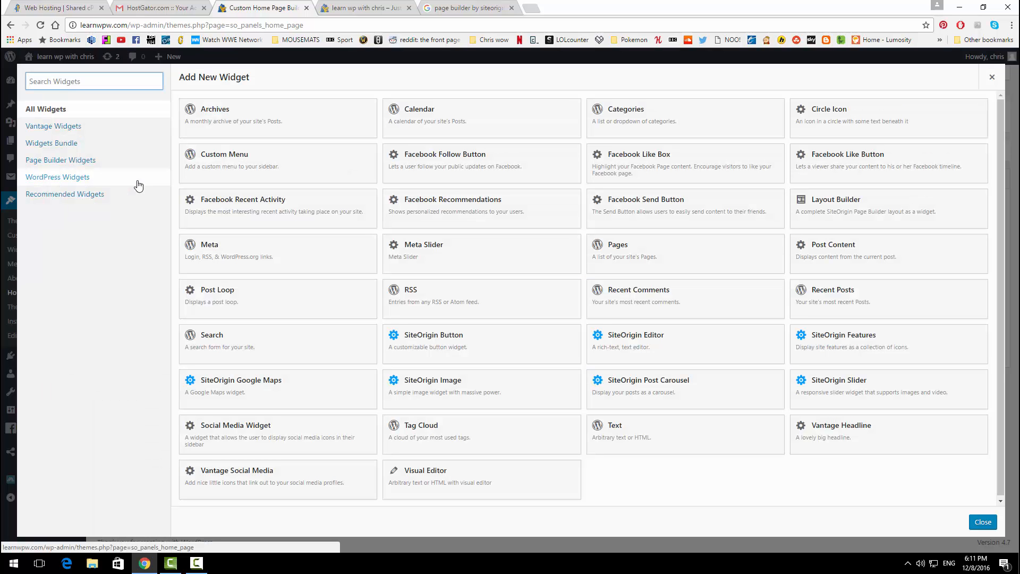
{"action": "left_click", "coordinate": [862, 436]}
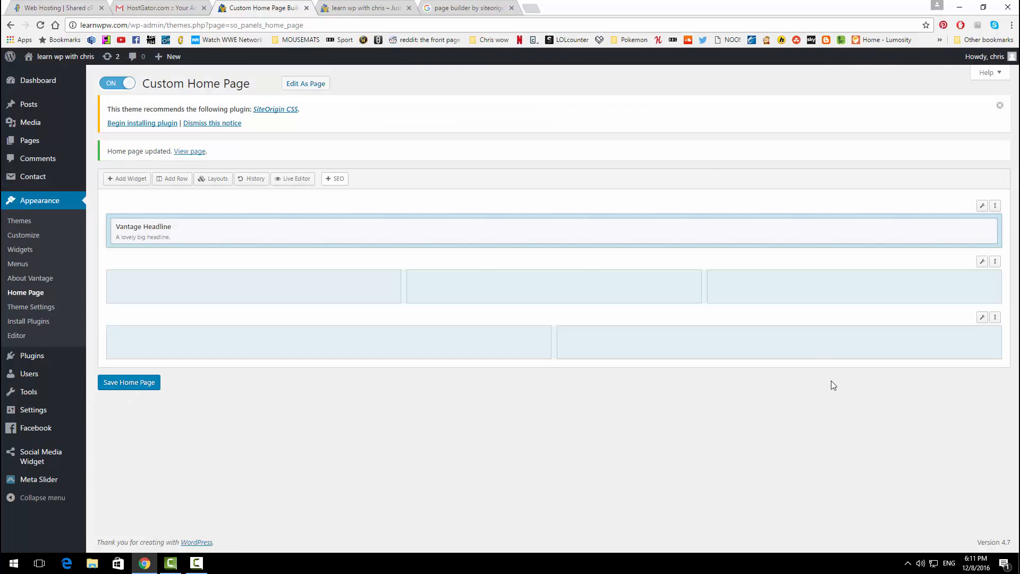
{"action": "mouse_move", "coordinate": [869, 230]}
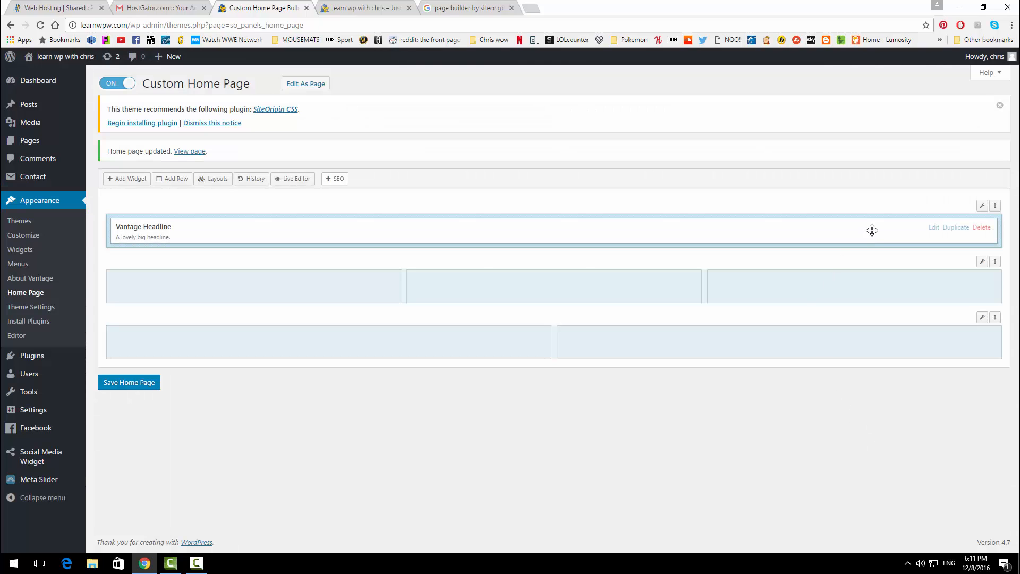
{"action": "left_click", "coordinate": [934, 227]}
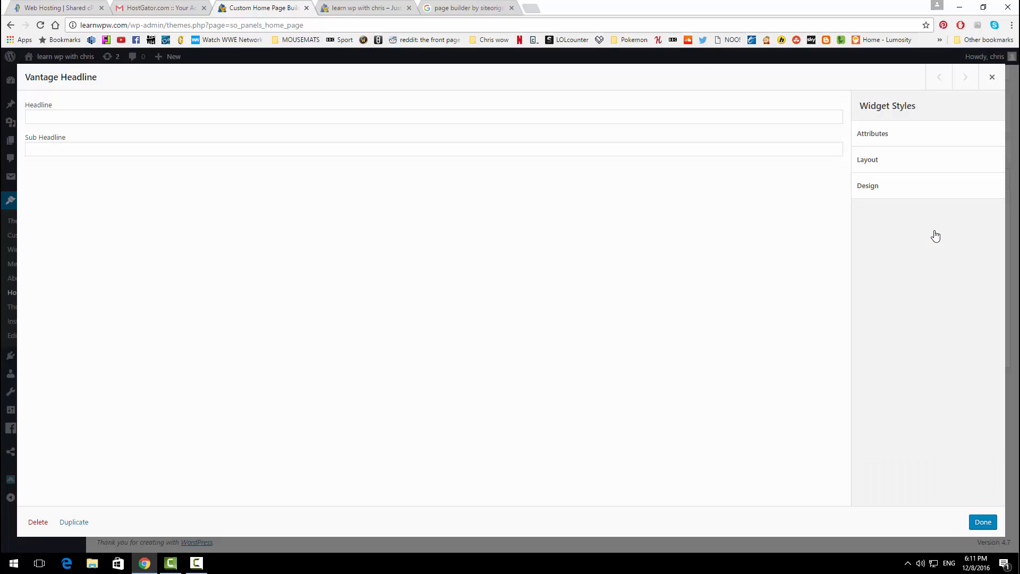
{"action": "left_click", "coordinate": [366, 114]}
{"action": "type", "text": "S"}
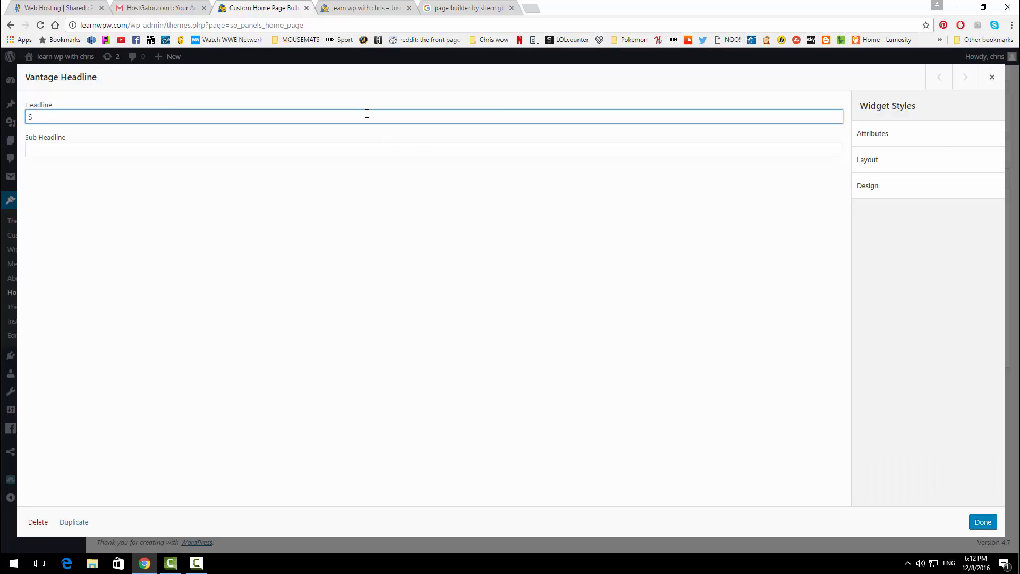
{"action": "type", "text": "imple ad"}
{"action": "type", "text": "d Easy"}
{"action": "left_click", "coordinate": [975, 525]}
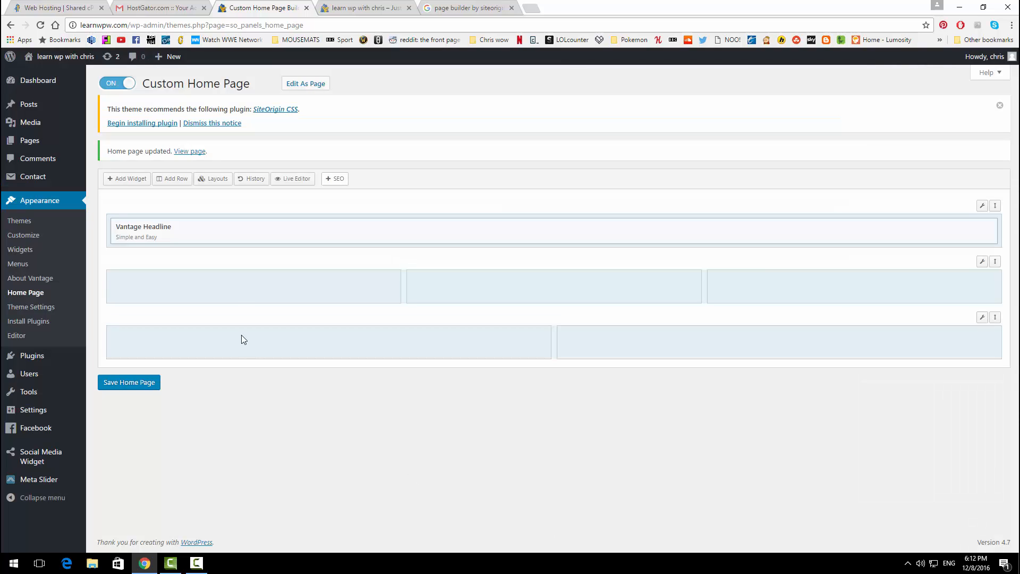
{"action": "left_click", "coordinate": [234, 290]}
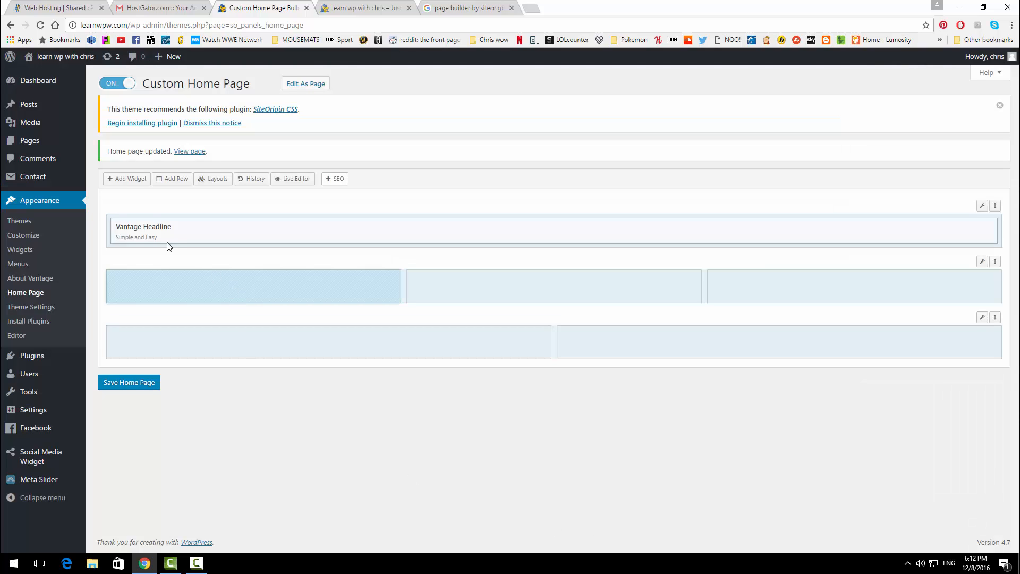
Step: Add a Circle Icon to the second row's left cell, duplicate it twice, and place copies in columns two and three
{"action": "left_click", "coordinate": [125, 180]}
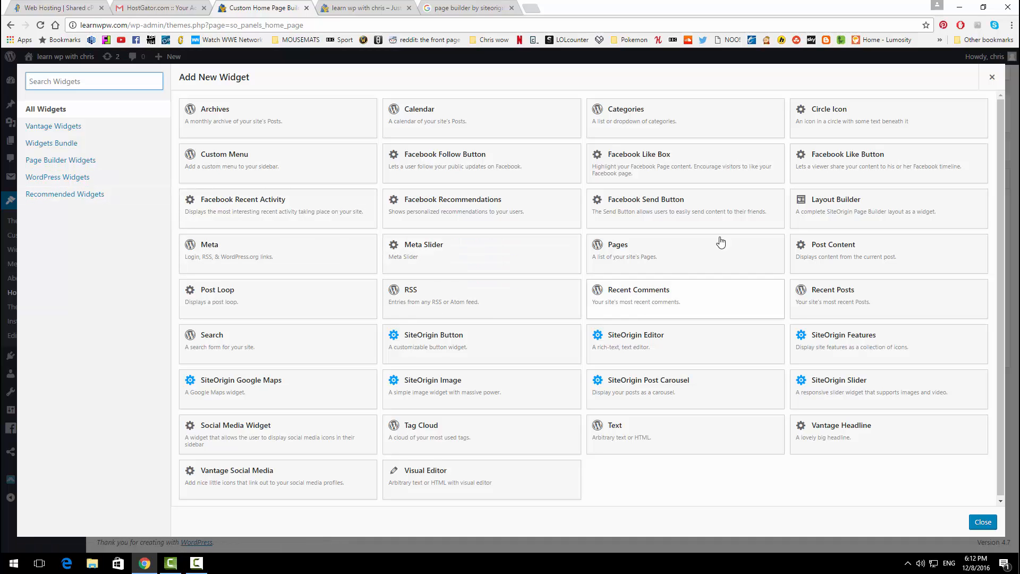
{"action": "left_click", "coordinate": [868, 122]}
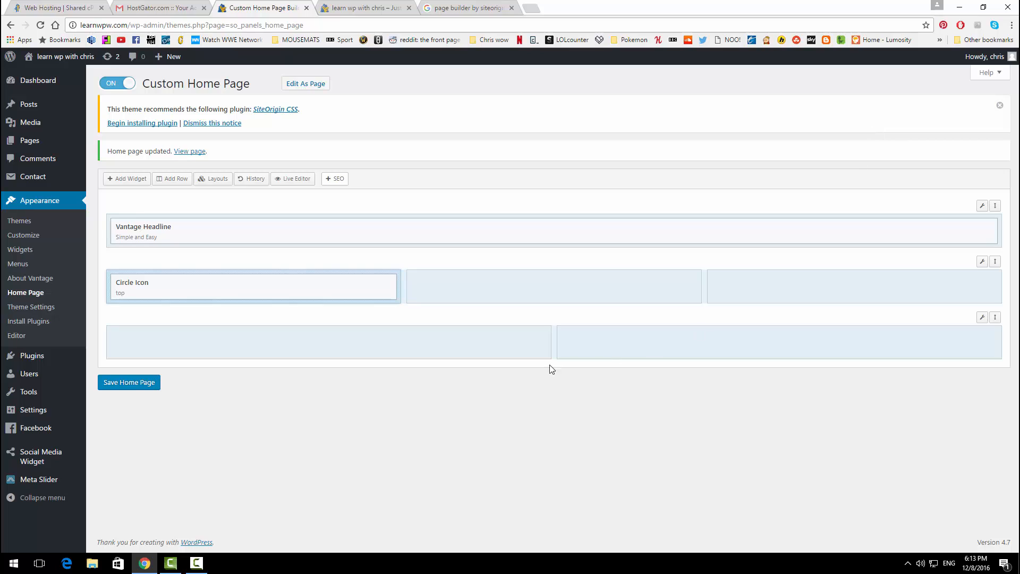
{"action": "mouse_move", "coordinate": [273, 287]}
{"action": "left_click", "coordinate": [355, 288]}
{"action": "left_click", "coordinate": [354, 288]}
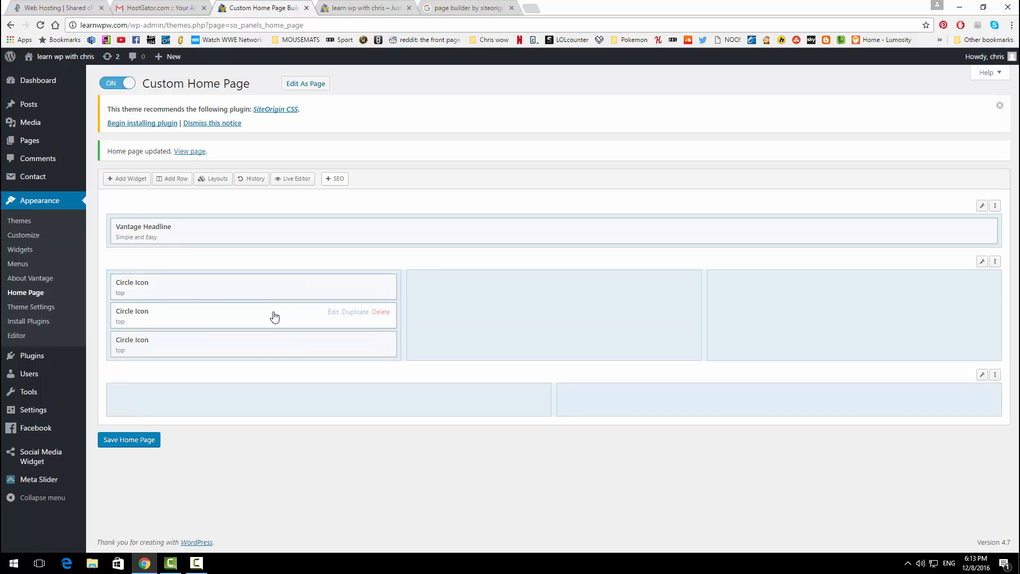
{"action": "left_click_drag", "start_coordinate": [306, 317], "coordinate": [448, 291]}
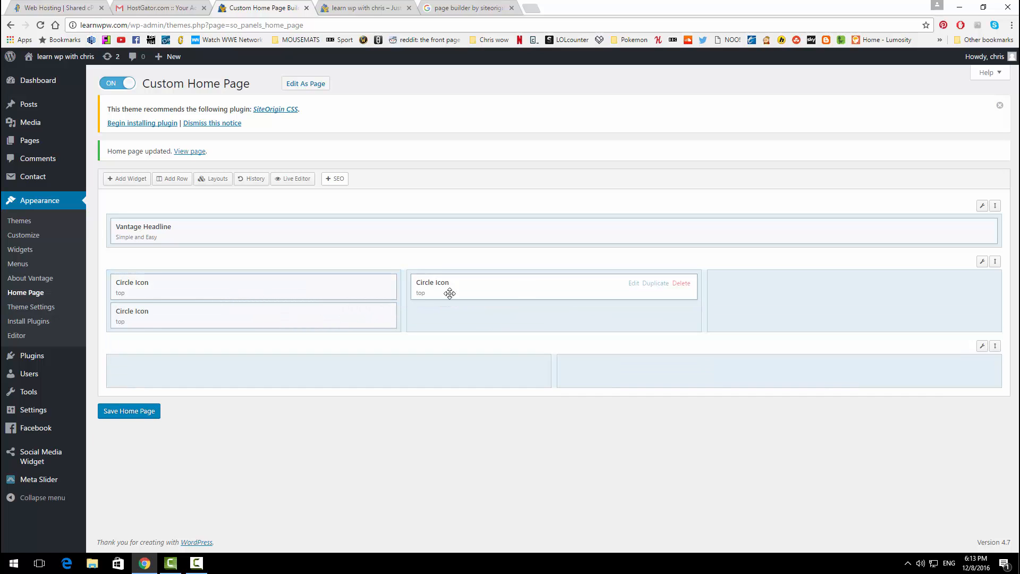
{"action": "left_click_drag", "start_coordinate": [264, 319], "coordinate": [728, 293]}
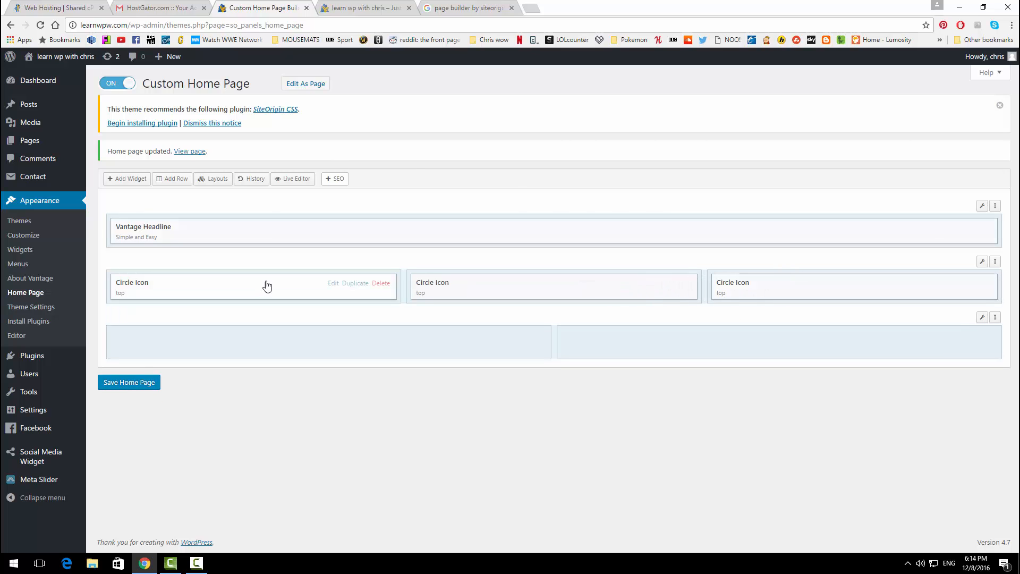
Step: Title the first Circle Icon 'Wordpress Tutorials' with text 'Our most up-to-date wordpress tutorials'
{"action": "left_click", "coordinate": [332, 284]}
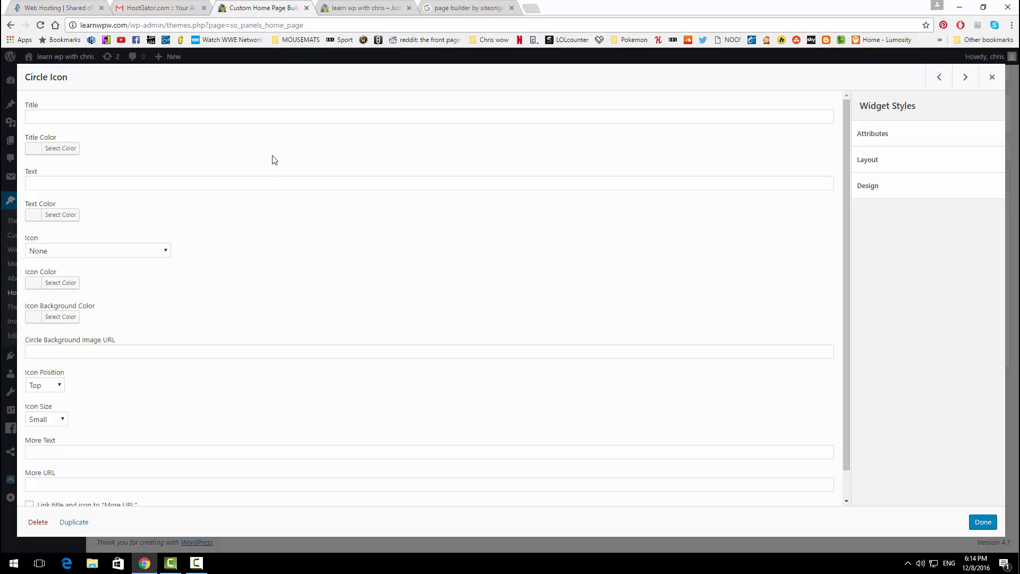
{"action": "left_click", "coordinate": [266, 122]}
{"action": "type", "text": "Wordpress"}
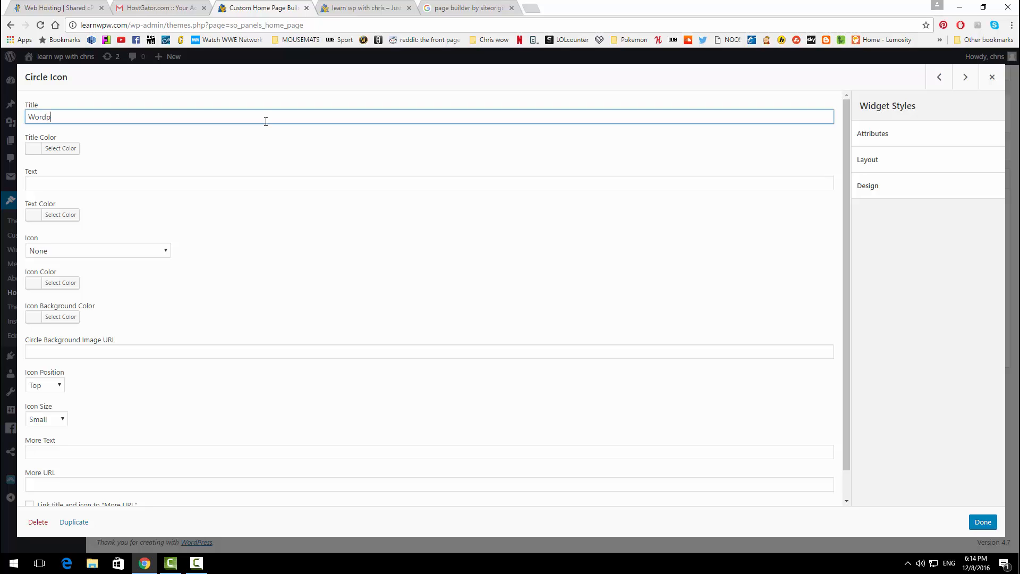
{"action": "type", "text": " Tutorials"}
{"action": "left_click", "coordinate": [55, 167]}
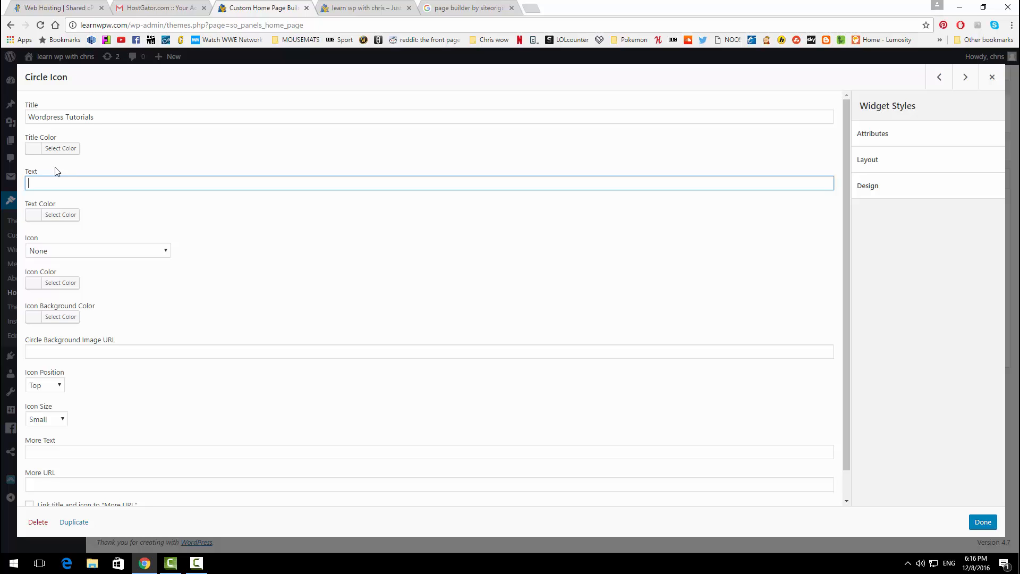
{"action": "type", "text": "Our most up-to-date wordpress tutorials"}
Step: Give the circle a Star icon and a 'Check out our Work' link to /photo-gallery
{"action": "left_click", "coordinate": [82, 250]}
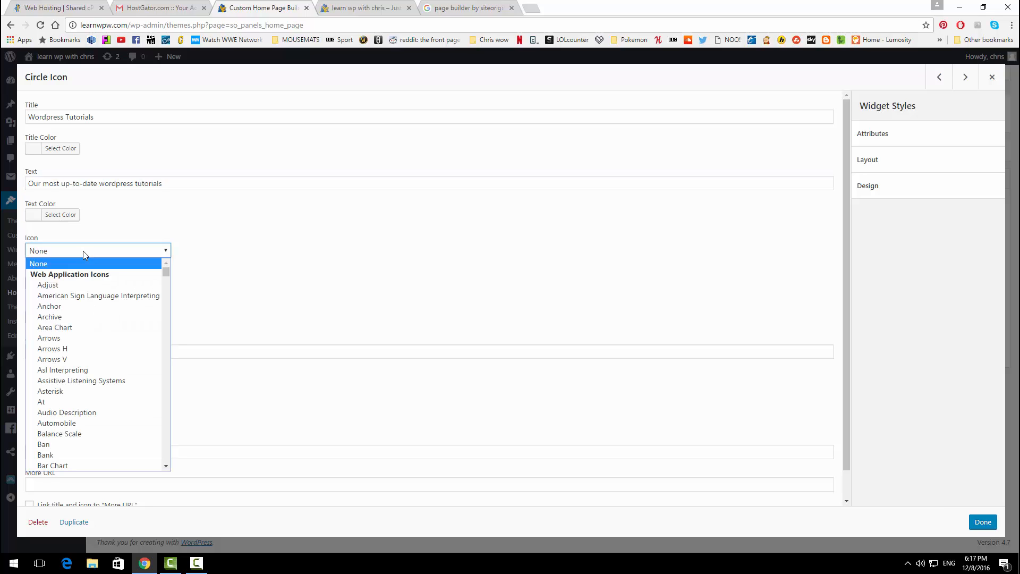
{"action": "scroll", "coordinate": [75, 302], "scroll_direction": "down", "scroll_amount": 20}
{"action": "left_click", "coordinate": [76, 298]}
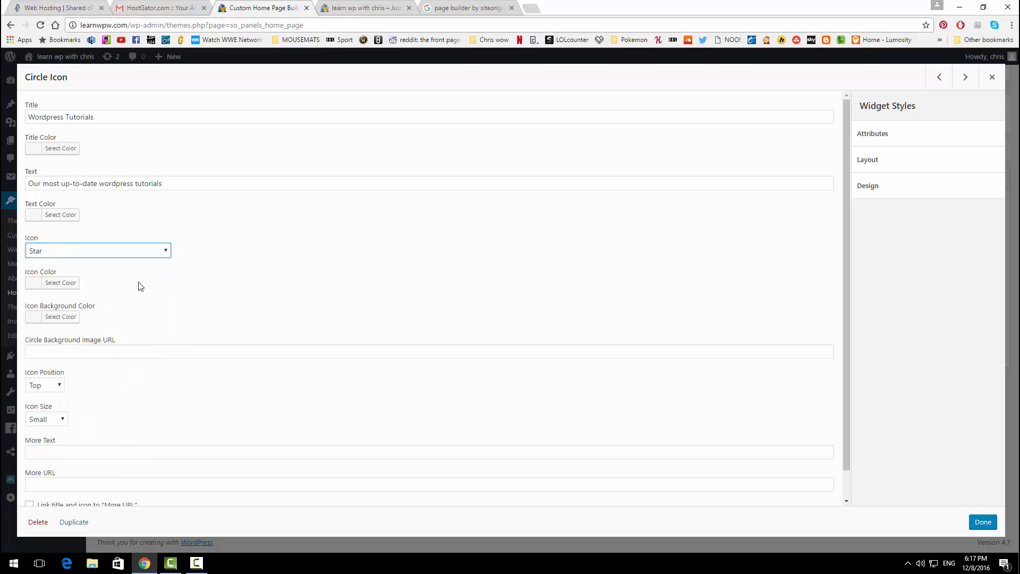
{"action": "scroll", "coordinate": [171, 288], "scroll_direction": "down", "scroll_amount": 1}
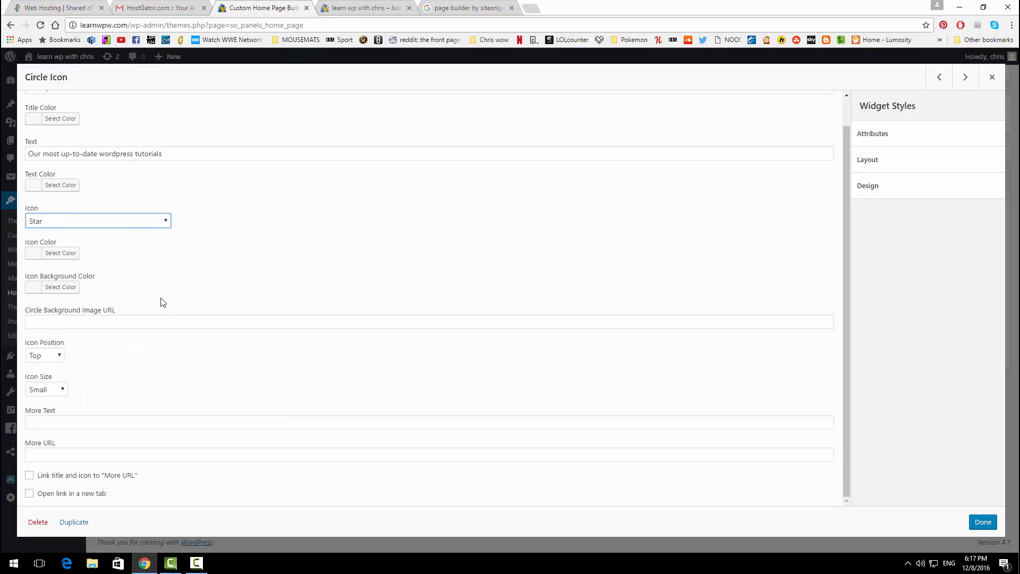
{"action": "left_click", "coordinate": [77, 418]}
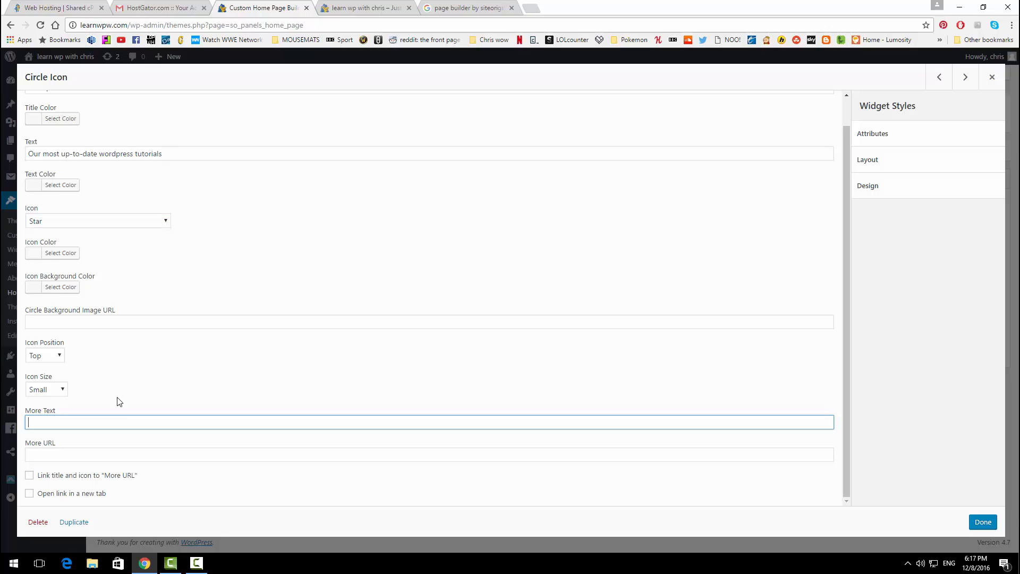
{"action": "type", "text": "Check out our Work"}
{"action": "left_click", "coordinate": [75, 457]}
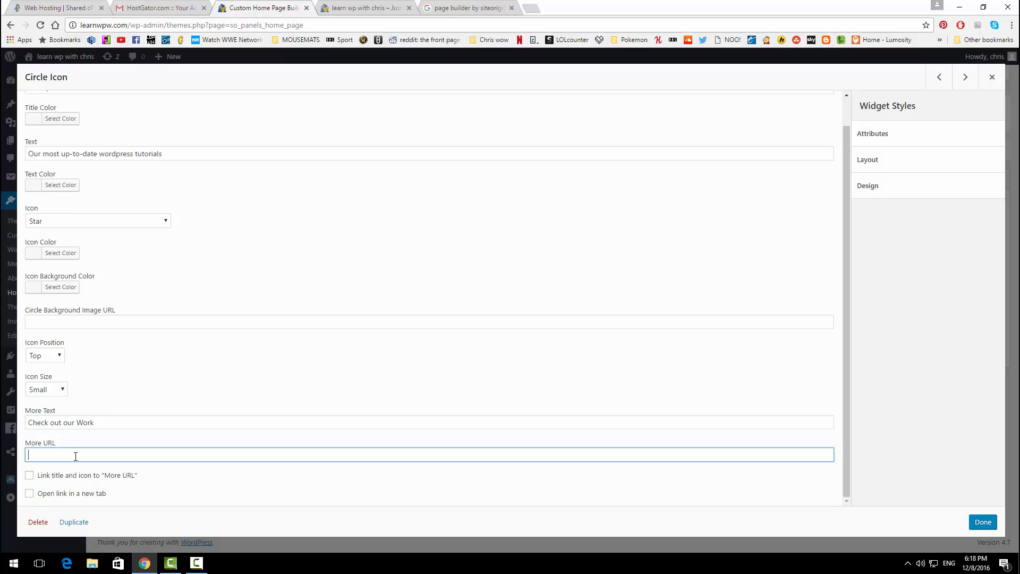
{"action": "type", "text": "/photo-gallery/"}
Step: Save the home page, reload the live site, and follow the 'Check out our Work' link
{"action": "left_click", "coordinate": [981, 522]}
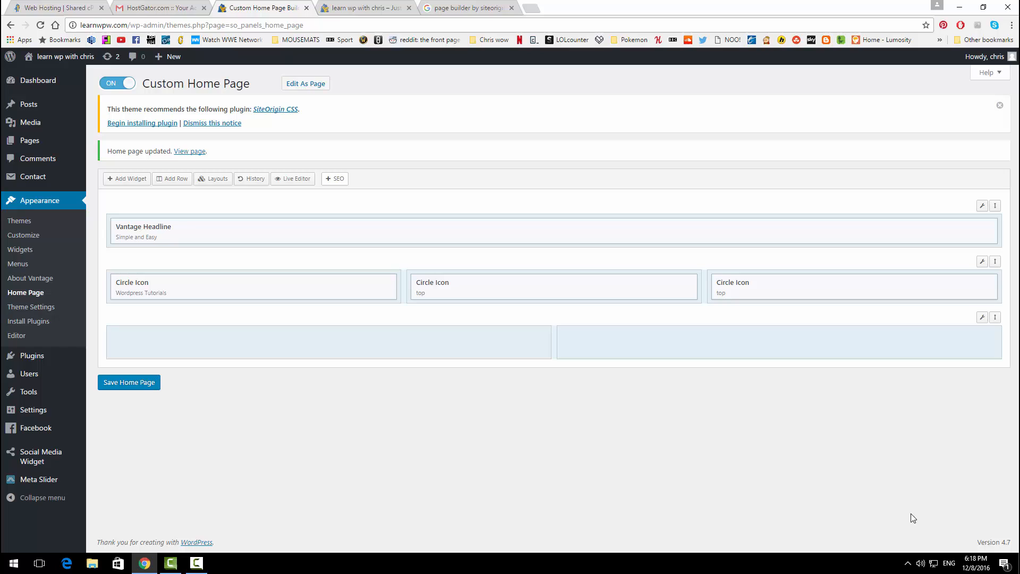
{"action": "left_click", "coordinate": [121, 388]}
{"action": "left_click", "coordinate": [380, 6]}
{"action": "left_click", "coordinate": [38, 29]}
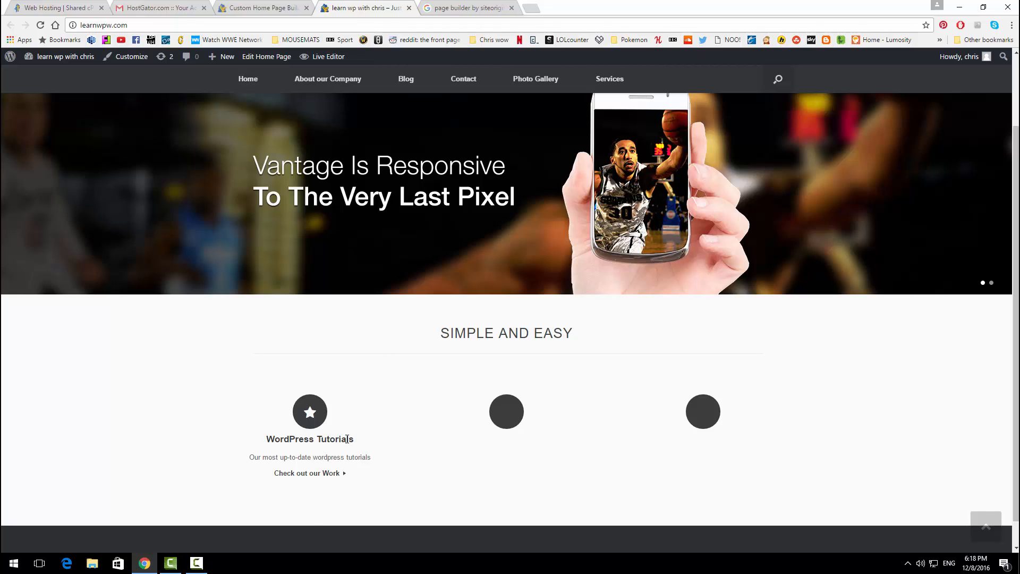
{"action": "left_click", "coordinate": [306, 475]}
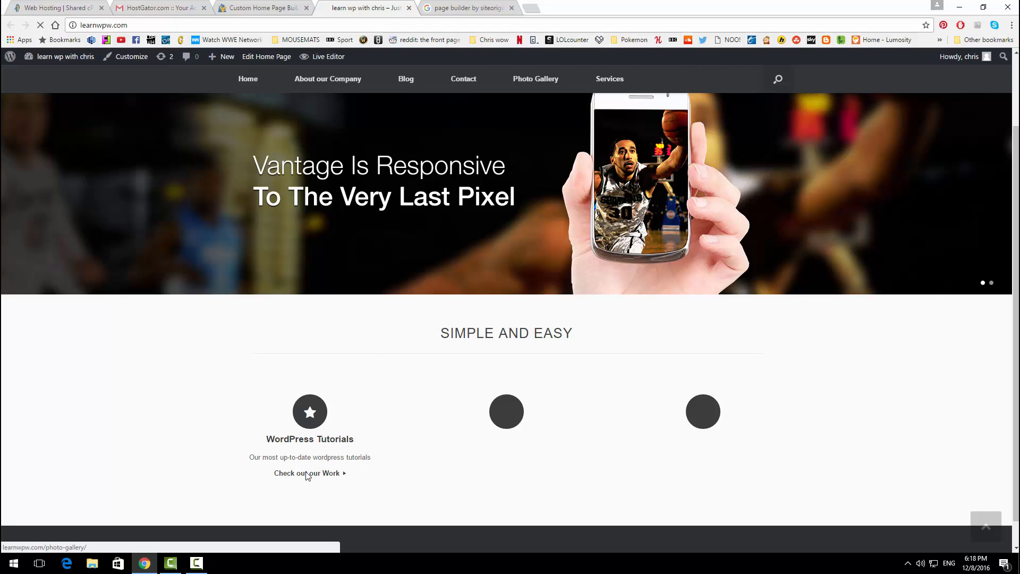
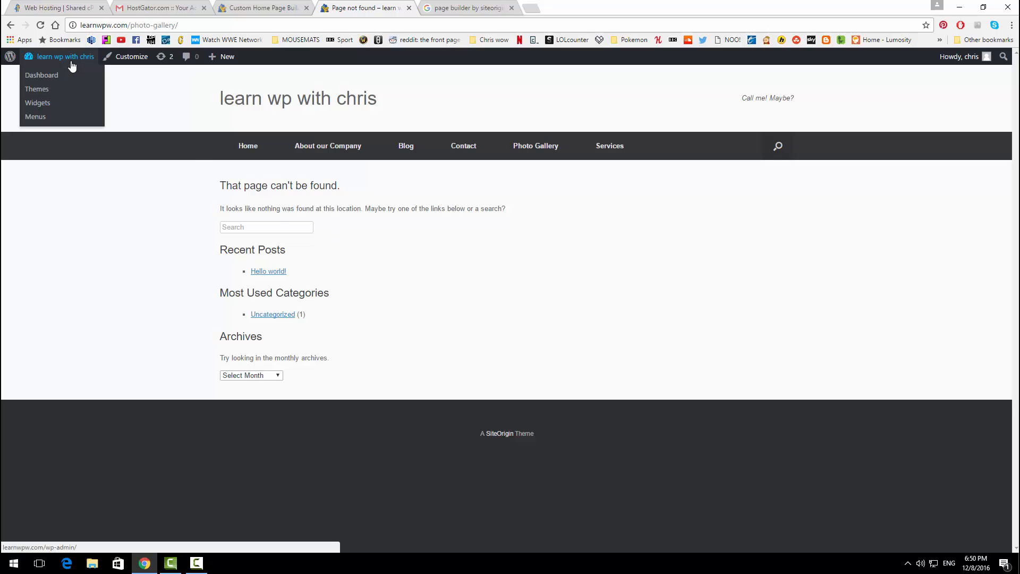
Step: Set the permalink structure to Post name and save the change
{"action": "left_click", "coordinate": [61, 76]}
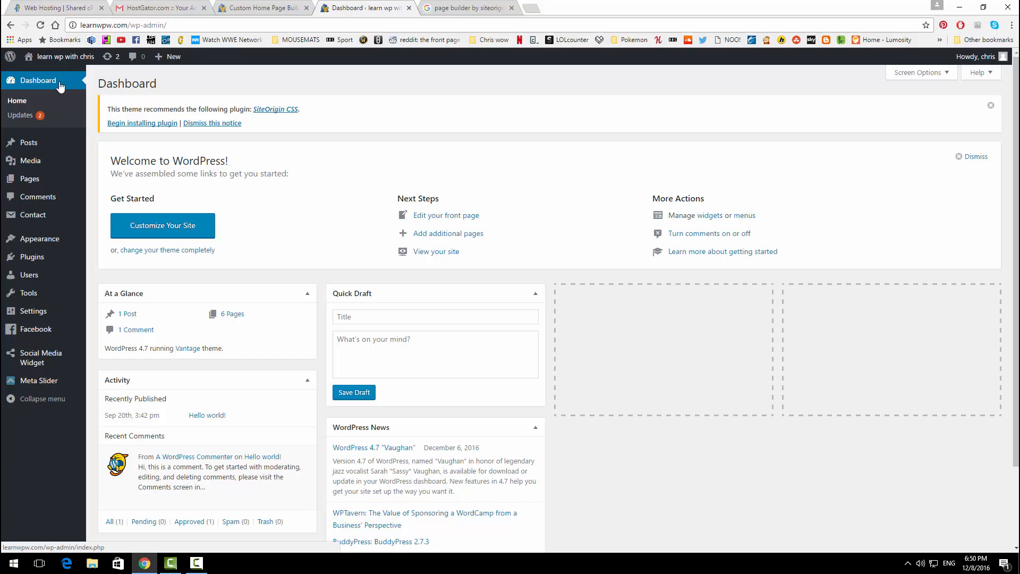
{"action": "mouse_move", "coordinate": [49, 311]}
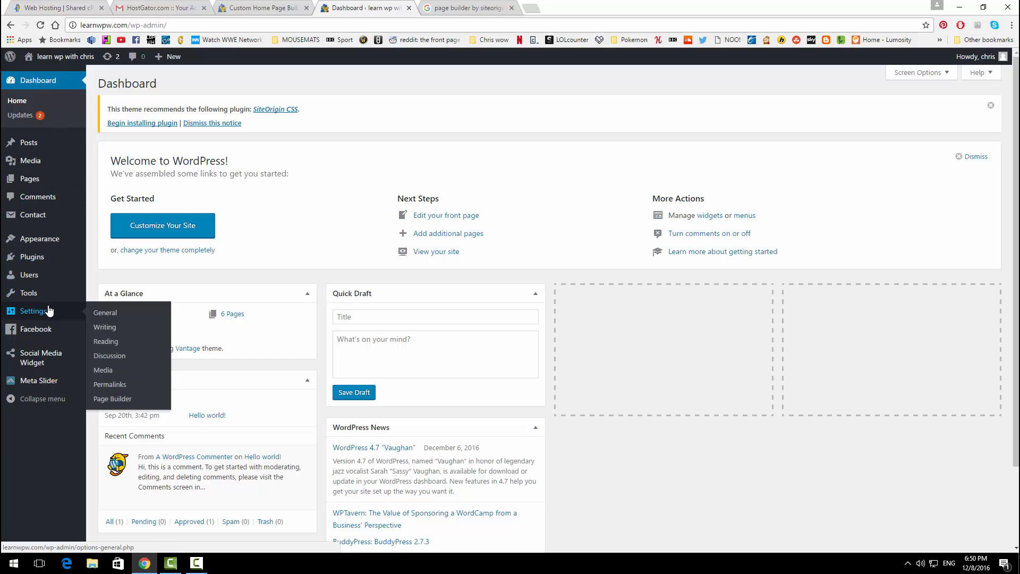
{"action": "left_click", "coordinate": [110, 385]}
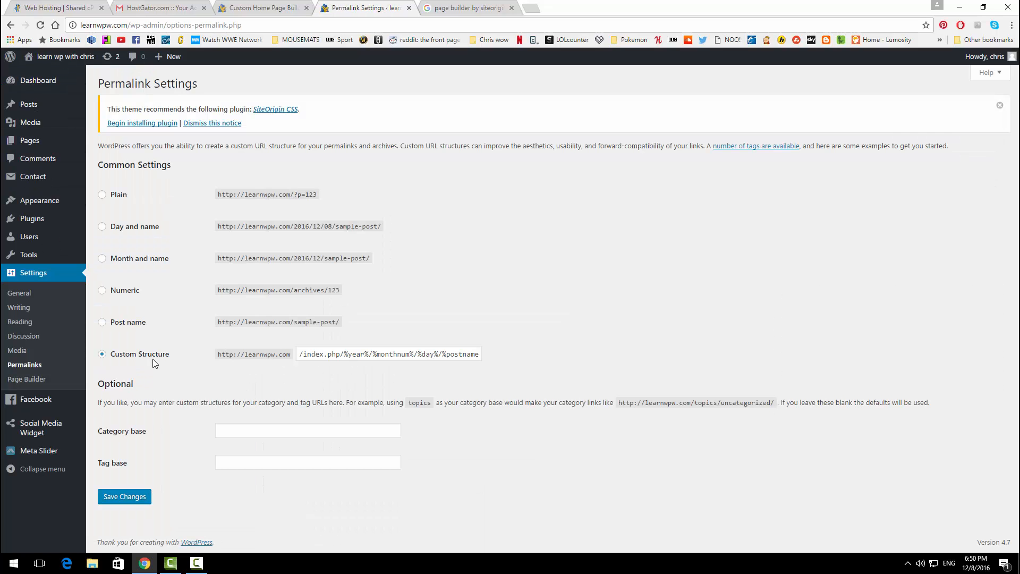
{"action": "left_click", "coordinate": [102, 322]}
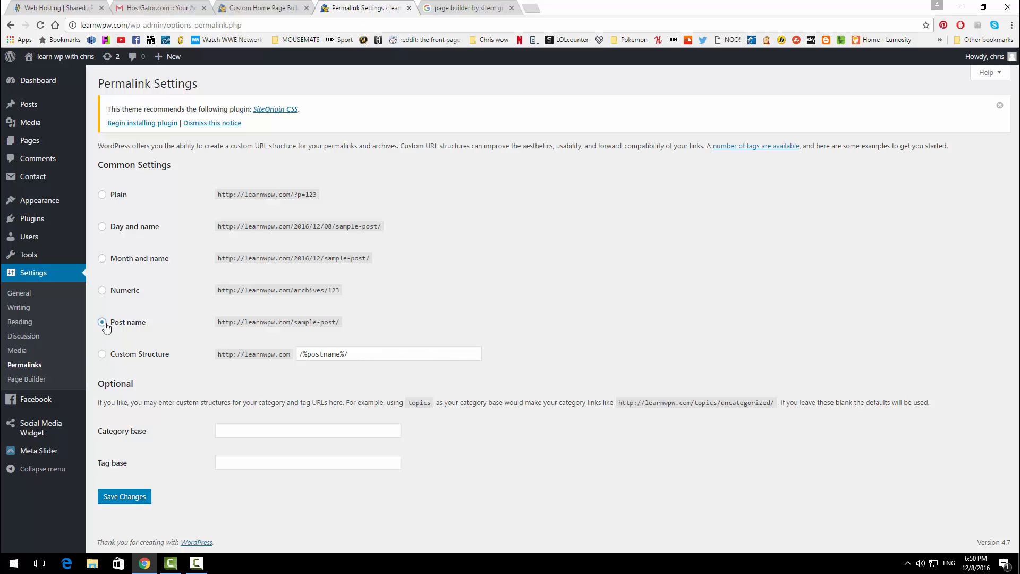
{"action": "left_click", "coordinate": [134, 499]}
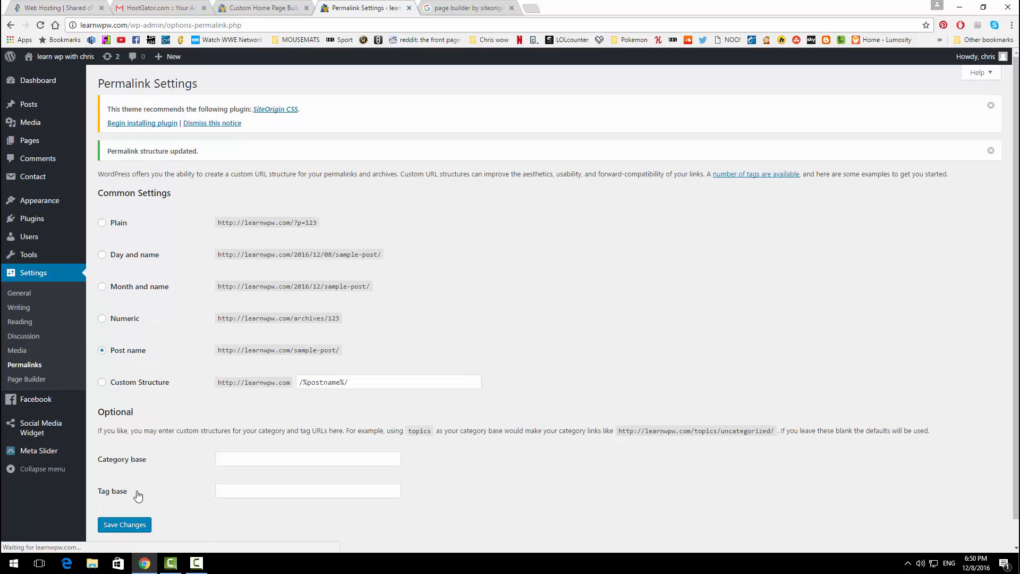
Step: Confirm the Photo Gallery page now loads on the live site
{"action": "mouse_move", "coordinate": [59, 57]}
{"action": "left_click", "coordinate": [69, 74]}
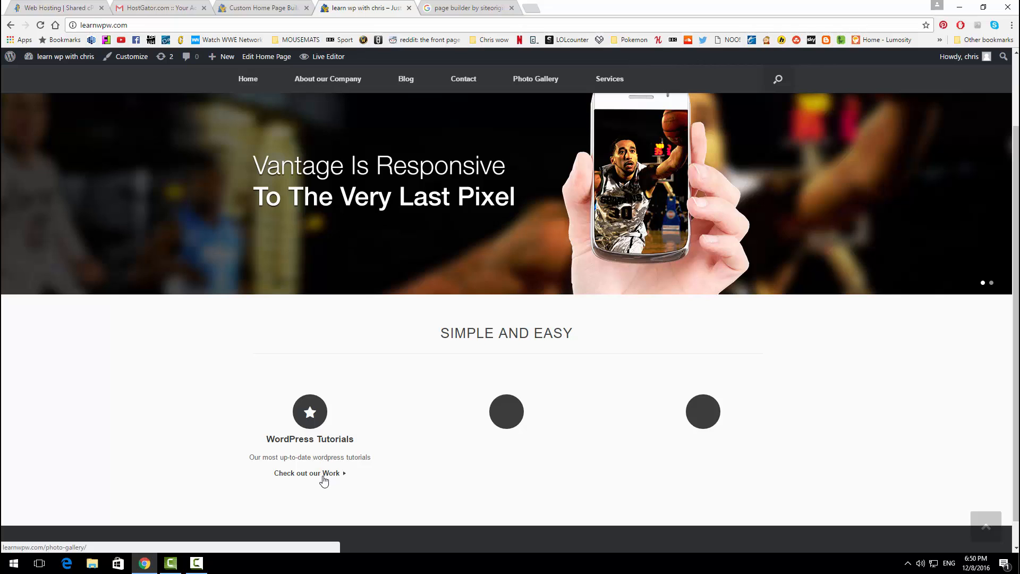
{"action": "left_click", "coordinate": [324, 480]}
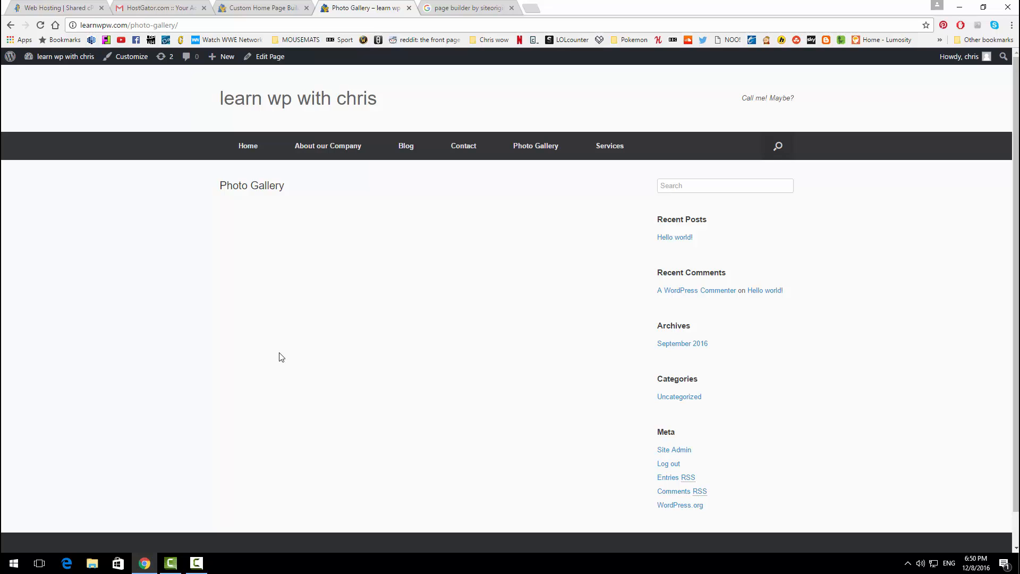
{"action": "left_click", "coordinate": [260, 108]}
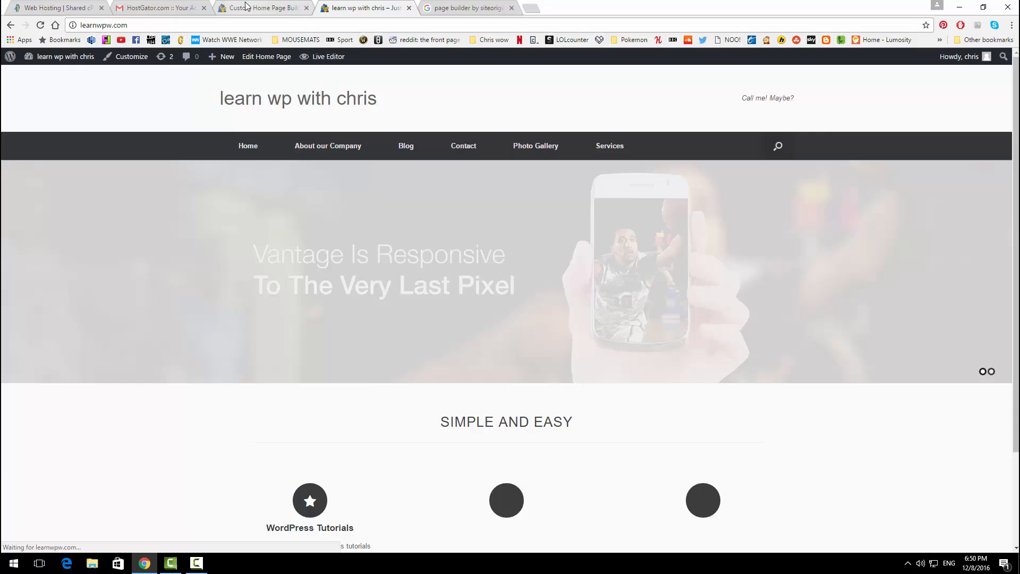
{"action": "left_click", "coordinate": [263, 8]}
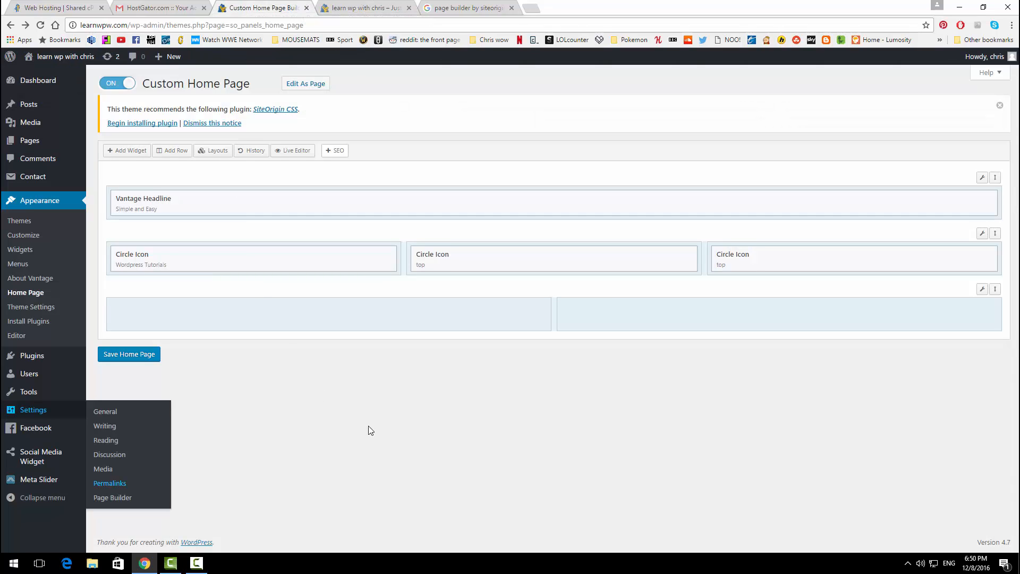
Step: Title the middle Circle Icon 'Learn How to Create Your Own Website' with text about building one free
{"action": "mouse_move", "coordinate": [492, 261]}
{"action": "left_click", "coordinate": [632, 259]}
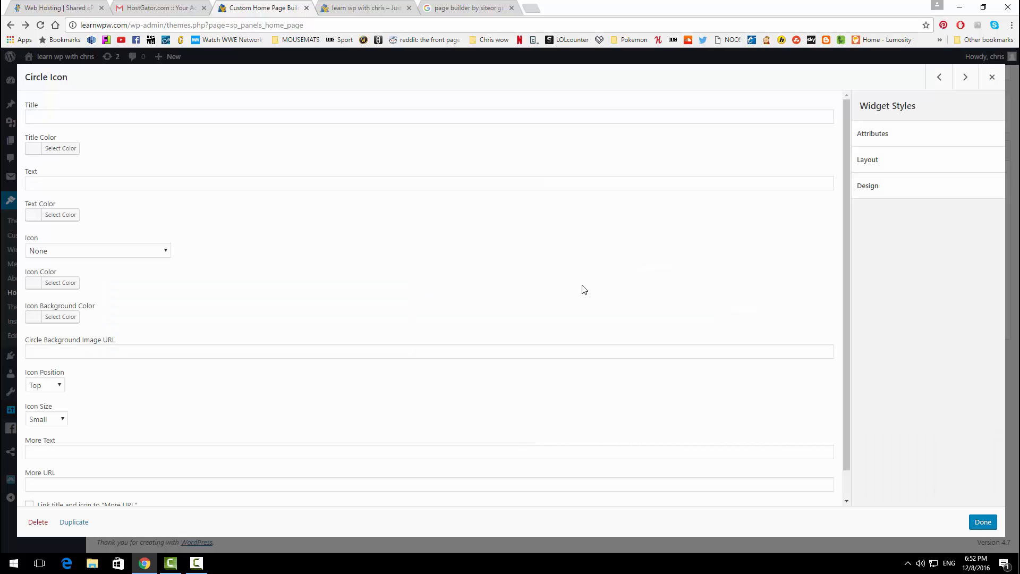
{"action": "left_click", "coordinate": [96, 113]}
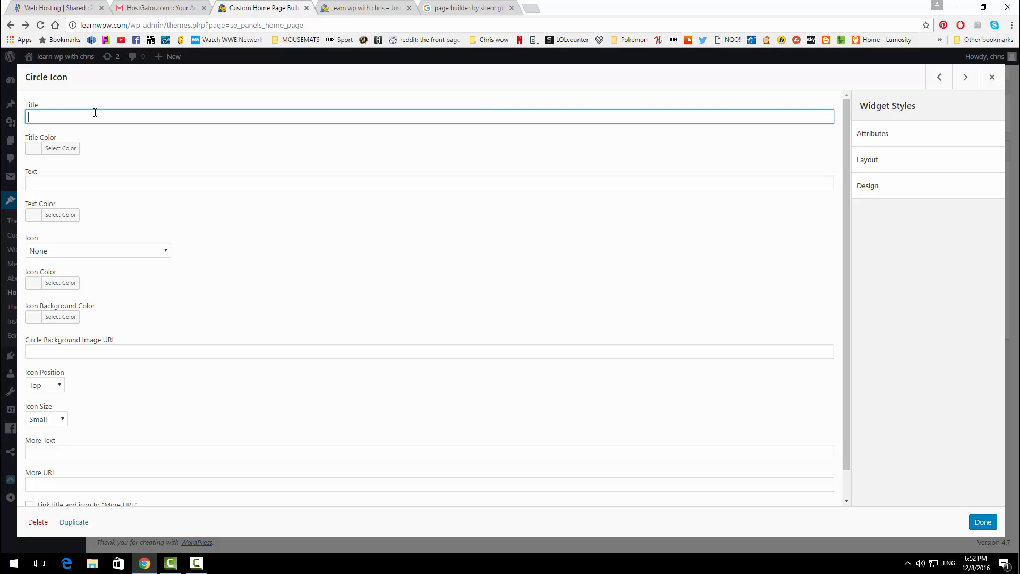
{"action": "type", "text": "Learn How to Create Your Own Wesbsite"}
{"action": "left_click", "coordinate": [122, 183]}
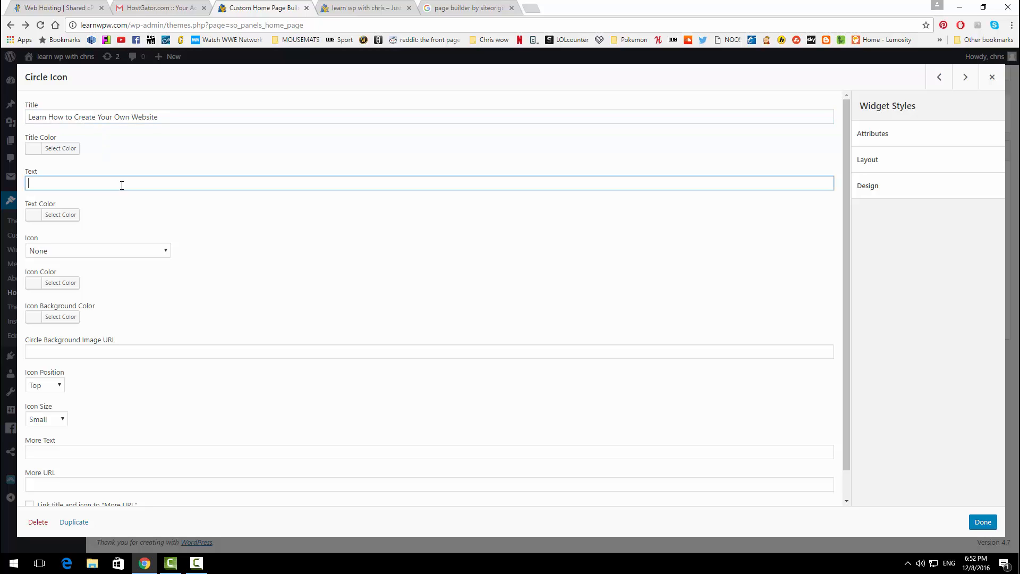
{"action": "type", "text": "Why pay to get a website when you can cre"}
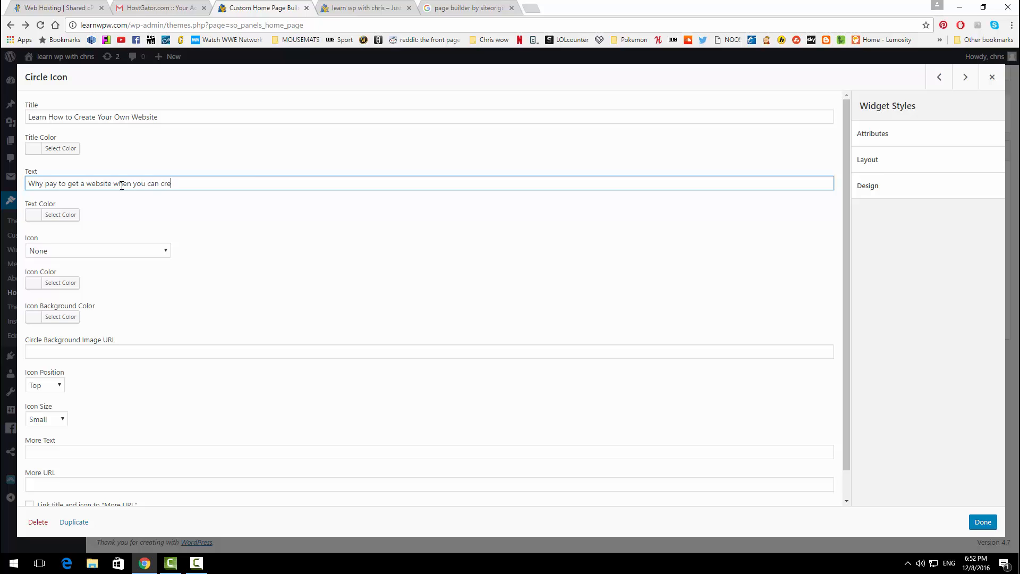
{"action": "type", "text": "ate your own for fr"}
{"action": "type", "text": "ee"}
{"action": "left_click", "coordinate": [329, 273]}
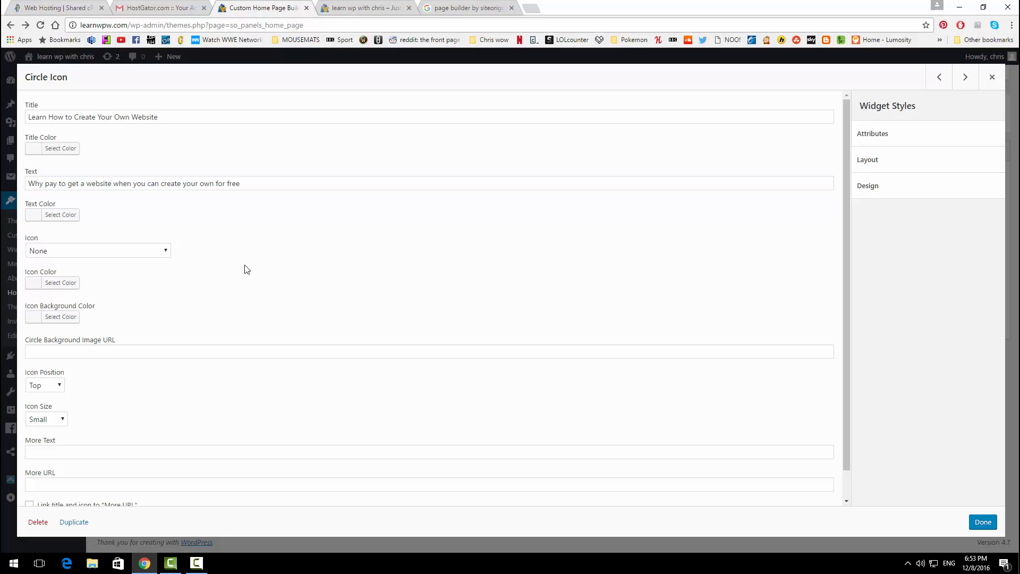
Step: Give it the Money icon and a 'Check out our About Page' link to /about-our-company/
{"action": "left_click", "coordinate": [166, 257]}
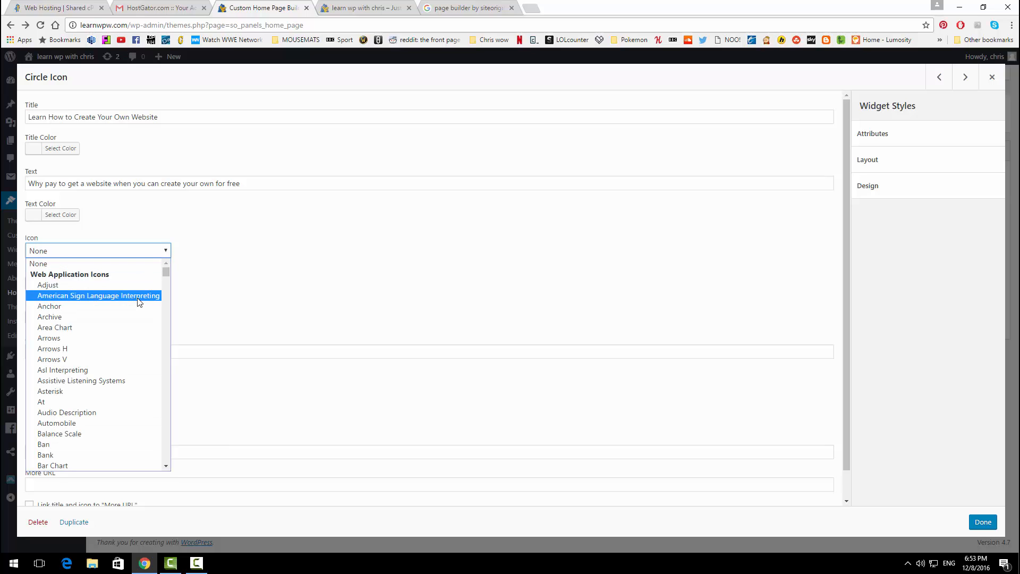
{"action": "key", "text": "m"}
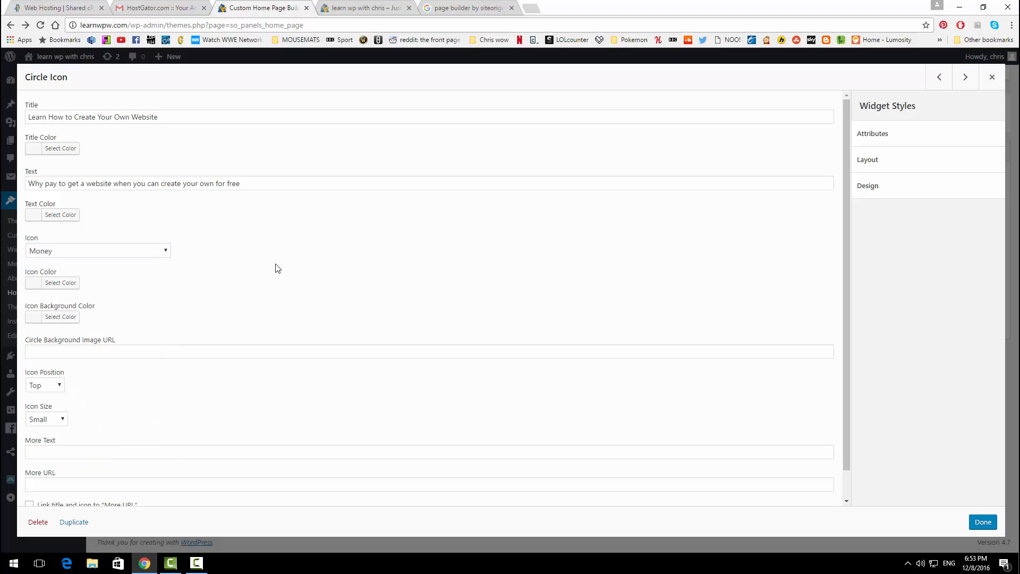
{"action": "scroll", "coordinate": [276, 268], "scroll_direction": "down", "scroll_amount": 2}
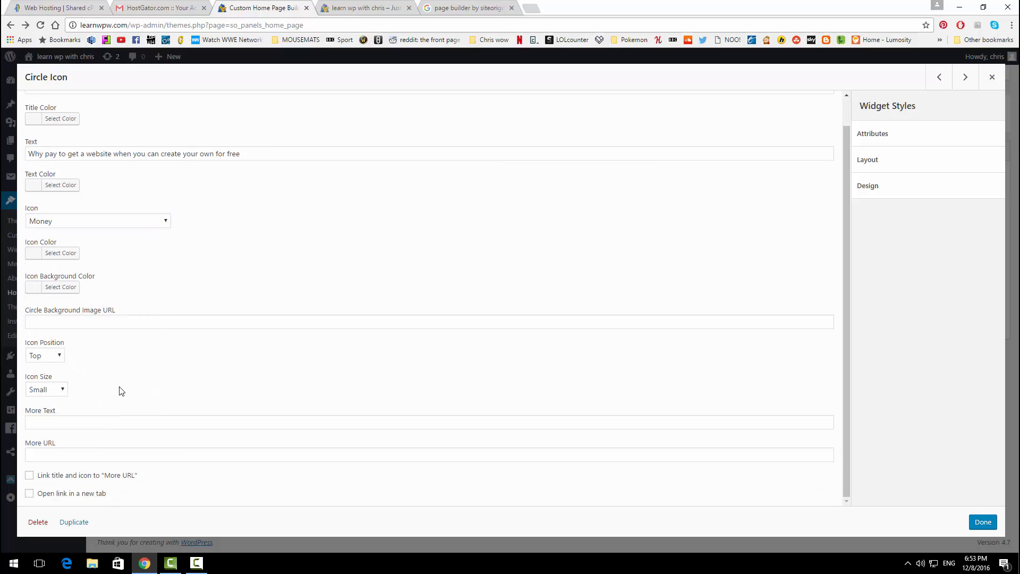
{"action": "left_click", "coordinate": [118, 424]}
{"action": "type", "text": "C"}
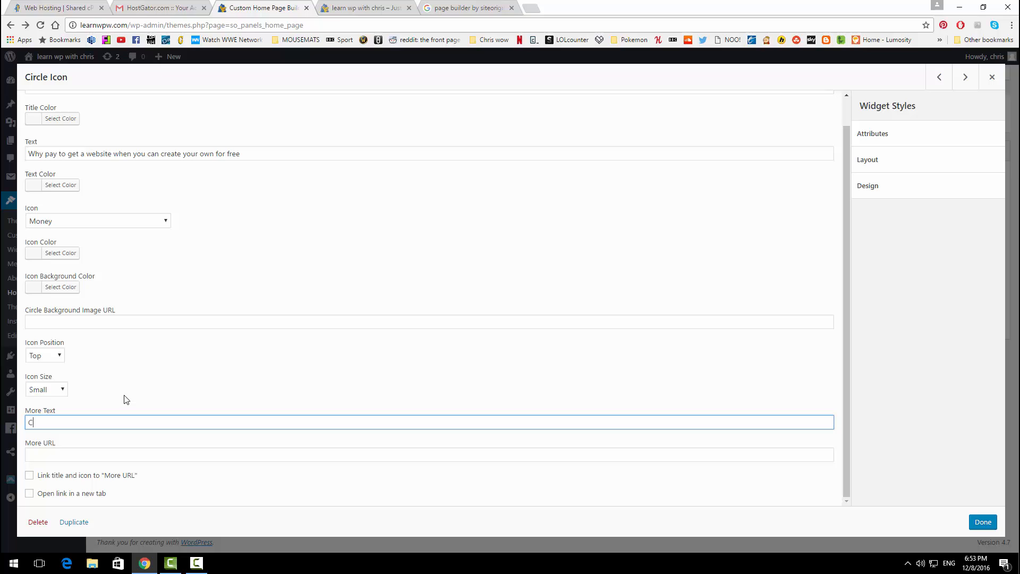
{"action": "type", "text": "heck out our About Page"}
{"action": "left_click", "coordinate": [117, 450]}
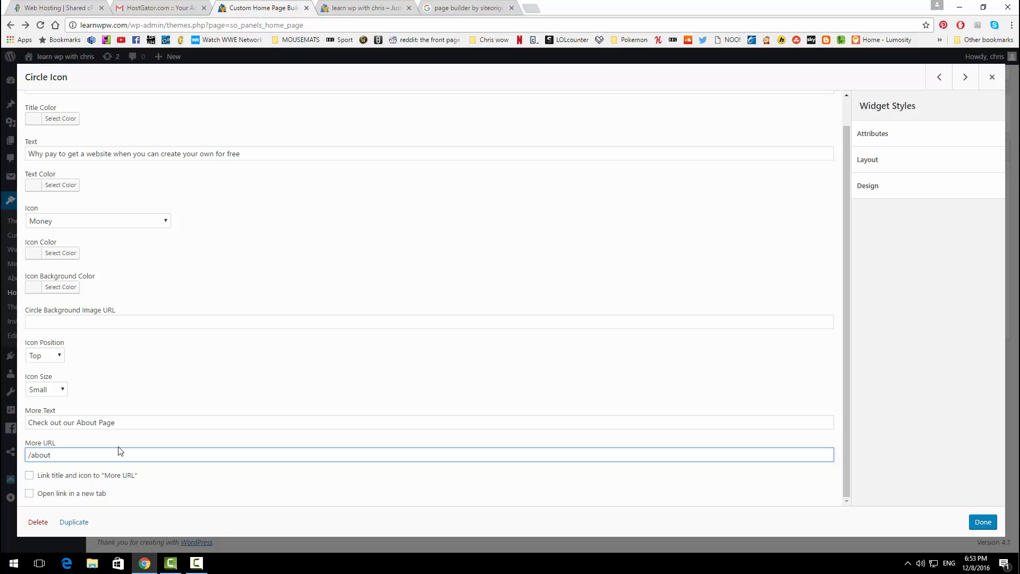
{"action": "type", "text": "/about-ourt-company/"}
{"action": "left_click", "coordinate": [981, 525]}
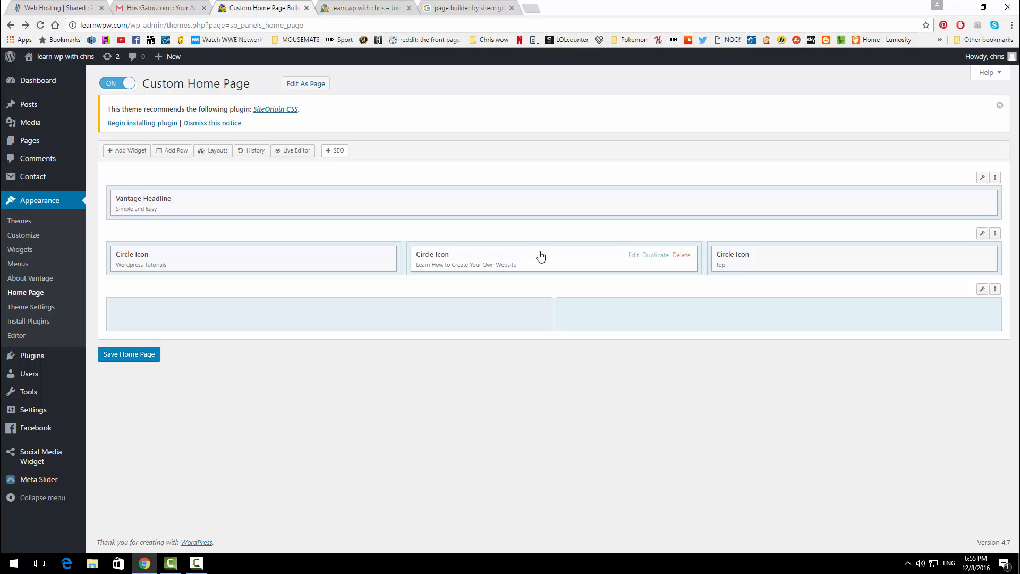
Step: Title the third Circle Icon 'Here to Help' with text inviting questions in the comments
{"action": "left_click", "coordinate": [934, 255]}
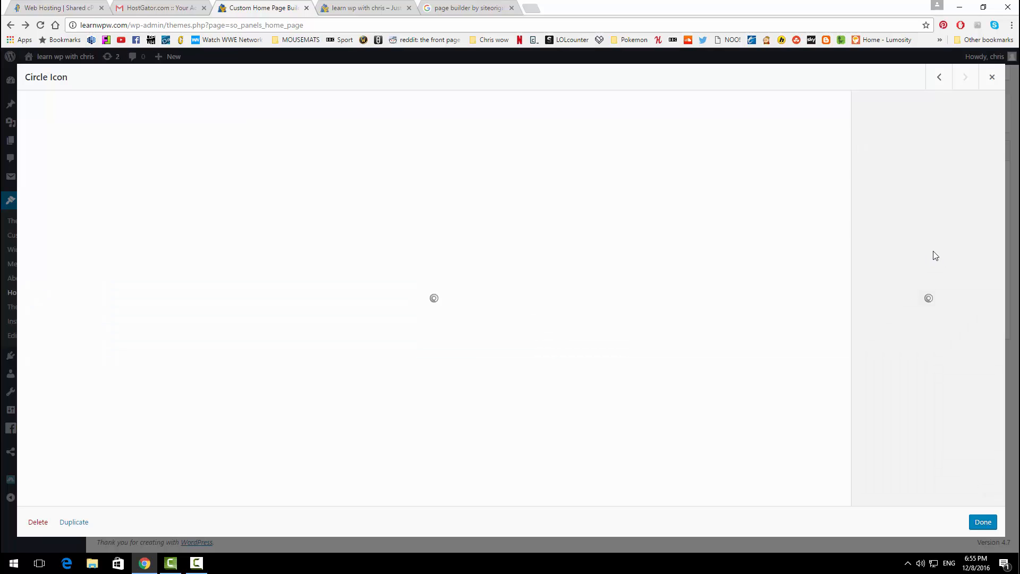
{"action": "left_click", "coordinate": [117, 117]}
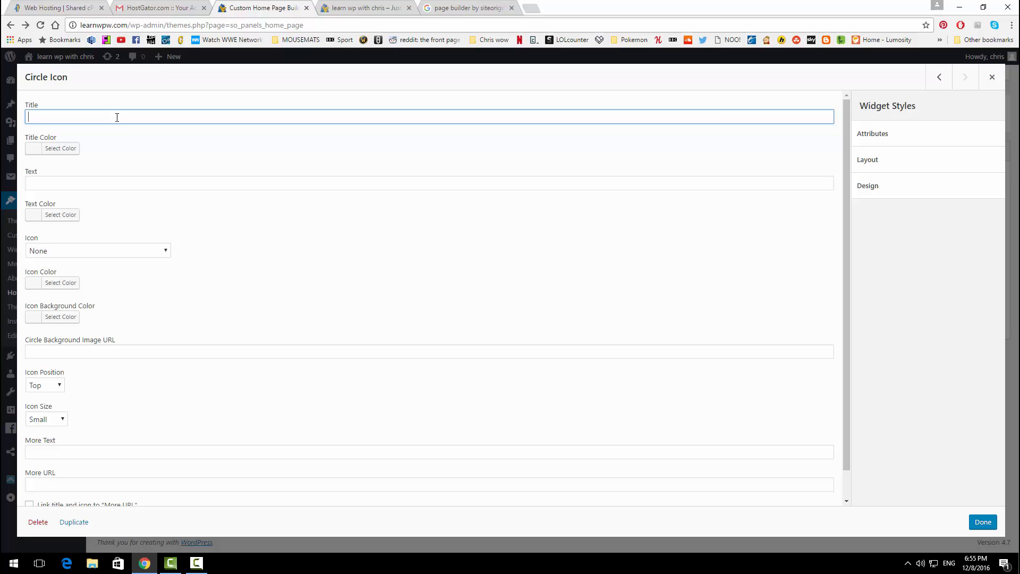
{"action": "type", "text": "Here yo Help"}
{"action": "left_click", "coordinate": [122, 183]}
{"action": "type", "text": "Got any "}
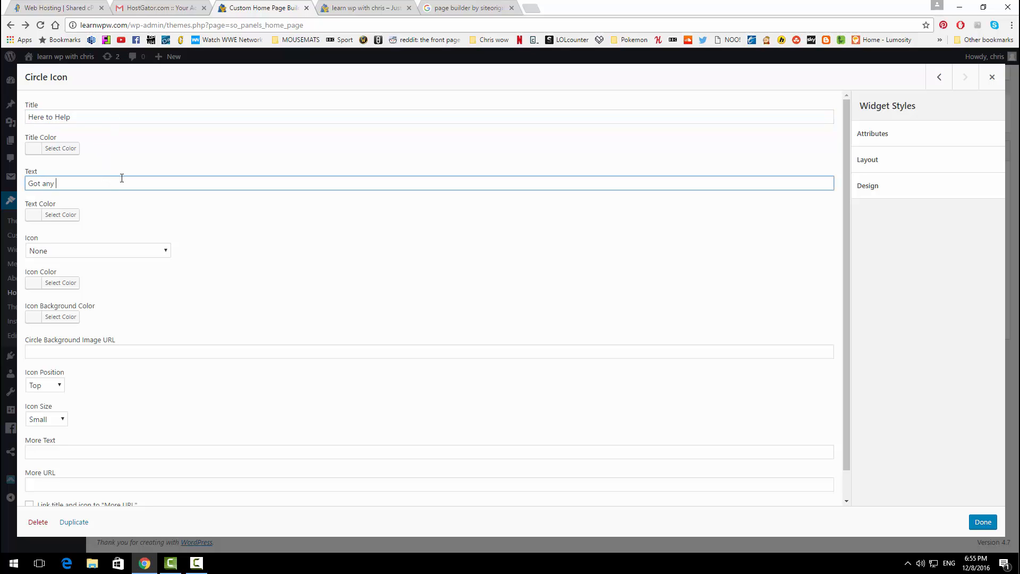
{"action": "type", "text": "Questions? Leave a comment and we'll get back to yo"}
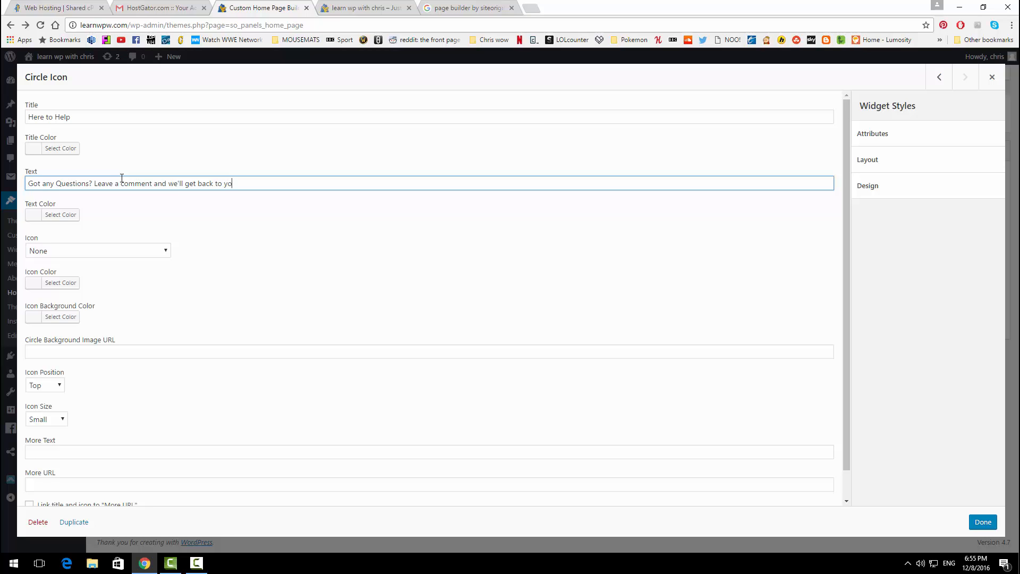
{"action": "type", "text": "u as fast as we can!"}
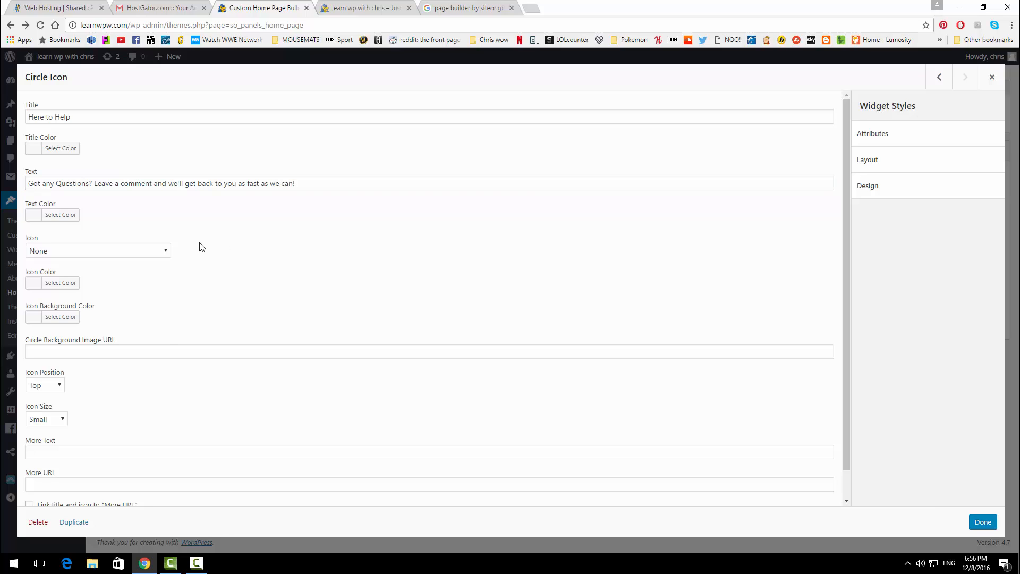
Step: Give it the Gift icon and a 'Check out Our Services Page' link to /services/
{"action": "left_click", "coordinate": [165, 252]}
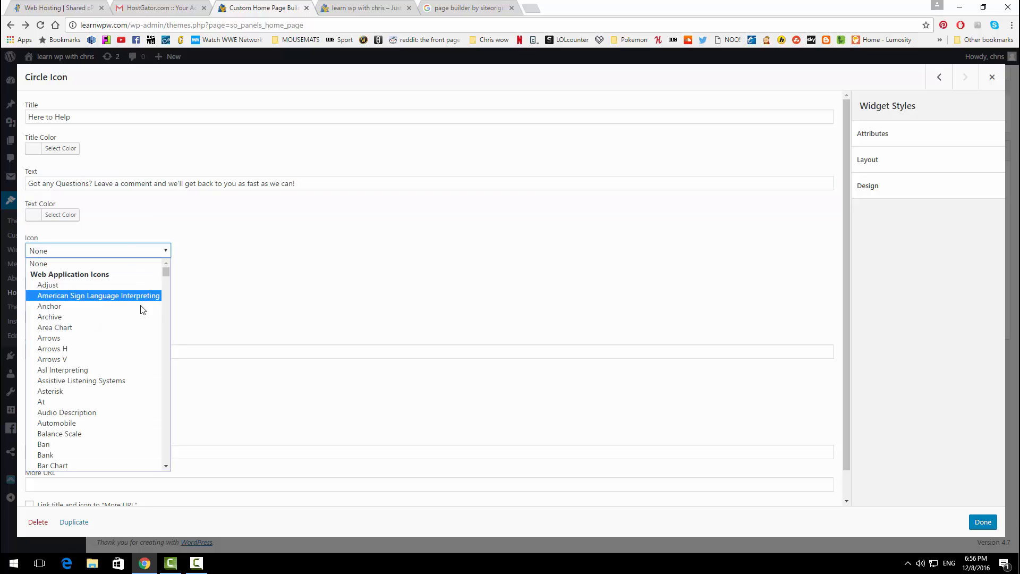
{"action": "key", "text": "g"}
{"action": "scroll", "coordinate": [111, 411], "scroll_direction": "down", "scroll_amount": 3}
{"action": "scroll", "coordinate": [106, 383], "scroll_direction": "down", "scroll_amount": 3}
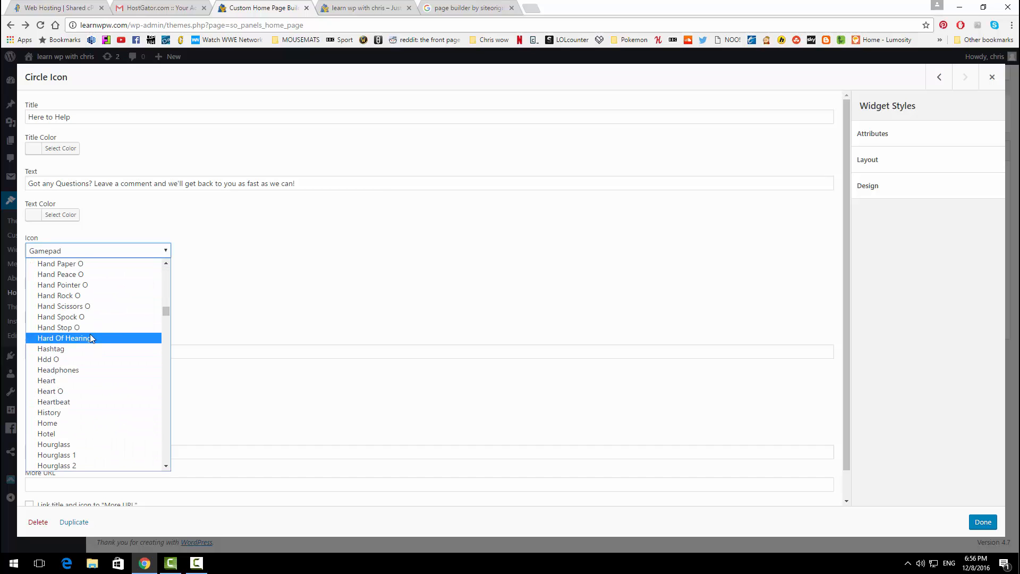
{"action": "scroll", "coordinate": [90, 334], "scroll_direction": "up", "scroll_amount": 2}
{"action": "left_click", "coordinate": [80, 299]}
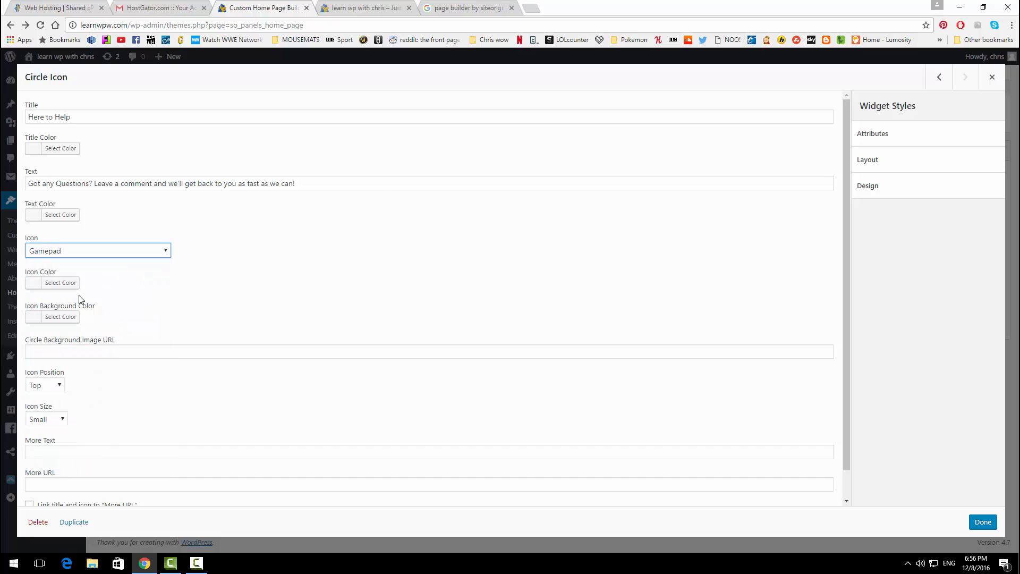
{"action": "scroll", "coordinate": [128, 412], "scroll_direction": "down", "scroll_amount": 2}
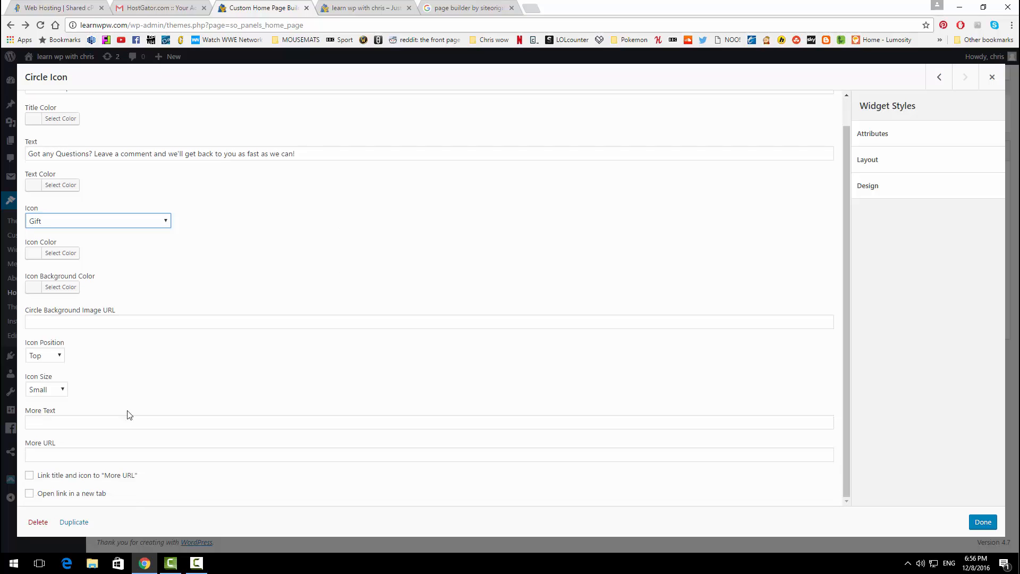
{"action": "left_click", "coordinate": [109, 423]}
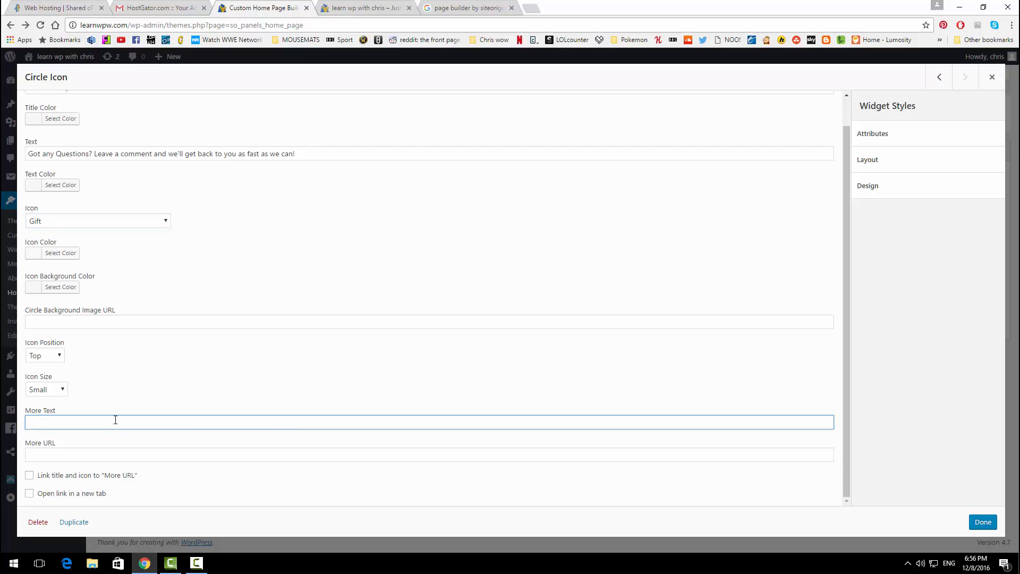
{"action": "type", "text": "Check out Our Services Page"}
{"action": "key", "text": "Tab"}
{"action": "type", "text": "/"}
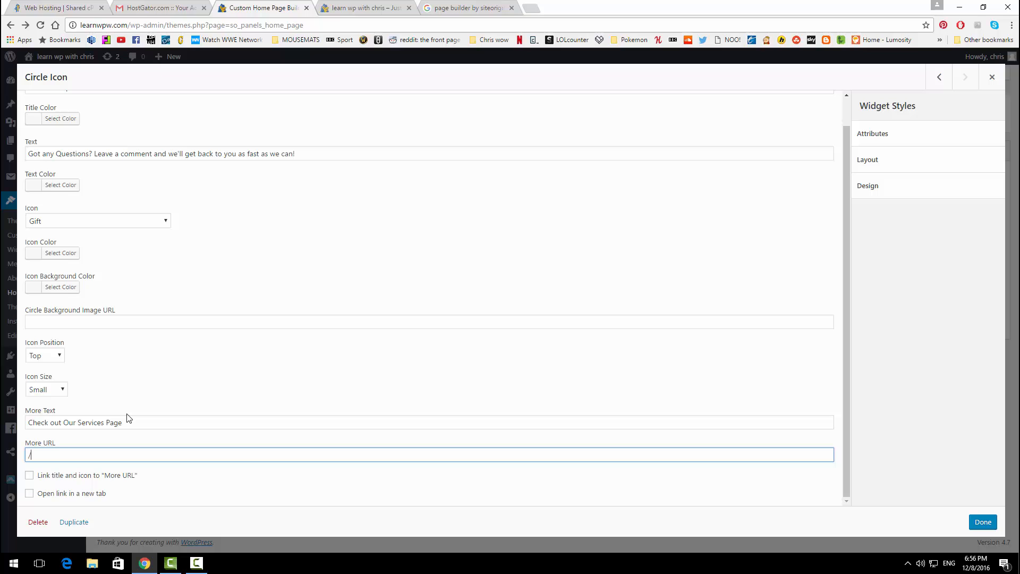
{"action": "type", "text": "services/"}
{"action": "left_click", "coordinate": [983, 522]}
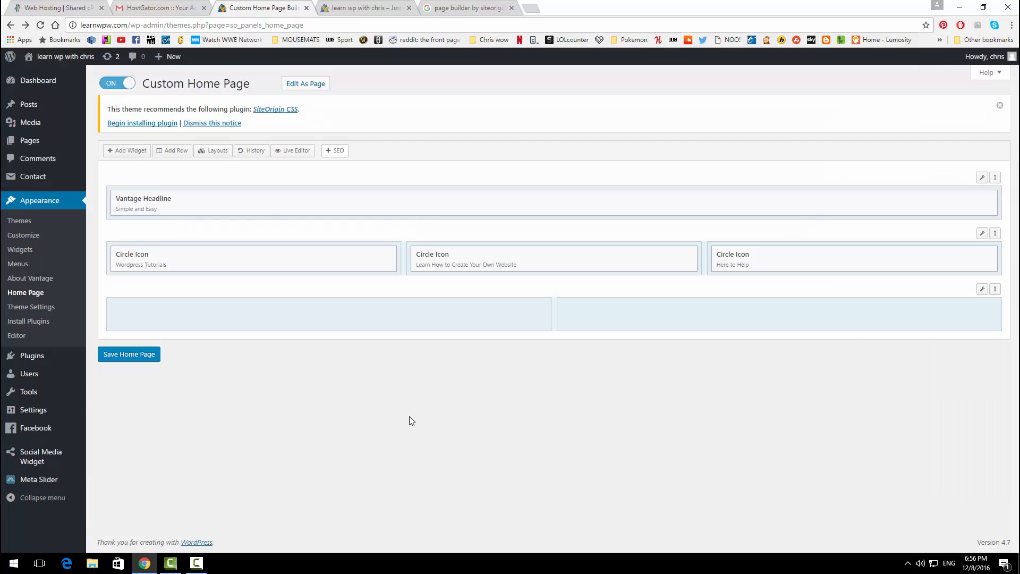
Step: Save the home page, reload the live site, and test the About and Services links
{"action": "left_click", "coordinate": [149, 358]}
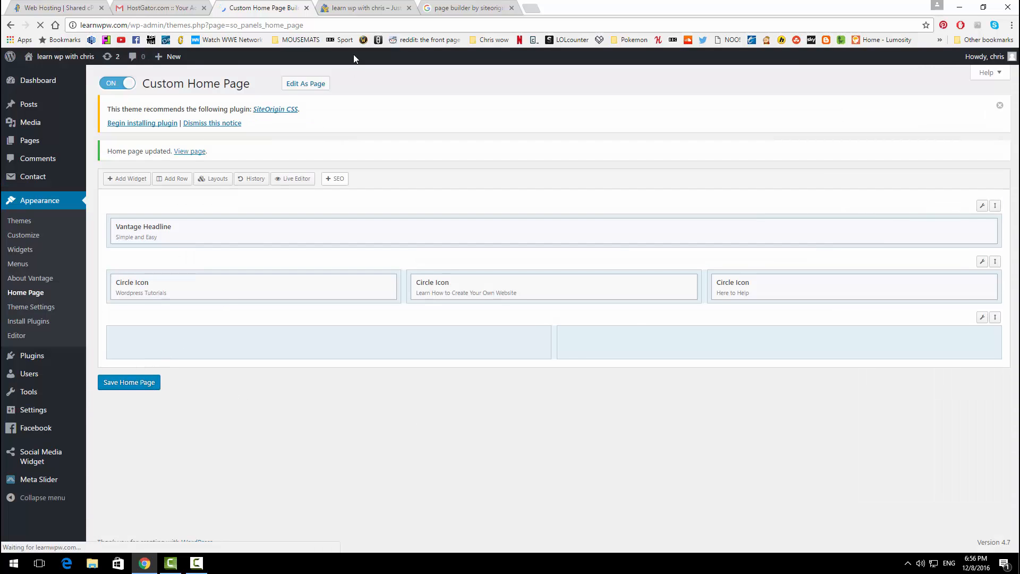
{"action": "left_click", "coordinate": [363, 8]}
{"action": "left_click", "coordinate": [40, 25]}
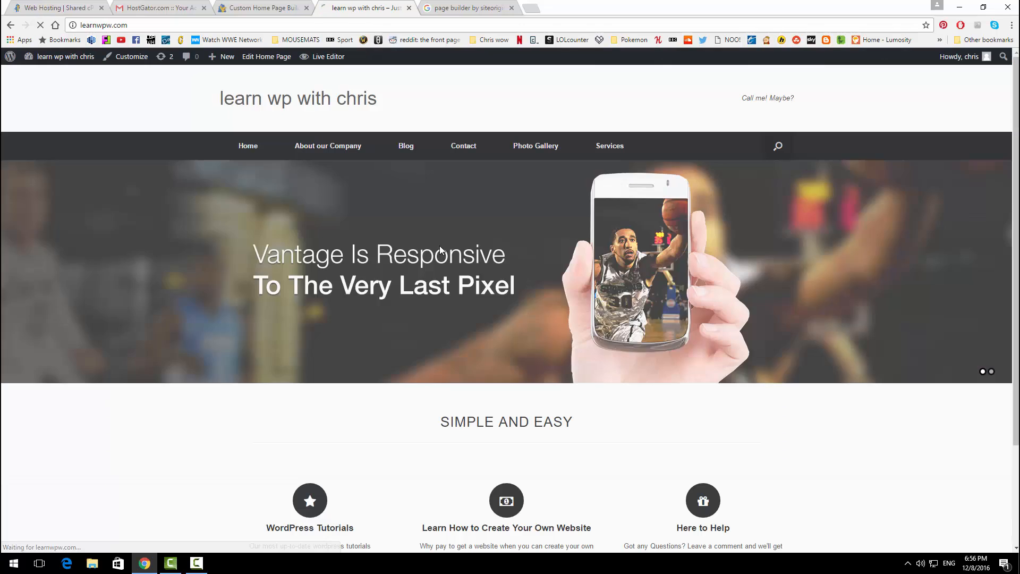
{"action": "scroll", "coordinate": [334, 337], "scroll_direction": "down", "scroll_amount": 2}
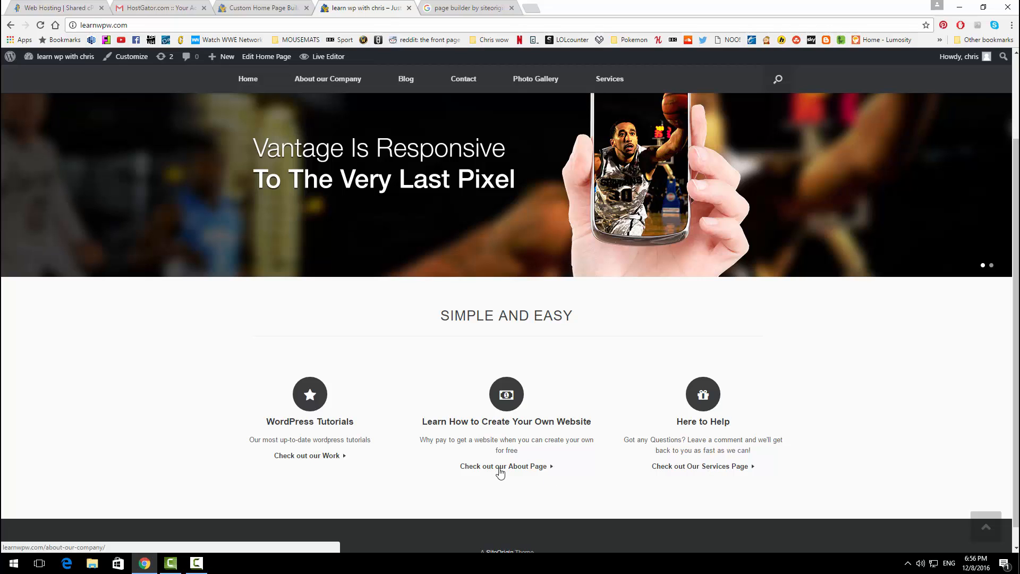
{"action": "left_click", "coordinate": [500, 467]}
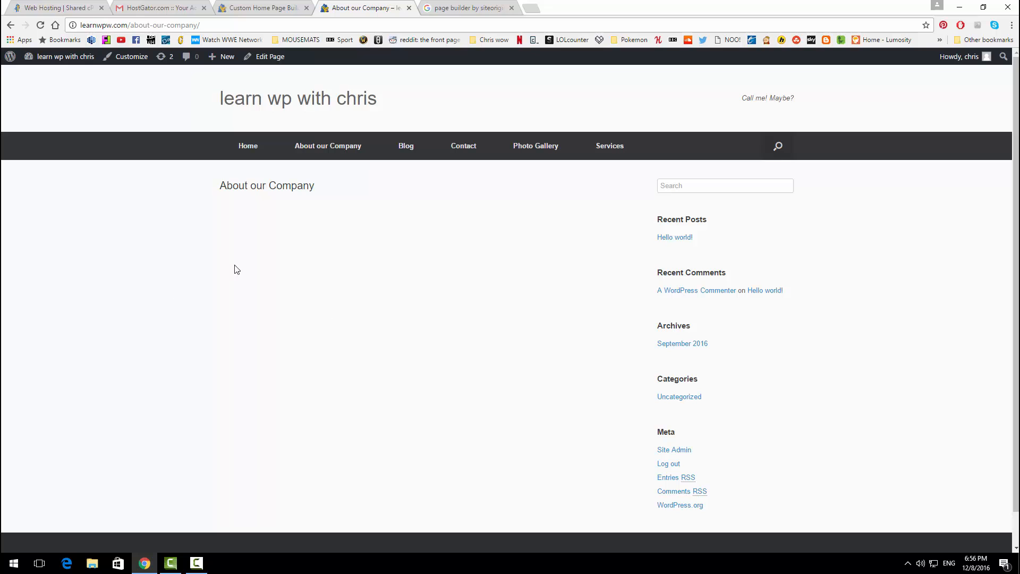
{"action": "left_click", "coordinate": [10, 25]}
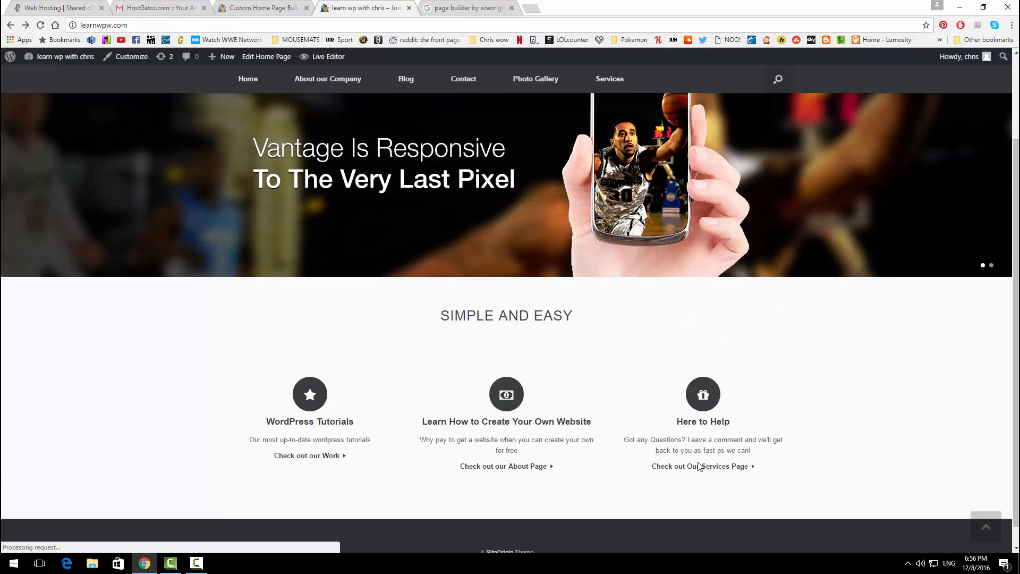
{"action": "middle_click", "coordinate": [699, 467]}
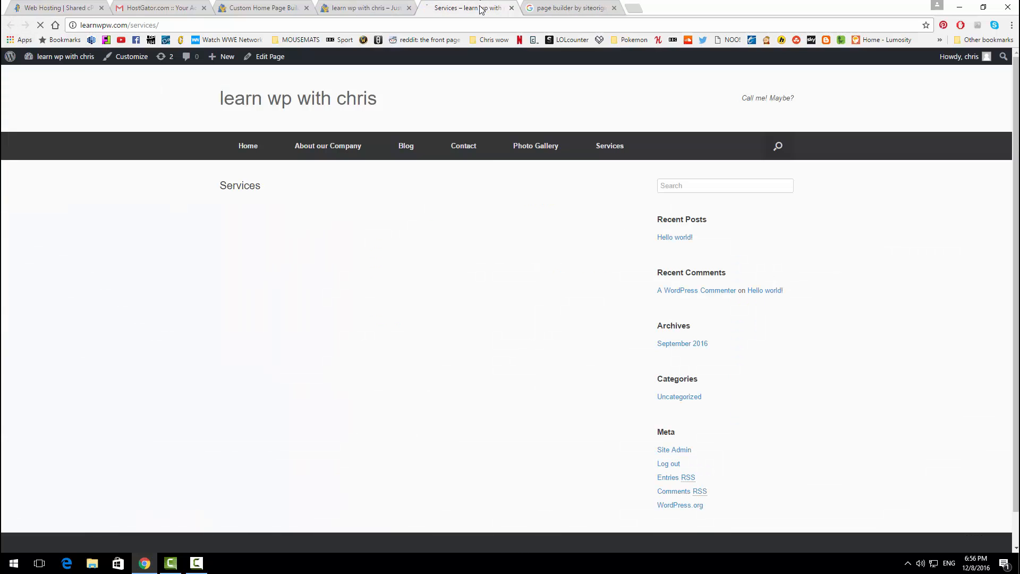
{"action": "left_click", "coordinate": [465, 8]}
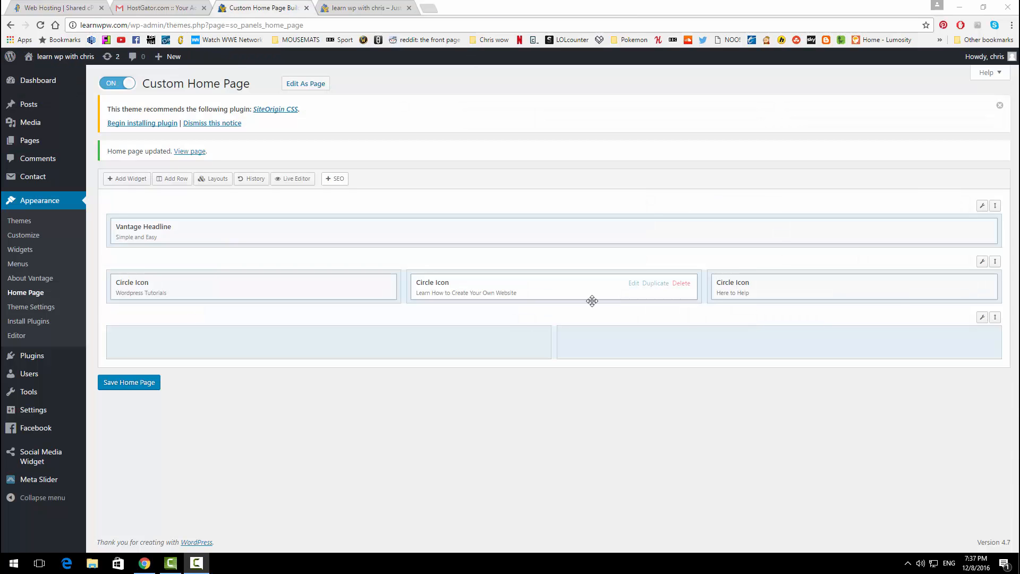
Step: Add a Text widget and a SiteOrigin Button widget to the bottom row's left cell
{"action": "left_click", "coordinate": [396, 332]}
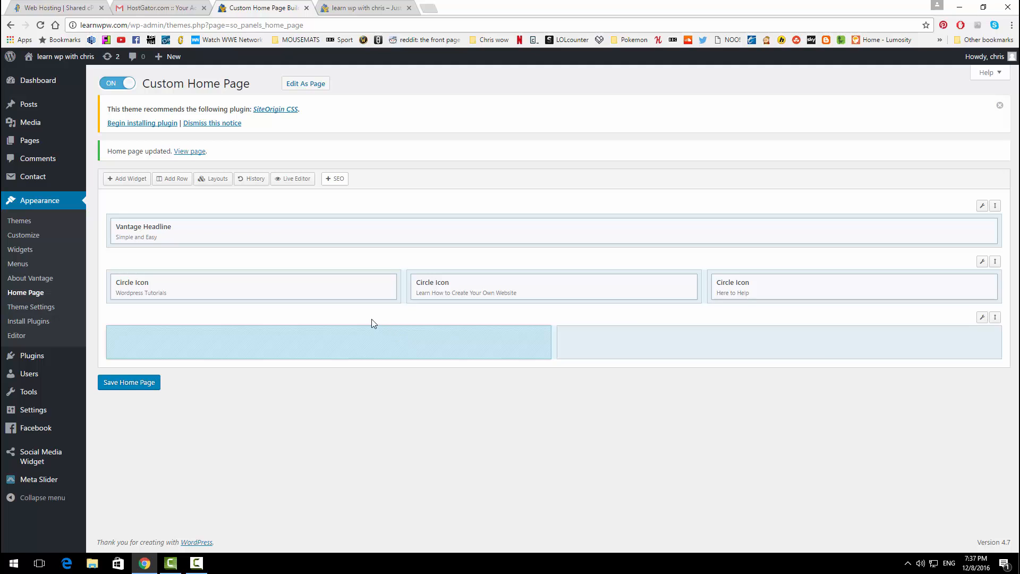
{"action": "left_click", "coordinate": [128, 179]}
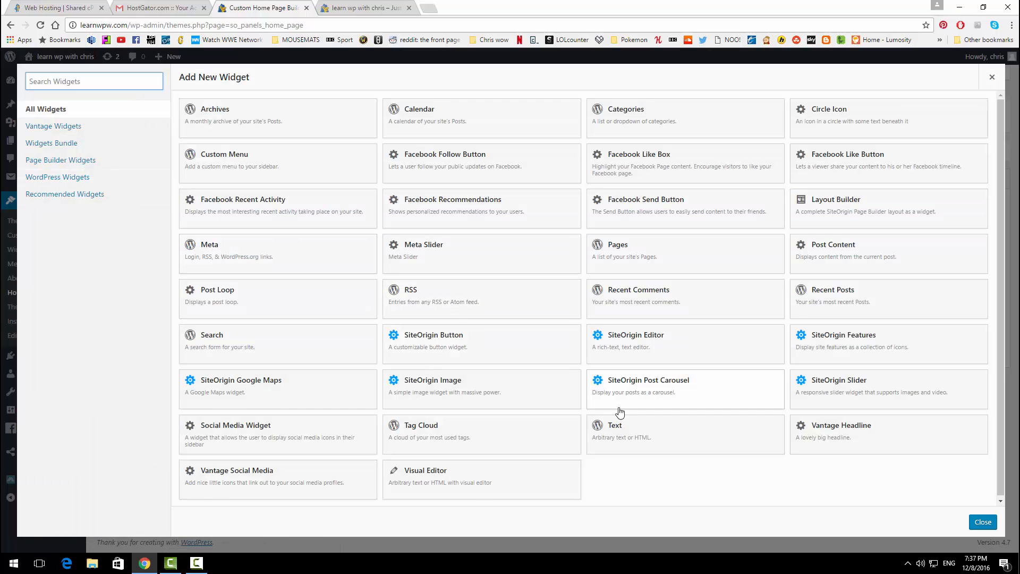
{"action": "left_click", "coordinate": [620, 431]}
{"action": "left_click", "coordinate": [131, 180]}
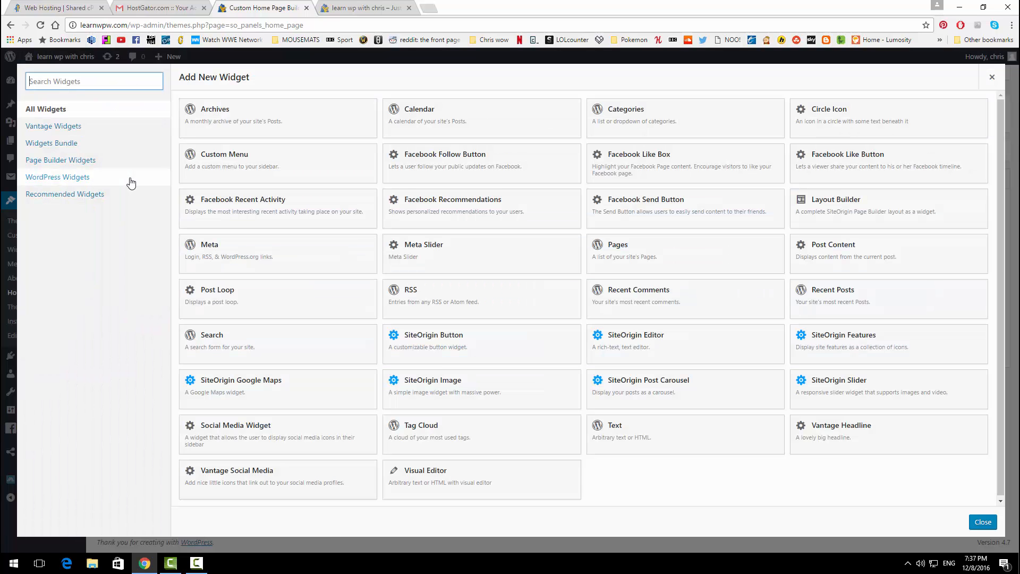
{"action": "left_click", "coordinate": [464, 338]}
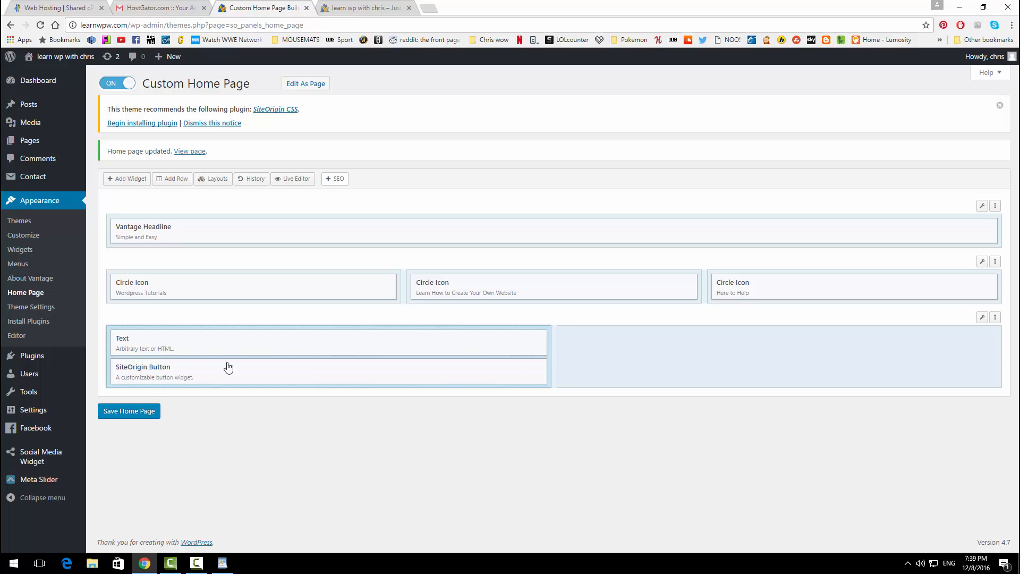
Step: Title the Text widget 'Determination is key to success', paste placeholder paragraphs, and enable automatic paragraphs
{"action": "mouse_move", "coordinate": [291, 349]}
{"action": "left_click", "coordinate": [483, 340]}
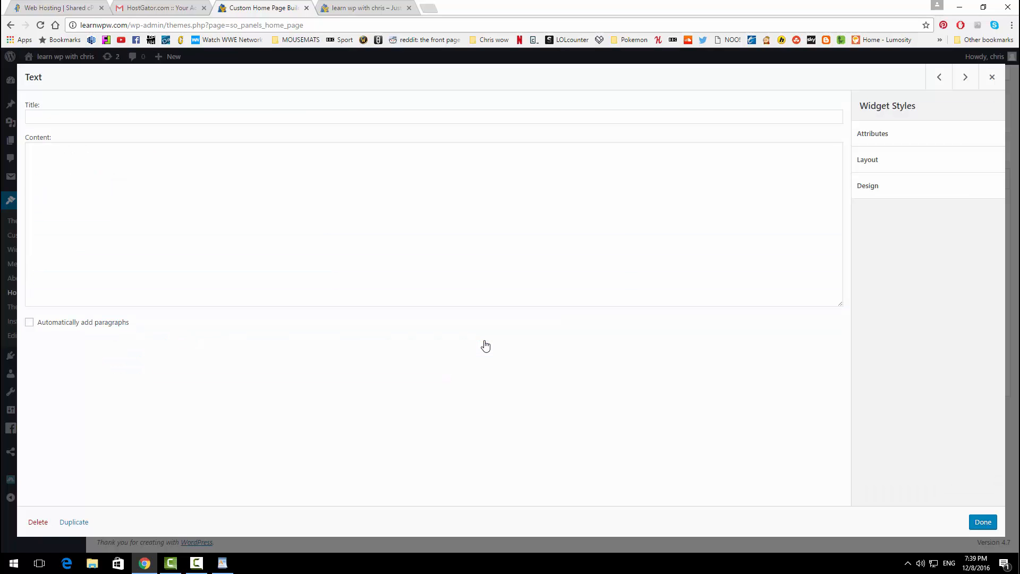
{"action": "left_click", "coordinate": [125, 116]}
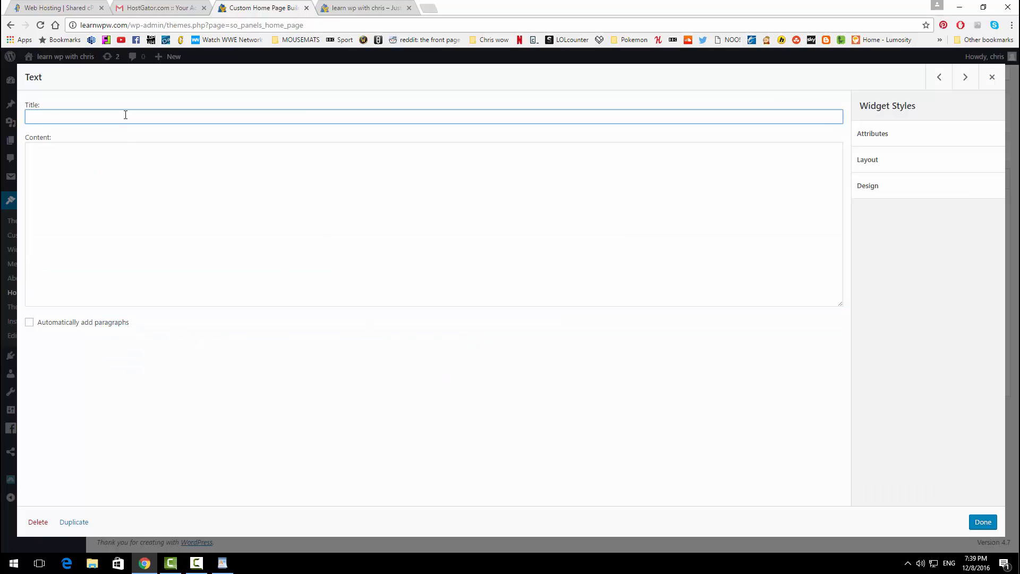
{"action": "type", "text": "Determination is key to success"}
{"action": "left_click", "coordinate": [88, 160]}
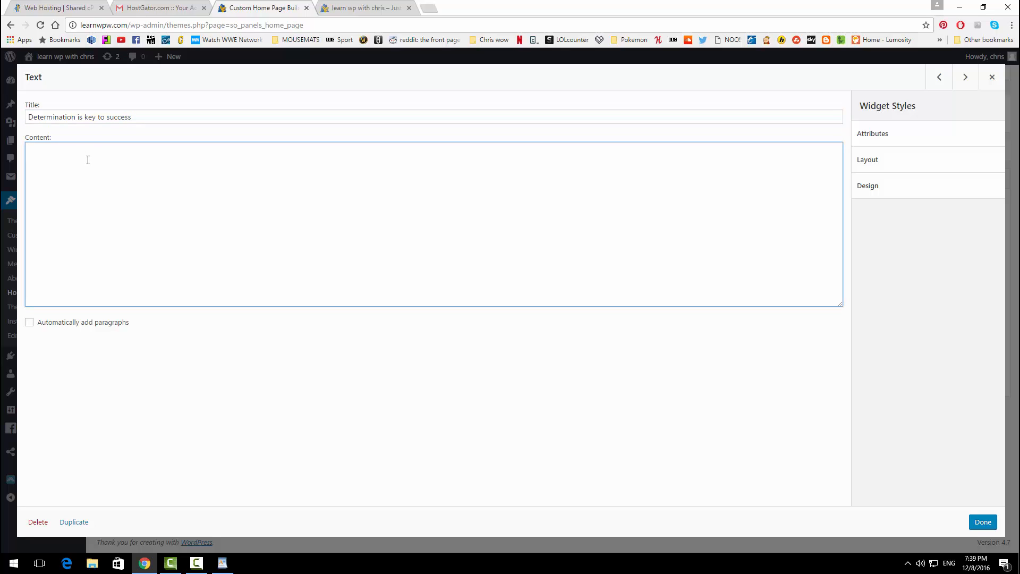
{"action": "type", "text": "Lorem ipsum dolor sit amet, consectetuer adipiscing elit. Aenean commodo ligula eget dolor. Aenean massa. Cum sociis natoque penatibus et magnis dis parturient montes, nascetur ridiculus mus. Donec quam felis, ultricies nec, pellentesque eu, pretium quis, sem. Nulla consequat massa quis enim. Donec pede justo, fringilla vel, aliquet nec, vulputate eget, arcu. In enim justo, rhoncus ut, imperdiet a, venenatis vitae, justo. Nullam dictum felis eu pede mollis pretium.   Integer tincidunt. Cras dapibus. Vivamus elementum semper nisi. Aenean vulputate eleifend tellus. Aenean leo ligula, porttitor eu, consequat vitae, eleifend ac, enim. Aliquam lorem ante, dapibus in, viverra quis, feugiat a, tellus. Phasellus viverra nulla ut metus varius laoreet. Quisque rutrum. Aenean imperdiet. Etiam ultricies nisi vel augue. Curabitur ullamcorper ultricies nisi."}
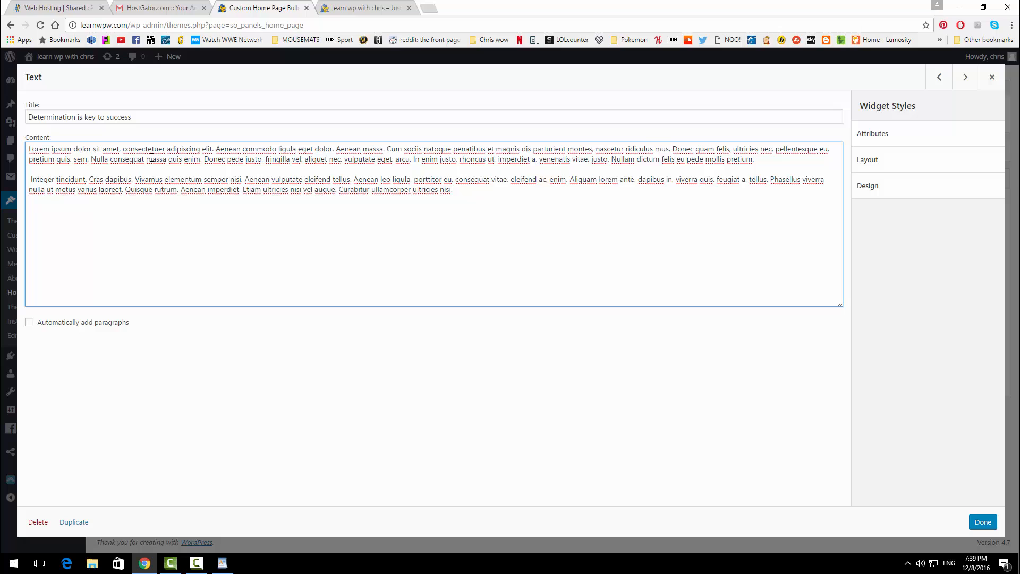
{"action": "left_click", "coordinate": [30, 325]}
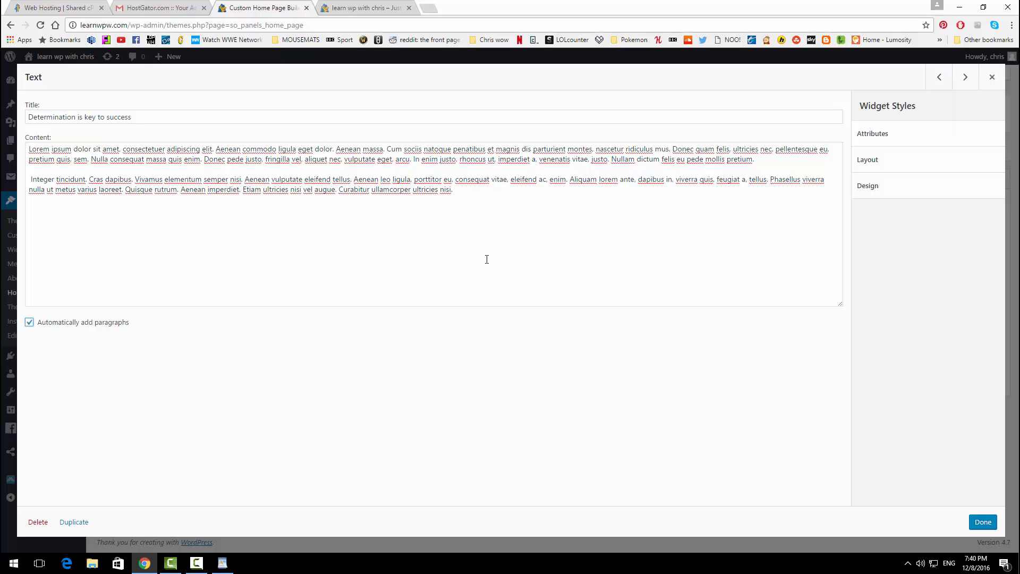
{"action": "left_click", "coordinate": [973, 522]}
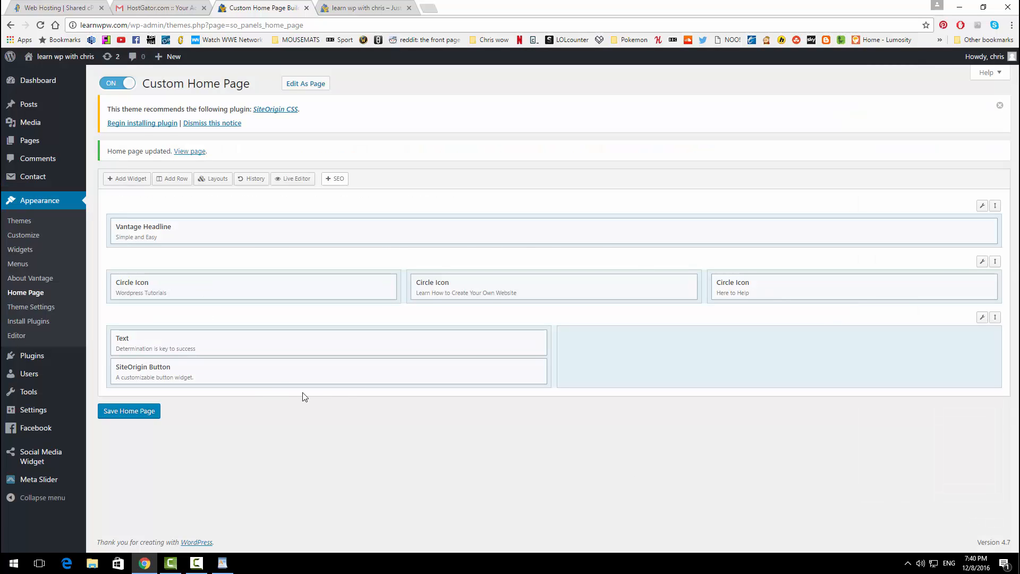
Step: Label the button 'Learn More About Us' and point it to /services/
{"action": "left_click", "coordinate": [481, 371]}
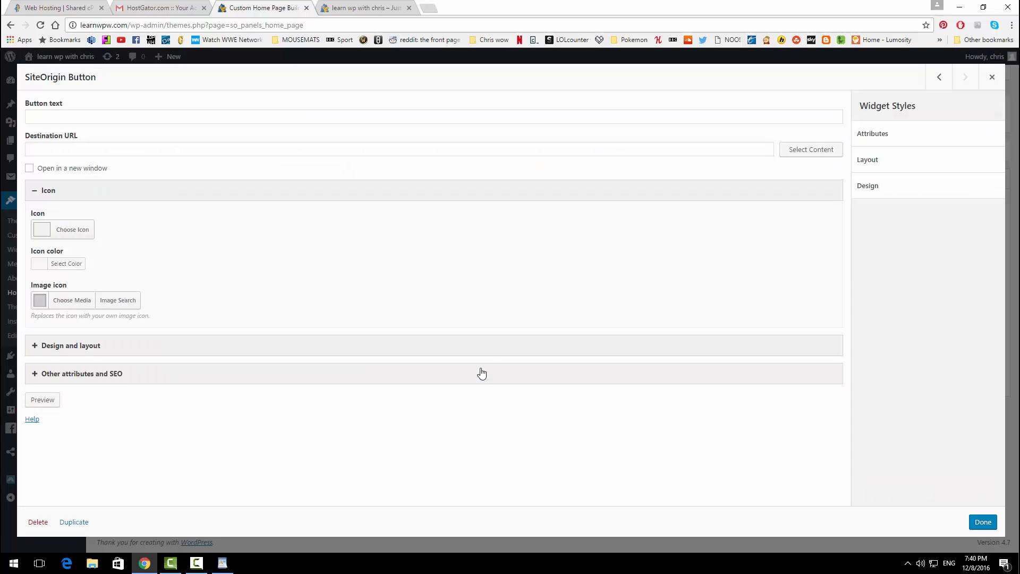
{"action": "left_click", "coordinate": [148, 117]}
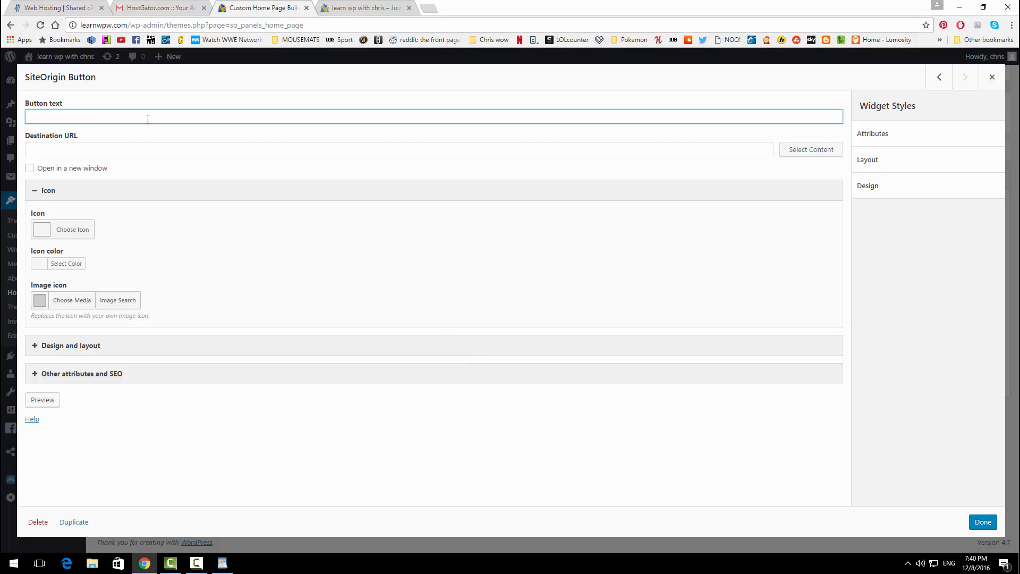
{"action": "type", "text": "Learn More About Us"}
{"action": "left_click", "coordinate": [87, 150]}
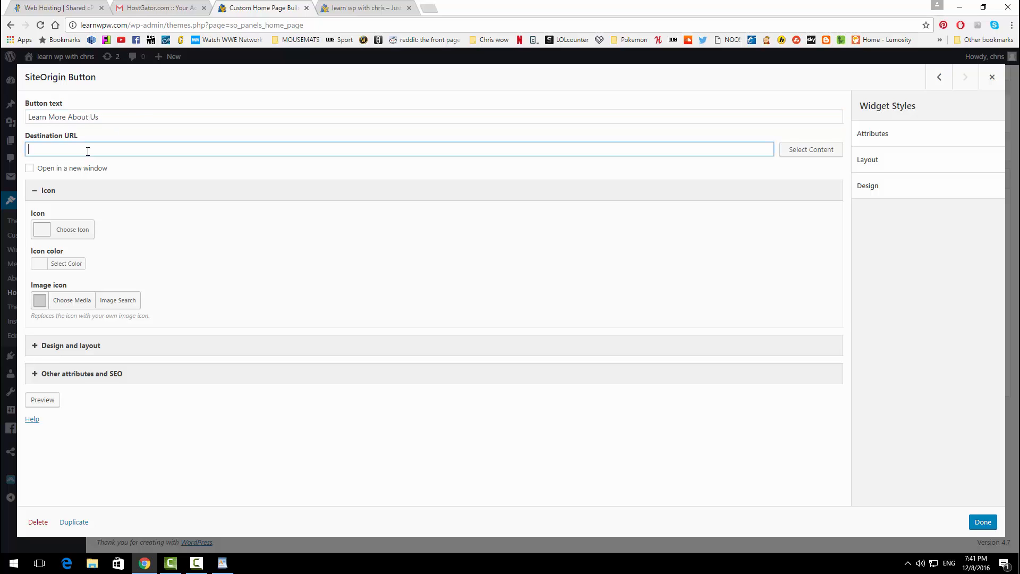
{"action": "type", "text": "/services/"}
{"action": "left_click", "coordinate": [148, 229]}
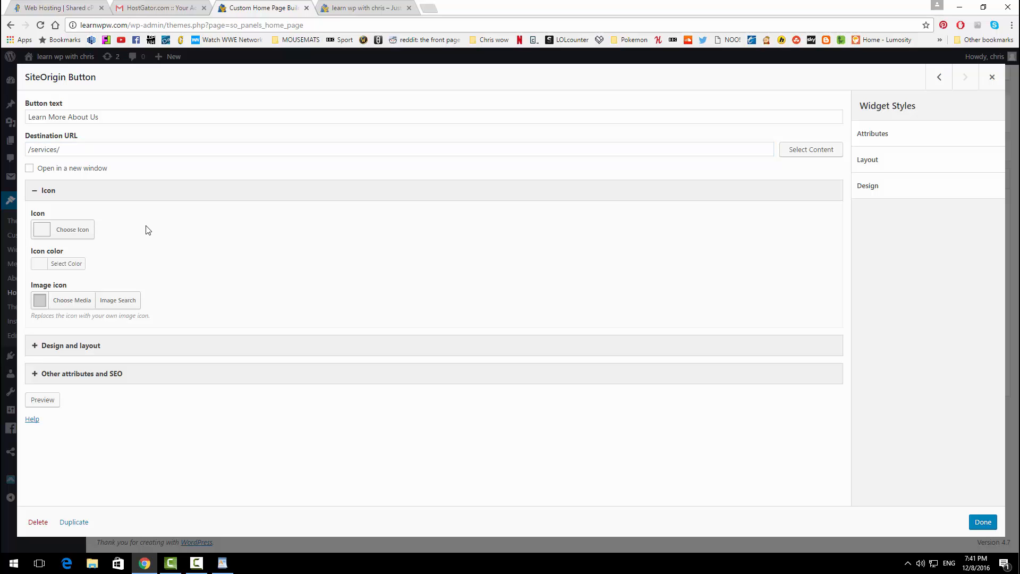
Step: Give the button a bright green right-chevron icon
{"action": "left_click", "coordinate": [80, 229]}
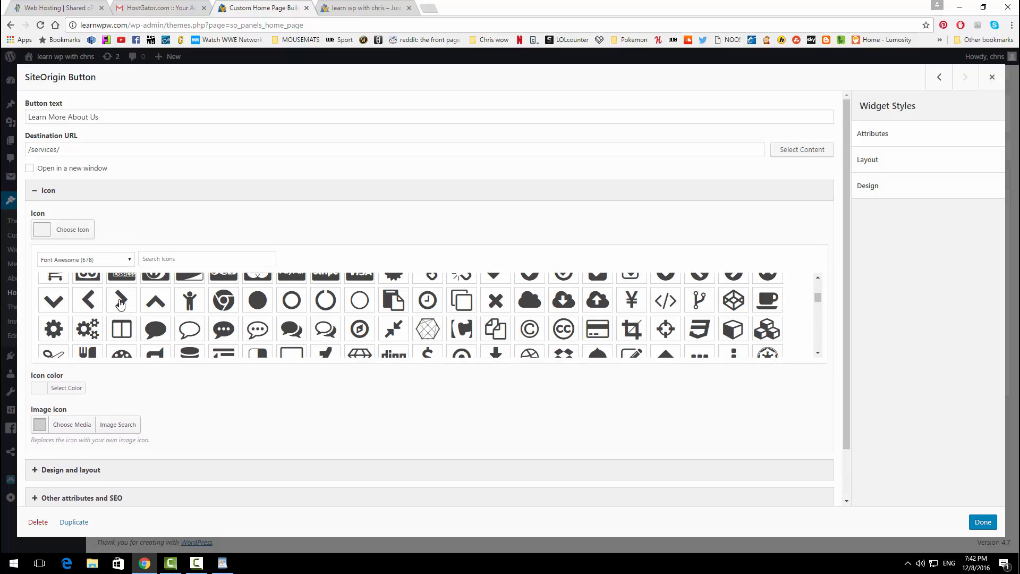
{"action": "left_click", "coordinate": [121, 302]}
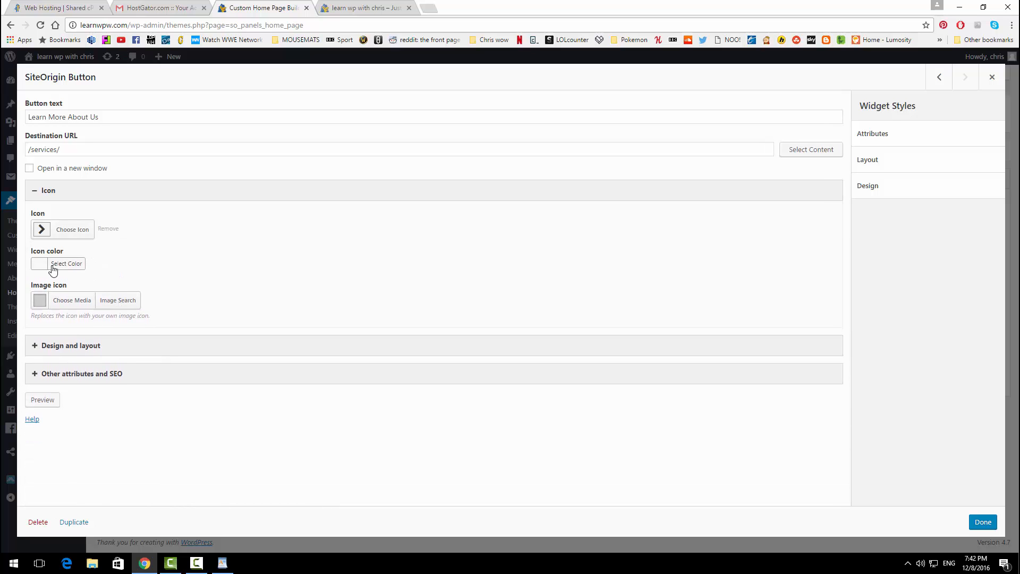
{"action": "left_click", "coordinate": [63, 265]}
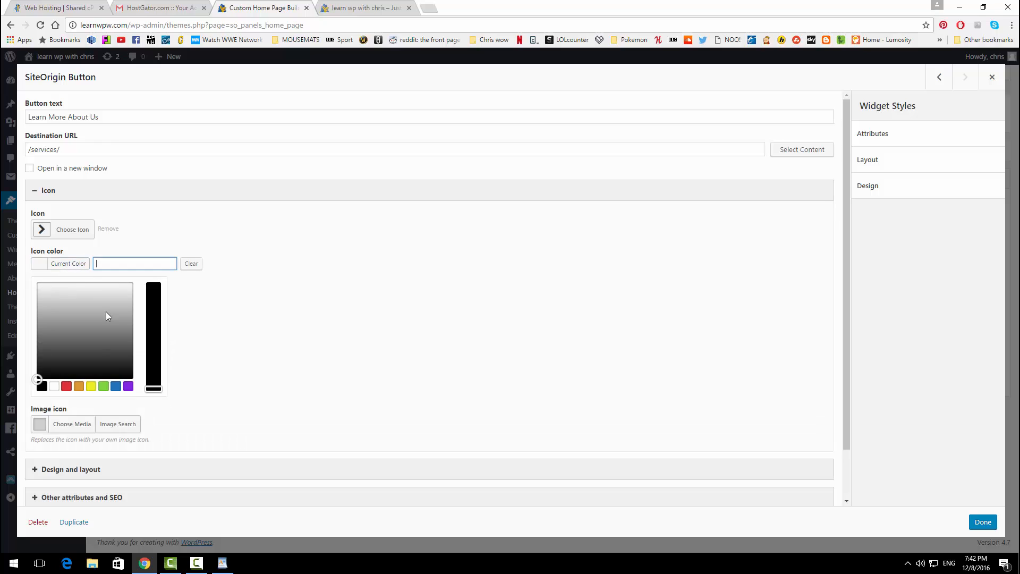
{"action": "left_click", "coordinate": [103, 387]}
{"action": "left_click_drag", "start_coordinate": [153, 319], "coordinate": [166, 302]}
{"action": "left_click", "coordinate": [214, 361]}
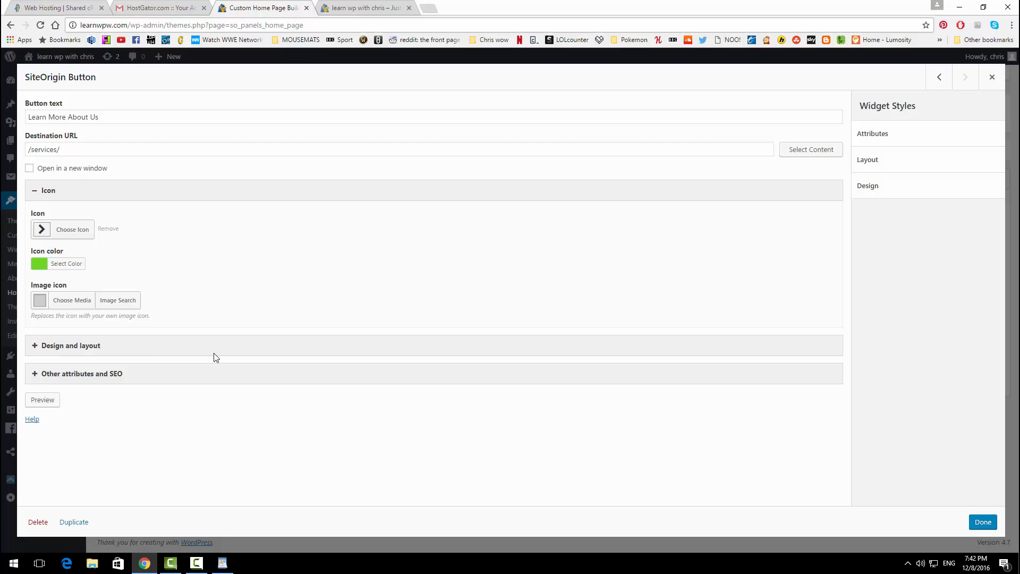
{"action": "left_click", "coordinate": [150, 348]}
{"action": "scroll", "coordinate": [224, 311], "scroll_direction": "down", "scroll_amount": 3}
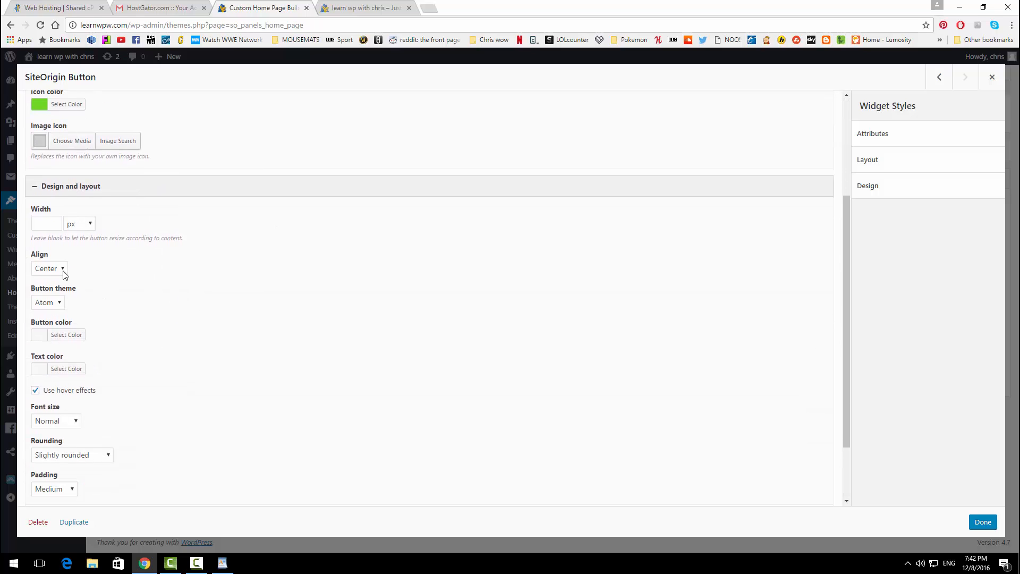
Step: Keep the button centred, switch it to the Flat style, and colour it blue (#4c89bf)
{"action": "left_click", "coordinate": [63, 271]}
{"action": "left_click", "coordinate": [59, 302]}
{"action": "left_click", "coordinate": [60, 304]}
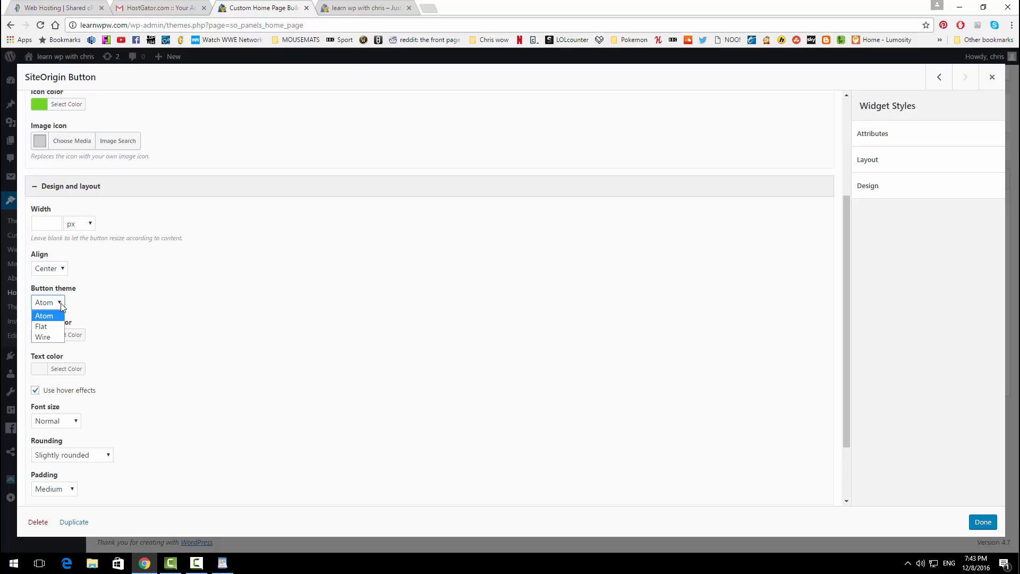
{"action": "left_click", "coordinate": [52, 326]}
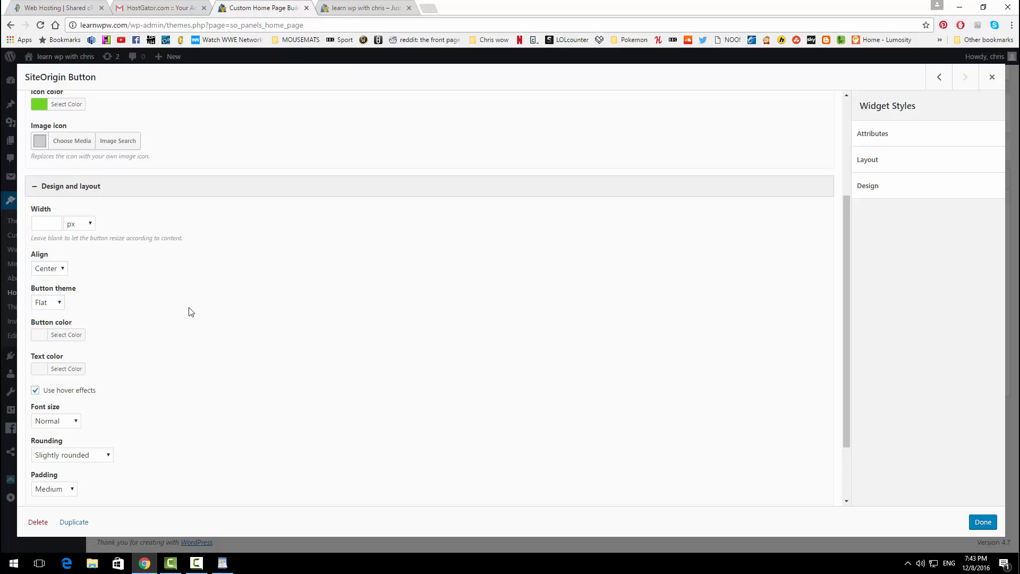
{"action": "left_click", "coordinate": [66, 335]}
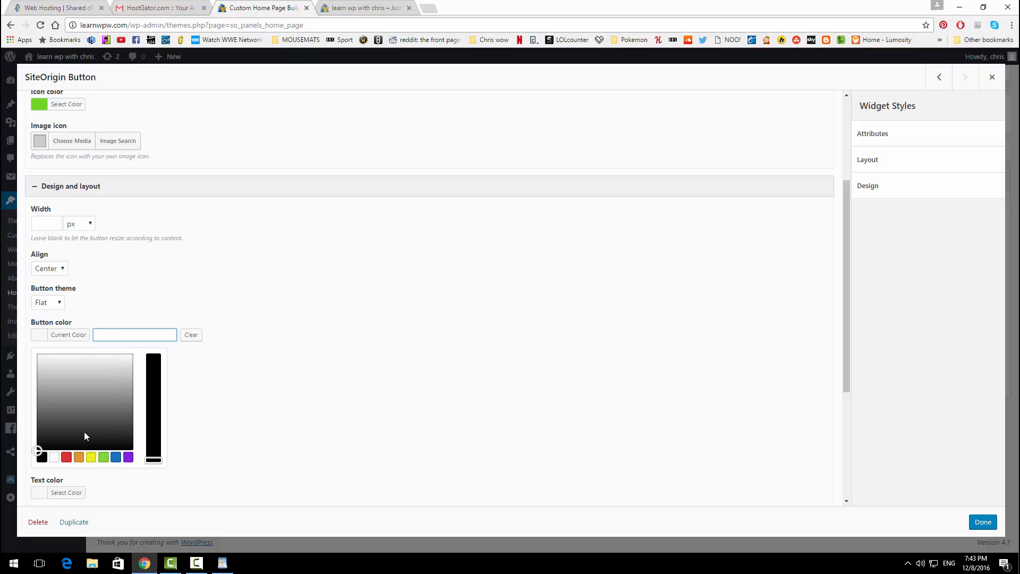
{"action": "left_click", "coordinate": [116, 457]}
{"action": "mouse_move", "coordinate": [148, 407]}
{"action": "left_mouse_down"}
{"action": "mouse_move", "coordinate": [152, 392]}
{"action": "mouse_move", "coordinate": [154, 402]}
{"action": "left_mouse_up"}
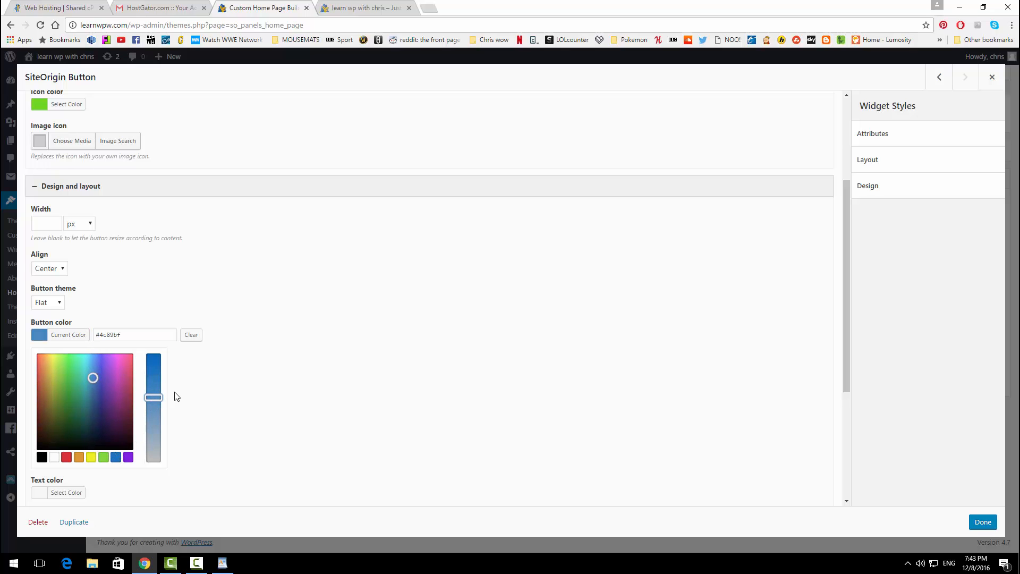
{"action": "left_click", "coordinate": [192, 412]}
Step: Set the button text to black and its corners to Very rounded
{"action": "left_click", "coordinate": [66, 369]}
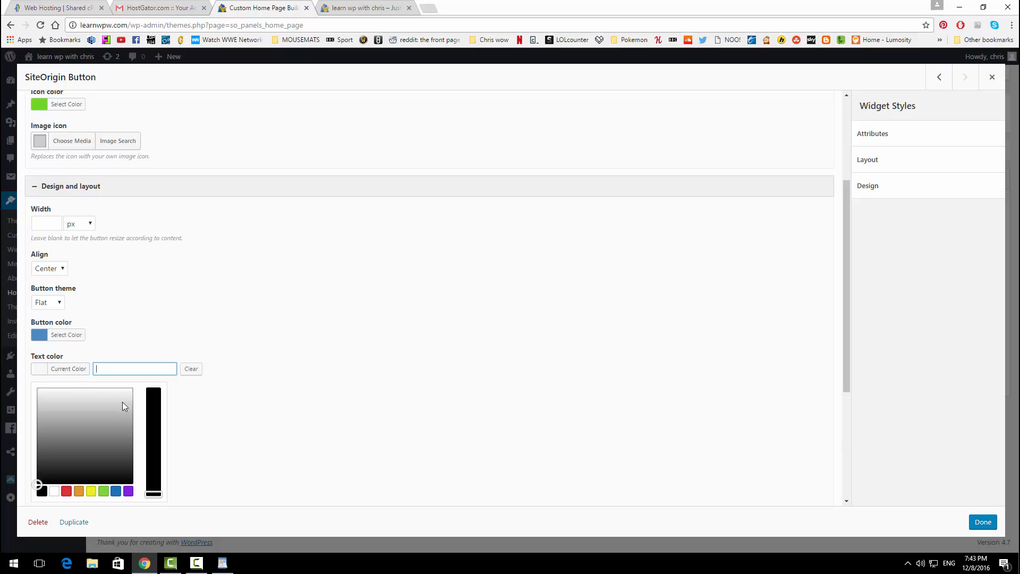
{"action": "left_click", "coordinate": [235, 407]}
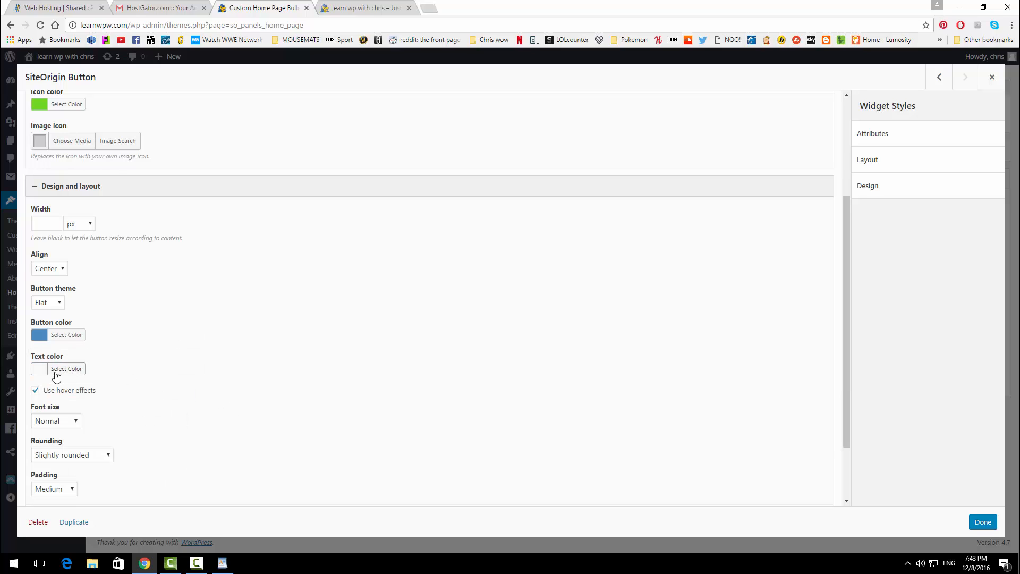
{"action": "left_click", "coordinate": [37, 371]}
{"action": "left_click", "coordinate": [260, 376]}
{"action": "left_click", "coordinate": [105, 458]}
{"action": "left_click", "coordinate": [89, 487]}
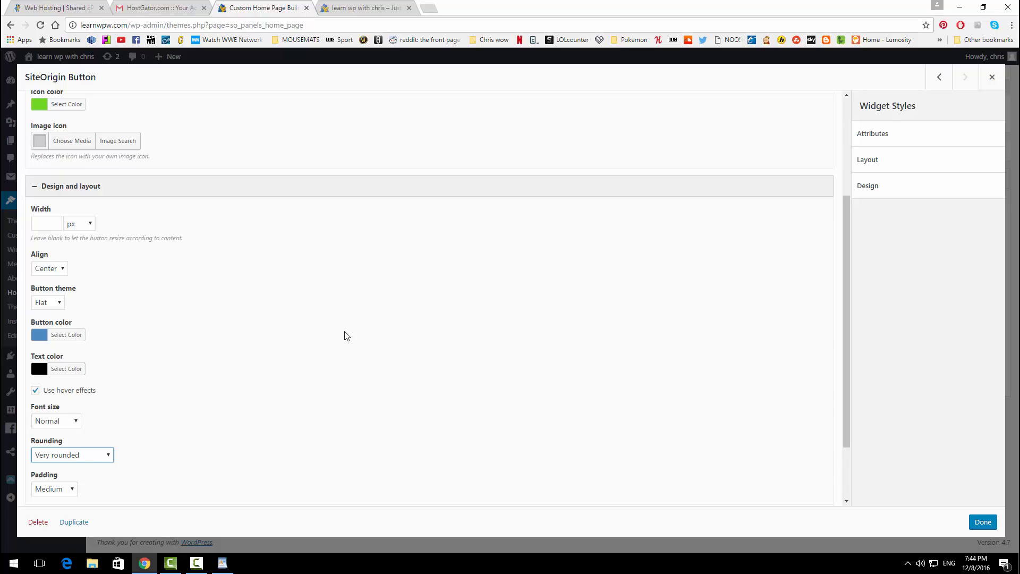
Step: Close the button editor, save the home page, and check the live Learn More About Us button
{"action": "left_click", "coordinate": [981, 522]}
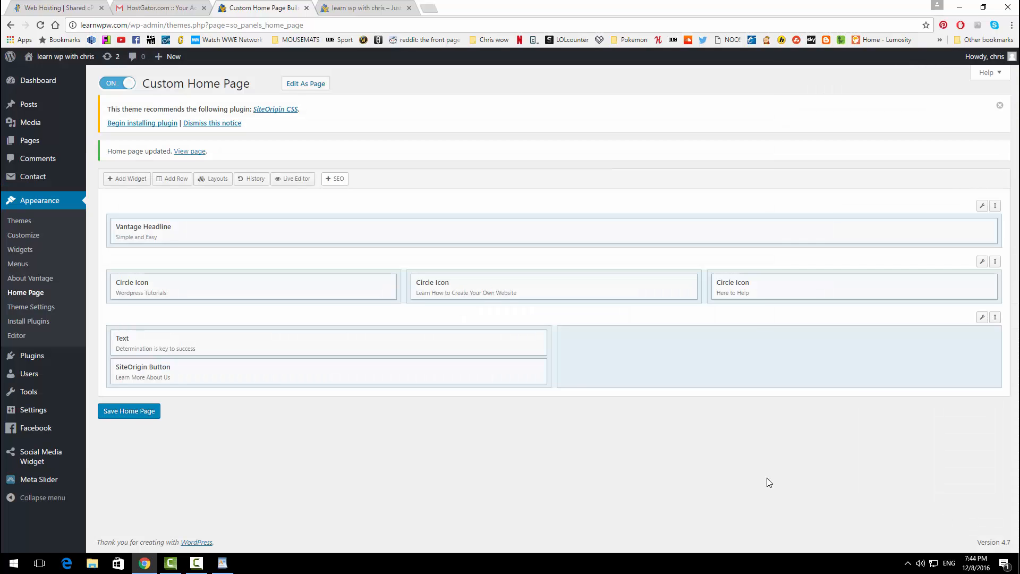
{"action": "left_click", "coordinate": [127, 411]}
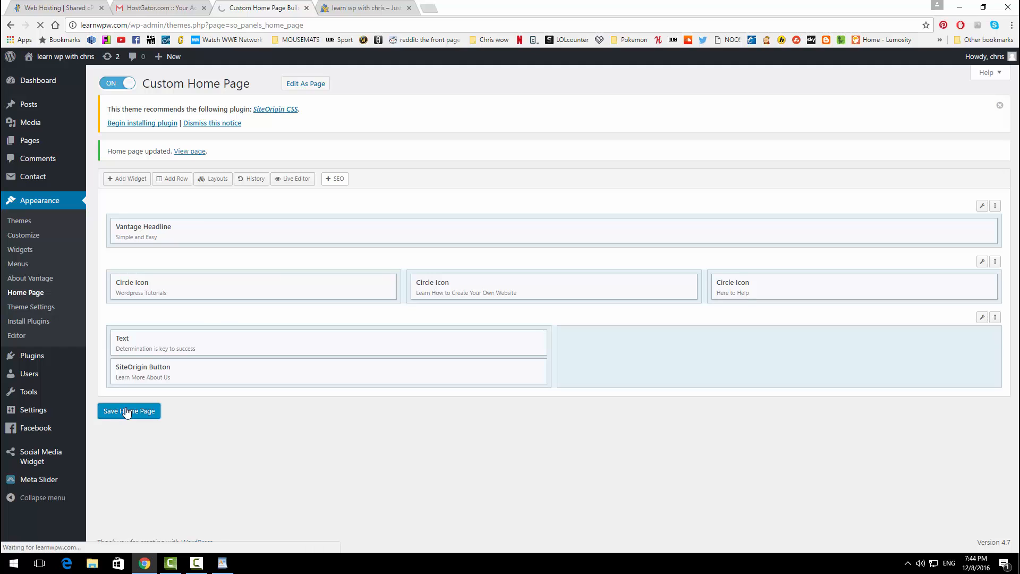
{"action": "left_click", "coordinate": [368, 5]}
{"action": "left_click", "coordinate": [38, 25]}
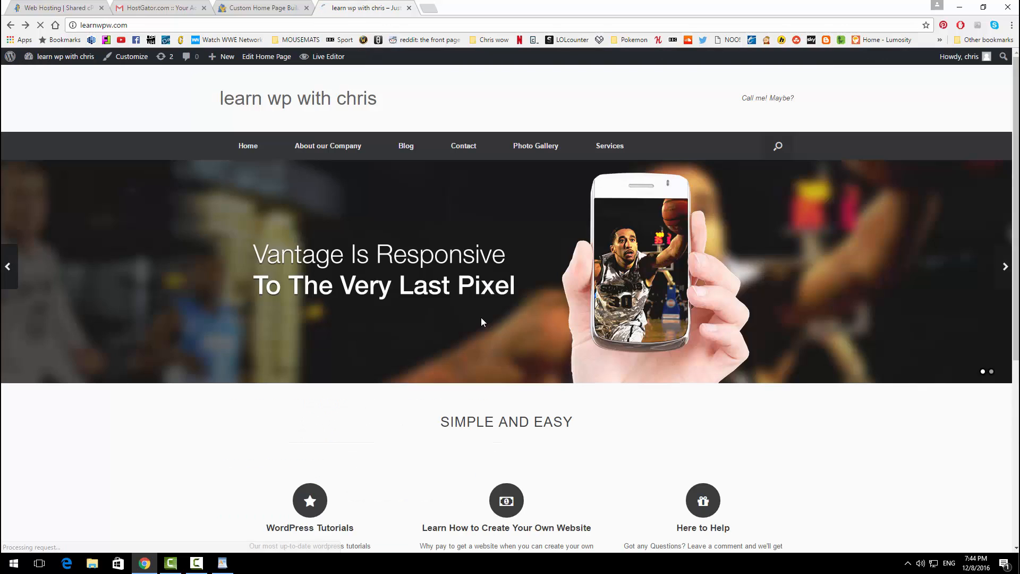
{"action": "scroll", "coordinate": [479, 319], "scroll_direction": "down", "scroll_amount": 6}
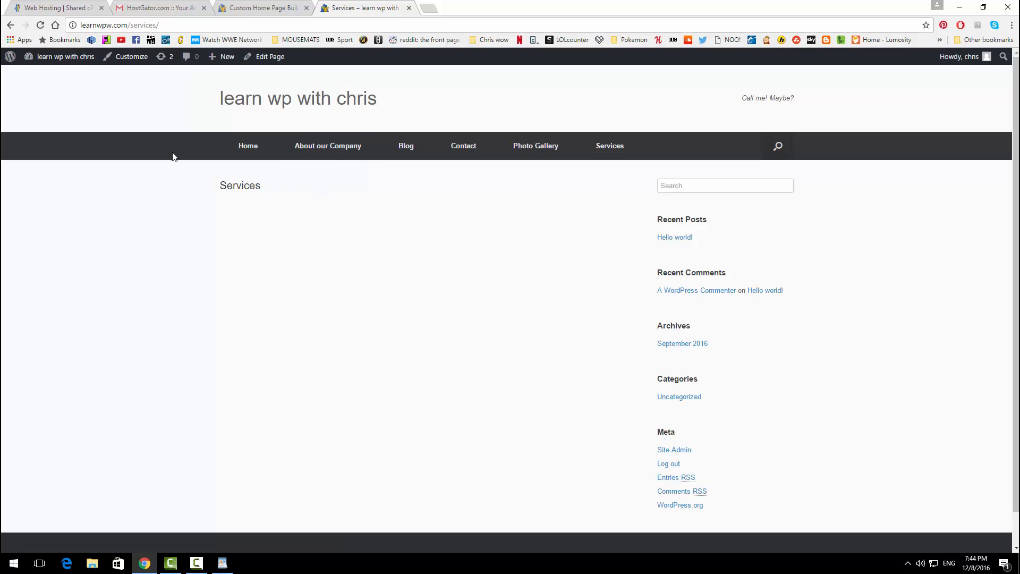
{"action": "left_click", "coordinate": [10, 25]}
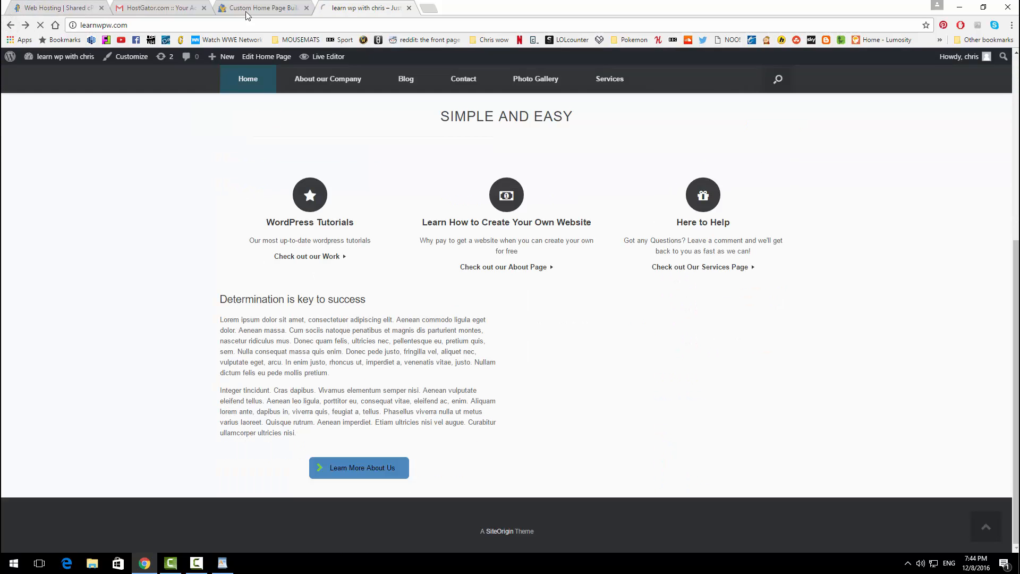
{"action": "left_click", "coordinate": [246, 8]}
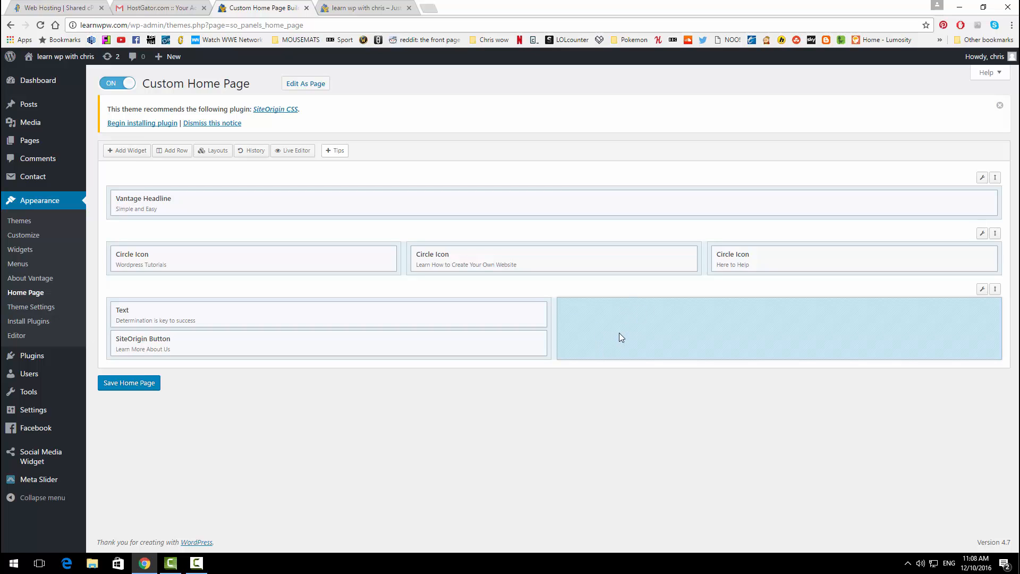
Step: Add a SiteOrigin Slider to the empty right cell with one frame holding a background video entry
{"action": "left_click", "coordinate": [132, 152]}
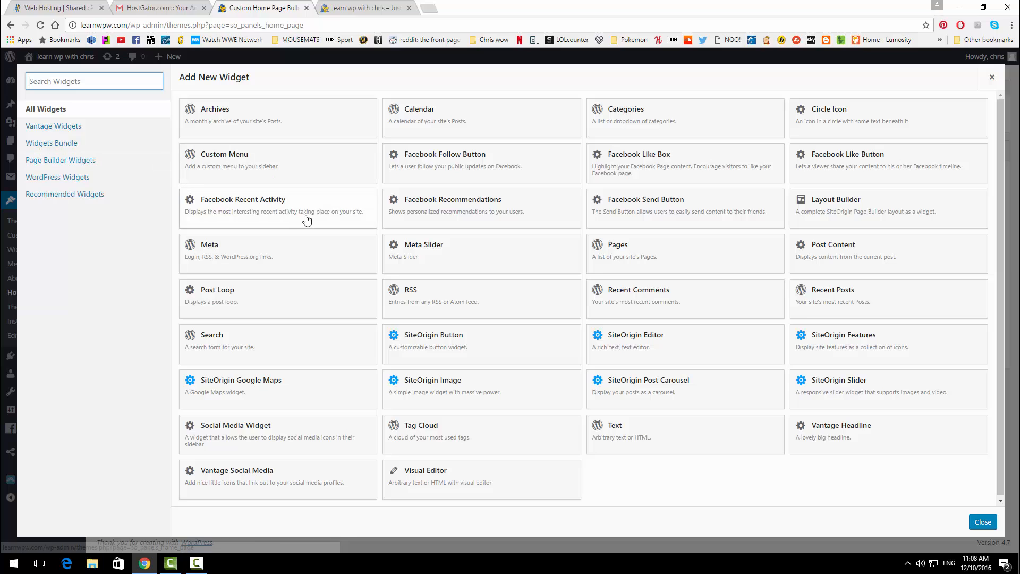
{"action": "left_click", "coordinate": [861, 389]}
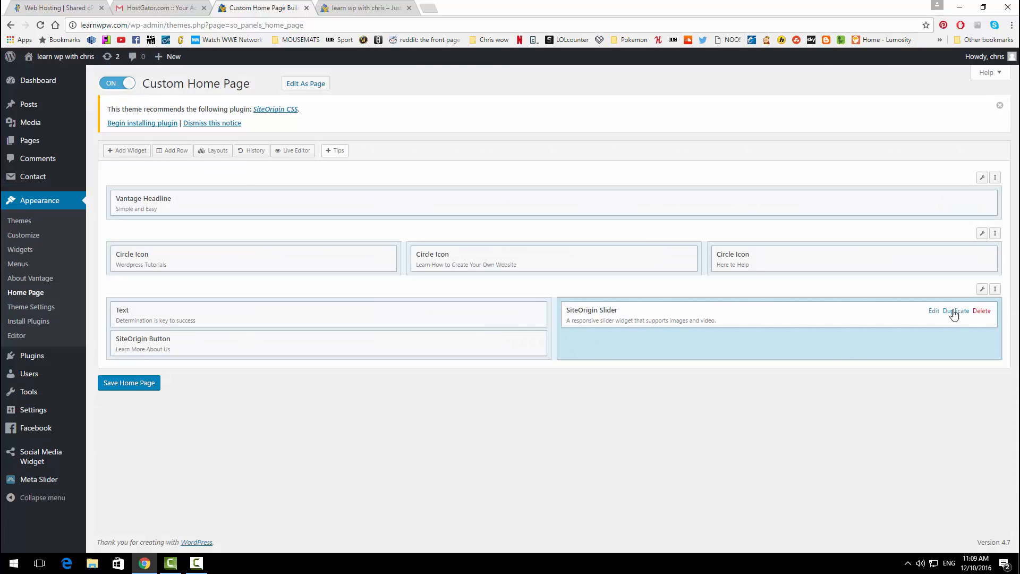
{"action": "left_click", "coordinate": [934, 312]}
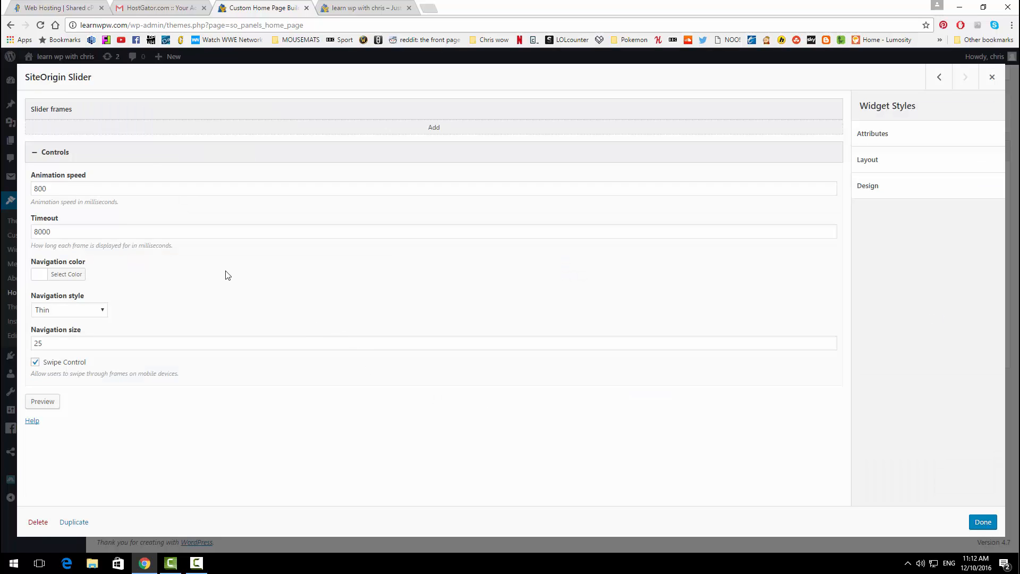
{"action": "left_click", "coordinate": [435, 128]}
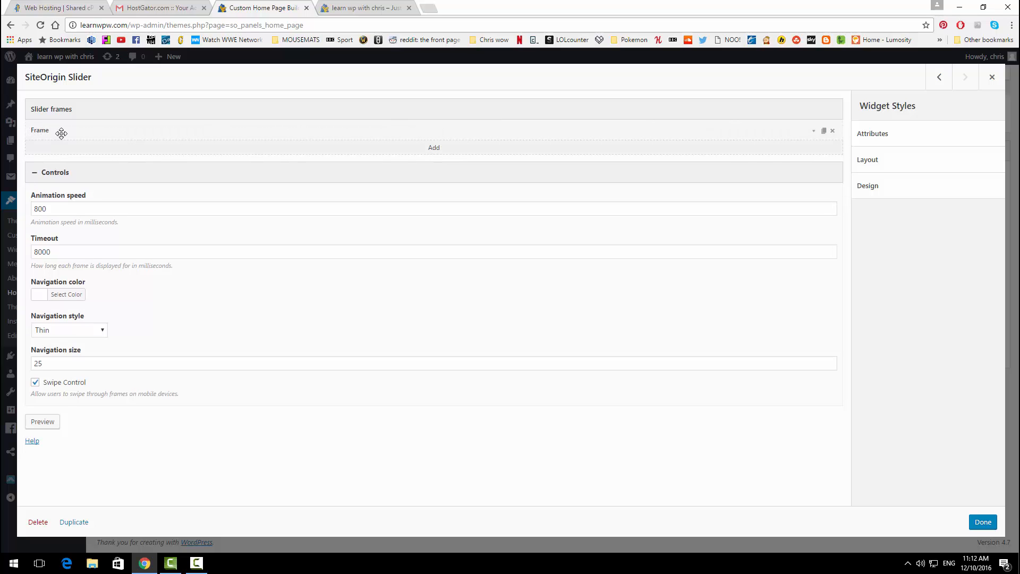
{"action": "left_click", "coordinate": [814, 133]}
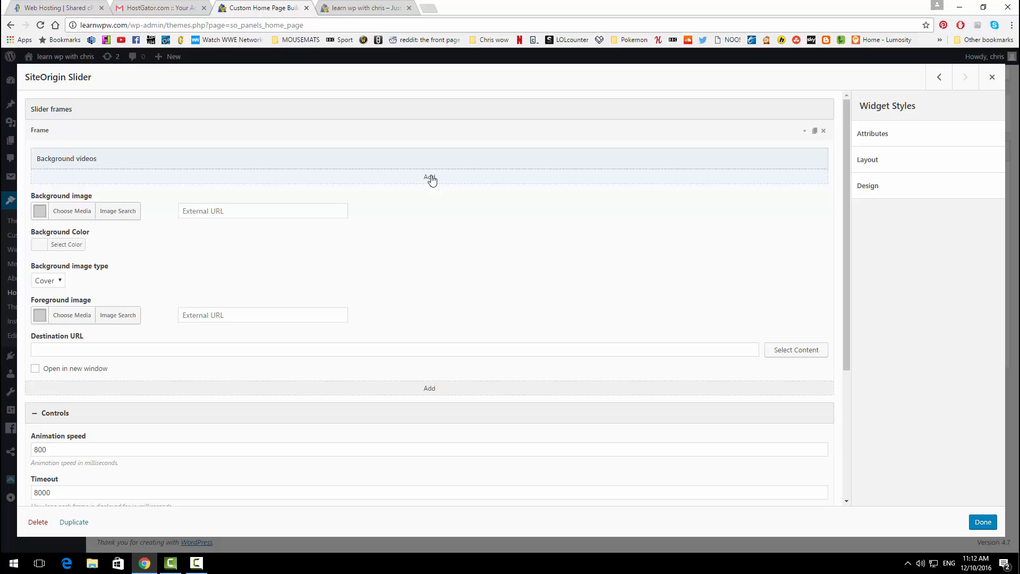
{"action": "left_click", "coordinate": [431, 177]}
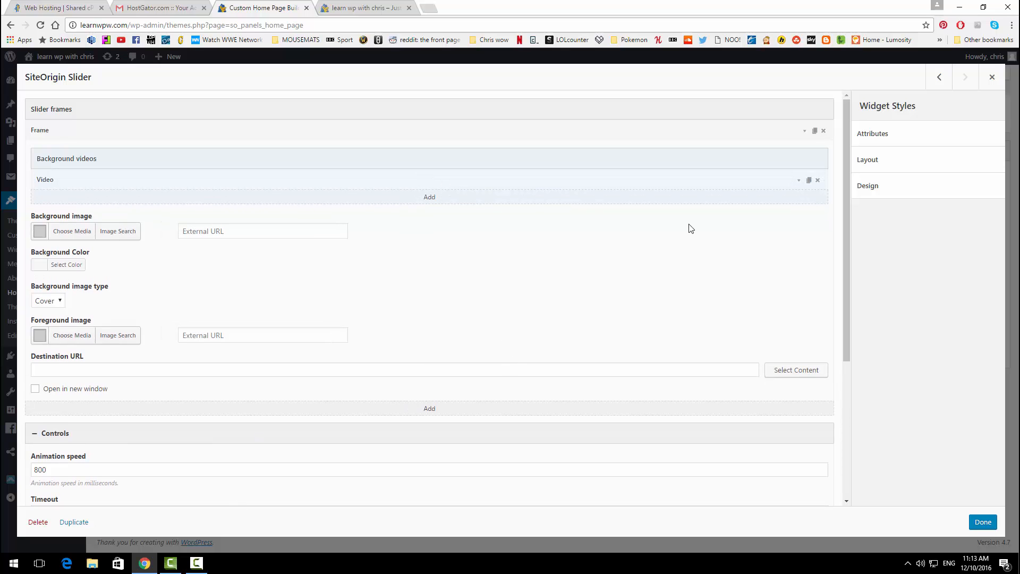
{"action": "left_click", "coordinate": [798, 181]}
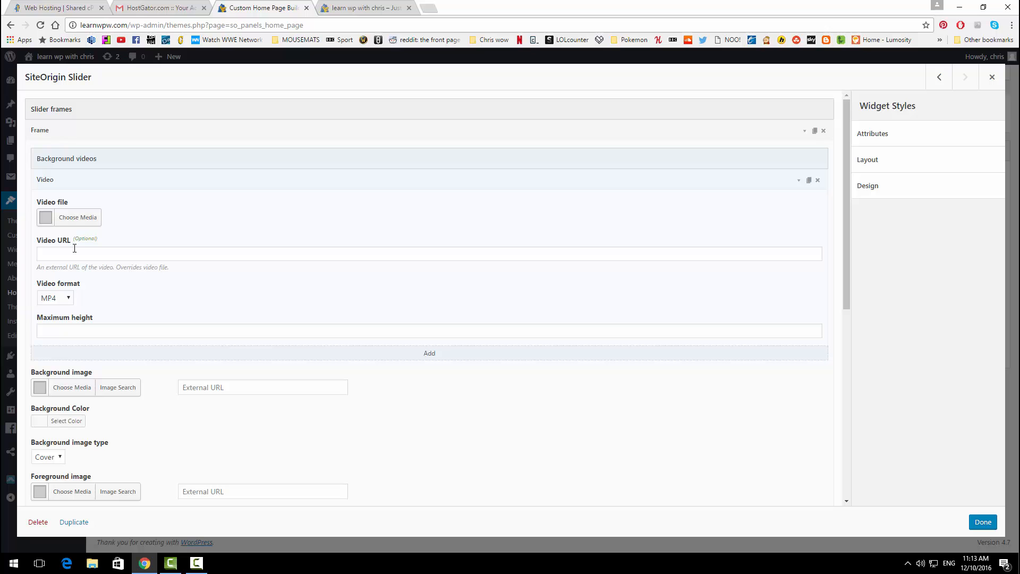
{"action": "left_click", "coordinate": [439, 4]}
Step: Search YouTube for 'mountain view', open the Mountains of Majesty video, then close its tab
{"action": "type", "text": "youtube"}
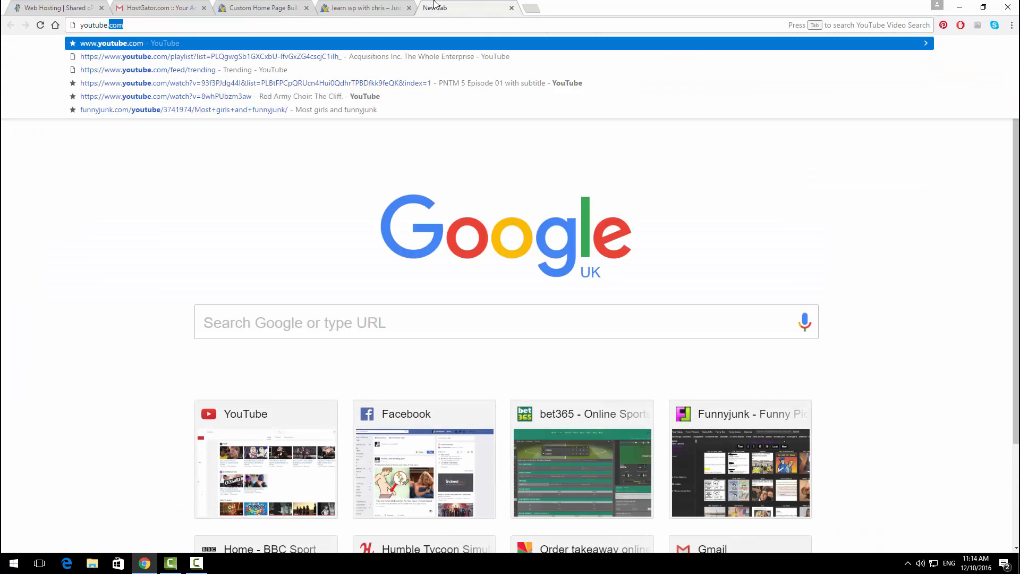
{"action": "key", "text": "Return"}
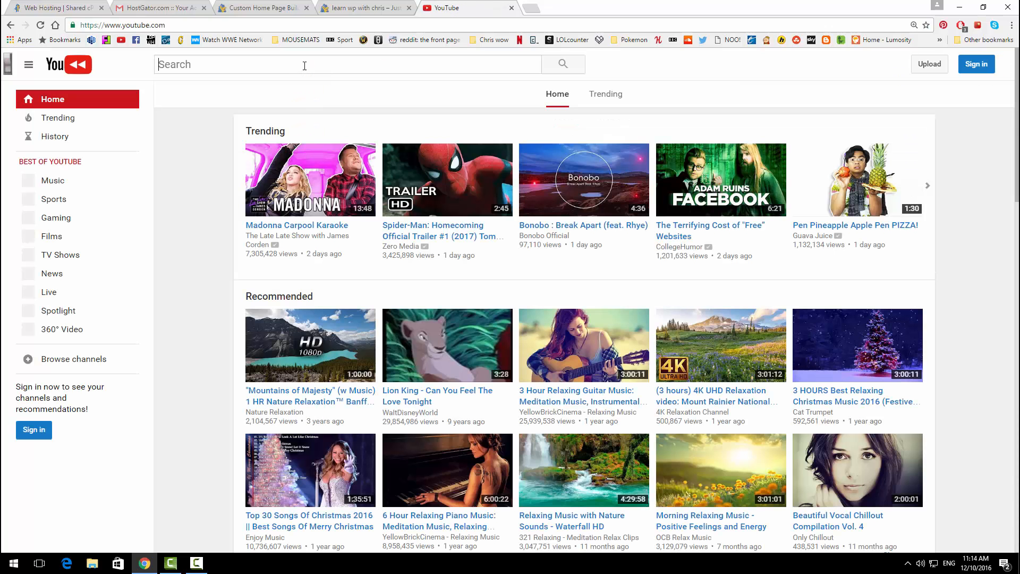
{"action": "type", "text": "mountain"}
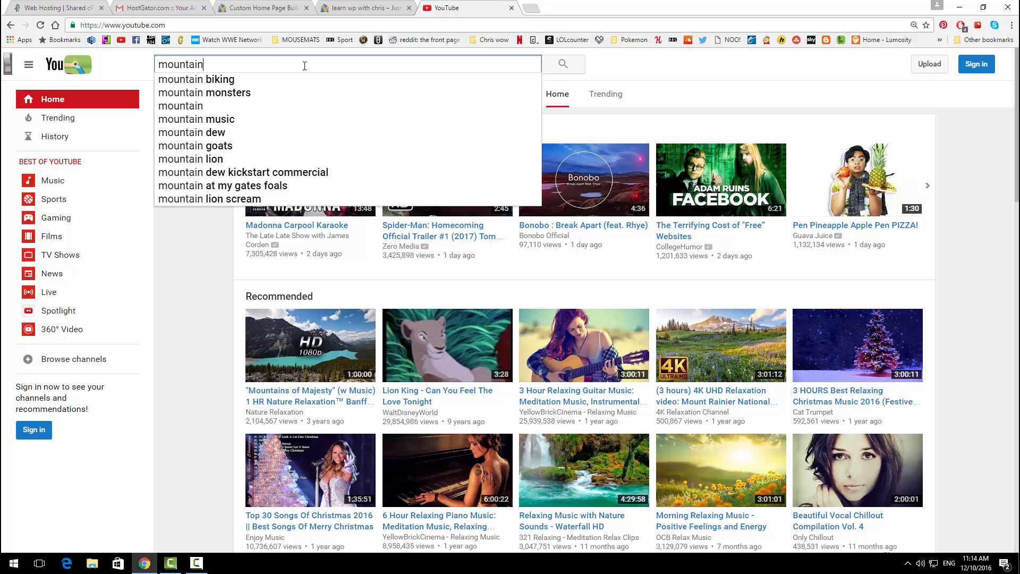
{"action": "type", "text": " view"}
{"action": "key", "text": "Return"}
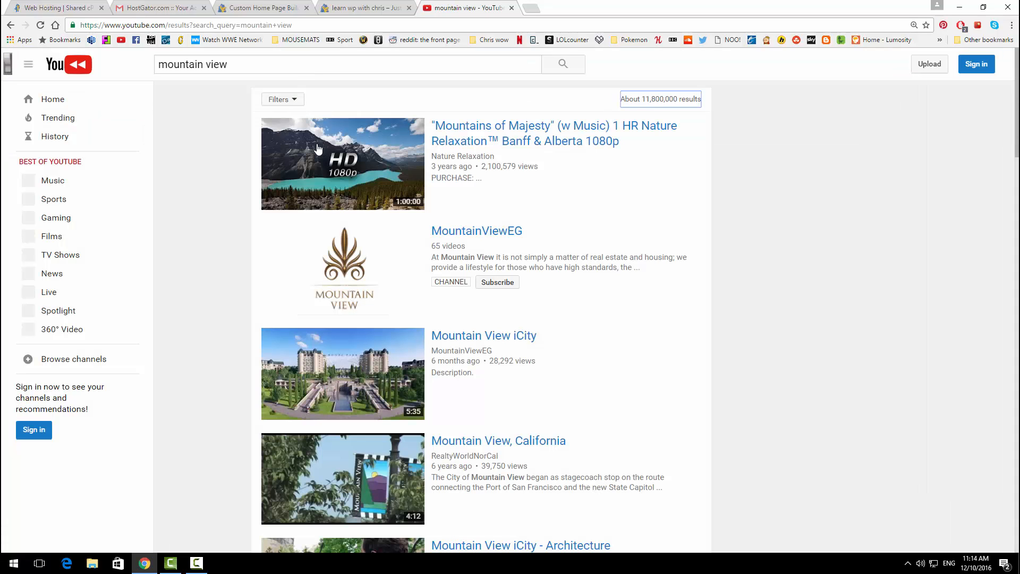
{"action": "left_click", "coordinate": [317, 149]}
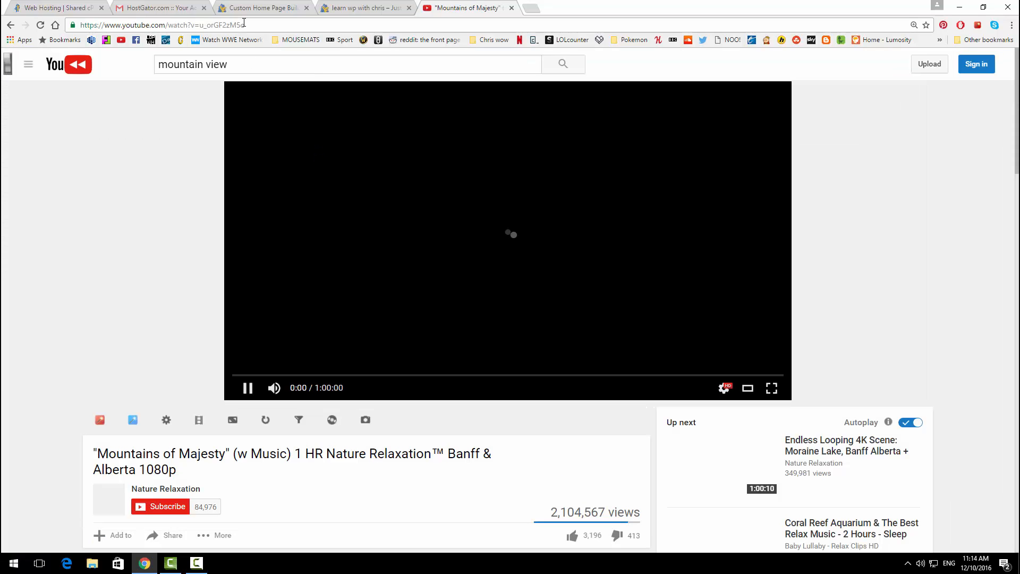
{"action": "key", "text": "ctrl+w"}
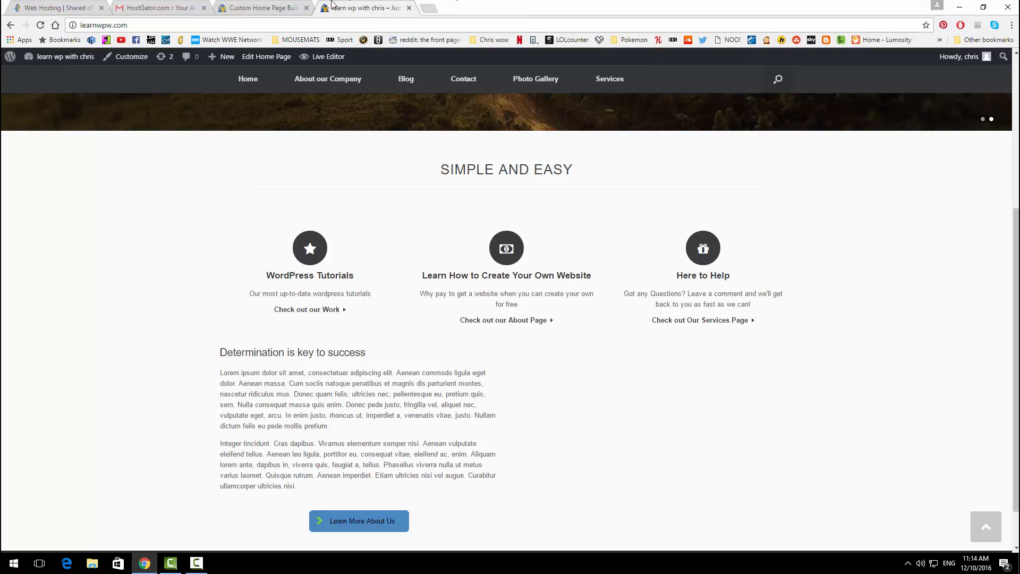
Step: Paste the Mountains of Majesty YouTube URL as the slider's background video, then save the home page
{"action": "left_click", "coordinate": [253, 5]}
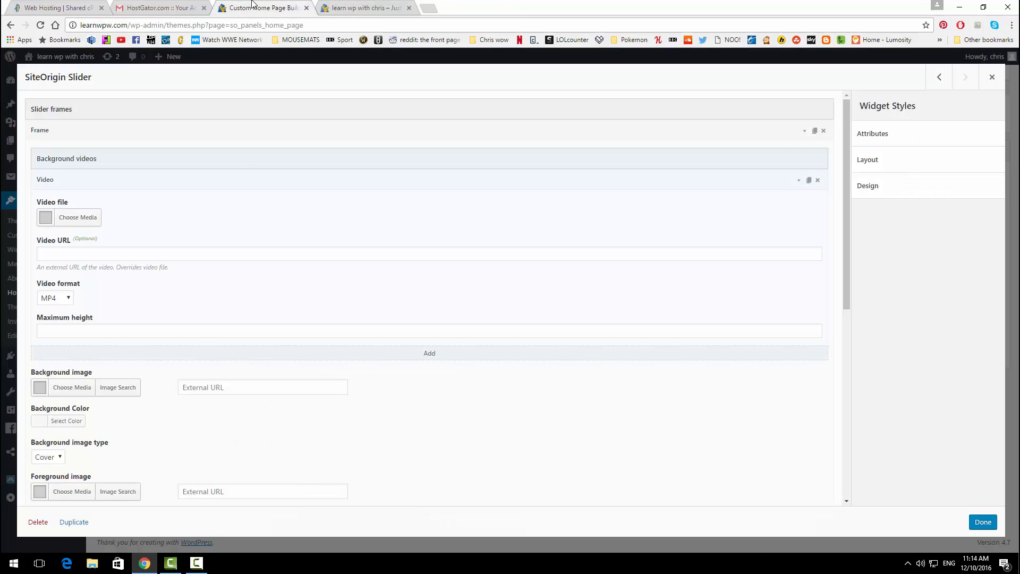
{"action": "left_click", "coordinate": [131, 255]}
{"action": "type", "text": "https://www.youtube.com/watch?v=u_orGF2zM5o"}
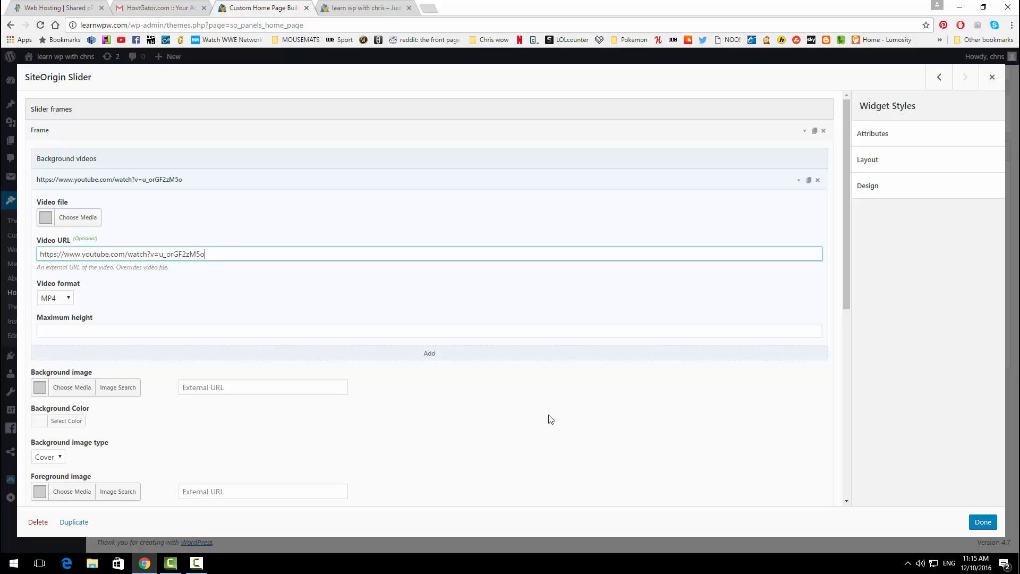
{"action": "left_click", "coordinate": [418, 362]}
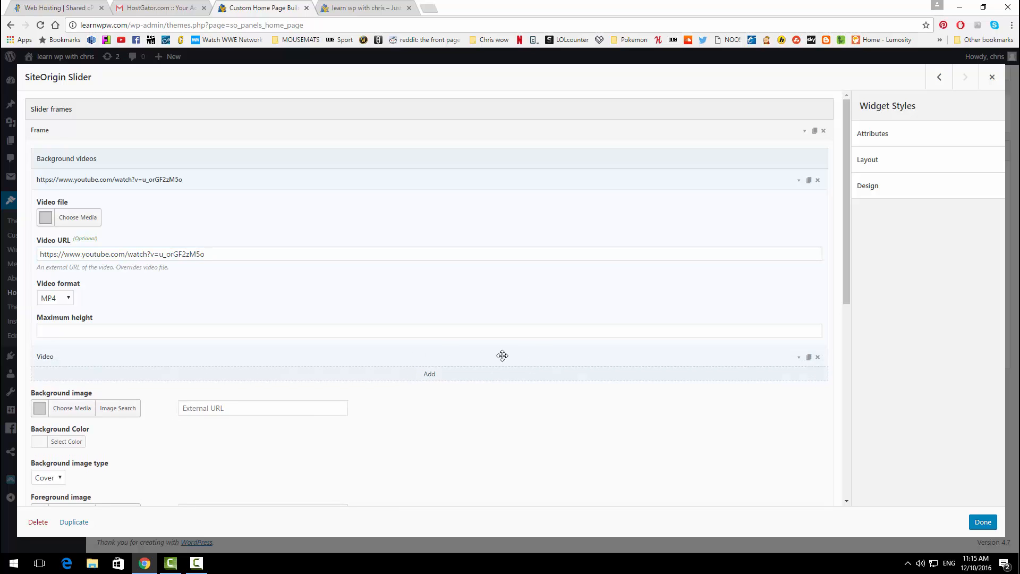
{"action": "left_click", "coordinate": [982, 522]}
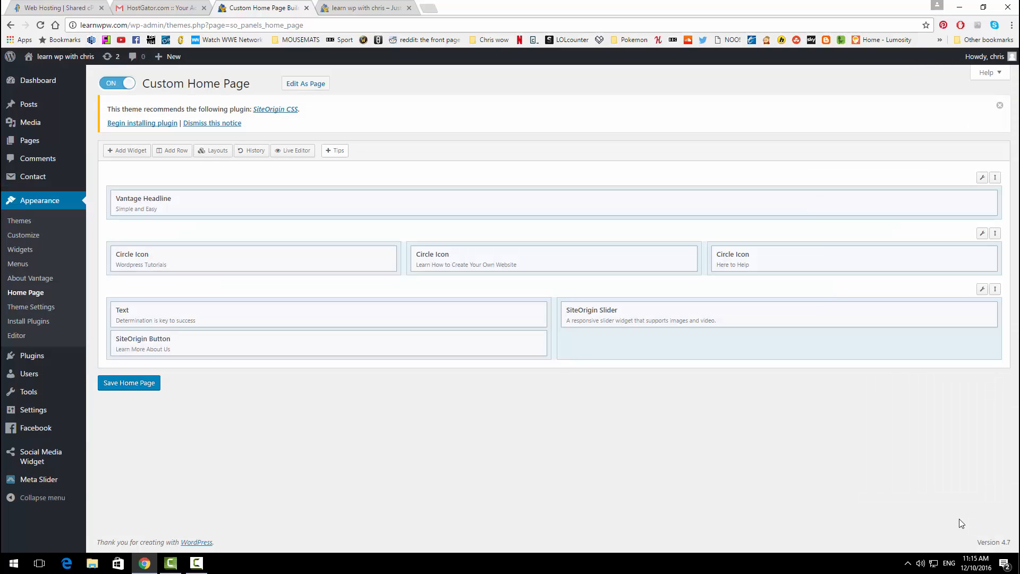
{"action": "left_click", "coordinate": [151, 384]}
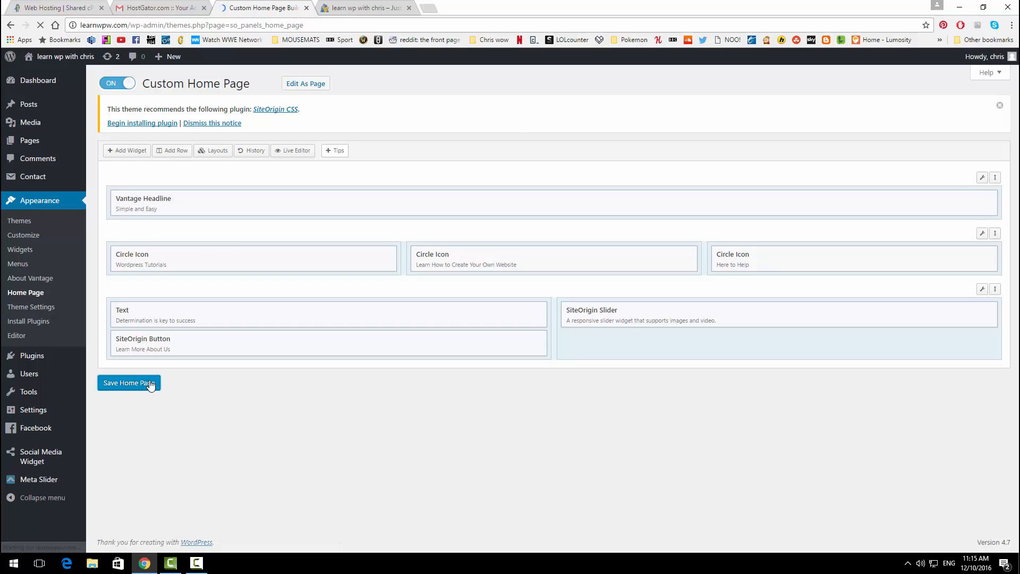
Step: Reload the live front page and play the mountain video beside 'Determination is key to success'
{"action": "left_click", "coordinate": [357, 7]}
{"action": "left_click", "coordinate": [39, 25]}
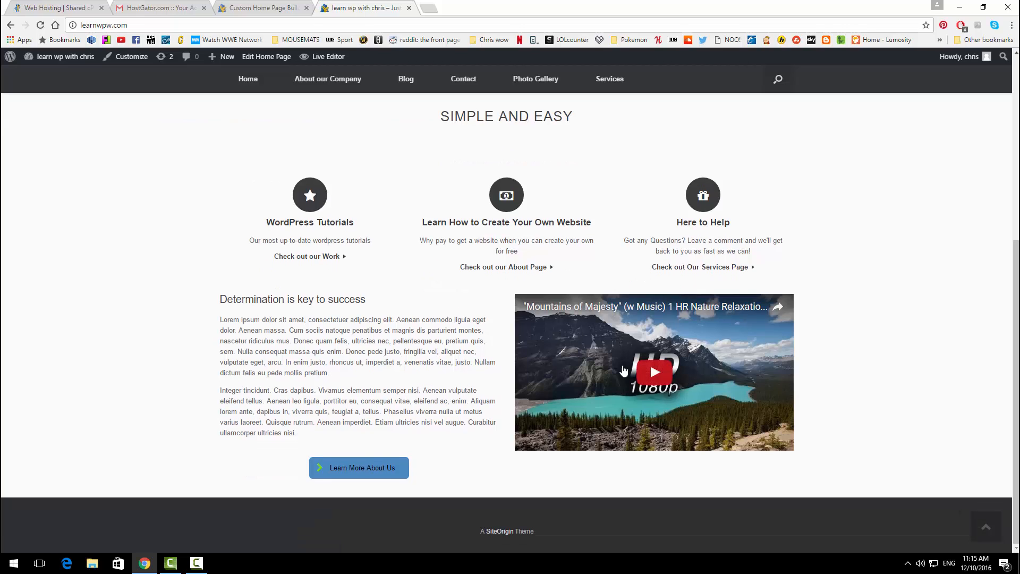
{"action": "left_click", "coordinate": [654, 369]}
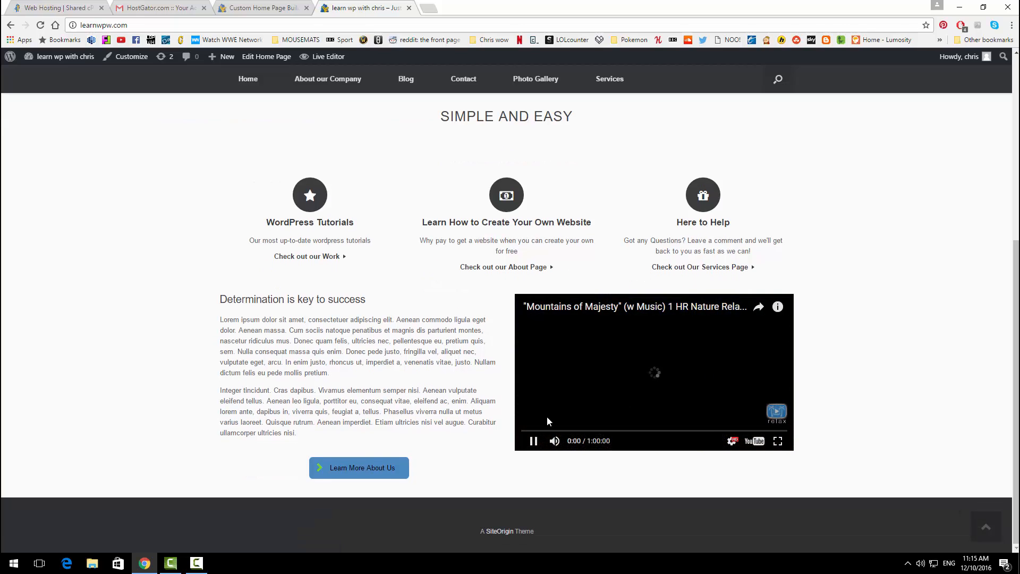
{"action": "left_click", "coordinate": [532, 442]}
{"action": "scroll", "coordinate": [327, 313], "scroll_direction": "up", "scroll_amount": 2}
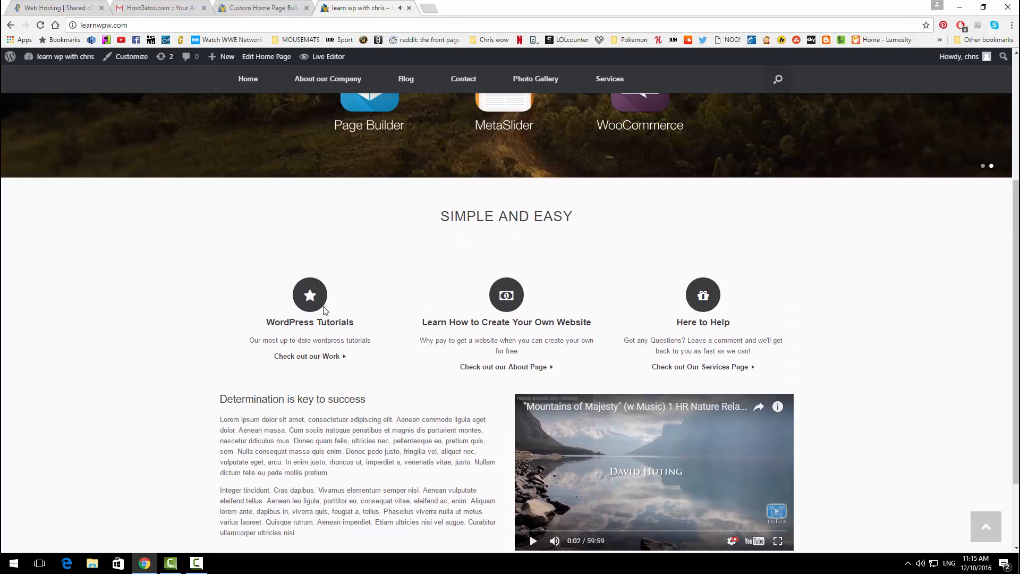
{"action": "scroll", "coordinate": [507, 334], "scroll_direction": "down", "scroll_amount": 1}
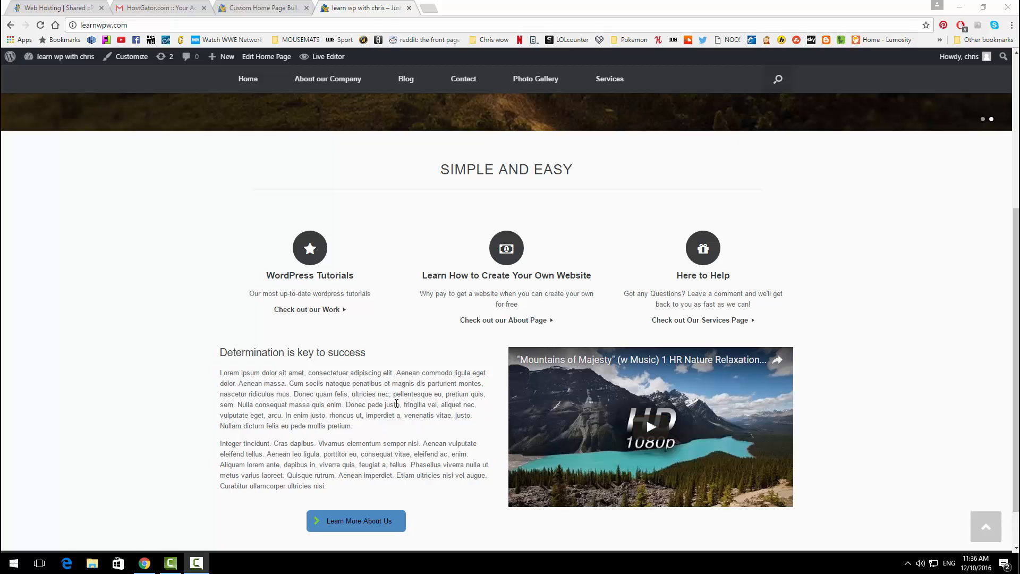
{"action": "scroll", "coordinate": [425, 389], "scroll_direction": "down", "scroll_amount": 1}
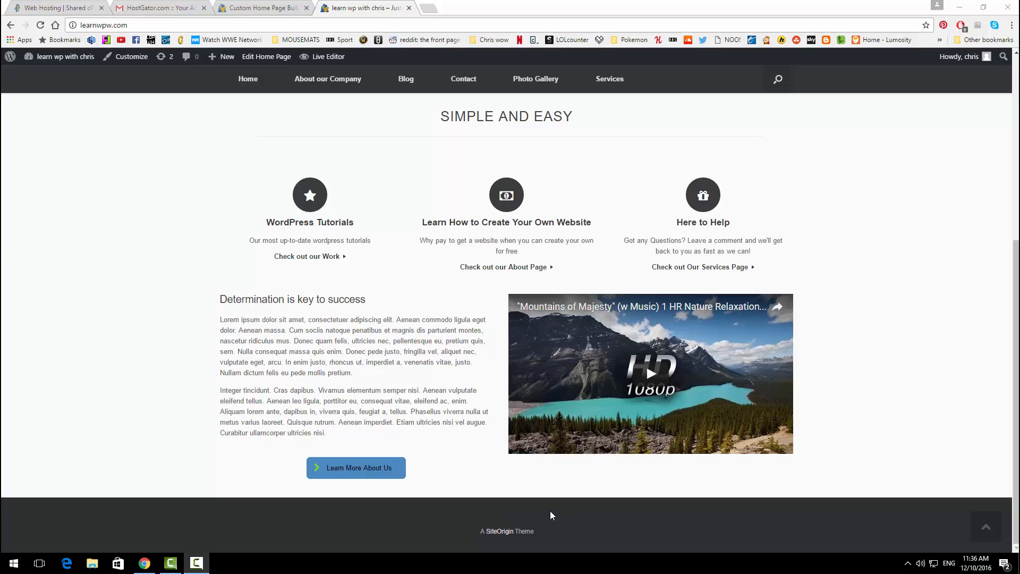
{"action": "scroll", "coordinate": [335, 413], "scroll_direction": "up", "scroll_amount": 4}
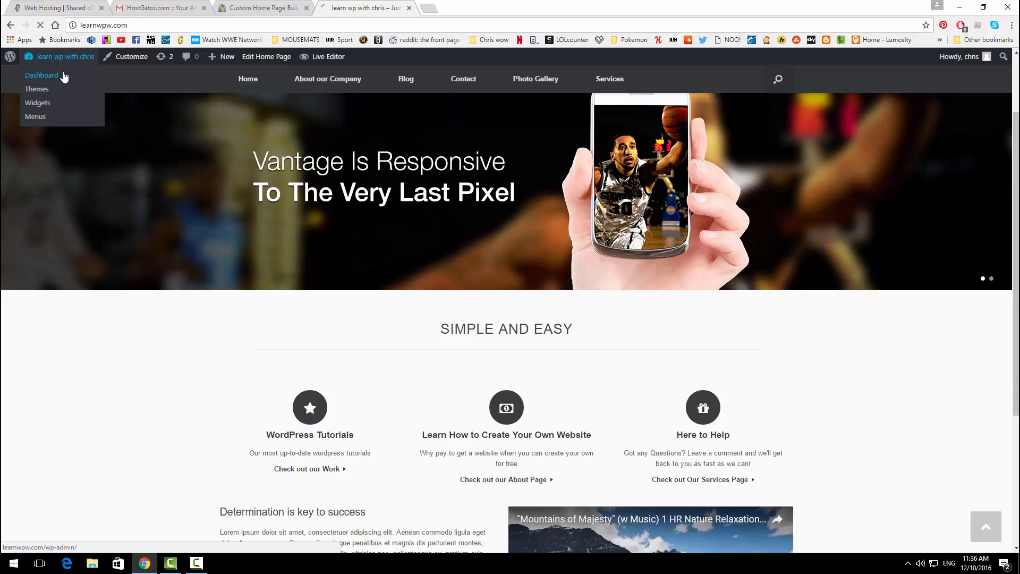
Step: Open Appearance > Widgets and try dragging the Facebook Like Button into the Sidebar
{"action": "left_click", "coordinate": [64, 75]}
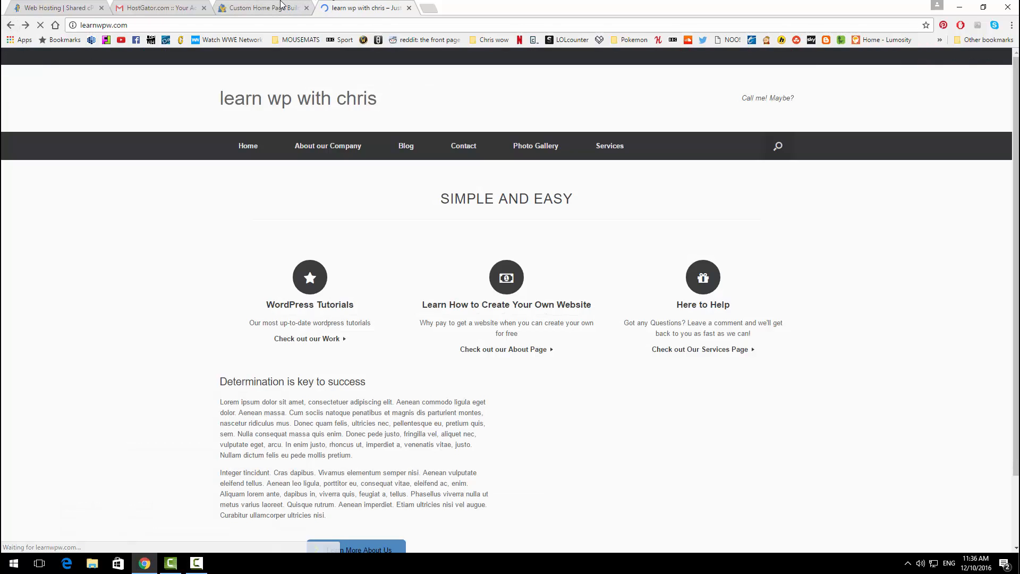
{"action": "left_click", "coordinate": [276, 8]}
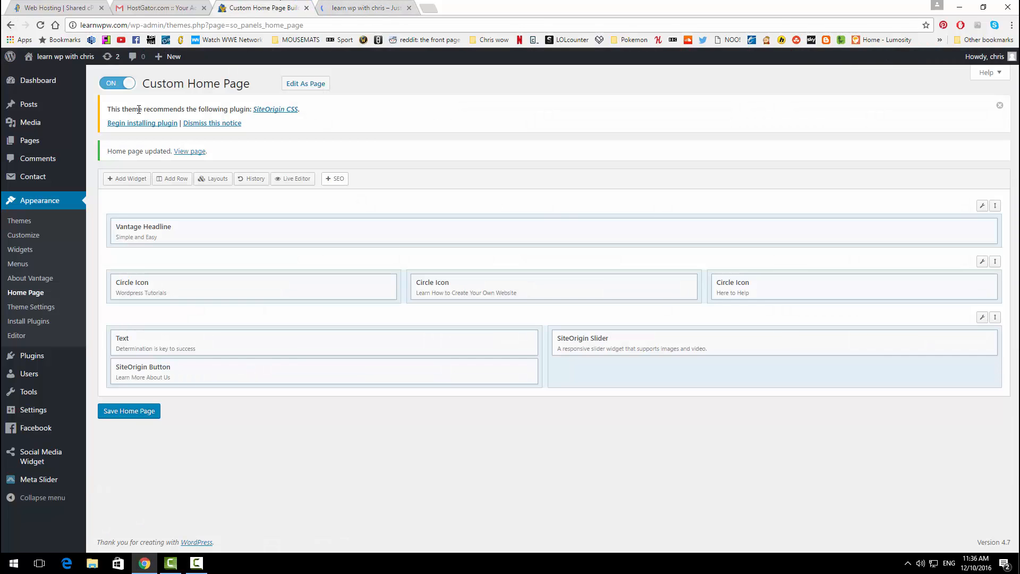
{"action": "left_click", "coordinate": [34, 248]}
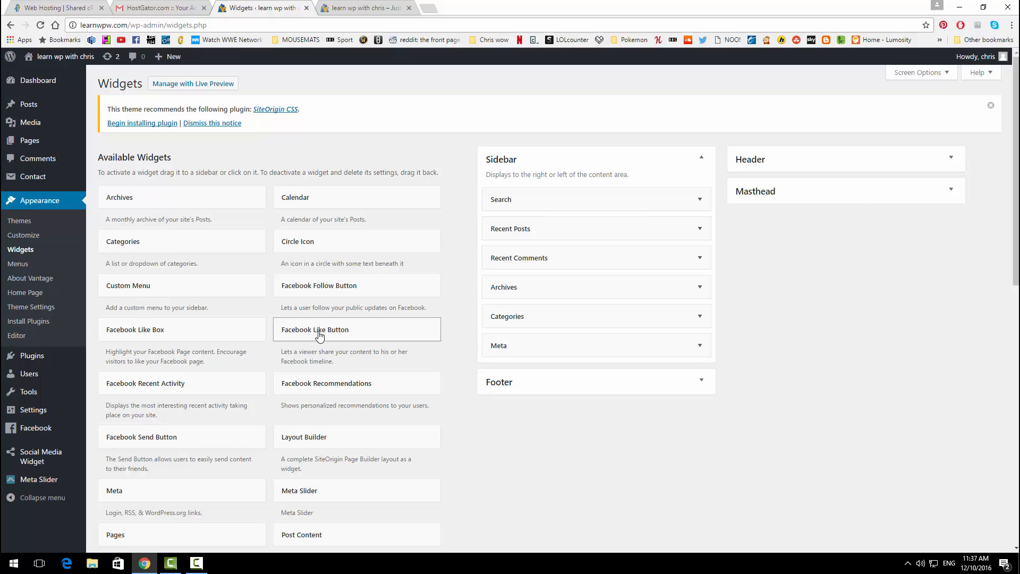
{"action": "left_click_drag", "start_coordinate": [330, 330], "coordinate": [266, 367]}
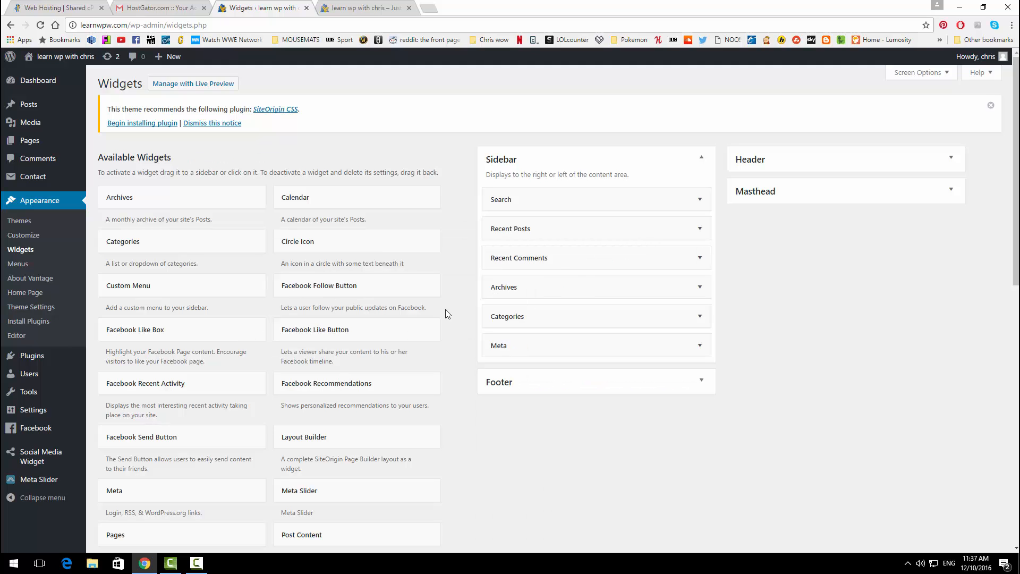
Step: View the Blog page's sidebar widgets on the live site, then return to Widgets
{"action": "left_click", "coordinate": [366, 7]}
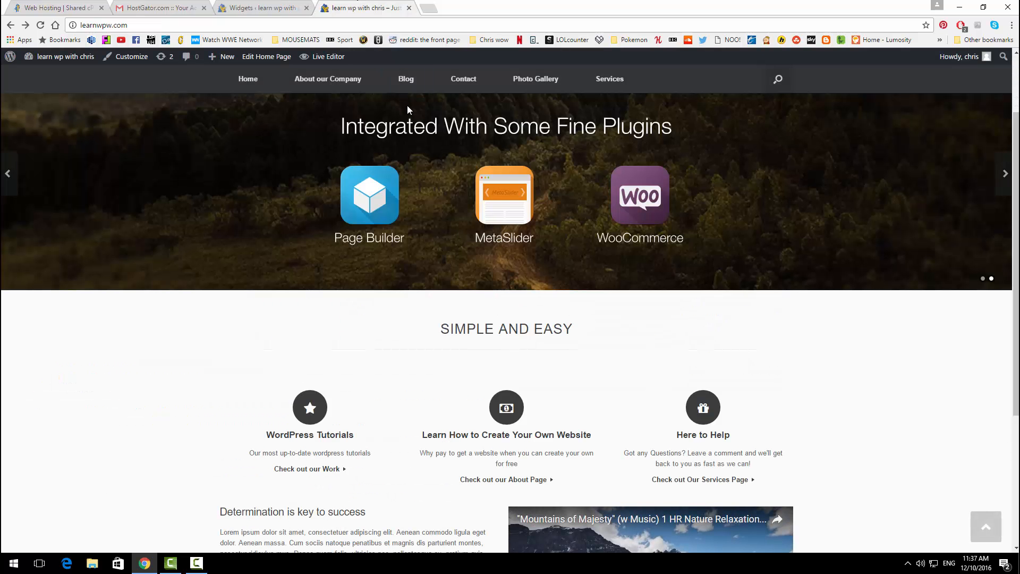
{"action": "left_click", "coordinate": [406, 79]}
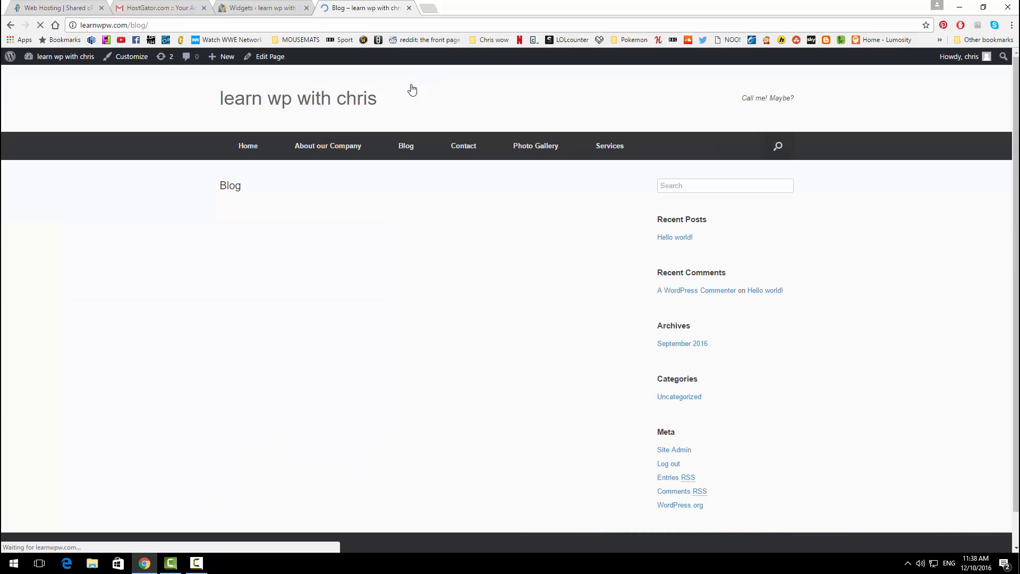
{"action": "scroll", "coordinate": [696, 215], "scroll_direction": "down", "scroll_amount": 2}
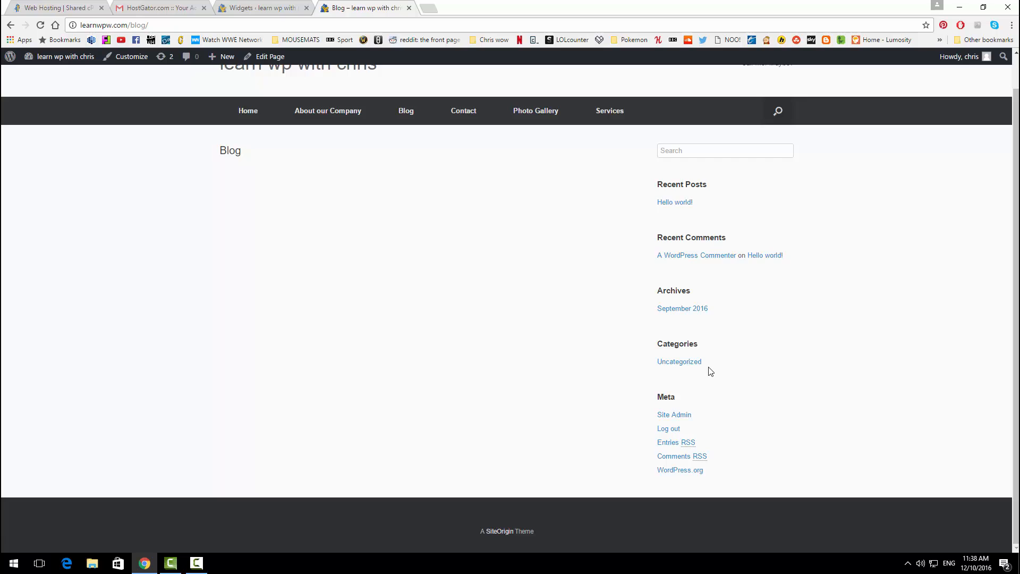
{"action": "left_click", "coordinate": [261, 8]}
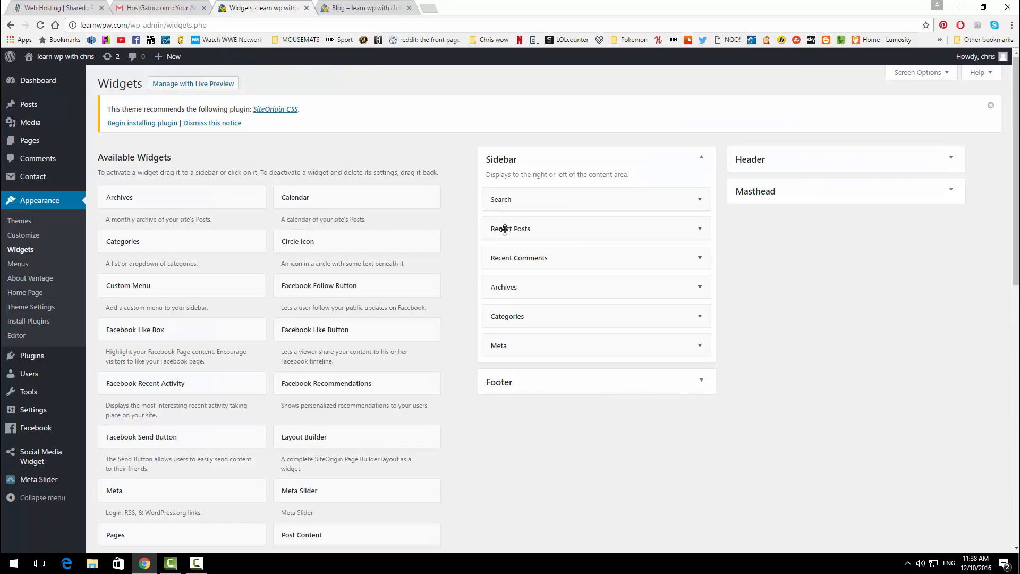
Step: Delete the Search, Recent Posts, Recent Comments, Archives, Categories and Meta widgets one by one
{"action": "left_click", "coordinate": [637, 198]}
{"action": "left_click", "coordinate": [506, 256]}
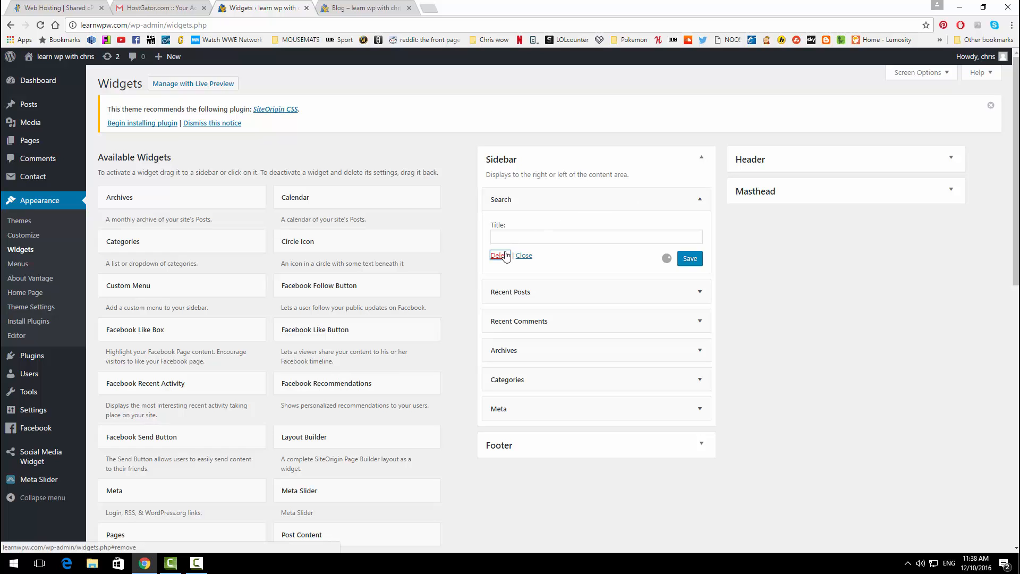
{"action": "left_click", "coordinate": [615, 198]}
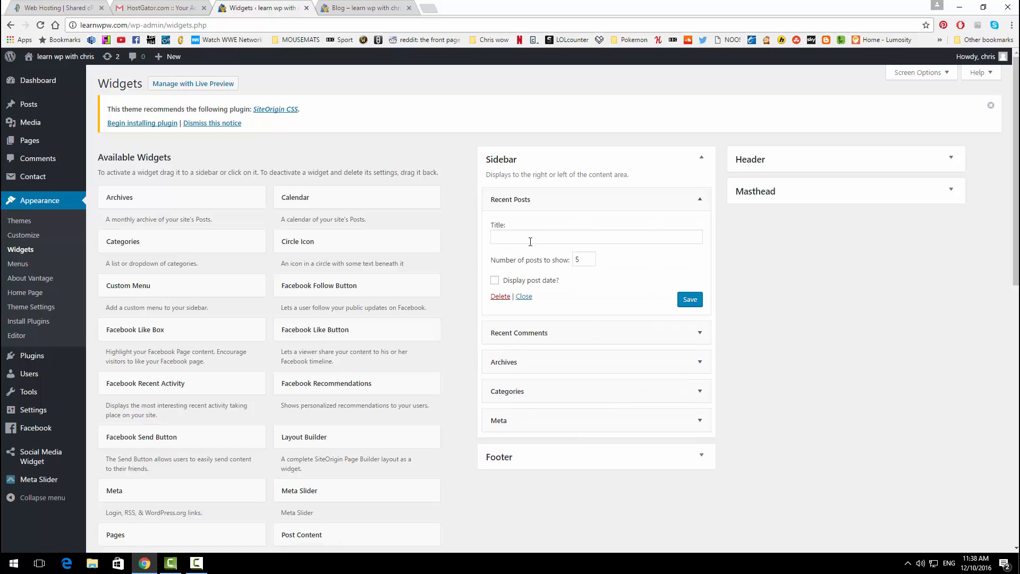
{"action": "left_click", "coordinate": [500, 296]}
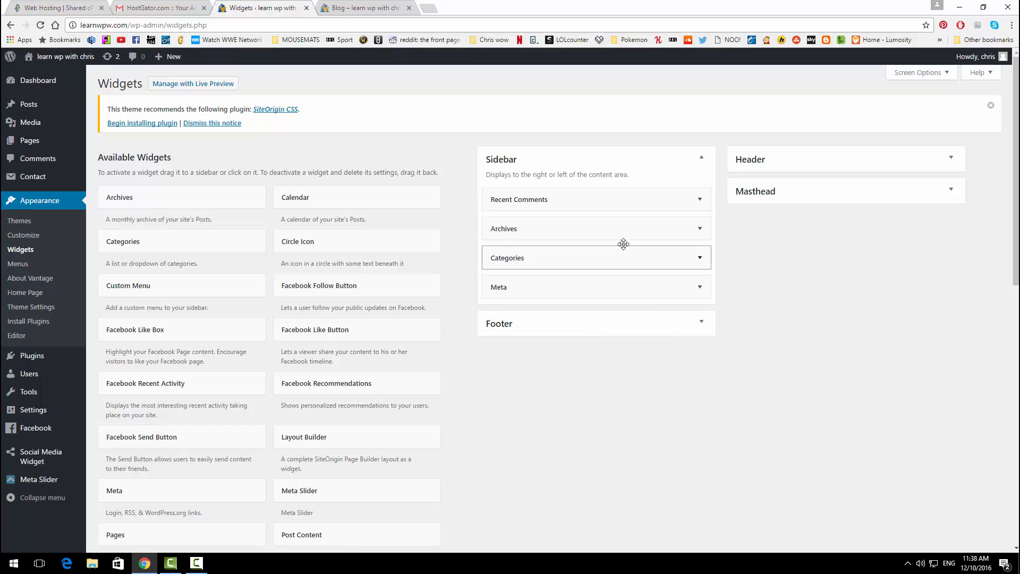
{"action": "left_click", "coordinate": [616, 198]}
{"action": "left_click", "coordinate": [500, 278]}
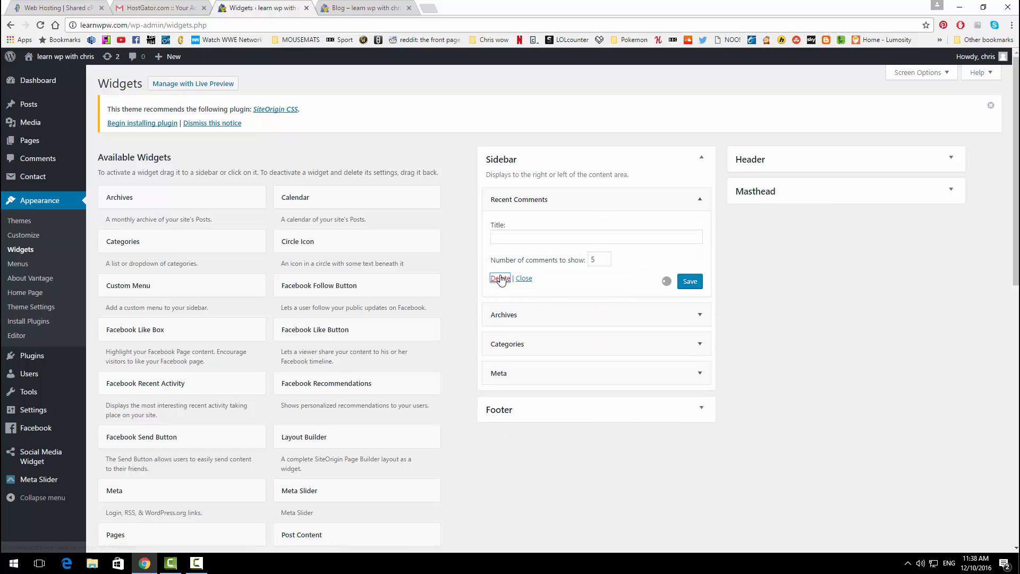
{"action": "left_click", "coordinate": [603, 205]}
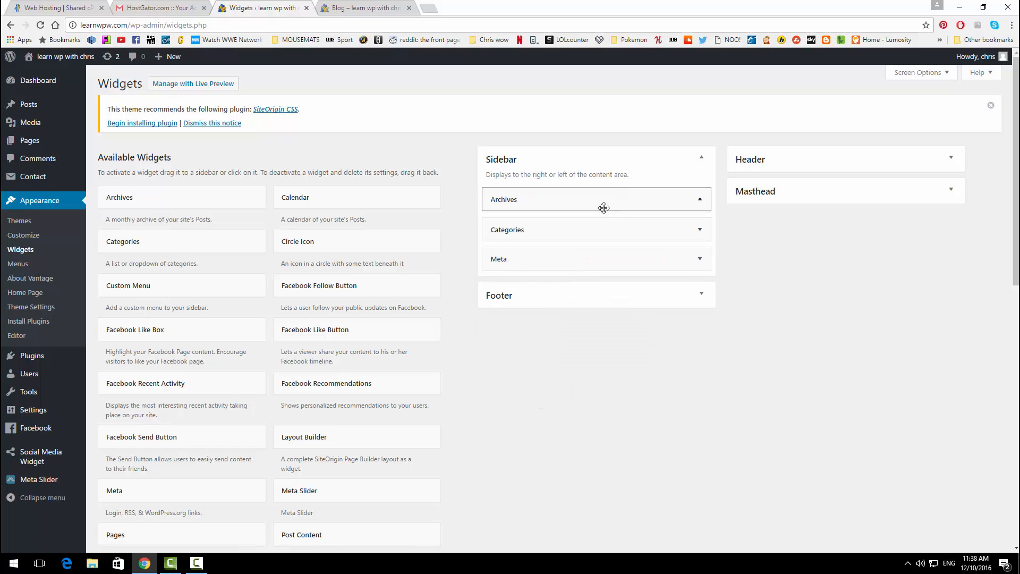
{"action": "left_click", "coordinate": [500, 284]}
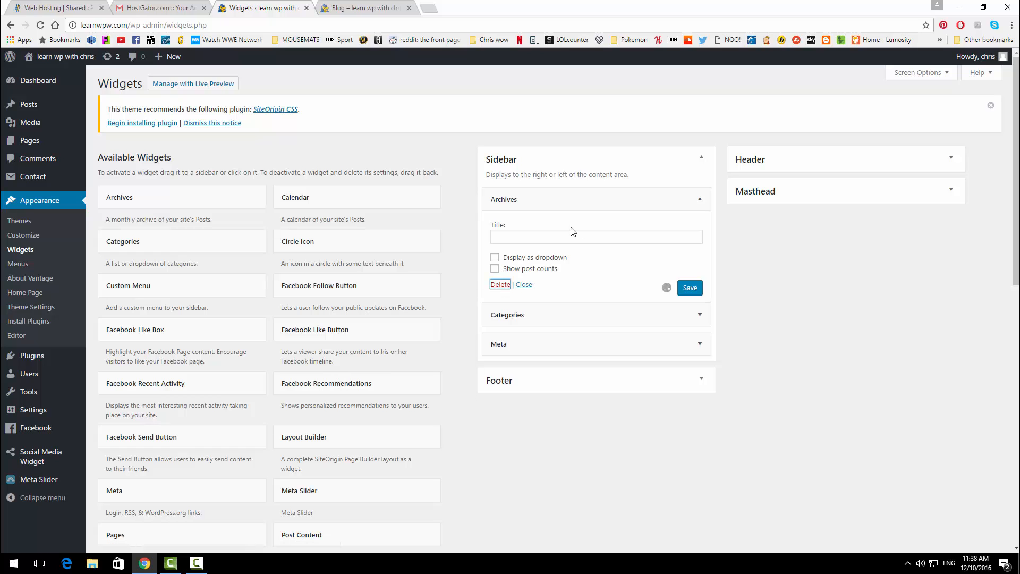
{"action": "left_click", "coordinate": [614, 201]}
{"action": "left_click", "coordinate": [500, 295]}
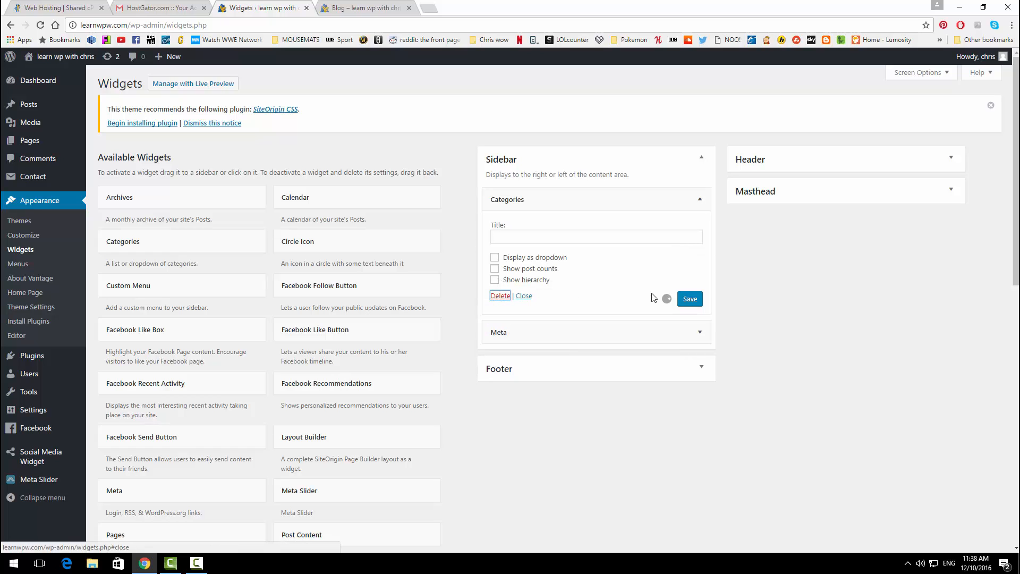
{"action": "left_click", "coordinate": [601, 199]}
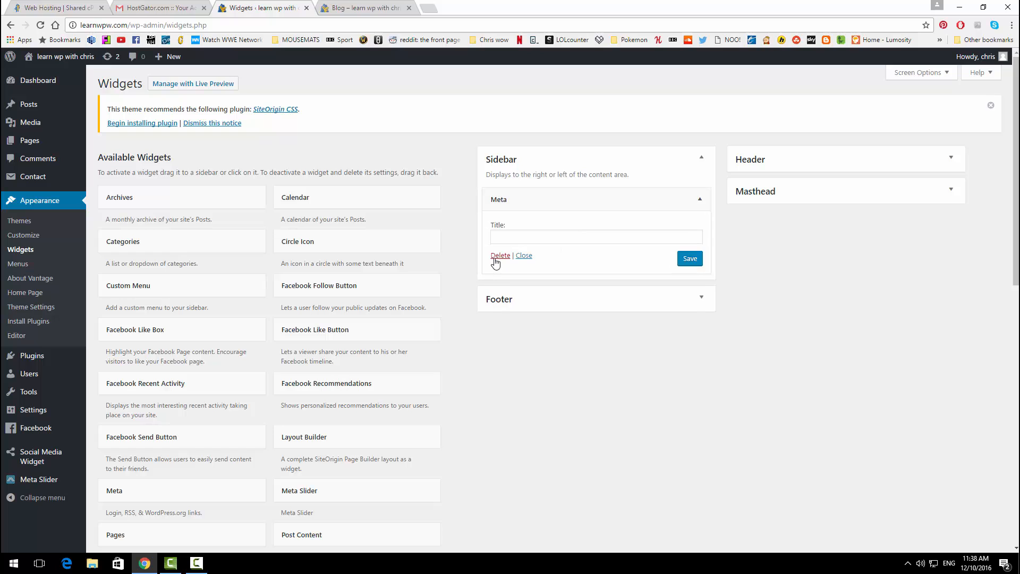
{"action": "left_click", "coordinate": [500, 256]}
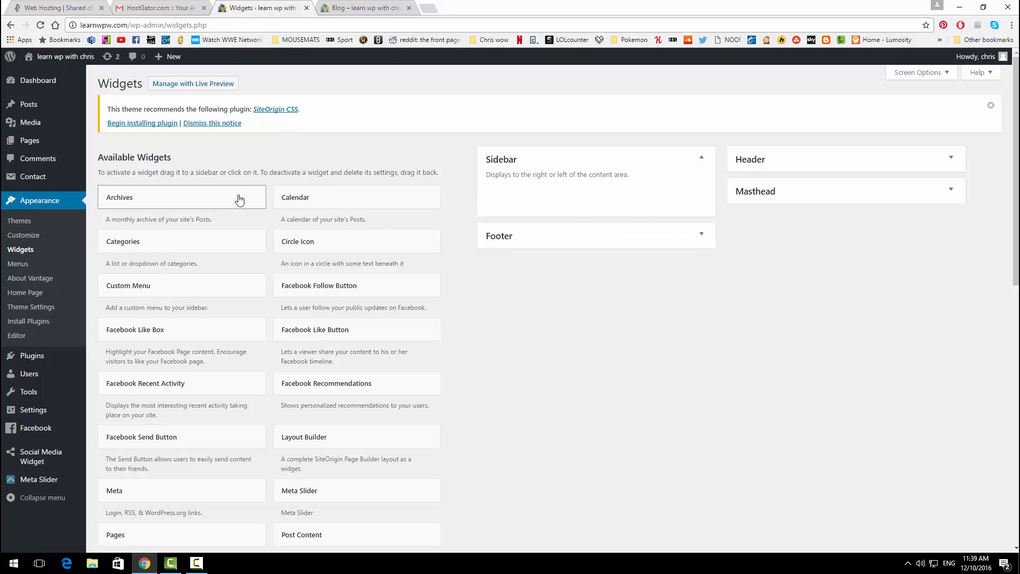
Step: Add the Social Media Widget to the Footer area, dismissing the Black Studio TinyMCE notice
{"action": "scroll", "coordinate": [219, 198], "scroll_direction": "down", "scroll_amount": 7}
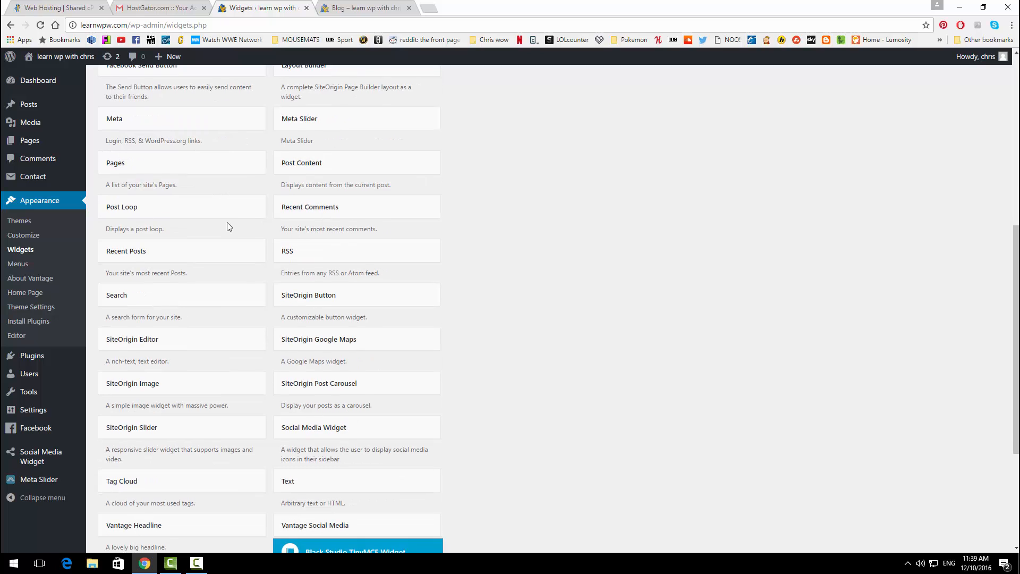
{"action": "left_click", "coordinate": [319, 429]}
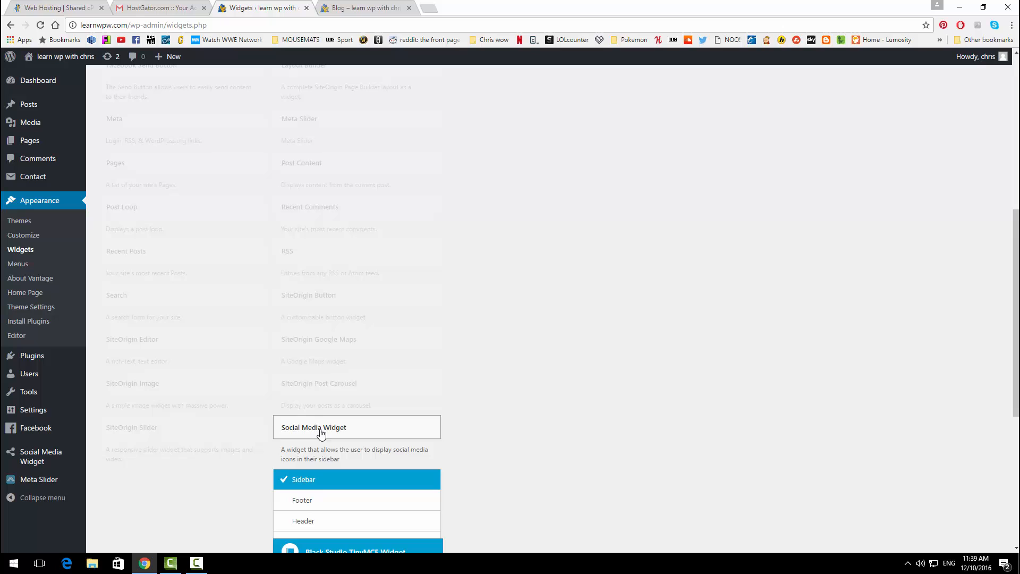
{"action": "left_click", "coordinate": [320, 499]}
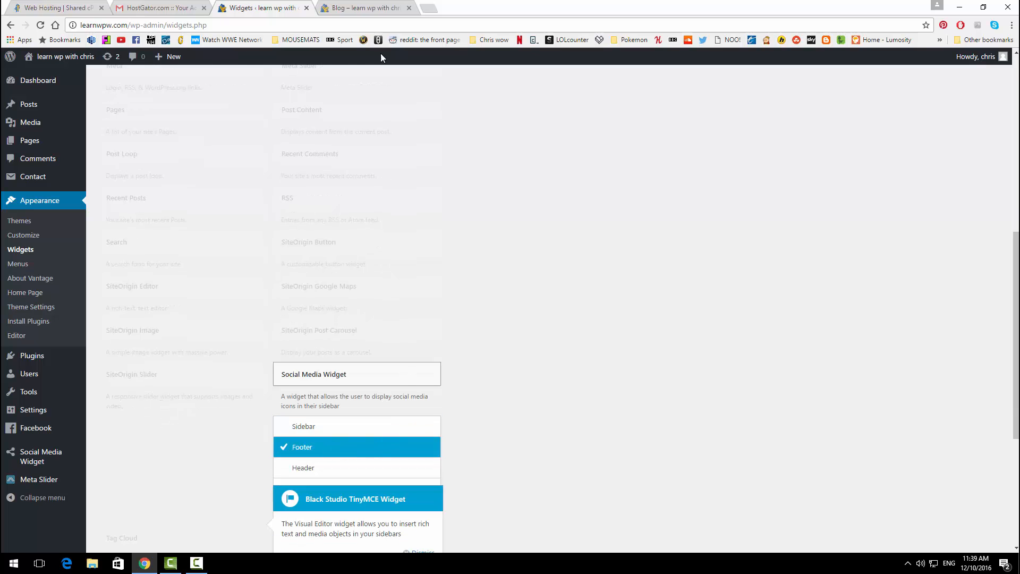
{"action": "left_click", "coordinate": [359, 8]}
{"action": "scroll", "coordinate": [407, 268], "scroll_direction": "up", "scroll_amount": 1}
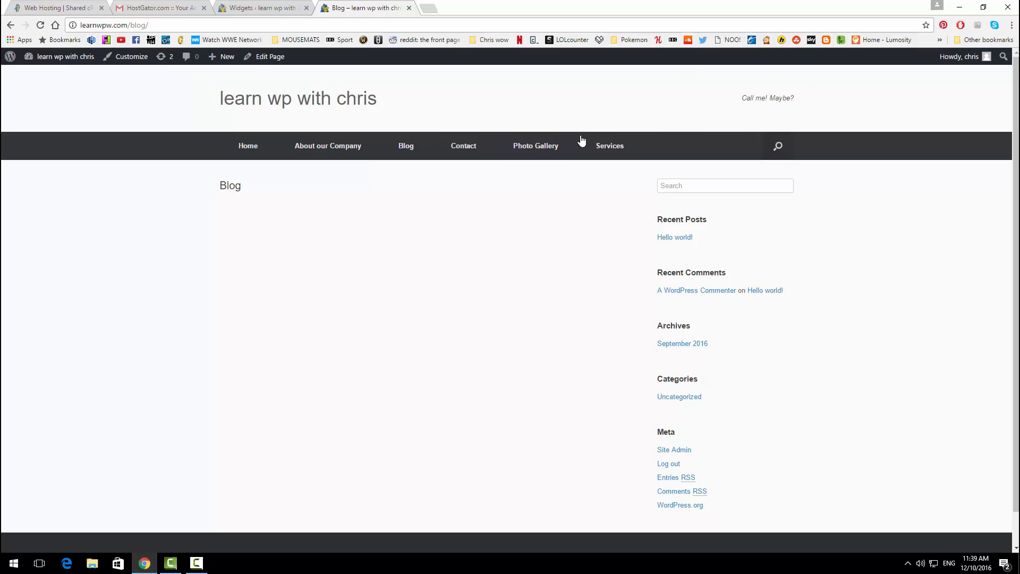
{"action": "scroll", "coordinate": [716, 335], "scroll_direction": "down", "scroll_amount": 1}
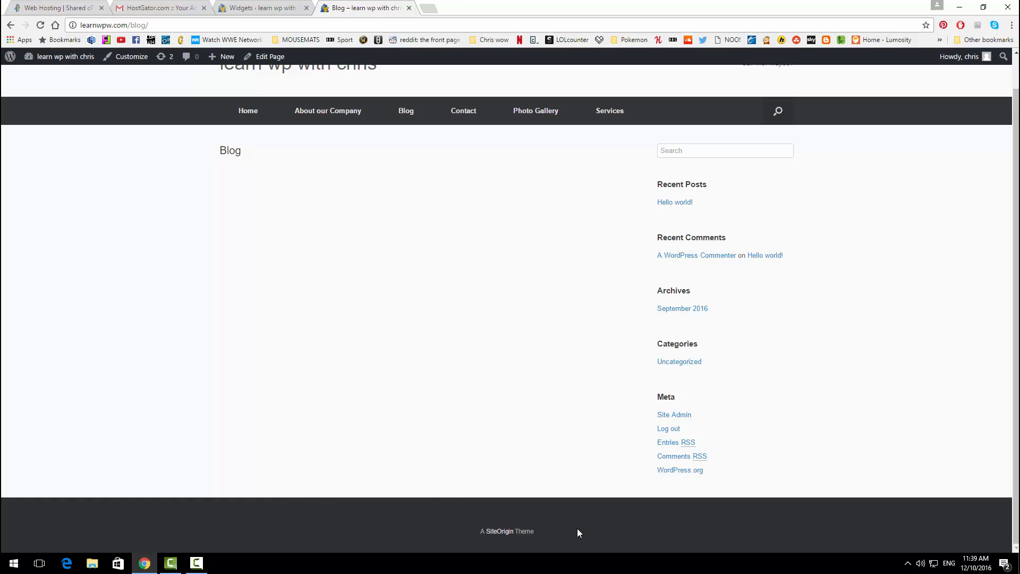
{"action": "left_click", "coordinate": [264, 5]}
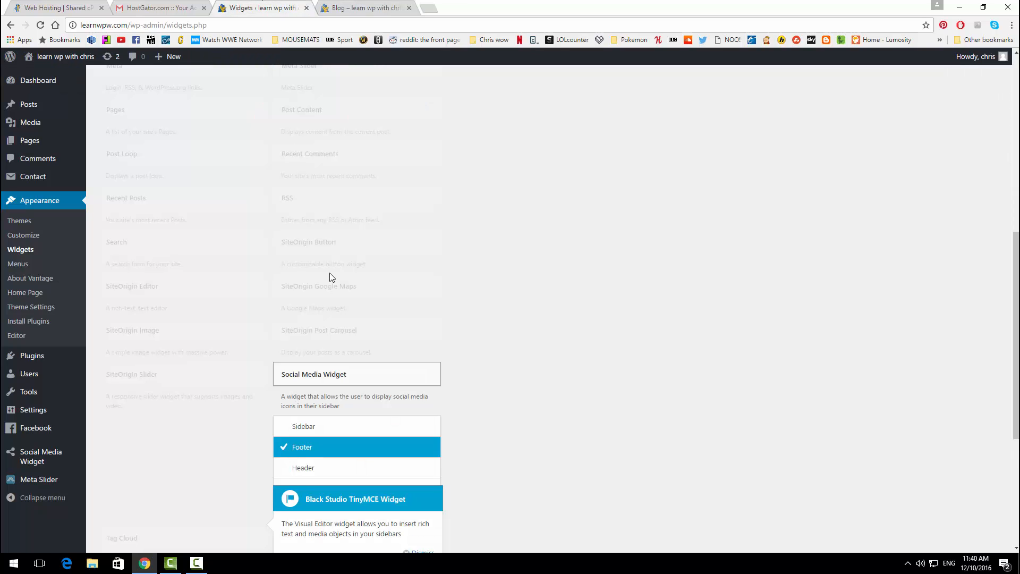
{"action": "scroll", "coordinate": [330, 287], "scroll_direction": "down", "scroll_amount": 2}
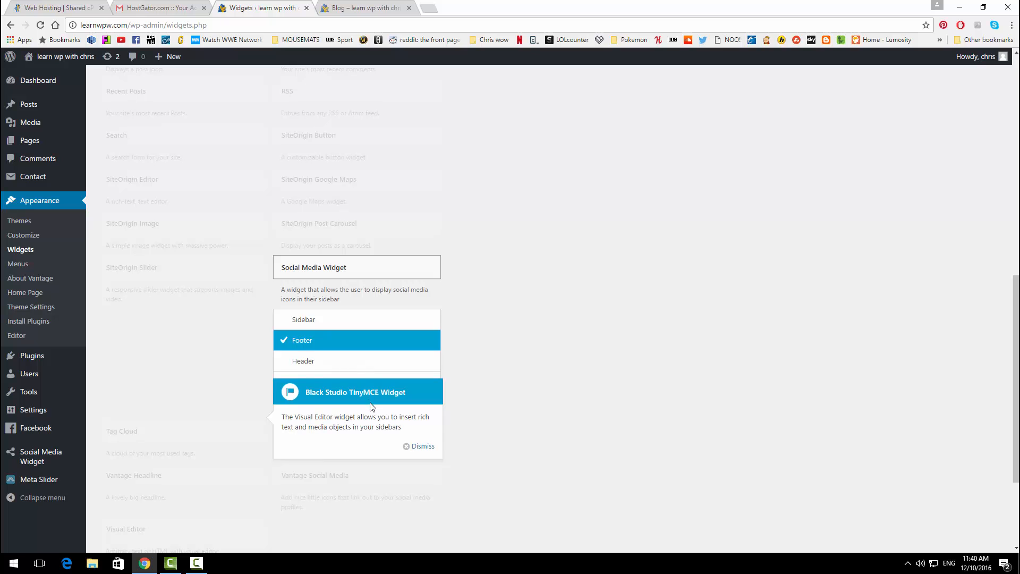
{"action": "scroll", "coordinate": [378, 408], "scroll_direction": "down", "scroll_amount": 1}
{"action": "left_click", "coordinate": [424, 393]}
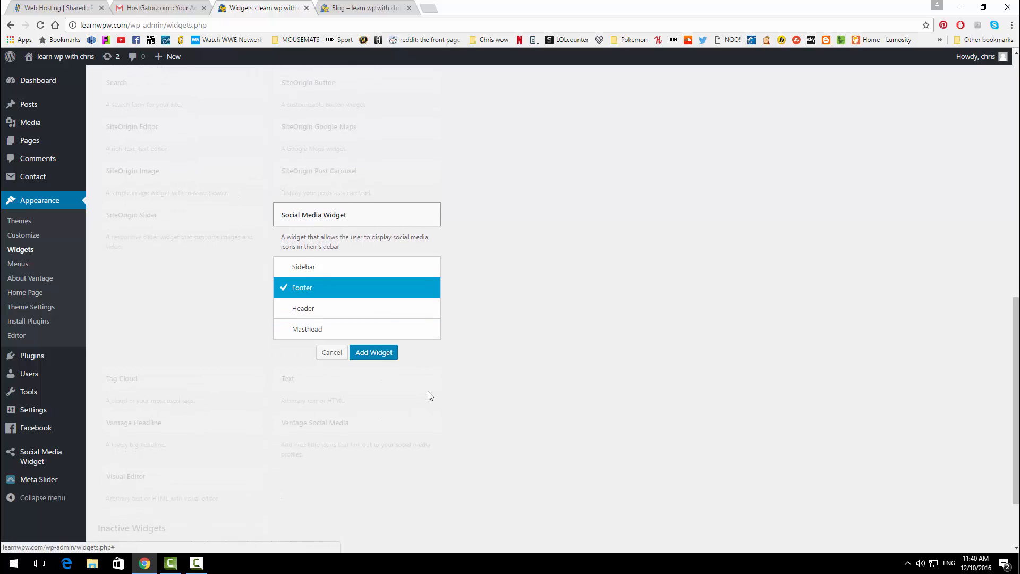
{"action": "left_click", "coordinate": [372, 354]}
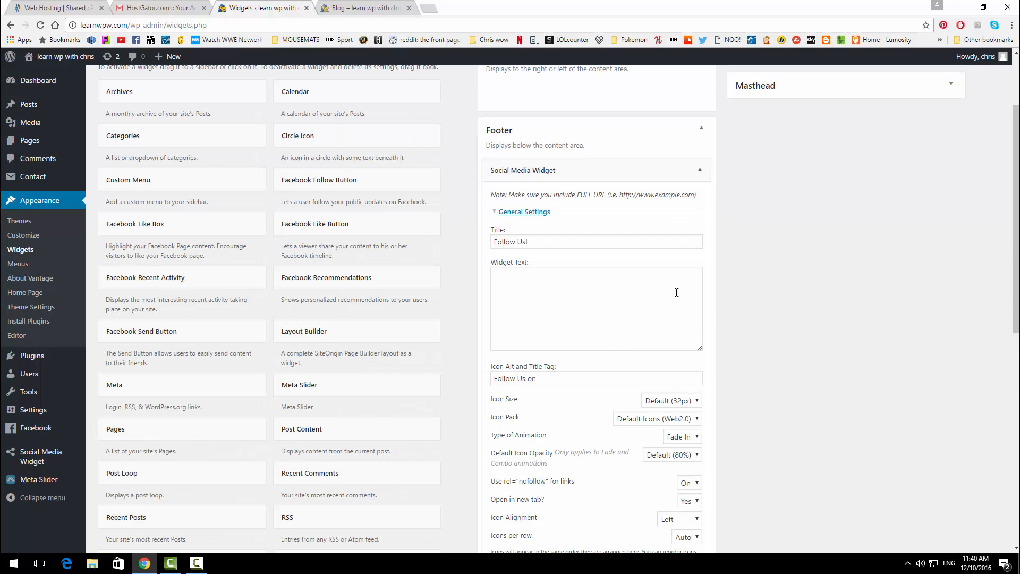
Step: Clear the 'Follow Us!' widget title and set Icon Alignment to Centered
{"action": "scroll", "coordinate": [677, 292], "scroll_direction": "up", "scroll_amount": 1}
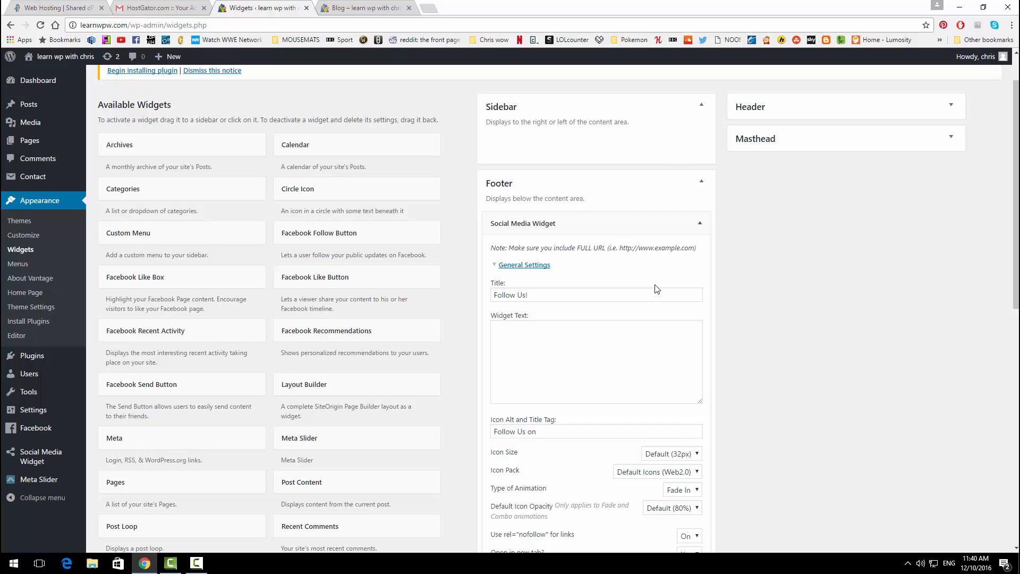
{"action": "left_click", "coordinate": [547, 295]}
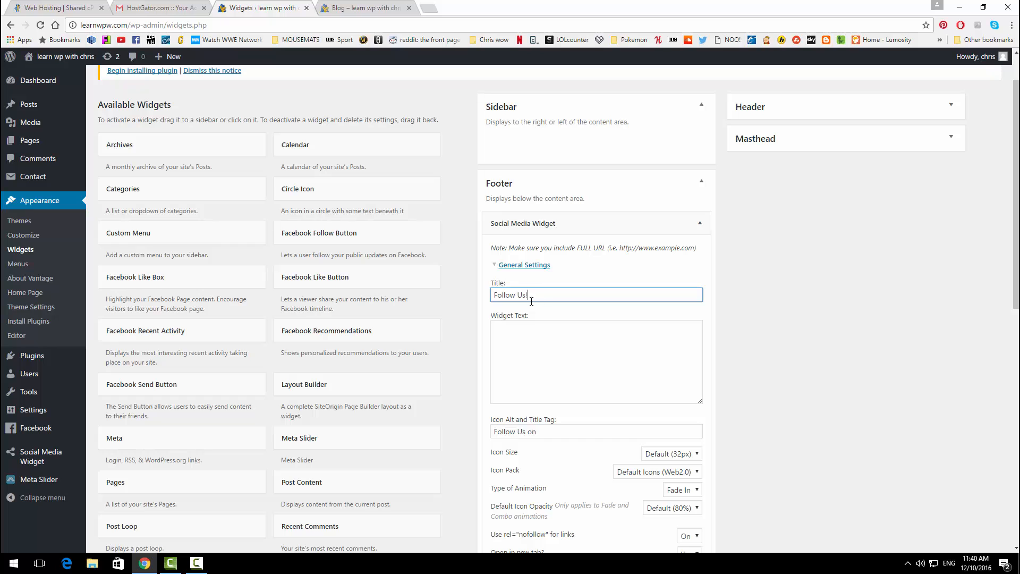
{"action": "left_click_drag", "start_coordinate": [532, 301], "coordinate": [485, 316]}
{"action": "key", "text": "BackSpace"}
{"action": "scroll", "coordinate": [628, 317], "scroll_direction": "down", "scroll_amount": 3}
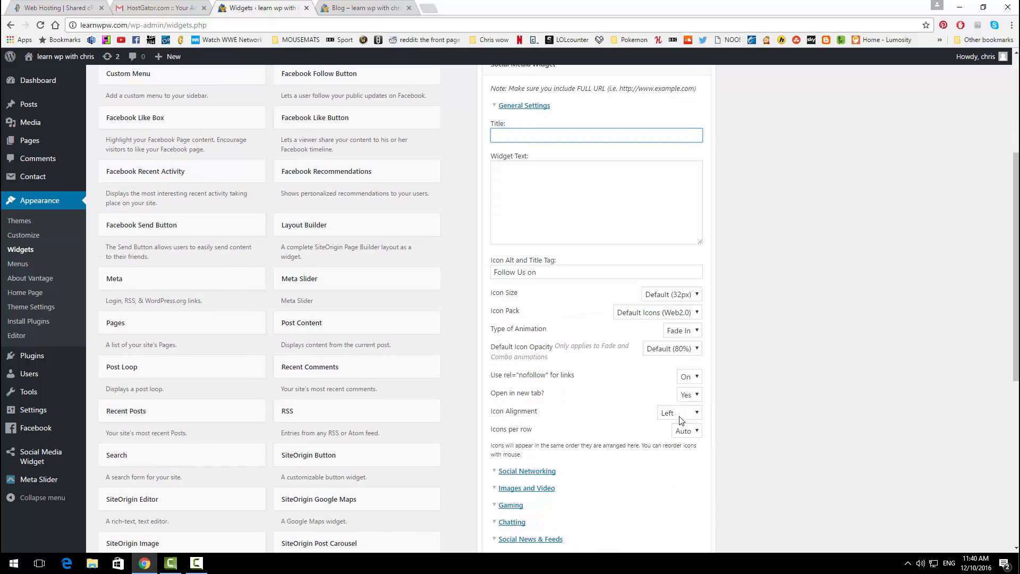
{"action": "left_click", "coordinate": [681, 419]}
{"action": "left_click", "coordinate": [686, 432]}
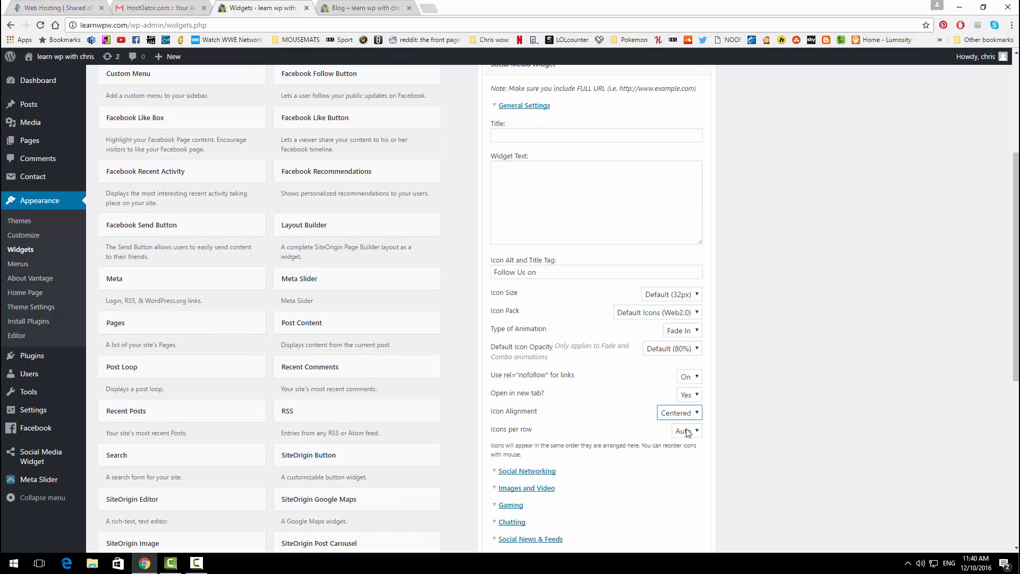
Step: Fill in the Facebook and Twitter link fields under social networking
{"action": "scroll", "coordinate": [716, 368], "scroll_direction": "down", "scroll_amount": 2}
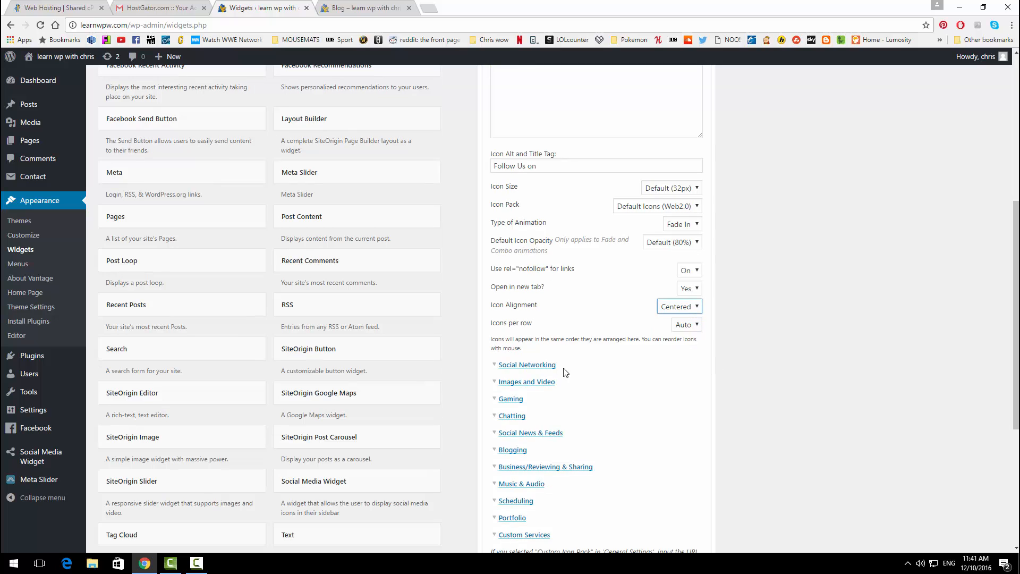
{"action": "left_click", "coordinate": [526, 367]}
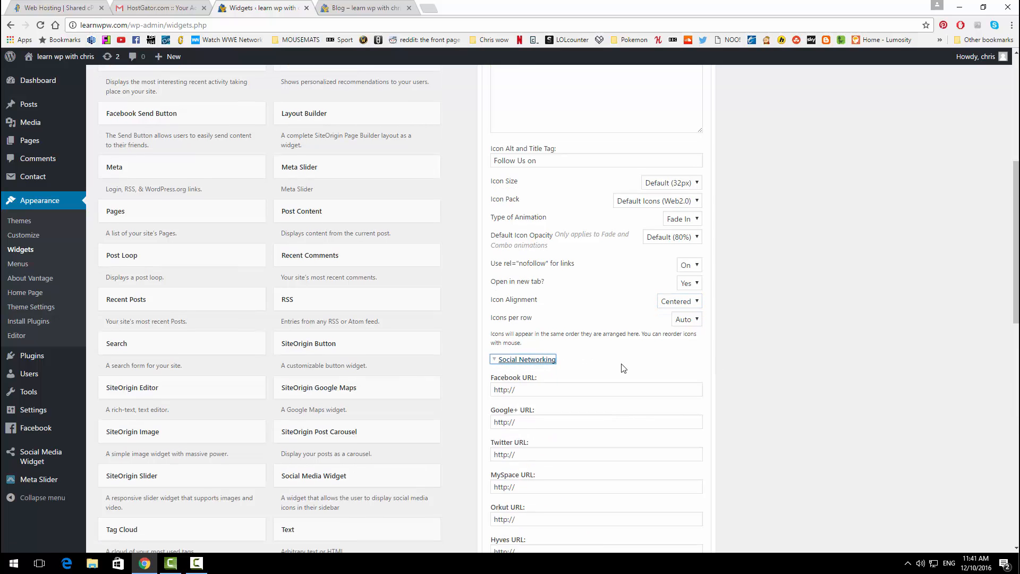
{"action": "scroll", "coordinate": [585, 370], "scroll_direction": "down", "scroll_amount": 2}
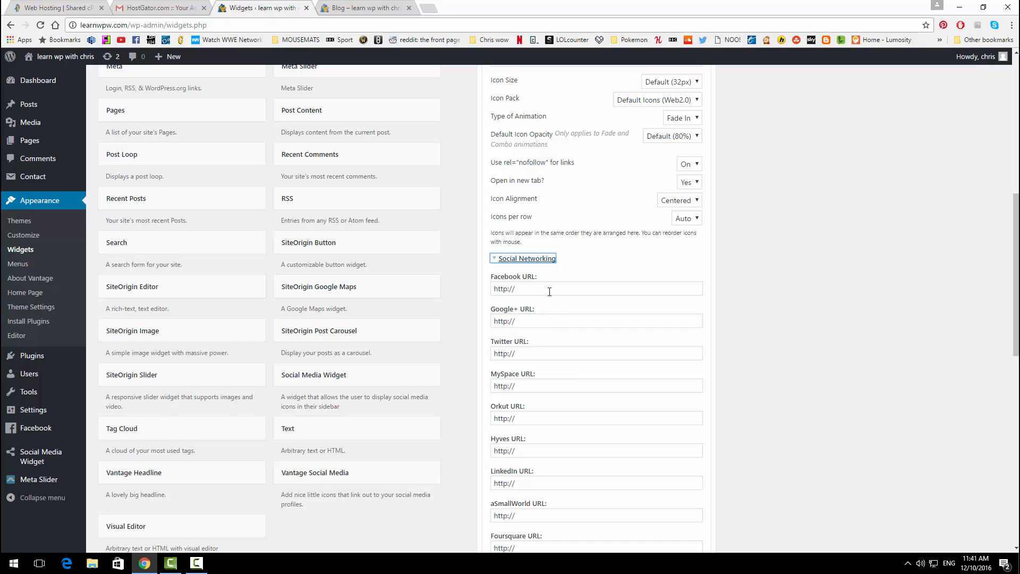
{"action": "left_click", "coordinate": [550, 292]}
{"action": "left_click", "coordinate": [576, 290]}
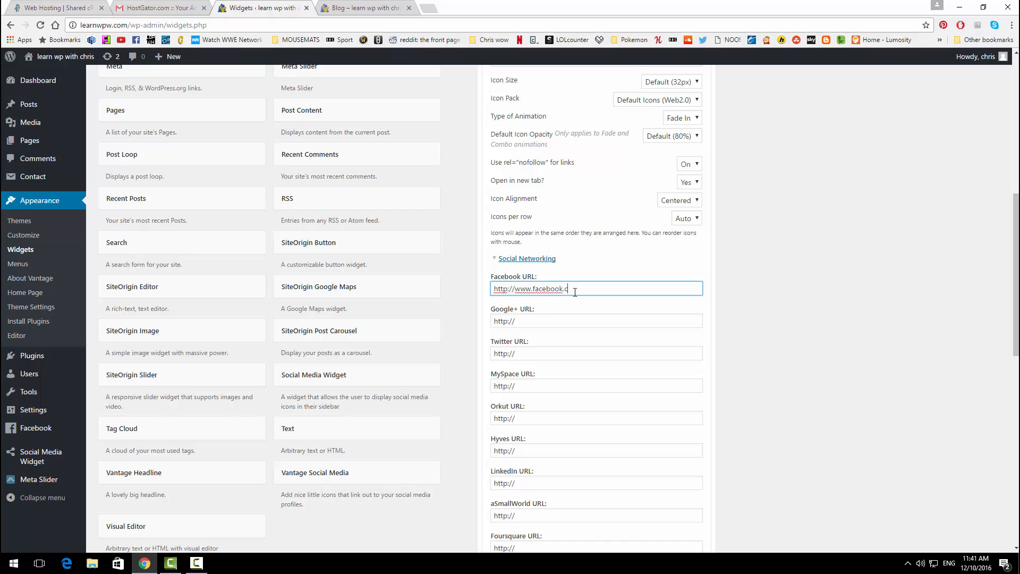
{"action": "left_click", "coordinate": [556, 355]}
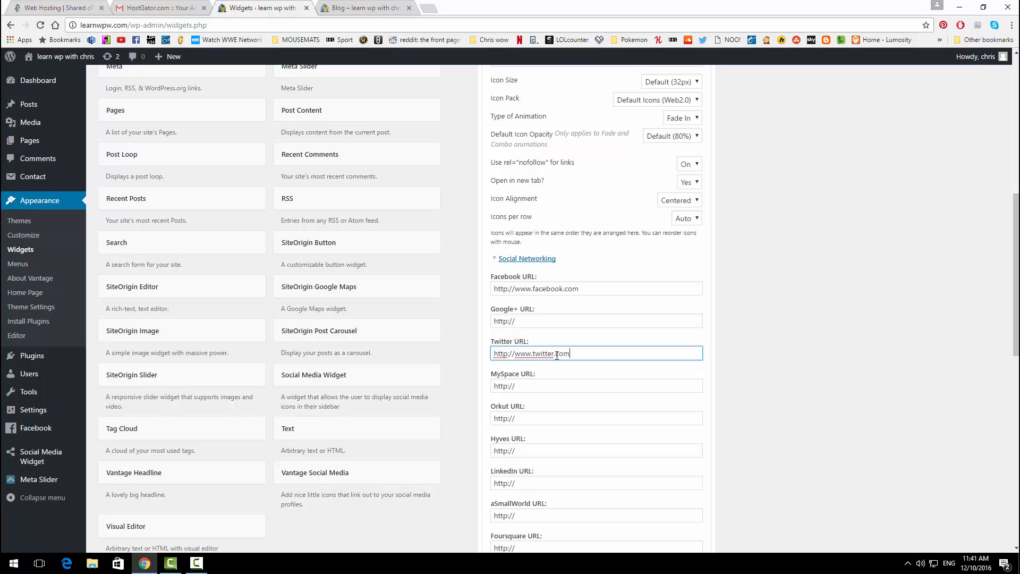
{"action": "scroll", "coordinate": [628, 348], "scroll_direction": "down", "scroll_amount": 5}
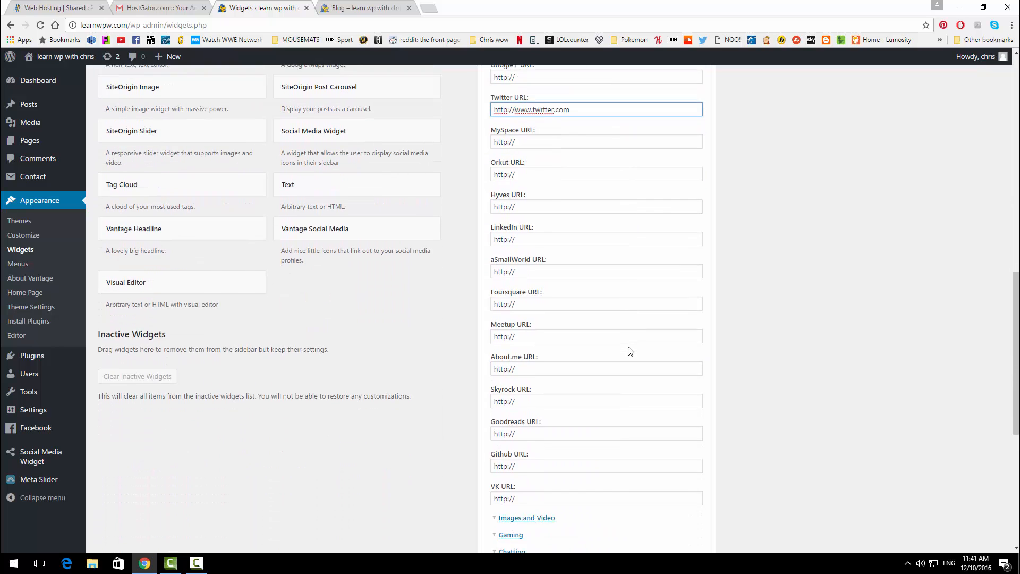
{"action": "scroll", "coordinate": [630, 352], "scroll_direction": "down", "scroll_amount": 1}
{"action": "scroll", "coordinate": [630, 348], "scroll_direction": "up", "scroll_amount": 6}
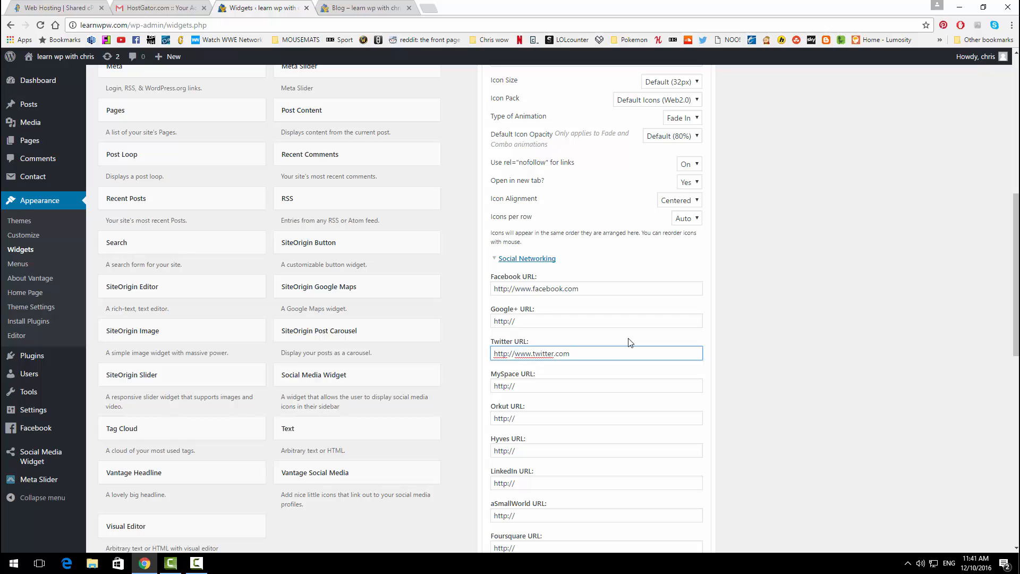
{"action": "left_click", "coordinate": [498, 260]}
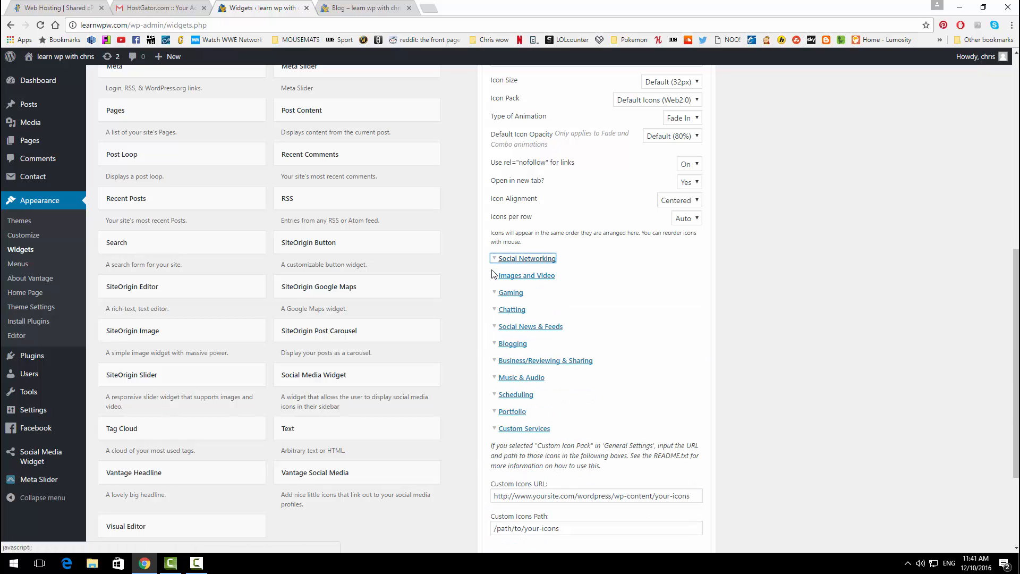
Step: Enter the YouTube and Instagram links and save the widget
{"action": "left_click", "coordinate": [492, 277]}
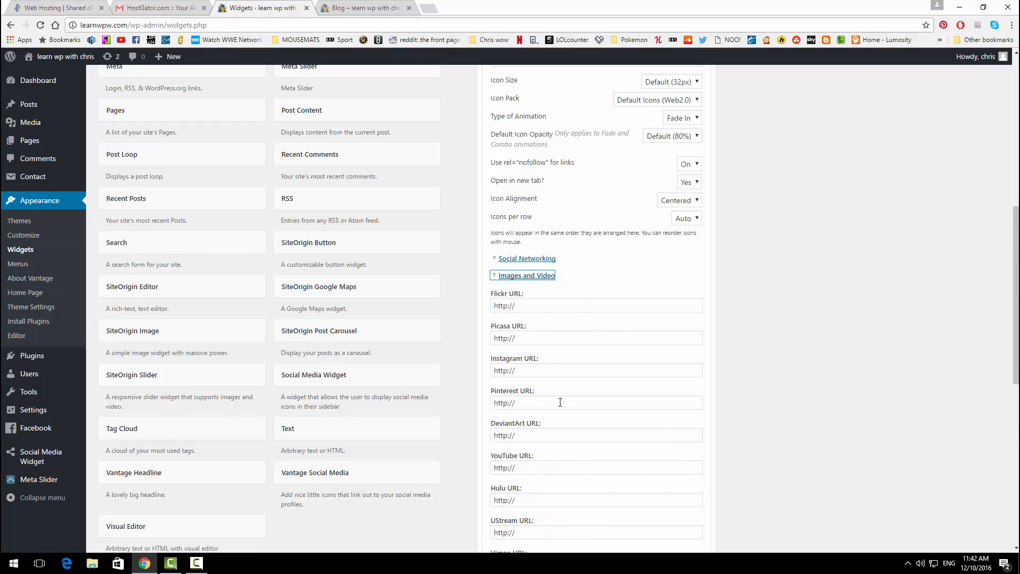
{"action": "scroll", "coordinate": [545, 318], "scroll_direction": "down", "scroll_amount": 1}
{"action": "left_click", "coordinate": [543, 413]}
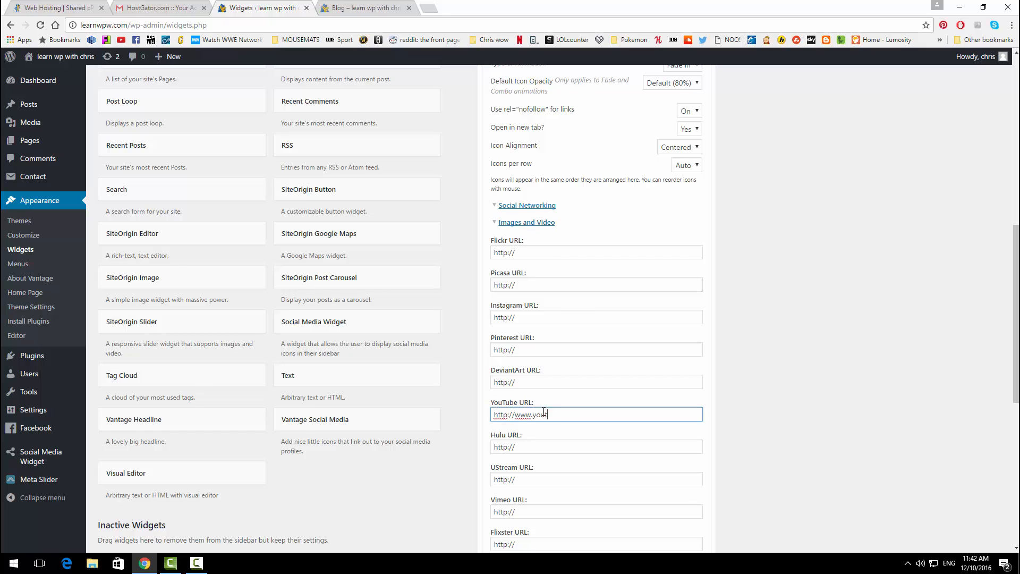
{"action": "type", "text": "www.youtubec"}
{"action": "key", "text": "BackSpace"}
{"action": "left_click", "coordinate": [545, 318]}
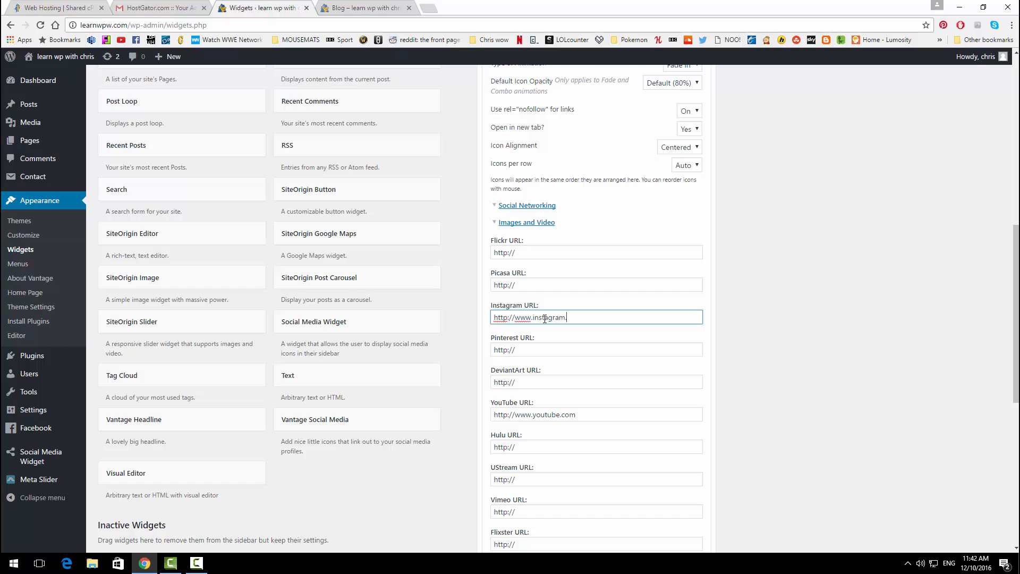
{"action": "scroll", "coordinate": [833, 268], "scroll_direction": "down", "scroll_amount": 7}
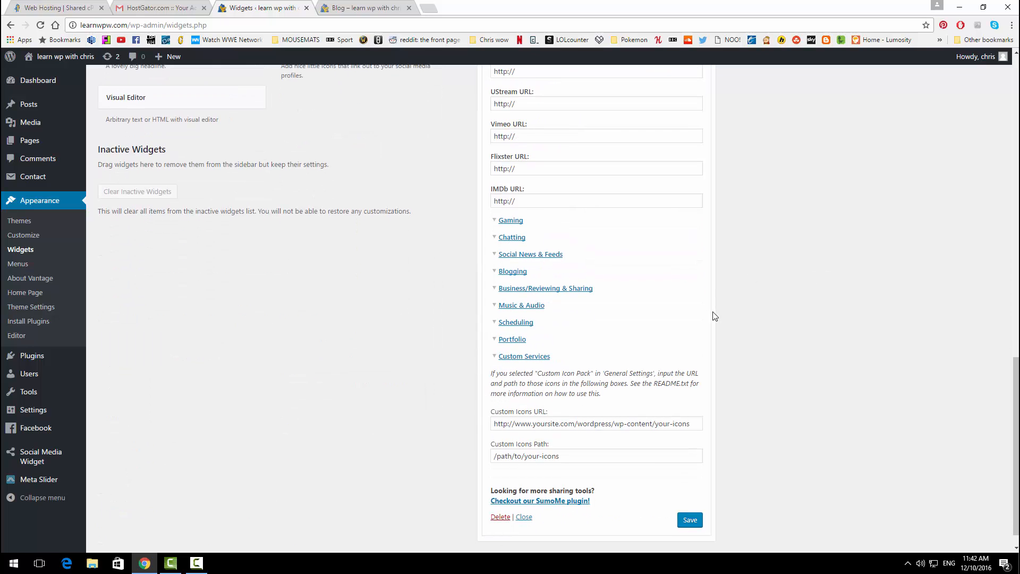
{"action": "left_click", "coordinate": [687, 495]}
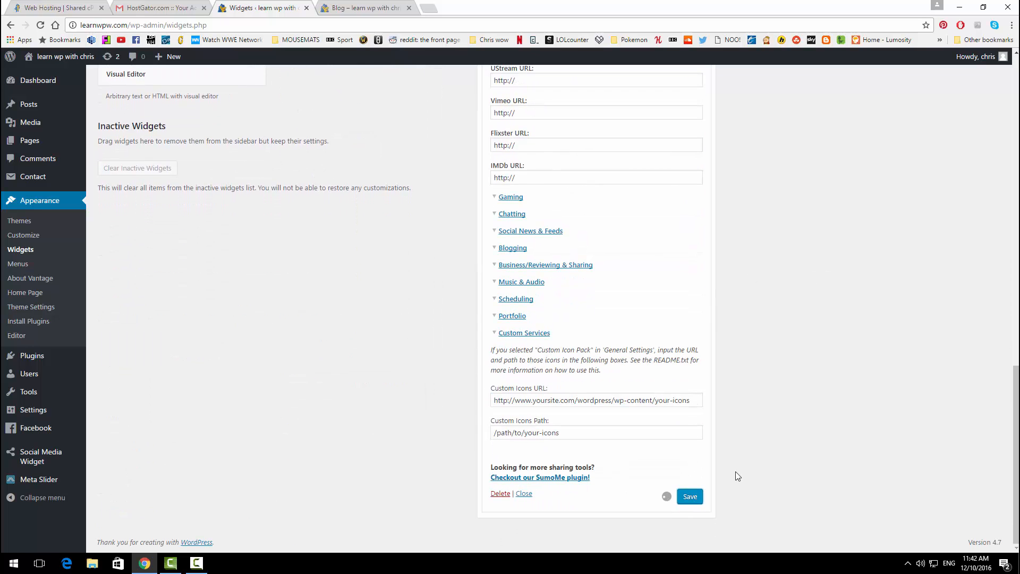
{"action": "scroll", "coordinate": [731, 364], "scroll_direction": "up", "scroll_amount": 4}
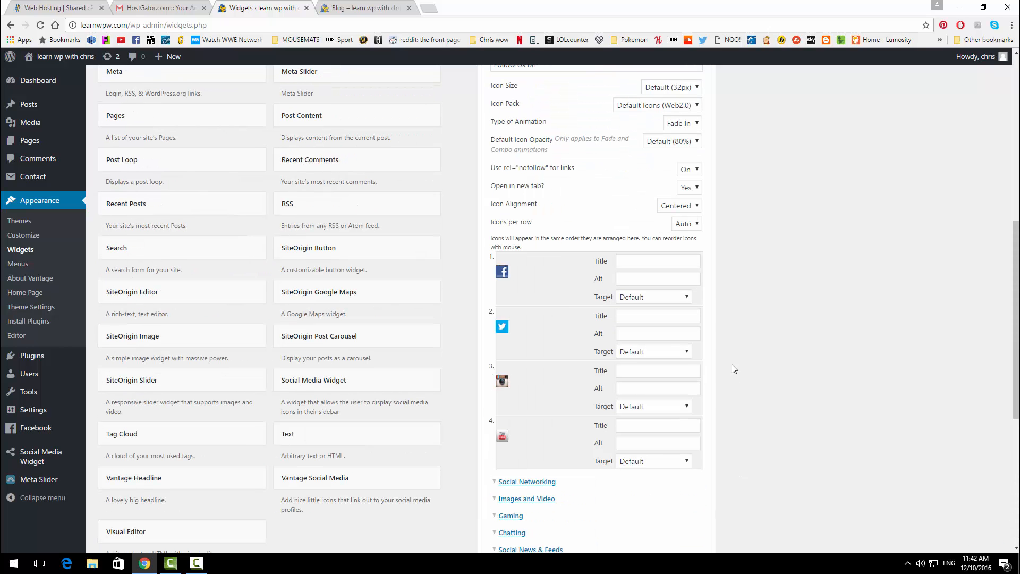
Step: Reload the Blog page to check the four footer social icons, then go to the home page
{"action": "left_click", "coordinate": [367, 7]}
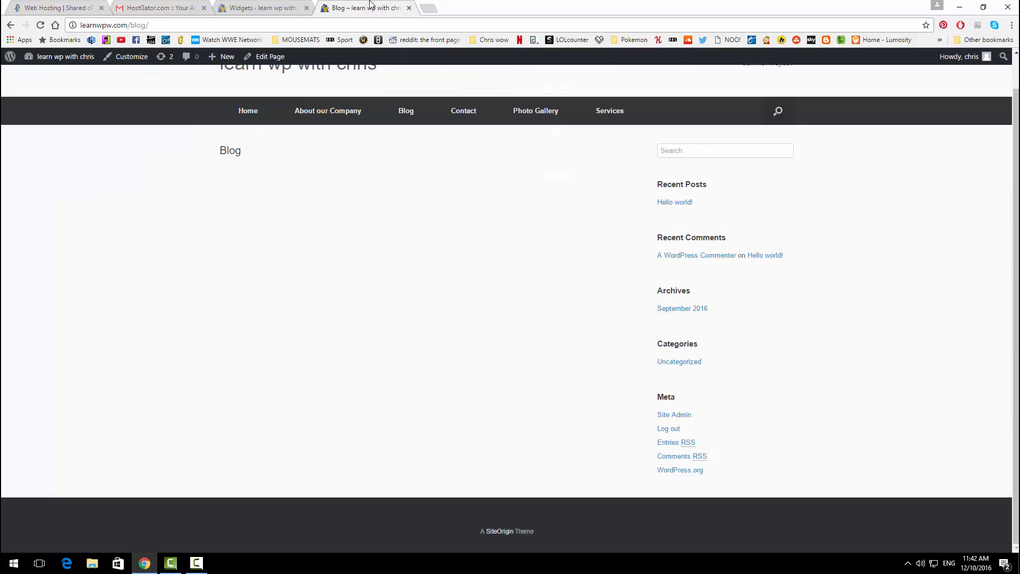
{"action": "left_click", "coordinate": [40, 25]}
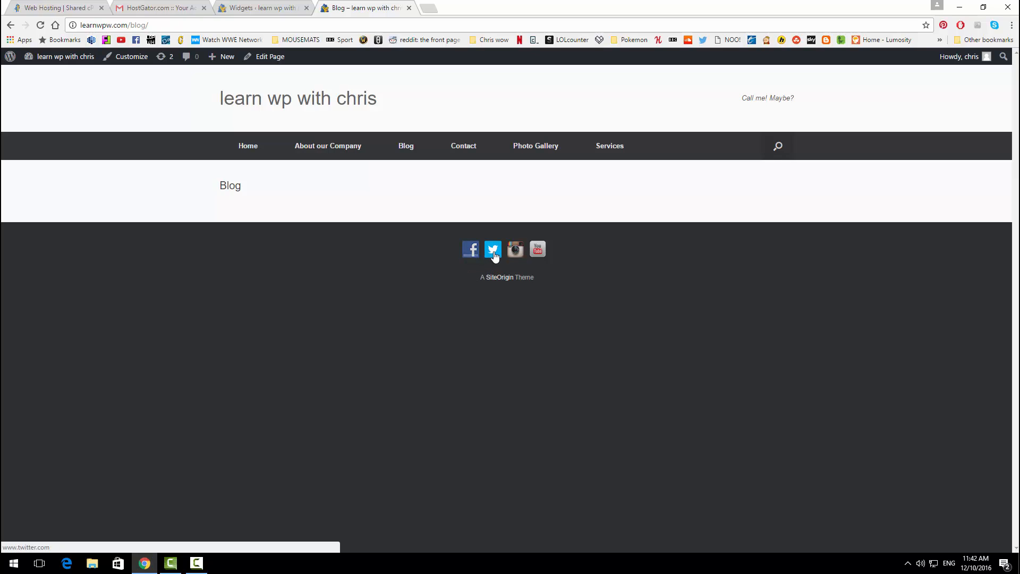
{"action": "left_click", "coordinate": [255, 147]}
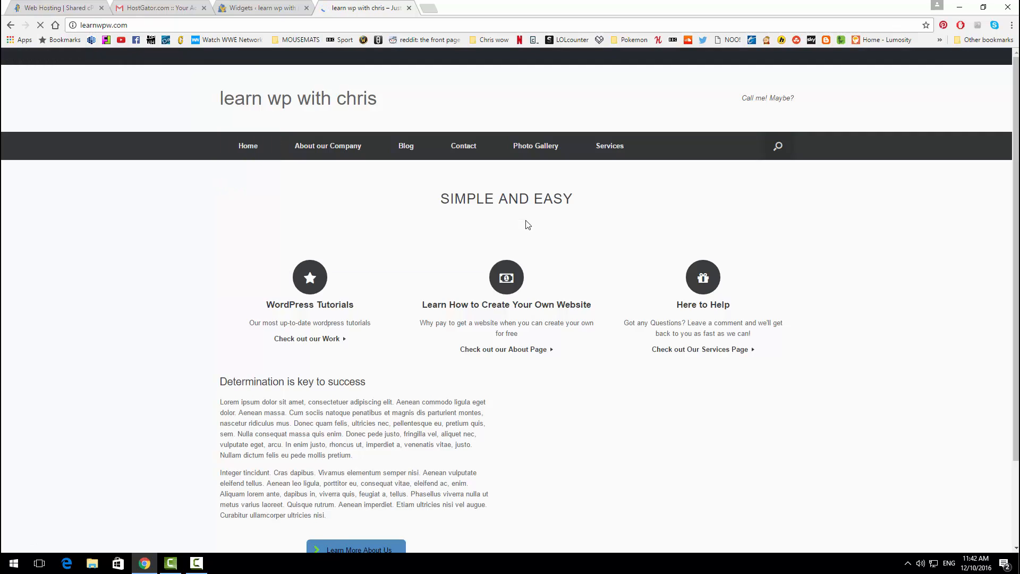
{"action": "scroll", "coordinate": [511, 293], "scroll_direction": "down", "scroll_amount": 5}
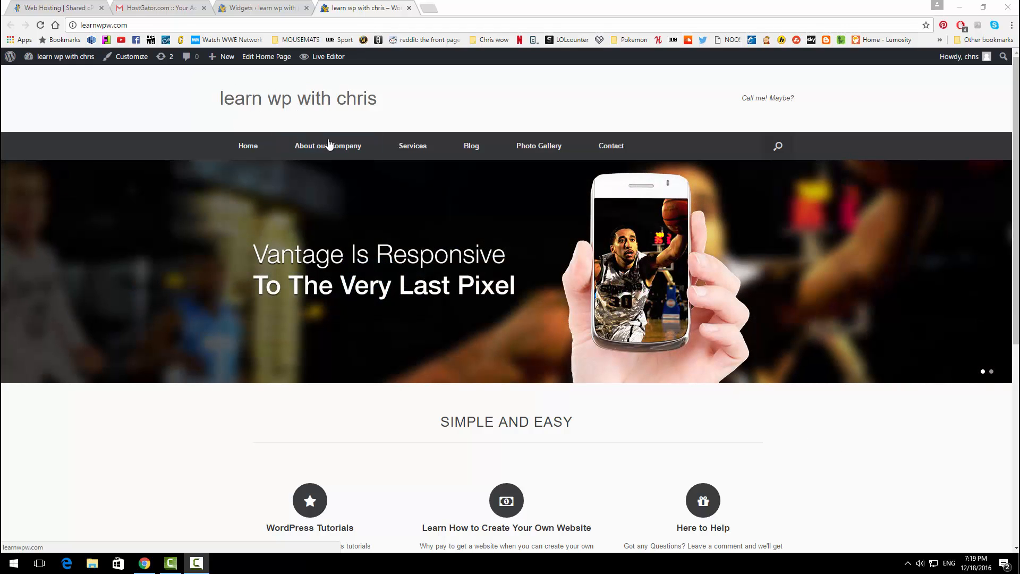
Step: Open logomakr.com in a new tab, skip the intro video and tour, and add a text box
{"action": "left_click", "coordinate": [431, 7]}
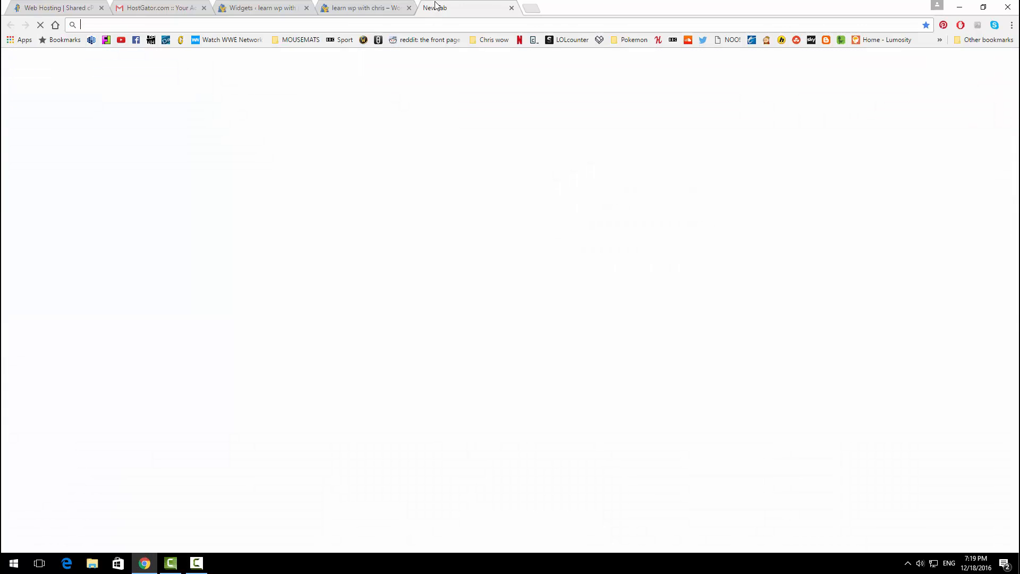
{"action": "type", "text": "logo"}
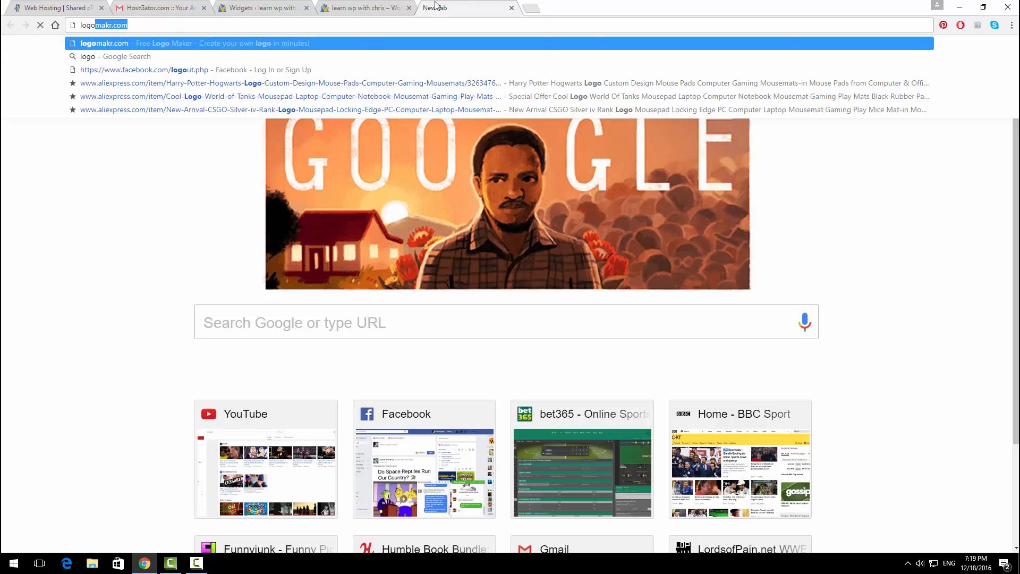
{"action": "key", "text": "Return"}
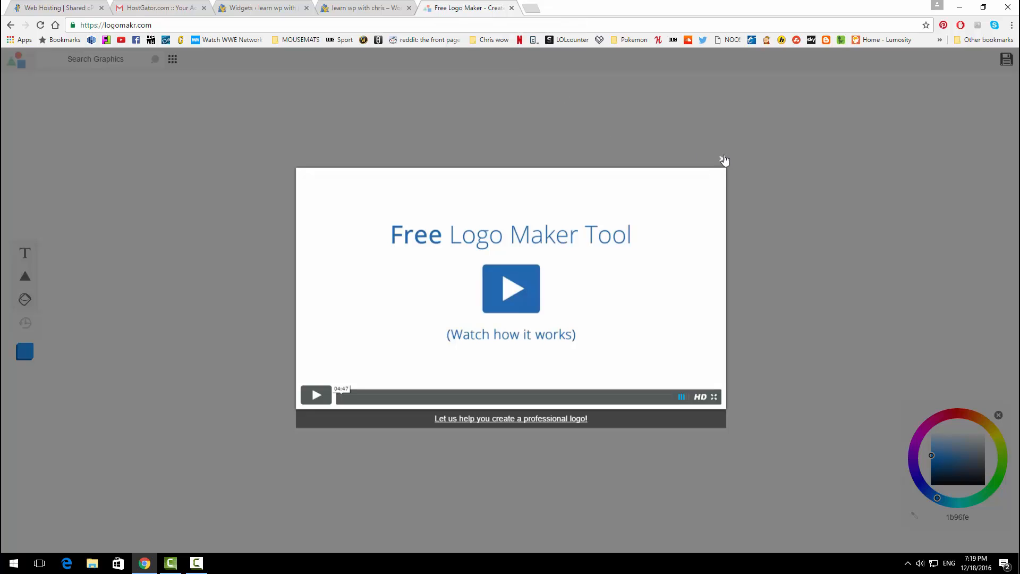
{"action": "left_click", "coordinate": [722, 159]}
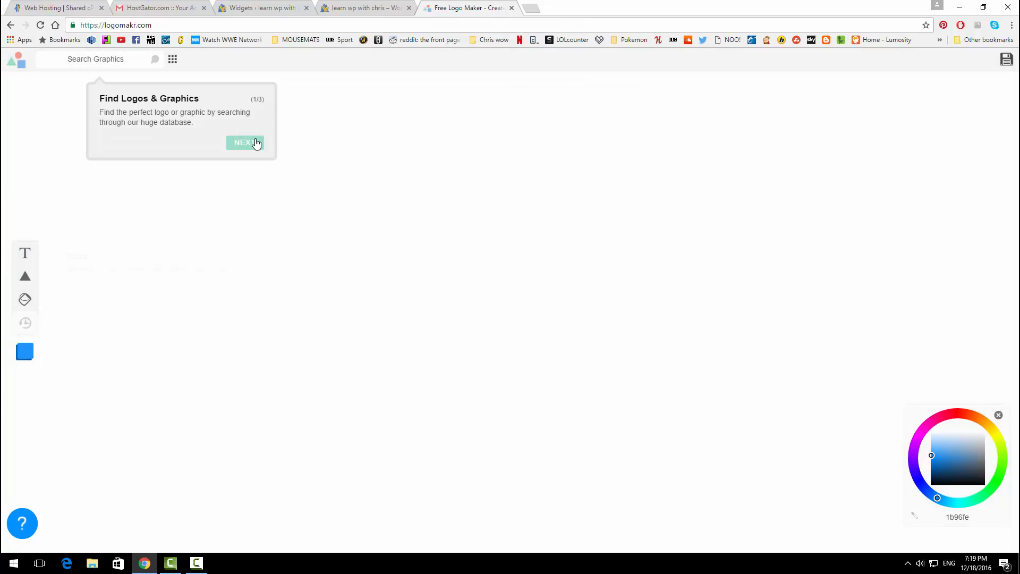
{"action": "left_click", "coordinate": [256, 143]}
{"action": "left_click", "coordinate": [214, 291]}
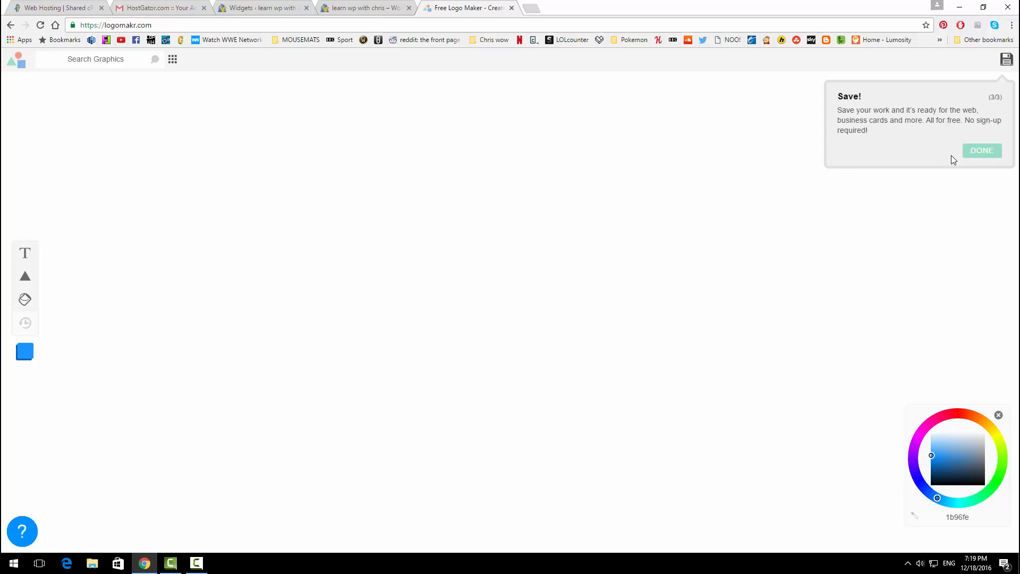
{"action": "left_click", "coordinate": [975, 151]}
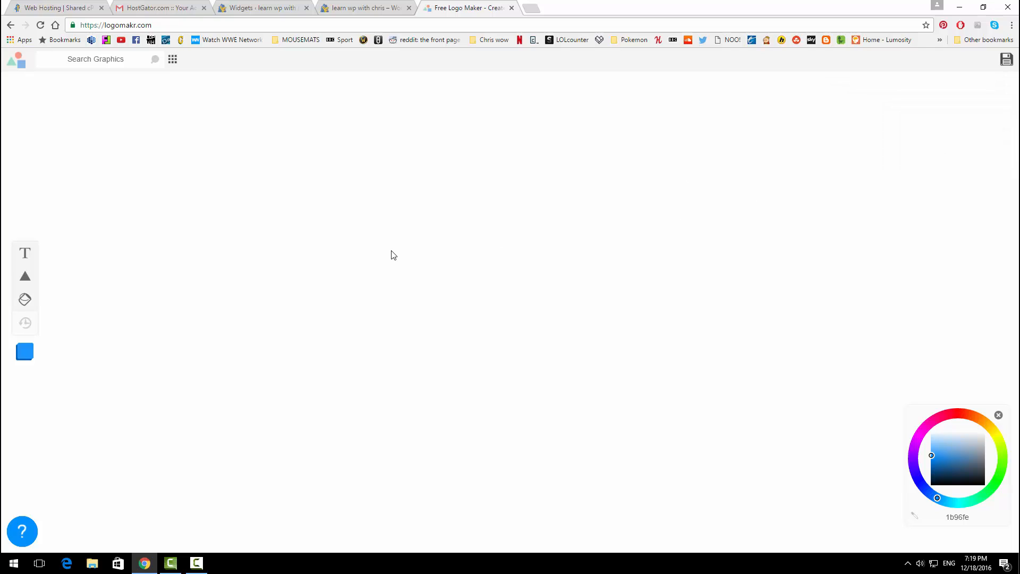
{"action": "left_click", "coordinate": [25, 253]}
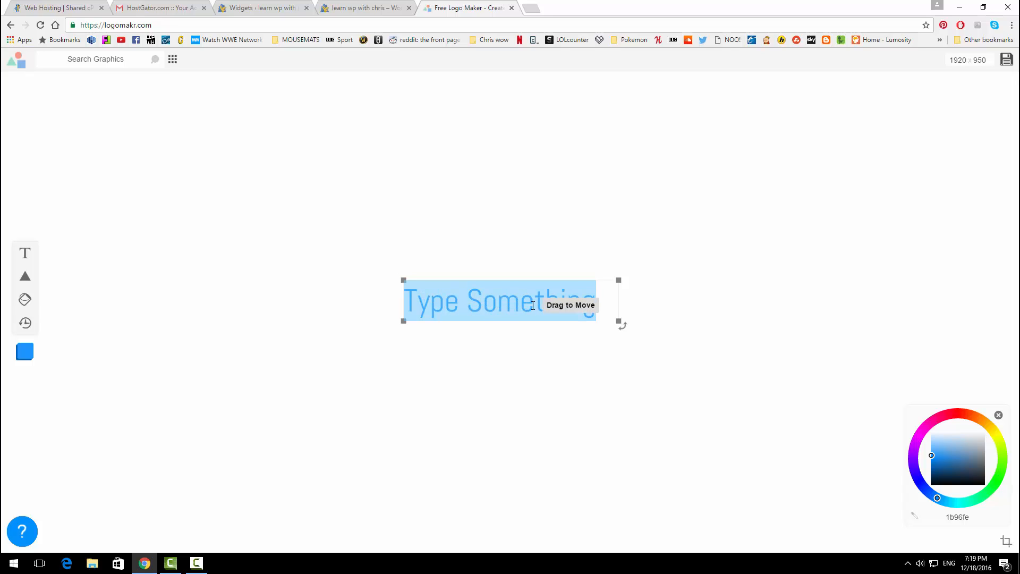
Step: Type 'Learn WP With Chris' into the logo text box
{"action": "type", "text": "Learn WP Wi"}
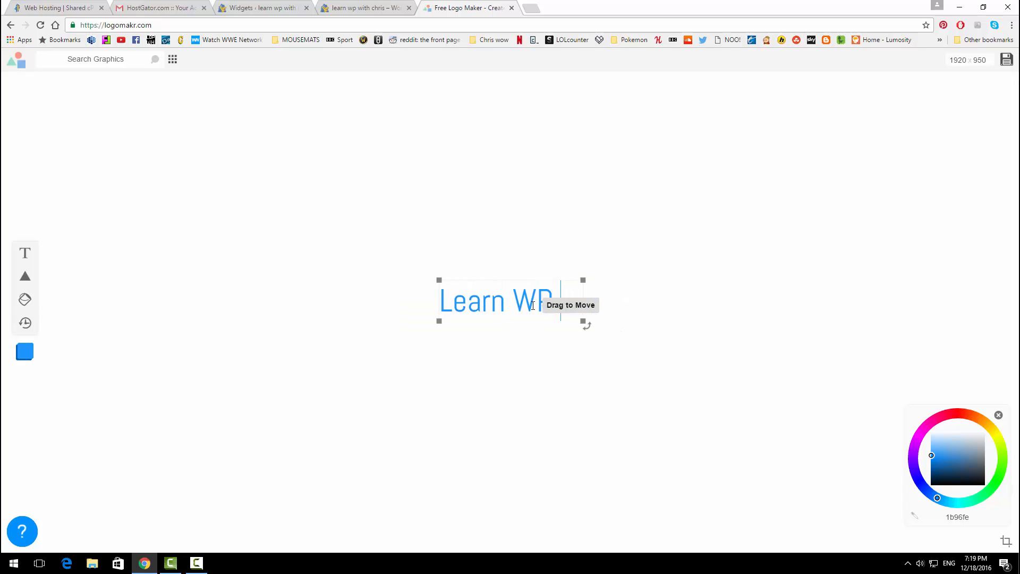
{"action": "key", "text": "BackSpace"}
{"action": "key", "text": "BackSpace"}
{"action": "key", "text": "BackSpace"}
{"action": "type", "text": "Wib"}
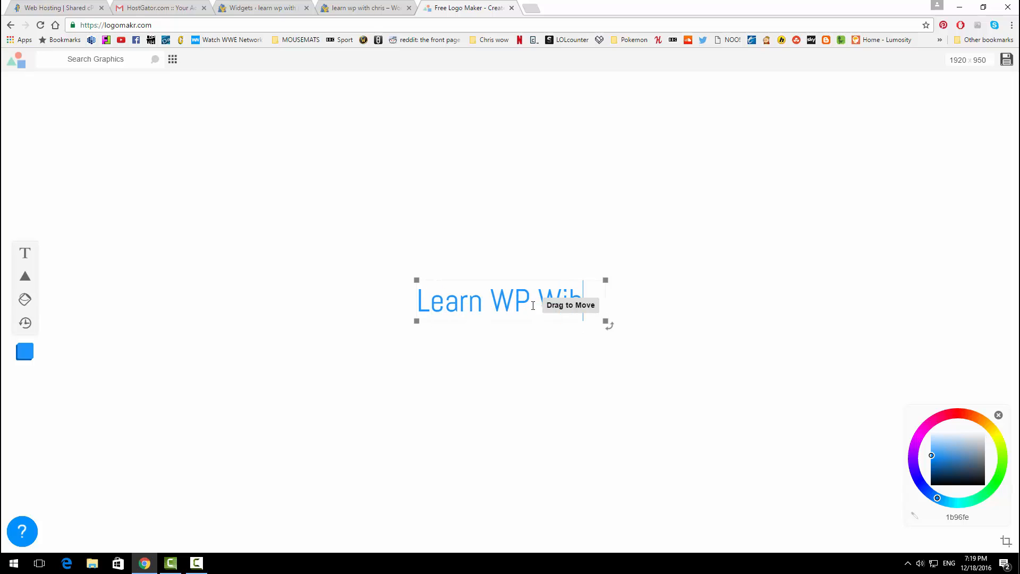
{"action": "key", "text": "BackSpace"}
{"action": "type", "text": "th Chris"}
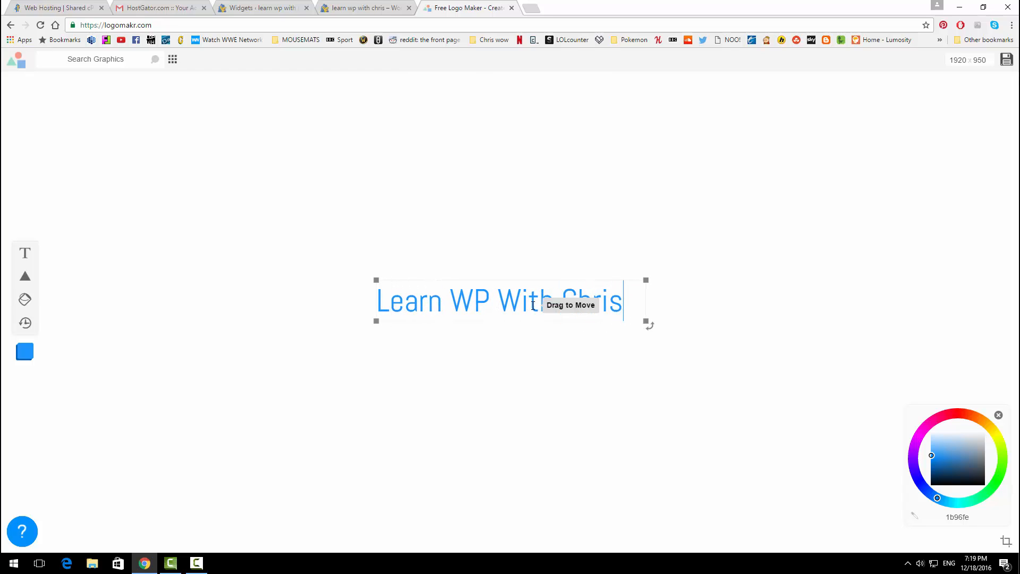
Step: Colour the text bright green (#05ff00) and the word WP pale #d9e9d9
{"action": "left_click_drag", "start_coordinate": [638, 299], "coordinate": [375, 304]}
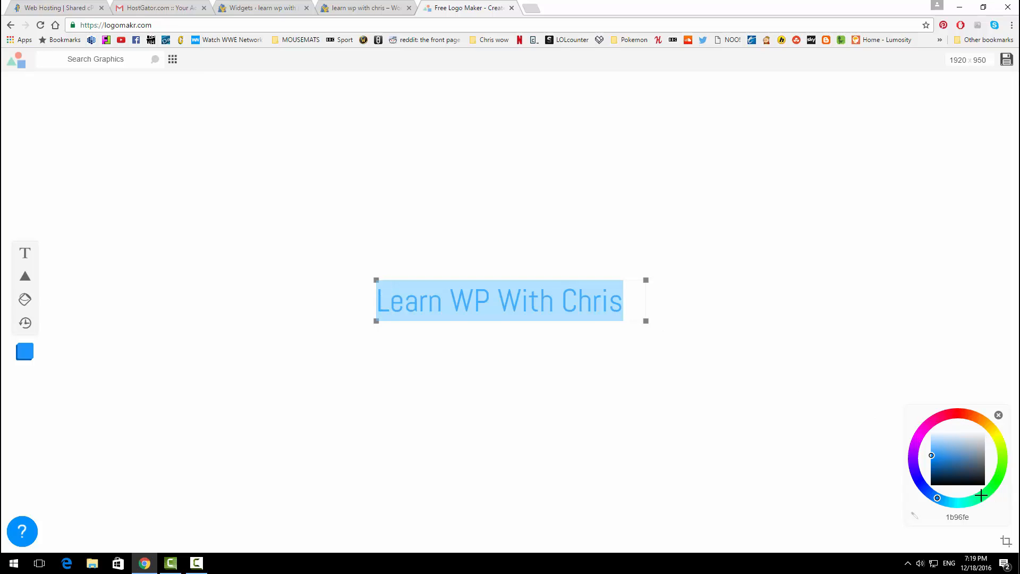
{"action": "mouse_move", "coordinate": [981, 495]}
{"action": "left_mouse_down"}
{"action": "mouse_move", "coordinate": [973, 497]}
{"action": "mouse_move", "coordinate": [998, 479]}
{"action": "left_mouse_up"}
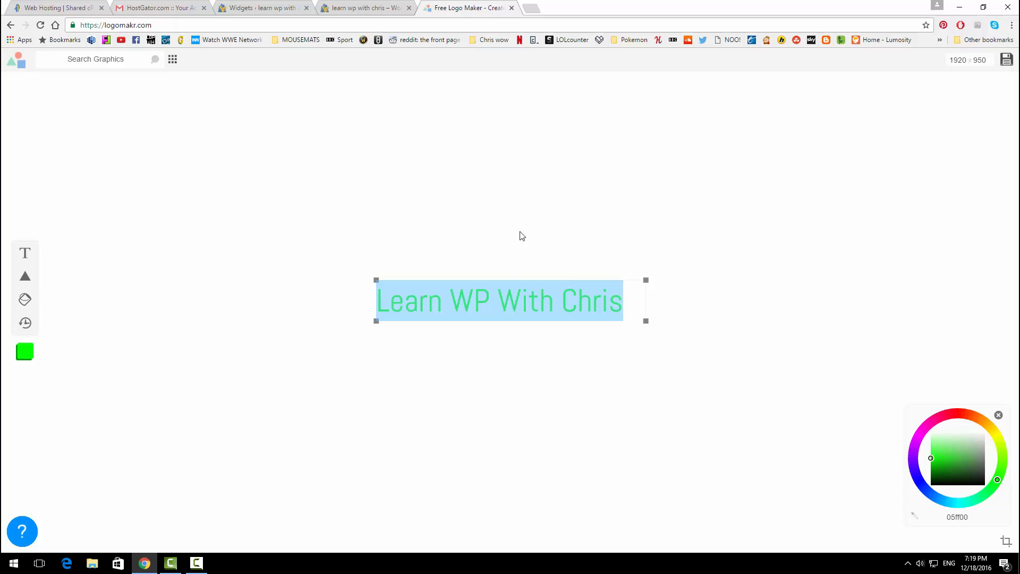
{"action": "left_click", "coordinate": [490, 307]}
{"action": "left_click_drag", "start_coordinate": [489, 307], "coordinate": [450, 308]}
{"action": "left_click_drag", "start_coordinate": [948, 450], "coordinate": [993, 429]}
{"action": "left_click", "coordinate": [357, 308]}
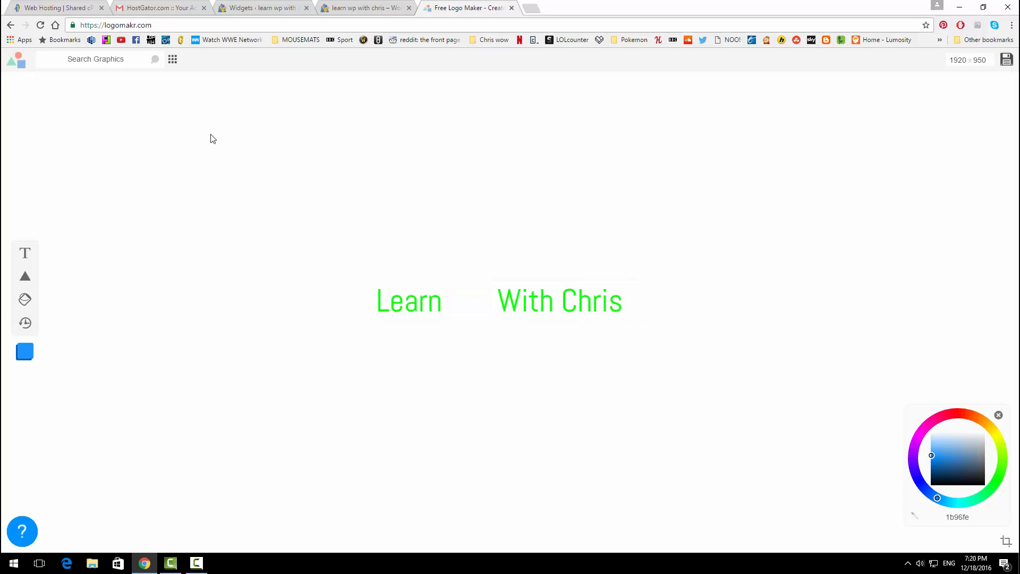
Step: Add the Geography globe icon from a 'globes' search, shrunk to about 98 px beside Learn
{"action": "left_click", "coordinate": [171, 60]}
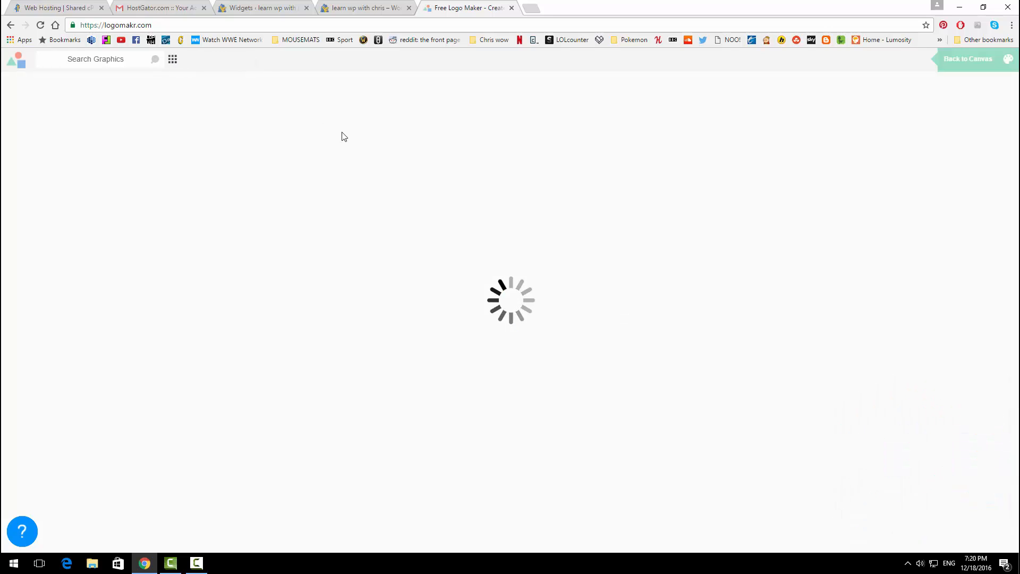
{"action": "left_click", "coordinate": [104, 61]}
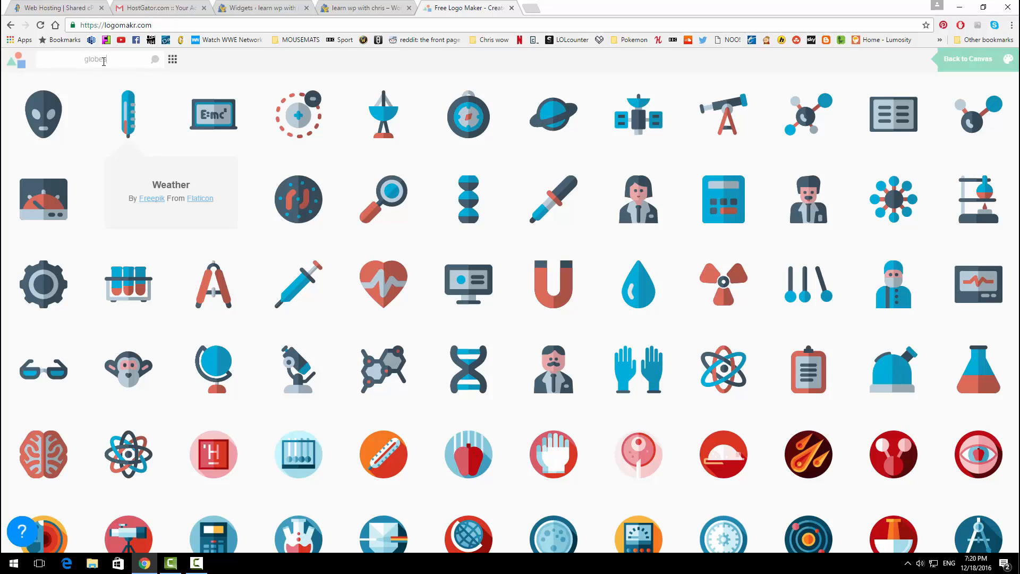
{"action": "key", "text": "Return"}
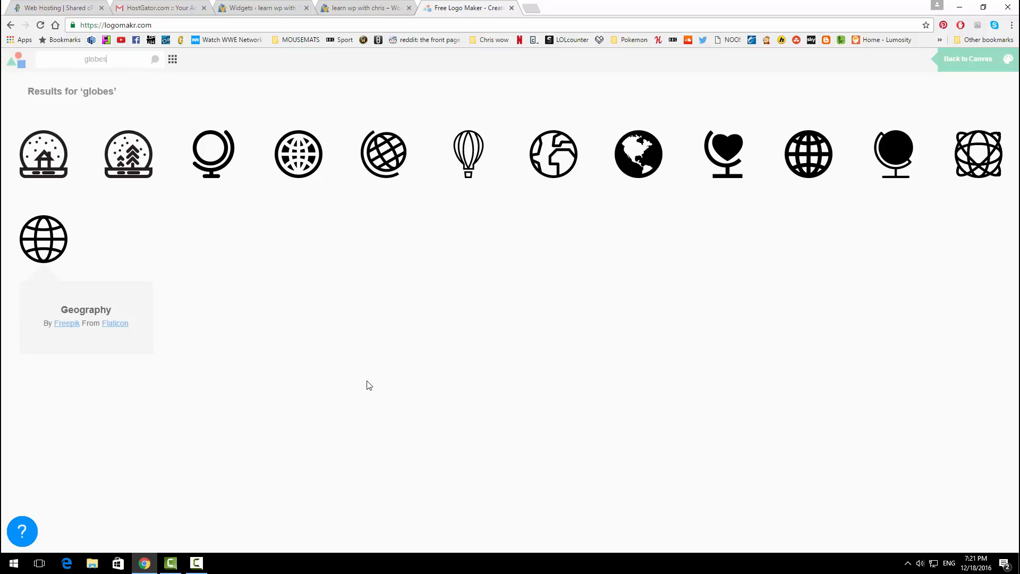
{"action": "left_click", "coordinate": [37, 243]}
{"action": "left_click_drag", "start_coordinate": [494, 282], "coordinate": [284, 247]}
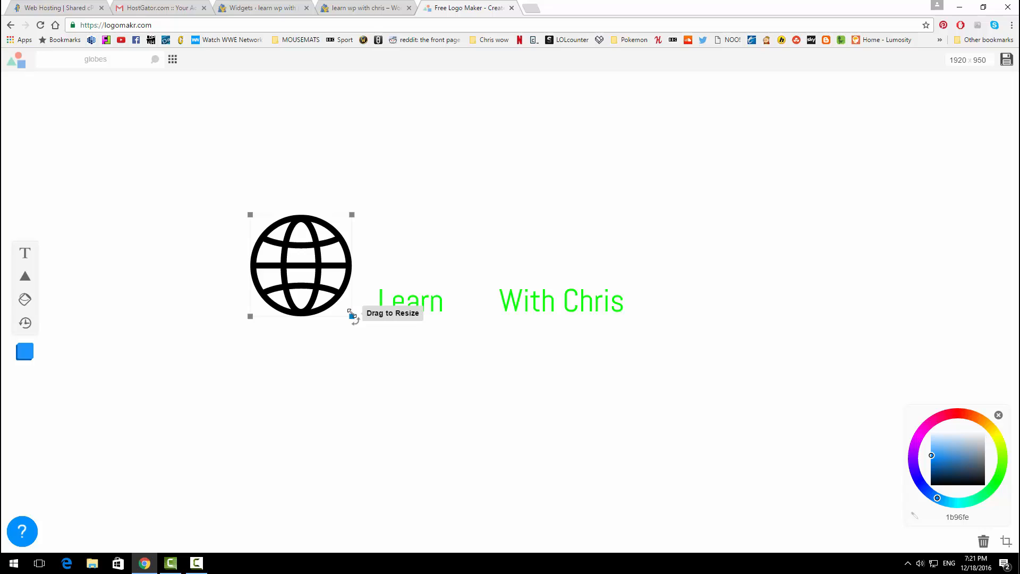
{"action": "left_click_drag", "start_coordinate": [352, 315], "coordinate": [338, 289]}
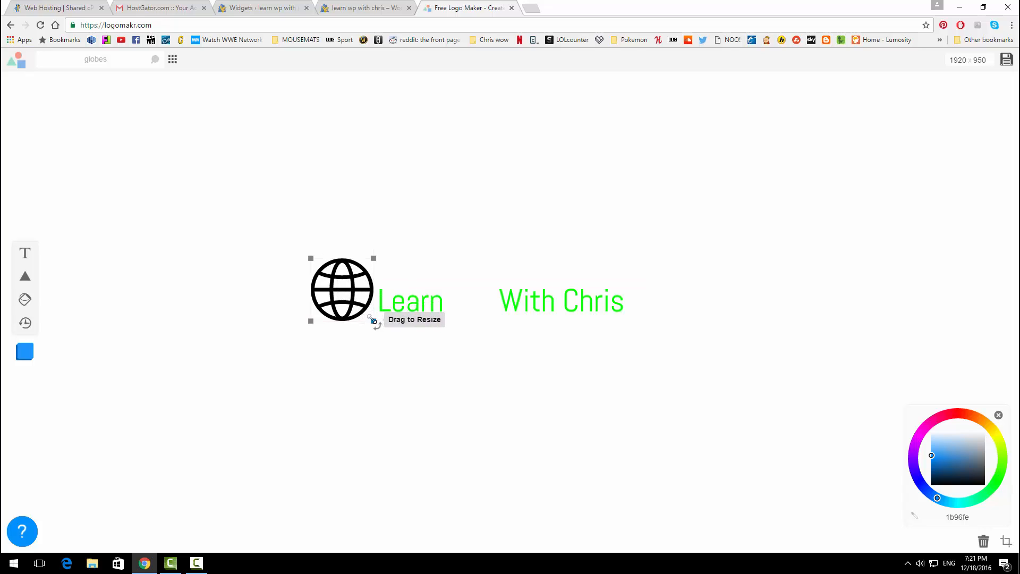
{"action": "left_click_drag", "start_coordinate": [373, 321], "coordinate": [357, 292]}
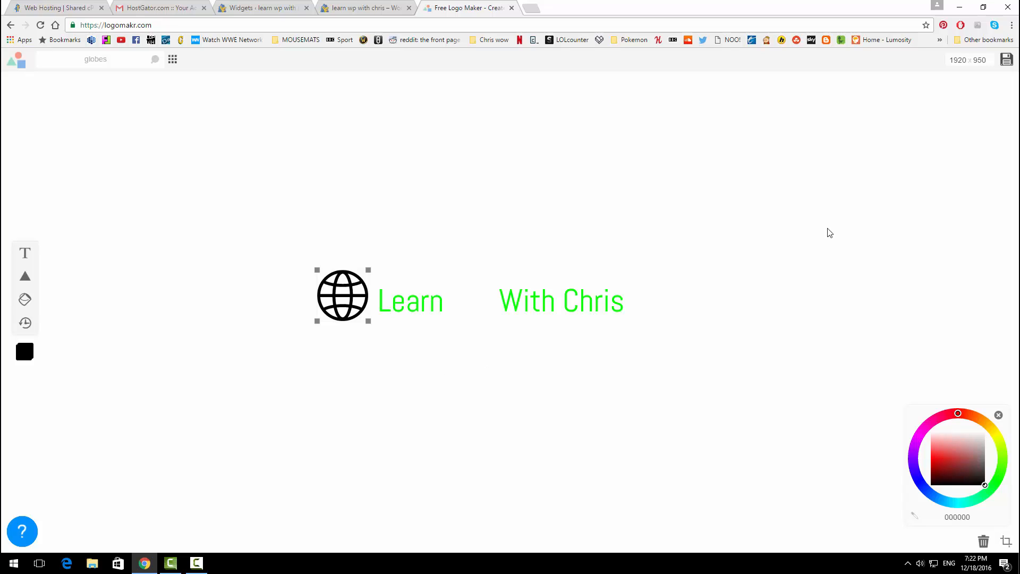
Step: Save the logo, downloading it as Logomakr_75V1iA.png
{"action": "left_click", "coordinate": [1005, 59]}
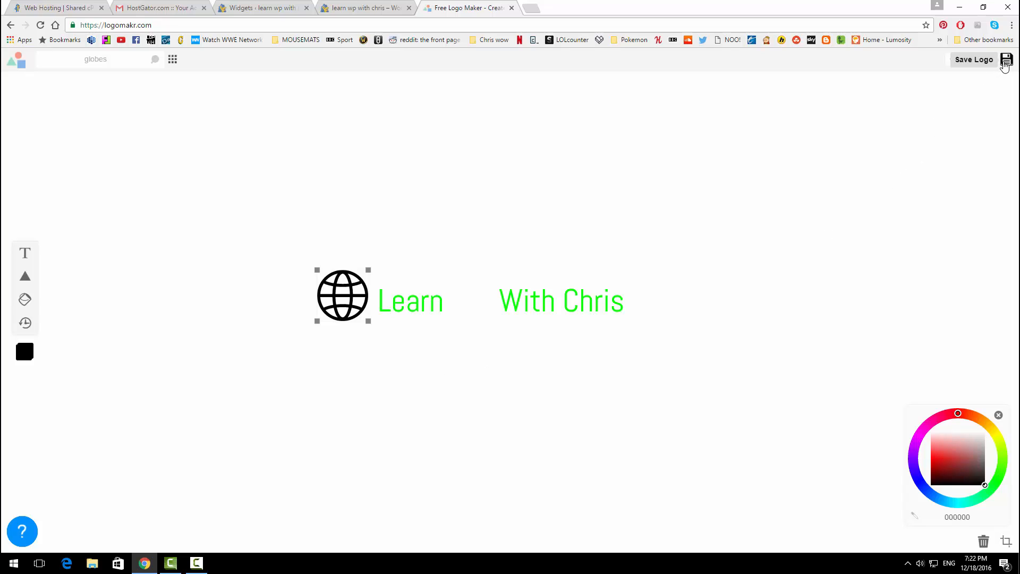
{"action": "left_click", "coordinate": [311, 233]}
{"action": "left_click", "coordinate": [421, 269]}
{"action": "left_click", "coordinate": [287, 7]}
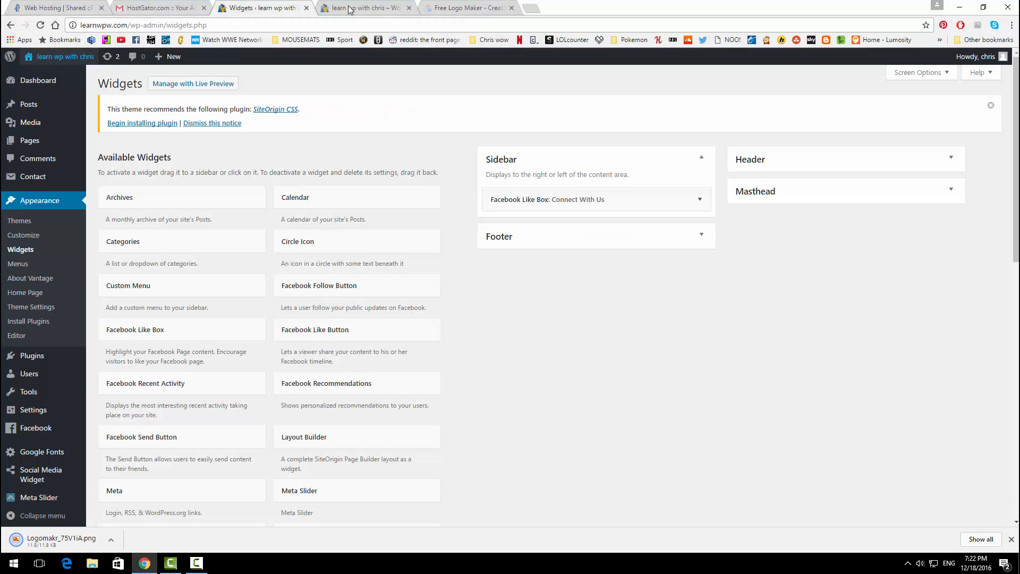
Step: From the front page, open the Customizer's Logo theme settings and bring up the image picker
{"action": "left_click", "coordinate": [351, 9]}
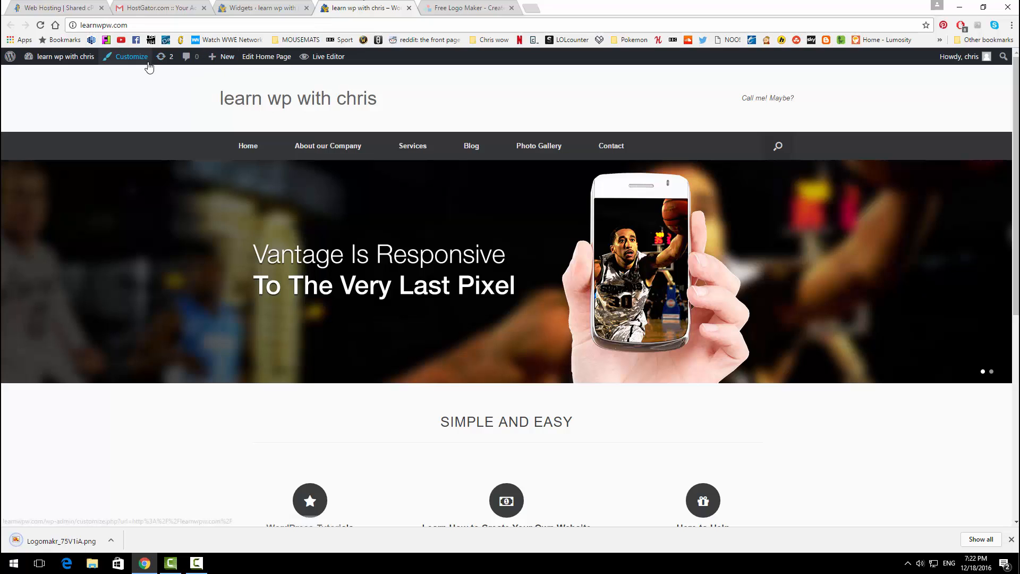
{"action": "left_click", "coordinate": [130, 58]}
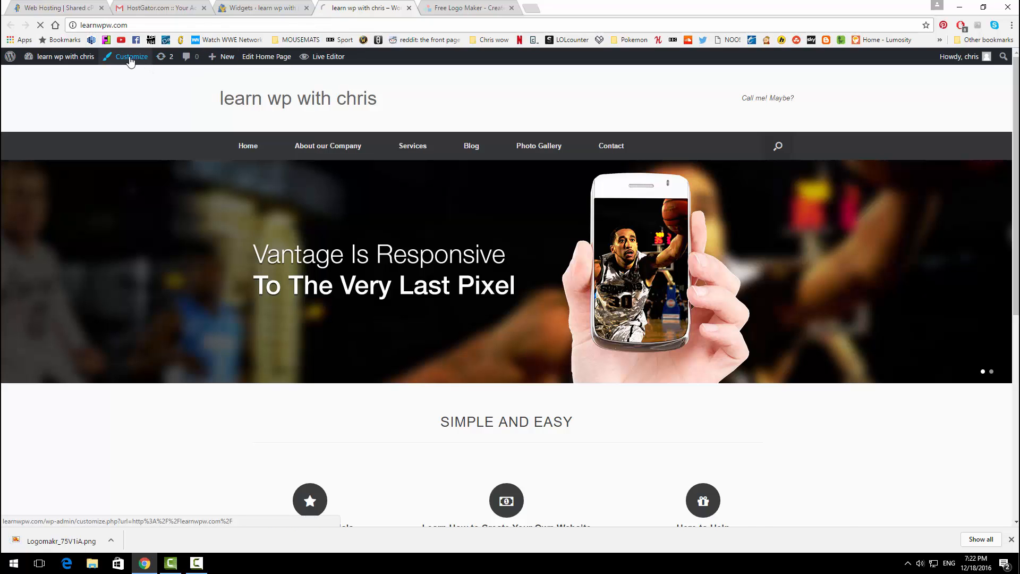
{"action": "left_click", "coordinate": [128, 176]}
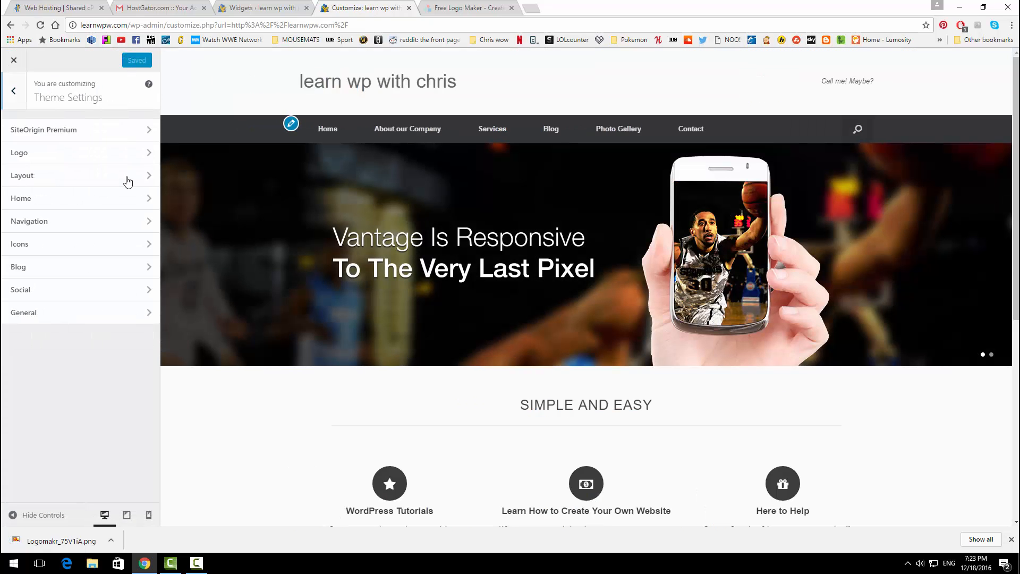
{"action": "left_click", "coordinate": [110, 155]}
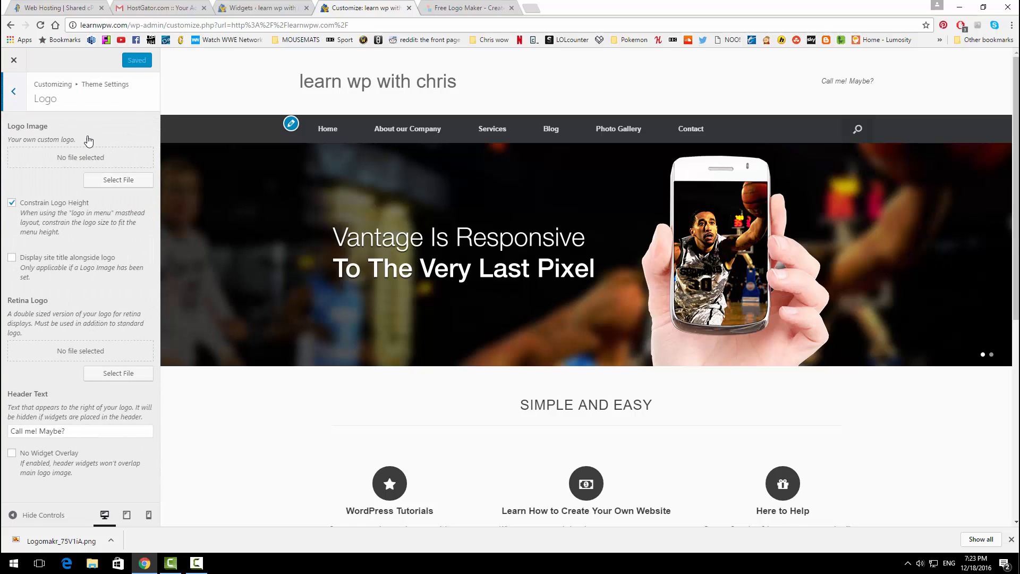
{"action": "left_click", "coordinate": [110, 181]}
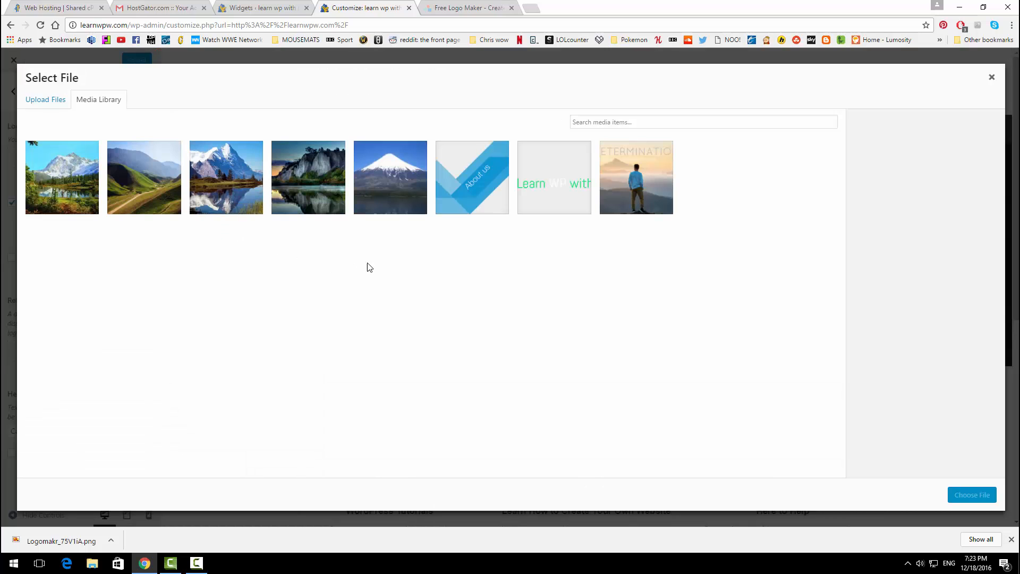
Step: Set the site logo to the green 'Learn WP with Chris' globe image and publish it
{"action": "left_click", "coordinate": [557, 205]}
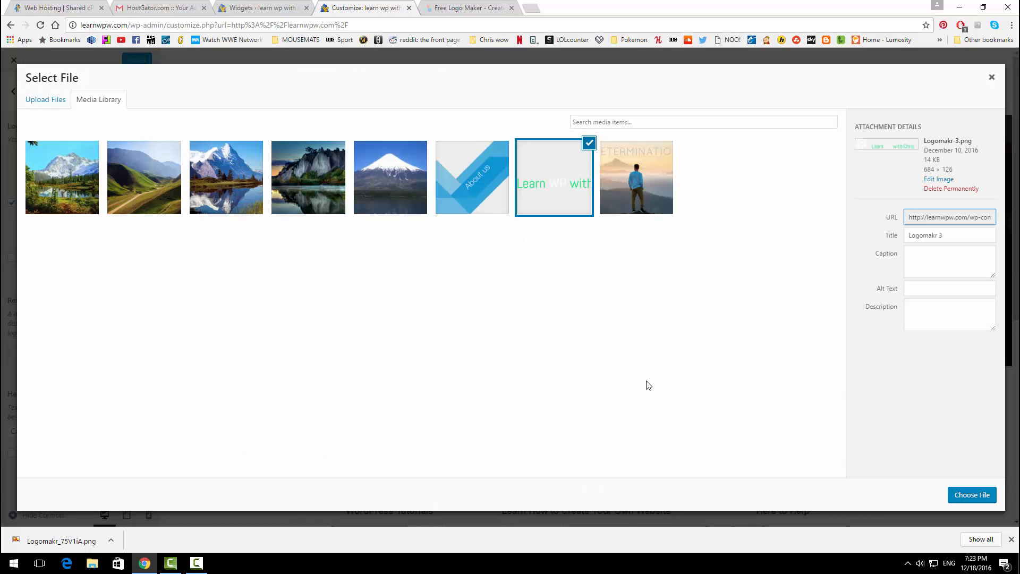
{"action": "left_click", "coordinate": [974, 495]}
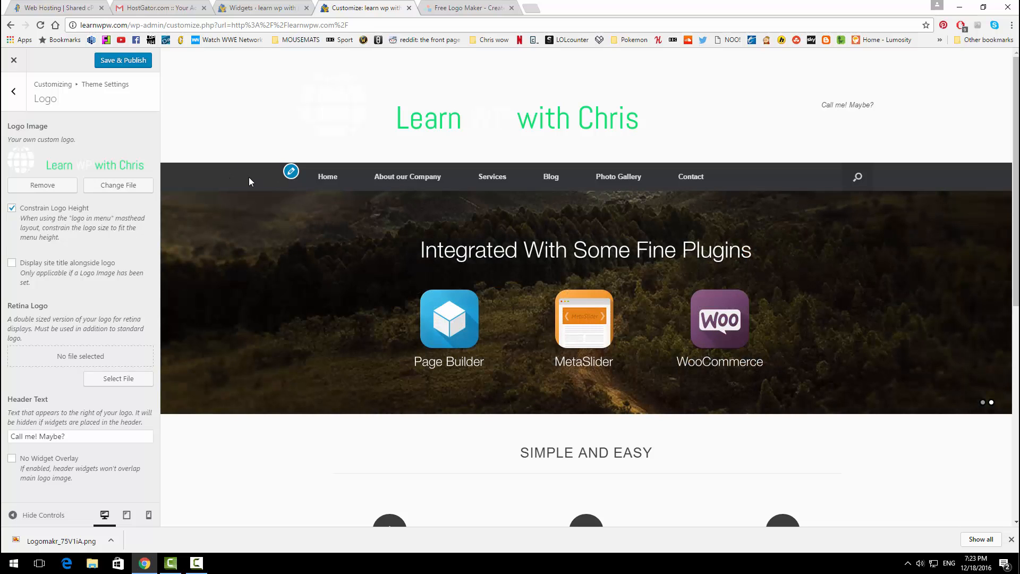
{"action": "left_click", "coordinate": [113, 61]}
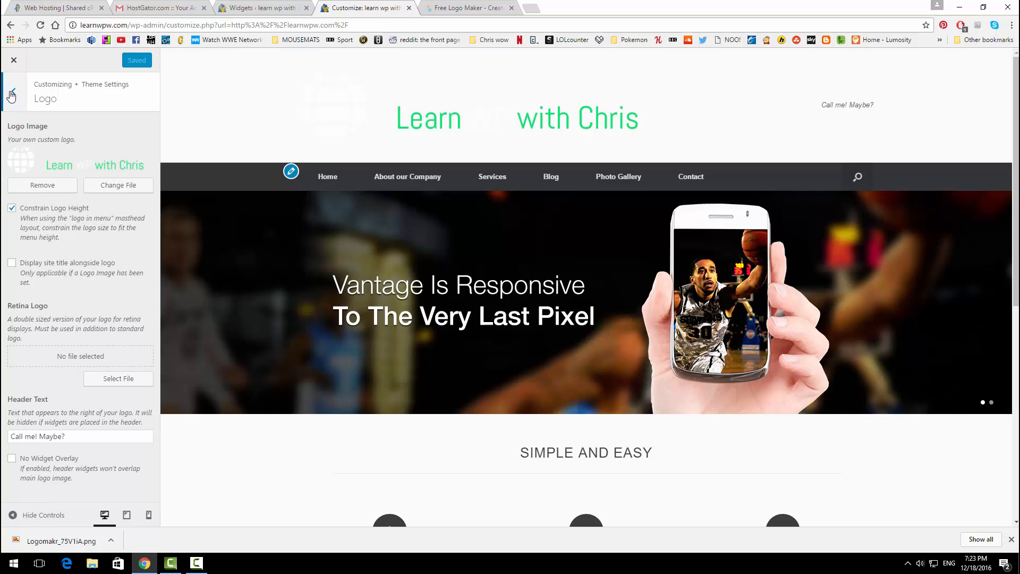
Step: Change the theme's Masthead Layout to Logo In Menu and publish the change
{"action": "left_click", "coordinate": [11, 95]}
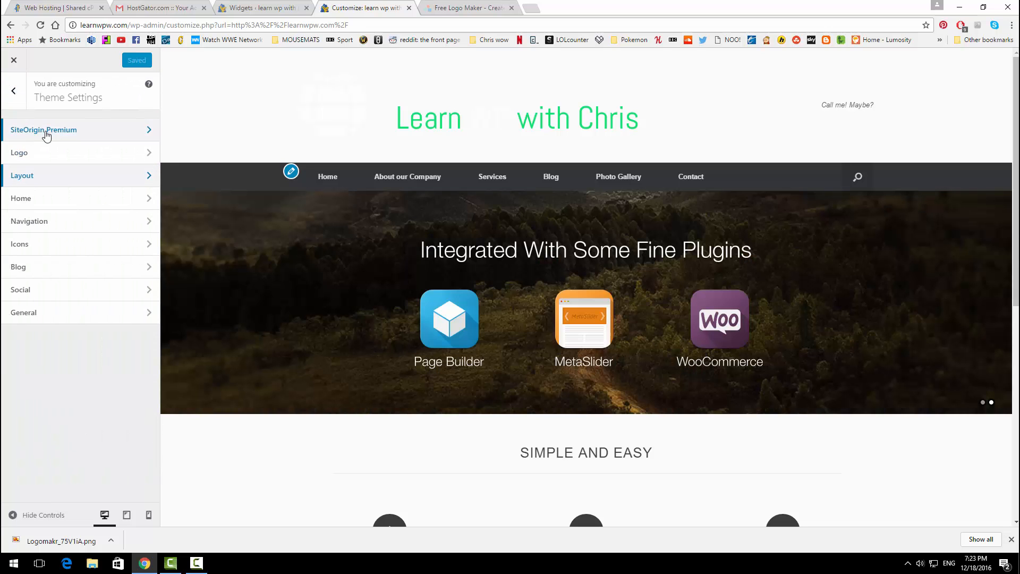
{"action": "left_click", "coordinate": [69, 182]}
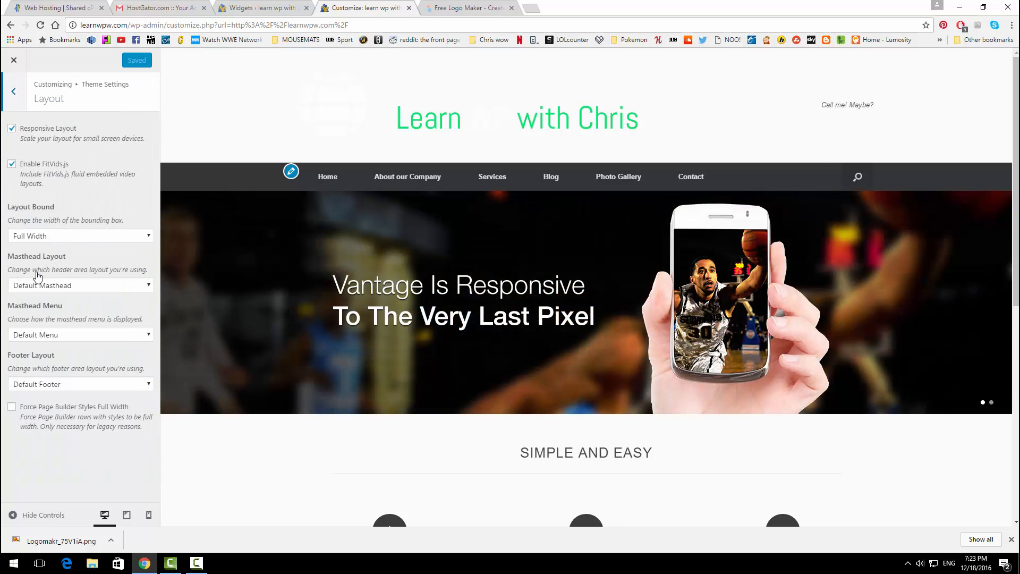
{"action": "left_click", "coordinate": [88, 288]}
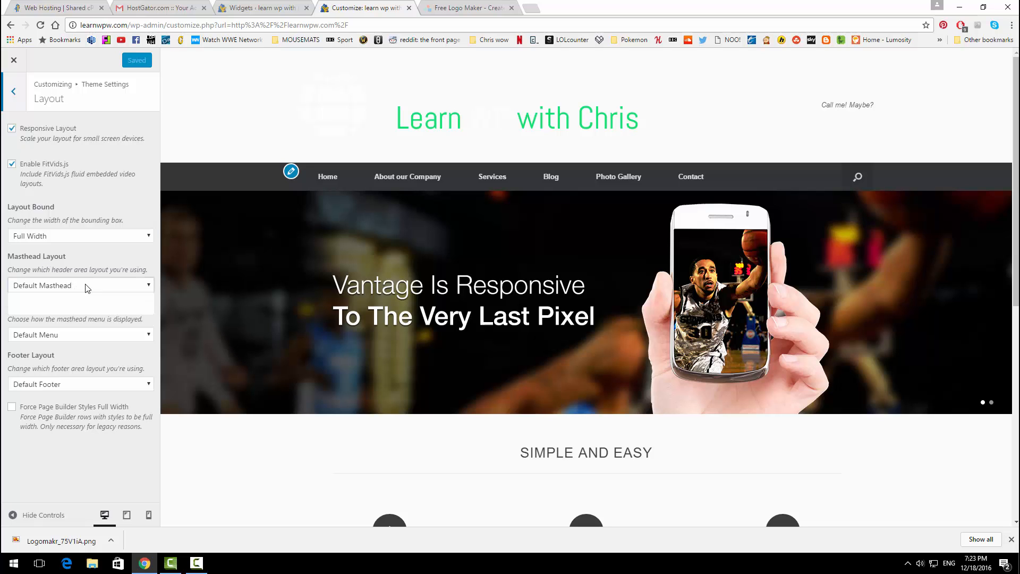
{"action": "left_click", "coordinate": [81, 306]}
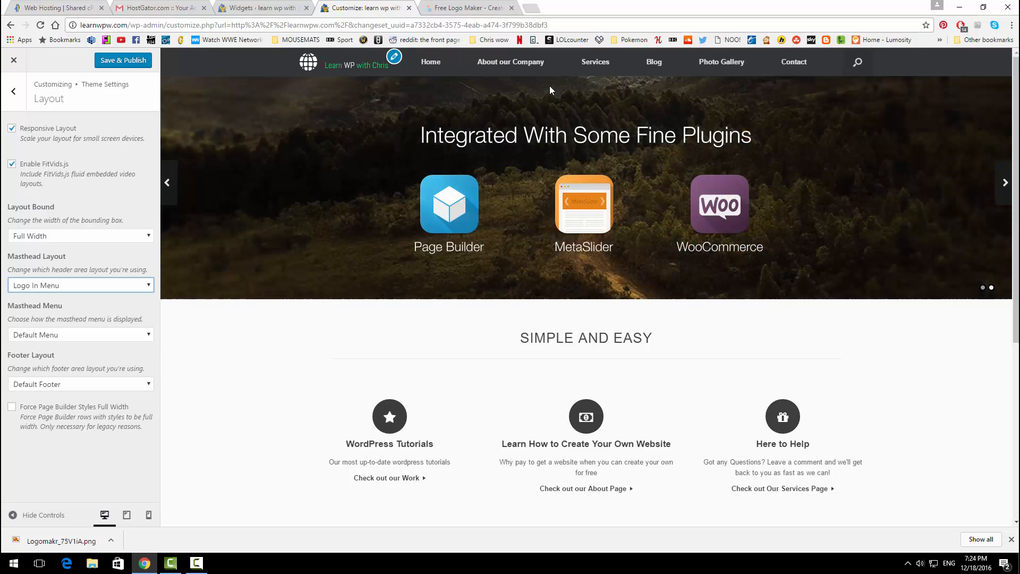
{"action": "left_click", "coordinate": [127, 61]}
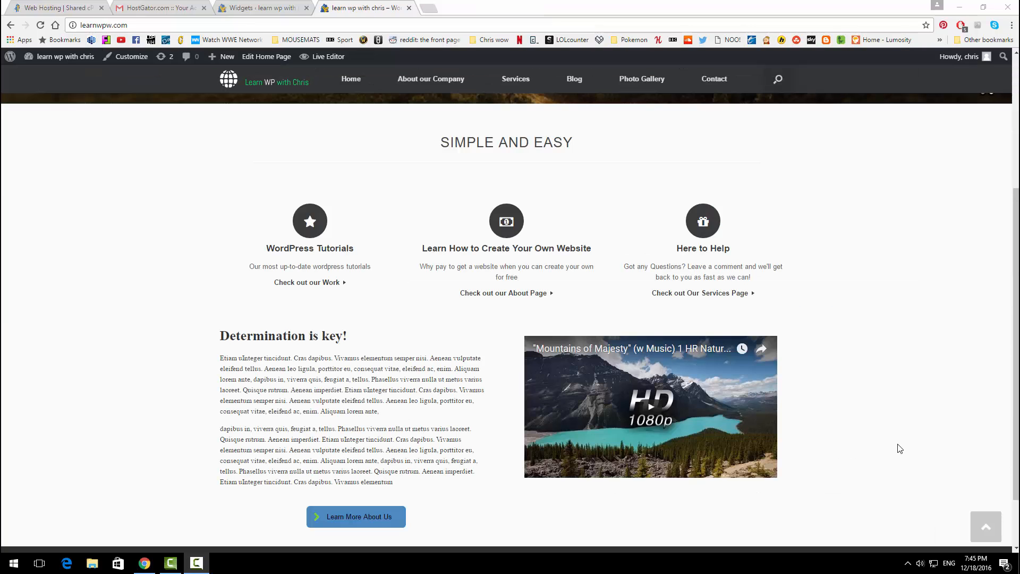
Step: Check the live site header showing the globe logo inside the navigation bar
{"action": "scroll", "coordinate": [900, 447], "scroll_direction": "up", "scroll_amount": 1}
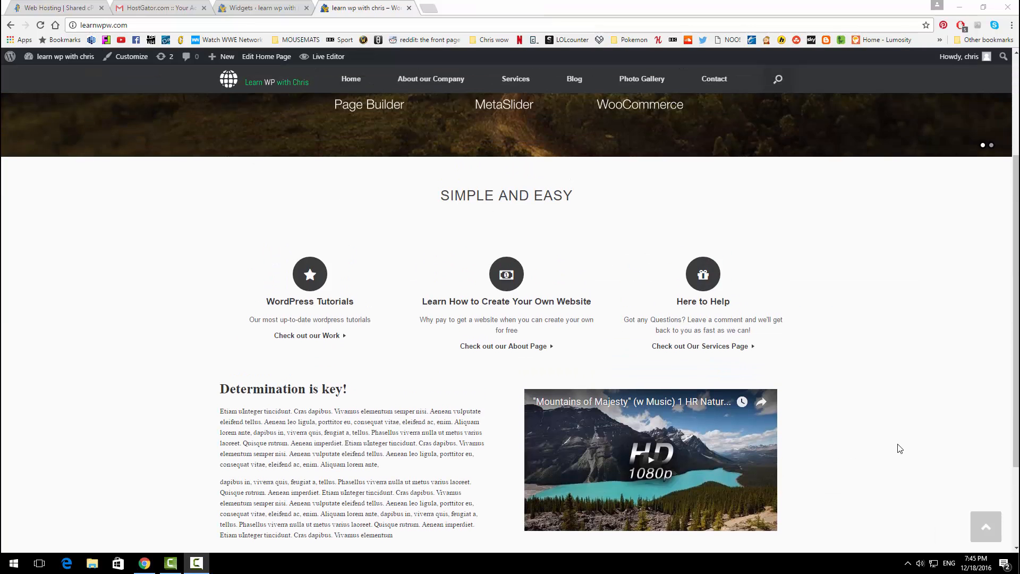
{"action": "scroll", "coordinate": [899, 449], "scroll_direction": "up", "scroll_amount": 3}
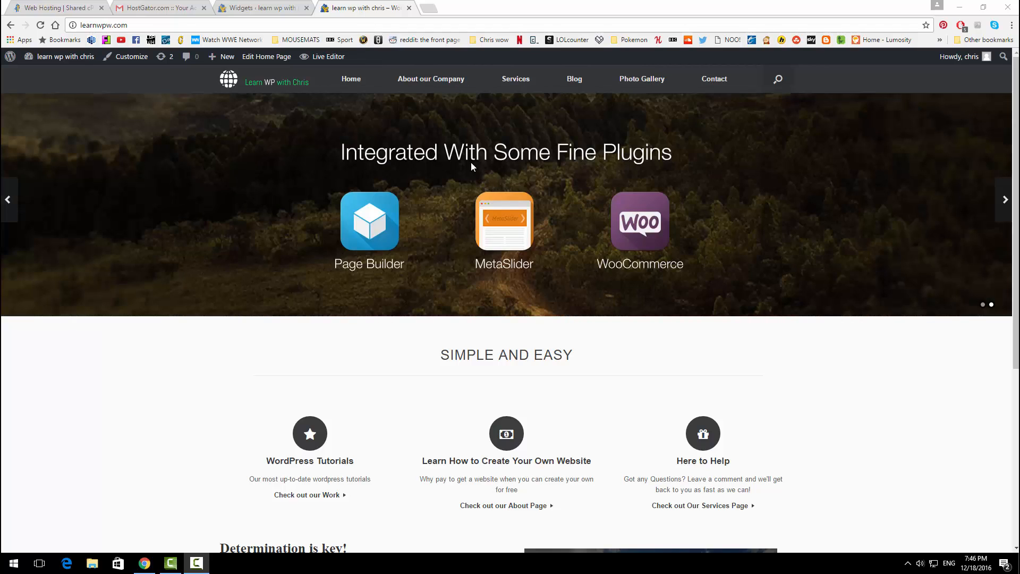
{"action": "left_click", "coordinate": [428, 8]}
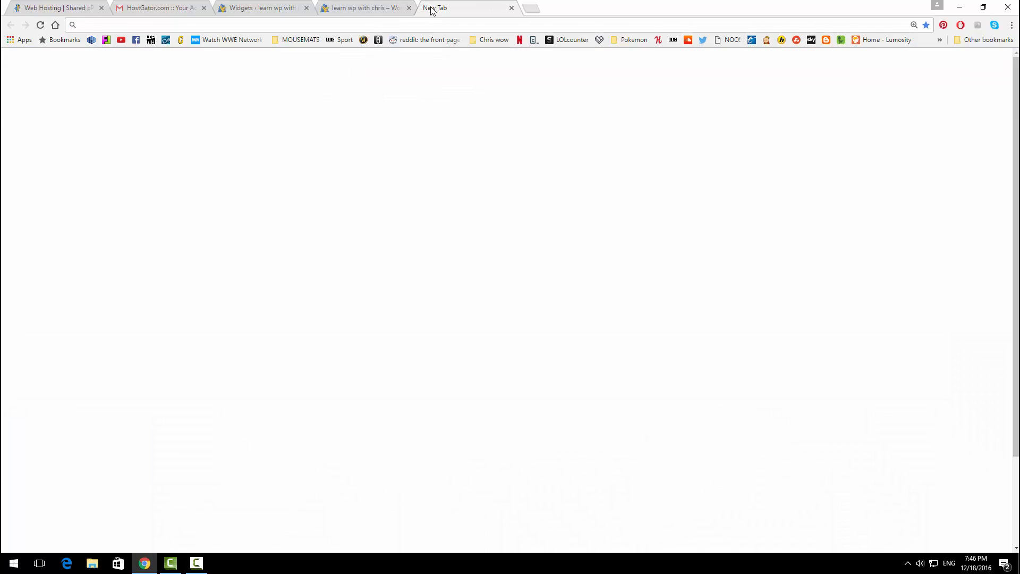
Step: Go to Unsplash and download the beach and road photo as 'picture 1' in the WP folder
{"action": "type", "text": "unsplas"}
{"action": "key", "text": "Return"}
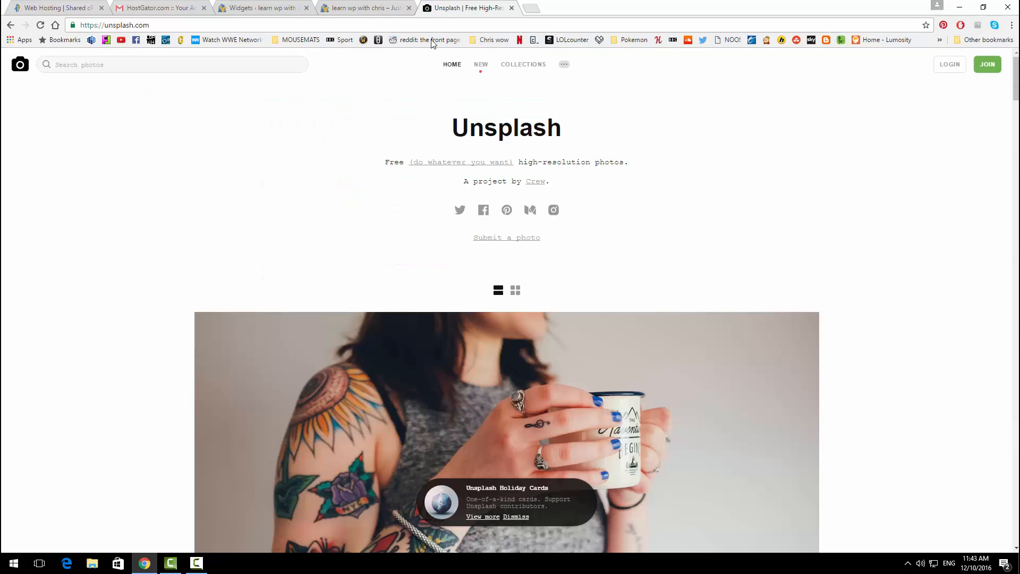
{"action": "scroll", "coordinate": [619, 221], "scroll_direction": "down", "scroll_amount": 10}
{"action": "scroll", "coordinate": [621, 223], "scroll_direction": "down", "scroll_amount": 11}
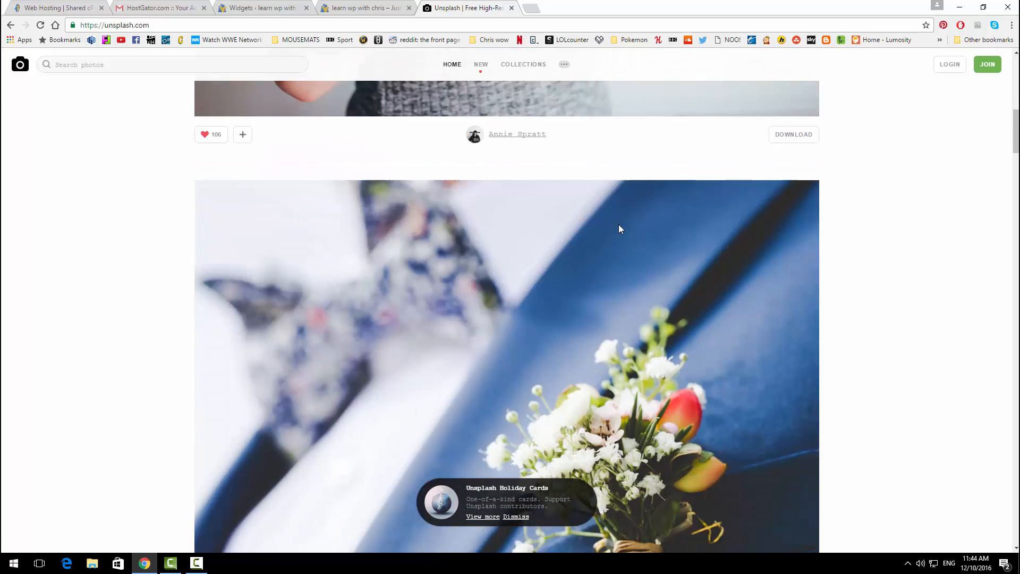
{"action": "scroll", "coordinate": [609, 211], "scroll_direction": "down", "scroll_amount": 20}
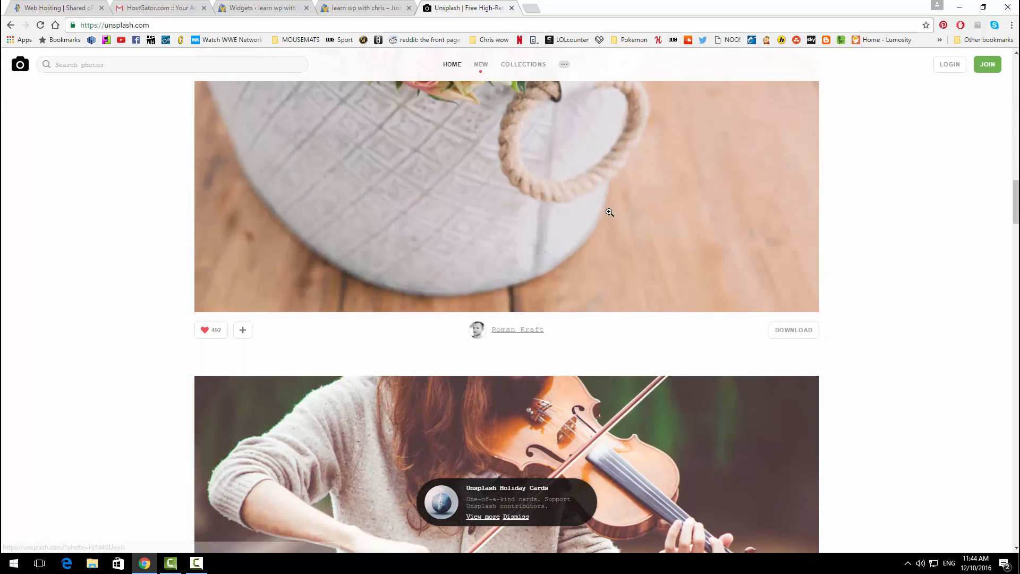
{"action": "scroll", "coordinate": [609, 213], "scroll_direction": "down", "scroll_amount": 18}
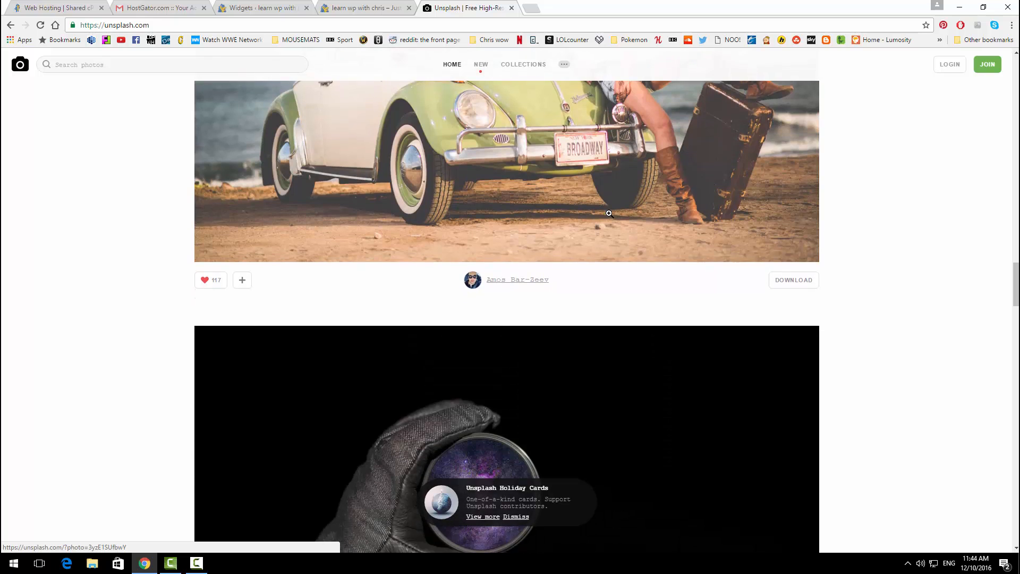
{"action": "scroll", "coordinate": [606, 213], "scroll_direction": "down", "scroll_amount": 3}
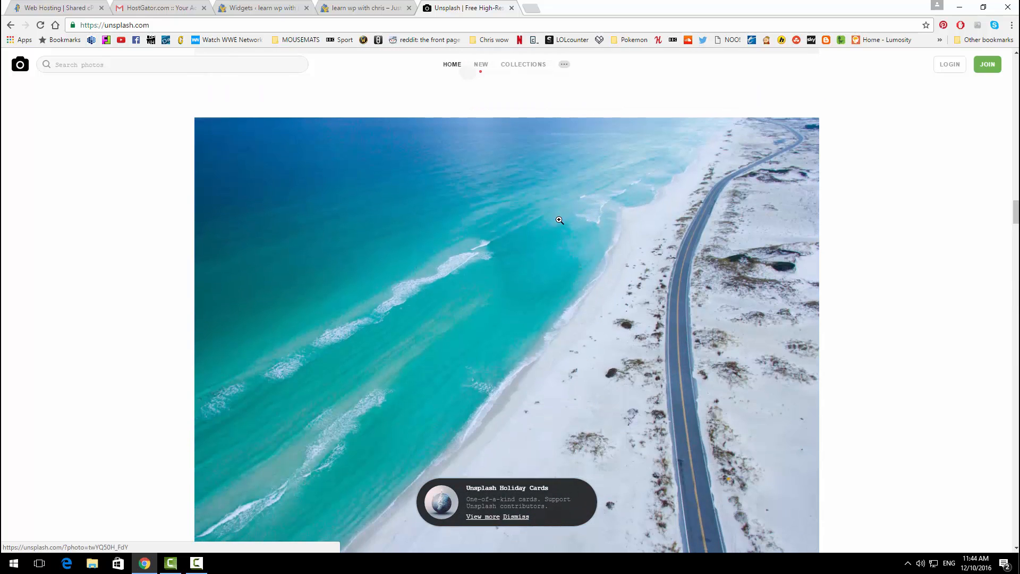
{"action": "scroll", "coordinate": [458, 263], "scroll_direction": "up", "scroll_amount": 1}
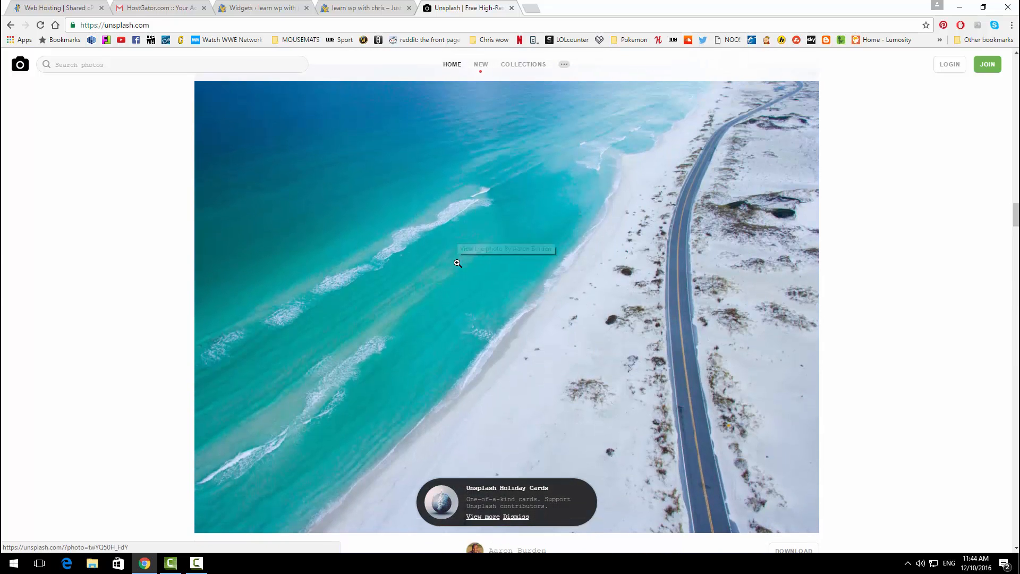
{"action": "scroll", "coordinate": [458, 264], "scroll_direction": "down", "scroll_amount": 2}
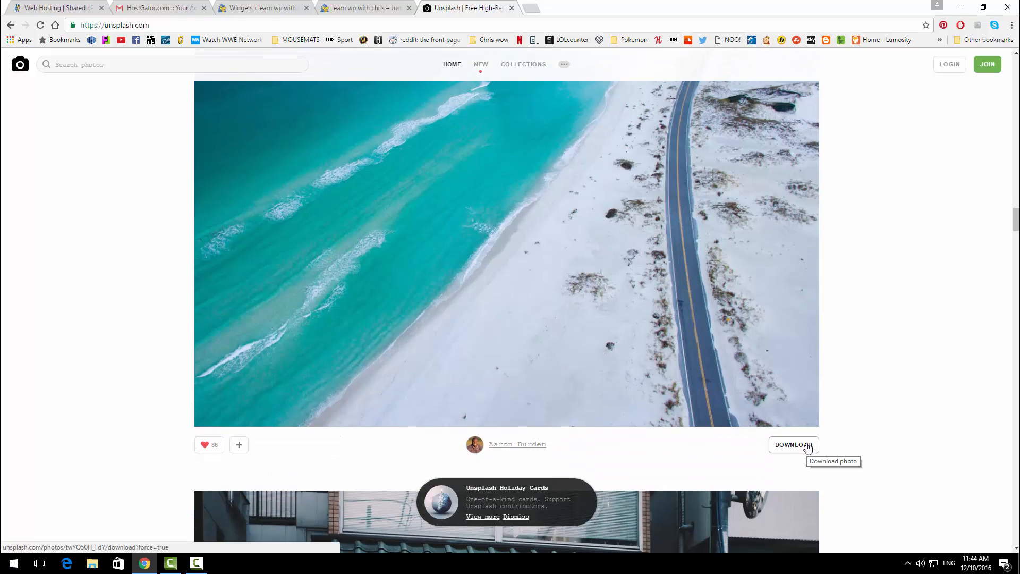
{"action": "left_click", "coordinate": [808, 448]}
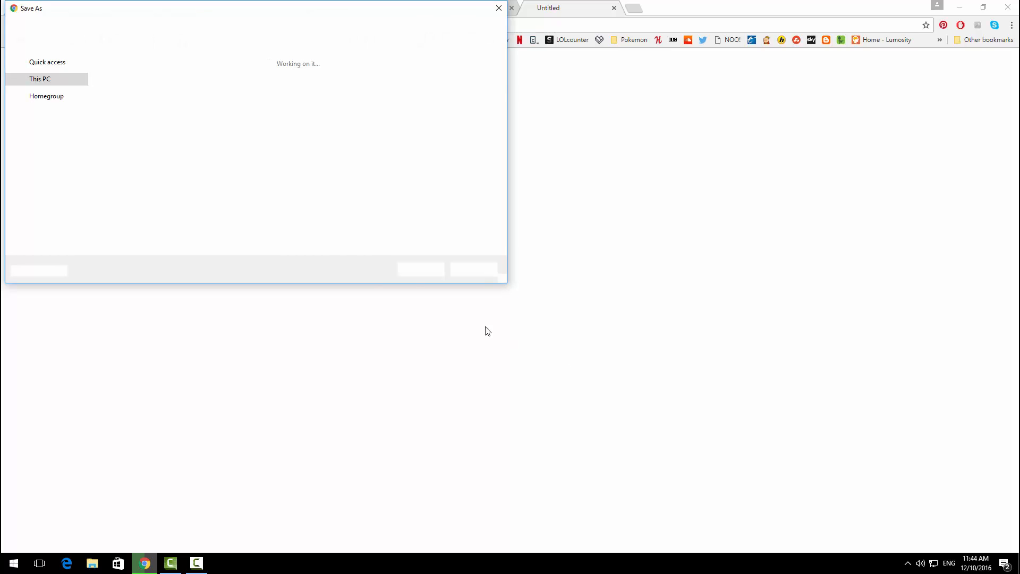
{"action": "type", "text": "picture 1"}
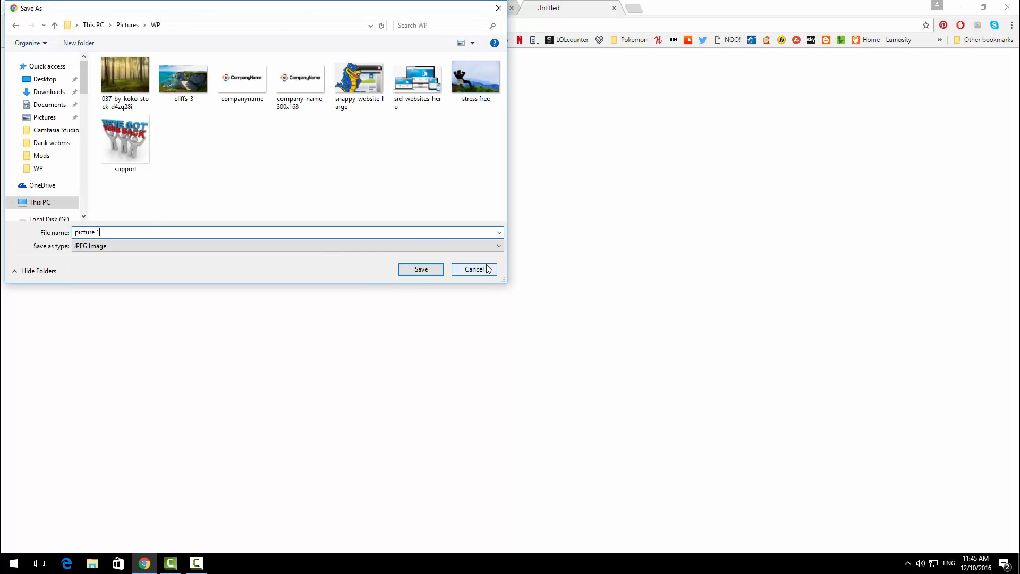
{"action": "key", "text": "Return"}
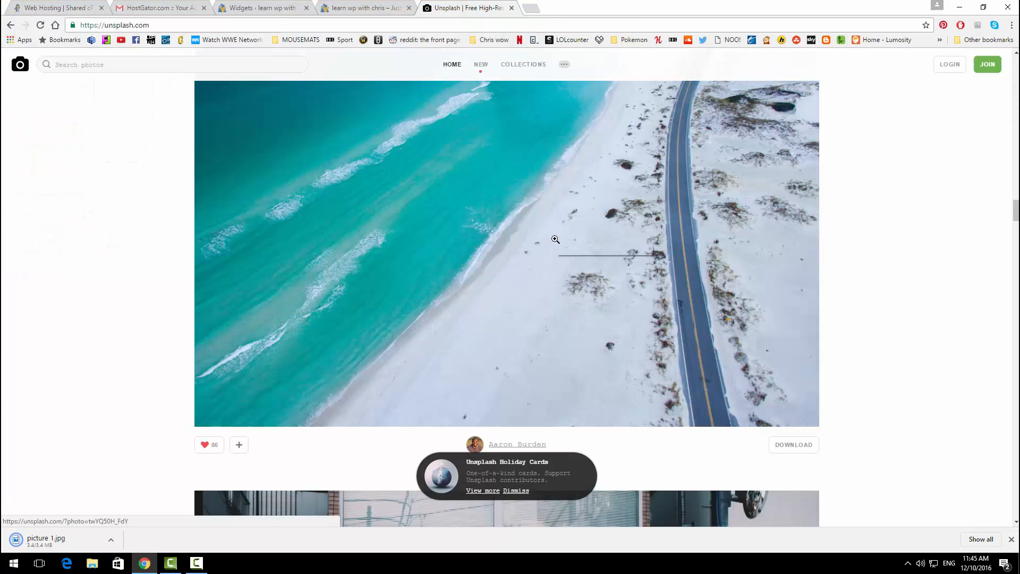
Step: Download the blue cloud photo and save it as 'picture 2' in the WP folder
{"action": "scroll", "coordinate": [594, 247], "scroll_direction": "down", "scroll_amount": 10}
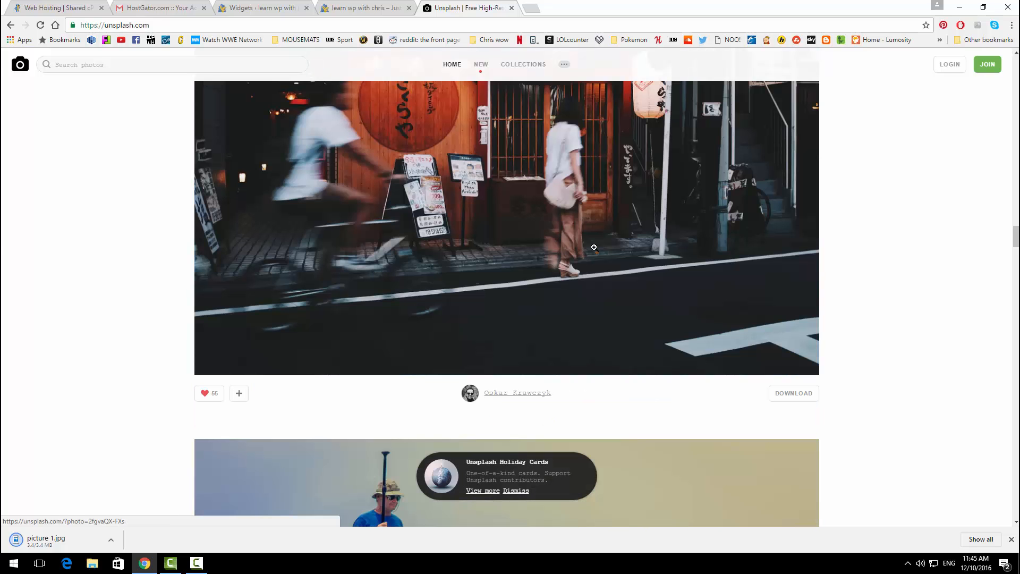
{"action": "scroll", "coordinate": [594, 247], "scroll_direction": "down", "scroll_amount": 15}
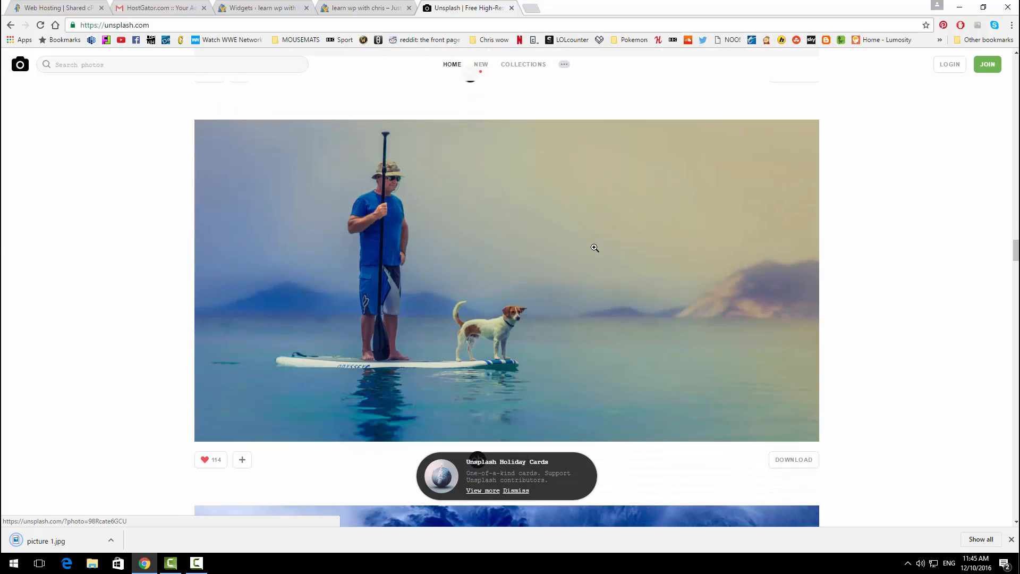
{"action": "scroll", "coordinate": [594, 247], "scroll_direction": "down", "scroll_amount": 8}
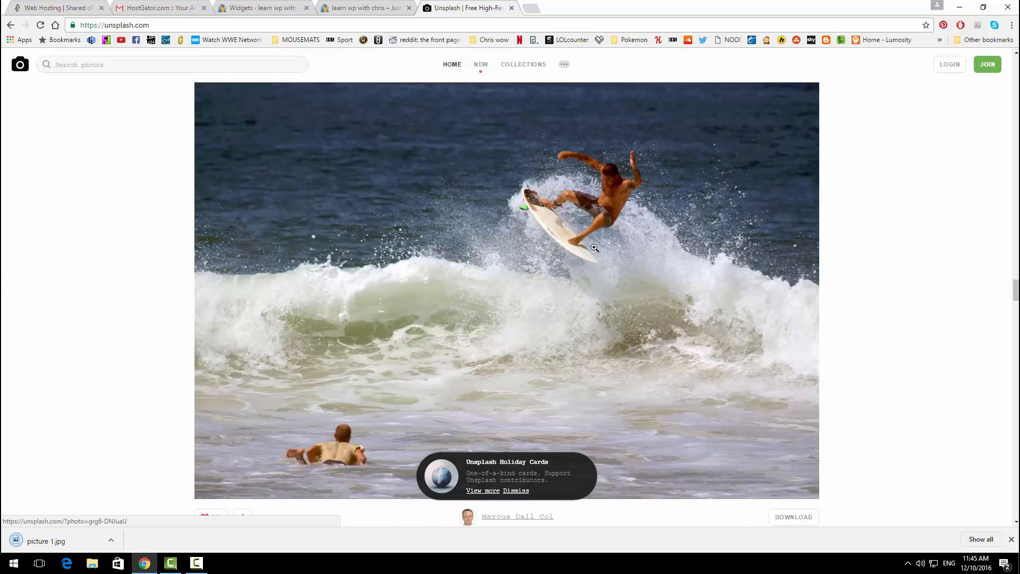
{"action": "scroll", "coordinate": [594, 247], "scroll_direction": "up", "scroll_amount": 6}
{"action": "left_click", "coordinate": [792, 355]}
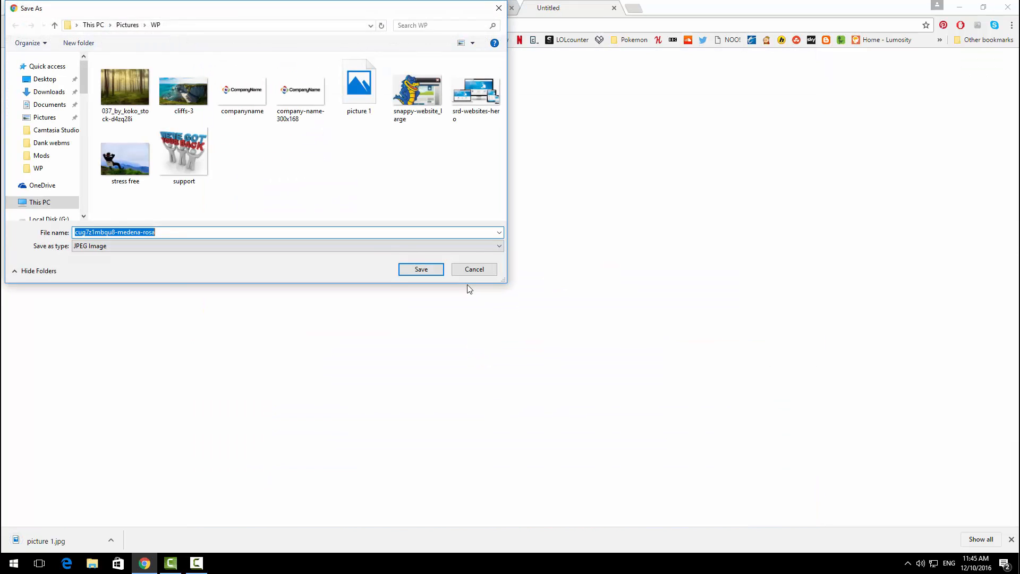
{"action": "type", "text": "pict"}
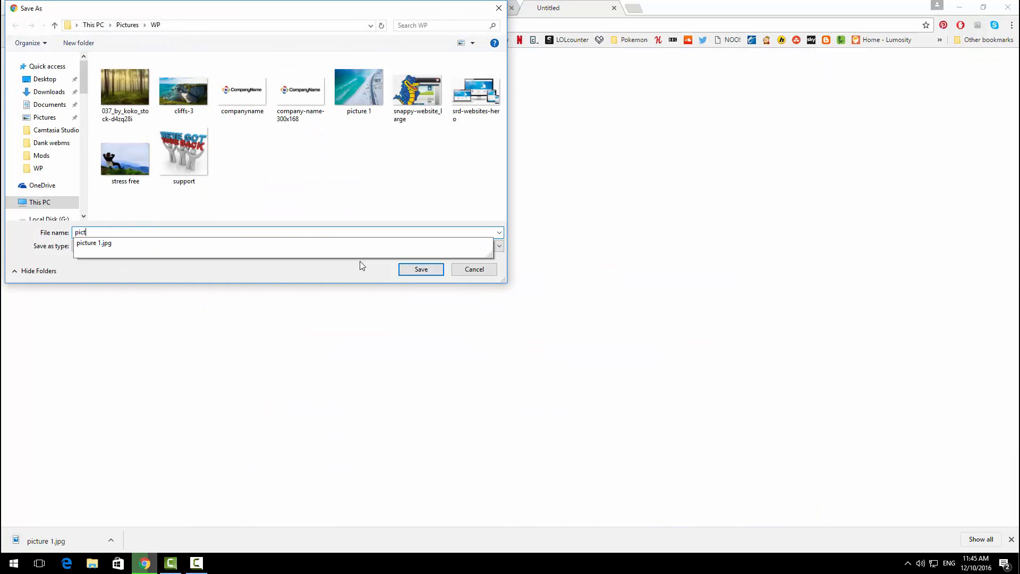
{"action": "type", "text": "ure 2"}
{"action": "key", "text": "Return"}
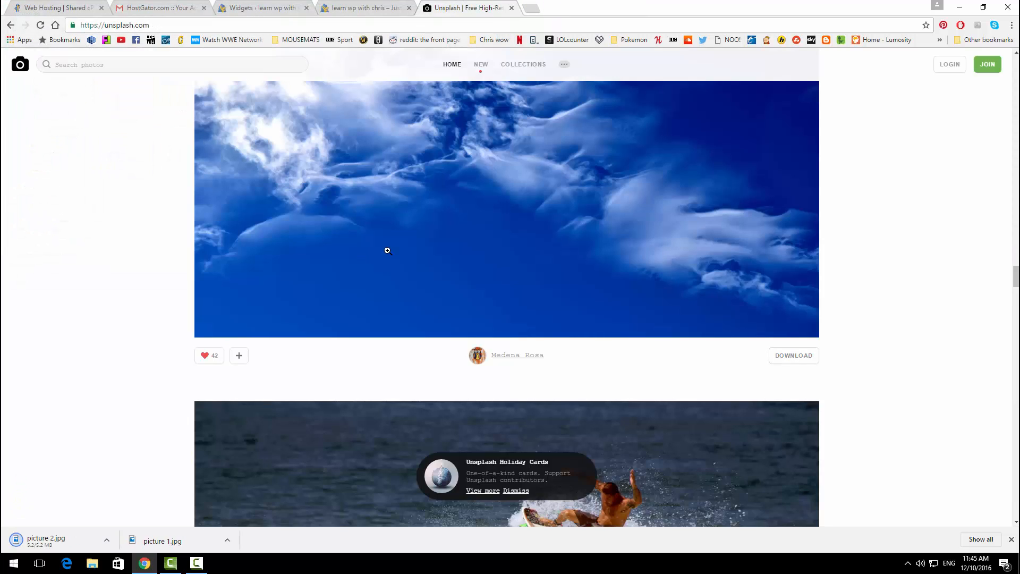
{"action": "scroll", "coordinate": [387, 250], "scroll_direction": "up", "scroll_amount": 3}
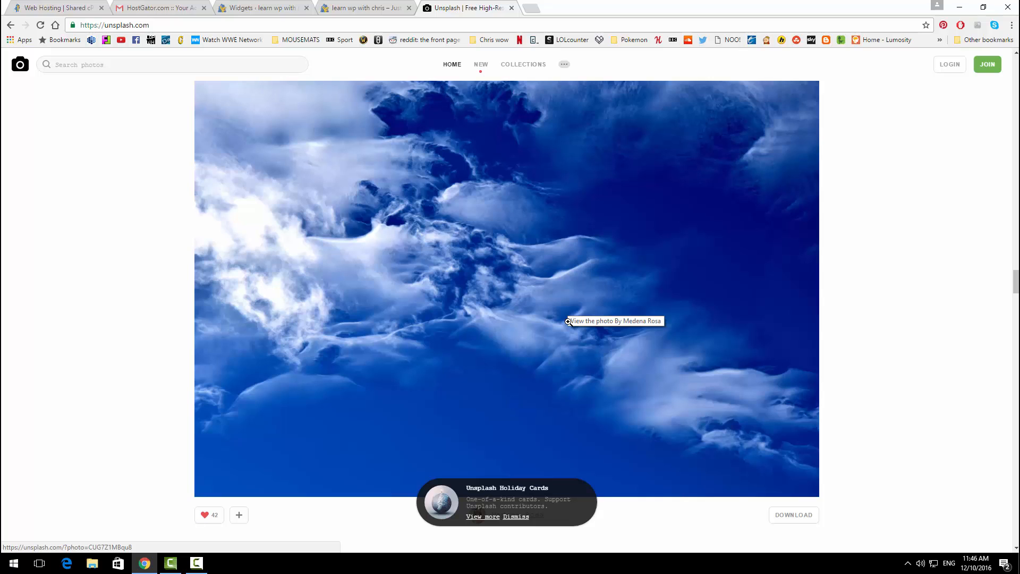
{"action": "left_click", "coordinate": [531, 7]}
Step: Load the PicMonkey website and dismiss the free trial and cookie popups
{"action": "type", "text": "w"}
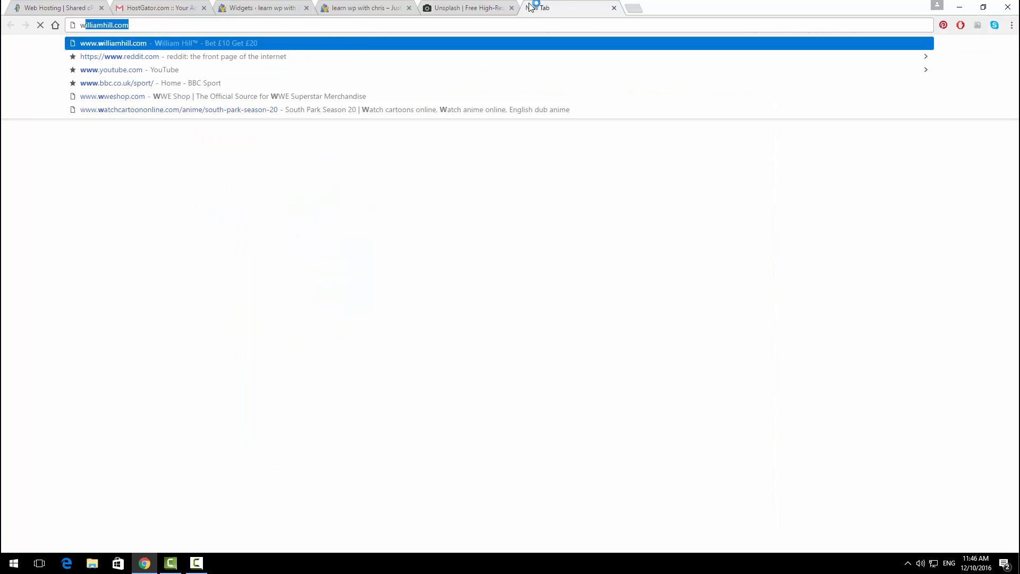
{"action": "type", "text": "ww.rpicmonk"}
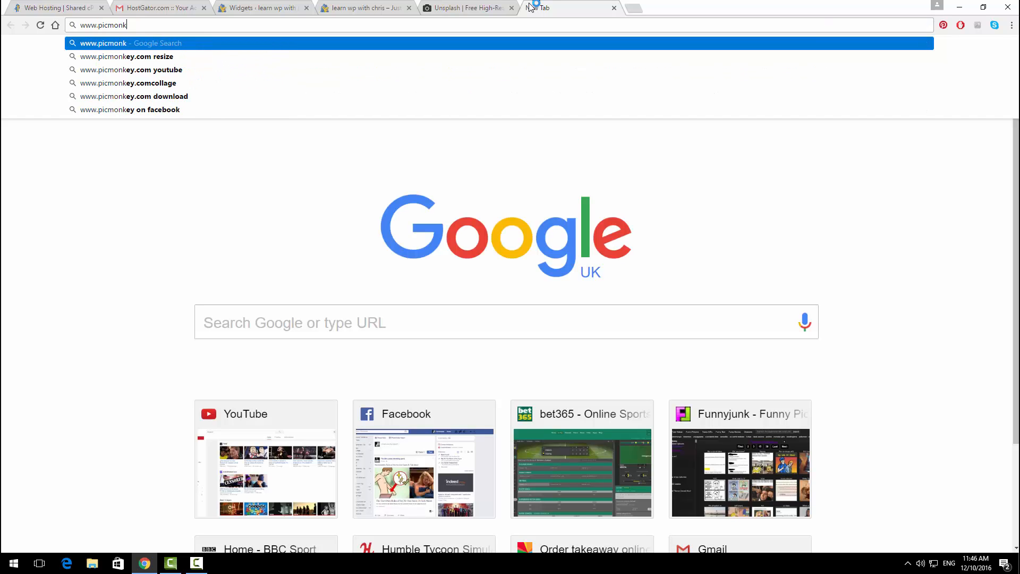
{"action": "type", "text": "ey.com"}
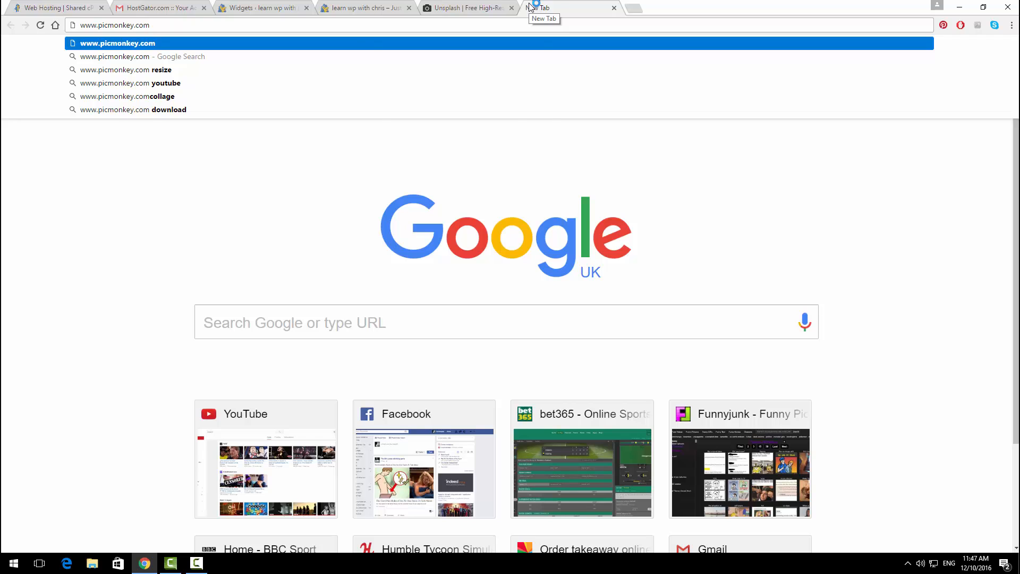
{"action": "key", "text": "Return"}
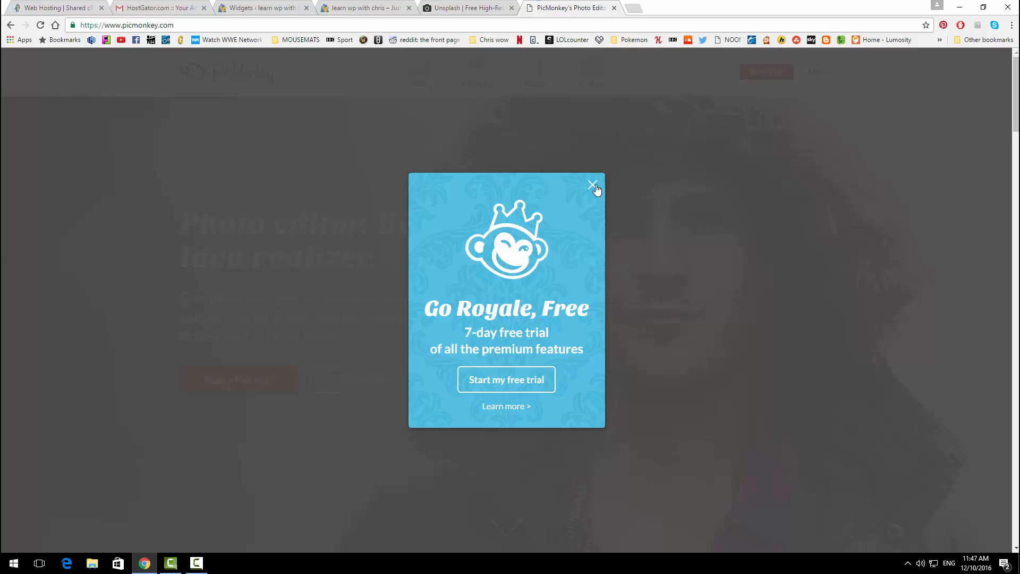
{"action": "left_click", "coordinate": [594, 186]}
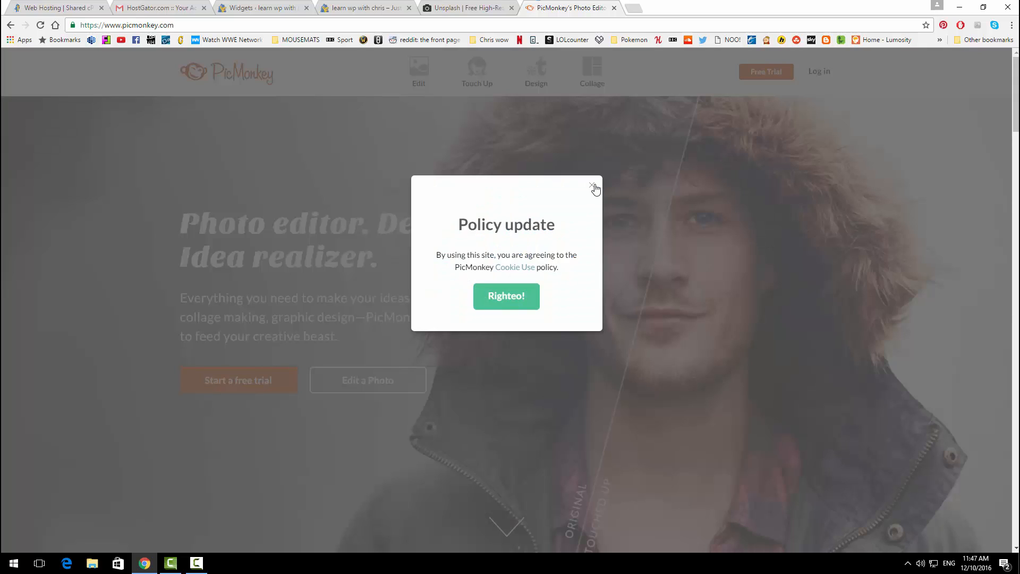
{"action": "left_click", "coordinate": [592, 186]}
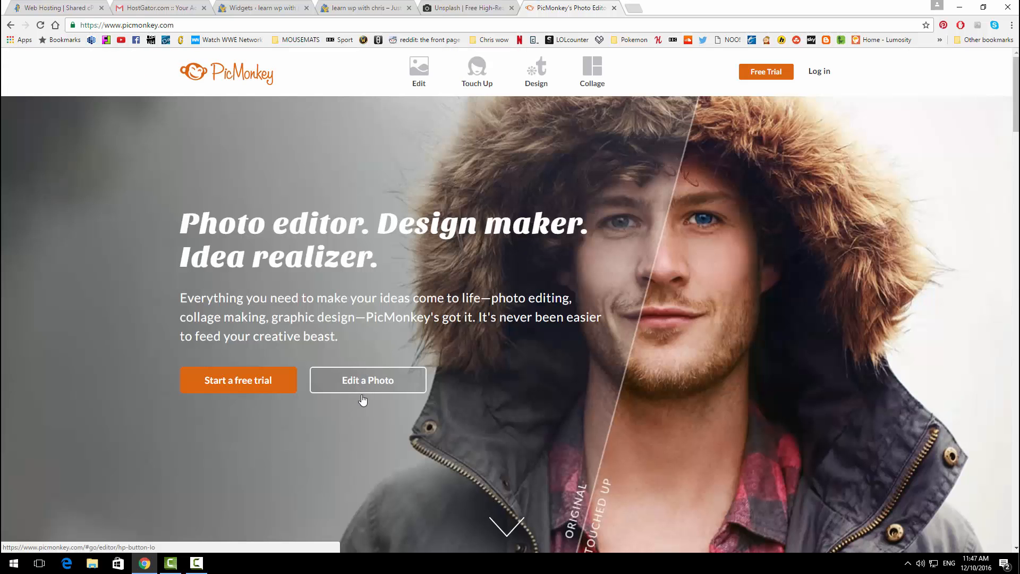
Step: Open the 'mountains' photo from the WP folder in PicMonkey's photo editor, skipping the quality prompt
{"action": "left_click", "coordinate": [368, 383]}
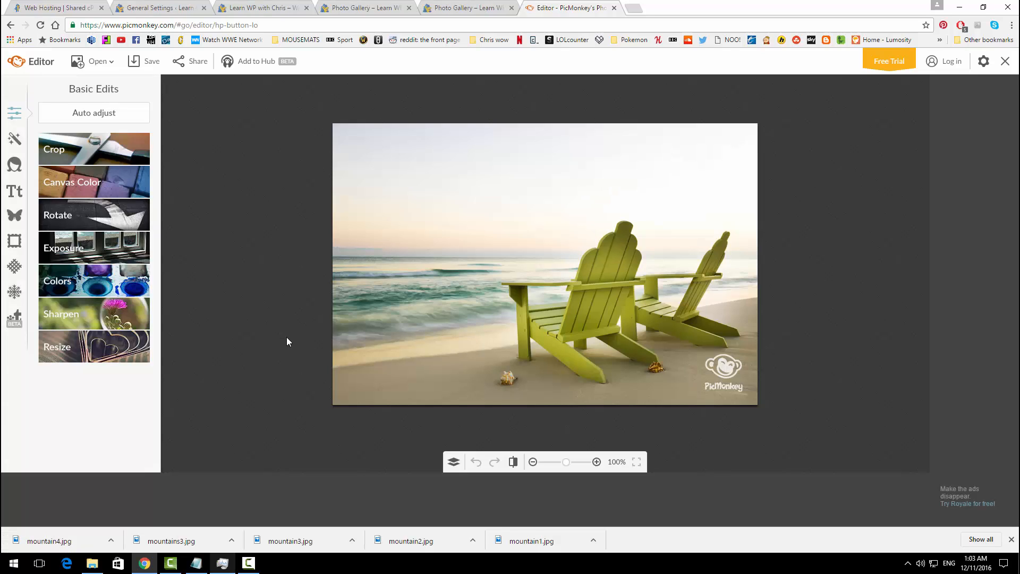
{"action": "left_click", "coordinate": [110, 62]}
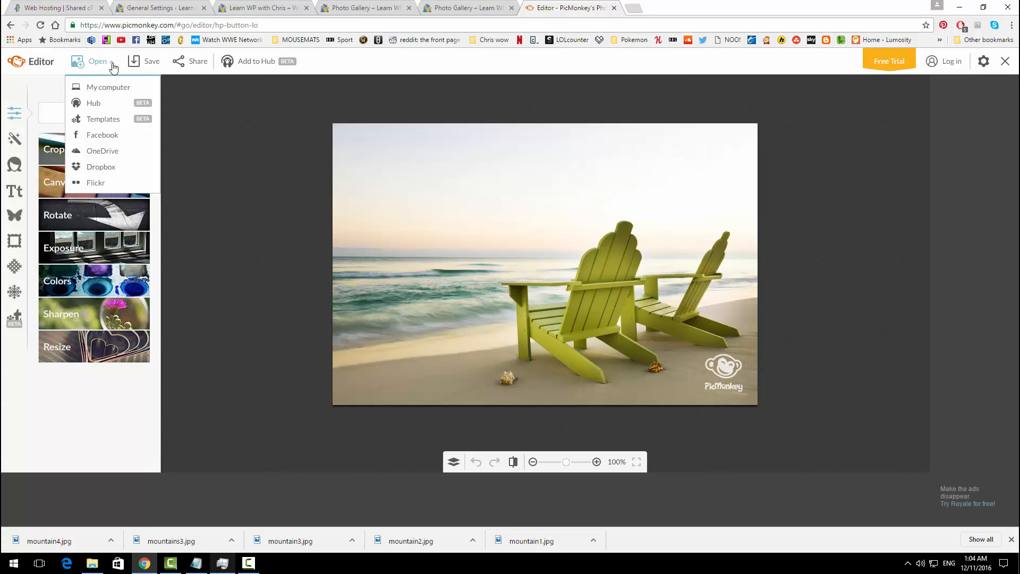
{"action": "left_click", "coordinate": [109, 88]}
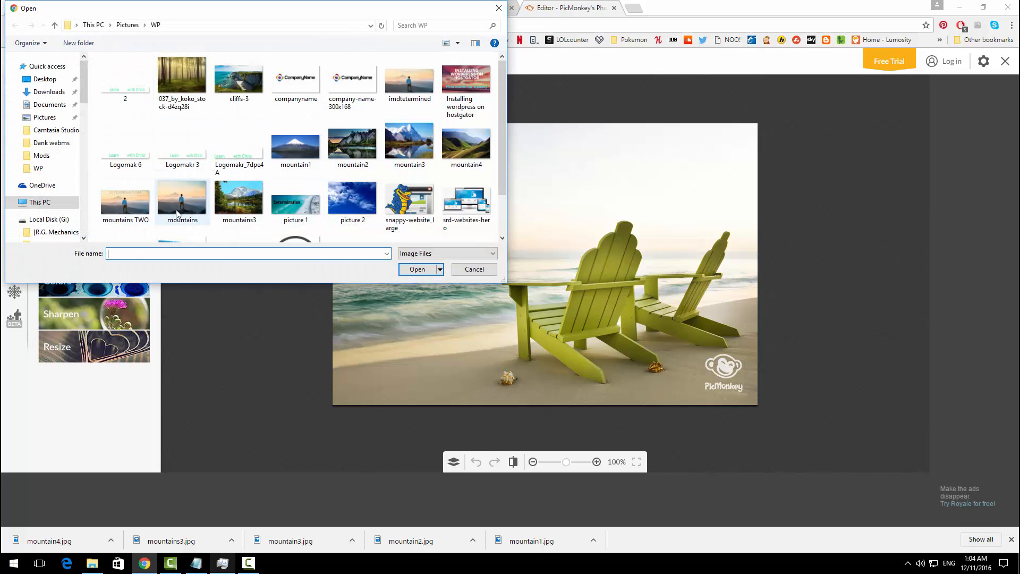
{"action": "left_click", "coordinate": [177, 213]}
{"action": "left_click", "coordinate": [401, 266]}
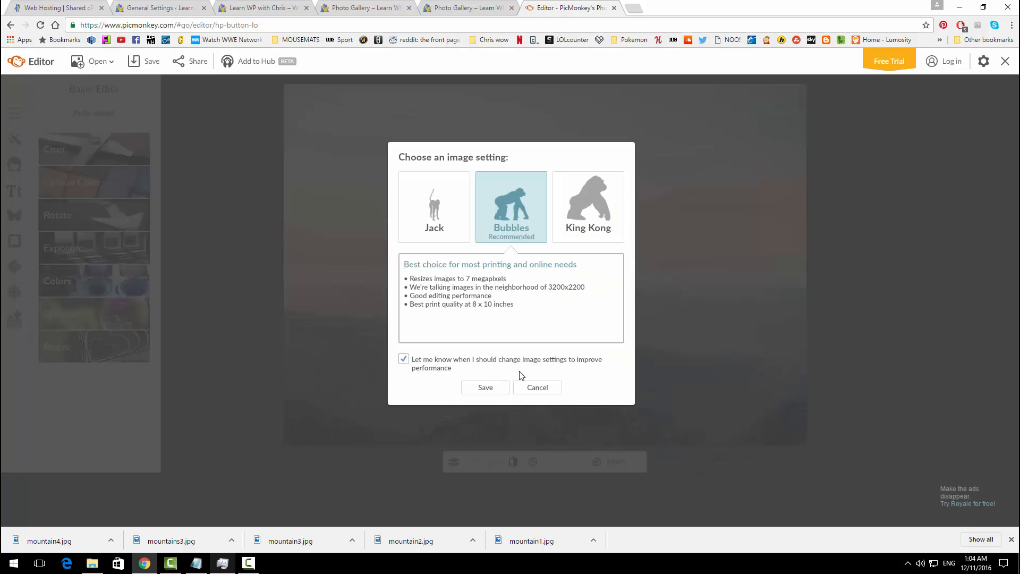
{"action": "left_click", "coordinate": [529, 388]}
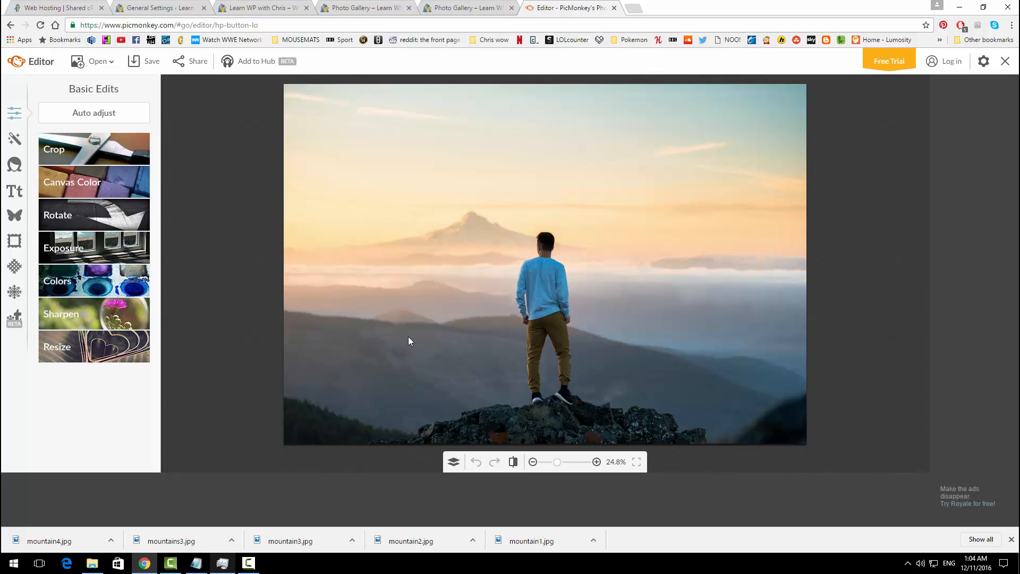
Step: Resize the mountain photo from 3962 × 2726 to 1920 × 1321 pixels, keeping proportions
{"action": "left_click", "coordinate": [105, 355]}
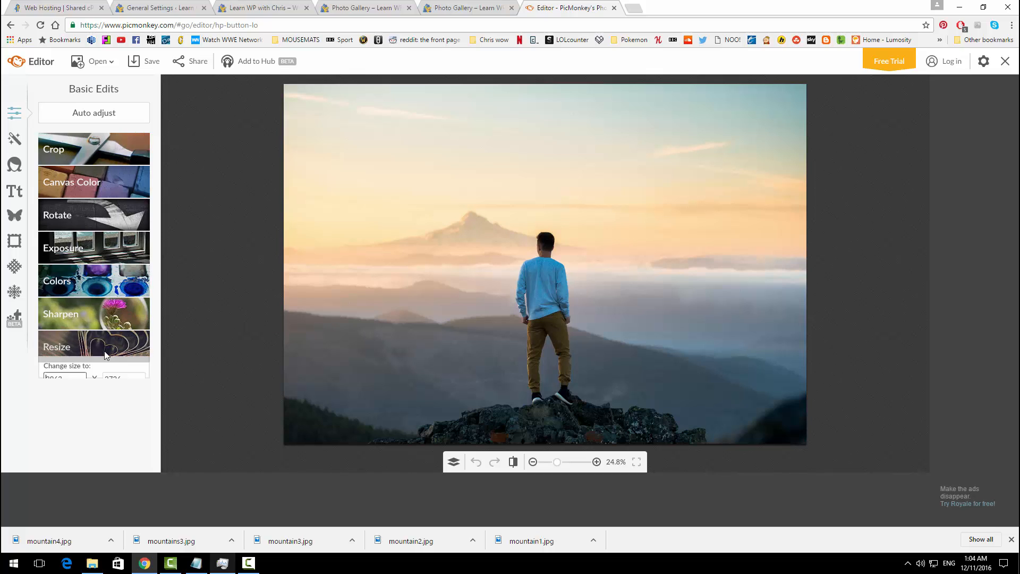
{"action": "left_click_drag", "start_coordinate": [79, 378], "coordinate": [40, 378]}
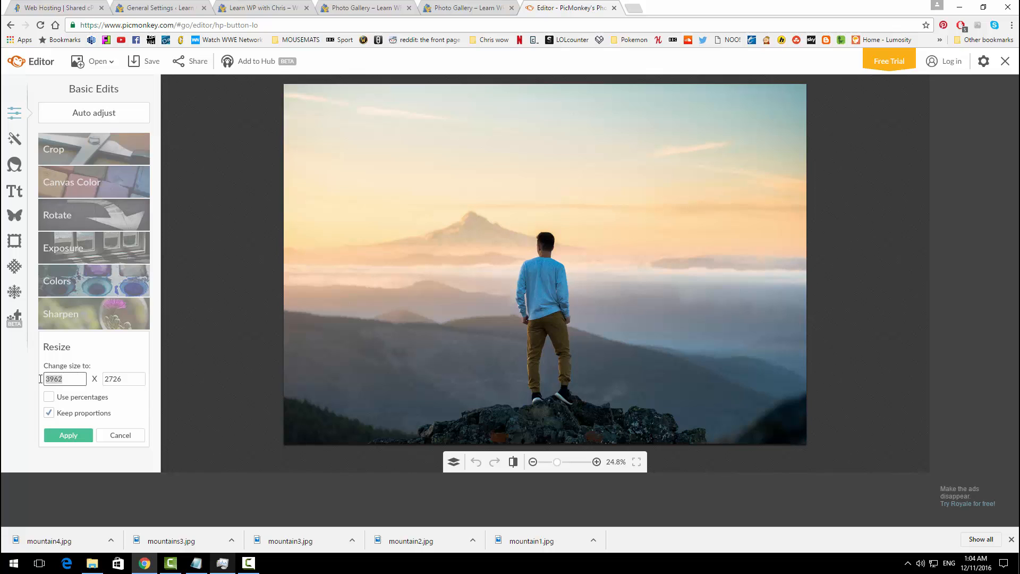
{"action": "type", "text": "1920"}
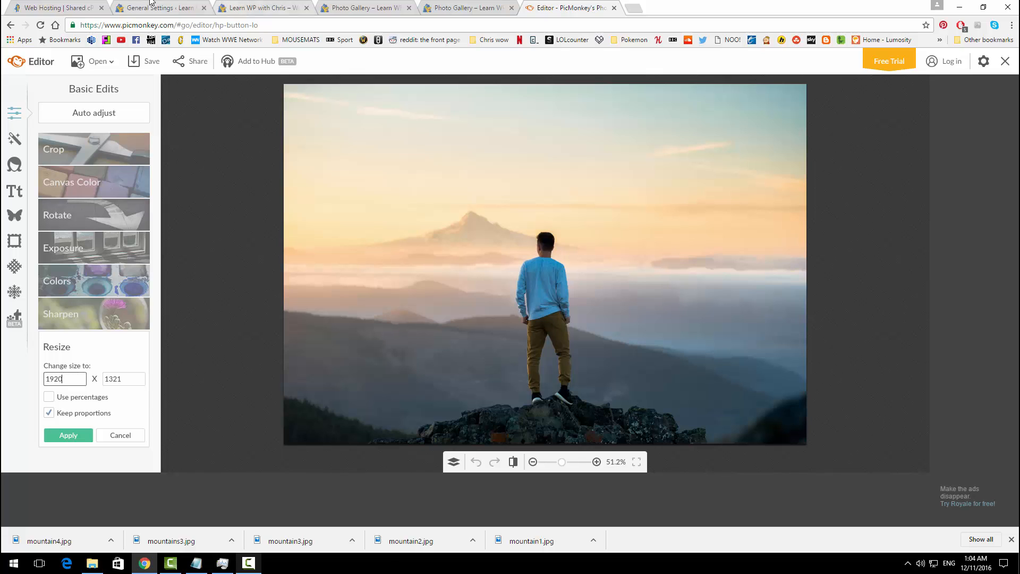
{"action": "left_click", "coordinate": [130, 381]}
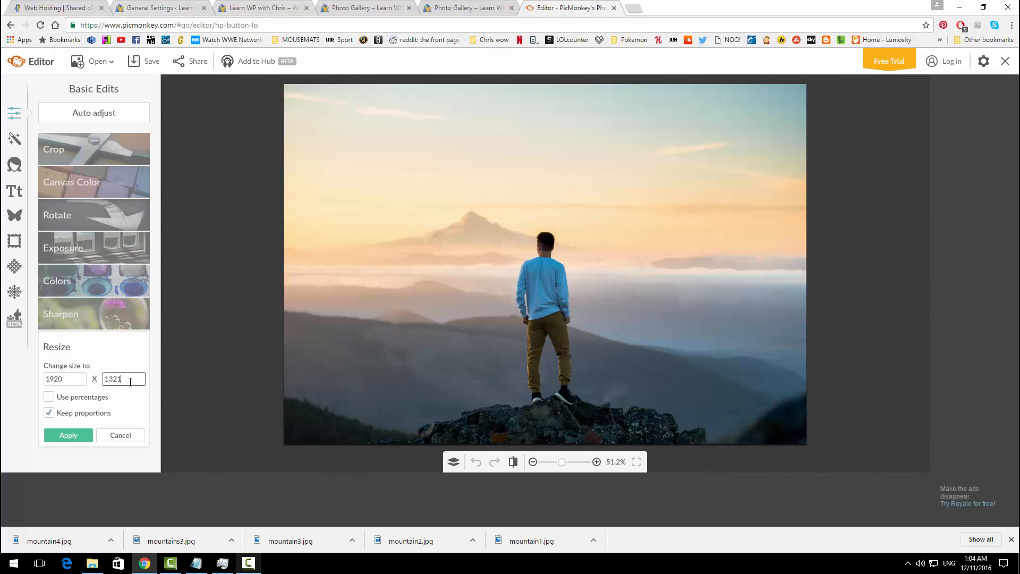
{"action": "left_click", "coordinate": [77, 435]}
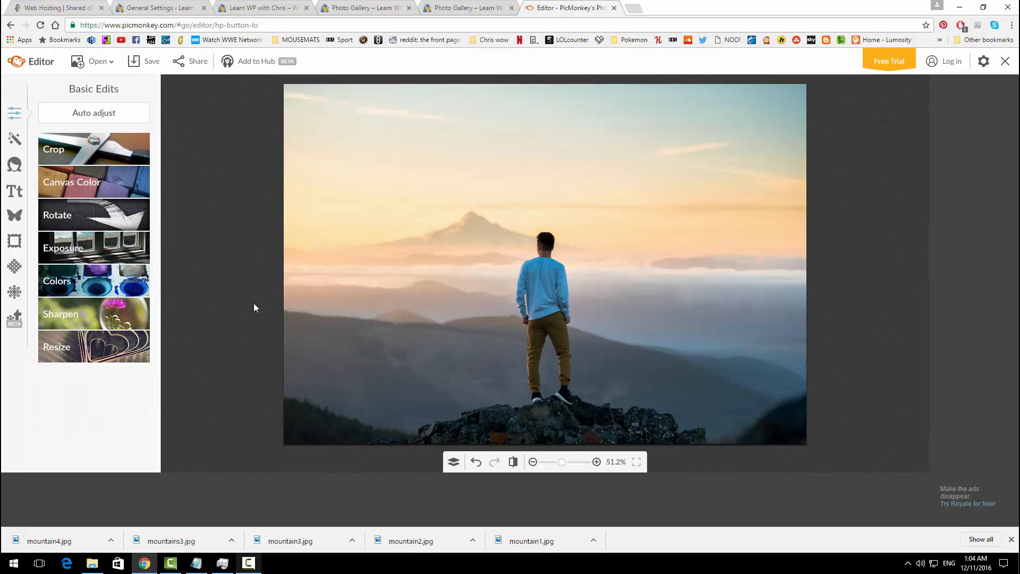
Step: Add a size-83 Quicksand text box and move it above the mountain peak near the top
{"action": "left_click", "coordinate": [15, 192]}
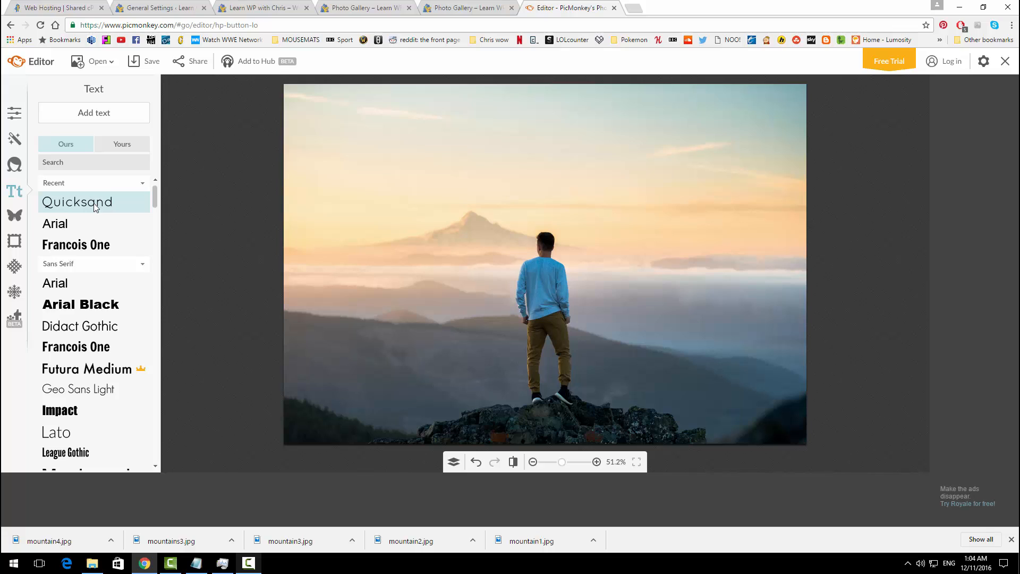
{"action": "left_click", "coordinate": [94, 204]}
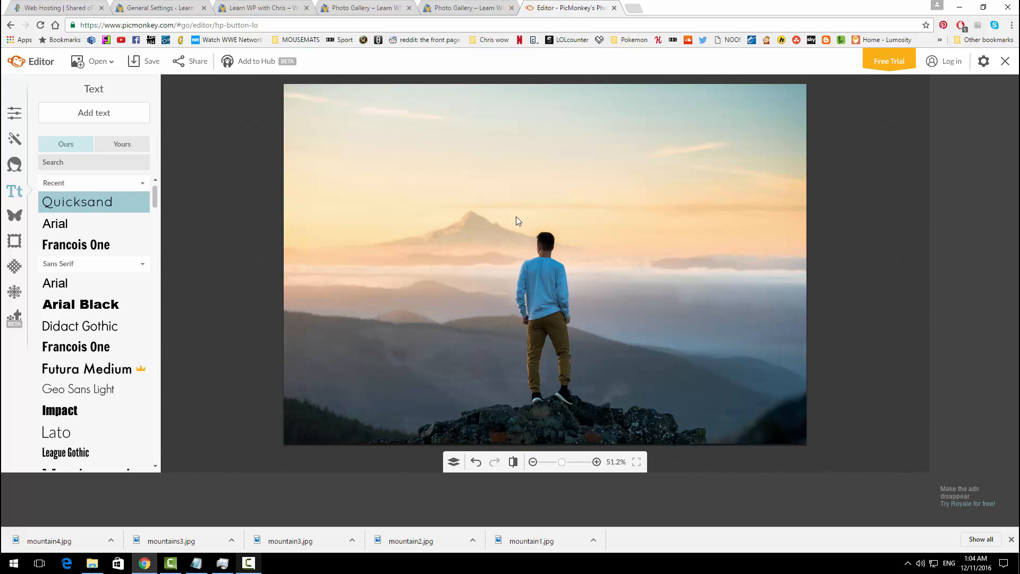
{"action": "left_click", "coordinate": [94, 113]}
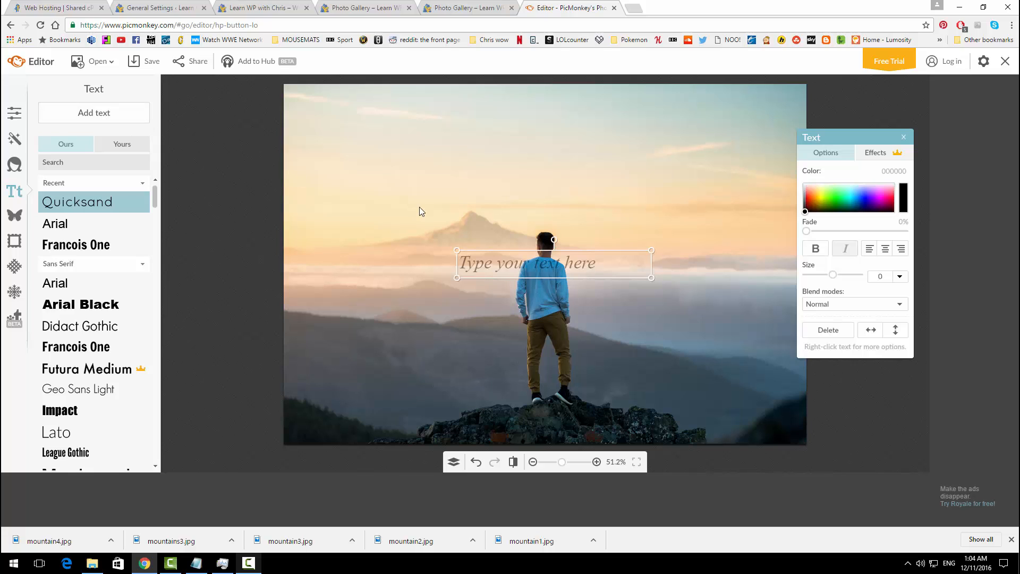
{"action": "left_click_drag", "start_coordinate": [524, 260], "coordinate": [528, 159]}
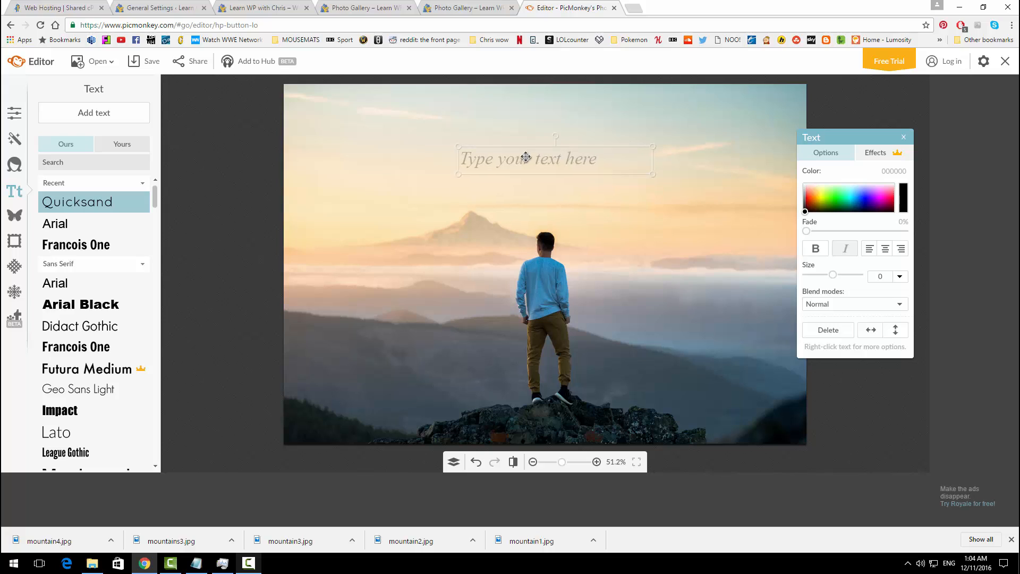
{"action": "left_click", "coordinate": [533, 162]}
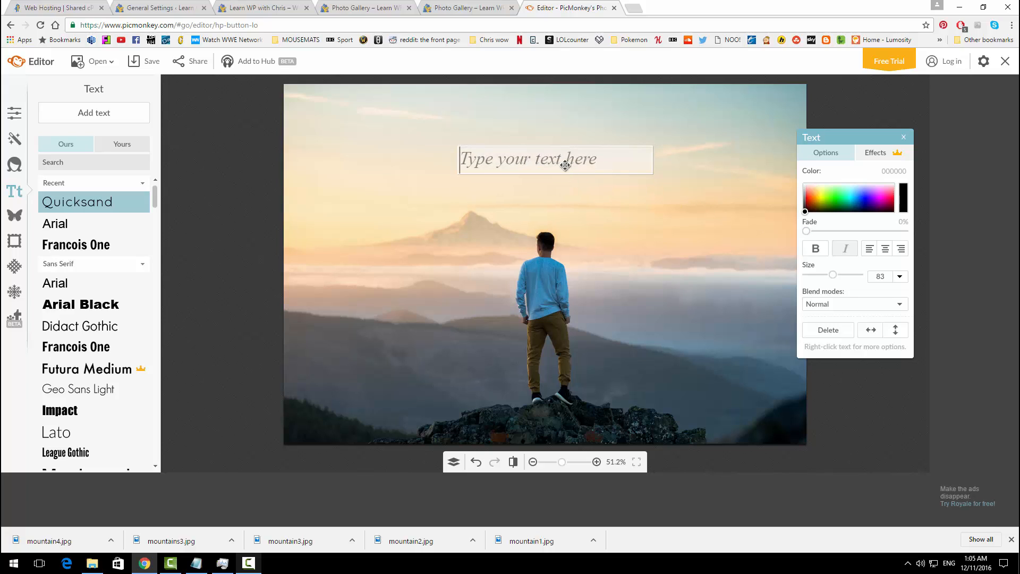
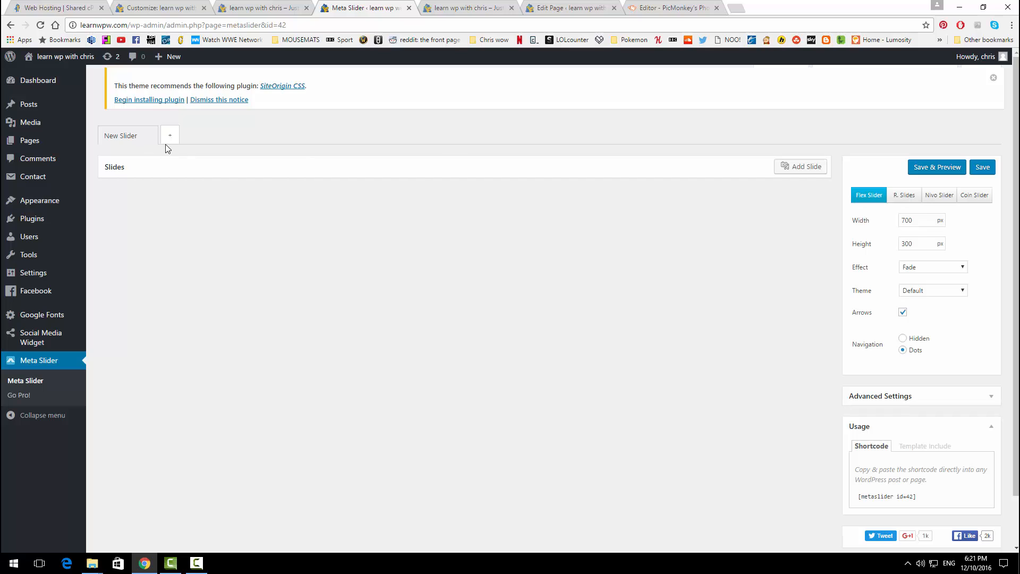
Step: Upload imdtetermined.jpg from the computer and add it as the first slide of New Slider
{"action": "left_click", "coordinate": [809, 174]}
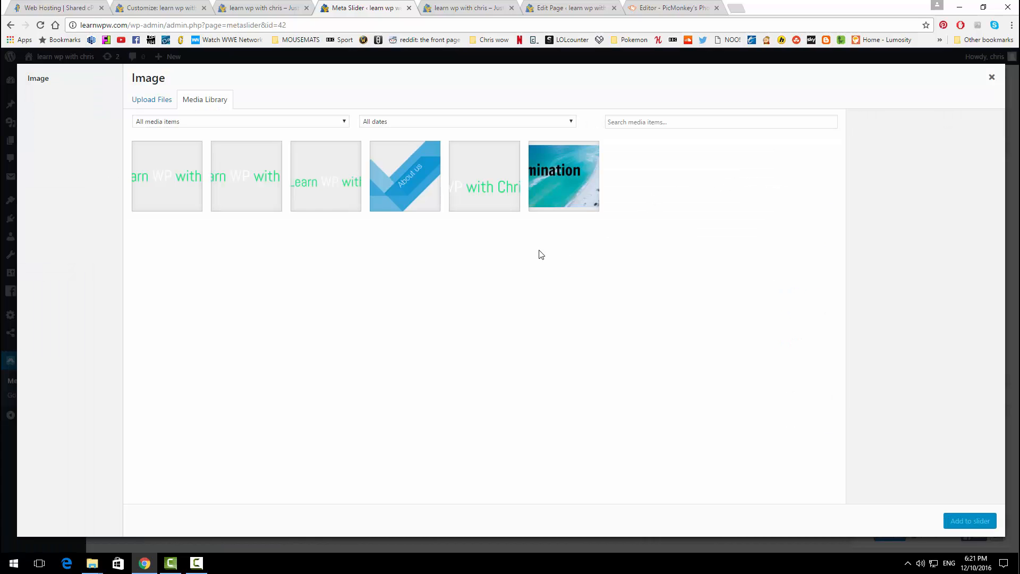
{"action": "left_click", "coordinate": [162, 105]}
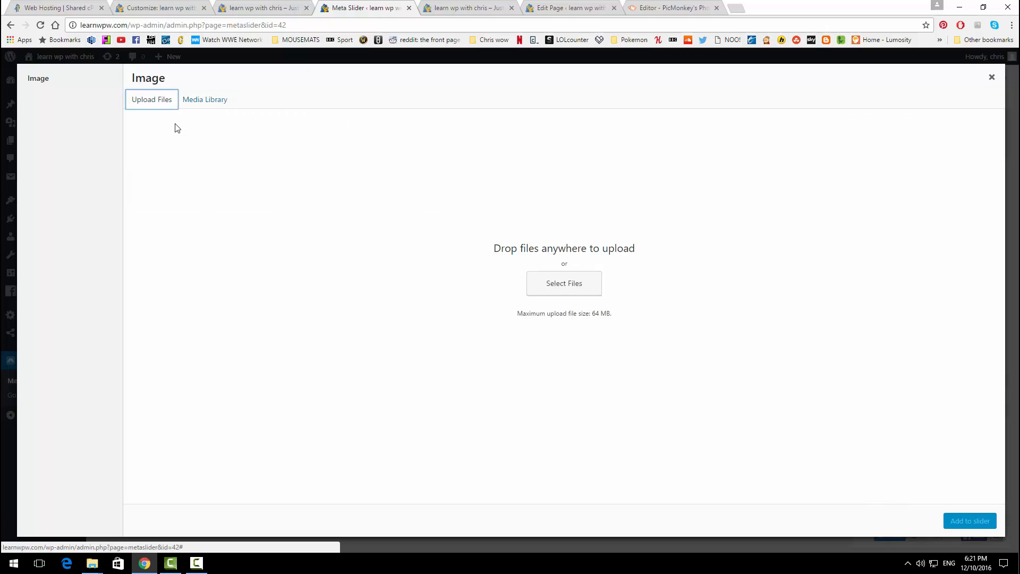
{"action": "left_click", "coordinate": [545, 286]}
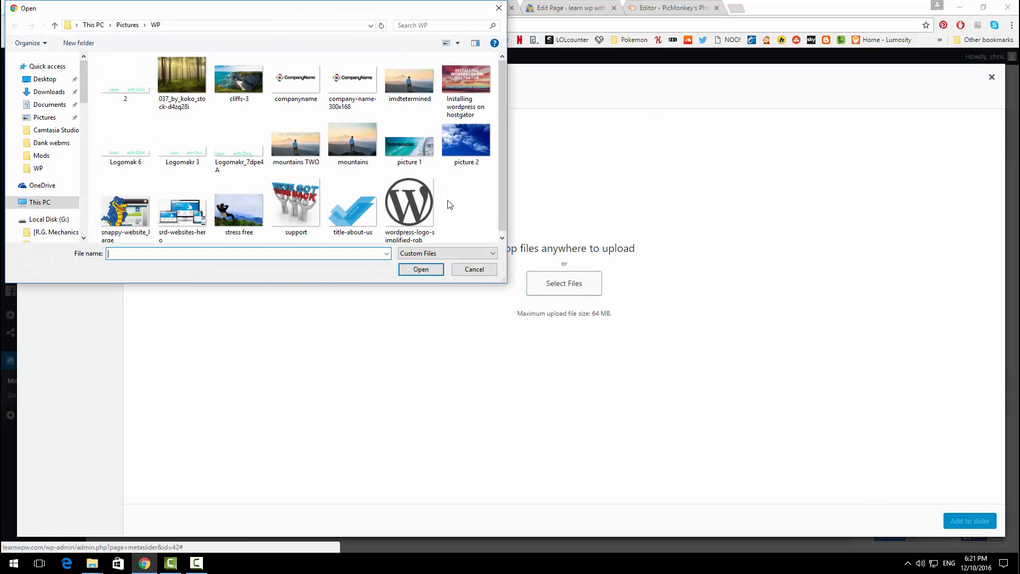
{"action": "left_click", "coordinate": [410, 95]}
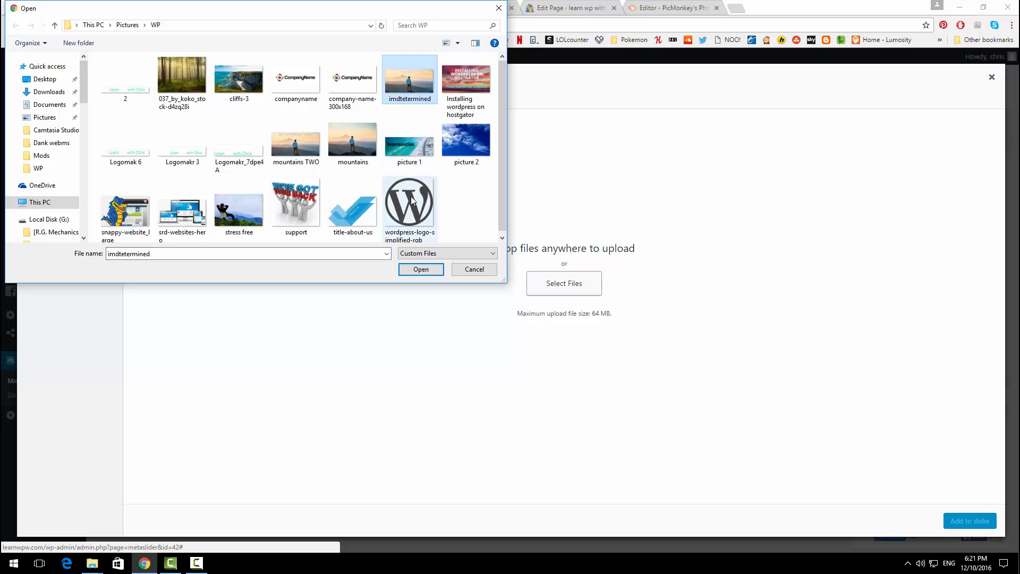
{"action": "left_click", "coordinate": [421, 269]}
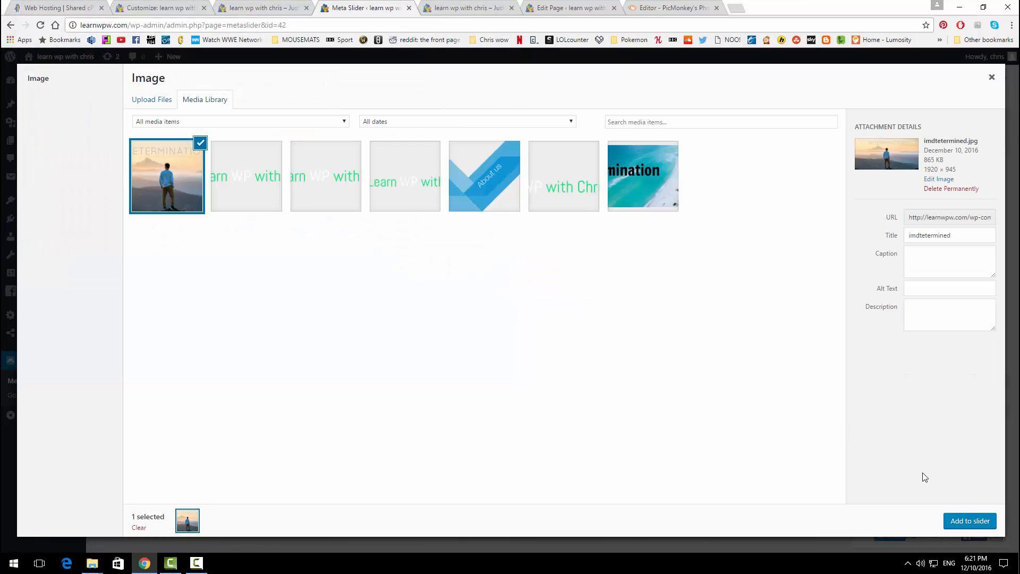
{"action": "left_click", "coordinate": [980, 522]}
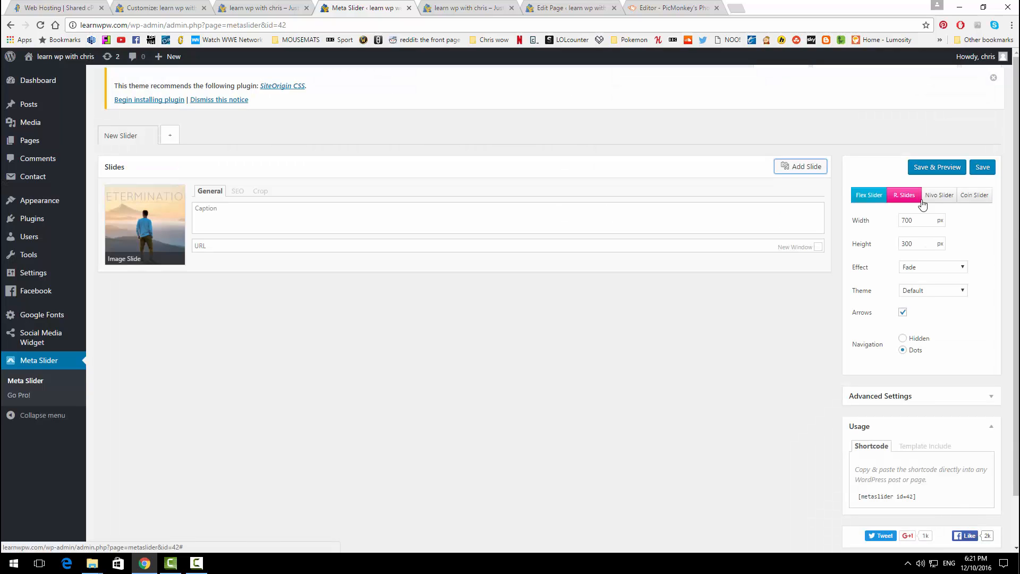
Step: Make New Slider a Nivo slider at 1920 × 945 px with arrows off, and save it
{"action": "left_click", "coordinate": [934, 197]}
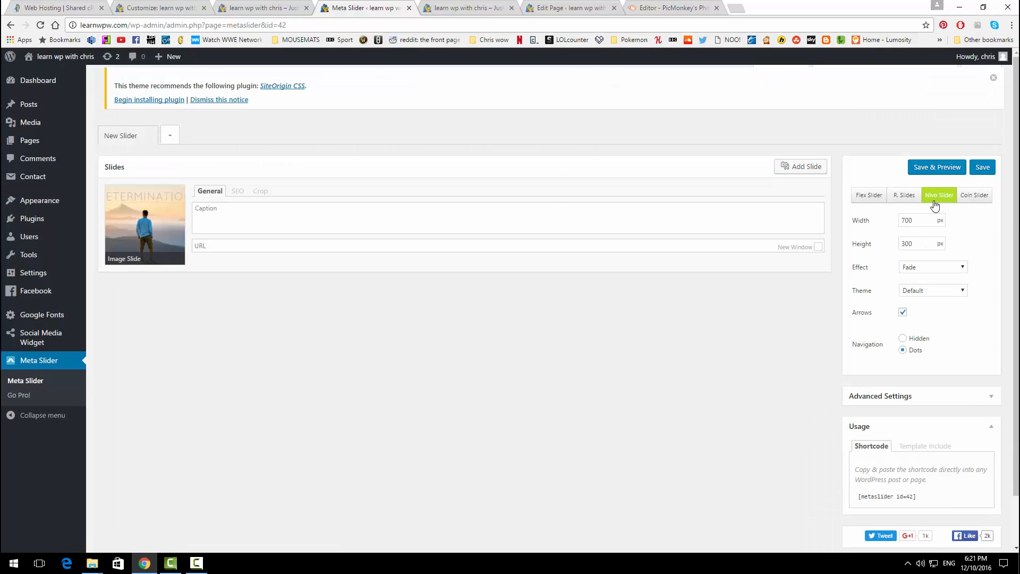
{"action": "left_click_drag", "start_coordinate": [918, 223], "coordinate": [893, 223]}
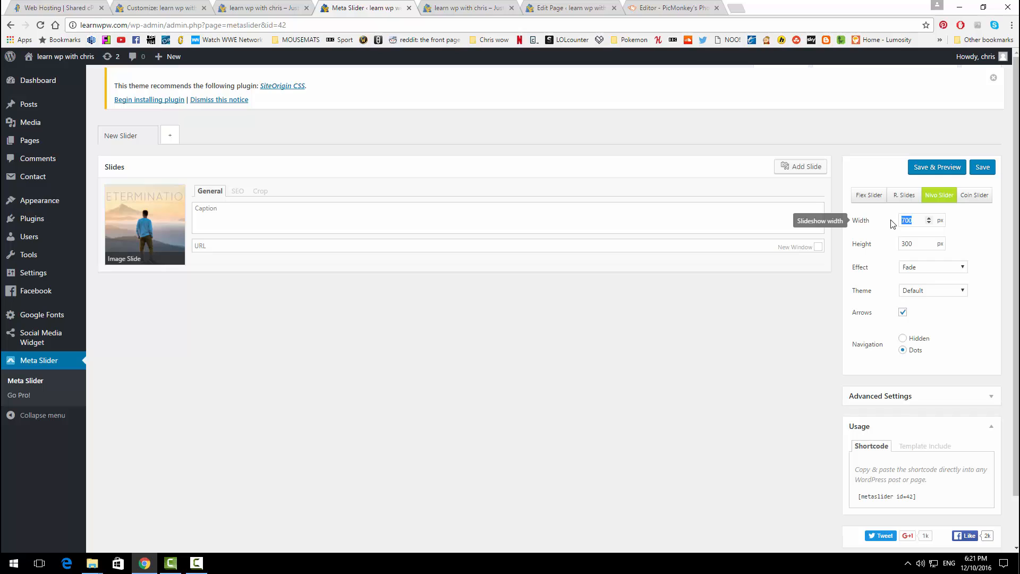
{"action": "type", "text": "1920"}
{"action": "key", "text": "Tab"}
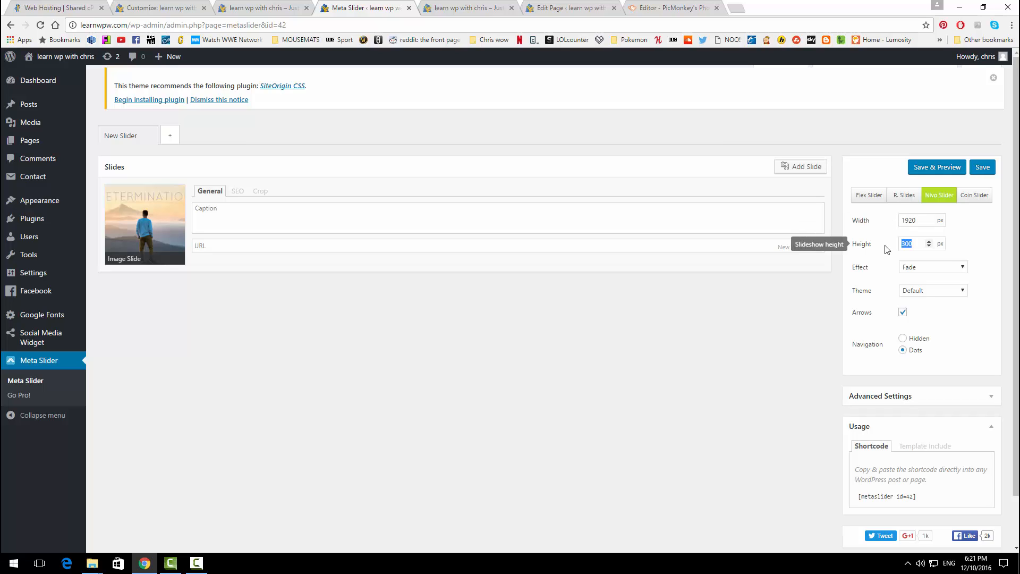
{"action": "type", "text": "945"}
{"action": "left_click", "coordinate": [912, 291]}
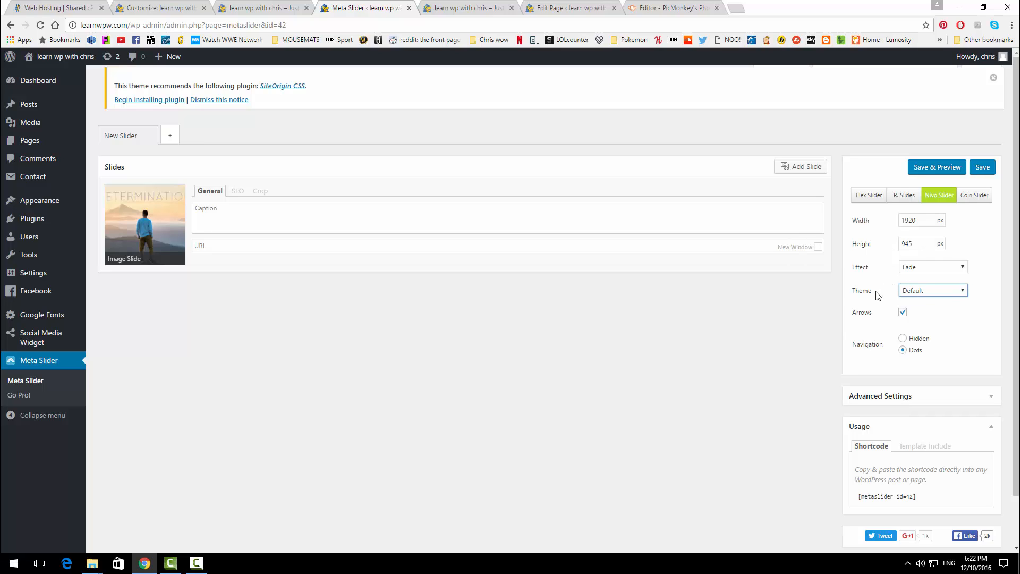
{"action": "left_click", "coordinate": [903, 313]}
{"action": "left_click", "coordinate": [927, 168]}
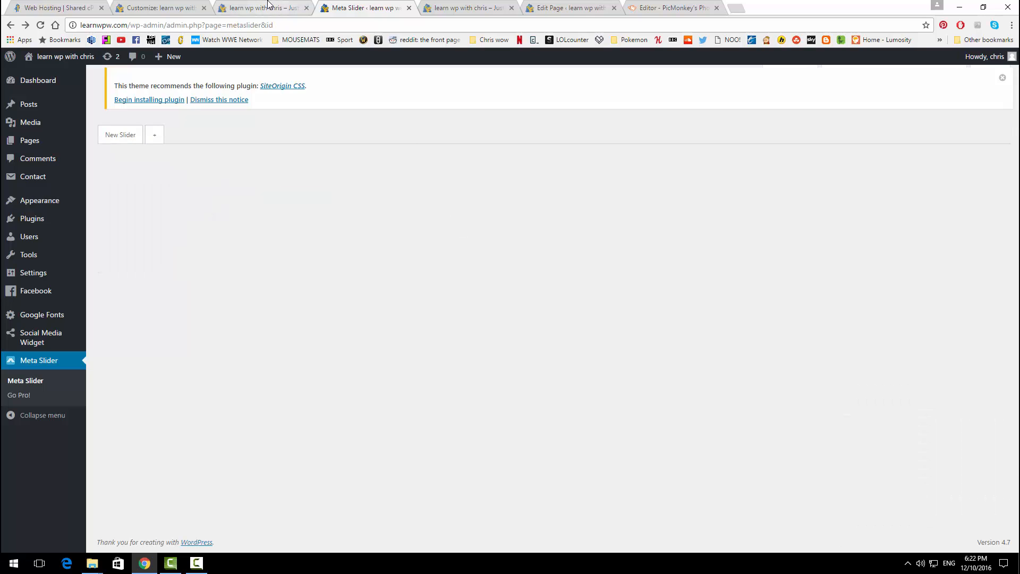
{"action": "left_click", "coordinate": [260, 8]}
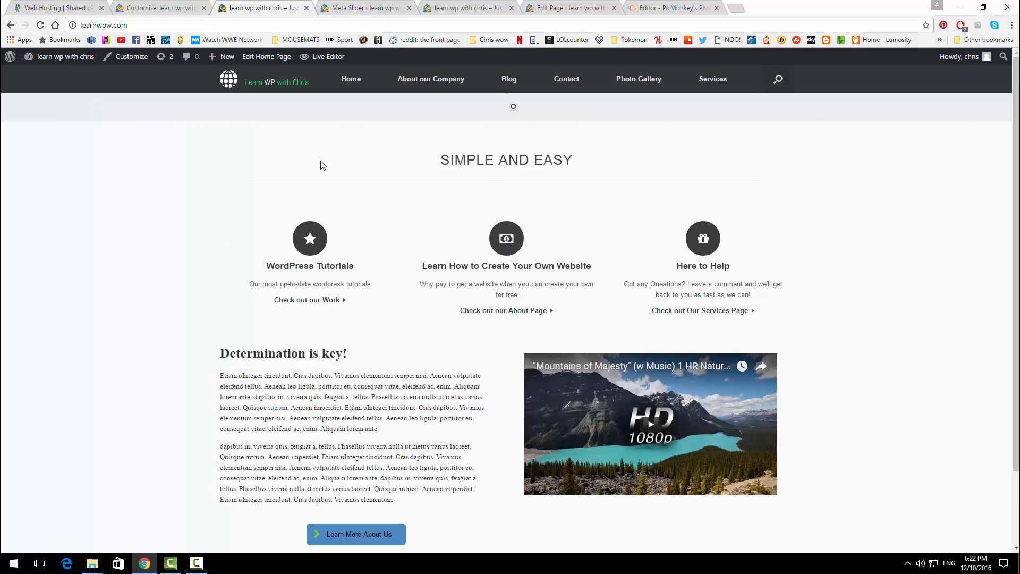
Step: Reload the live homepage, then go through the Dashboard to the All Pages list
{"action": "left_click", "coordinate": [43, 27]}
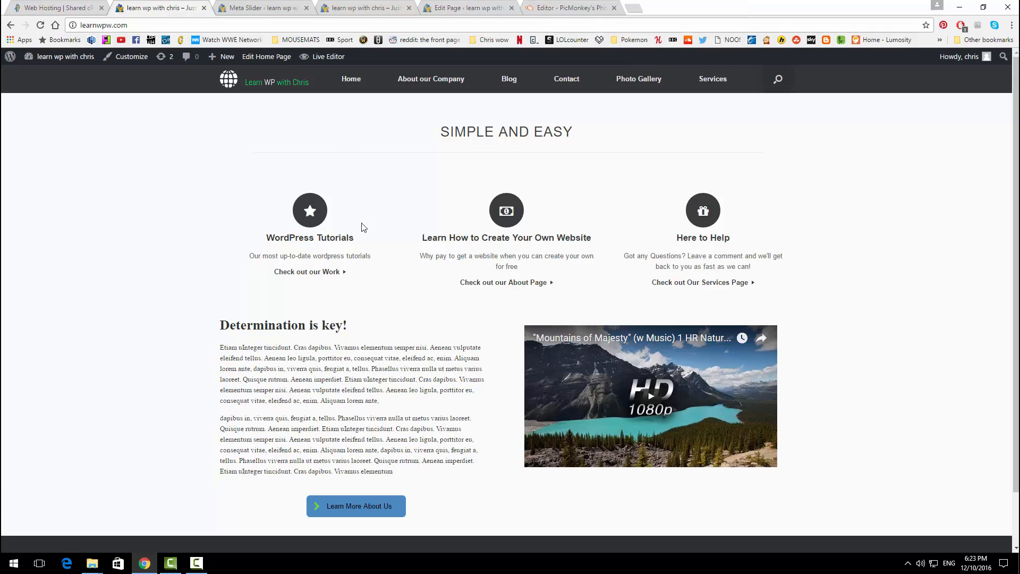
{"action": "mouse_move", "coordinate": [59, 57]}
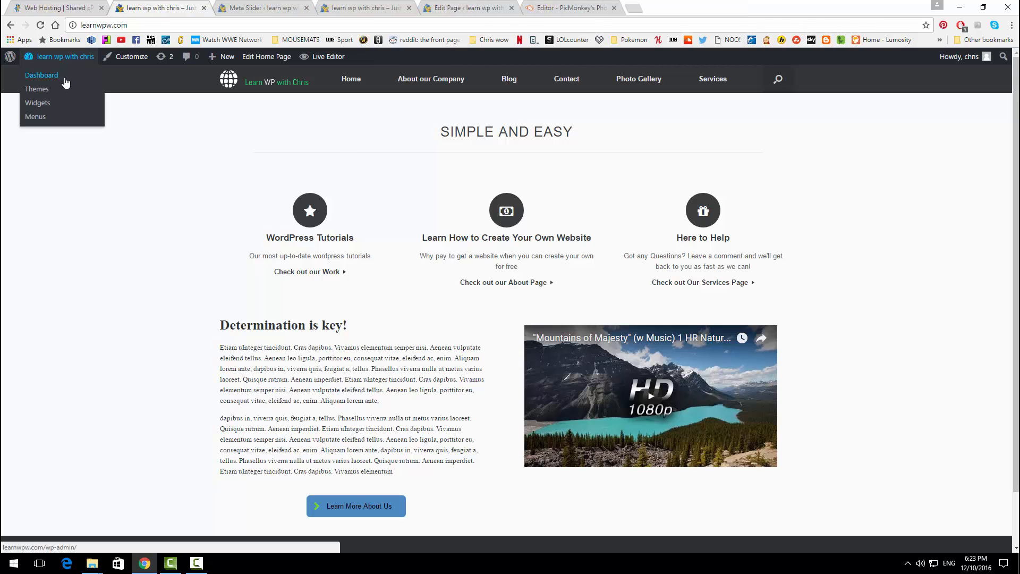
{"action": "left_click", "coordinate": [66, 74]}
{"action": "mouse_move", "coordinate": [35, 180]}
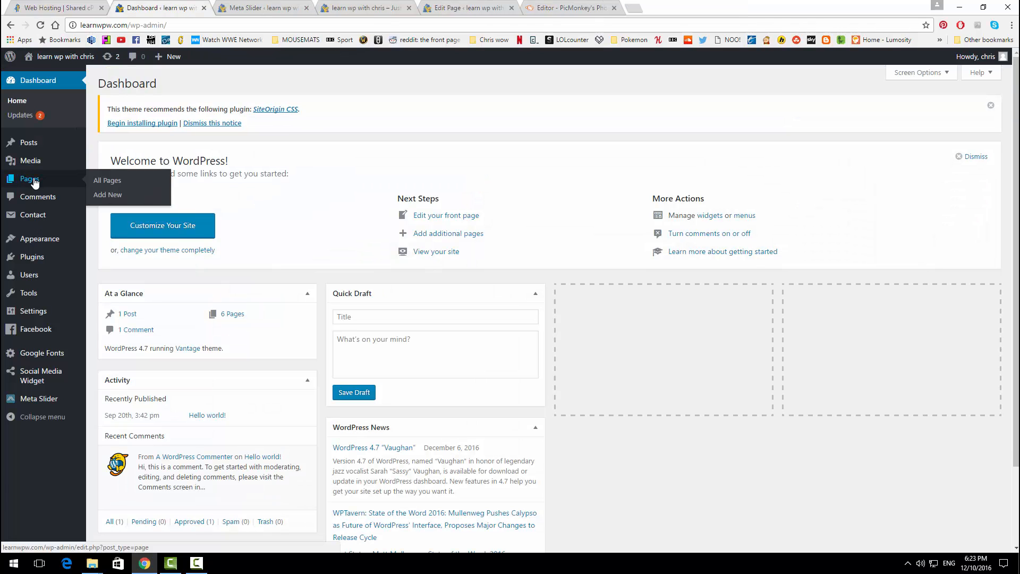
{"action": "left_click", "coordinate": [105, 183]}
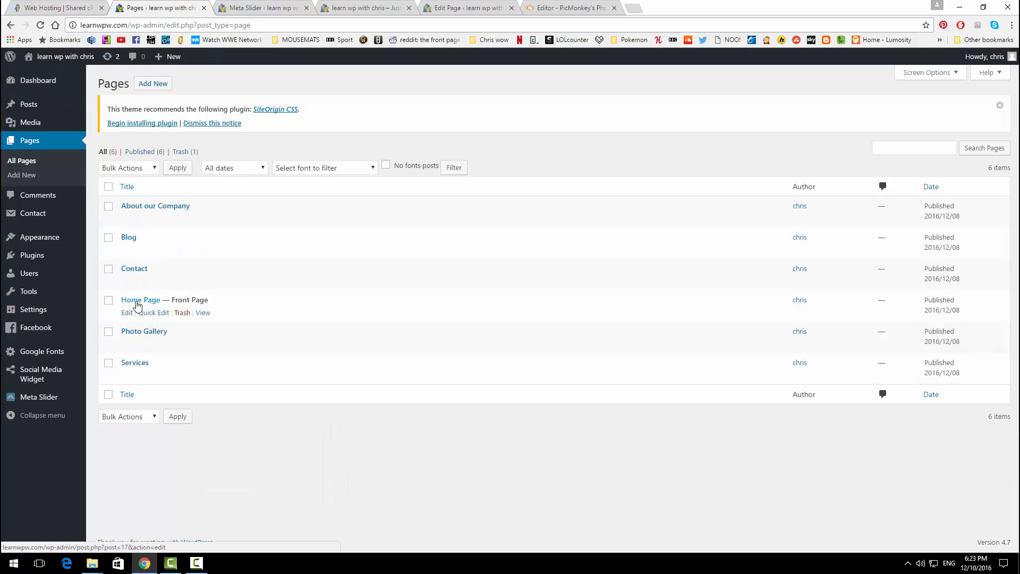
Step: Set the Home Page's Meta Slider to New Slider, update it, and view the live front page
{"action": "left_click", "coordinate": [127, 314]}
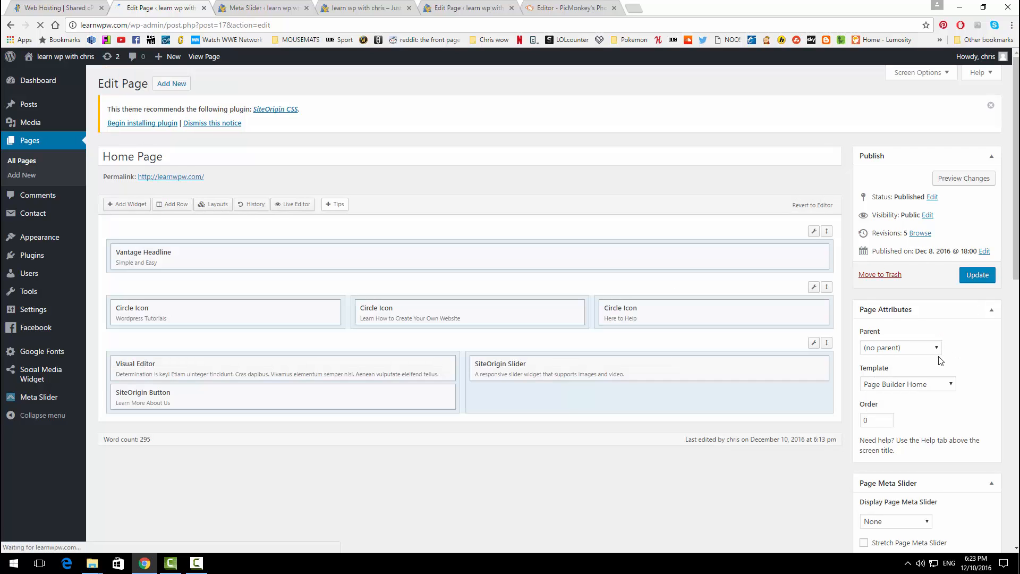
{"action": "scroll", "coordinate": [955, 352], "scroll_direction": "down", "scroll_amount": 2}
{"action": "scroll", "coordinate": [935, 359], "scroll_direction": "down", "scroll_amount": 1}
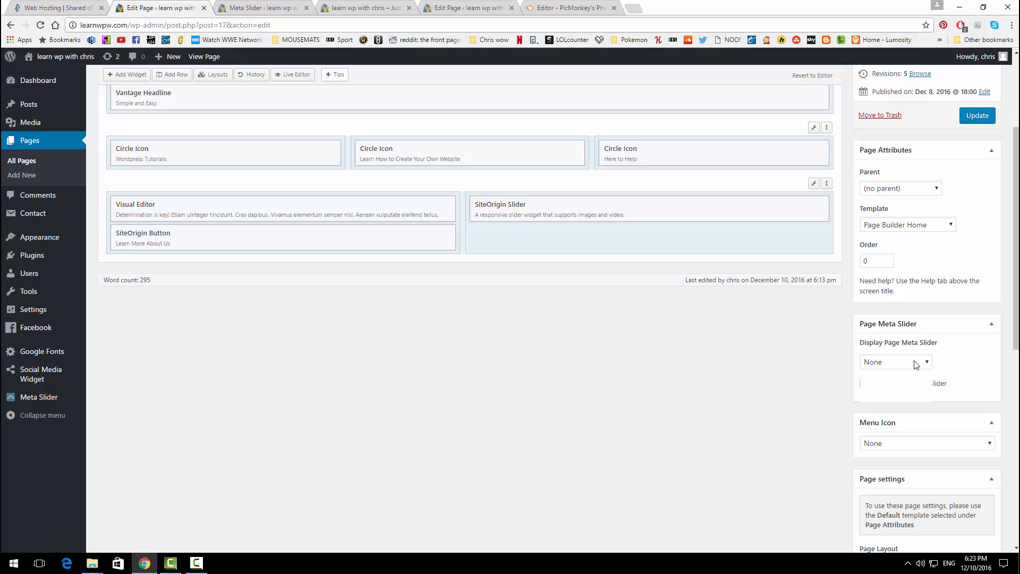
{"action": "left_click", "coordinate": [915, 364]}
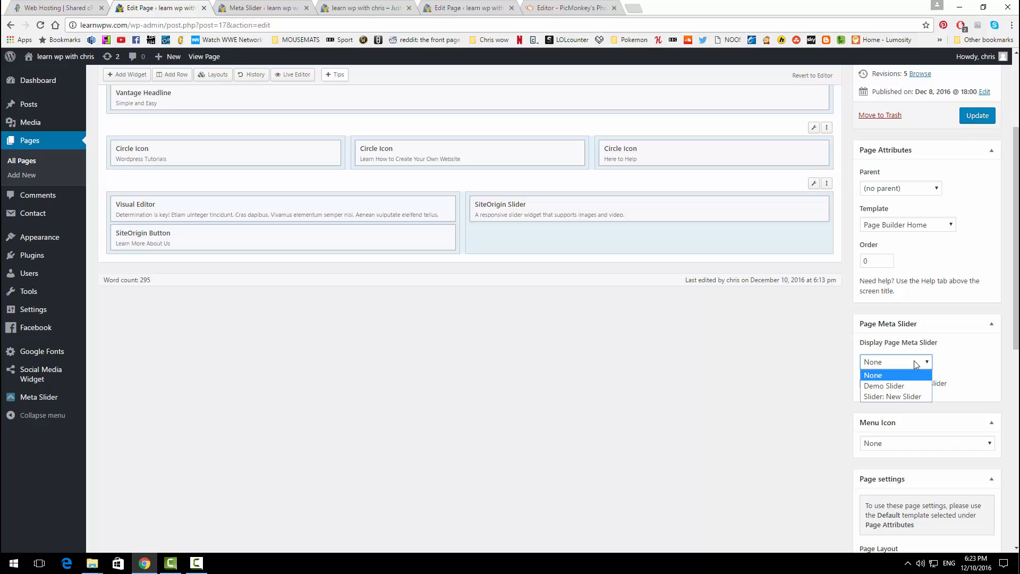
{"action": "left_click", "coordinate": [906, 398]}
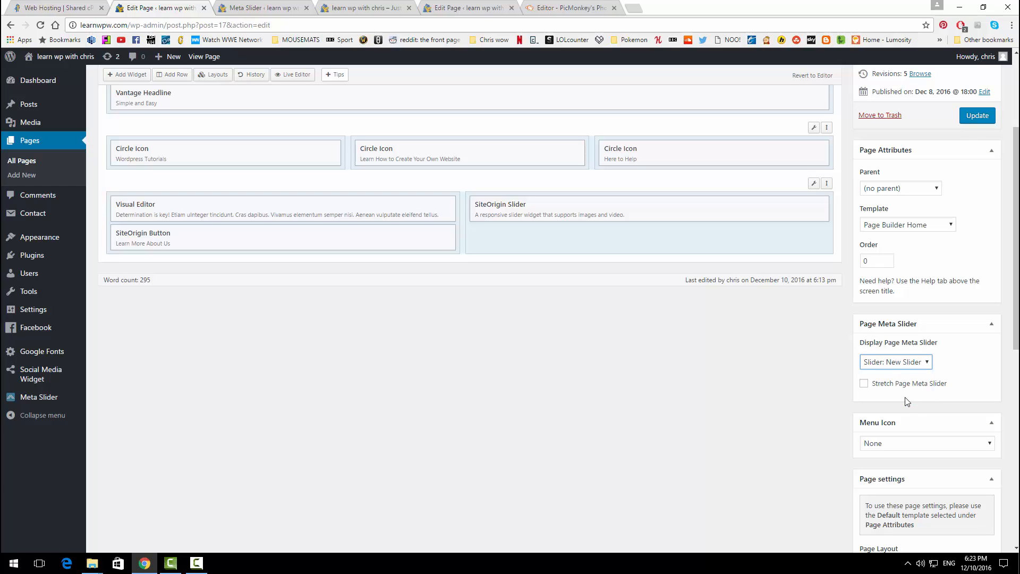
{"action": "left_click", "coordinate": [971, 121]}
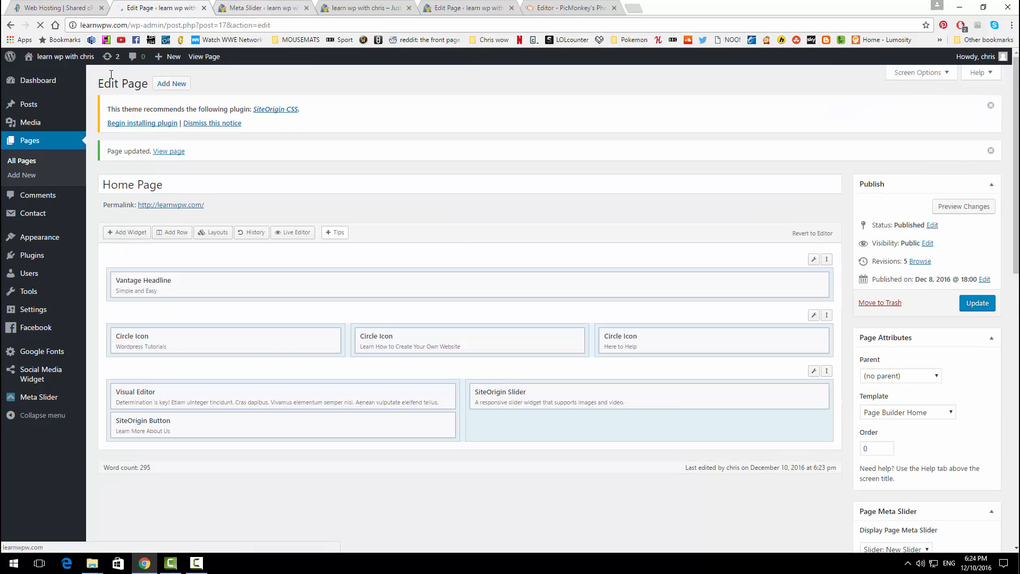
{"action": "middle_click", "coordinate": [77, 61]}
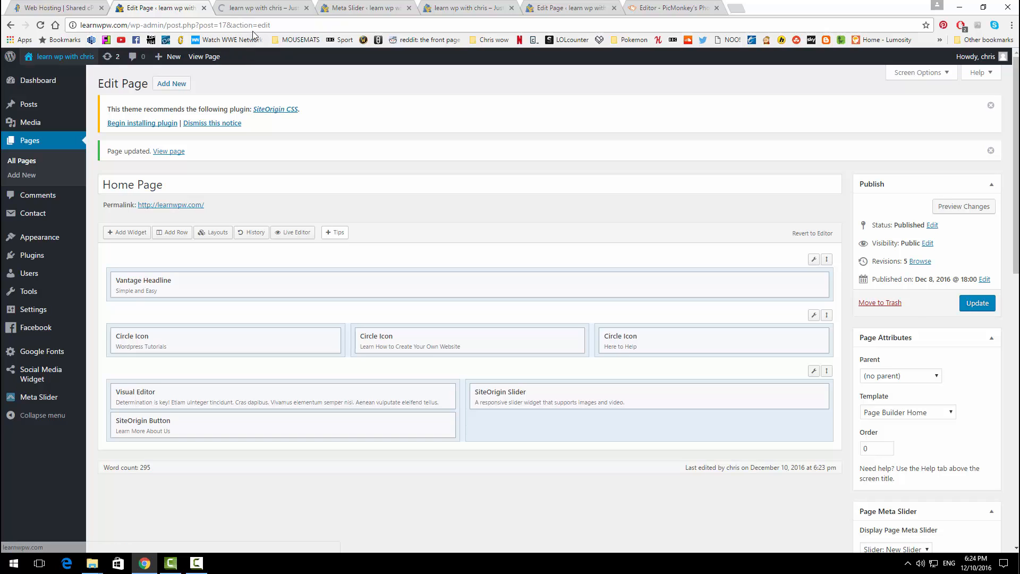
{"action": "left_click", "coordinate": [256, 8]}
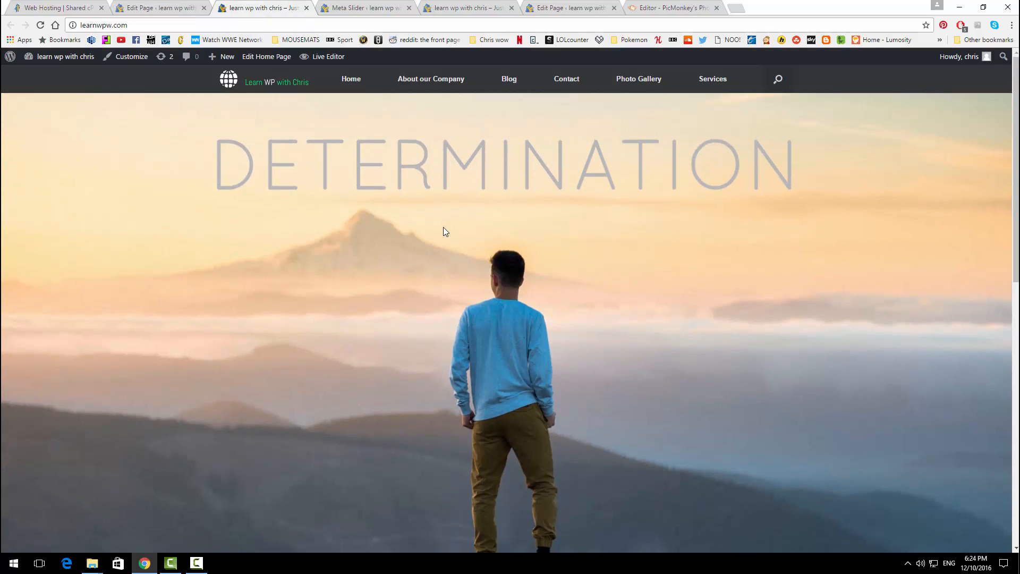
Step: Scroll down the front page to review content below the Determination slider, then back up
{"action": "scroll", "coordinate": [443, 228], "scroll_direction": "down", "scroll_amount": 10}
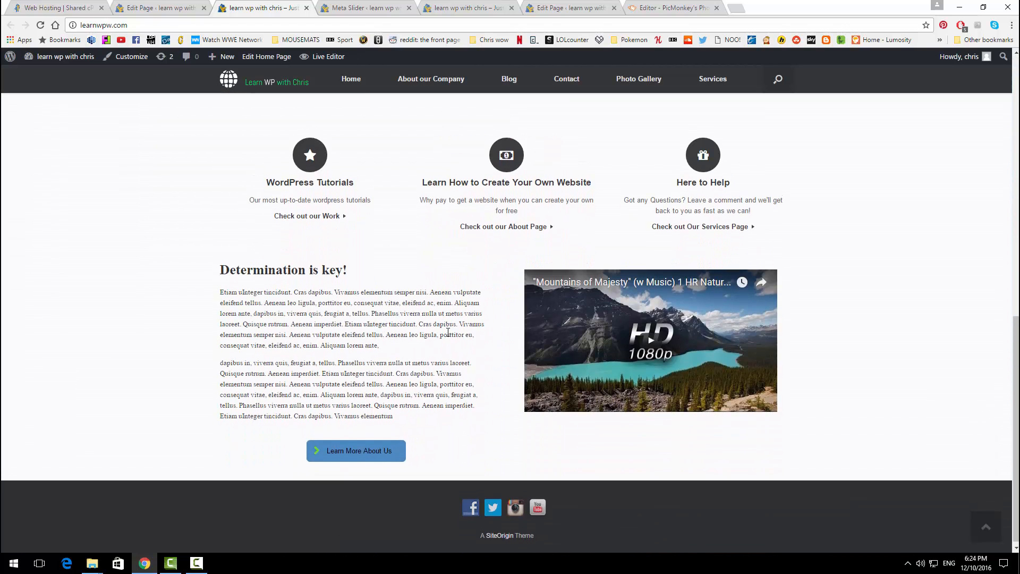
{"action": "scroll", "coordinate": [447, 332], "scroll_direction": "up", "scroll_amount": 5}
{"action": "scroll", "coordinate": [448, 332], "scroll_direction": "up", "scroll_amount": 5}
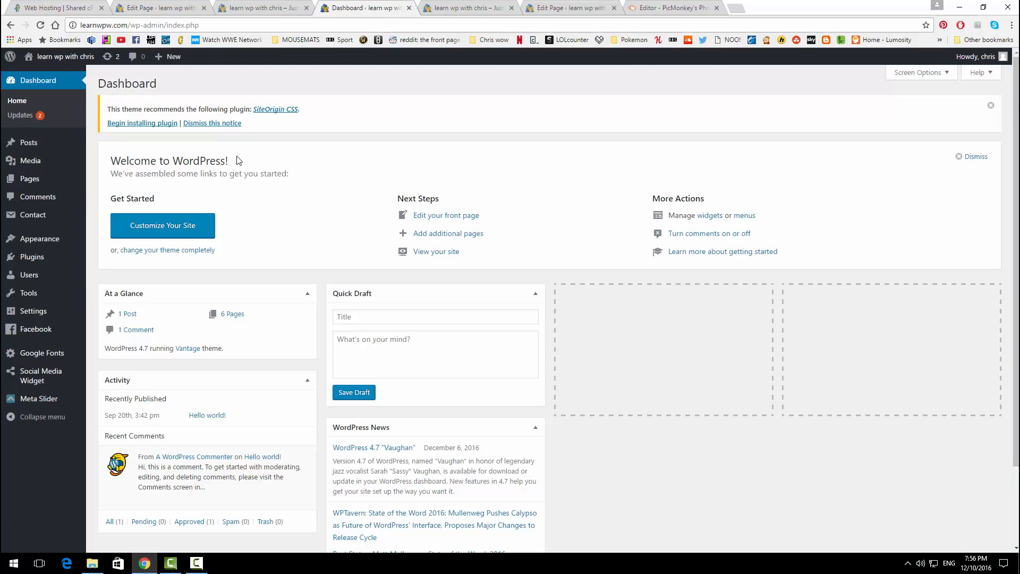
Step: Open About our Company in the editor from the Pages list
{"action": "left_click", "coordinate": [30, 178]}
{"action": "mouse_move", "coordinate": [147, 215]}
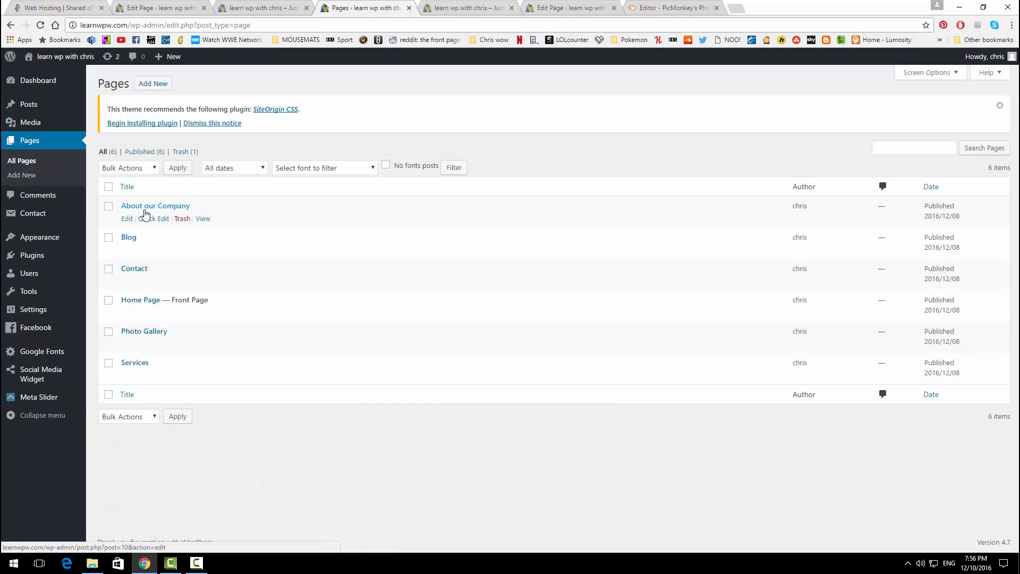
{"action": "left_click", "coordinate": [127, 222]}
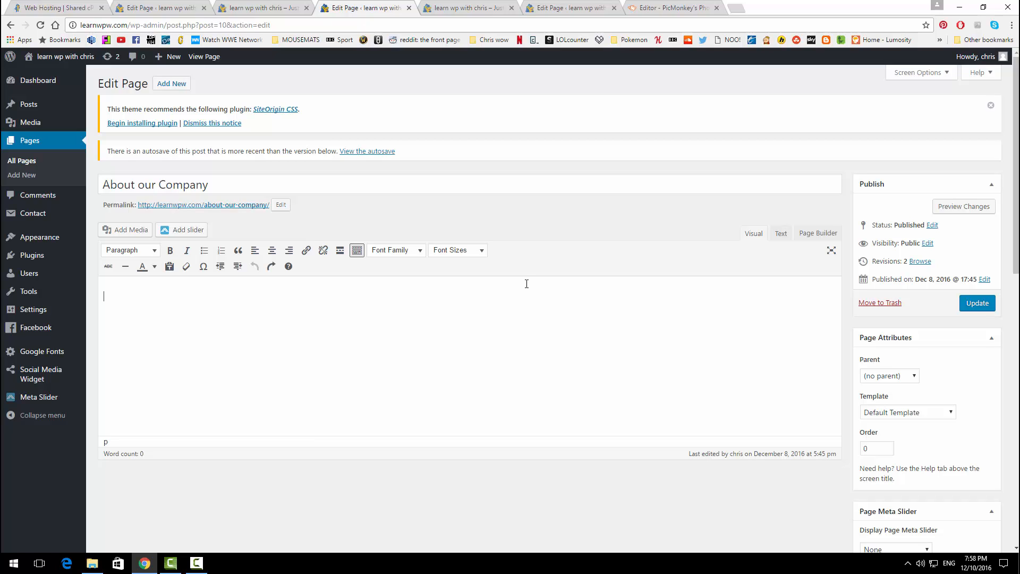
Step: Paste lorem ipsum in the Text view, split it into two paragraphs with 'Sample Header' between
{"action": "left_click", "coordinate": [779, 234]}
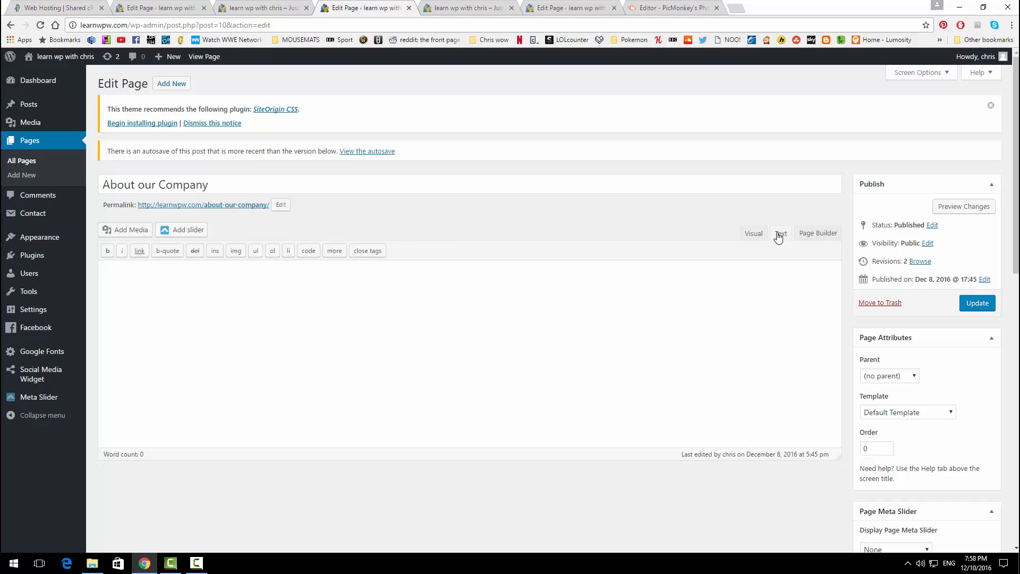
{"action": "left_click", "coordinate": [244, 291]}
{"action": "type", "text": "Lorem ipsum dolor sit amet, consectetuer adipiscing elit. Aenean commodo ligula eget dolor. Aenean massa. Cum sociis natoque penatibus et magnis dis parturient montes, nascetur ridiculus mus. Donec quam felis, ultricies nec, pellentesque eu, pretium quis, sem. Nulla consequat massa quis enim. Donec pede justo, fringilla vel, aliquet nec, vulputate eget, arcu. In enim justo, rhoncus ut, imperdiet a, venenatis vitae, justo. Nullam dictum felis eu pede mollis pretium. Integer tincidunt. Cras dapibus. Vivamus elementum semper nisi. Aenean vulputate eleifend tellus. Aenean leo ligula, porttitor eu, consequat vitae, eleifend ac, enim. Aliquam lorem ante, dapibus in, viverra quis, feugiat a, tellus. Phasellus viverra nulla ut metus varius laoreet. Quisque rutrum. Aenean imperdiet. Etiam ultricies nisi vel augue. Curabitur ullamcorper ultricies nisi. Nam eget dui. Etiam rhoncus. Maecenas tempus, tellus eget condimentum rhoncus, sem quam semper libero, sit amet adipiscing sem neque sed ipsum. Nam quam nunc, blandit vel, luctus pulvinar, hendrerit id, lorem. Maecenas nec odio et ante tincidunt tempus. Donec vitae sapien ut libero venenatis faucibus. Nullam quis ante. Etiam sit amet orci eget eros faucibus tincidunt. Duis leo. Sed fringilla mauris sit amet nibh. Donec sodales sagittis magna. Sed consequat, leo eget bibendum sodales, augue velit cursus nunc,"}
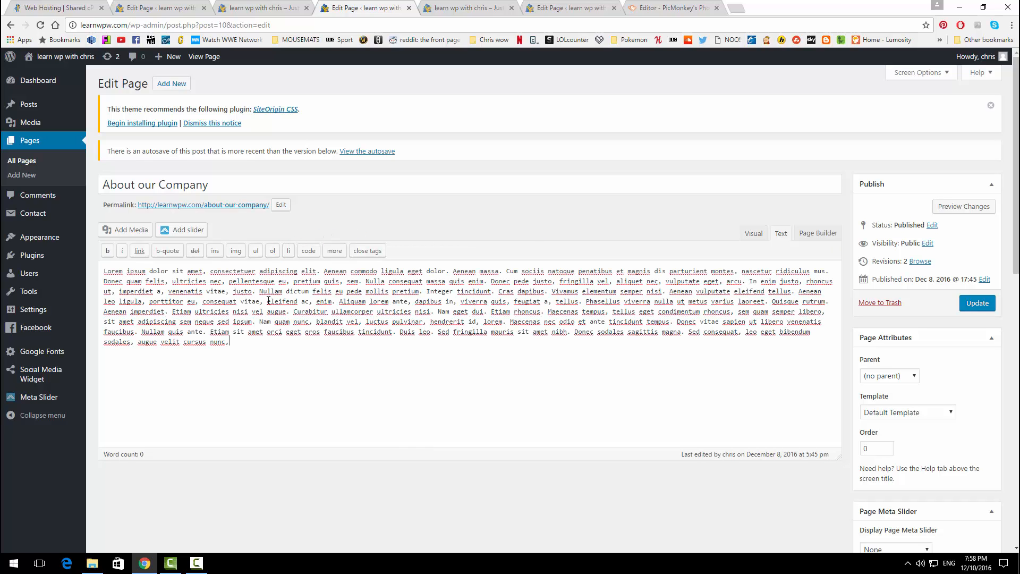
{"action": "left_click", "coordinate": [255, 294]}
{"action": "key", "text": "Return"}
{"action": "key", "text": "Return"}
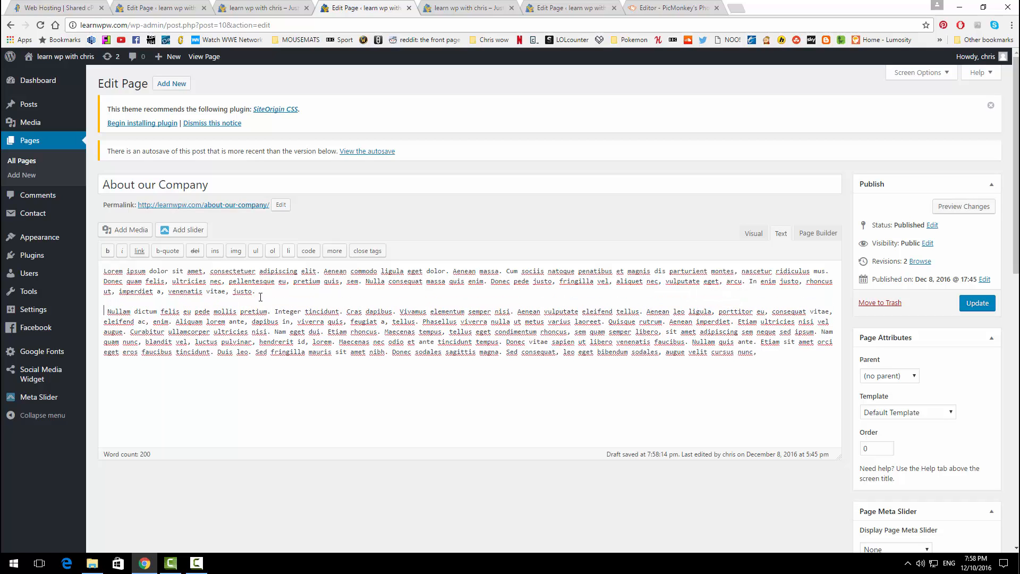
{"action": "key", "text": "Return"}
{"action": "key", "text": "Return"}
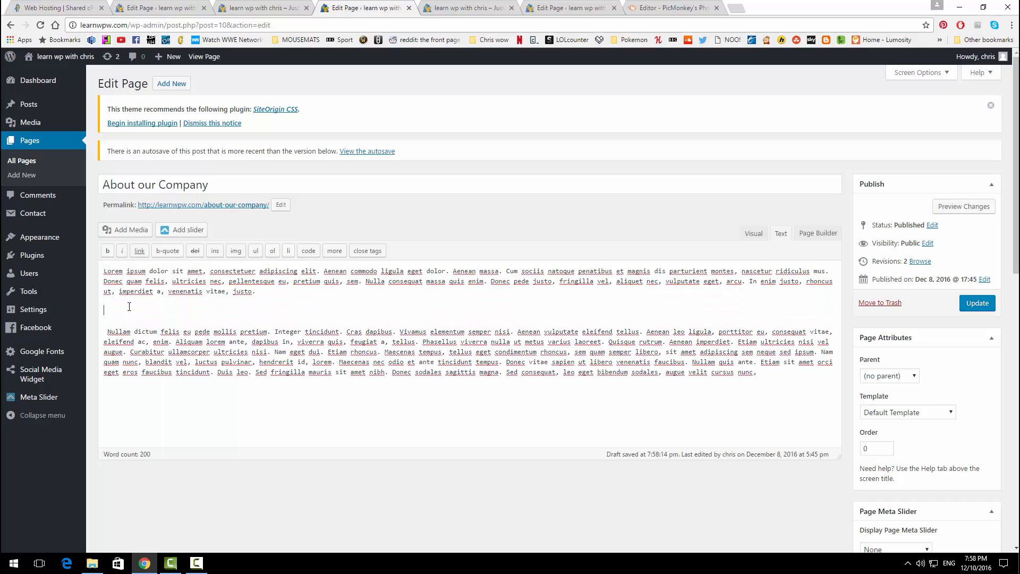
{"action": "key", "text": "BackSpace"}
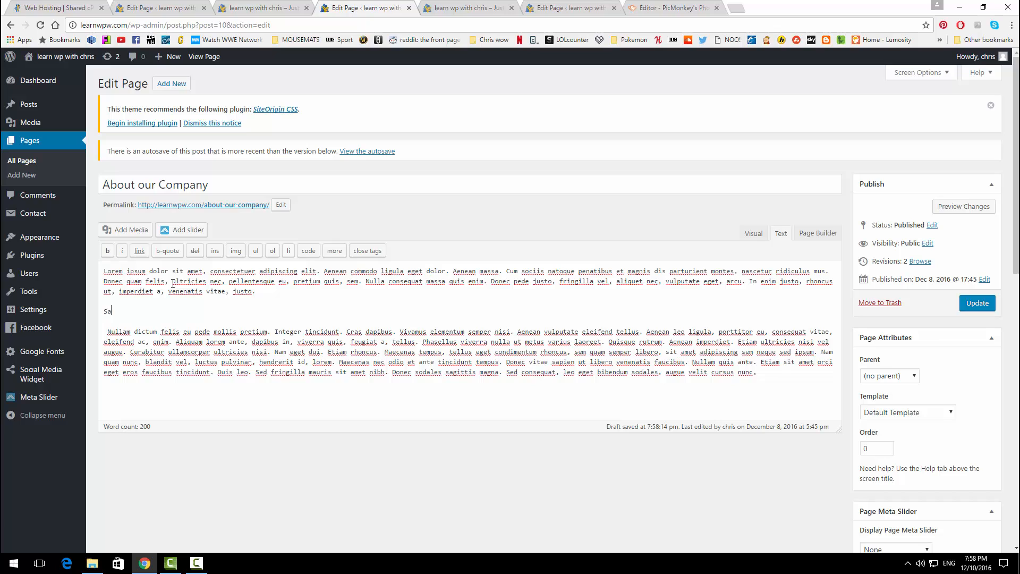
{"action": "type", "text": "Sample Header"}
{"action": "left_click_drag", "start_coordinate": [151, 315], "coordinate": [105, 315]}
Step: Format 'Sample Header' as Heading 2 in the Visual view
{"action": "left_click", "coordinate": [758, 237]}
{"action": "left_click_drag", "start_coordinate": [184, 346], "coordinate": [103, 345]}
{"action": "left_click", "coordinate": [153, 254]}
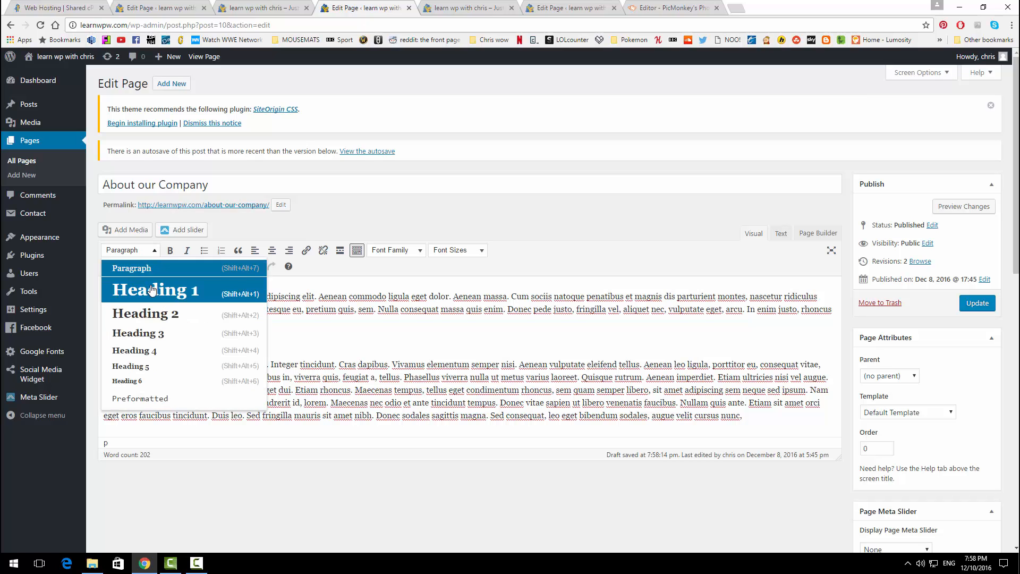
{"action": "left_click", "coordinate": [146, 313]}
Step: Add 'Title' above the first paragraph as a Heading 1
{"action": "left_click", "coordinate": [115, 282]}
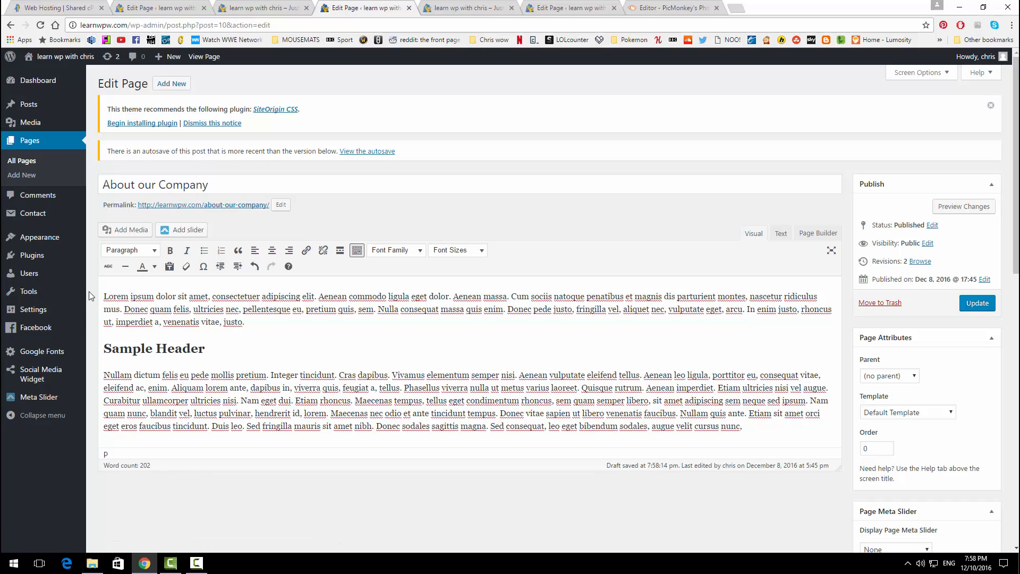
{"action": "key", "text": "Return"}
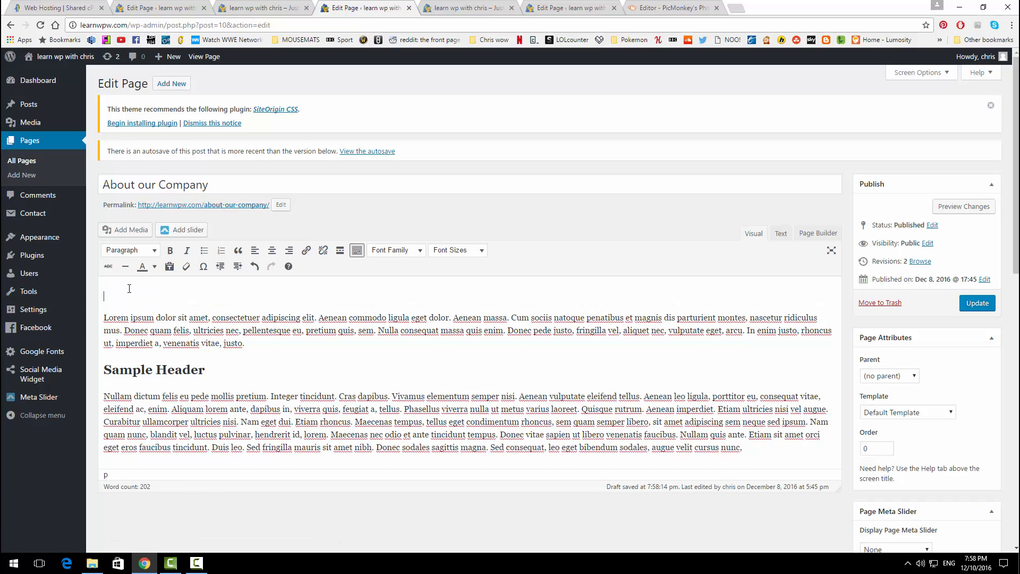
{"action": "type", "text": "Title"}
{"action": "double_click", "coordinate": [114, 298]}
{"action": "left_click", "coordinate": [130, 249]}
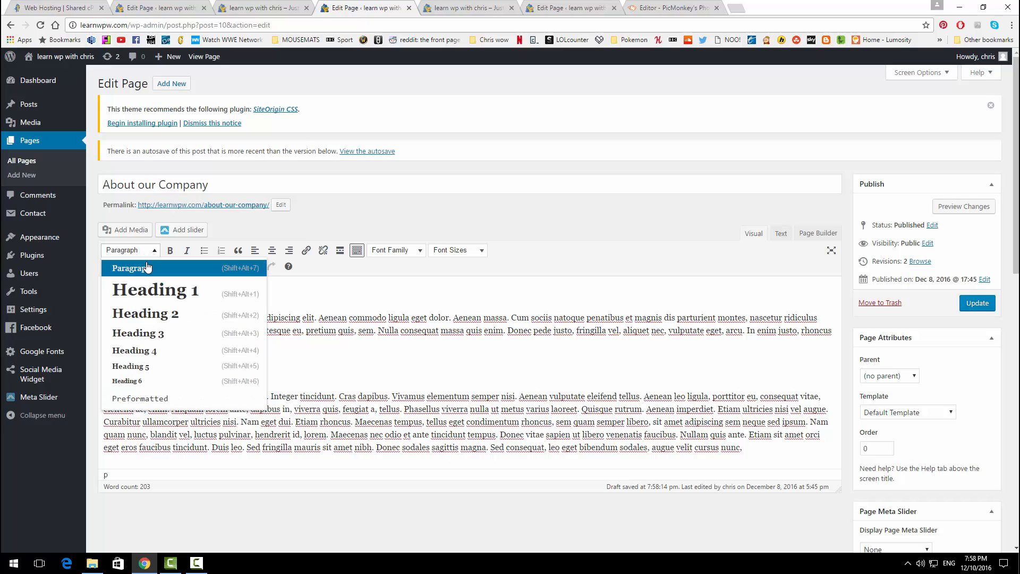
{"action": "left_click", "coordinate": [150, 287]}
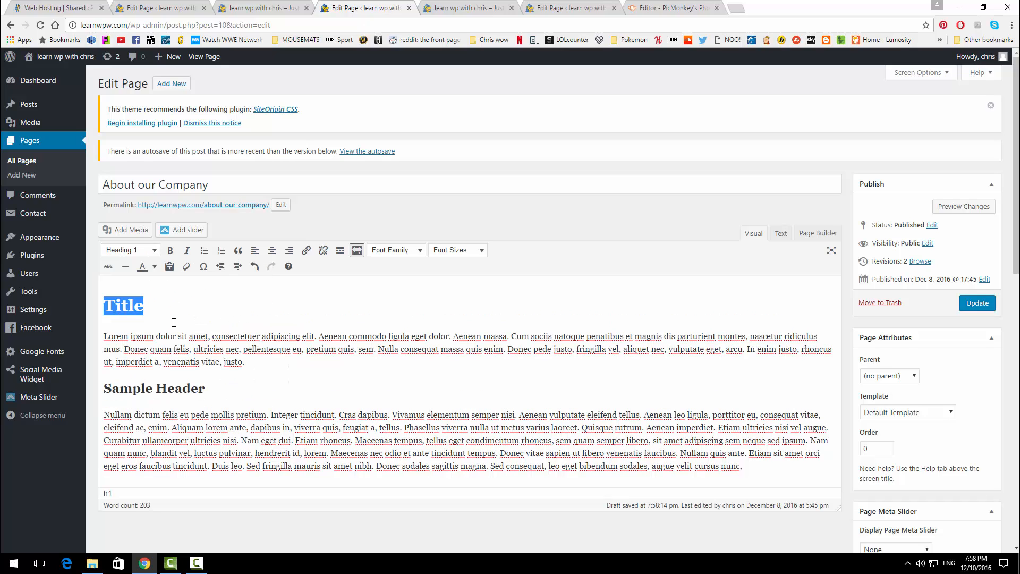
{"action": "left_click", "coordinate": [303, 384]}
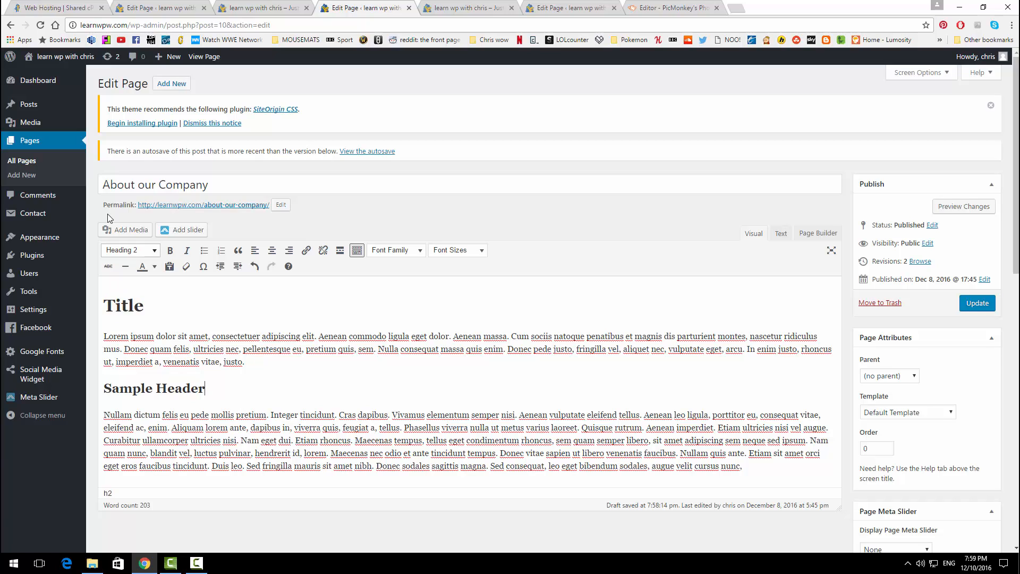
{"action": "left_click", "coordinate": [123, 230]}
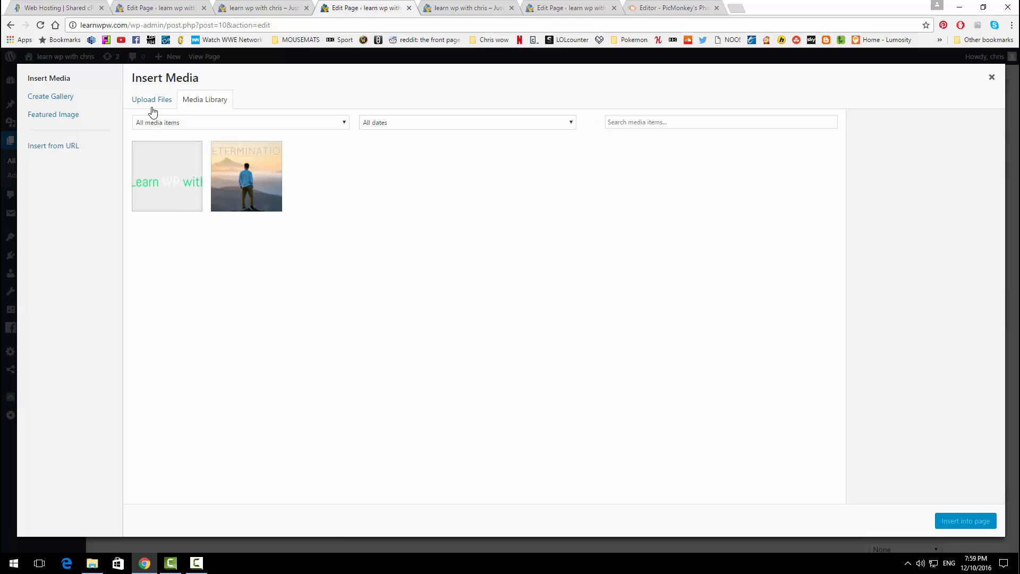
Step: Upload title-about-us.png and insert it into the page just above Sample Header
{"action": "left_click", "coordinate": [152, 102]}
{"action": "left_click", "coordinate": [551, 283]}
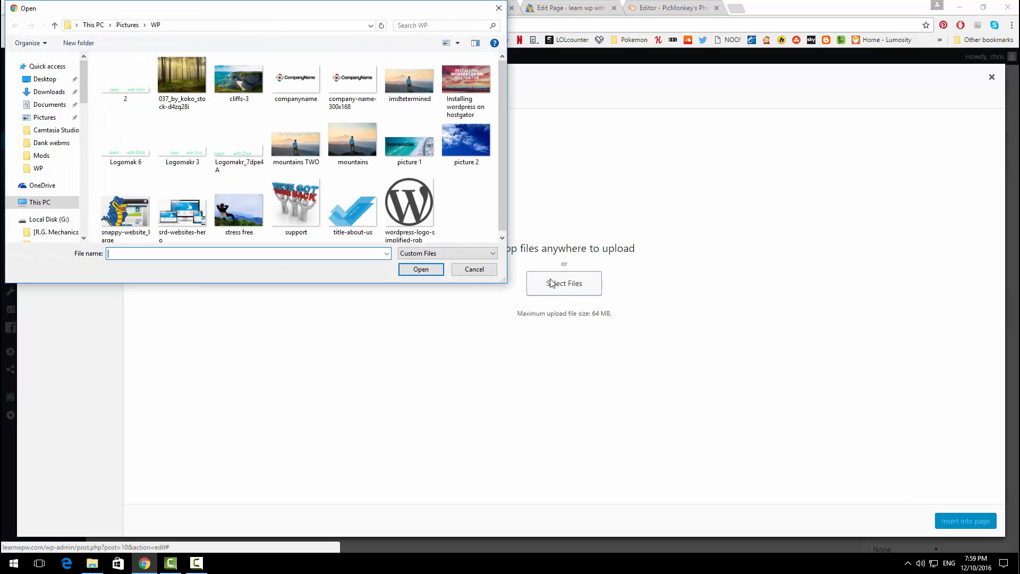
{"action": "left_click", "coordinate": [361, 228]}
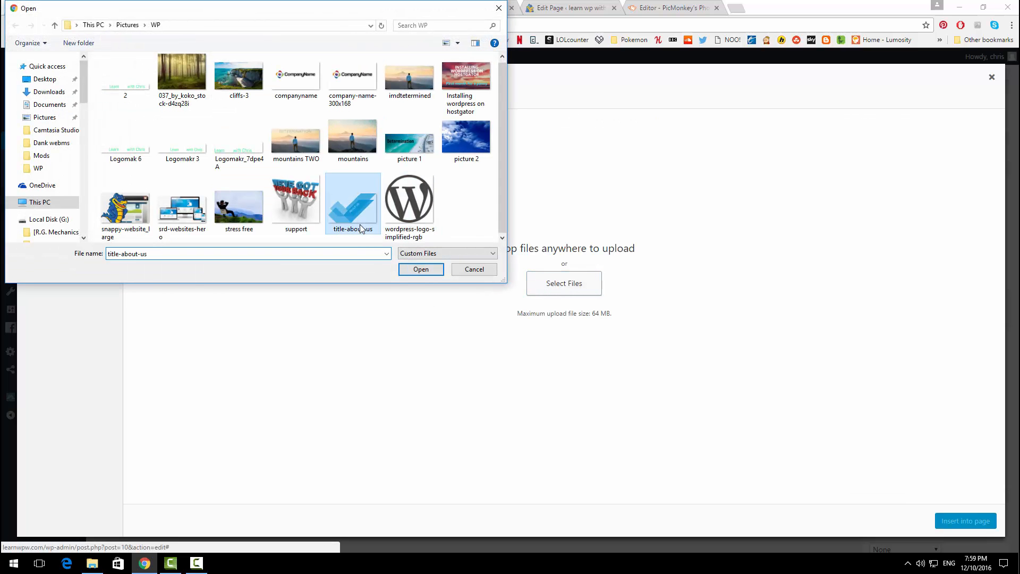
{"action": "left_click", "coordinate": [421, 269]}
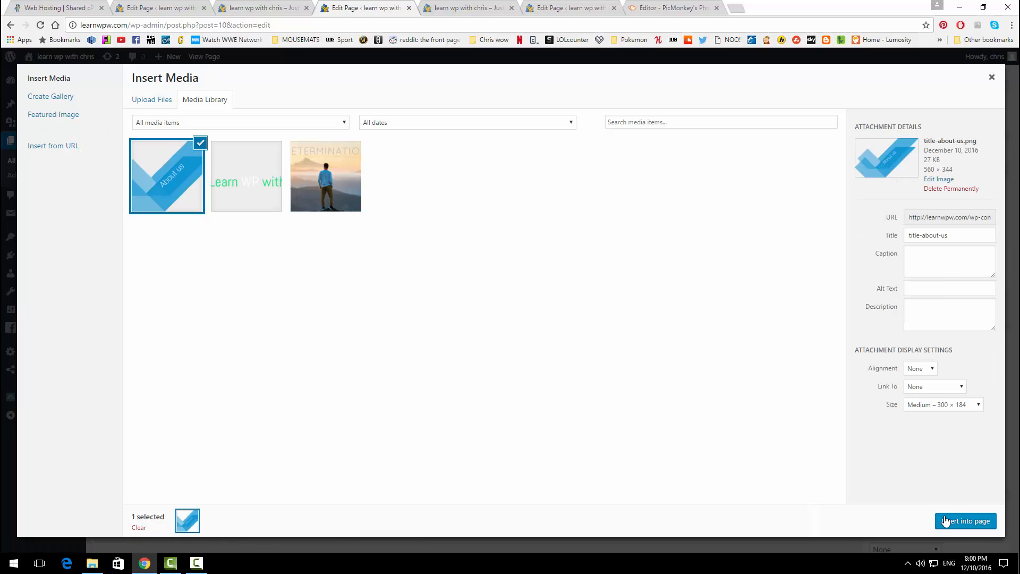
{"action": "left_click", "coordinate": [950, 522]}
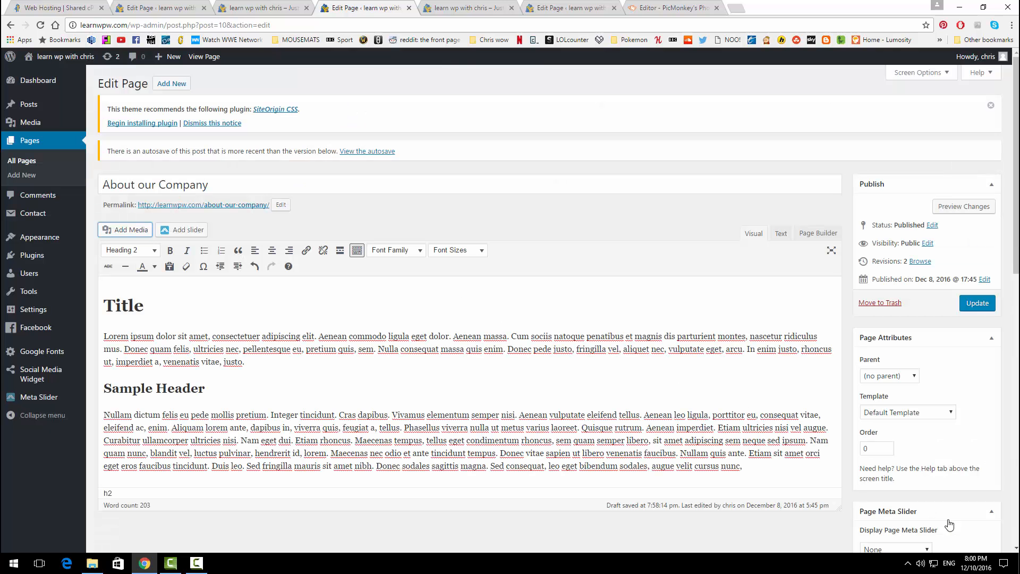
{"action": "scroll", "coordinate": [452, 364], "scroll_direction": "down", "scroll_amount": 1}
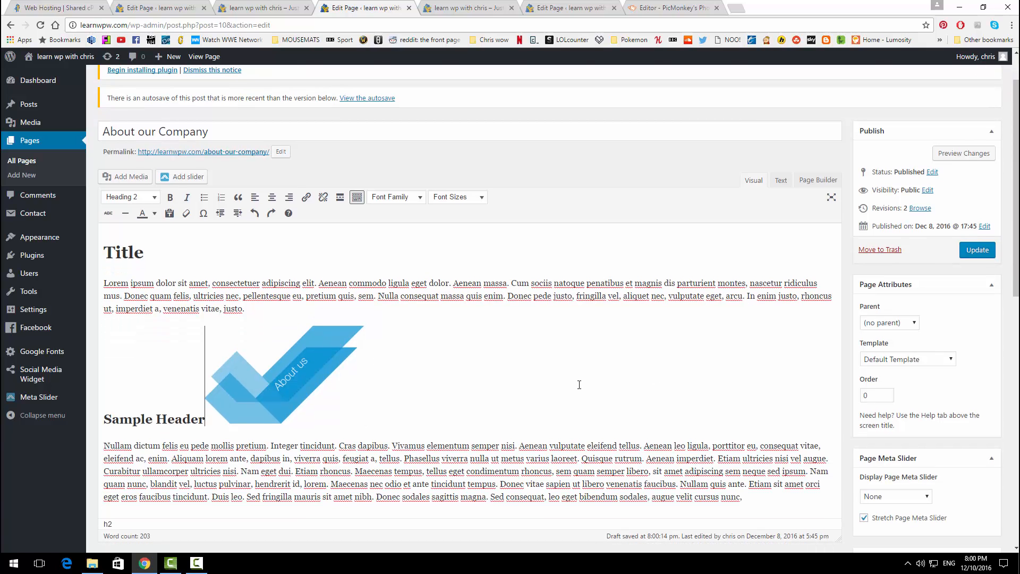
Step: Left-align the About us image and add the closing line 'You can contact us by clicking here'
{"action": "left_click", "coordinate": [291, 369]}
{"action": "left_click", "coordinate": [255, 197]}
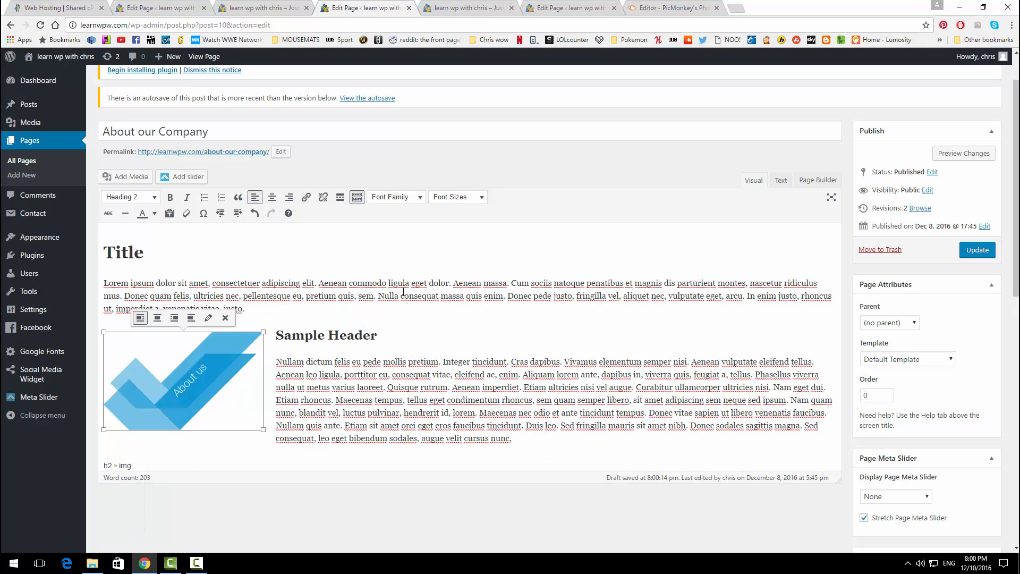
{"action": "left_click", "coordinate": [580, 440]}
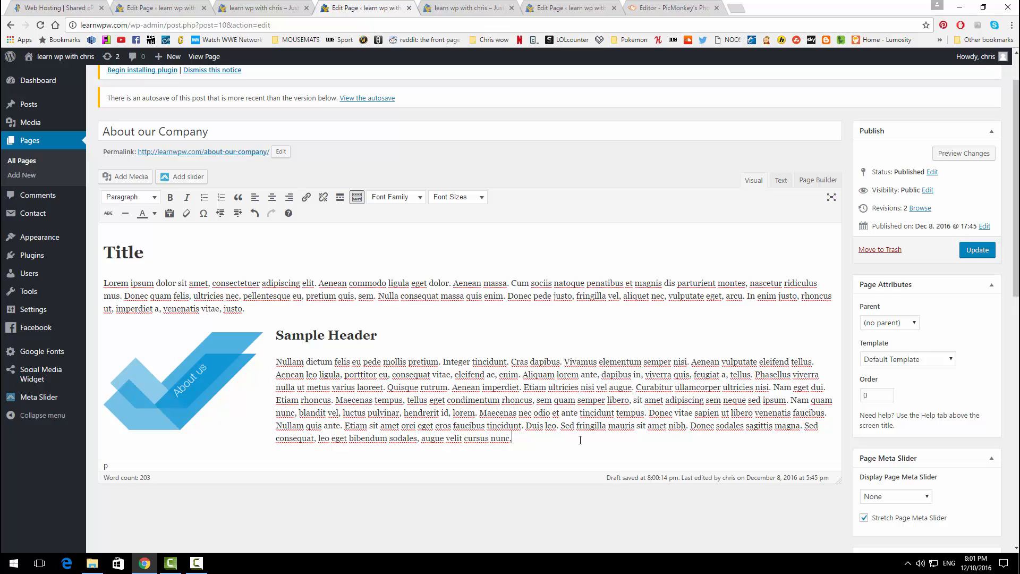
{"action": "key", "text": "Return"}
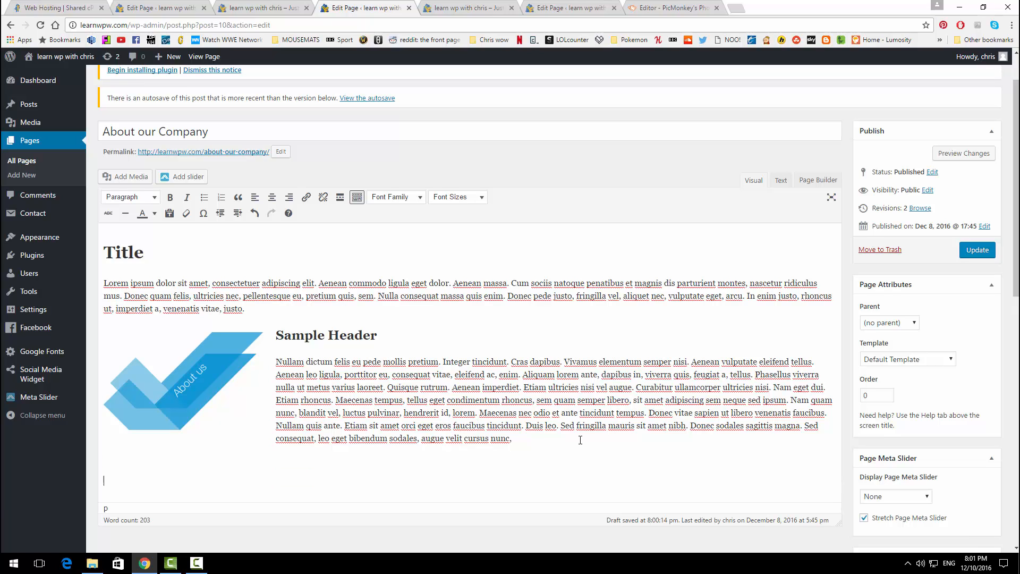
{"action": "type", "text": "YOu ca"}
{"action": "key", "text": "BackSpace"}
{"action": "key", "text": "BackSpace"}
{"action": "key", "text": "BackSpace"}
{"action": "type", "text": "ou can contact us by clicking here."}
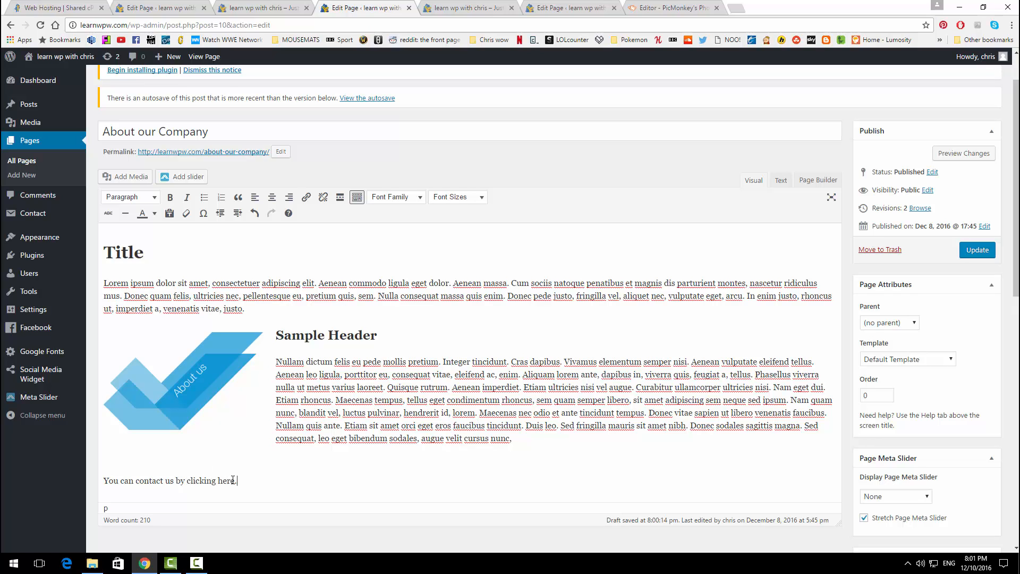
{"action": "left_click_drag", "start_coordinate": [234, 481], "coordinate": [218, 481]}
{"action": "left_click", "coordinate": [307, 199]}
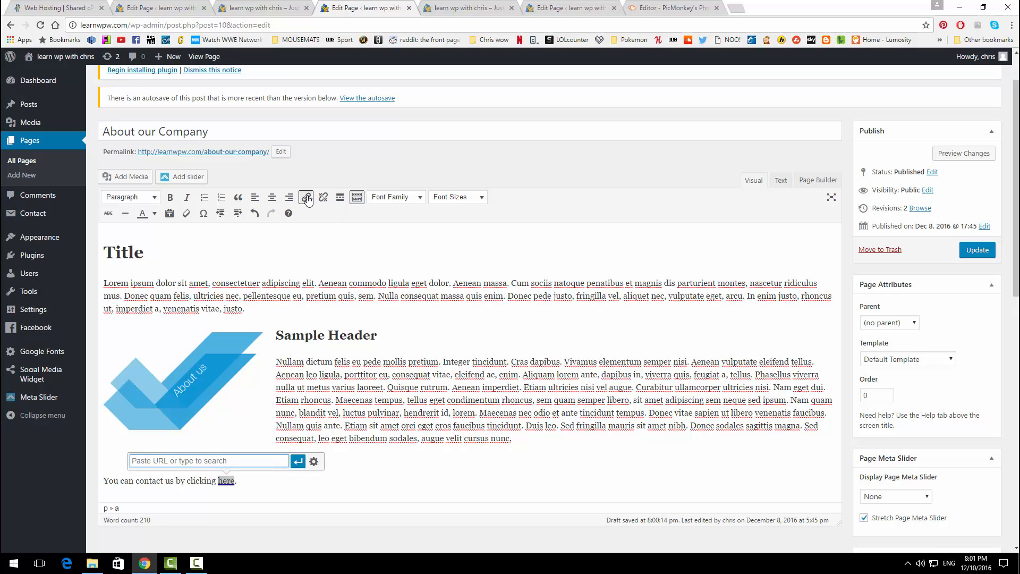
{"action": "type", "text": "www.learnwpw.com/contact"}
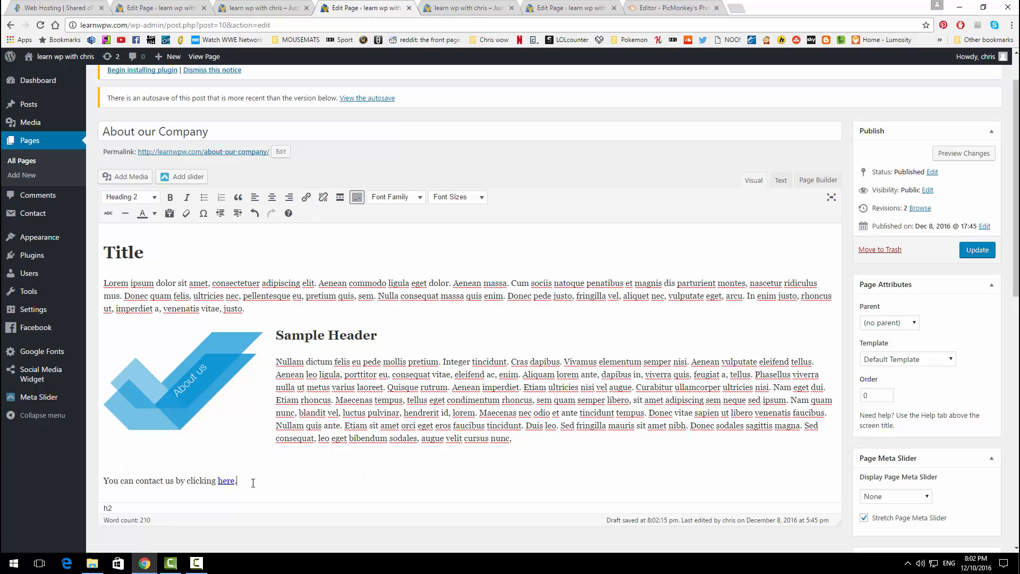
Step: Align the contact sentence to the right
{"action": "left_click_drag", "start_coordinate": [253, 483], "coordinate": [104, 481]}
{"action": "left_click", "coordinate": [288, 197]}
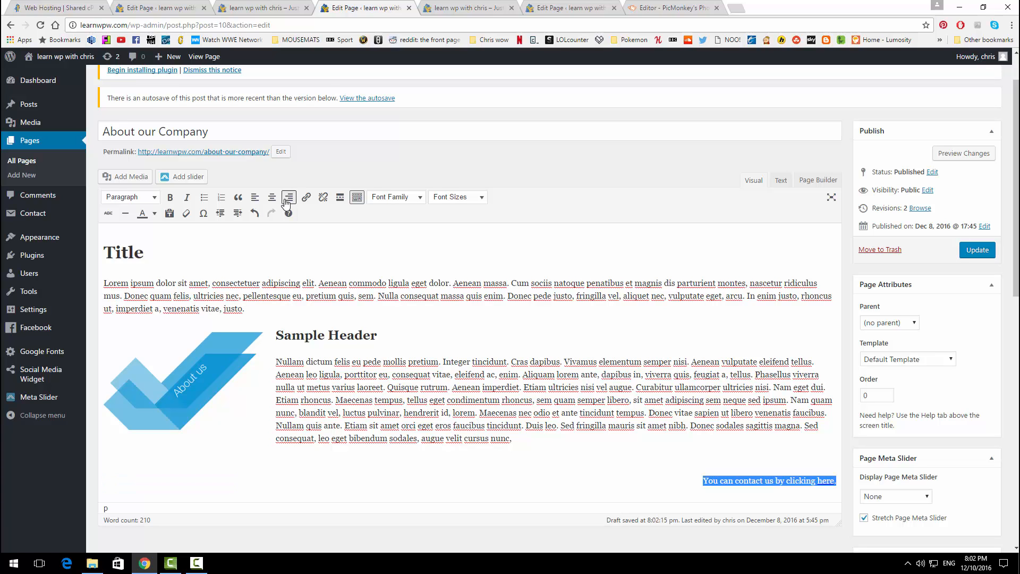
{"action": "left_click", "coordinate": [462, 361]}
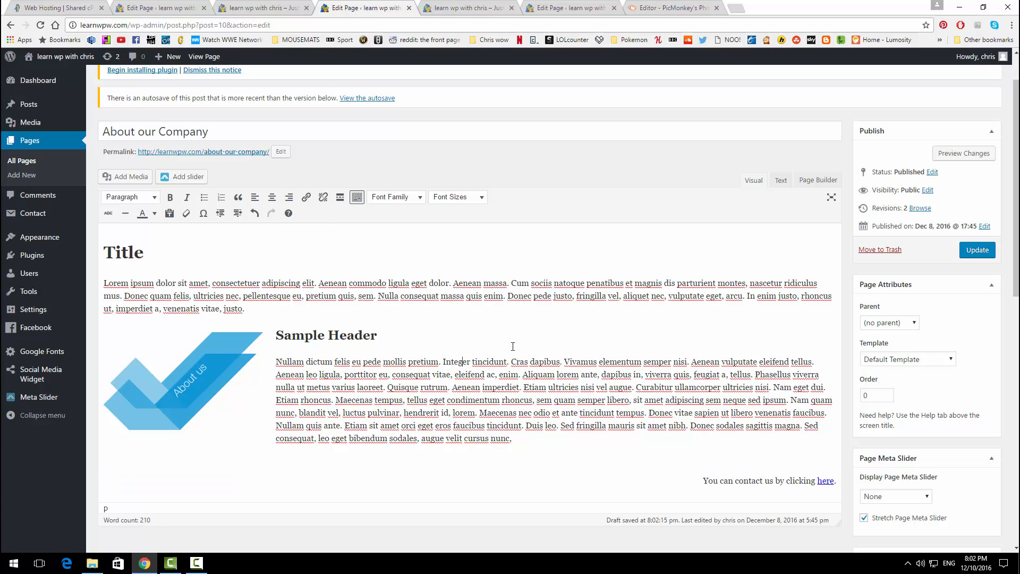
{"action": "scroll", "coordinate": [518, 350], "scroll_direction": "down", "scroll_amount": 1}
{"action": "scroll", "coordinate": [630, 341], "scroll_direction": "up", "scroll_amount": 1}
{"action": "left_click", "coordinate": [939, 156]}
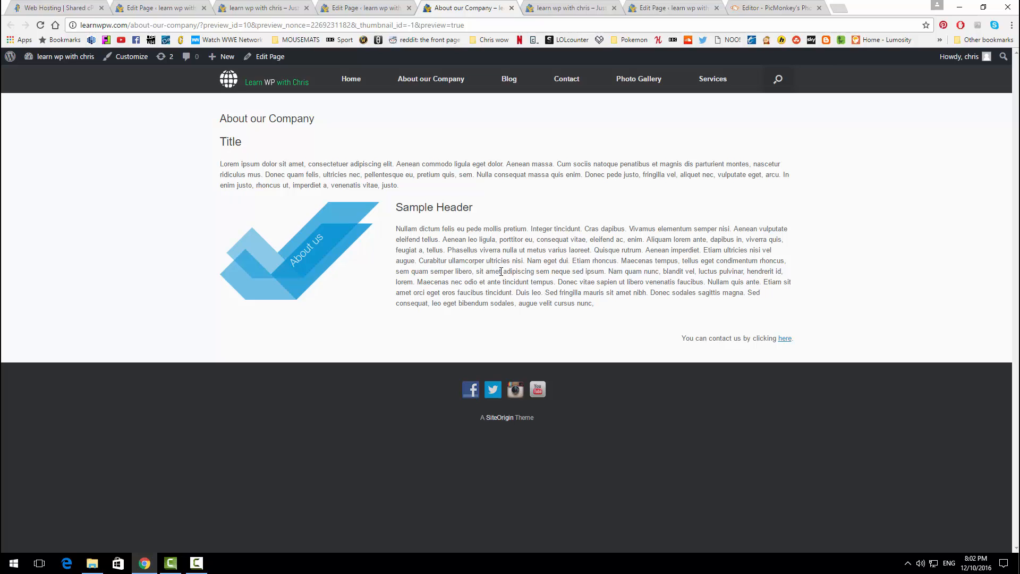
{"action": "left_click", "coordinate": [785, 339]}
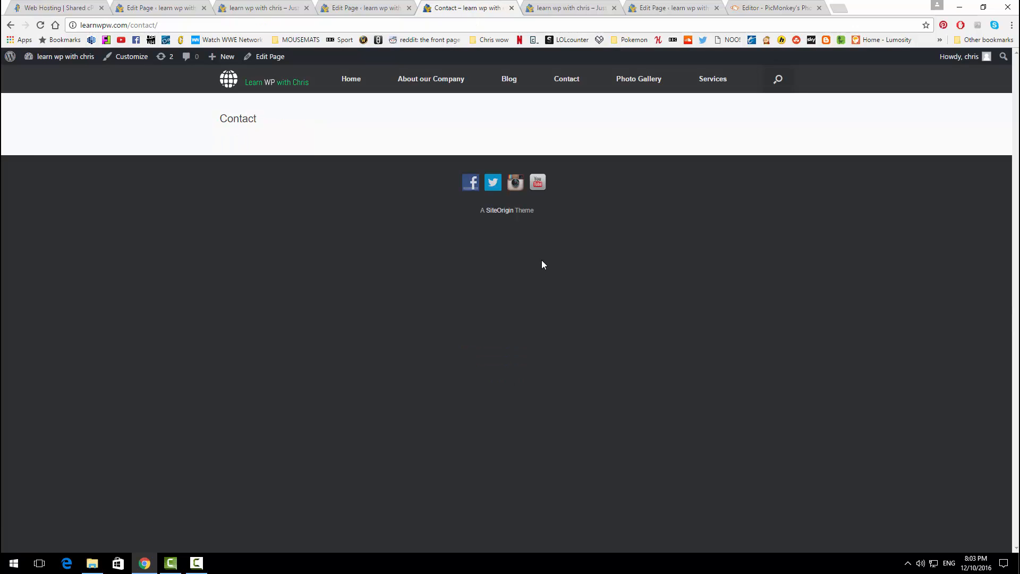
{"action": "left_click", "coordinate": [10, 25]}
{"action": "left_click", "coordinate": [365, 7]}
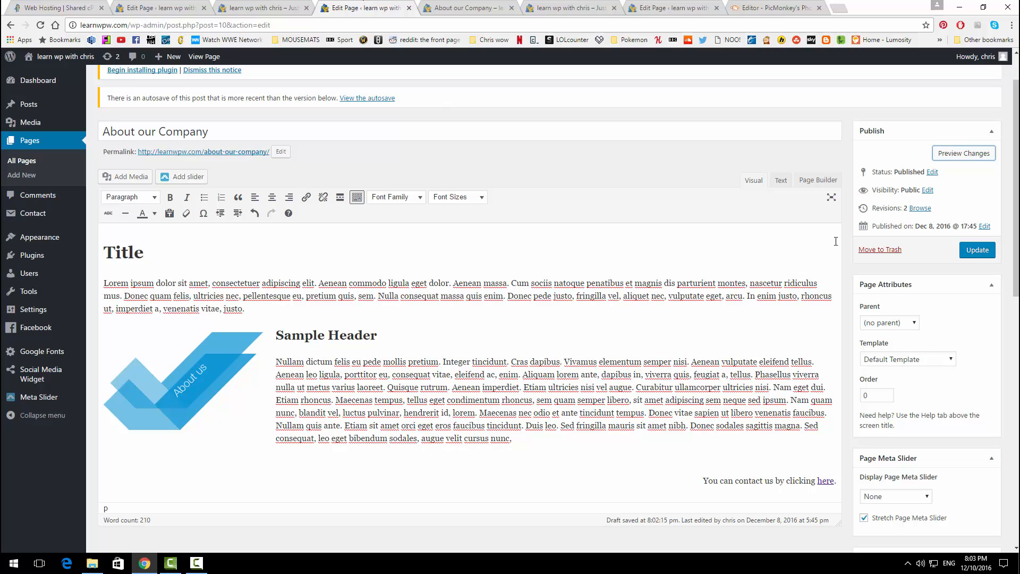
Step: Save the About our Company page, then make Blog the posts page and publish it
{"action": "left_click", "coordinate": [977, 251]}
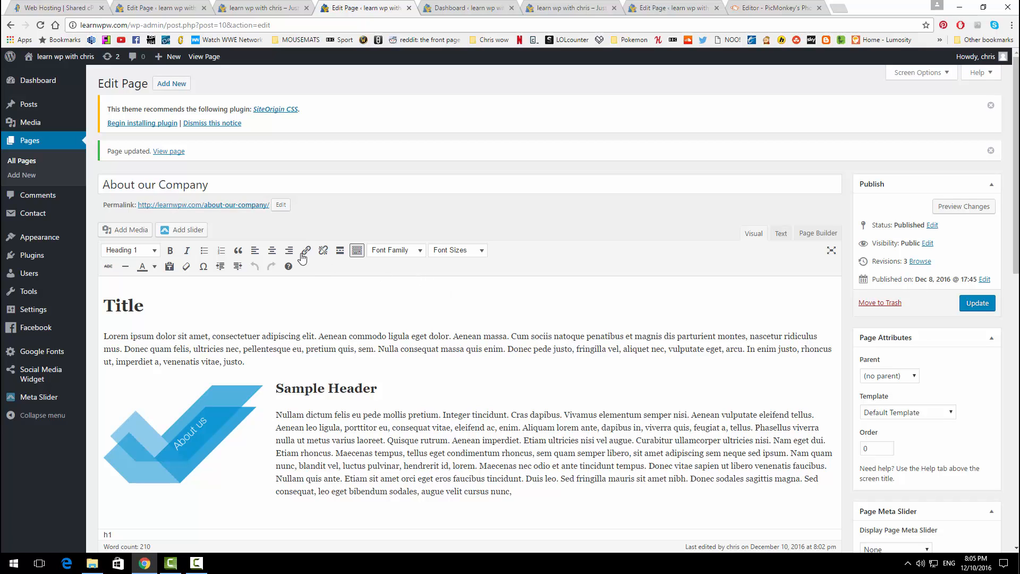
{"action": "mouse_move", "coordinate": [58, 242]}
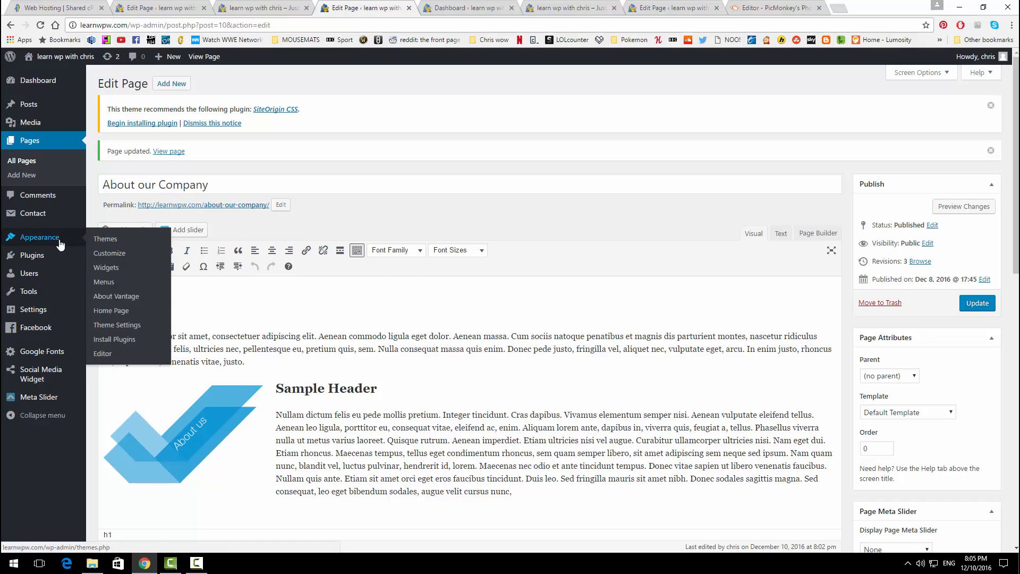
{"action": "left_click", "coordinate": [103, 253]}
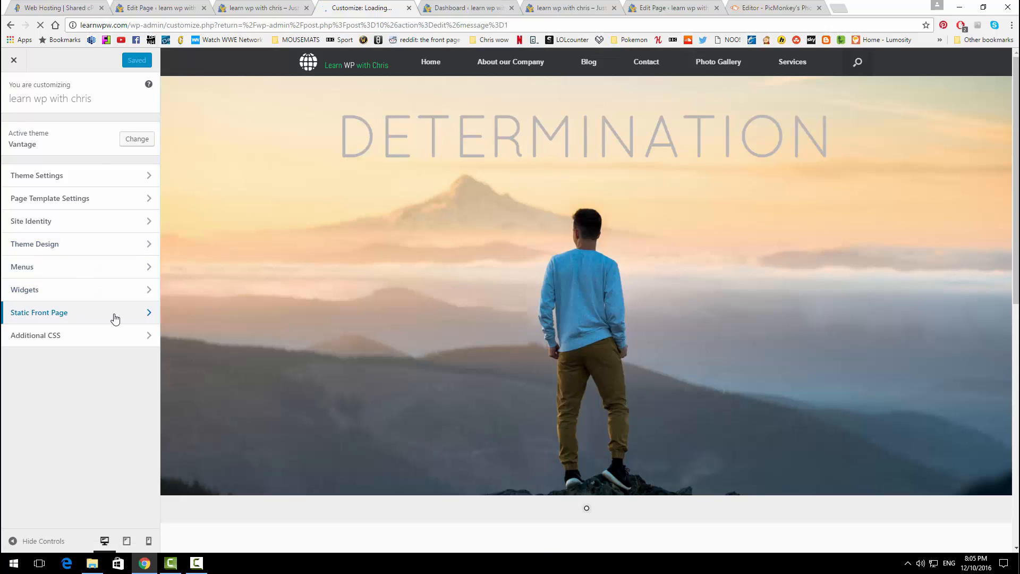
{"action": "left_click", "coordinate": [115, 318]}
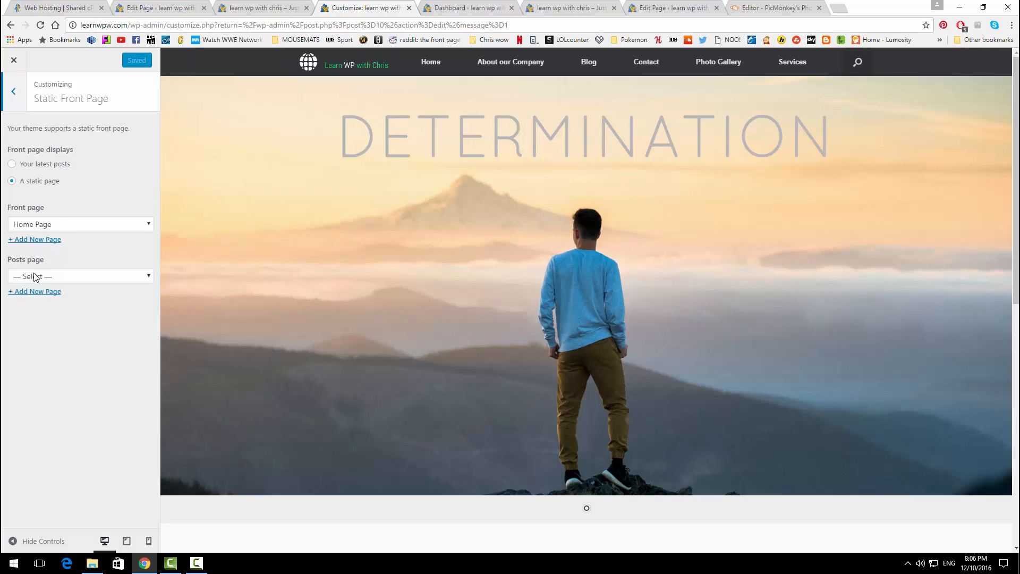
{"action": "left_click", "coordinate": [71, 276]}
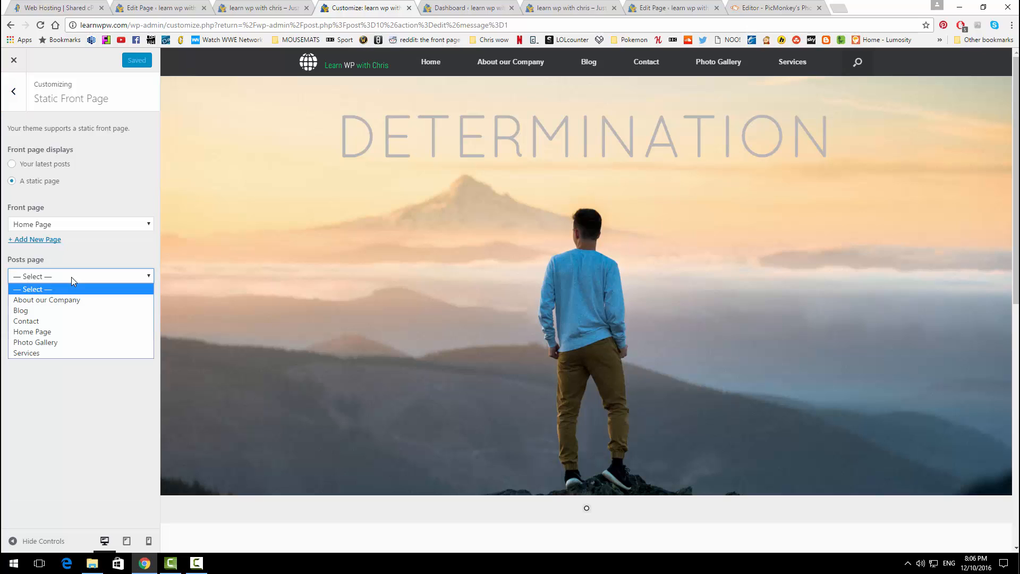
{"action": "left_click", "coordinate": [58, 310]}
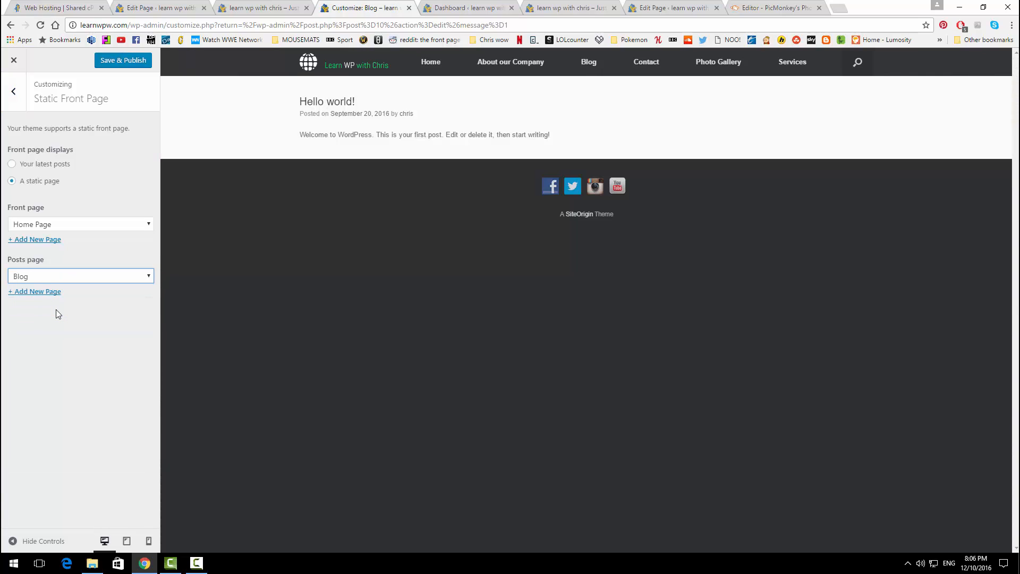
{"action": "left_click", "coordinate": [115, 66]}
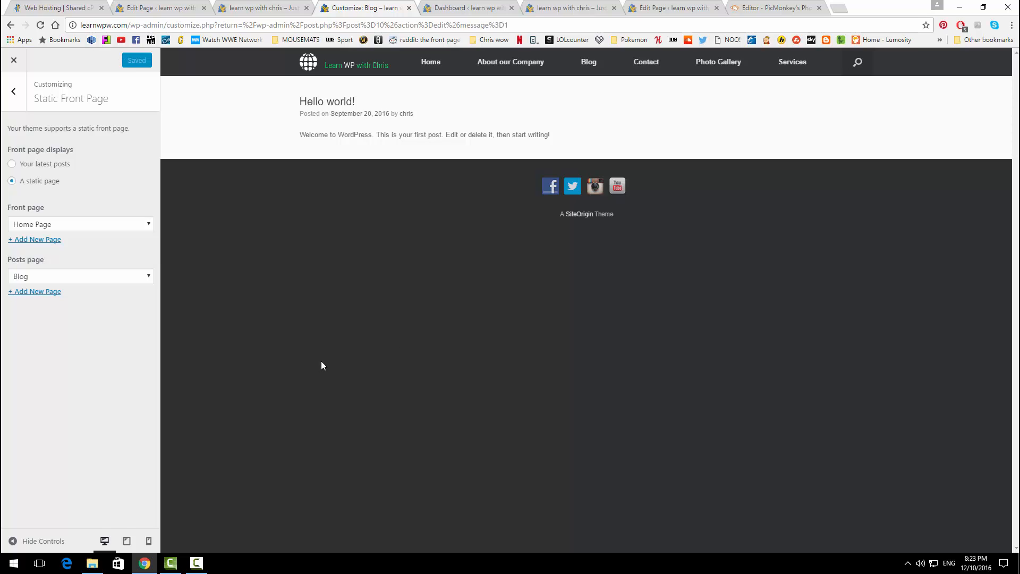
{"action": "left_click", "coordinate": [14, 60]}
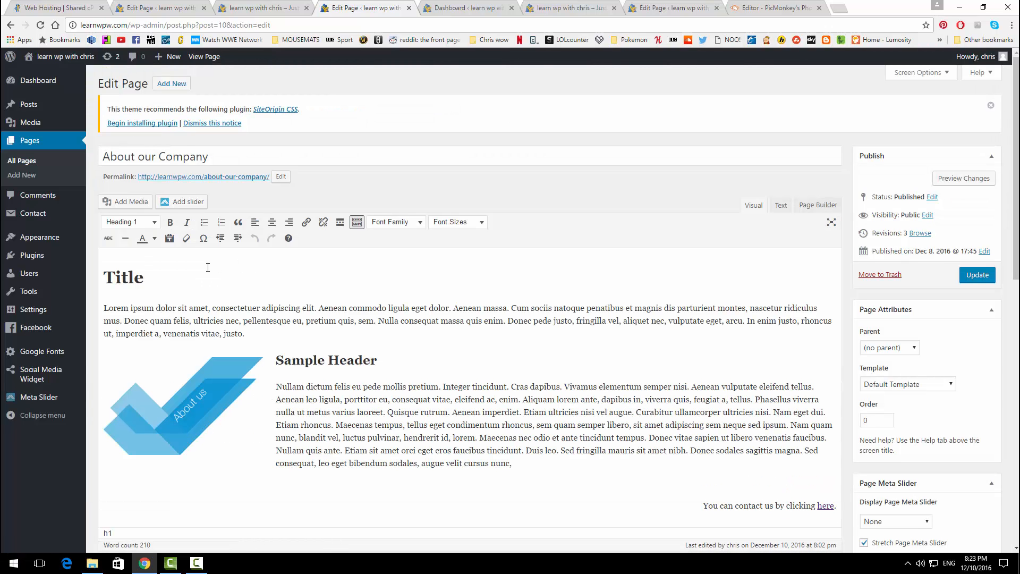
Step: Drag the Facebook Like Box from Available Widgets into the Sidebar on Appearance > Widgets
{"action": "mouse_move", "coordinate": [65, 242]}
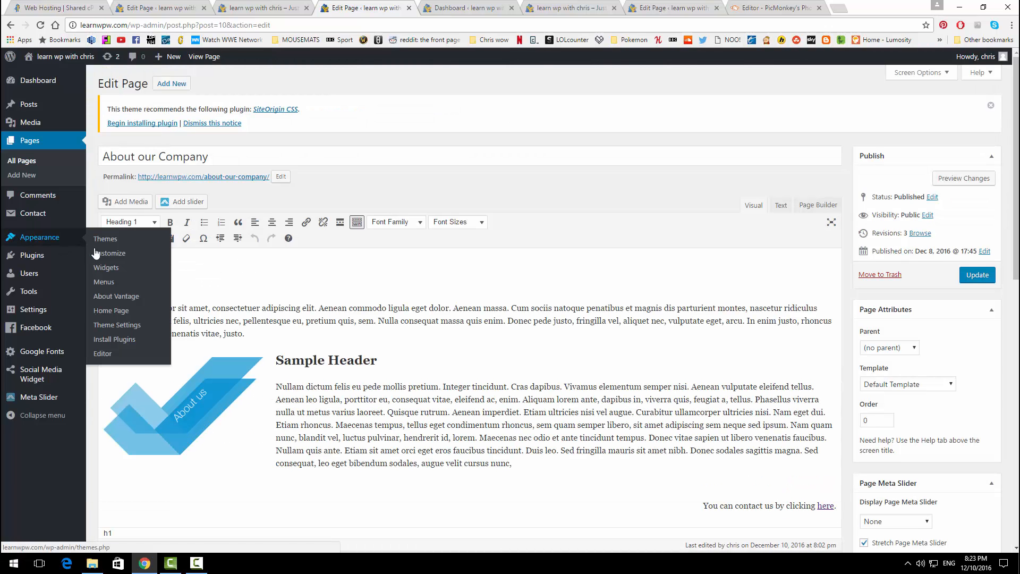
{"action": "left_click", "coordinate": [107, 268]}
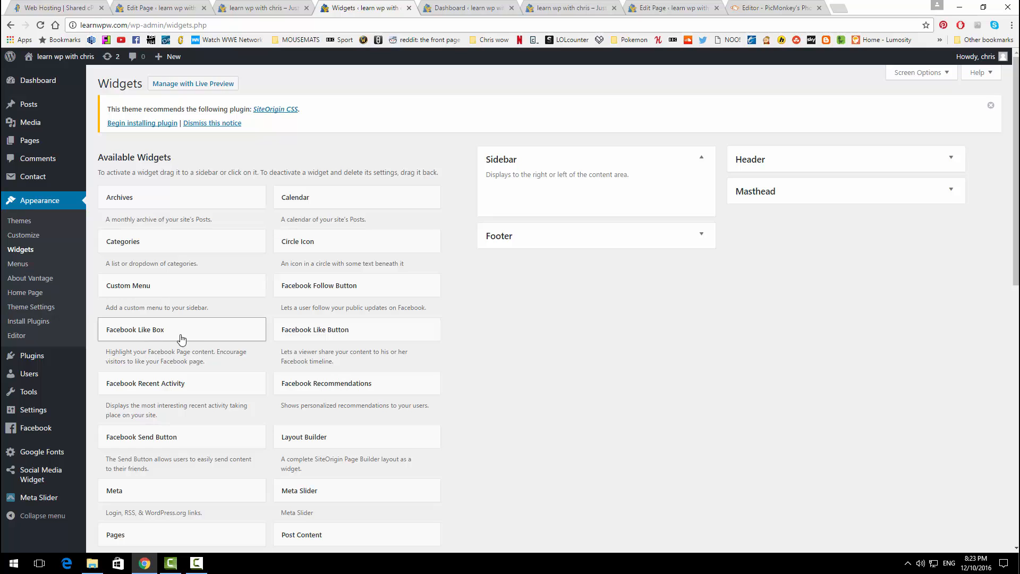
{"action": "left_click_drag", "start_coordinate": [179, 336], "coordinate": [568, 199]}
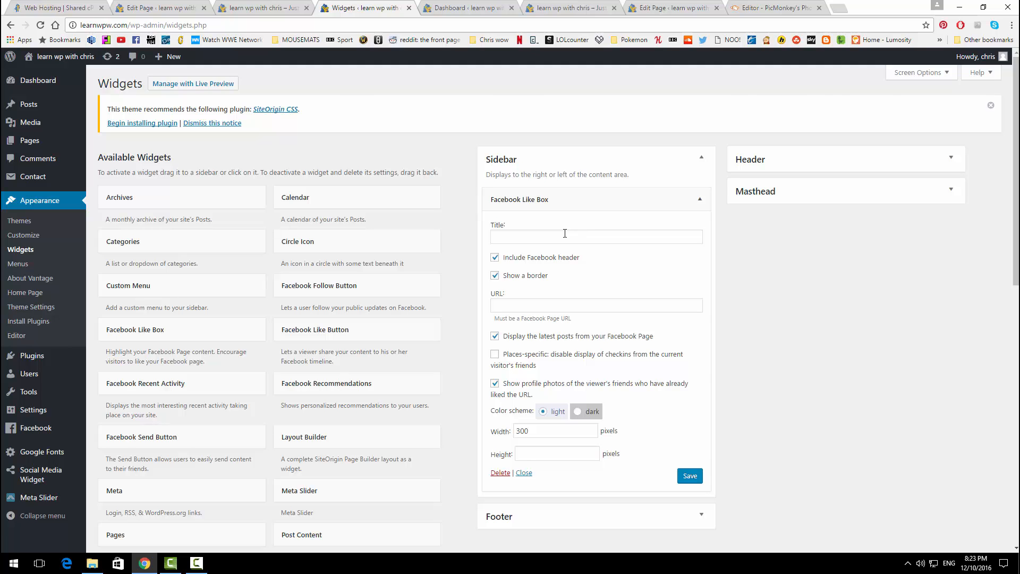
{"action": "left_click", "coordinate": [660, 6]}
{"action": "left_click", "coordinate": [543, 5]}
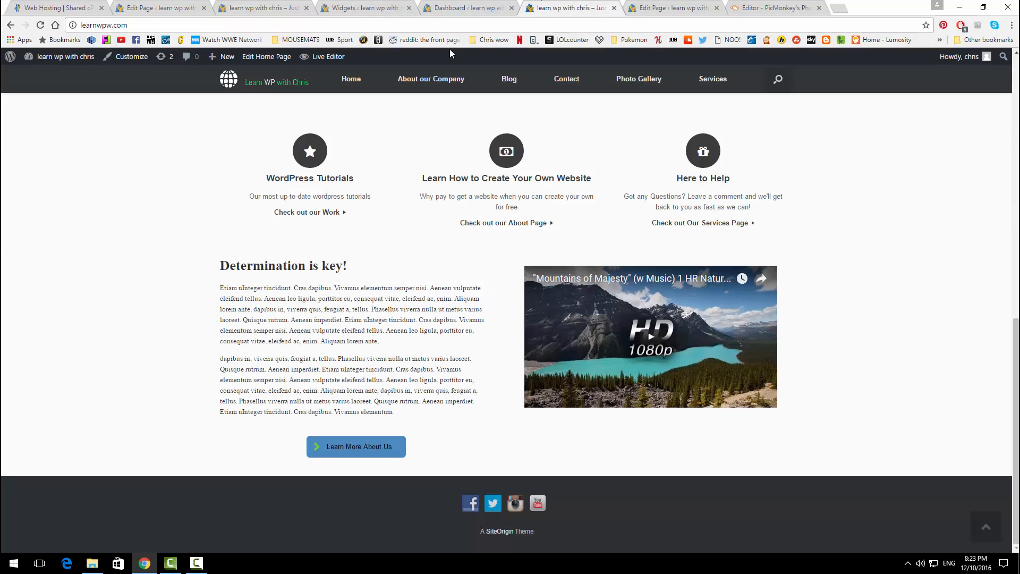
{"action": "left_click", "coordinate": [431, 79]}
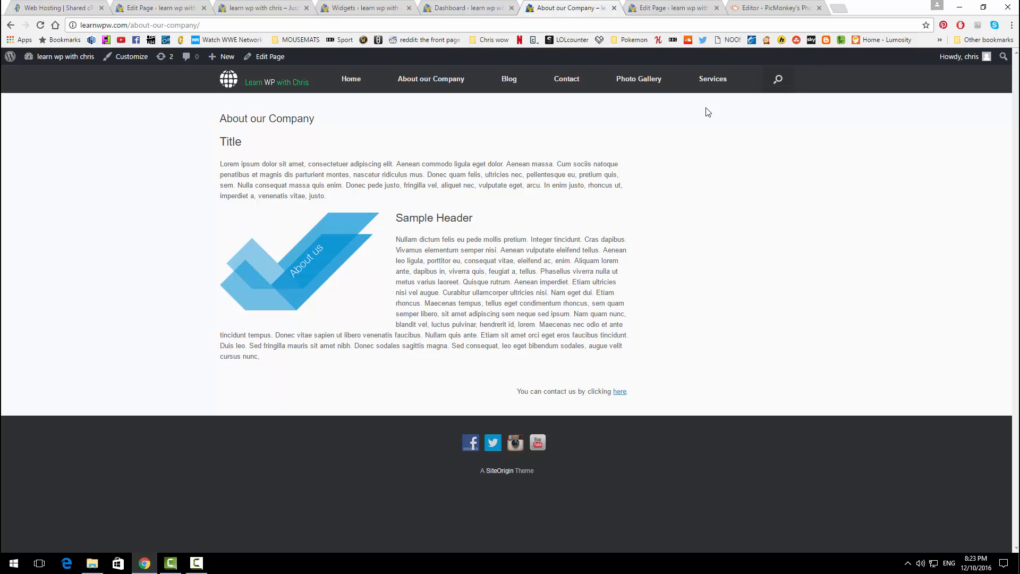
{"action": "left_click", "coordinate": [276, 5]}
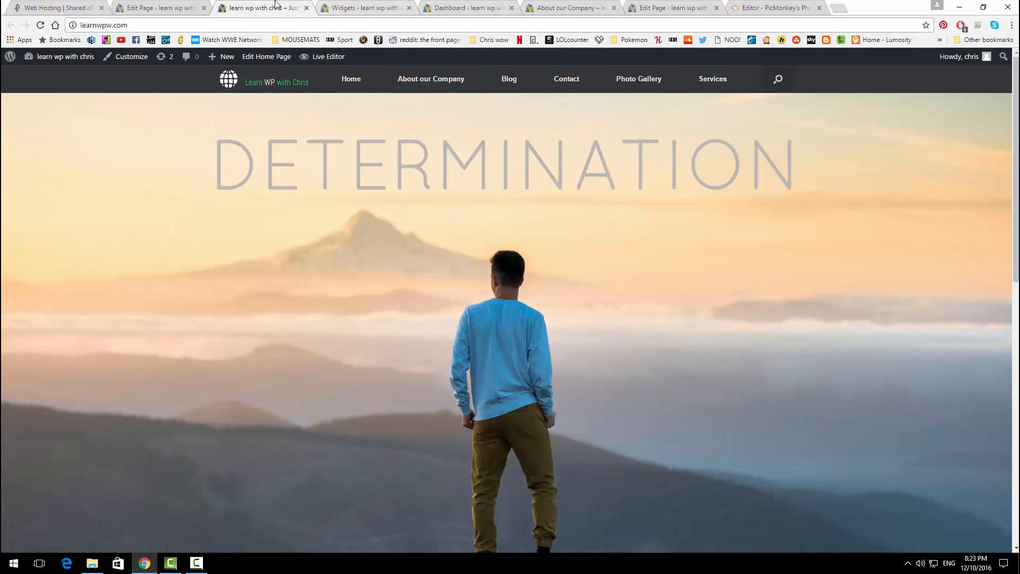
{"action": "left_click", "coordinate": [340, 7]}
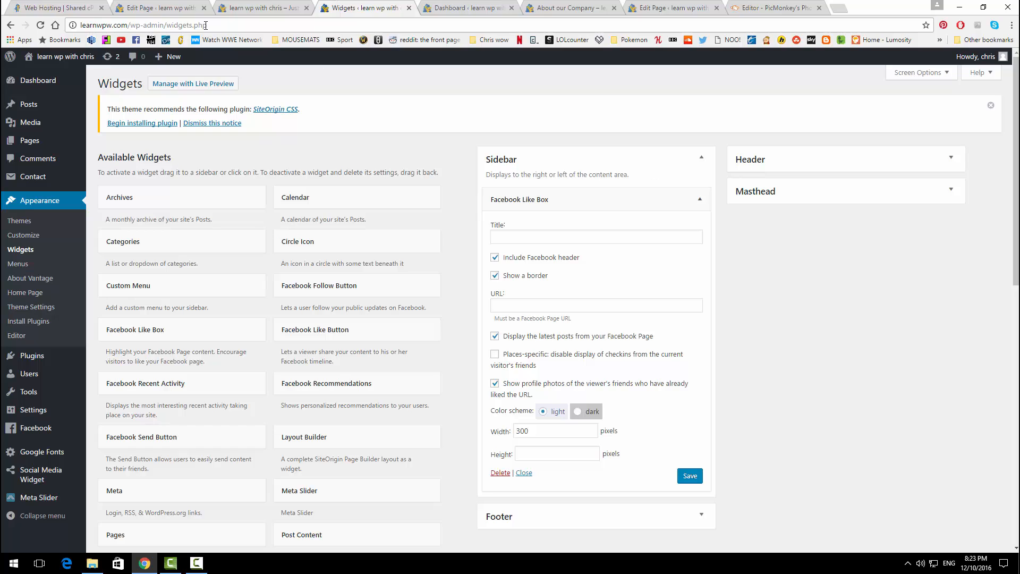
Step: Title the Like Box 'Connect With Us', paste the Facebook page URL, and save the widget
{"action": "left_click", "coordinate": [546, 234]}
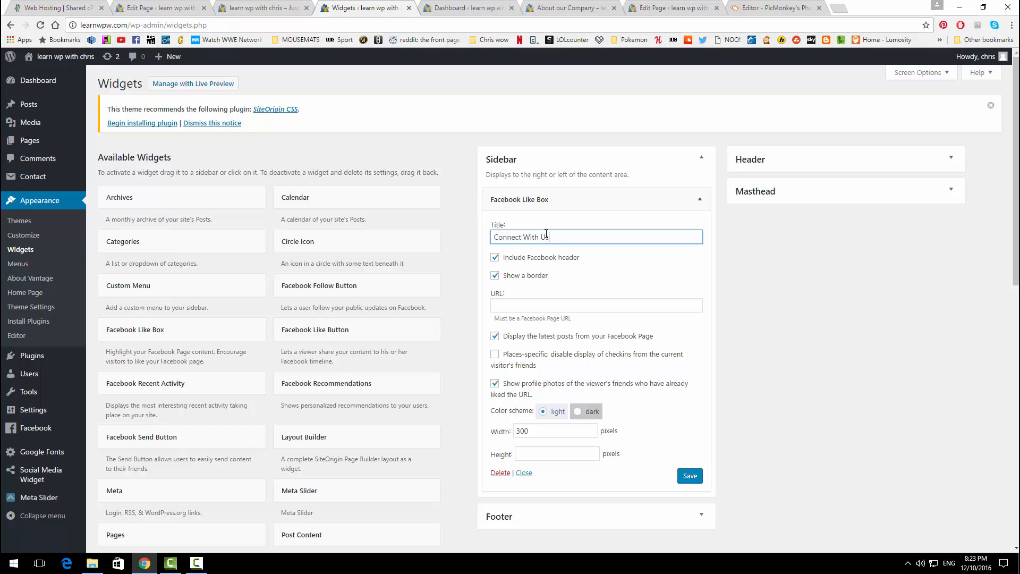
{"action": "left_click", "coordinate": [523, 299]}
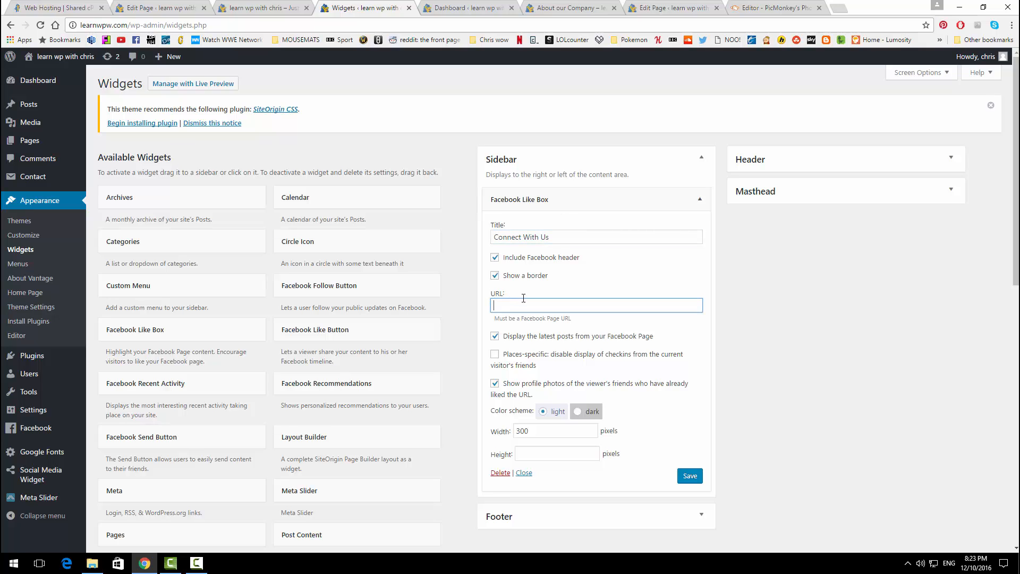
{"action": "type", "text": "https://www.facebook.com/learnwpwithchris/"}
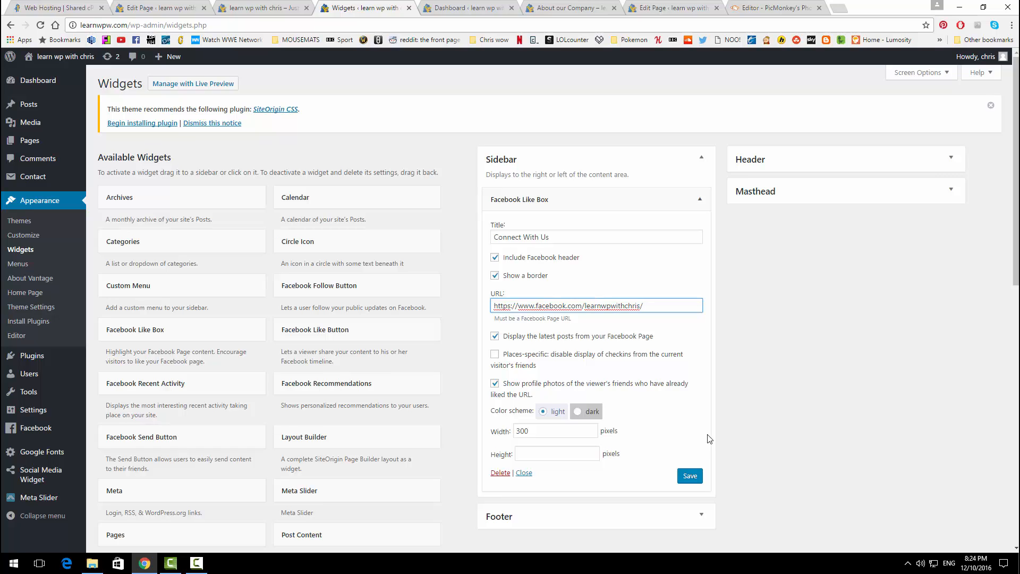
{"action": "left_click", "coordinate": [691, 475]}
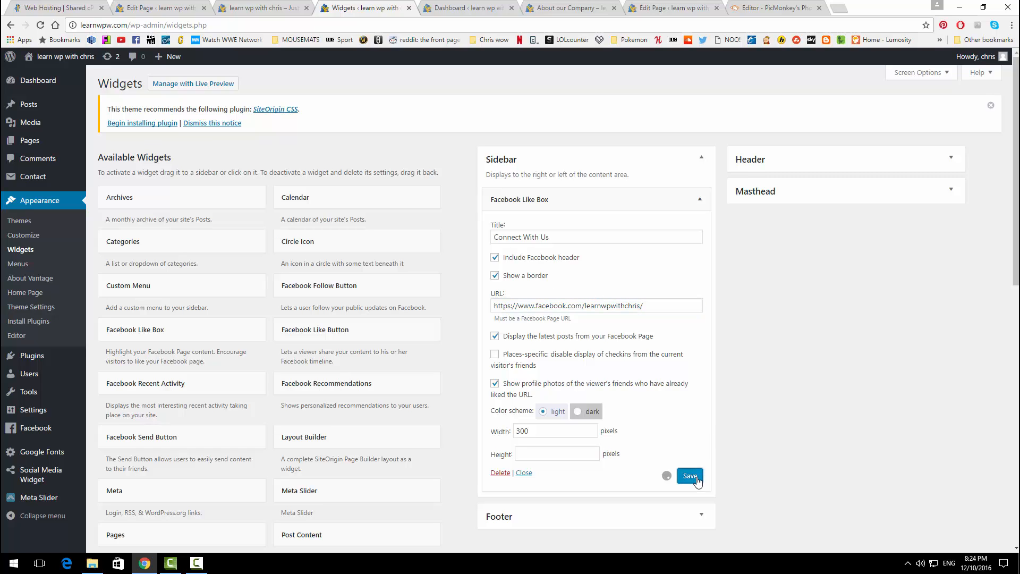
Step: Reload the About our Company page to check the Connect With Us sidebar feed, then return to Widgets
{"action": "left_click", "coordinate": [531, 8]}
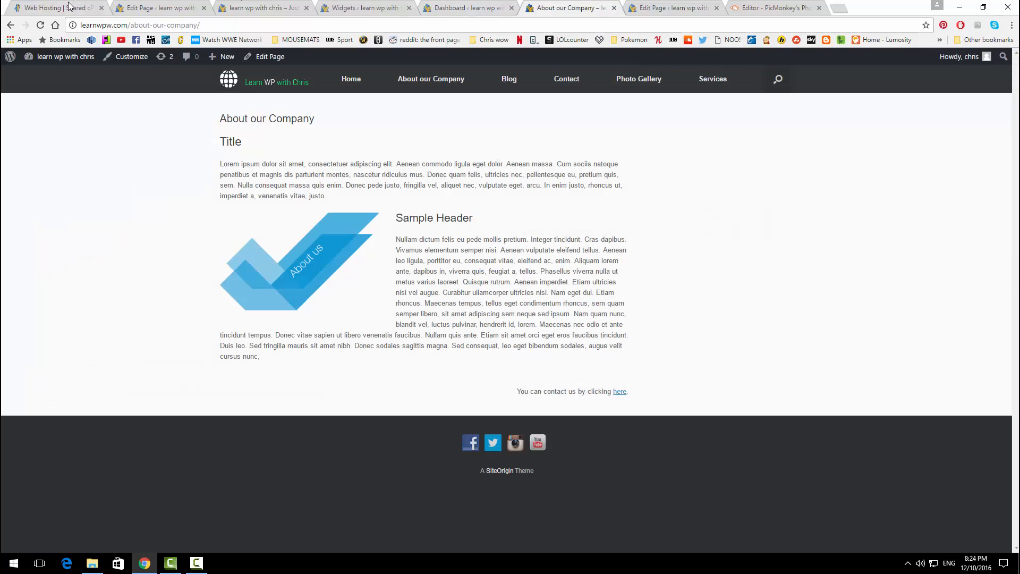
{"action": "left_click", "coordinate": [44, 24]}
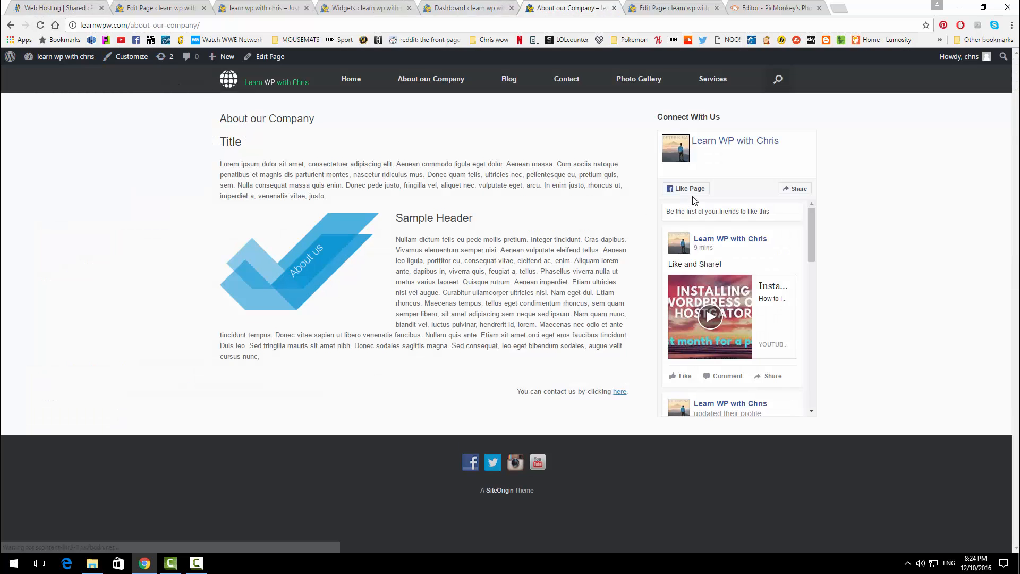
{"action": "scroll", "coordinate": [756, 244], "scroll_direction": "down", "scroll_amount": 5}
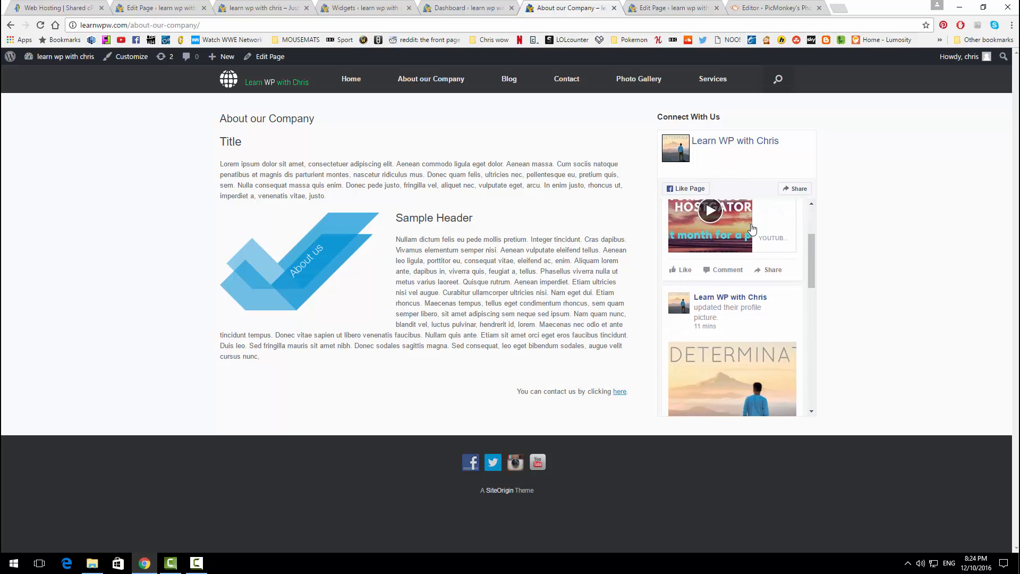
{"action": "scroll", "coordinate": [757, 244], "scroll_direction": "down", "scroll_amount": 3}
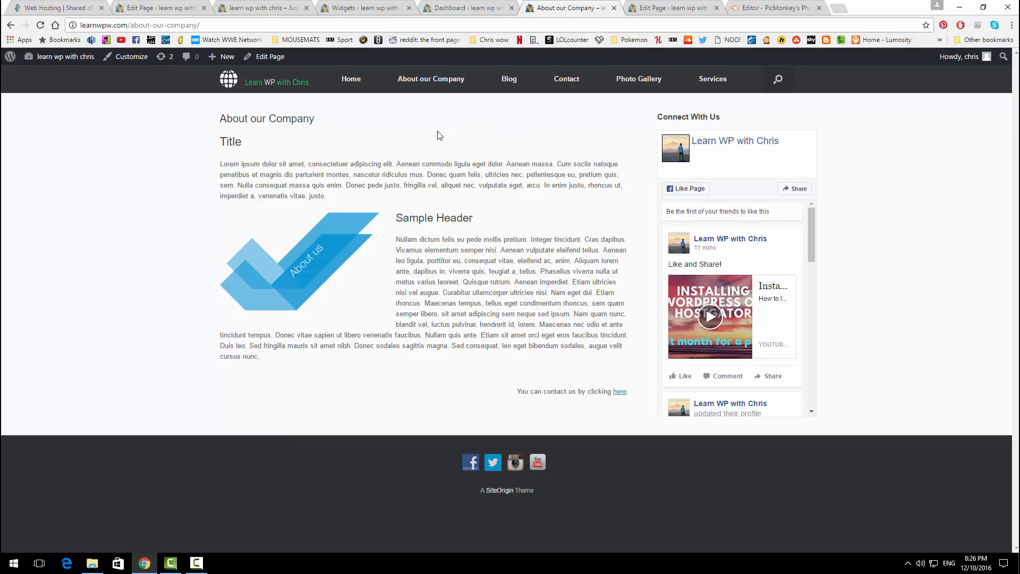
{"action": "left_click", "coordinate": [263, 8]}
{"action": "left_click", "coordinate": [356, 7]}
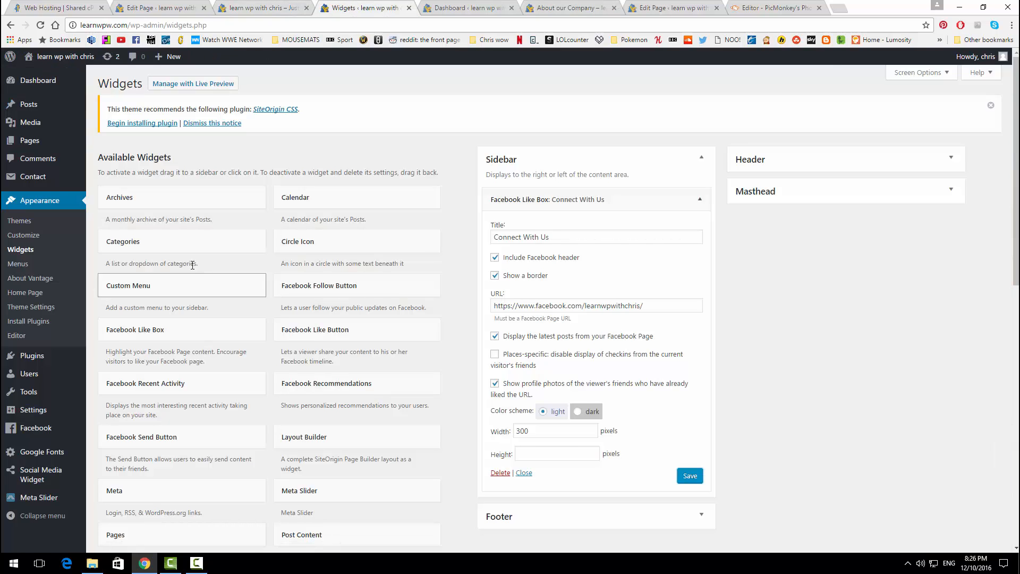
Step: Trash the sample Hello world! post from All Posts and start a new post
{"action": "mouse_move", "coordinate": [34, 111]}
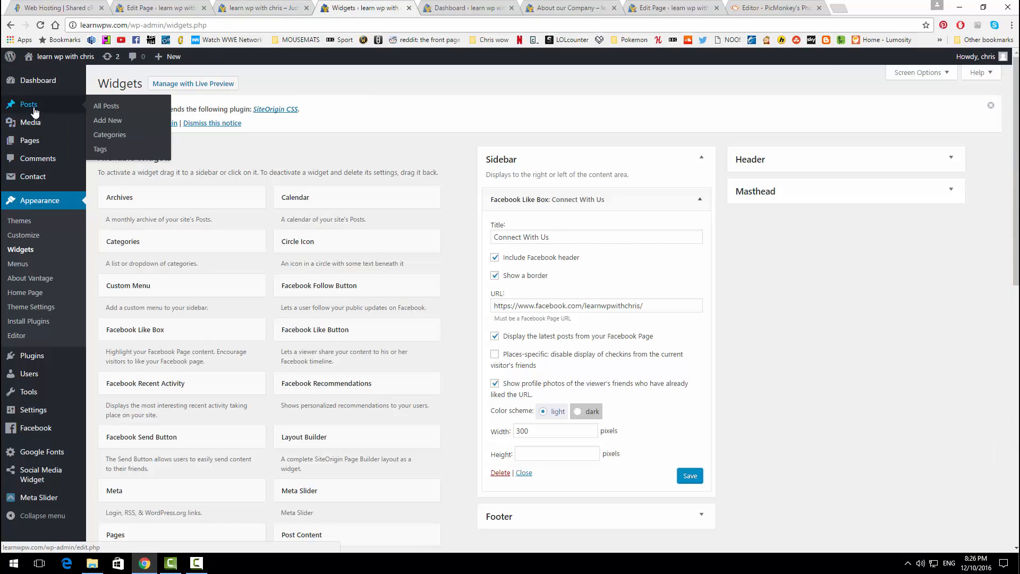
{"action": "left_click", "coordinate": [101, 107]}
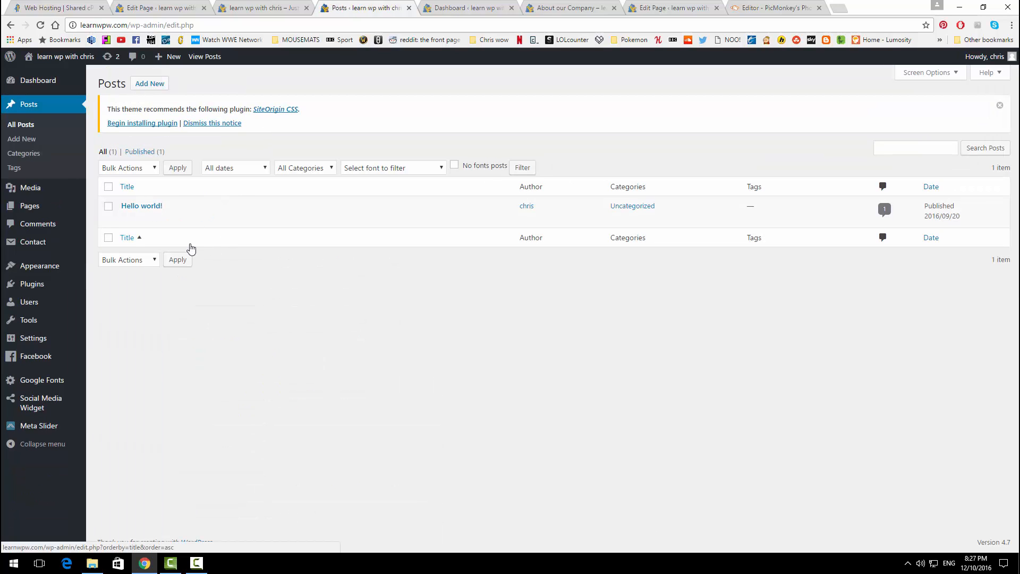
{"action": "left_click", "coordinate": [180, 217]}
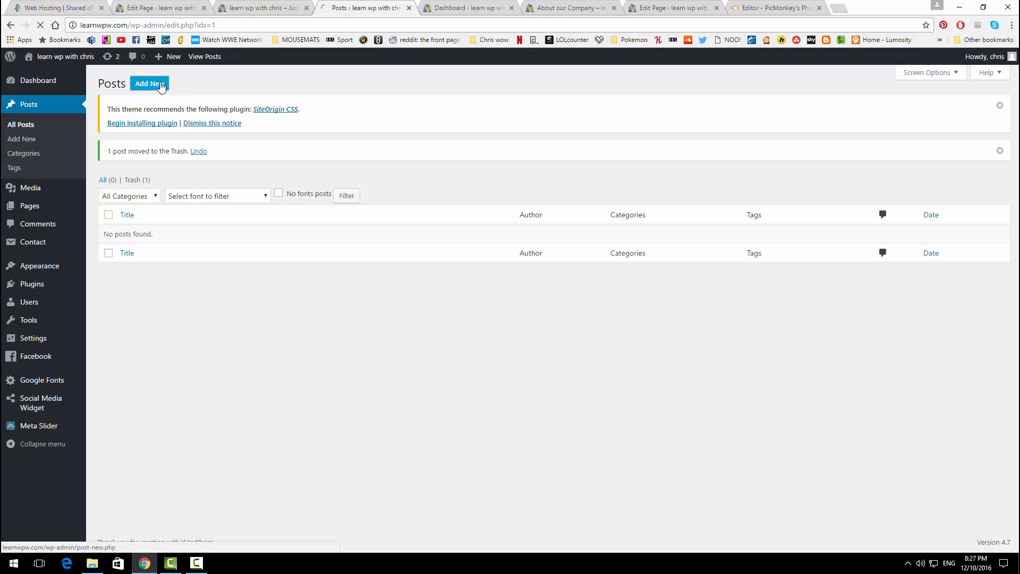
{"action": "left_click", "coordinate": [160, 86]}
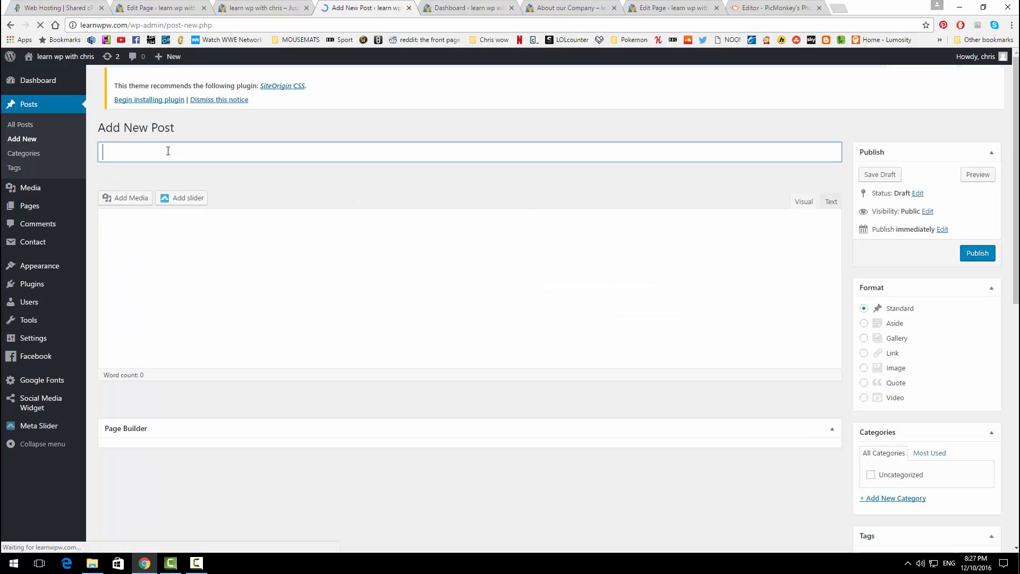
Step: Title the new post 'Example Blog Post', capitalising the B and P
{"action": "type", "text": "Example"}
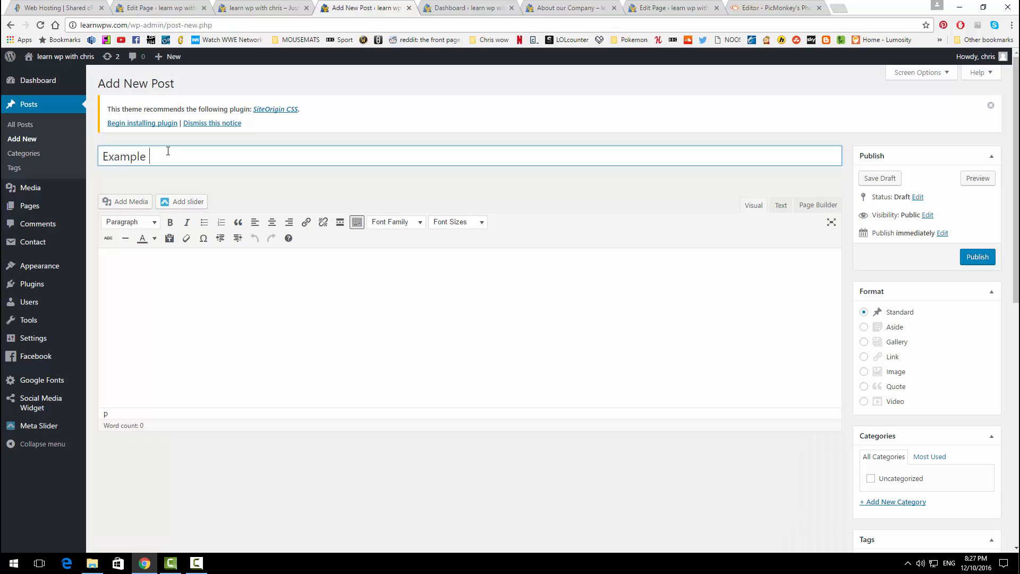
{"action": "type", "text": " blog post"}
{"action": "key", "text": "Delete"}
{"action": "type", "text": "P"}
{"action": "key", "text": "BackSpace"}
{"action": "type", "text": "B"}
Step: Paste the prepared article in Text mode and bold its first line and the 'Why Blog?' line
{"action": "left_click", "coordinate": [223, 313]}
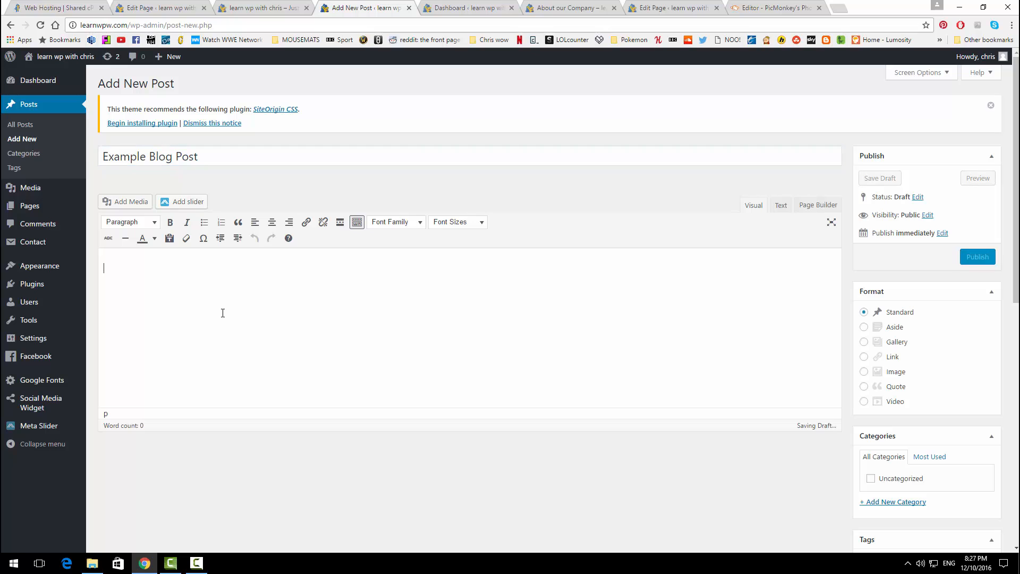
{"action": "left_click", "coordinate": [780, 205]}
{"action": "key", "text": "ctrl+v"}
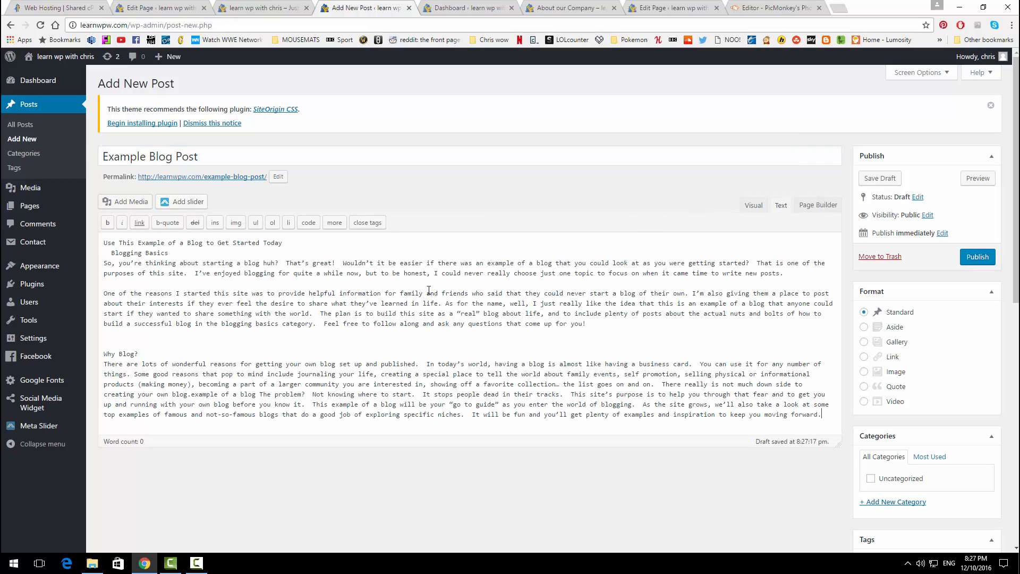
{"action": "scroll", "coordinate": [301, 300], "scroll_direction": "down", "scroll_amount": 1}
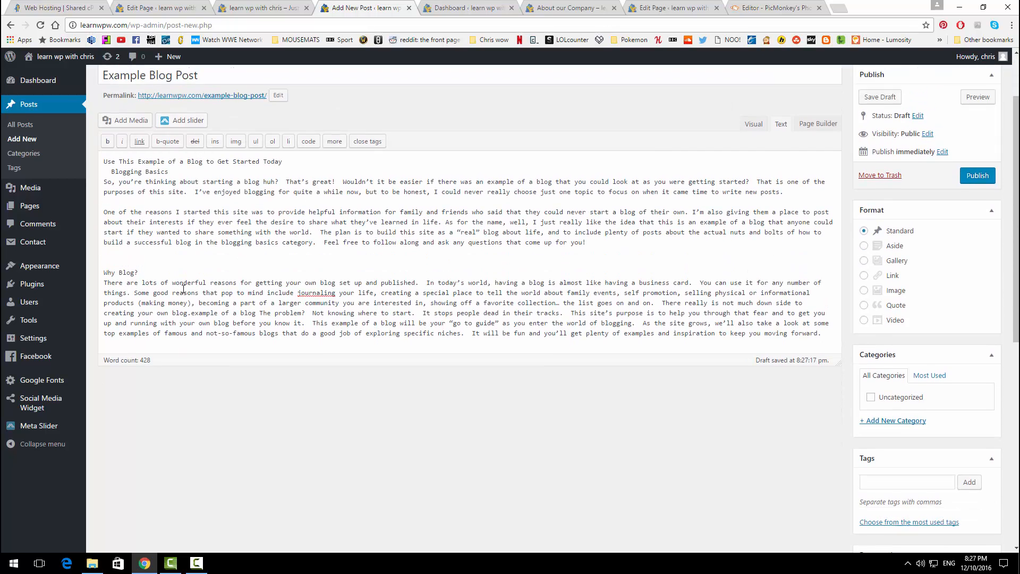
{"action": "left_click_drag", "start_coordinate": [294, 192], "coordinate": [103, 190]}
{"action": "left_click", "coordinate": [107, 169]}
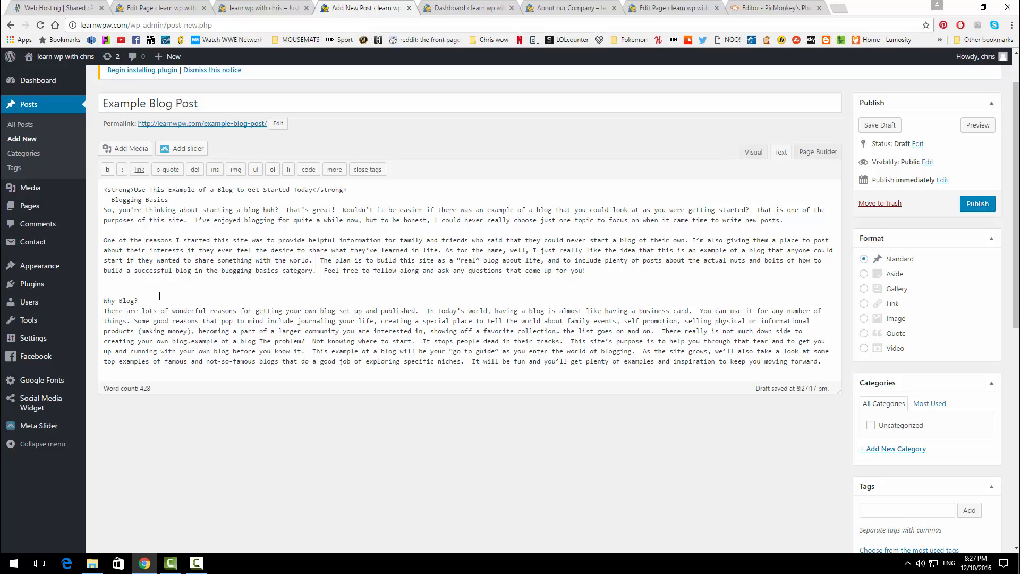
{"action": "left_click_drag", "start_coordinate": [159, 296], "coordinate": [113, 296]}
{"action": "left_click", "coordinate": [108, 170]}
Step: Preview the Example Blog Post in a new tab, then publish it
{"action": "left_click", "coordinate": [976, 127]}
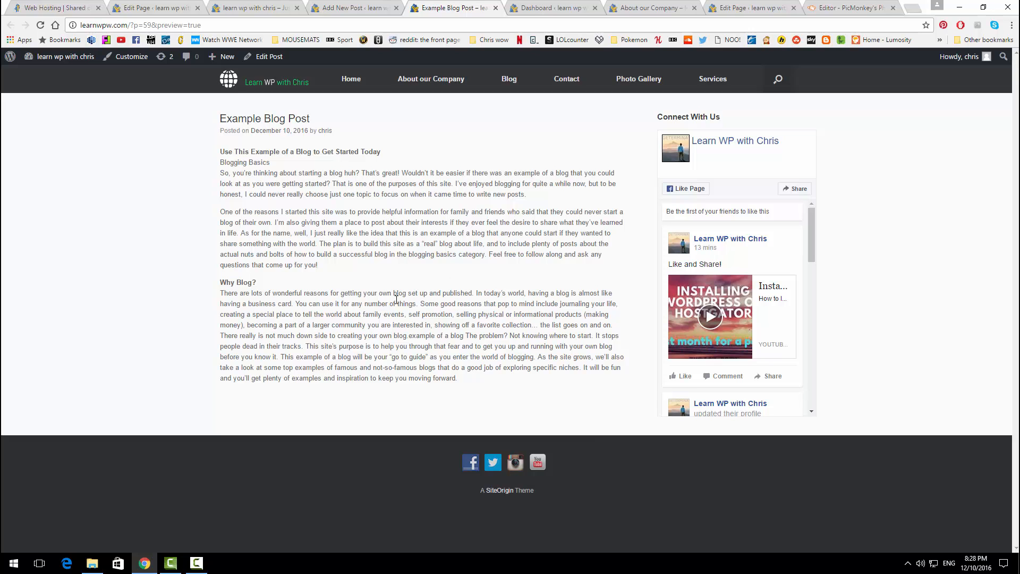
{"action": "left_click", "coordinate": [343, 8]}
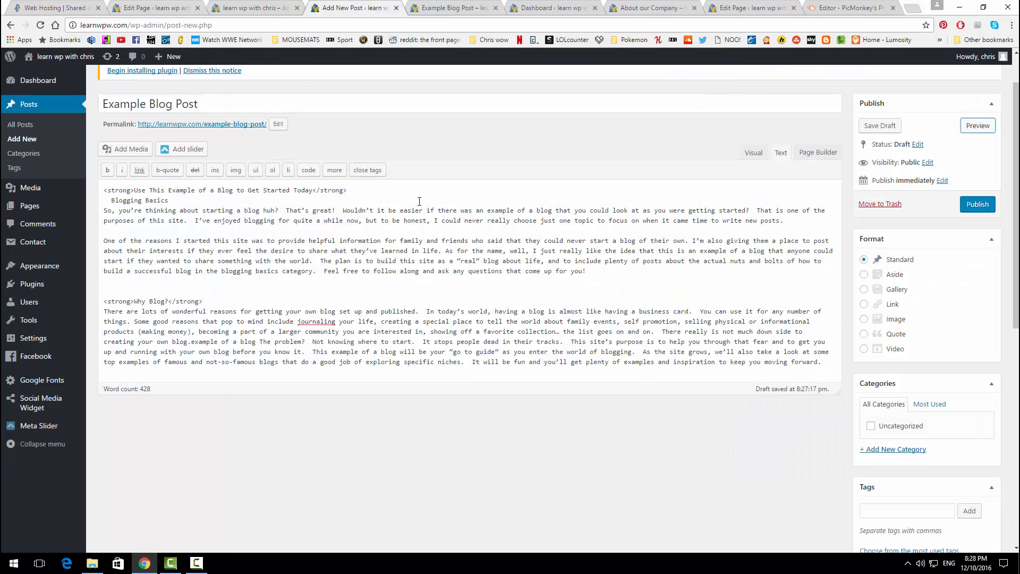
{"action": "scroll", "coordinate": [723, 230], "scroll_direction": "up", "scroll_amount": 1}
{"action": "left_click", "coordinate": [978, 257]}
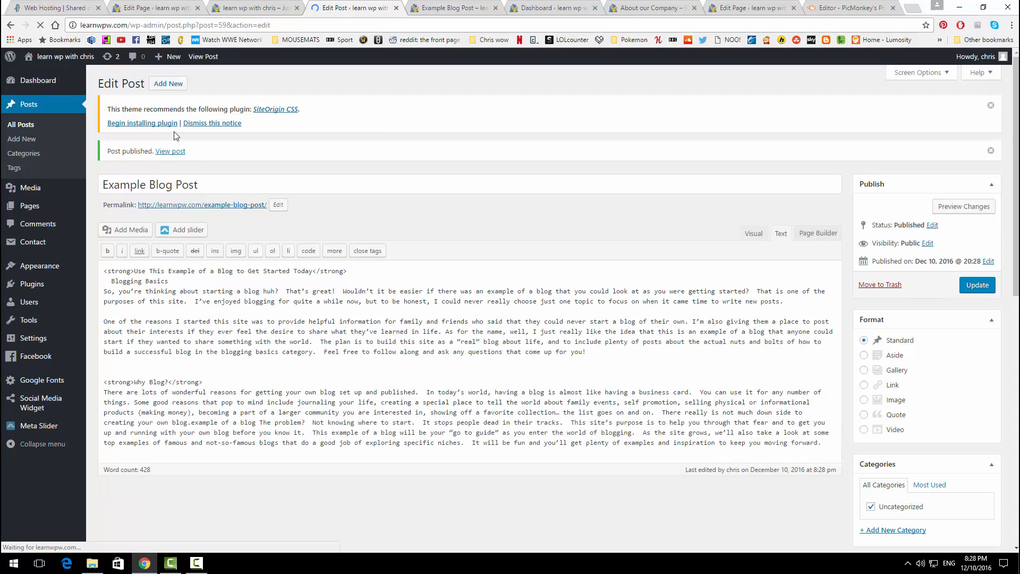
Step: Add a post titled '2nd Example Blog Post', paste its article body in Text mode, and publish
{"action": "left_click", "coordinate": [168, 83]}
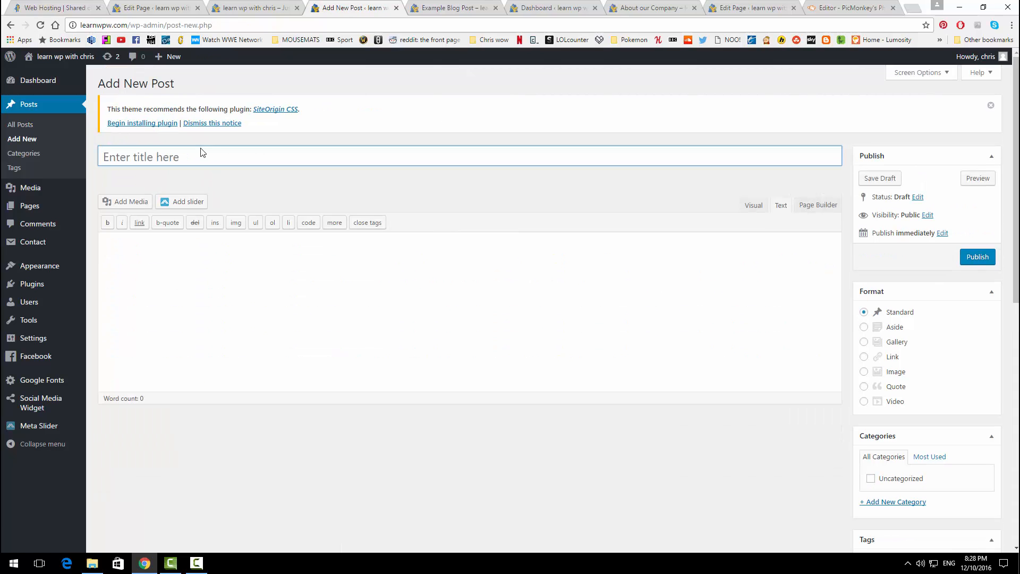
{"action": "type", "text": "2nd Example Blog Post"}
{"action": "left_click", "coordinate": [779, 205]}
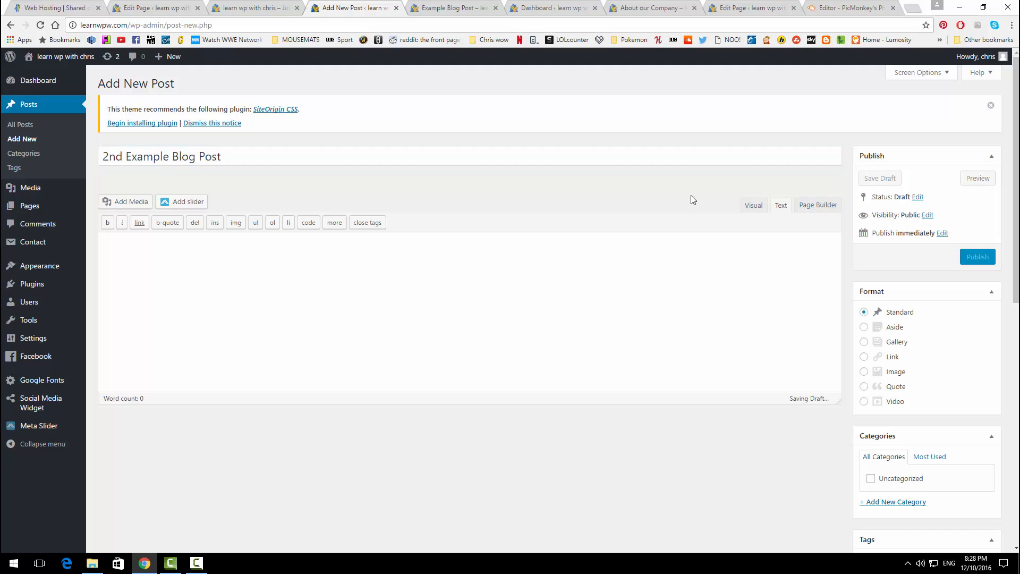
{"action": "key", "text": "ctrl+v"}
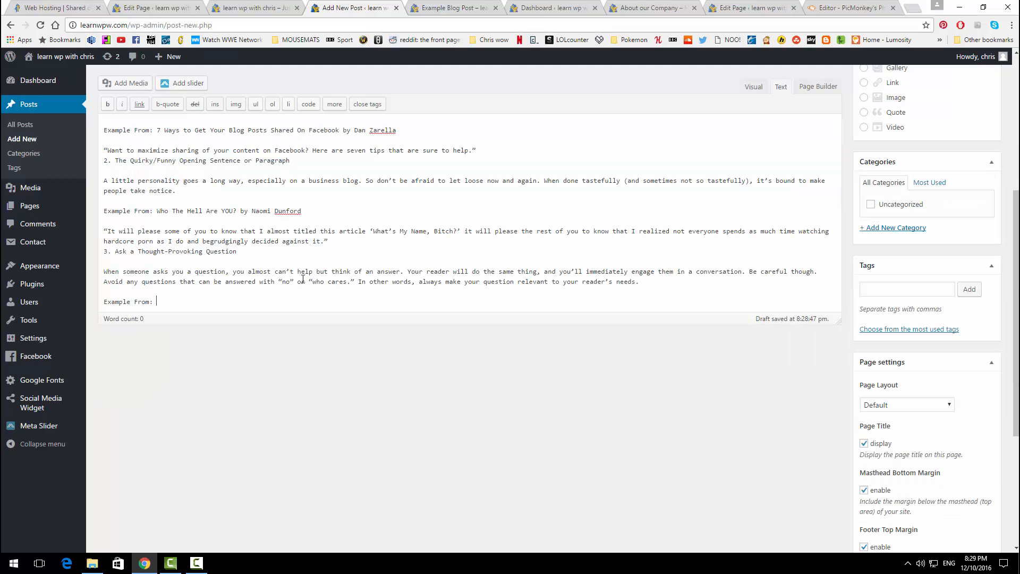
{"action": "scroll", "coordinate": [240, 236], "scroll_direction": "up", "scroll_amount": 5}
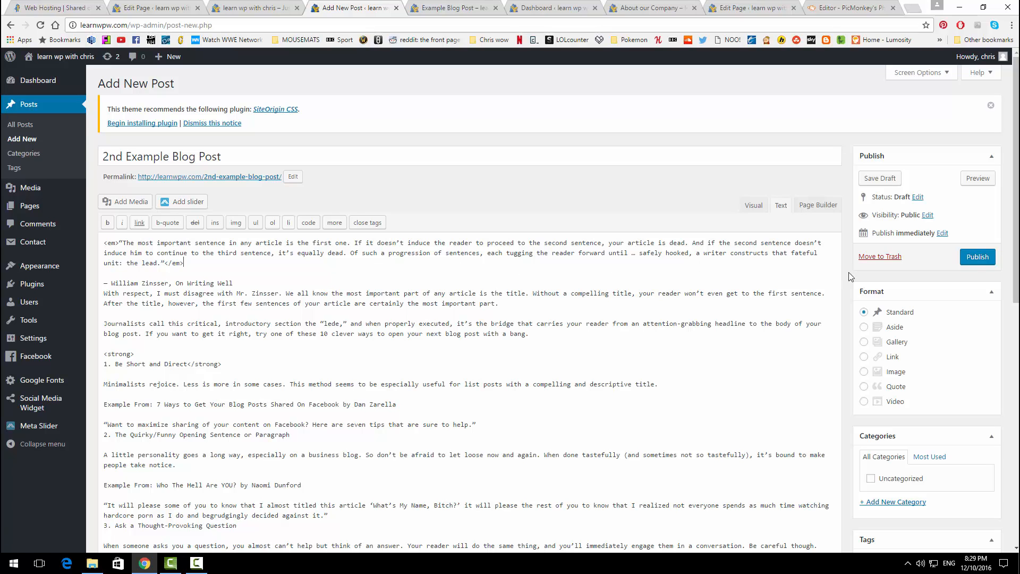
{"action": "left_click", "coordinate": [968, 260]}
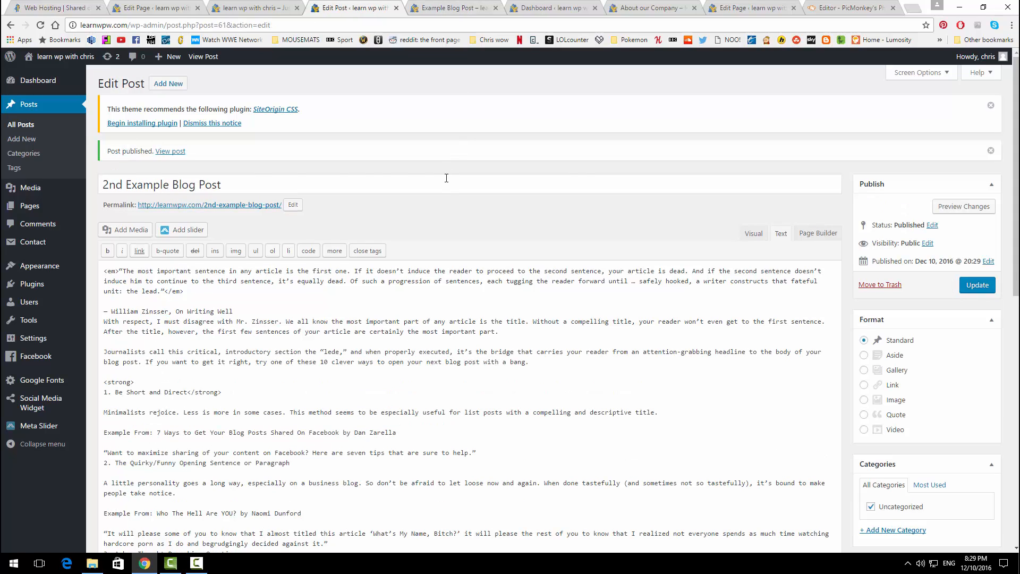
Step: Reload the live Example Blog Post, then follow its next-post link to 2nd Example Blog Post
{"action": "left_click", "coordinate": [461, 12]}
{"action": "left_click", "coordinate": [41, 26]}
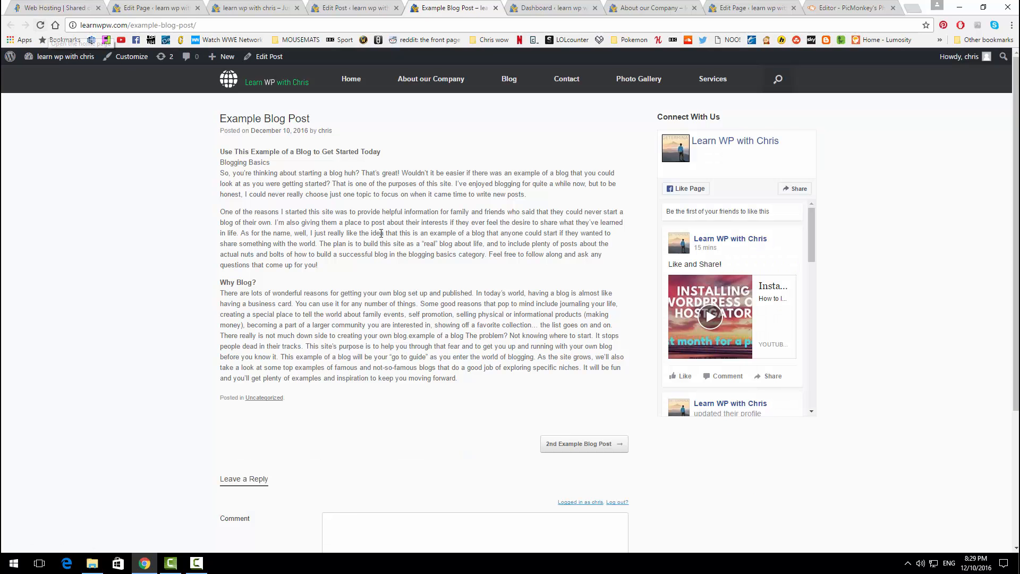
{"action": "scroll", "coordinate": [300, 339], "scroll_direction": "down", "scroll_amount": 3}
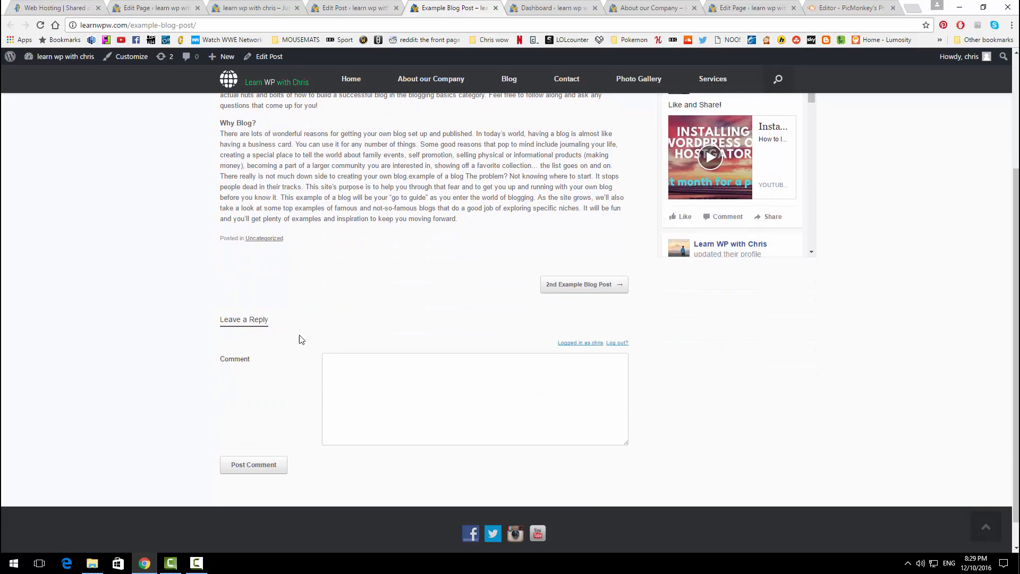
{"action": "scroll", "coordinate": [353, 299], "scroll_direction": "up", "scroll_amount": 3}
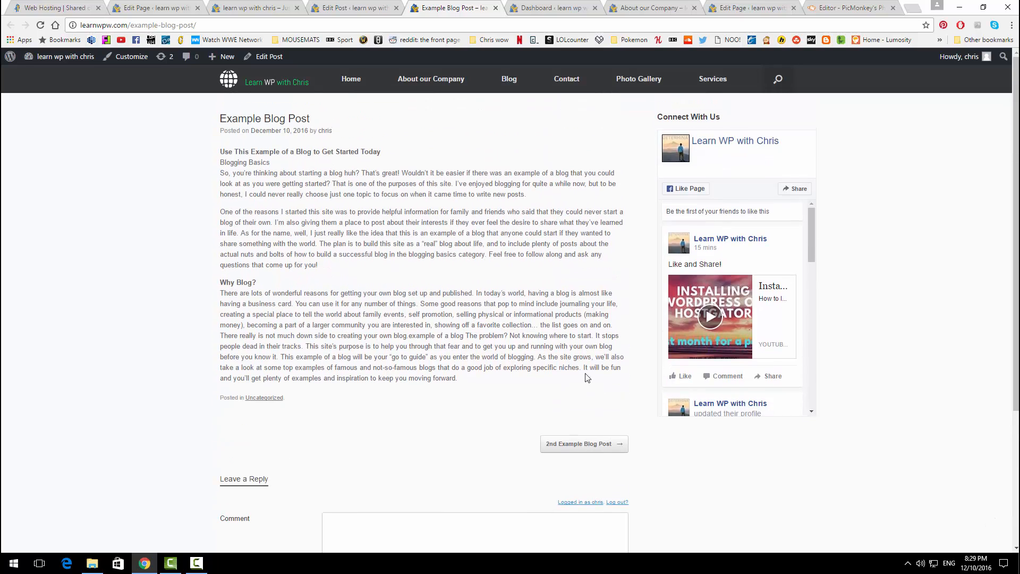
{"action": "left_click", "coordinate": [587, 446]}
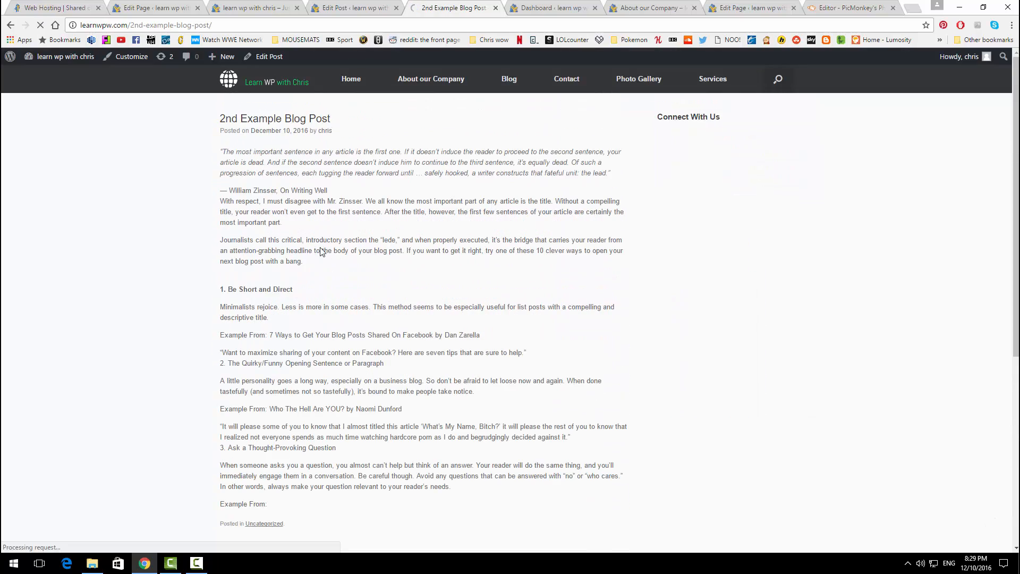
{"action": "scroll", "coordinate": [343, 266], "scroll_direction": "down", "scroll_amount": 3}
{"action": "scroll", "coordinate": [343, 266], "scroll_direction": "up", "scroll_amount": 3}
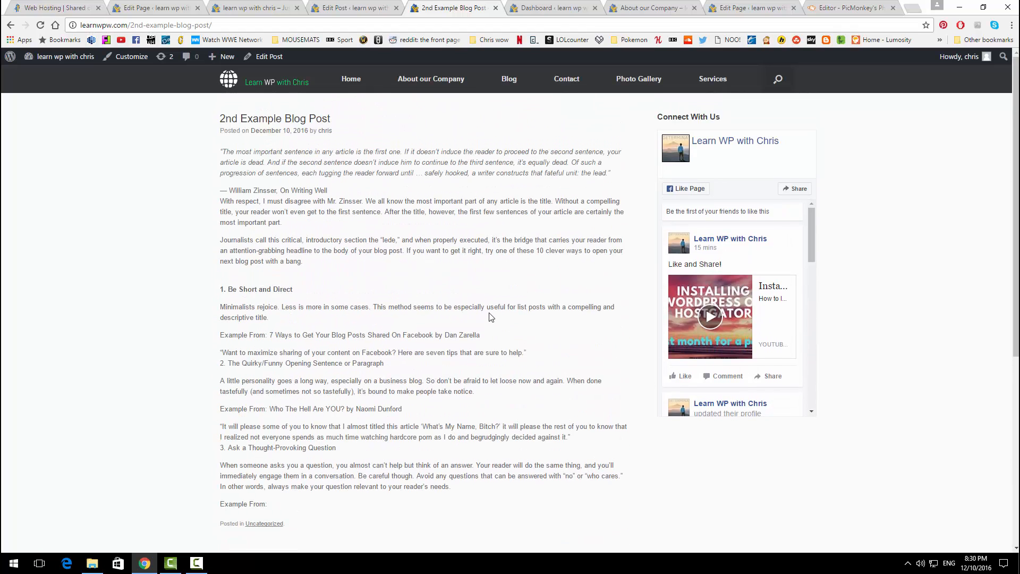
Step: In Customizer Theme Settings > Blog, set Post Content to Post Excerpt and publish
{"action": "left_click", "coordinate": [228, 8]}
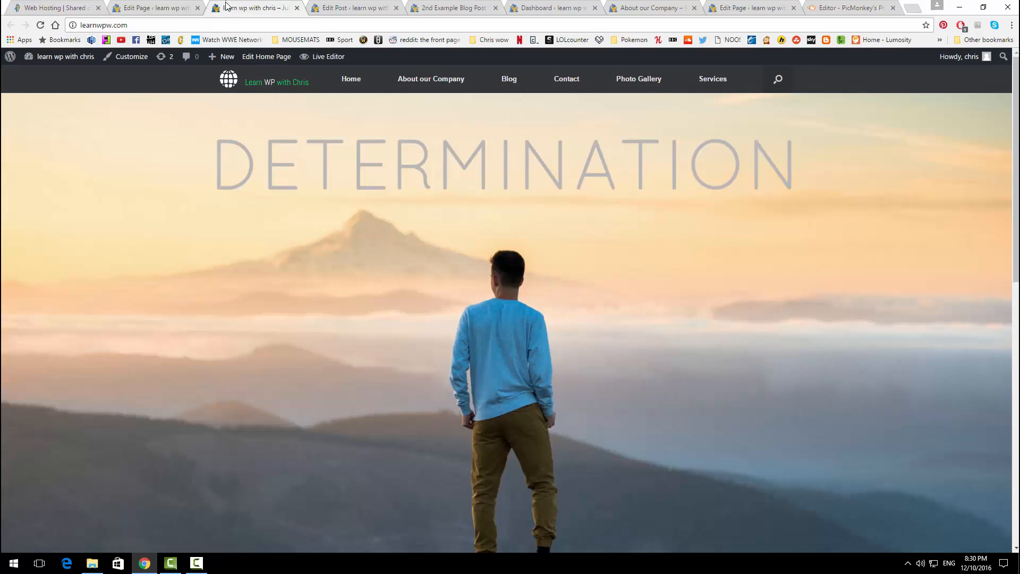
{"action": "left_click", "coordinate": [166, 8]}
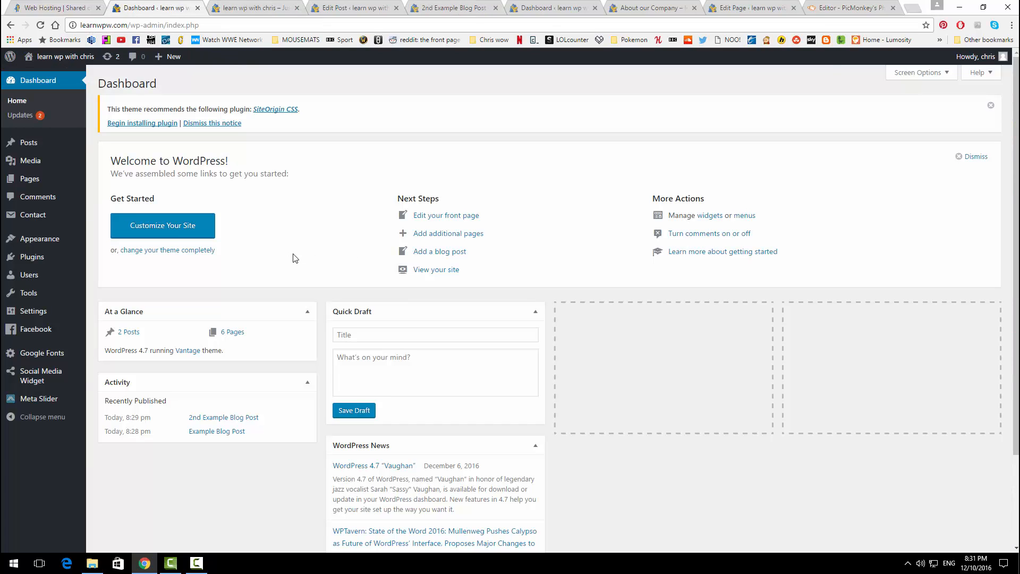
{"action": "mouse_move", "coordinate": [47, 247]}
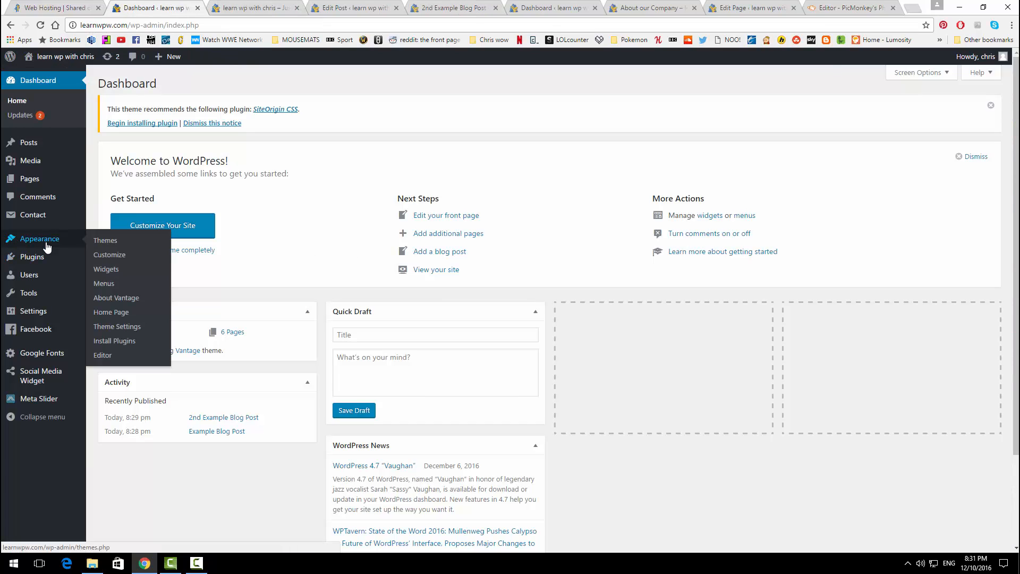
{"action": "left_click", "coordinate": [117, 257]}
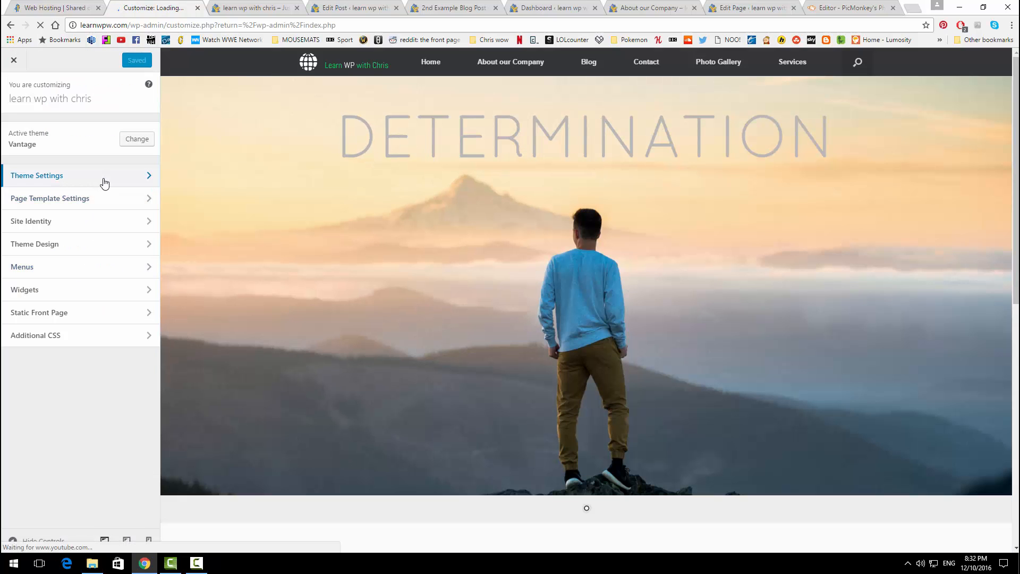
{"action": "left_click", "coordinate": [103, 181]}
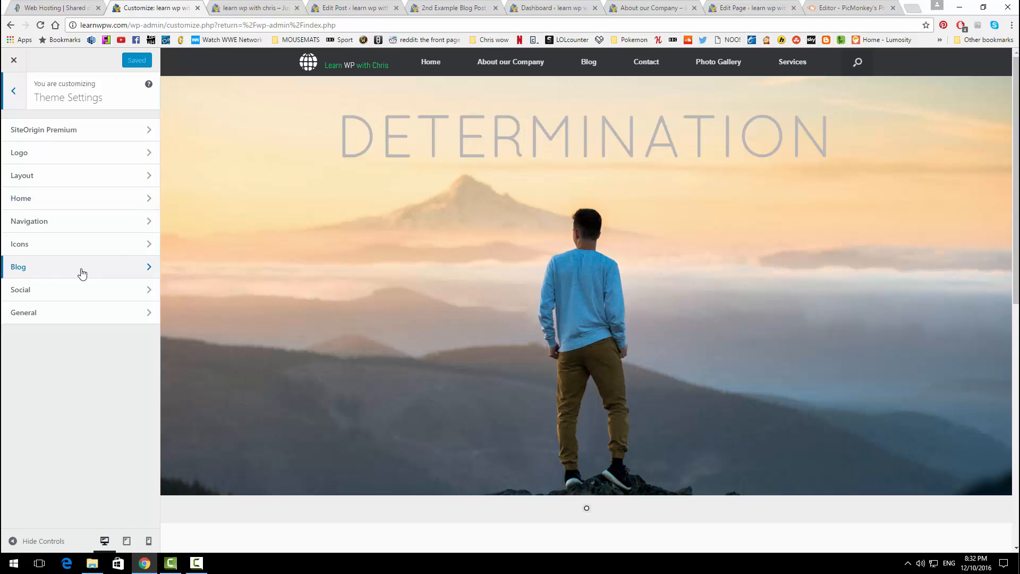
{"action": "left_click", "coordinate": [82, 271]}
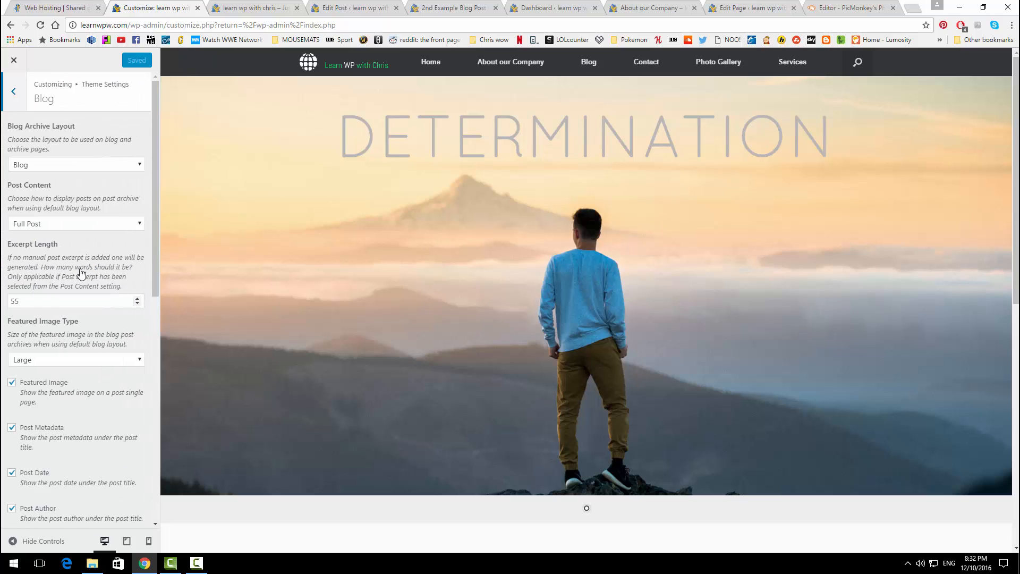
{"action": "left_click", "coordinate": [82, 226]}
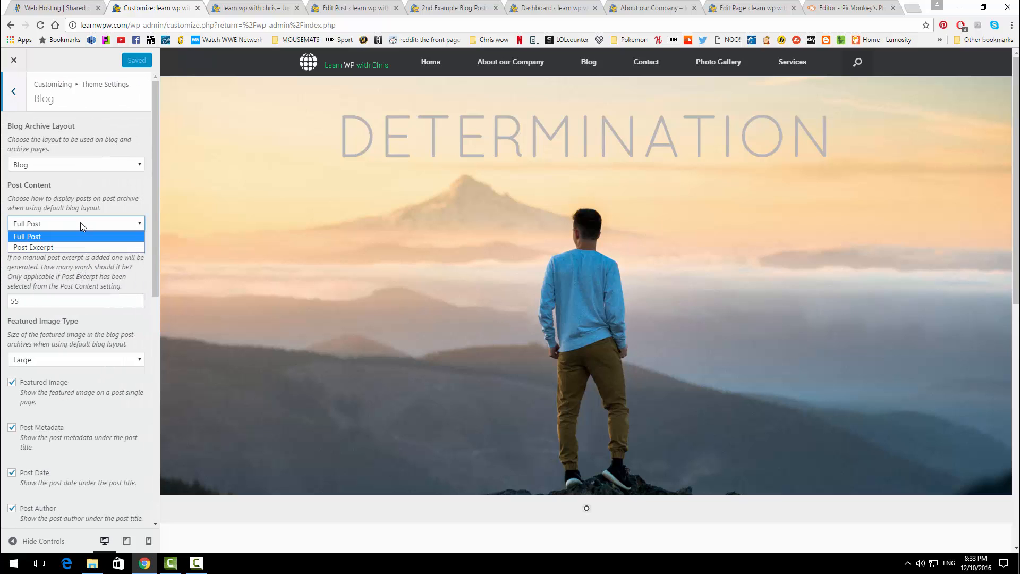
{"action": "left_click", "coordinate": [73, 247]}
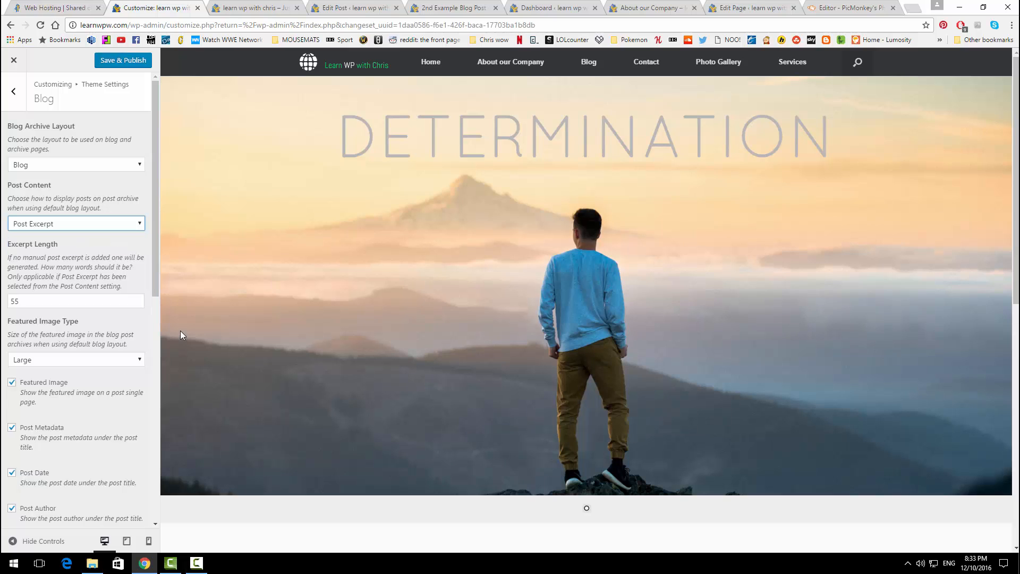
{"action": "left_click", "coordinate": [123, 60]}
Step: Check the live Blog page listing, then open the full Example Blog Post
{"action": "left_click", "coordinate": [459, 7]}
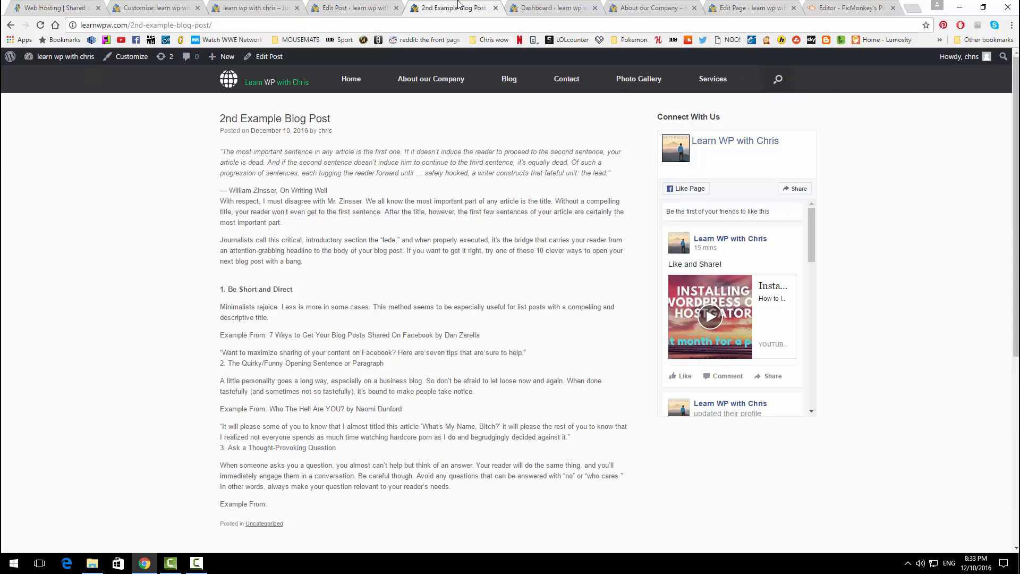
{"action": "left_click", "coordinate": [509, 79]}
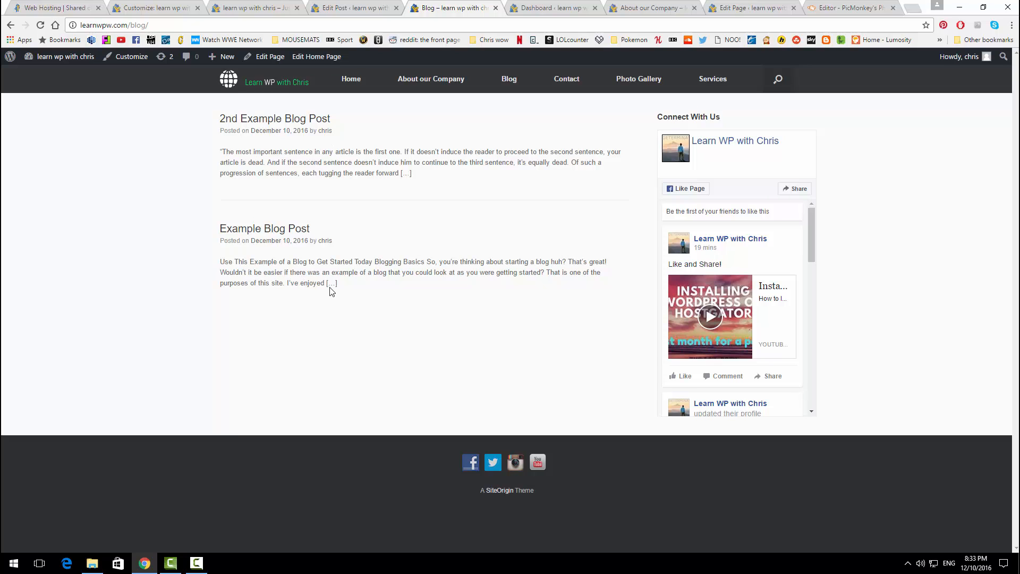
{"action": "left_click", "coordinate": [269, 230]}
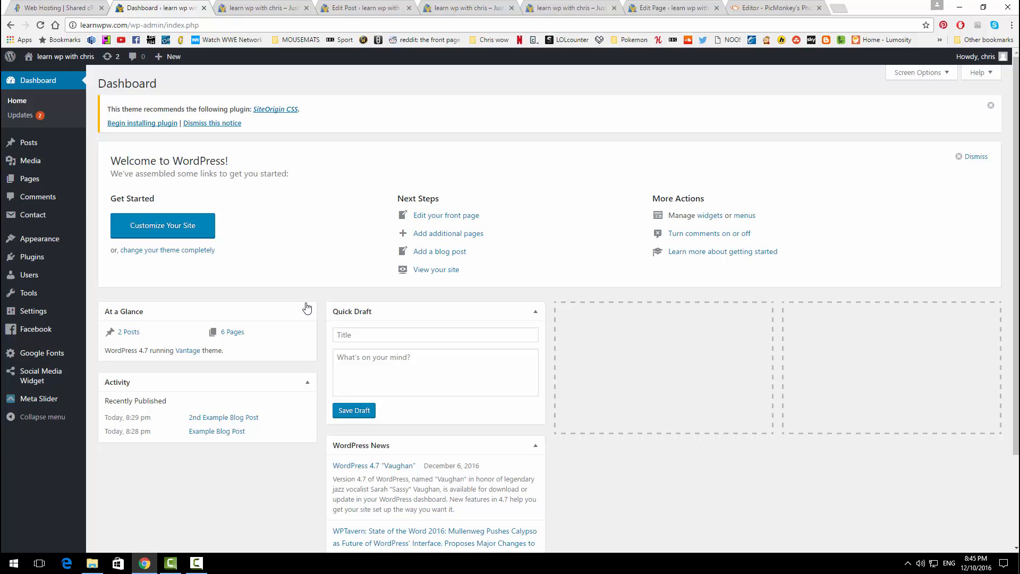
Step: Rename the Home Page page to 'Home', update it, and view the live front page
{"action": "mouse_move", "coordinate": [63, 186]}
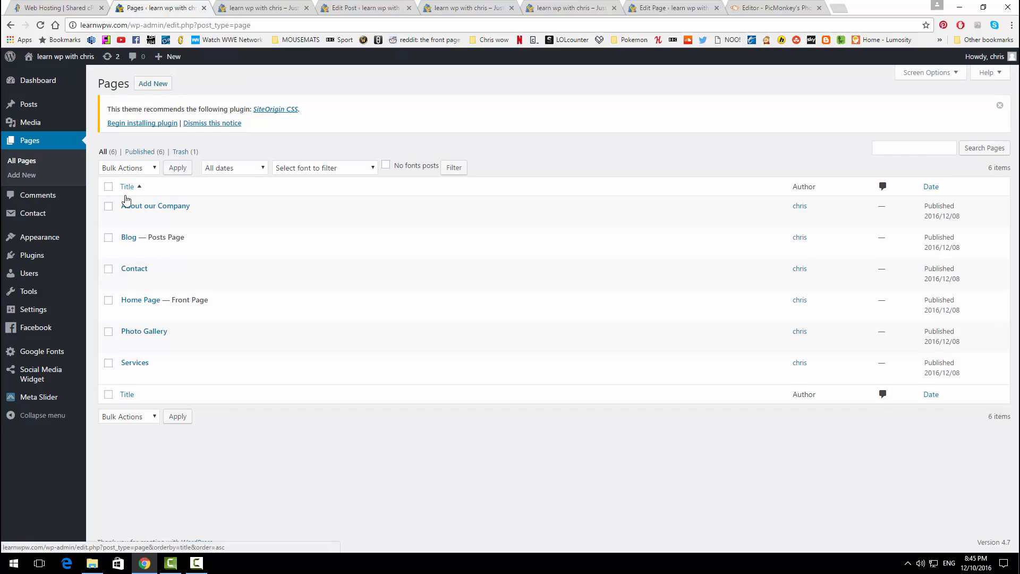
{"action": "left_click", "coordinate": [128, 313]}
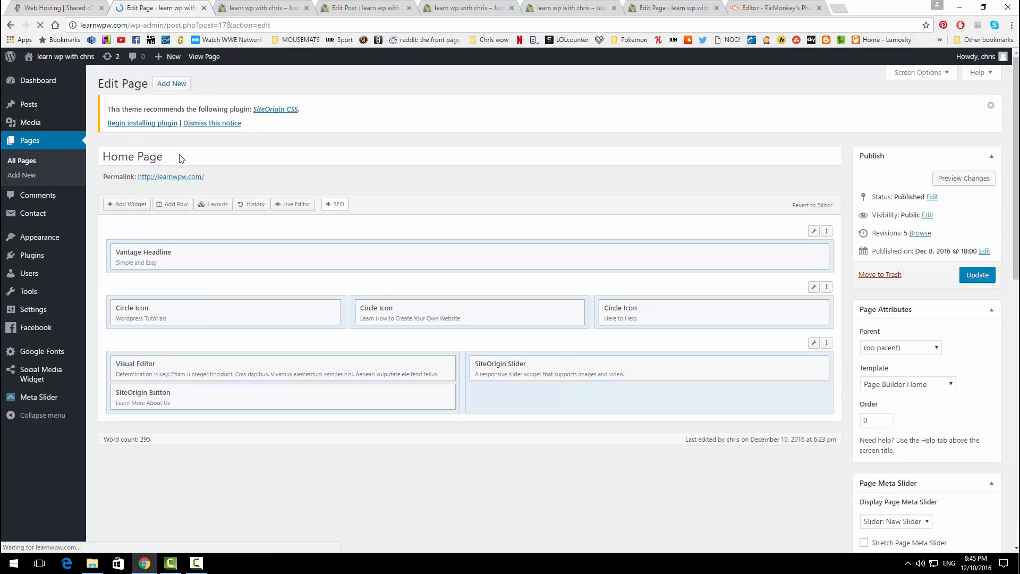
{"action": "left_click_drag", "start_coordinate": [178, 157], "coordinate": [140, 157]}
{"action": "key", "text": "BackSpace"}
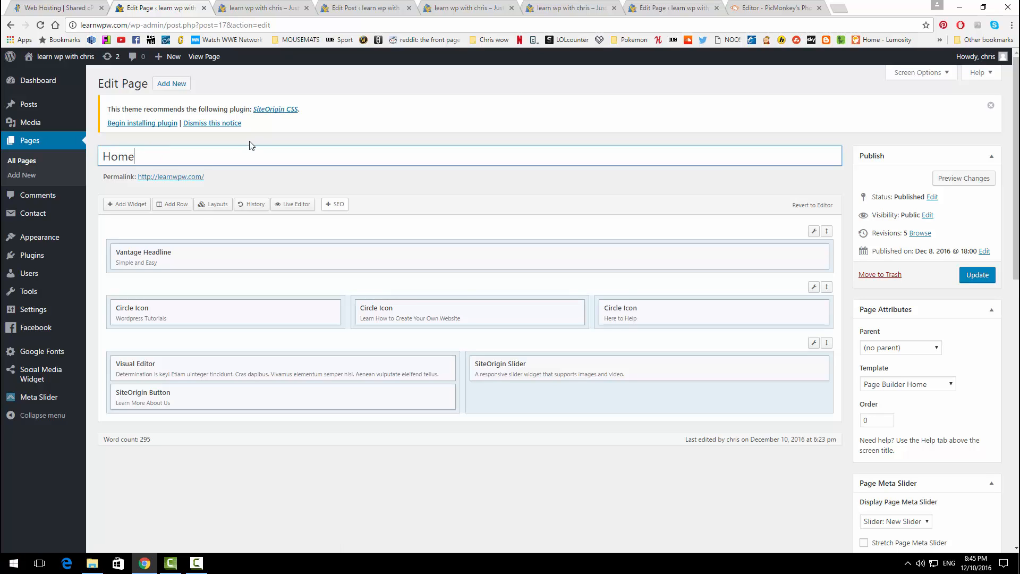
{"action": "left_click", "coordinate": [977, 275]}
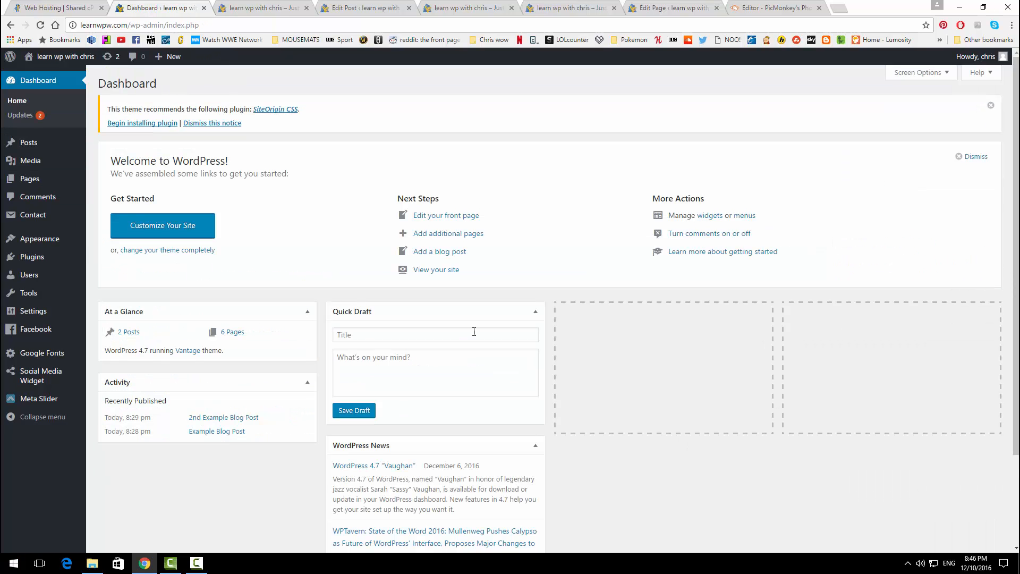
{"action": "left_click", "coordinate": [441, 7]}
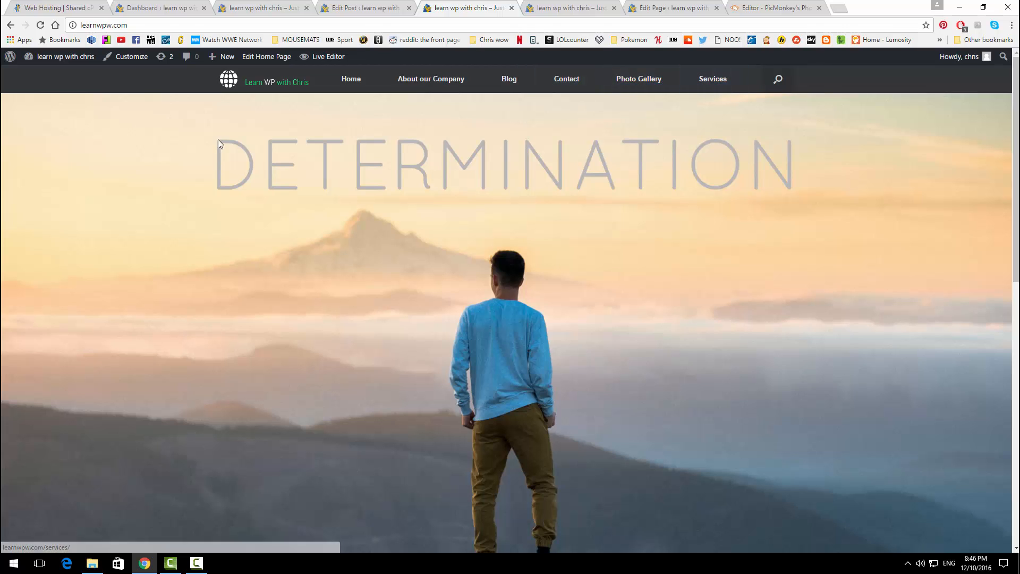
{"action": "left_click", "coordinate": [160, 12]}
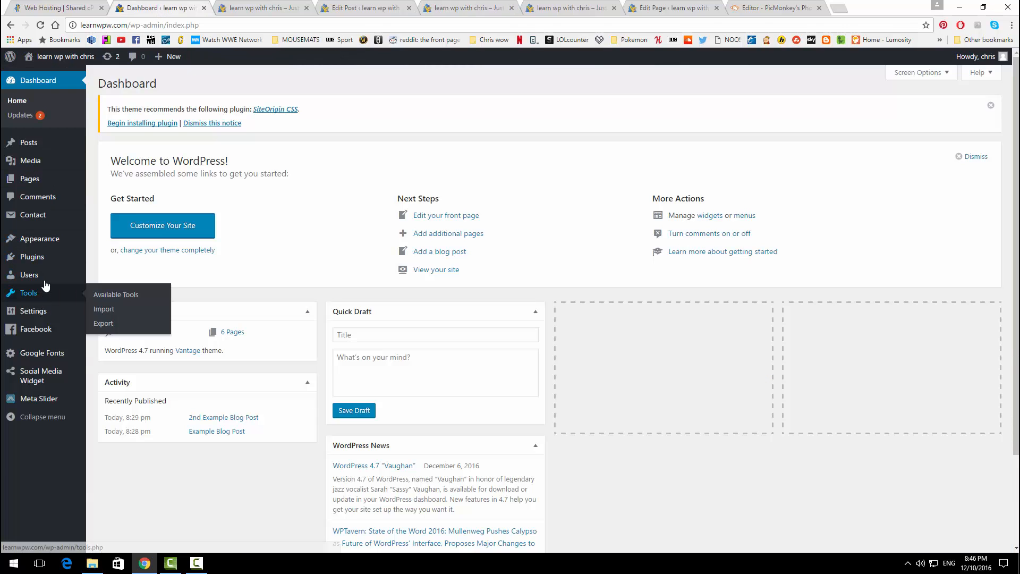
Step: Create a new menu named 'Main navigation' in the menu editor
{"action": "mouse_move", "coordinate": [48, 238]}
{"action": "left_click", "coordinate": [133, 286]}
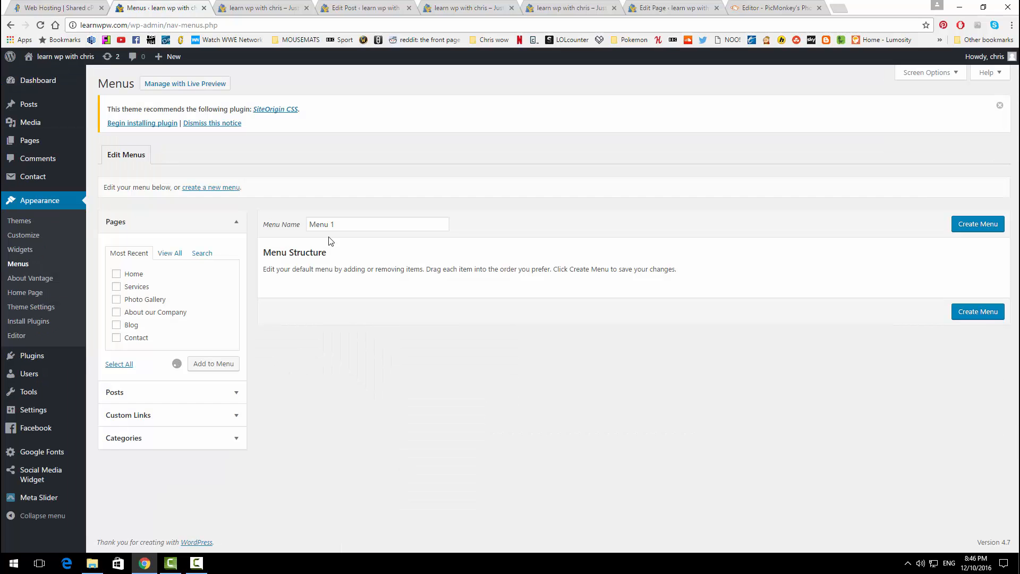
{"action": "left_click_drag", "start_coordinate": [364, 223], "coordinate": [307, 219]}
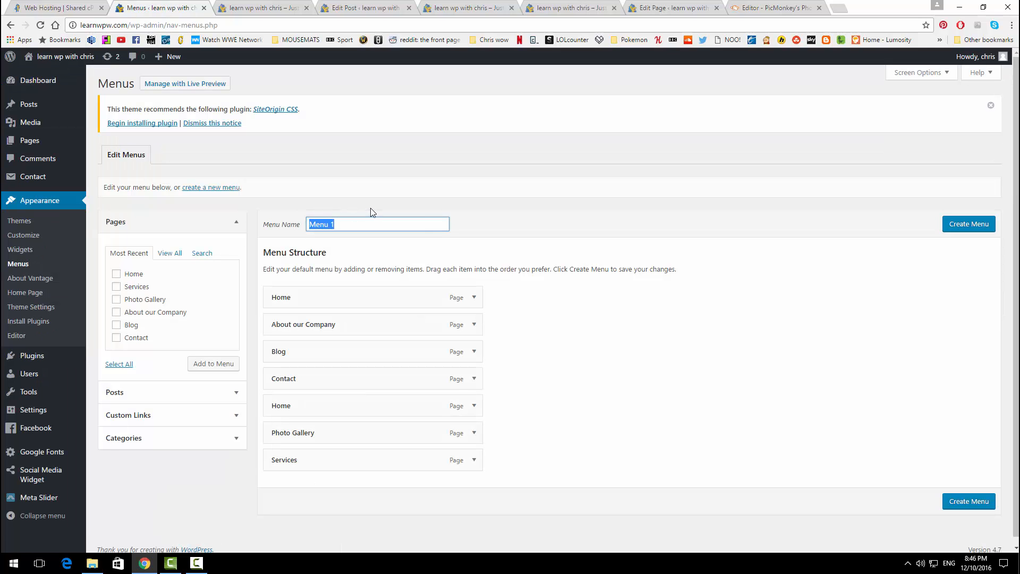
{"action": "type", "text": "Man"}
{"action": "key", "text": "BackSpace"}
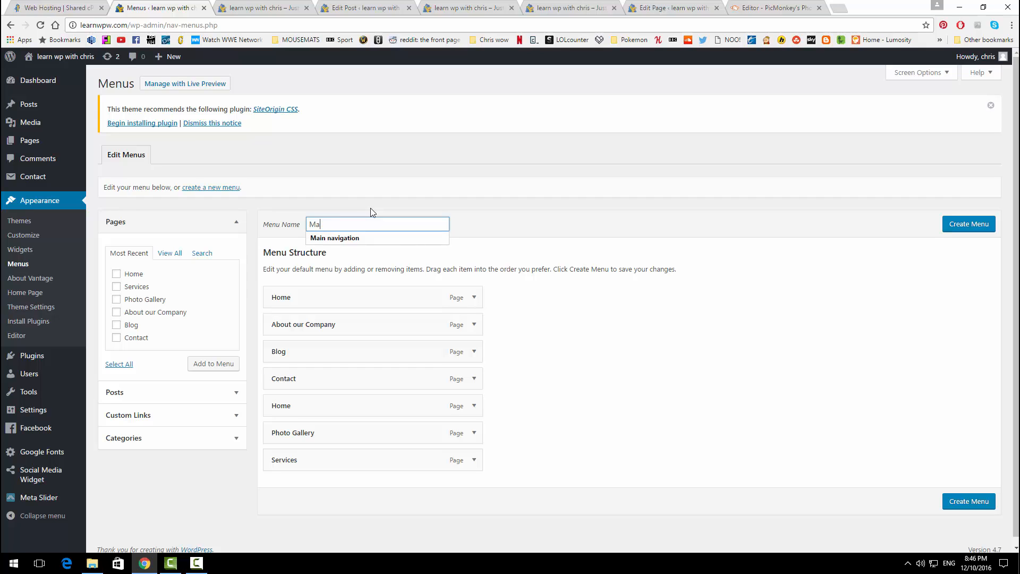
{"action": "left_click", "coordinate": [352, 238]}
{"action": "left_click", "coordinate": [971, 230]}
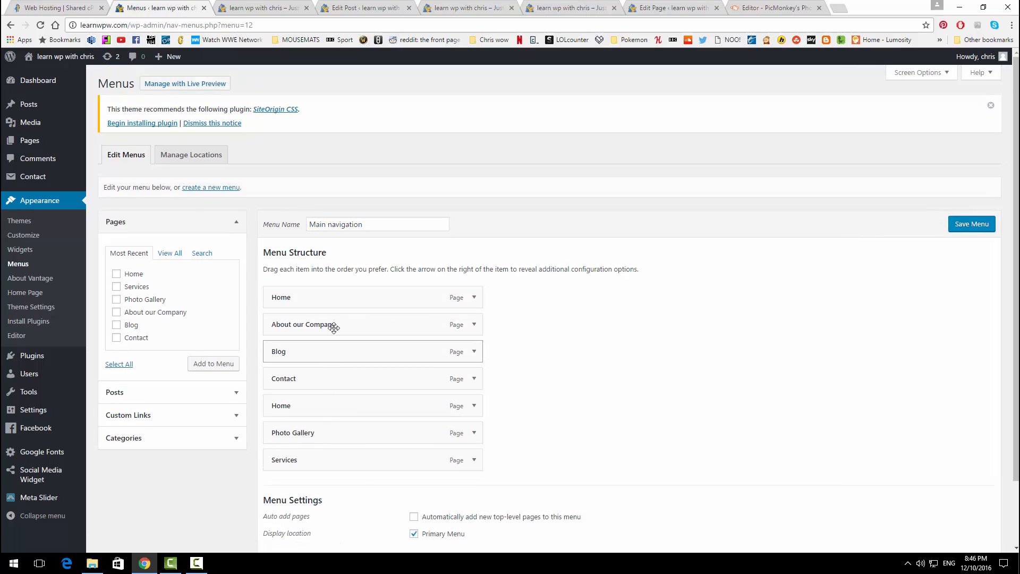
Step: Remove the duplicate Home item, move Contact to the end, and view the live site
{"action": "left_click", "coordinate": [475, 407]}
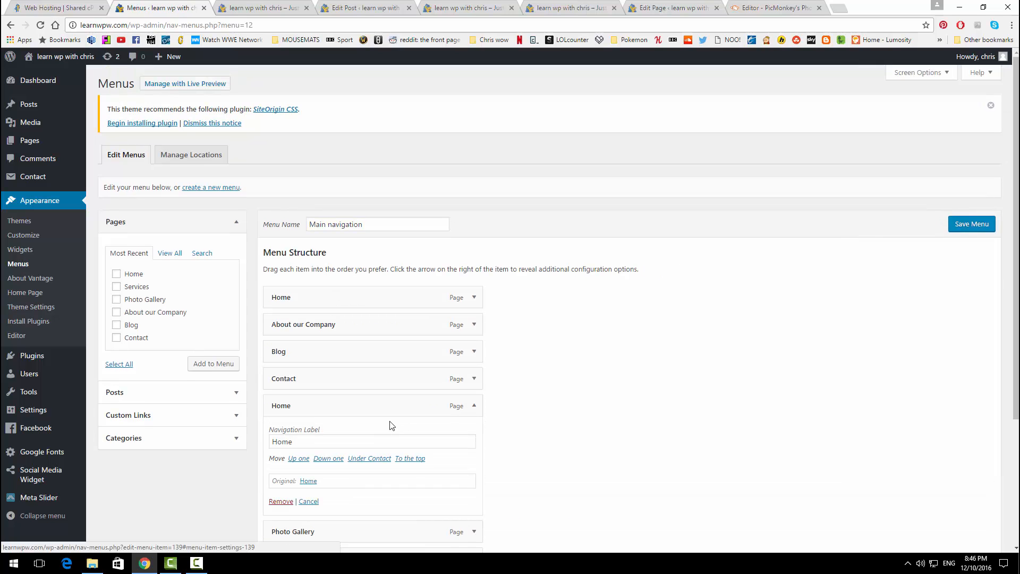
{"action": "left_click", "coordinate": [272, 496]}
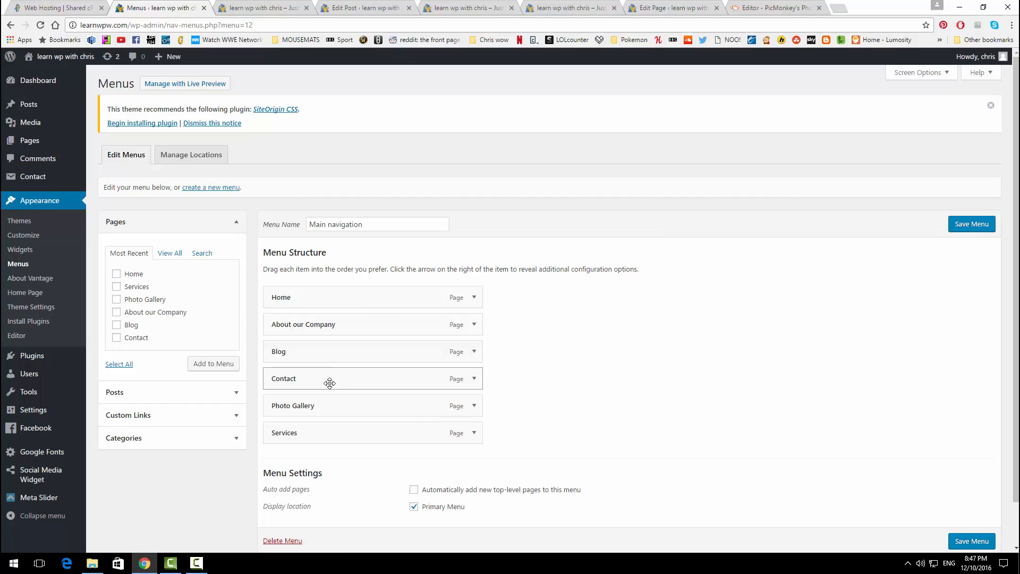
{"action": "left_click_drag", "start_coordinate": [330, 383], "coordinate": [325, 439]}
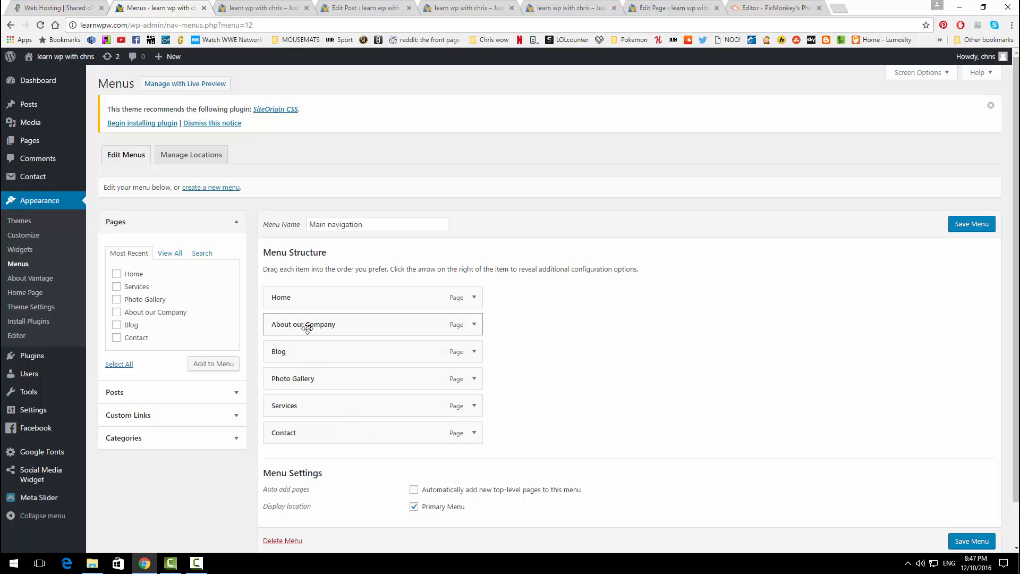
{"action": "left_click", "coordinate": [455, 8]}
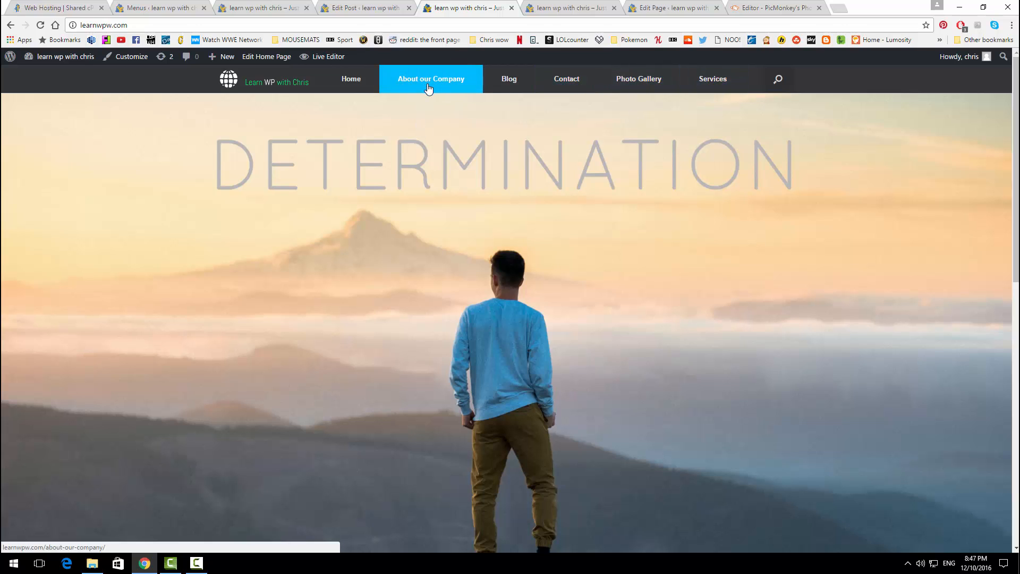
Step: Place Services under About our Company, save the menu, and reload the live site
{"action": "left_click", "coordinate": [173, 10]}
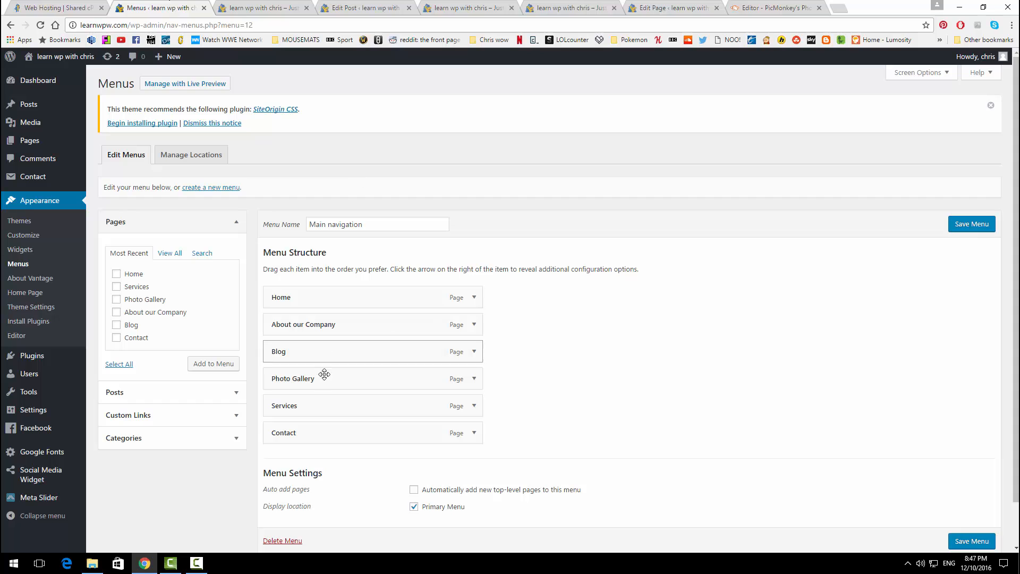
{"action": "left_click_drag", "start_coordinate": [331, 408], "coordinate": [357, 357]}
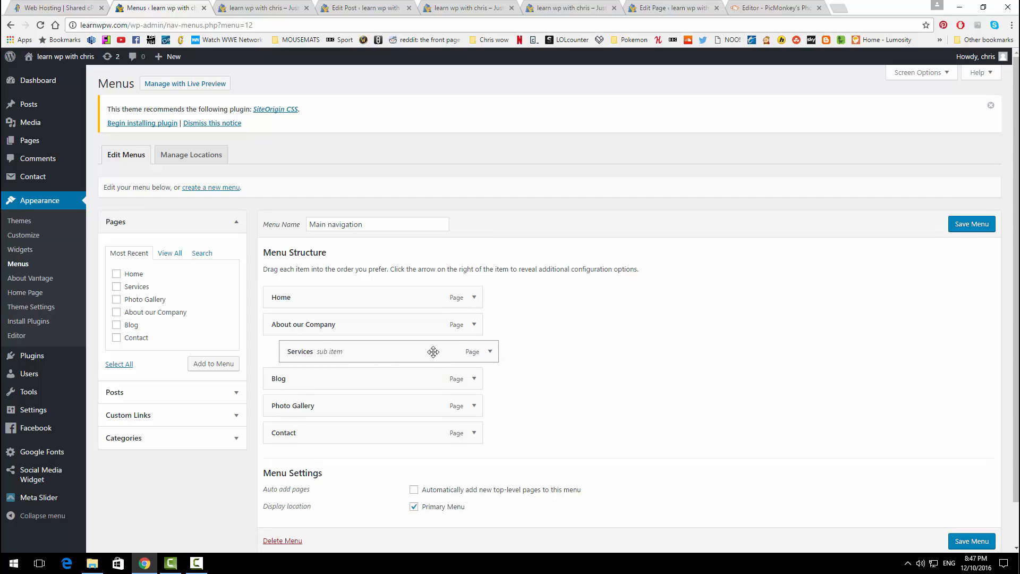
{"action": "left_click", "coordinate": [964, 541]}
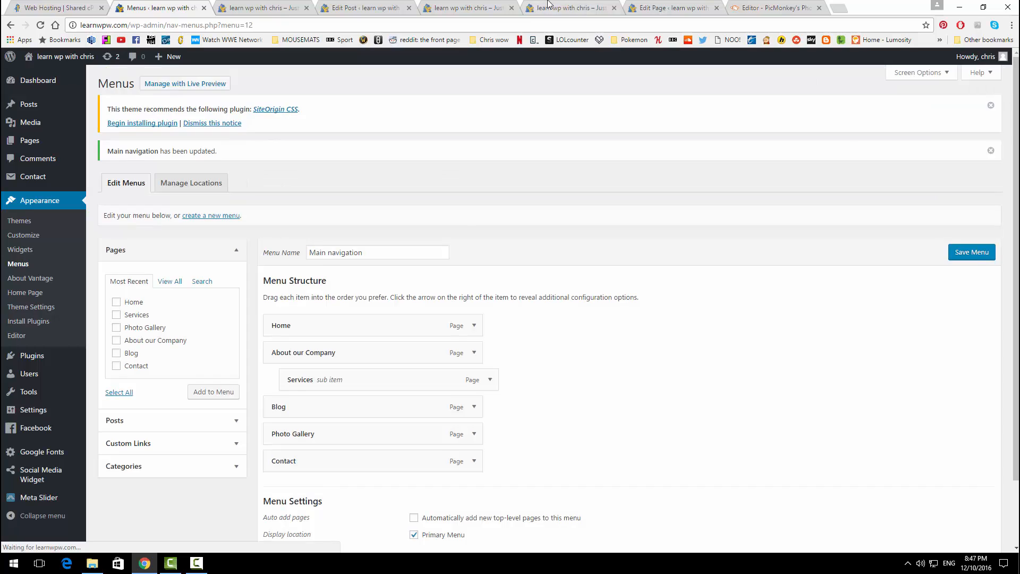
{"action": "left_click", "coordinate": [550, 5]}
{"action": "left_click", "coordinate": [41, 25]}
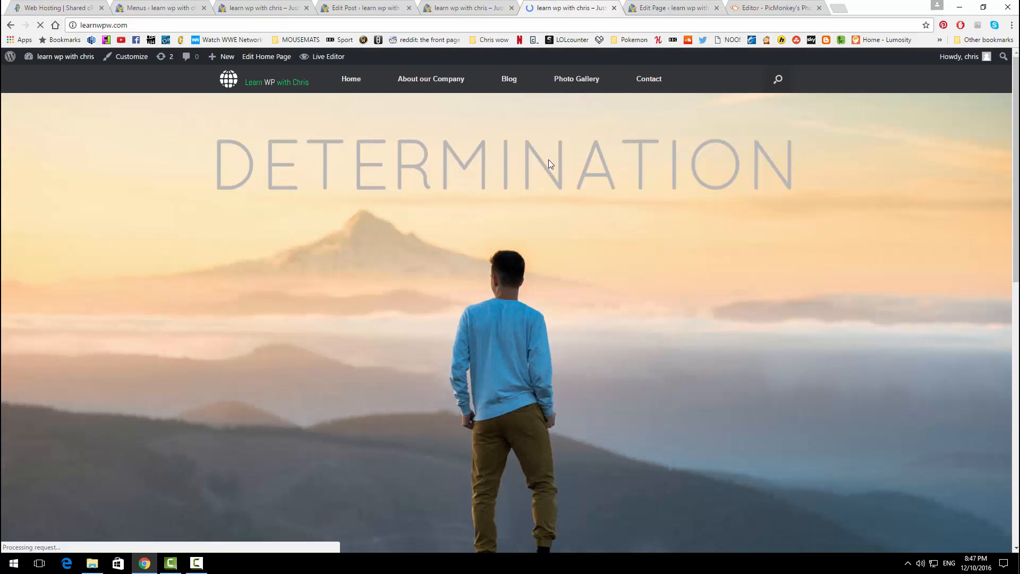
{"action": "mouse_move", "coordinate": [434, 84]}
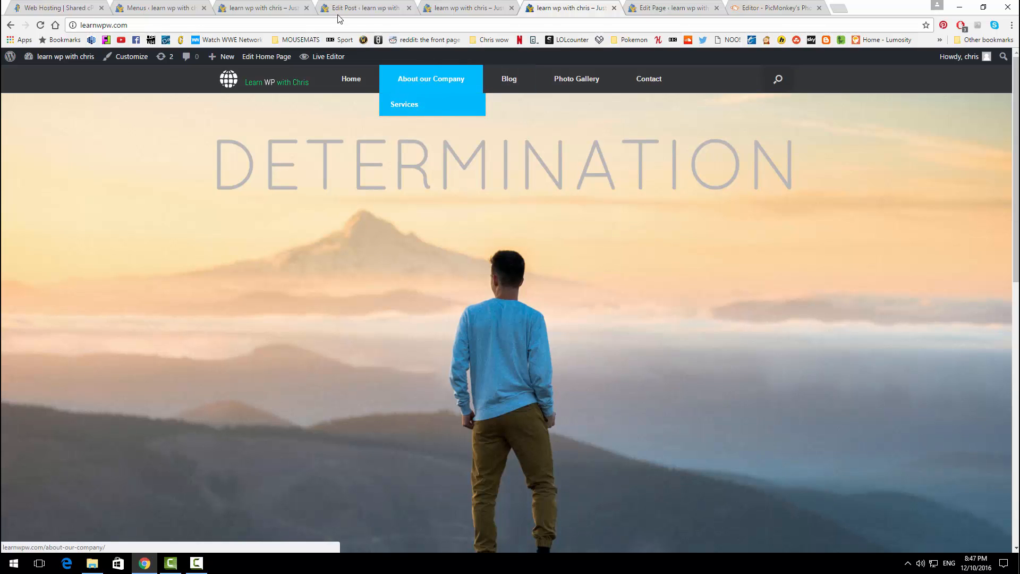
Step: Make Services a top-level item again, save the menu, and recheck the live site
{"action": "left_click", "coordinate": [275, 4]}
{"action": "left_click", "coordinate": [149, 6]}
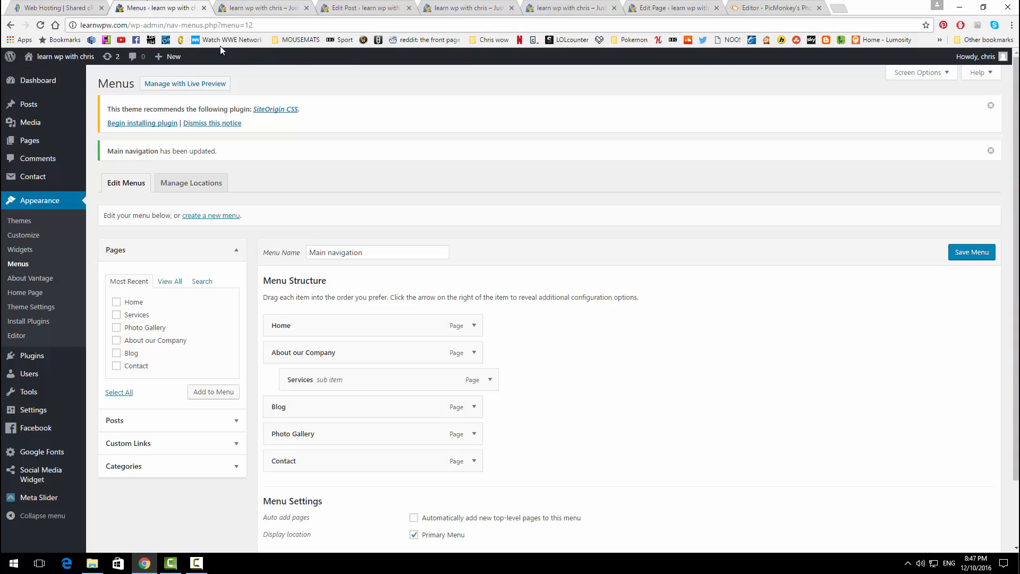
{"action": "mouse_move", "coordinate": [378, 383]}
{"action": "left_mouse_down"}
{"action": "mouse_move", "coordinate": [357, 383]}
{"action": "mouse_move", "coordinate": [370, 383]}
{"action": "left_mouse_up"}
{"action": "scroll", "coordinate": [567, 358], "scroll_direction": "down", "scroll_amount": 2}
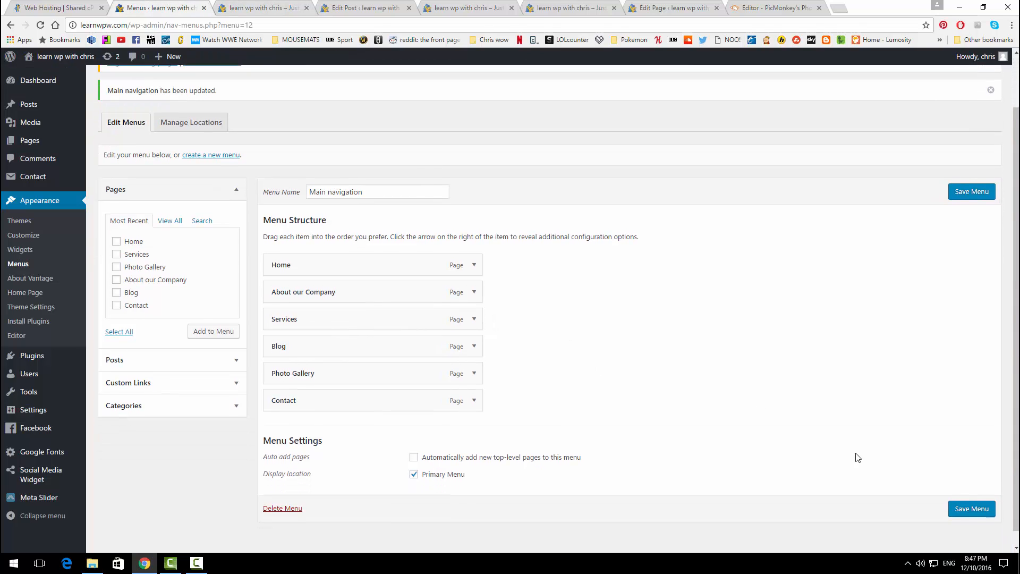
{"action": "left_click", "coordinate": [973, 493]}
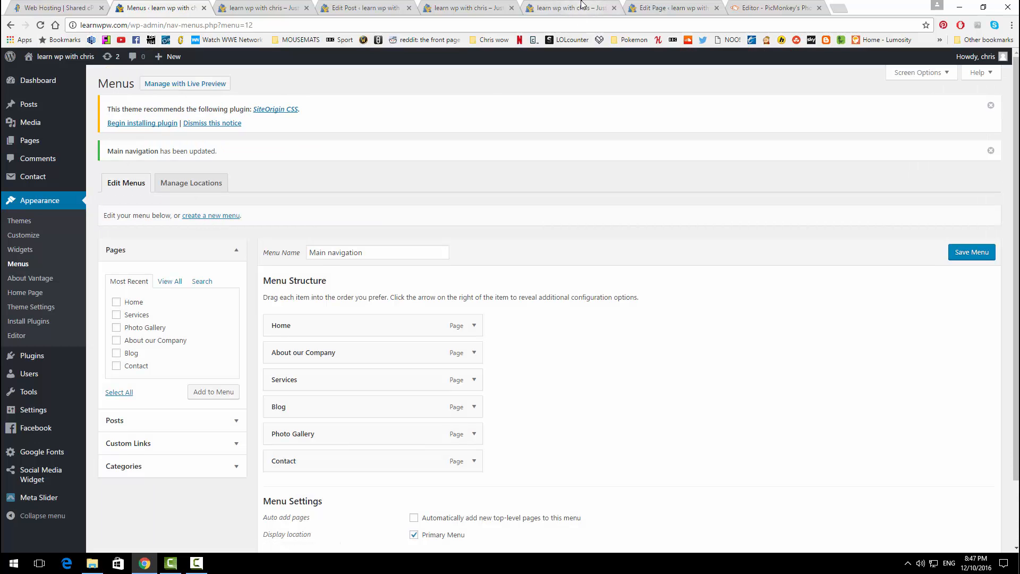
{"action": "left_click", "coordinate": [582, 5]}
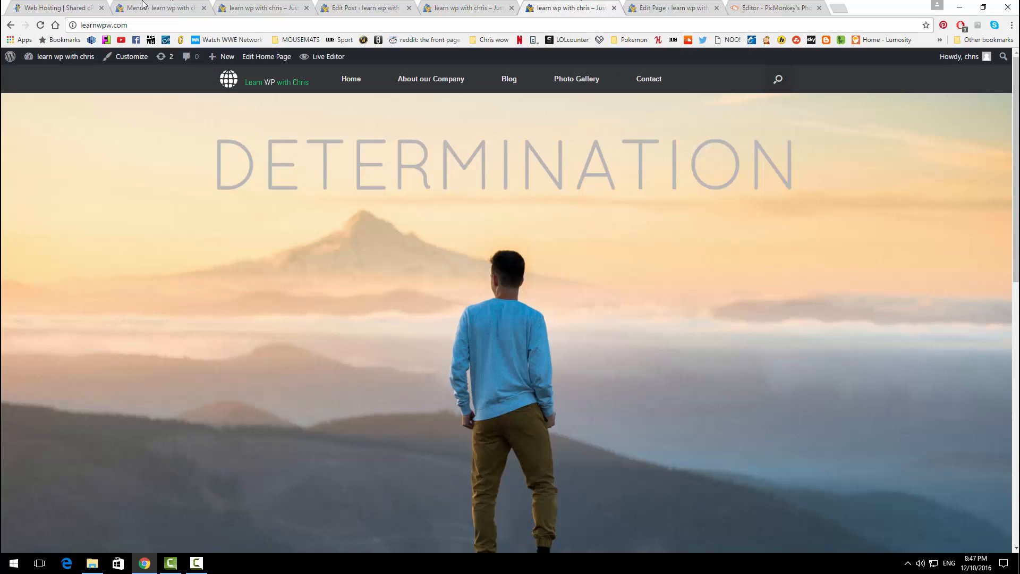
{"action": "left_click", "coordinate": [41, 25]}
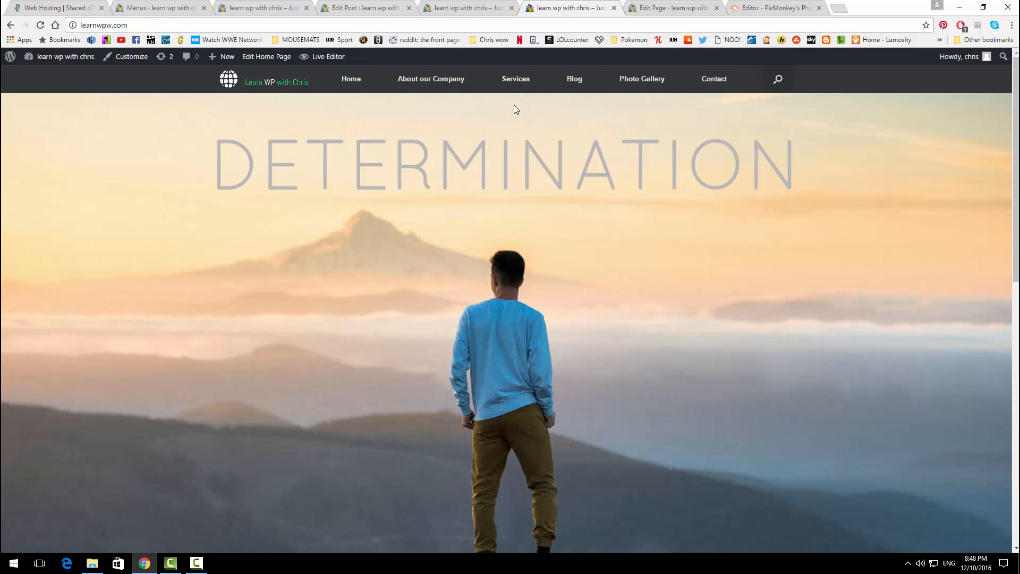
Step: Go from the menu editor to the admin's All Pages list
{"action": "left_click", "coordinate": [144, 6]}
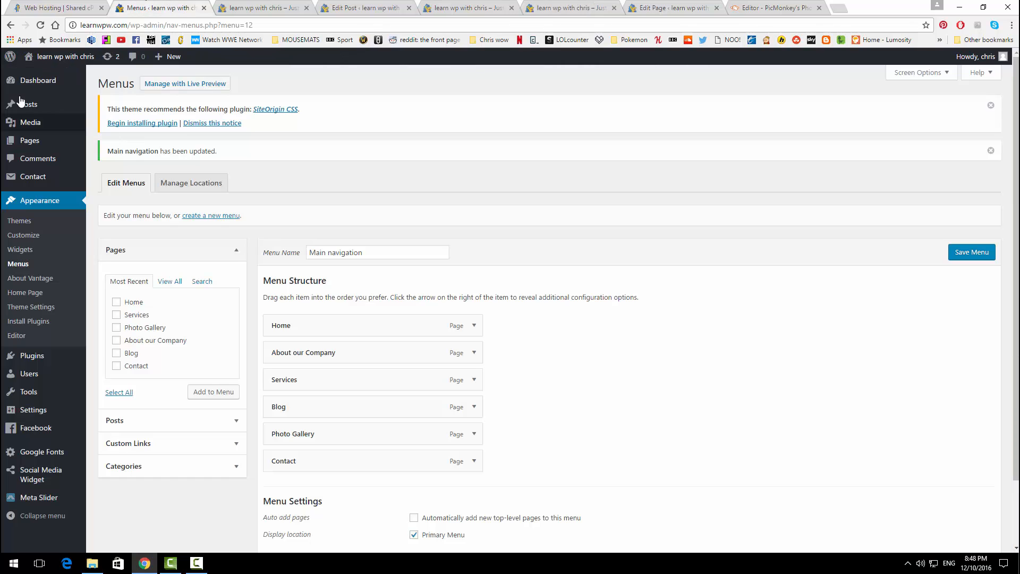
{"action": "left_click", "coordinate": [43, 81]}
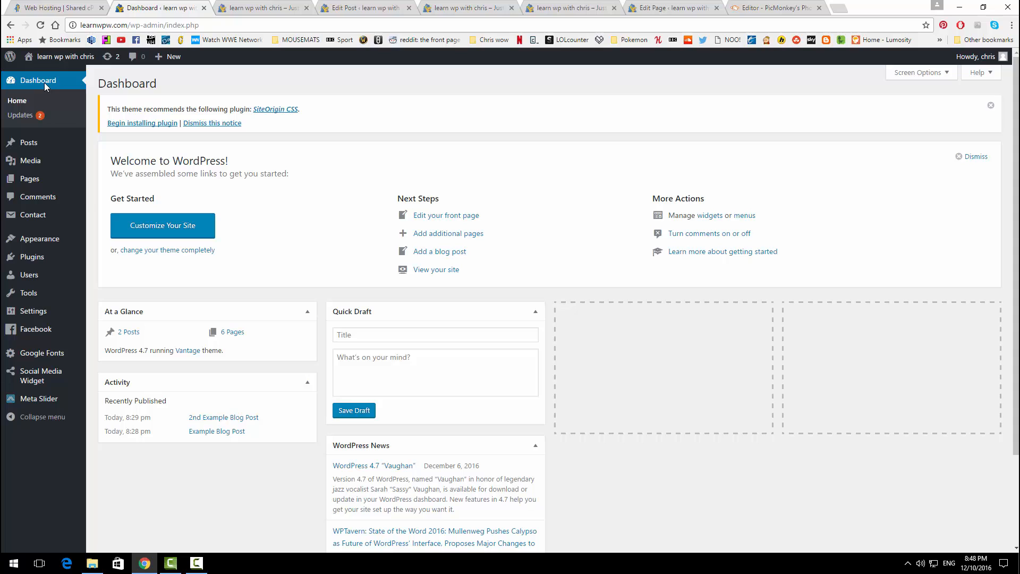
{"action": "left_click", "coordinate": [103, 182]}
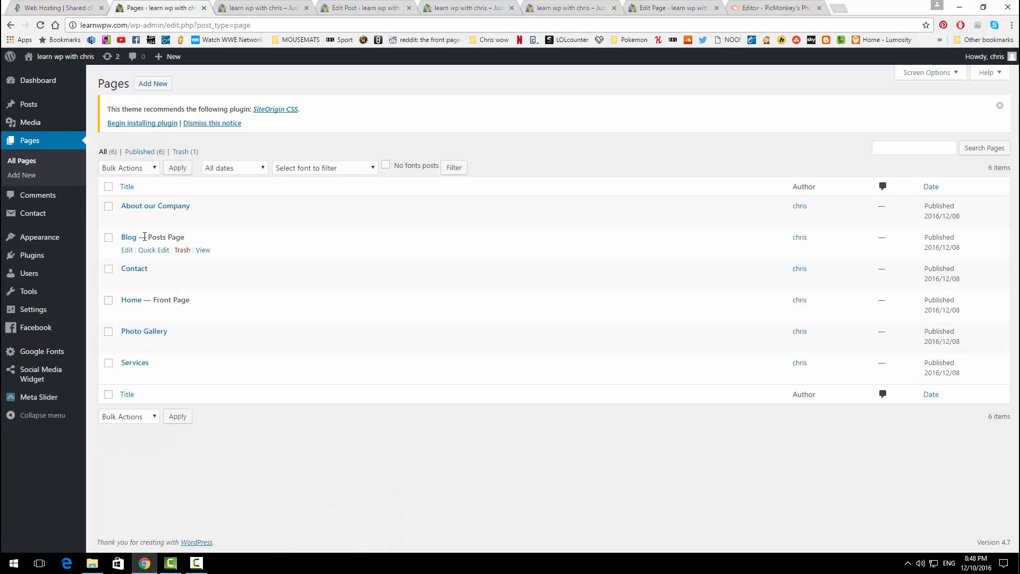
Step: Open the Services page in Page Builder and add a single-column row
{"action": "left_click", "coordinate": [127, 375]}
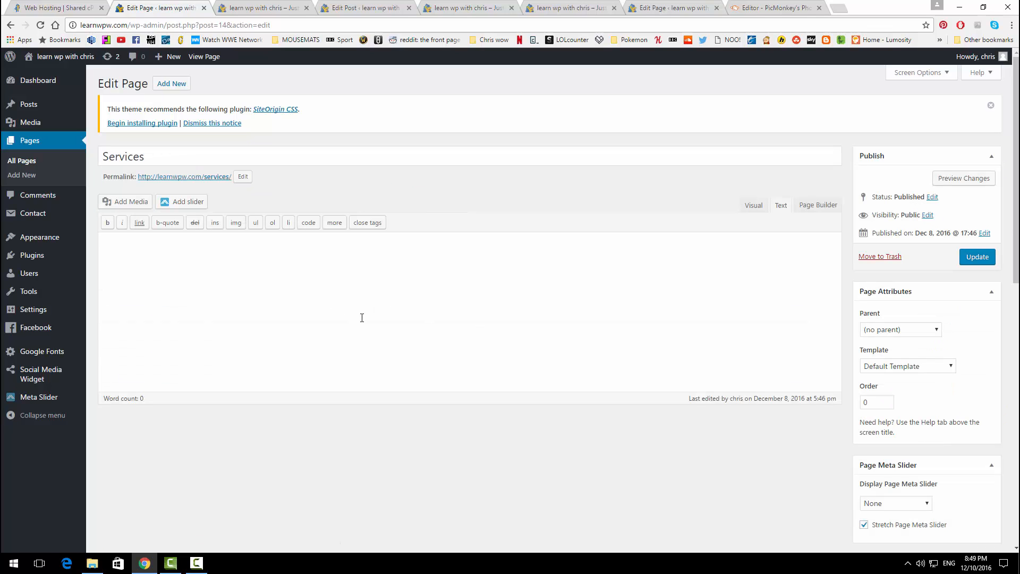
{"action": "left_click", "coordinate": [807, 211]}
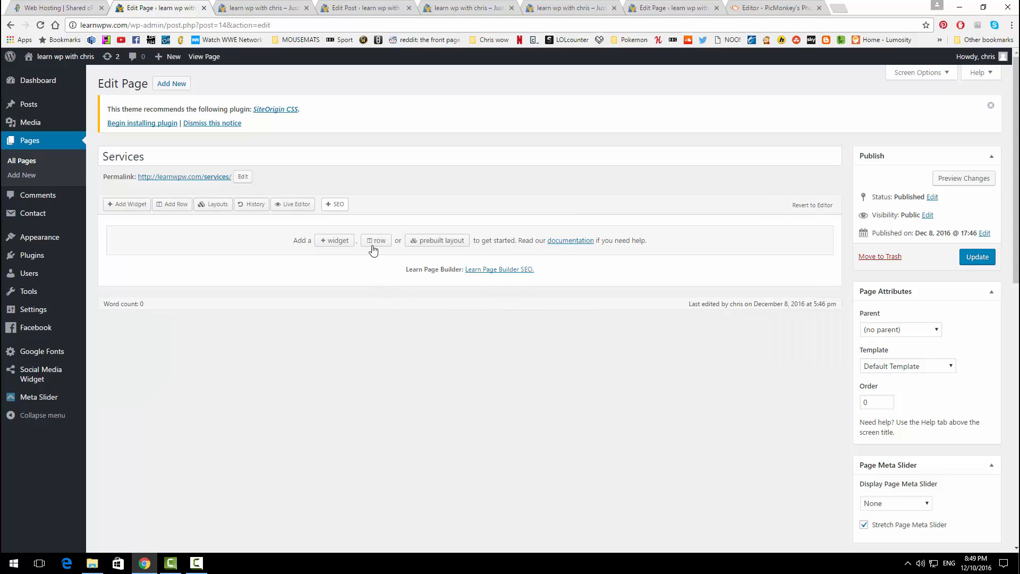
{"action": "left_click", "coordinate": [170, 206]}
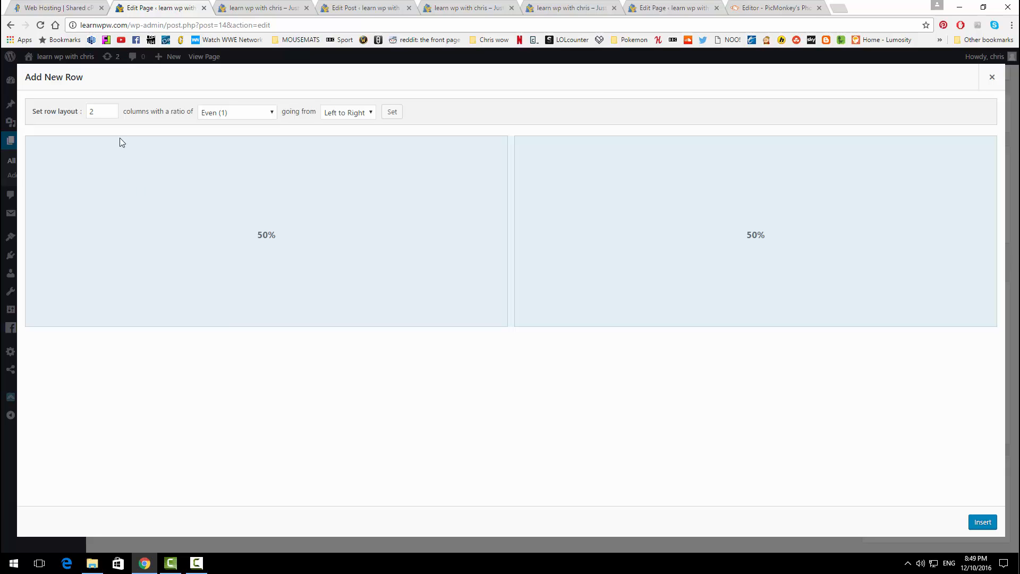
{"action": "left_click", "coordinate": [111, 114]}
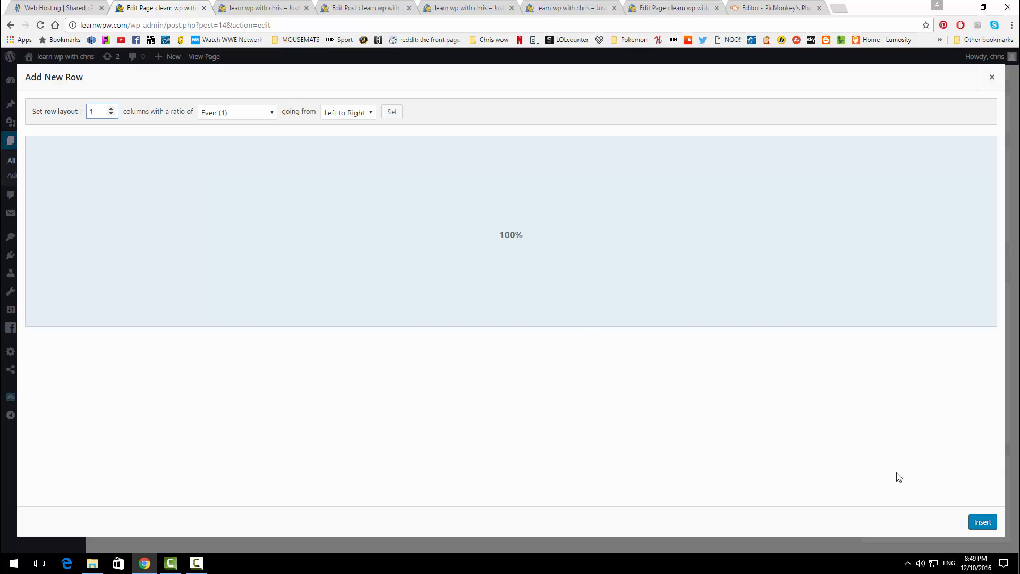
{"action": "left_click", "coordinate": [977, 521]}
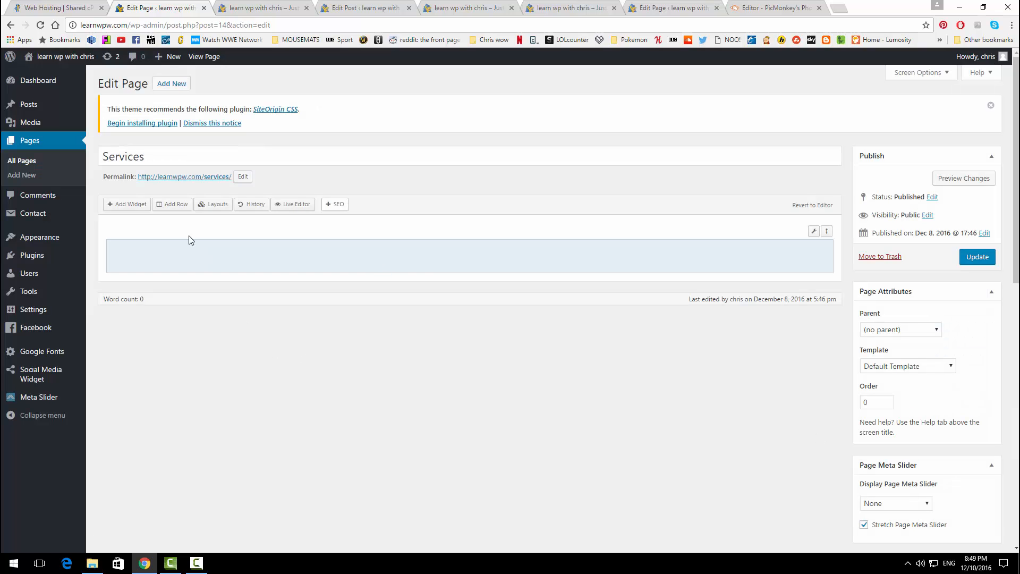
Step: Add a two-column row, then another single-column row
{"action": "left_click", "coordinate": [174, 205]}
{"action": "left_click", "coordinate": [111, 114]}
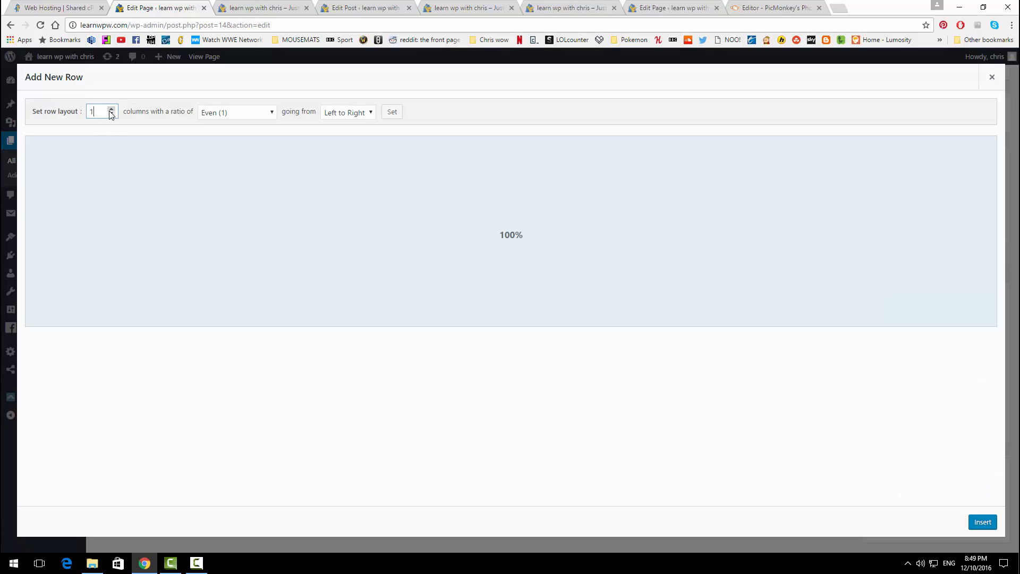
{"action": "left_click", "coordinate": [111, 110]}
{"action": "left_click", "coordinate": [981, 522]}
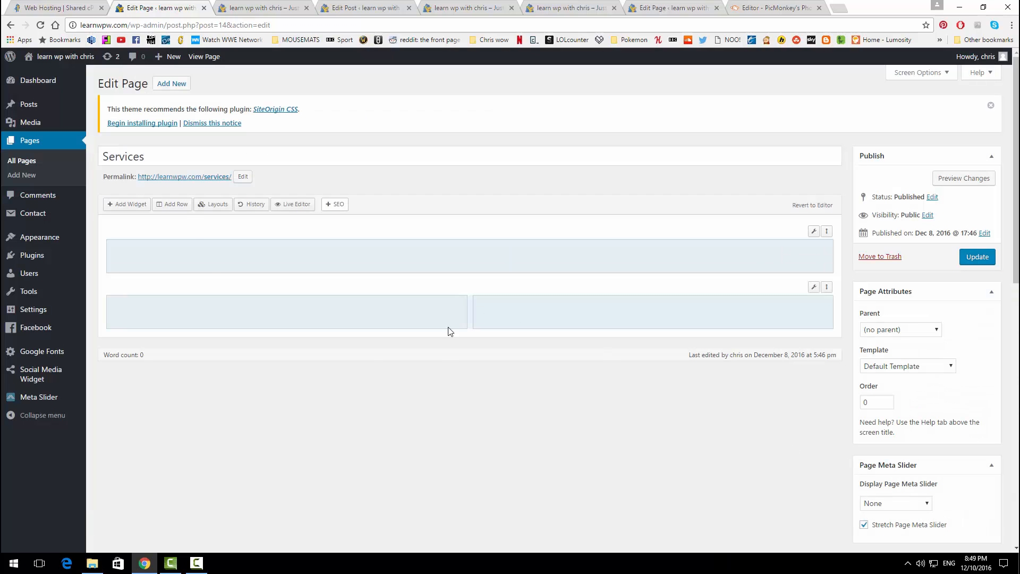
{"action": "left_click", "coordinate": [180, 204]}
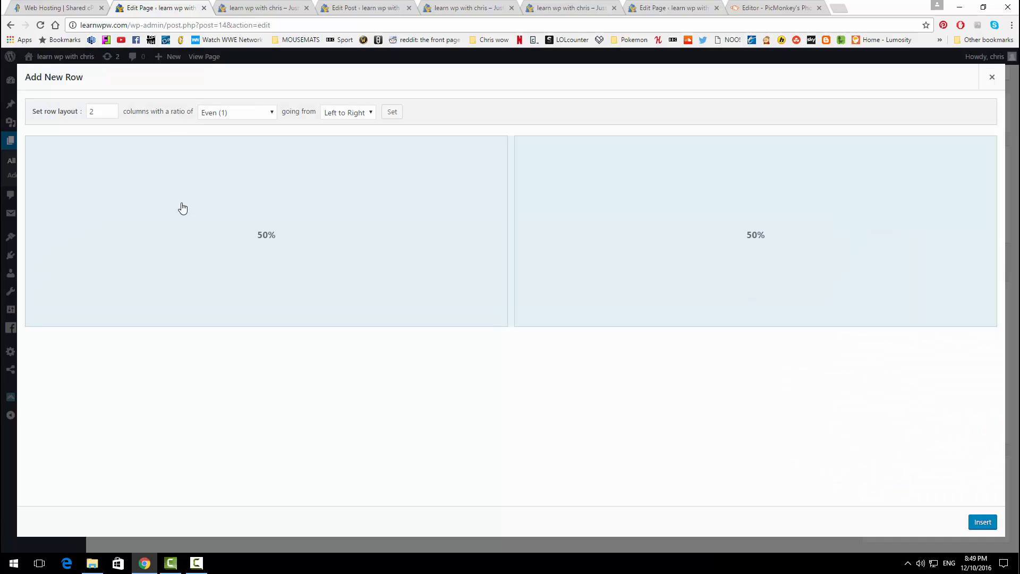
{"action": "left_click", "coordinate": [111, 114]}
{"action": "left_click", "coordinate": [973, 525]}
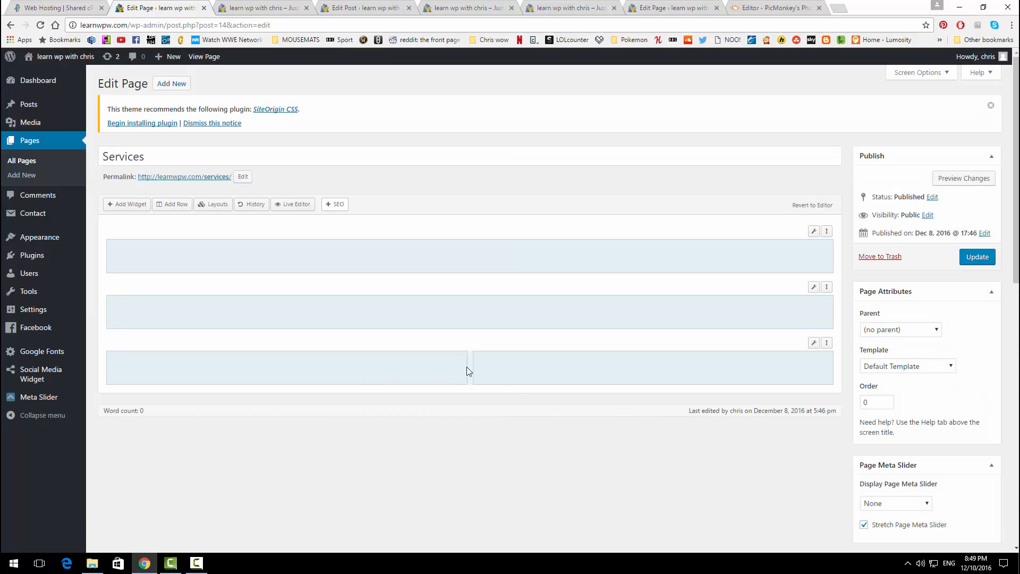
Step: Move the two-column row up and add a Circle Icon widget to its left cell
{"action": "left_click_drag", "start_coordinate": [826, 343], "coordinate": [822, 281]}
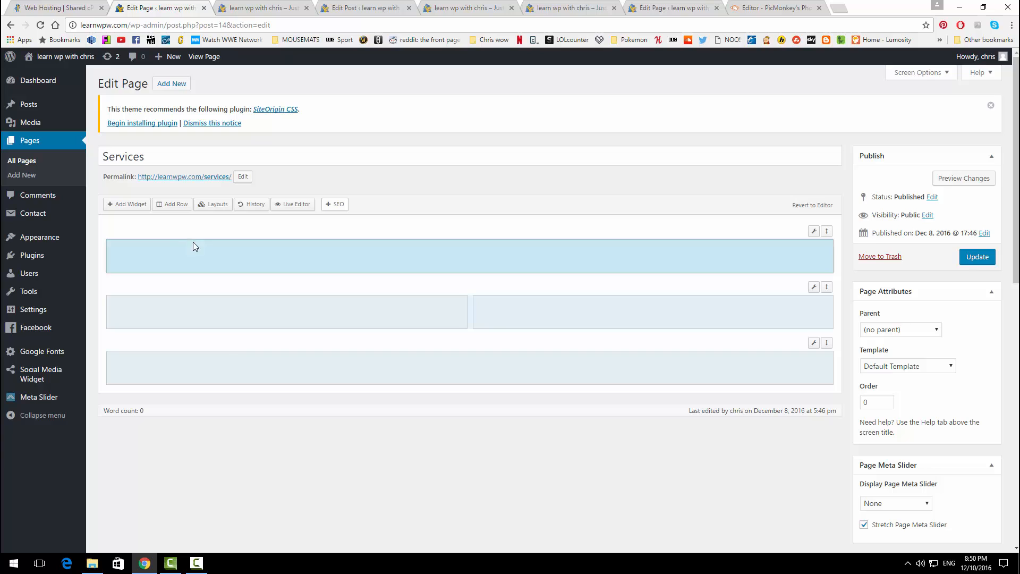
{"action": "left_click", "coordinate": [229, 361]}
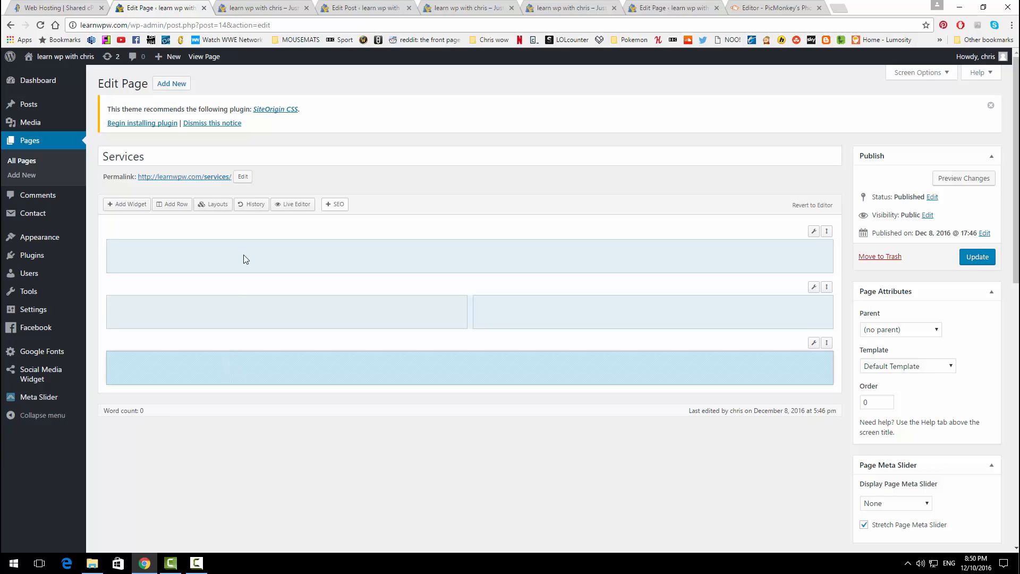
{"action": "left_click", "coordinate": [260, 307]}
{"action": "left_click", "coordinate": [587, 317]}
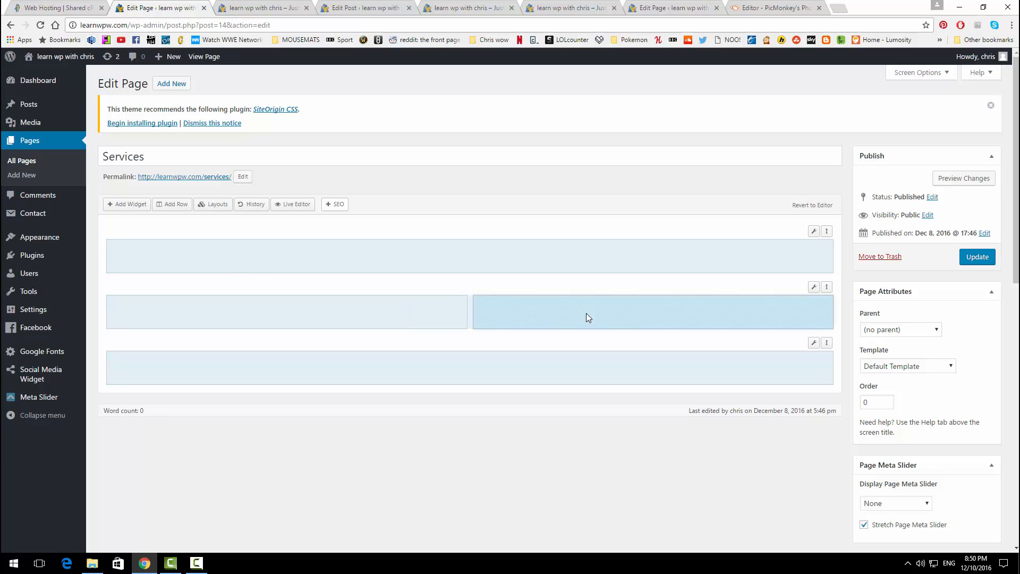
{"action": "left_click", "coordinate": [448, 312]}
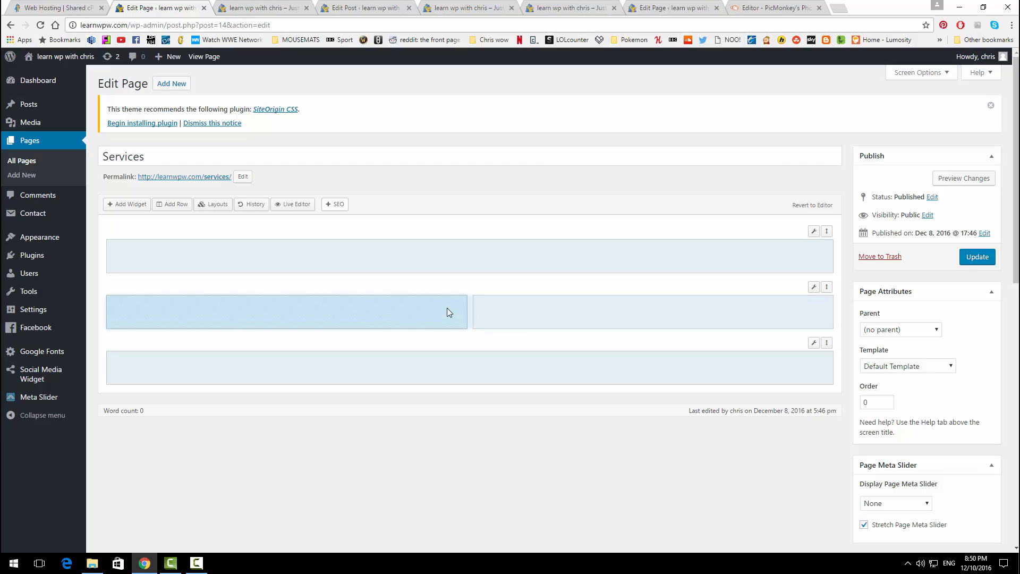
{"action": "left_click", "coordinate": [126, 205]}
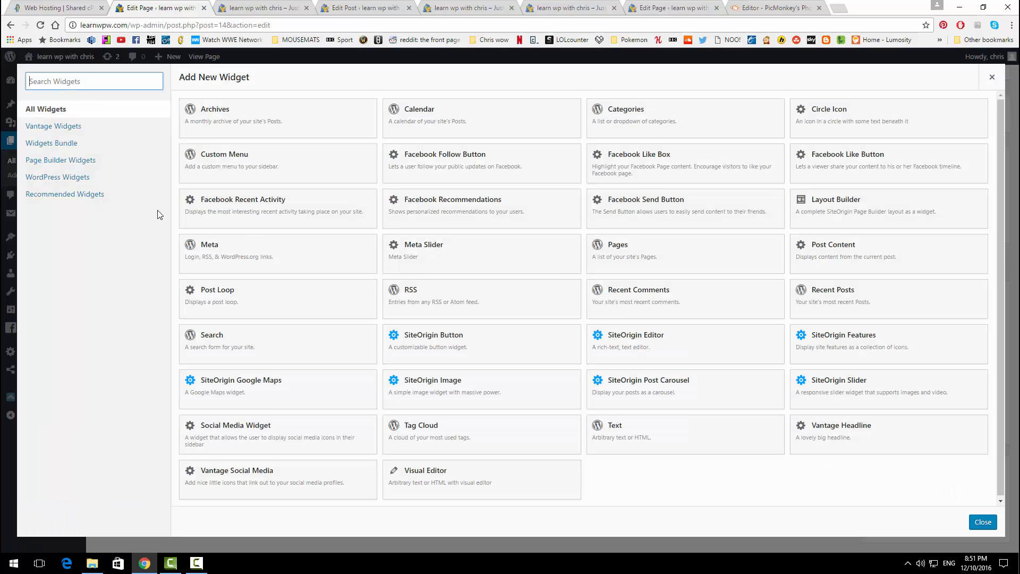
{"action": "left_click", "coordinate": [846, 130]}
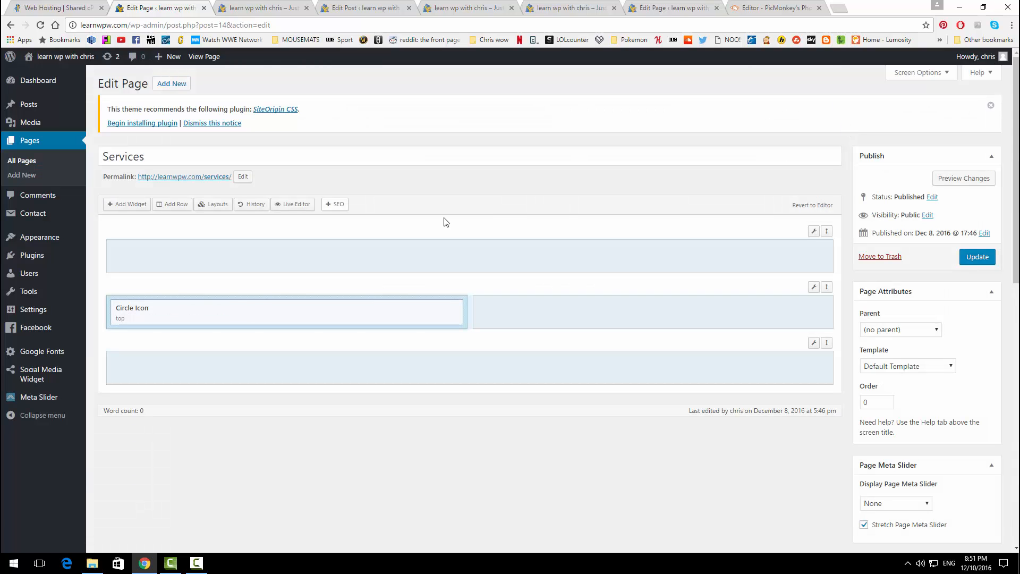
Step: Duplicate the Circle Icon five times and move three copies into the right column
{"action": "mouse_move", "coordinate": [368, 315]}
{"action": "left_click", "coordinate": [425, 310]}
{"action": "left_click", "coordinate": [425, 309]}
{"action": "left_click", "coordinate": [426, 309]}
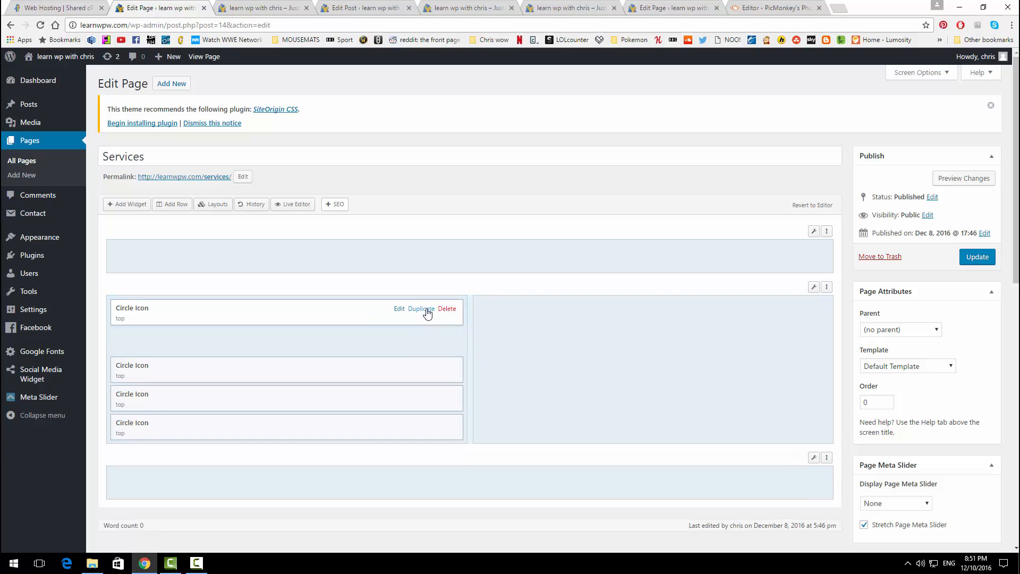
{"action": "left_click", "coordinate": [426, 310]}
{"action": "left_click", "coordinate": [426, 309]}
{"action": "left_click_drag", "start_coordinate": [202, 344], "coordinate": [572, 319]}
{"action": "left_click_drag", "start_coordinate": [353, 332], "coordinate": [716, 346]}
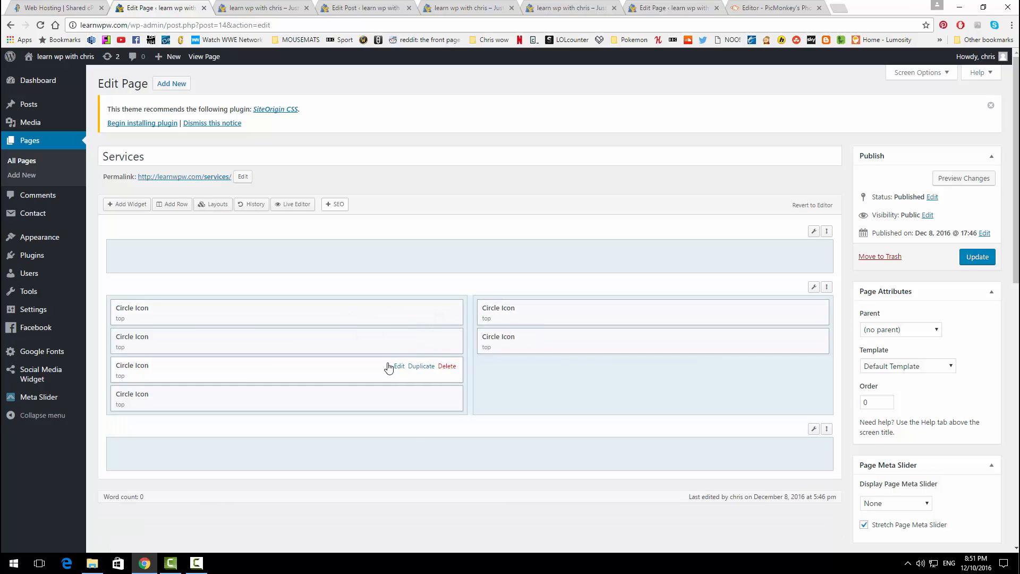
{"action": "left_click_drag", "start_coordinate": [388, 367], "coordinate": [819, 448]}
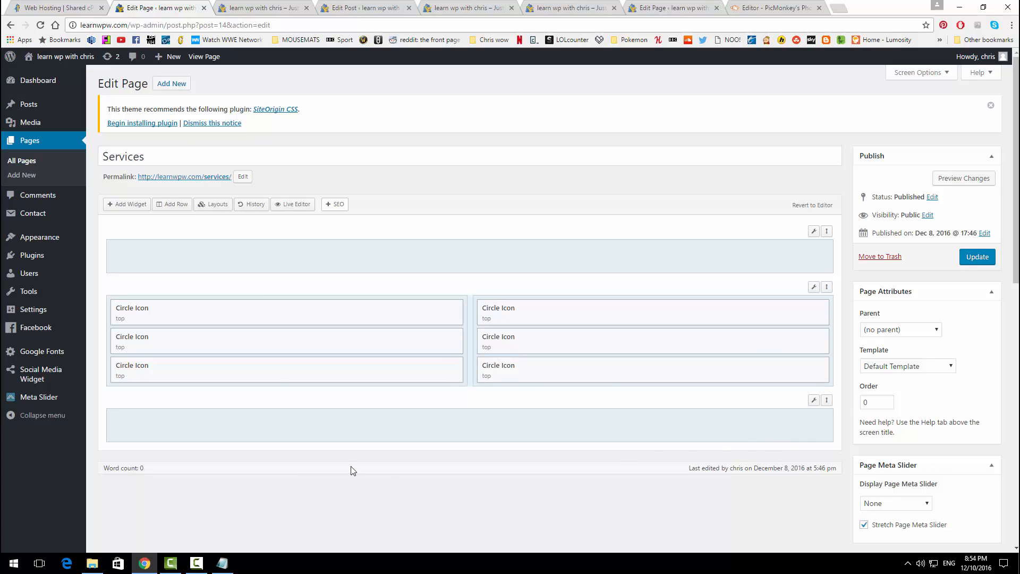
Step: Give the first Circle Icon the title 'Learn How To Create Your Own Website' from the notes
{"action": "left_click", "coordinate": [401, 312]}
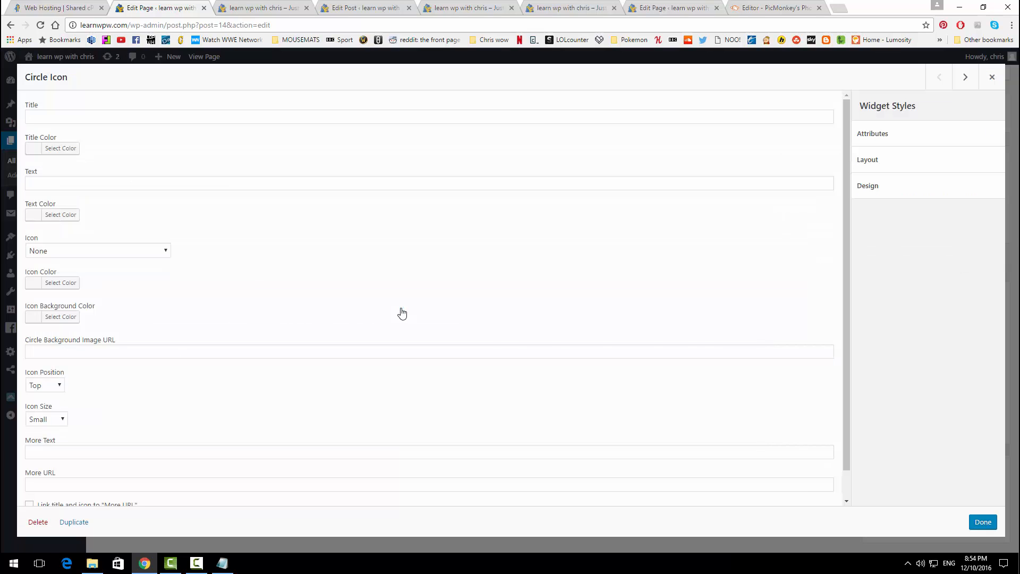
{"action": "left_click", "coordinate": [105, 116]}
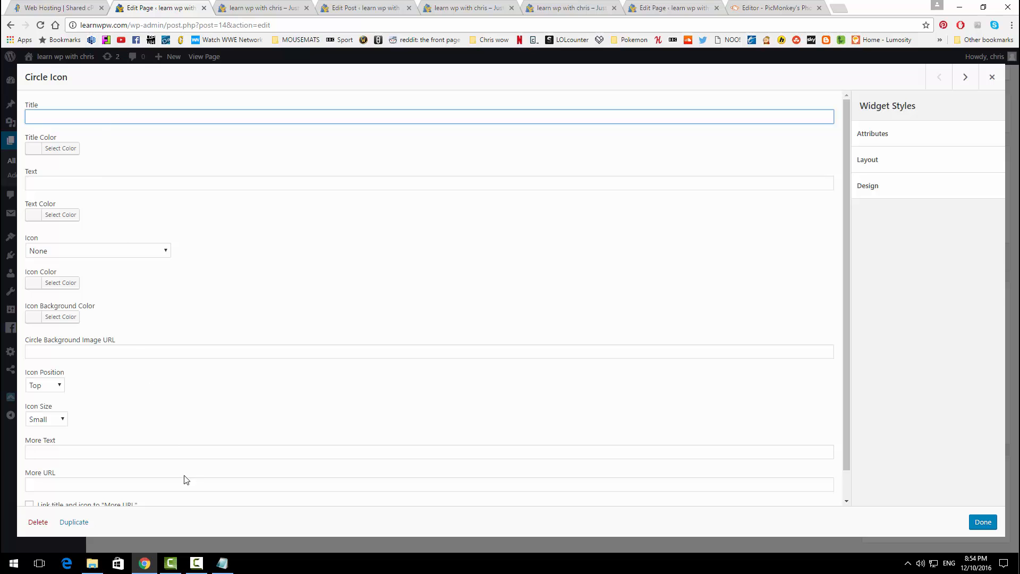
{"action": "left_click", "coordinate": [223, 564]}
{"action": "left_click_drag", "start_coordinate": [394, 66], "coordinate": [111, 72]}
{"action": "key", "text": "ctrl+c"}
{"action": "left_click", "coordinate": [75, 116]}
{"action": "key", "text": "ctrl+v"}
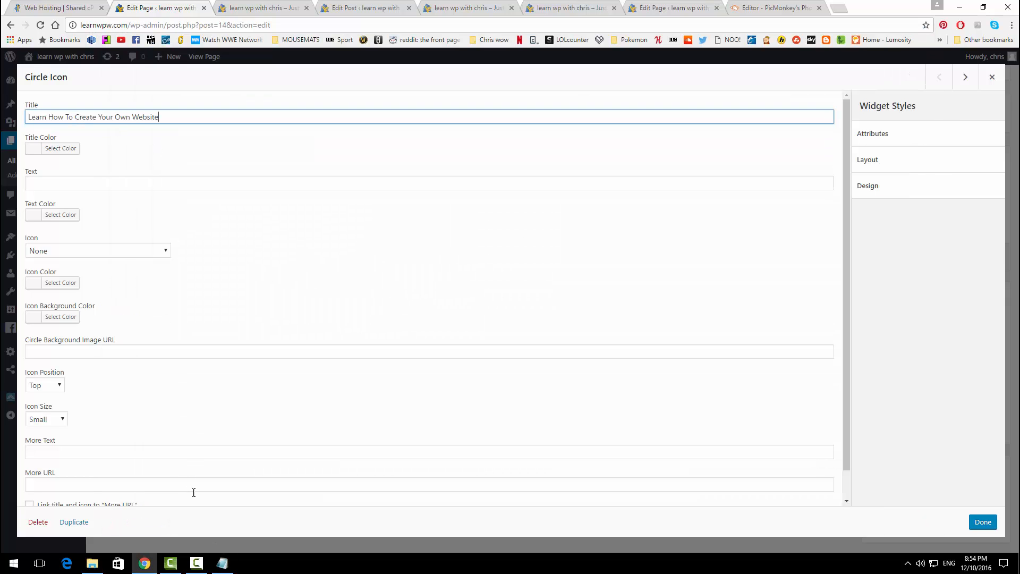
Step: Paste the prepared description sentence into the widget's Text field
{"action": "left_click", "coordinate": [225, 568]}
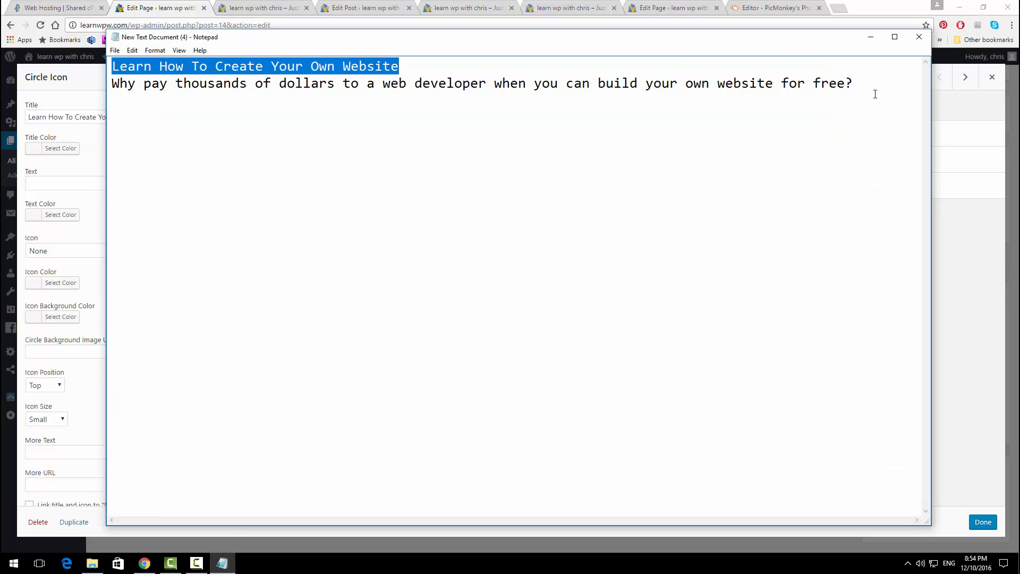
{"action": "left_click_drag", "start_coordinate": [875, 94], "coordinate": [28, 87]}
{"action": "key", "text": "ctrl+c"}
{"action": "left_click", "coordinate": [57, 186]}
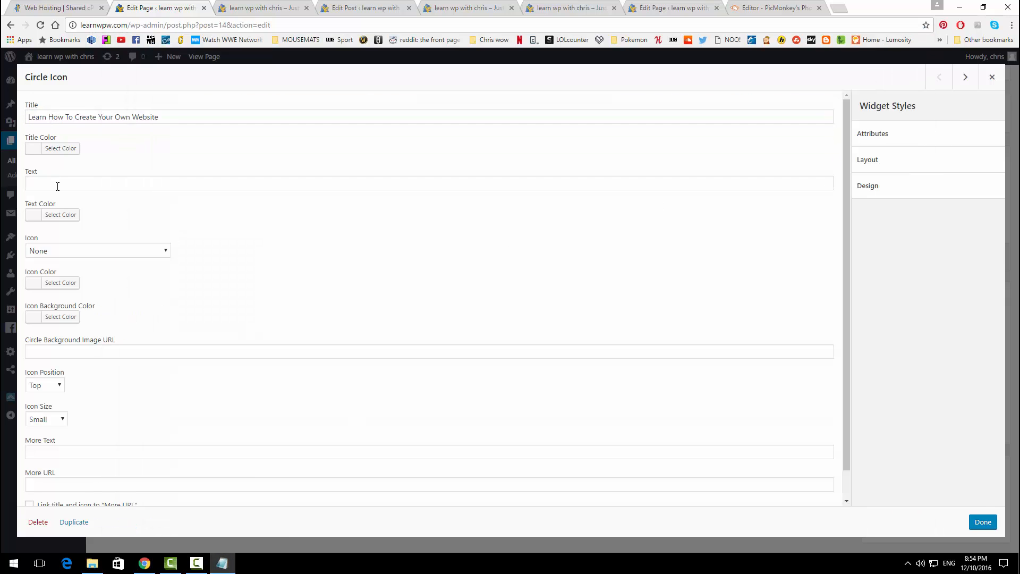
{"action": "left_click", "coordinate": [100, 186]}
{"action": "key", "text": "ctrl+v"}
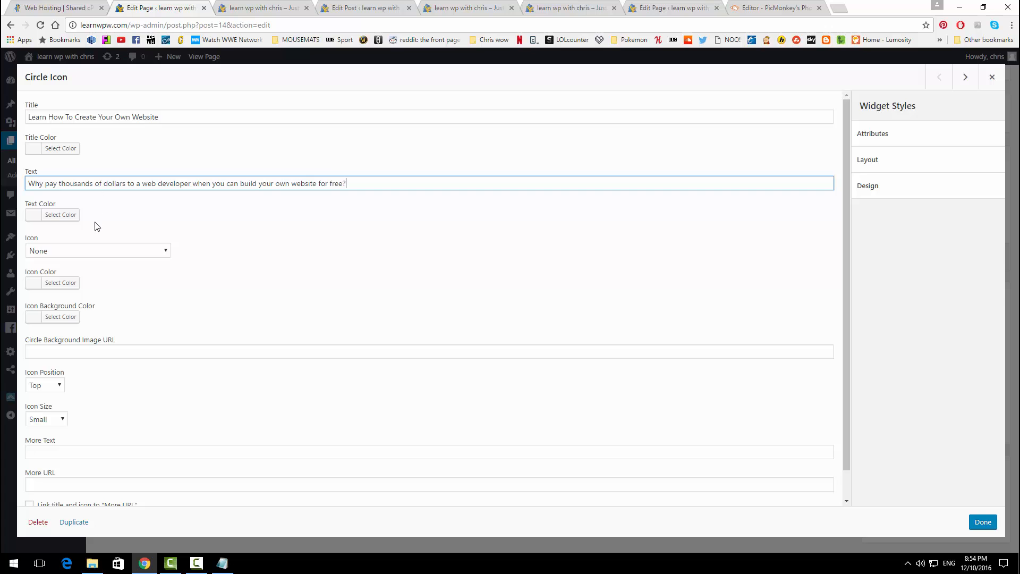
Step: Choose the Mobile icon for the widget
{"action": "left_click", "coordinate": [105, 251]}
{"action": "scroll", "coordinate": [108, 329], "scroll_direction": "down", "scroll_amount": 20}
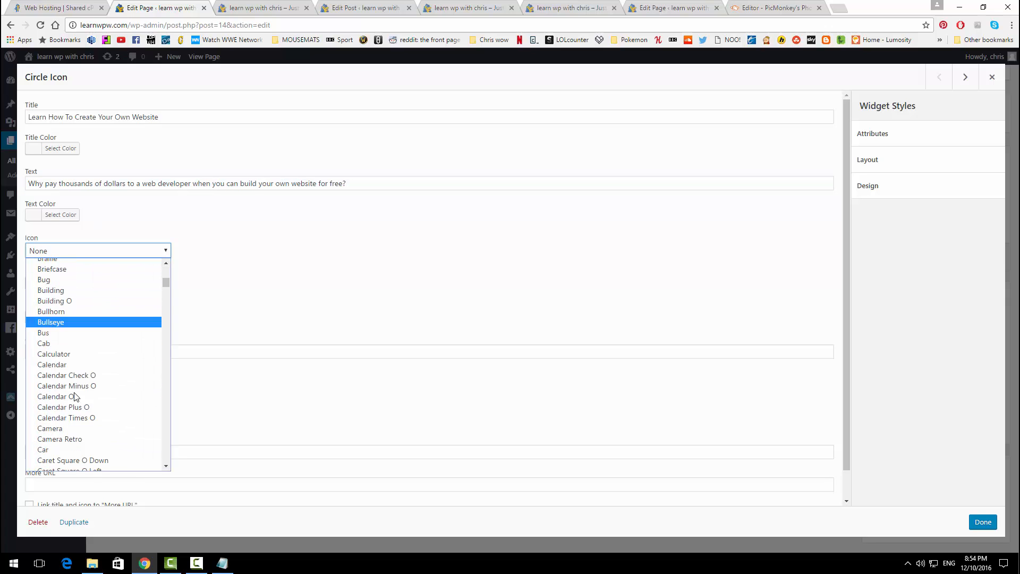
{"action": "key", "text": "m"}
{"action": "scroll", "coordinate": [81, 430], "scroll_direction": "down", "scroll_amount": 12}
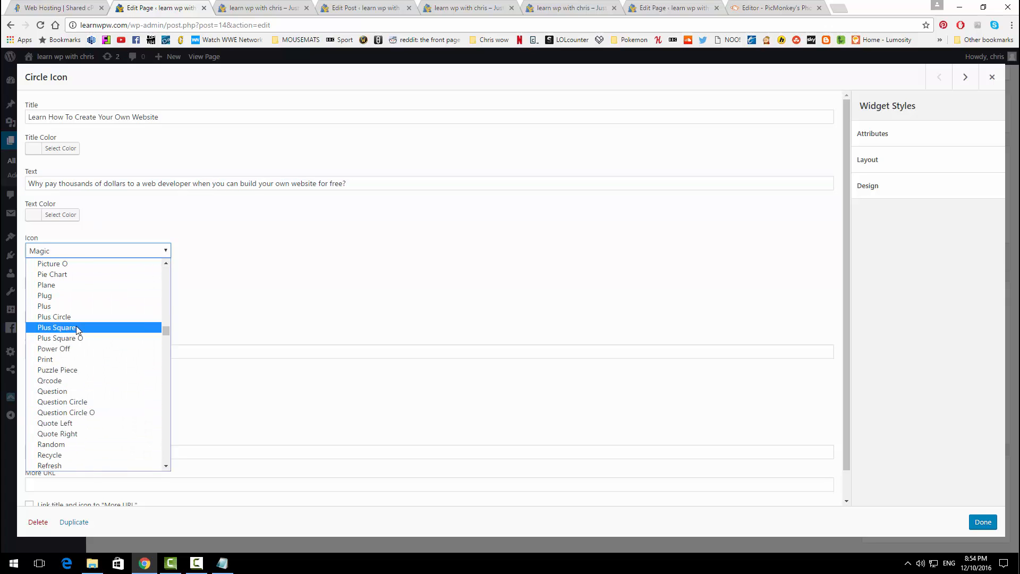
{"action": "scroll", "coordinate": [77, 327], "scroll_direction": "up", "scroll_amount": 6}
{"action": "scroll", "coordinate": [71, 322], "scroll_direction": "down", "scroll_amount": 3}
{"action": "scroll", "coordinate": [66, 326], "scroll_direction": "up", "scroll_amount": 3}
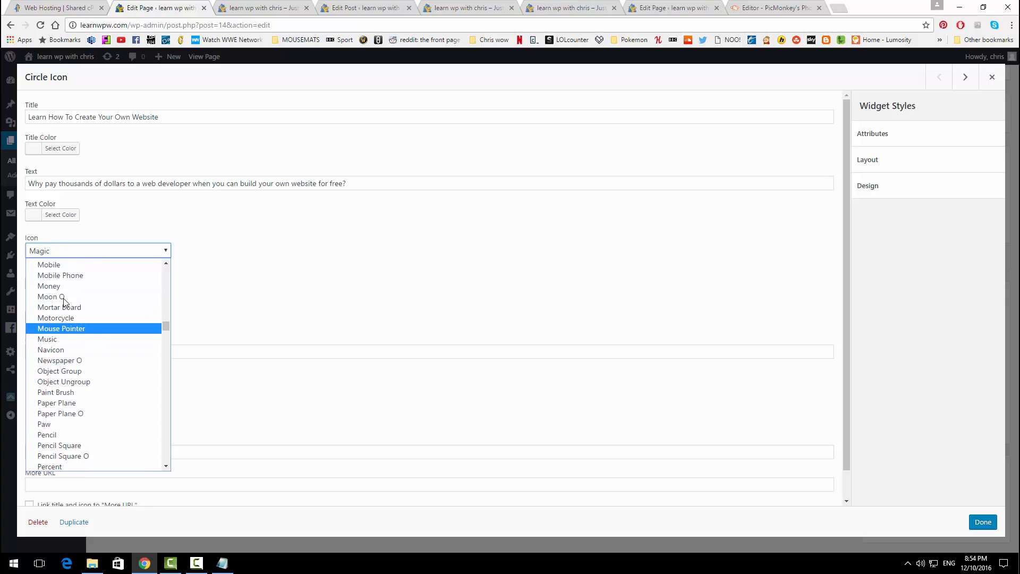
{"action": "left_click", "coordinate": [64, 336]}
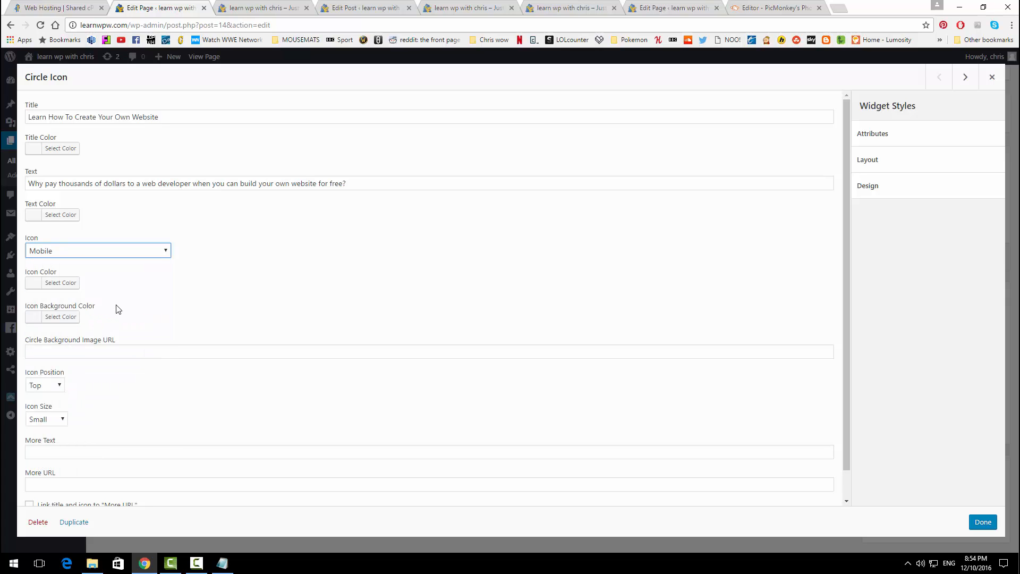
Step: Set the icon background colour to teal
{"action": "left_click", "coordinate": [74, 318]}
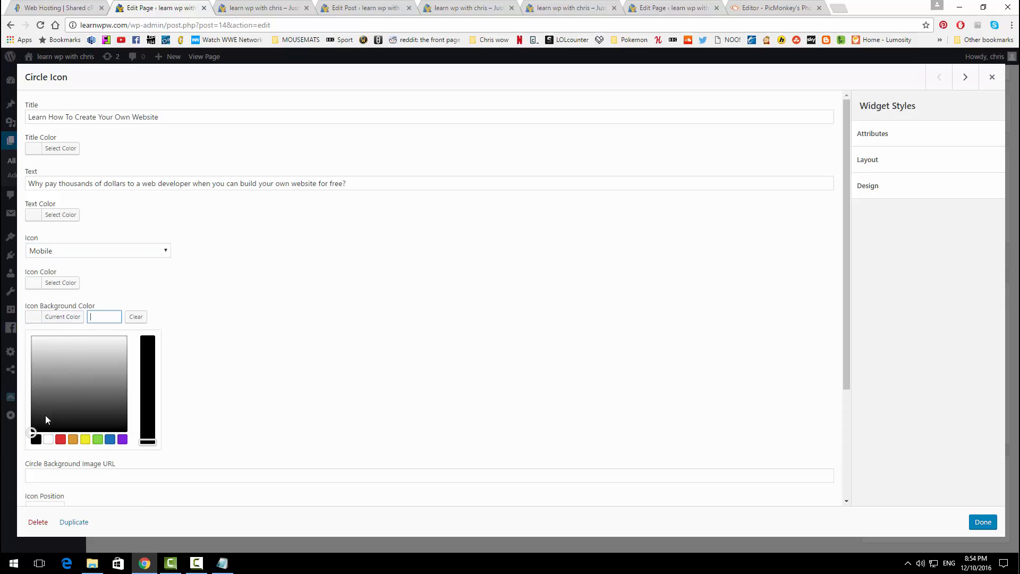
{"action": "left_click", "coordinate": [86, 375]}
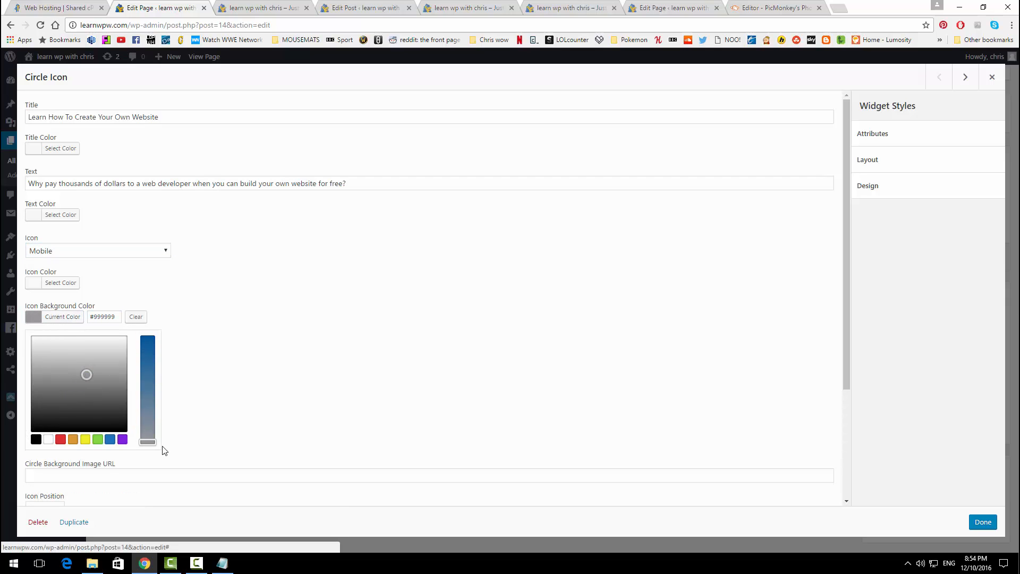
{"action": "left_click_drag", "start_coordinate": [154, 441], "coordinate": [153, 401]}
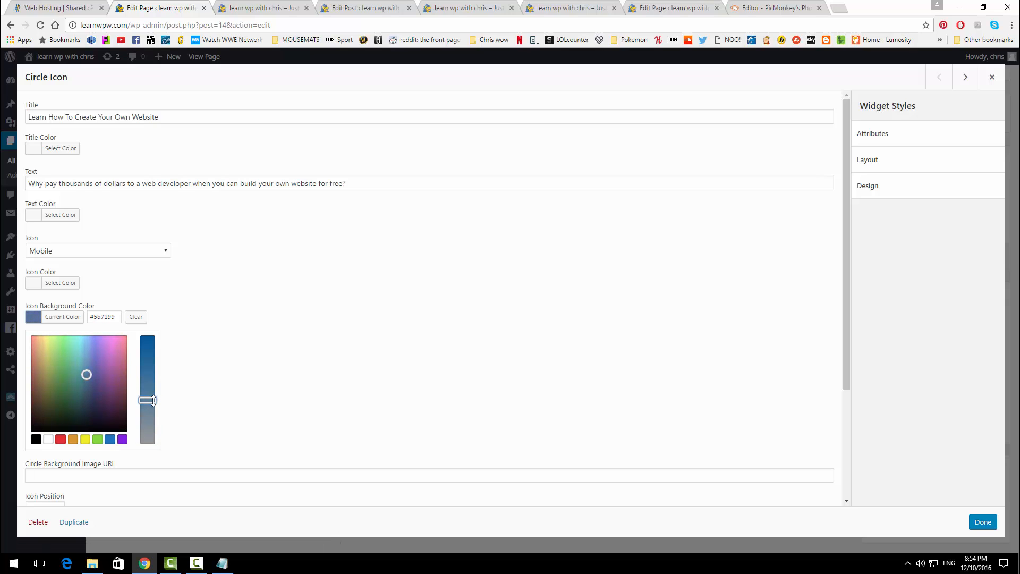
{"action": "left_click_drag", "start_coordinate": [85, 374], "coordinate": [73, 373]}
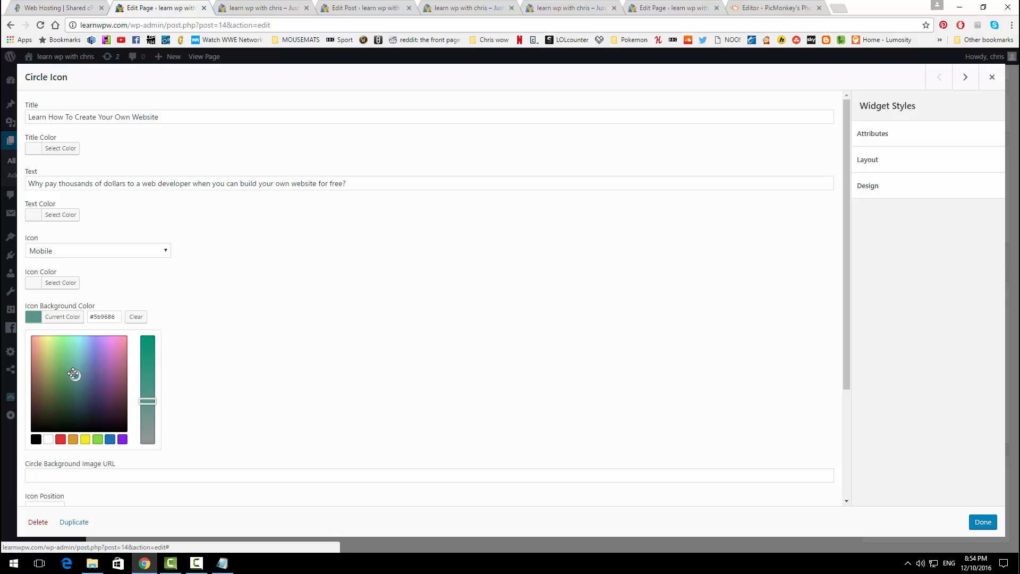
{"action": "left_click", "coordinate": [185, 355]}
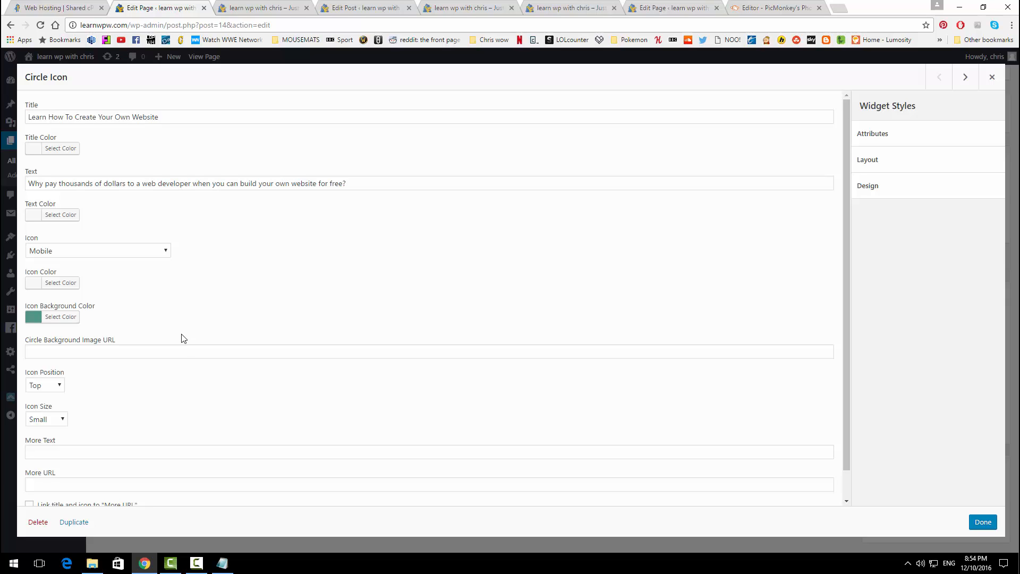
Step: Set Icon Position to Left and open the Icon Size choices for Medium
{"action": "left_click", "coordinate": [54, 386]}
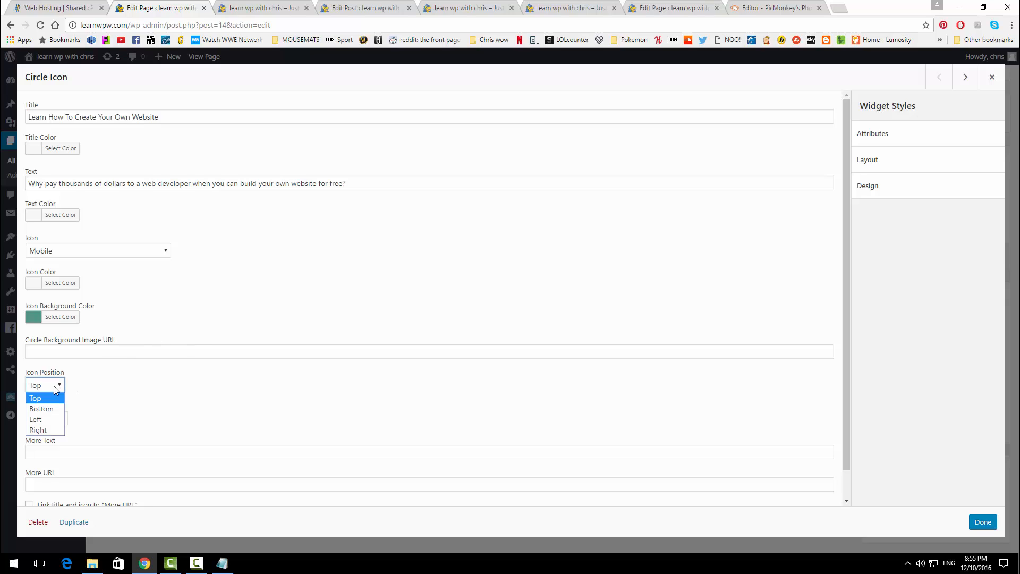
{"action": "left_click", "coordinate": [43, 419]}
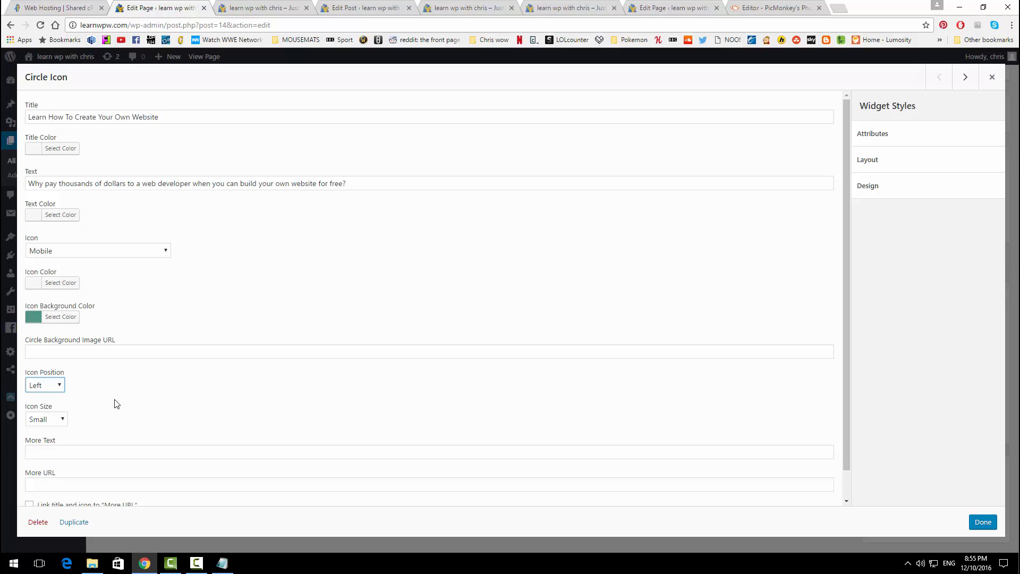
{"action": "left_click", "coordinate": [63, 421]}
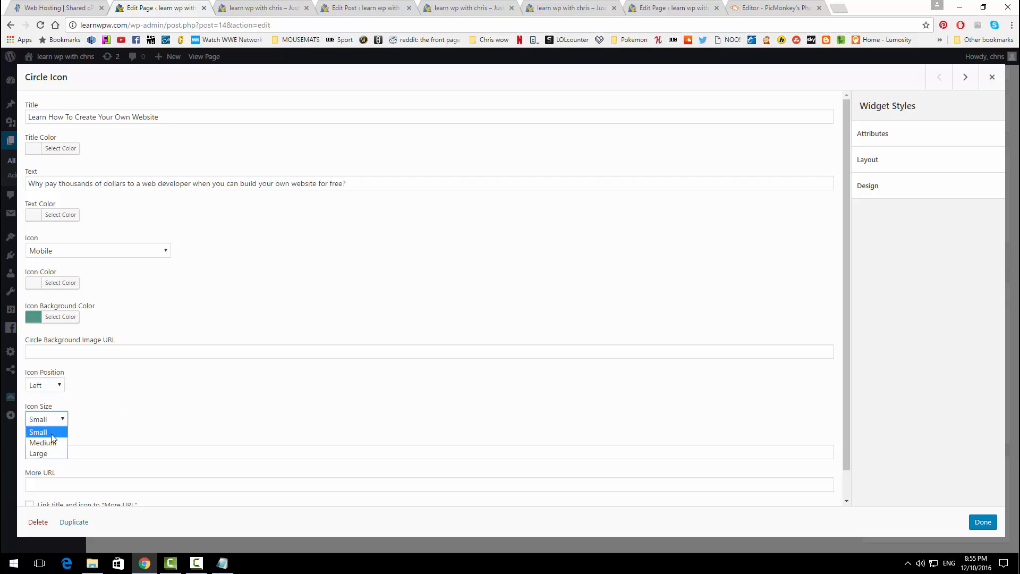
{"action": "scroll", "coordinate": [601, 396], "scroll_direction": "down", "scroll_amount": 1}
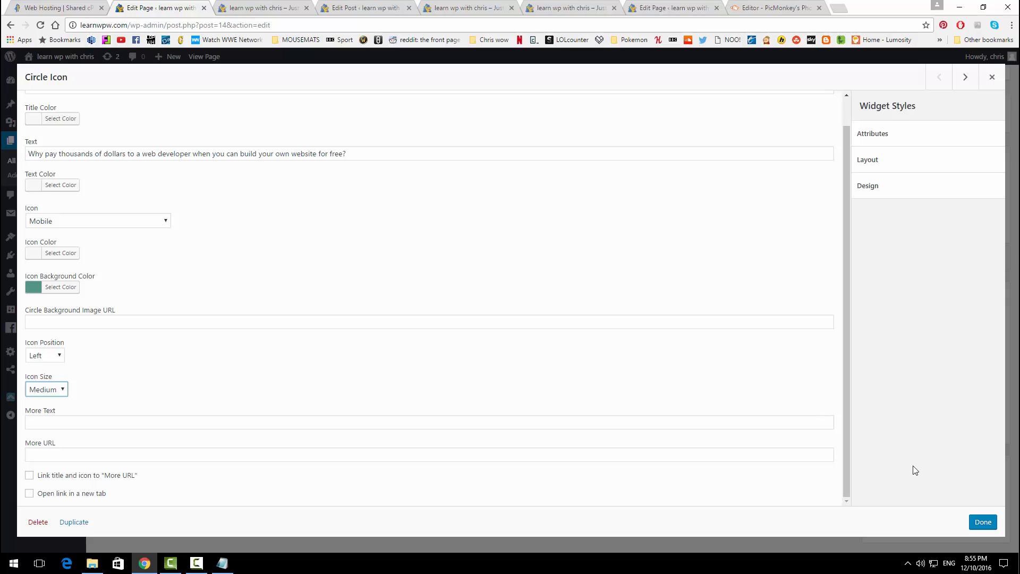
Step: Finish the widget, Update the Services page, preview it live, and return to Edit Page
{"action": "left_click", "coordinate": [980, 522]}
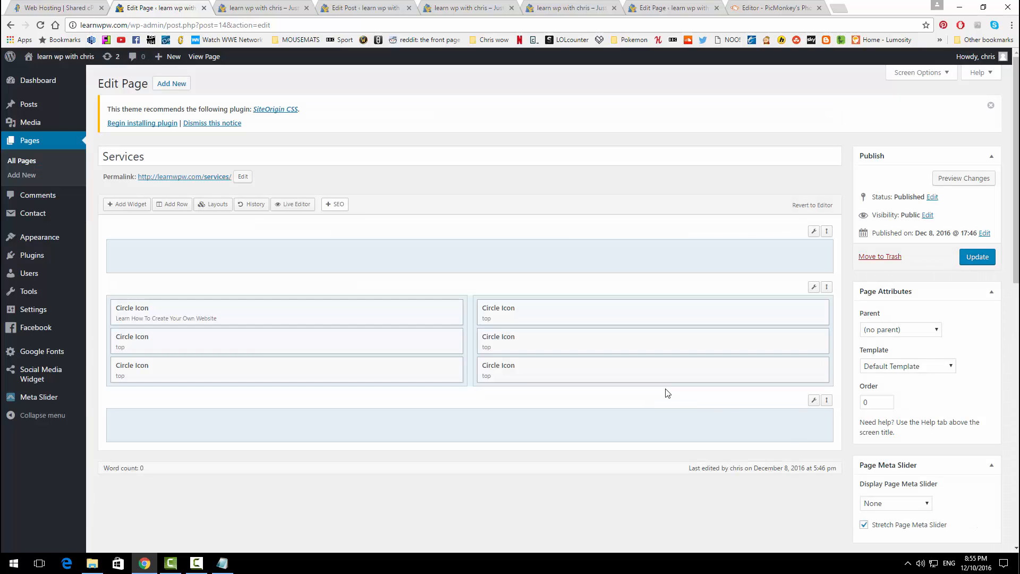
{"action": "left_click", "coordinate": [970, 260]}
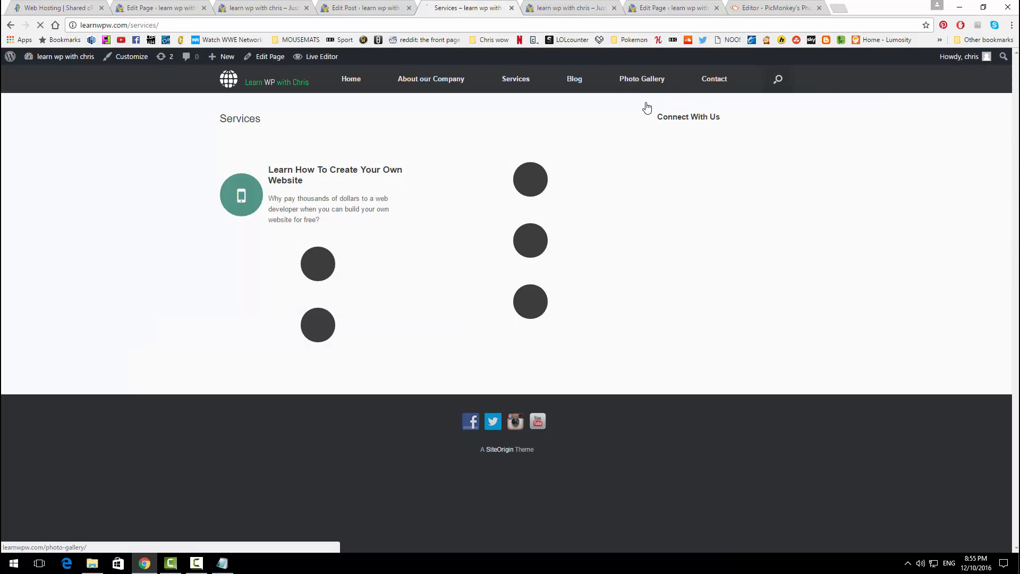
{"action": "left_click", "coordinate": [648, 81]}
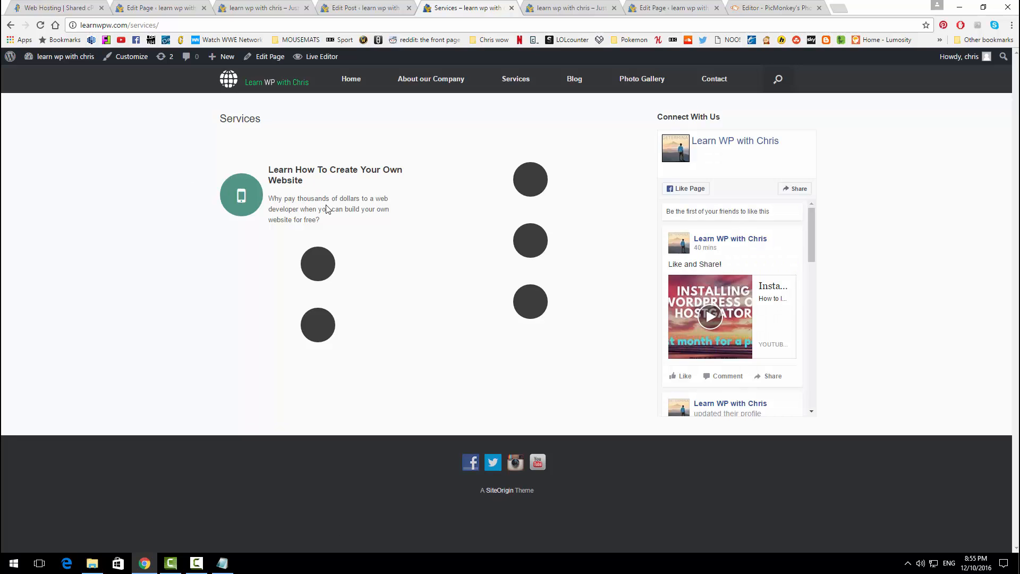
{"action": "left_click", "coordinate": [140, 6]}
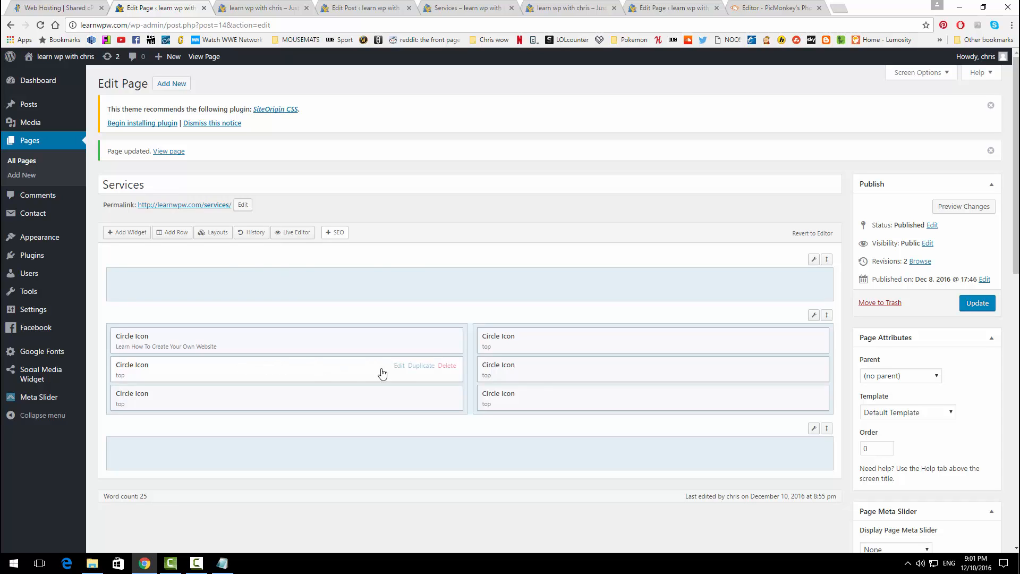
Step: Title the second left Circle Icon 'Wordpress Support' using the notes
{"action": "left_click", "coordinate": [397, 366]}
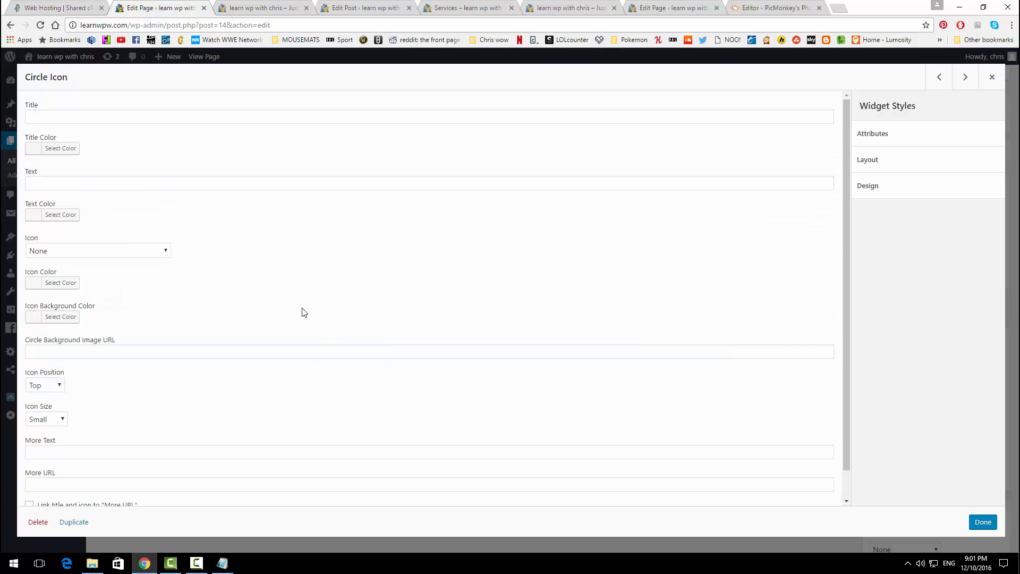
{"action": "left_click", "coordinate": [222, 563]}
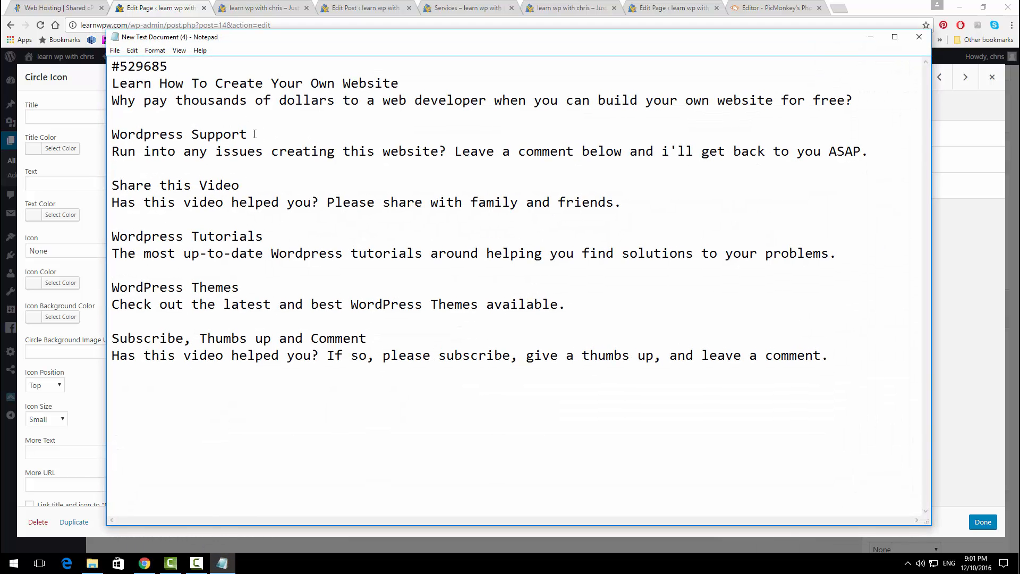
{"action": "left_click_drag", "start_coordinate": [111, 134], "coordinate": [153, 134]}
{"action": "left_click_drag", "start_coordinate": [248, 134], "coordinate": [113, 136]}
{"action": "key", "text": "ctrl+c"}
{"action": "left_click", "coordinate": [45, 200]}
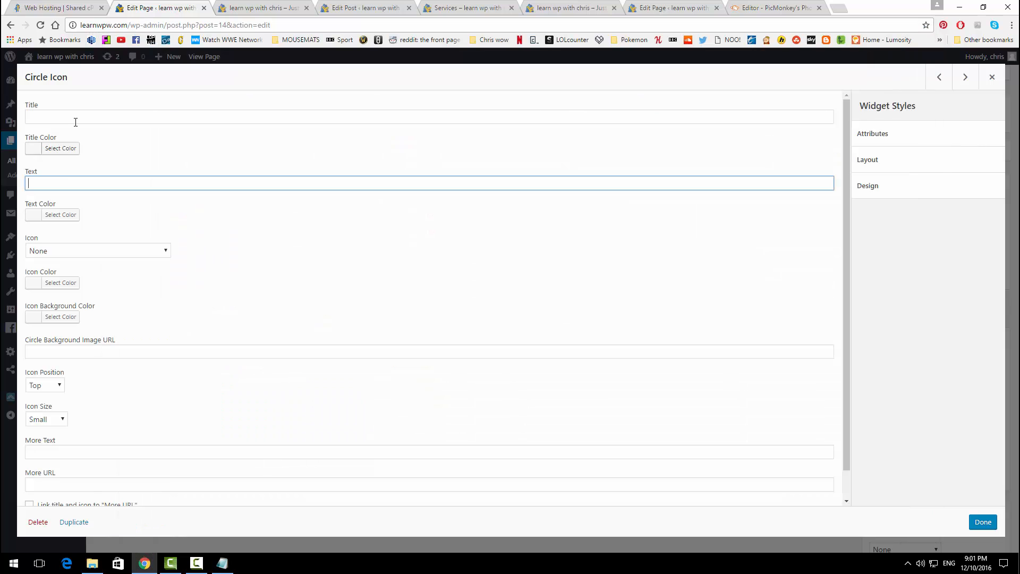
{"action": "left_click", "coordinate": [75, 118]}
{"action": "key", "text": "ctrl+v"}
Step: Paste the 'Run into any issues' description into the widget's Text field
{"action": "key", "text": "alt+Tab"}
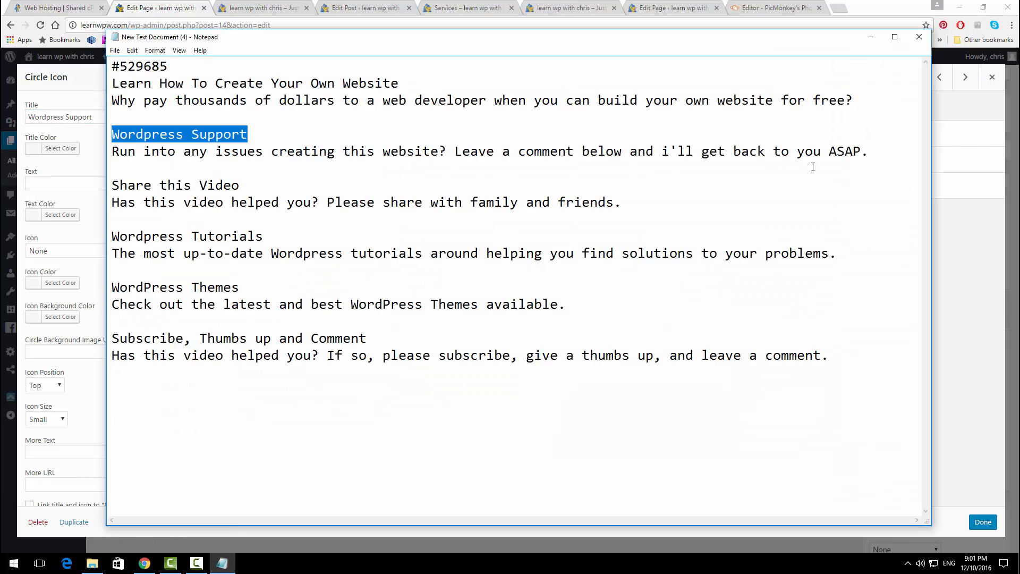
{"action": "left_click_drag", "start_coordinate": [893, 151], "coordinate": [80, 151]}
{"action": "key", "text": "ctrl+c"}
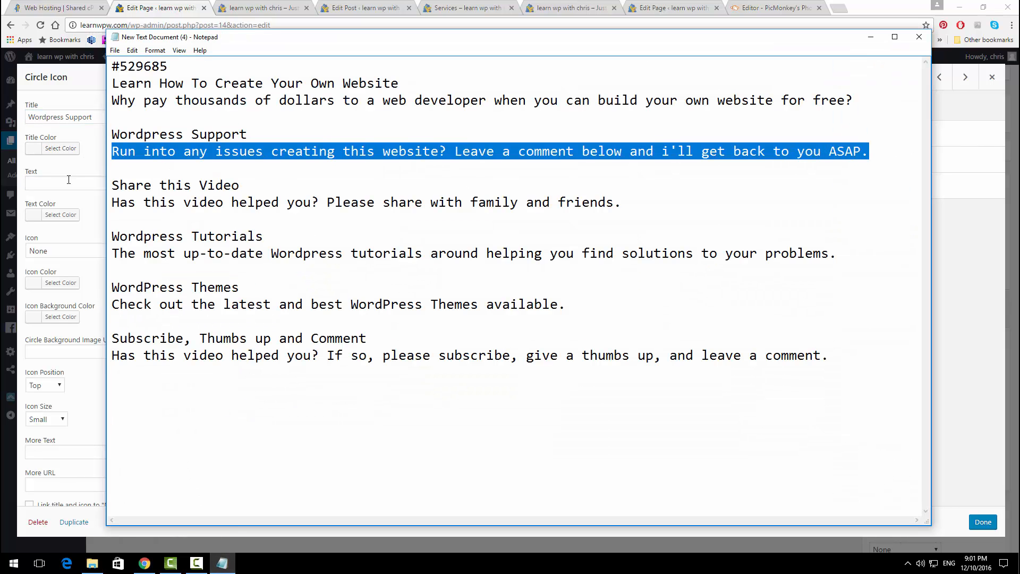
{"action": "left_click", "coordinate": [92, 184]}
{"action": "key", "text": "ctrl+v"}
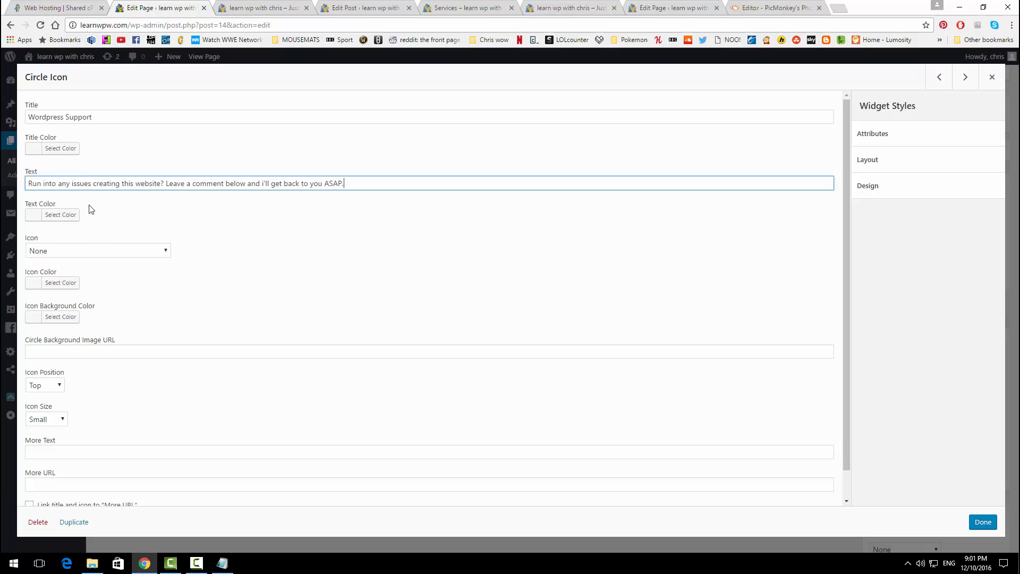
Step: Choose the Search icon, position Left, size Medium, and close the widget
{"action": "left_click", "coordinate": [79, 251]}
{"action": "scroll", "coordinate": [79, 340], "scroll_direction": "down", "scroll_amount": 20}
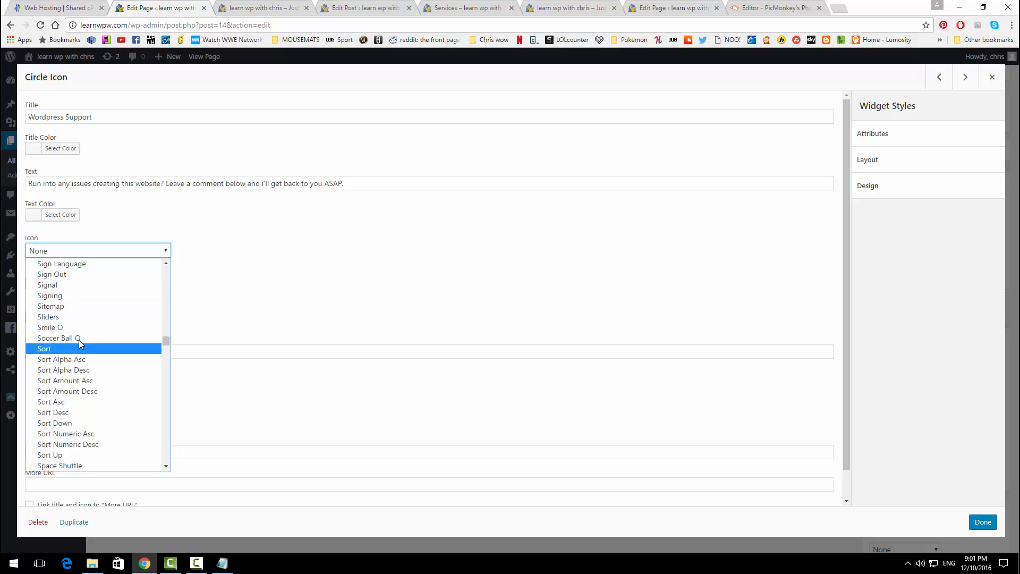
{"action": "scroll", "coordinate": [62, 318], "scroll_direction": "up", "scroll_amount": 4}
{"action": "left_click", "coordinate": [63, 296]}
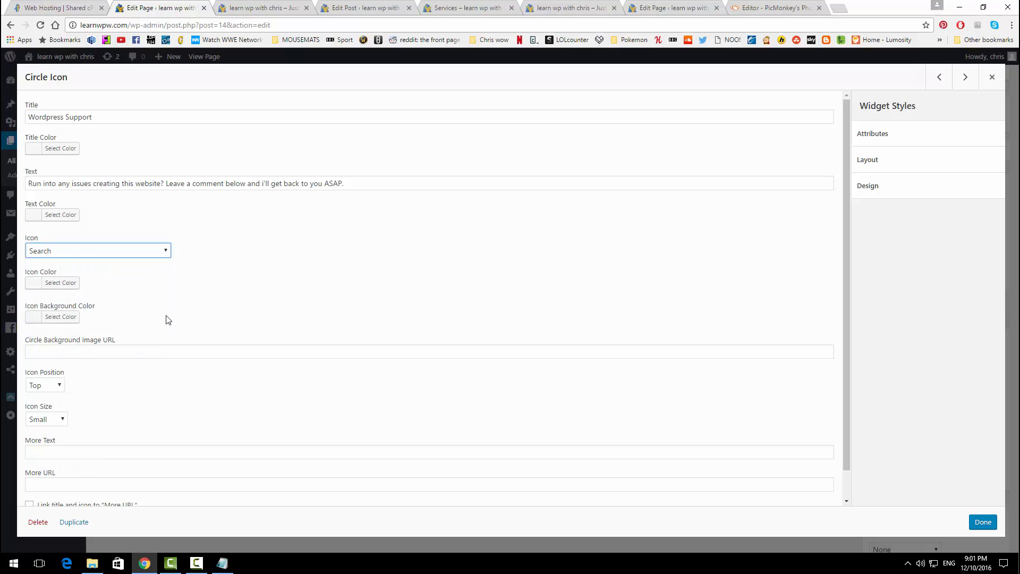
{"action": "scroll", "coordinate": [79, 362], "scroll_direction": "down", "scroll_amount": 1}
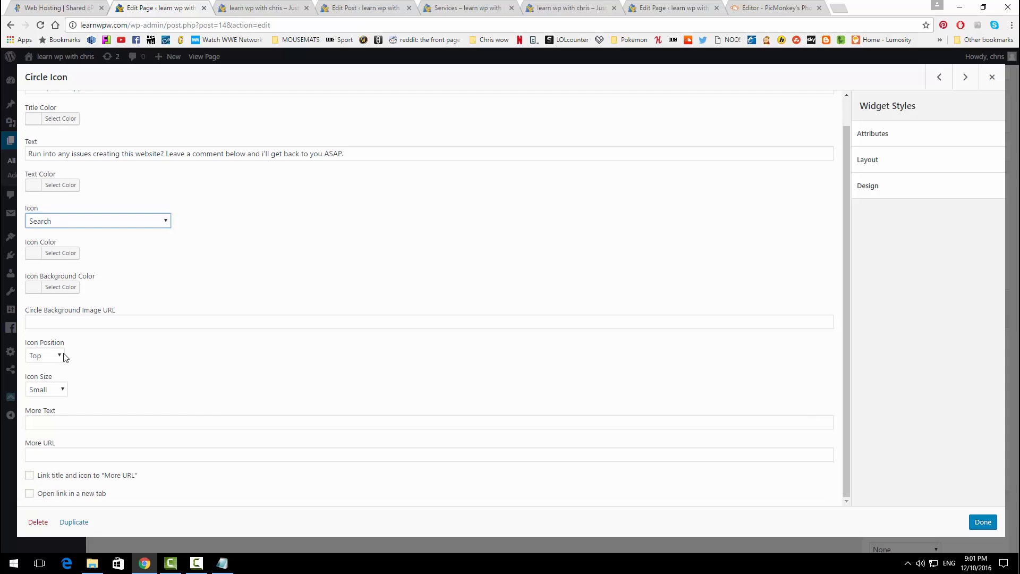
{"action": "left_click", "coordinate": [60, 355]}
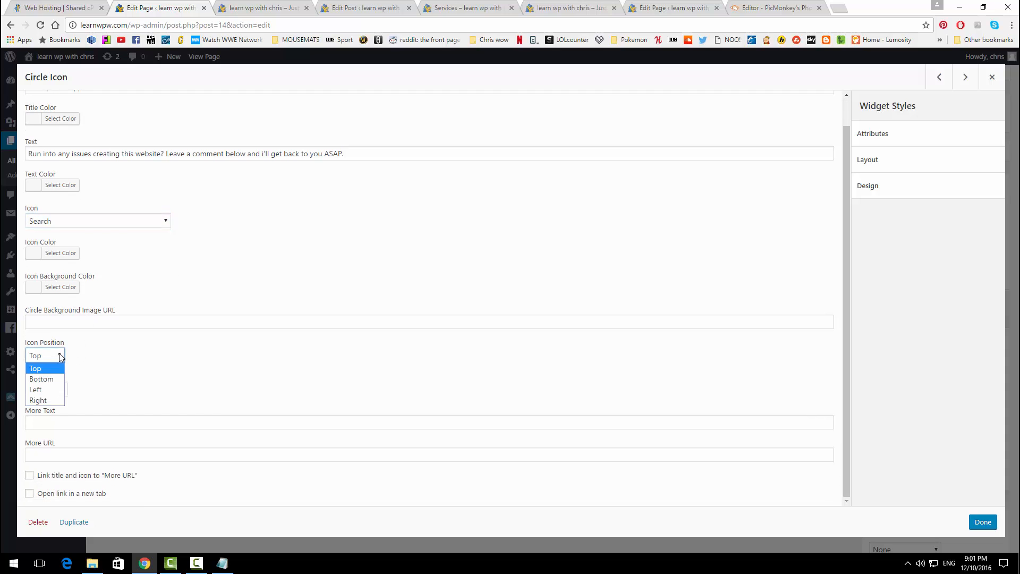
{"action": "left_click", "coordinate": [60, 391]}
{"action": "left_click", "coordinate": [43, 412]}
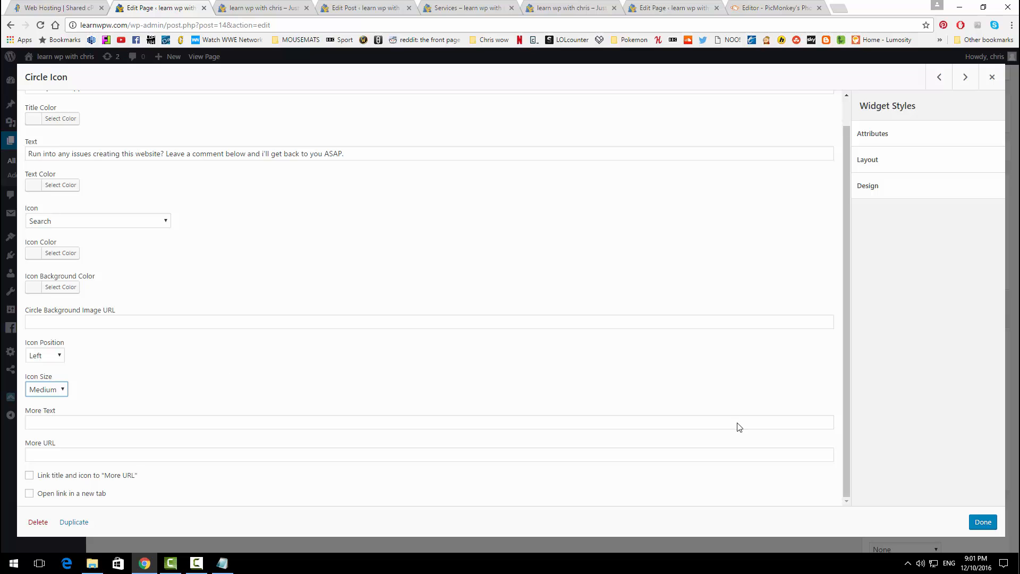
{"action": "left_click", "coordinate": [980, 521]}
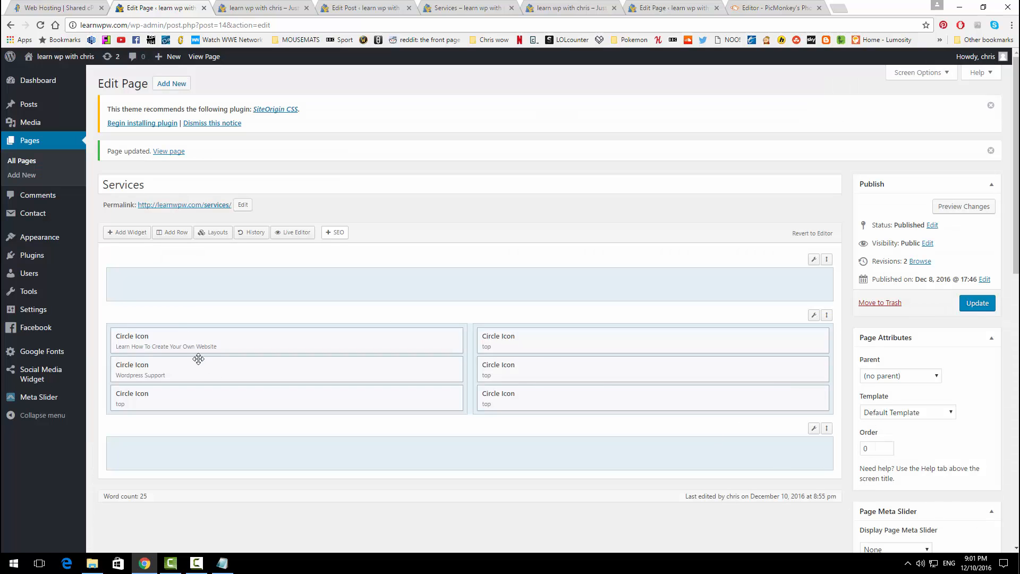
Step: Title the third left Circle Icon 'Share this Video' from the notes
{"action": "left_click", "coordinate": [400, 404]}
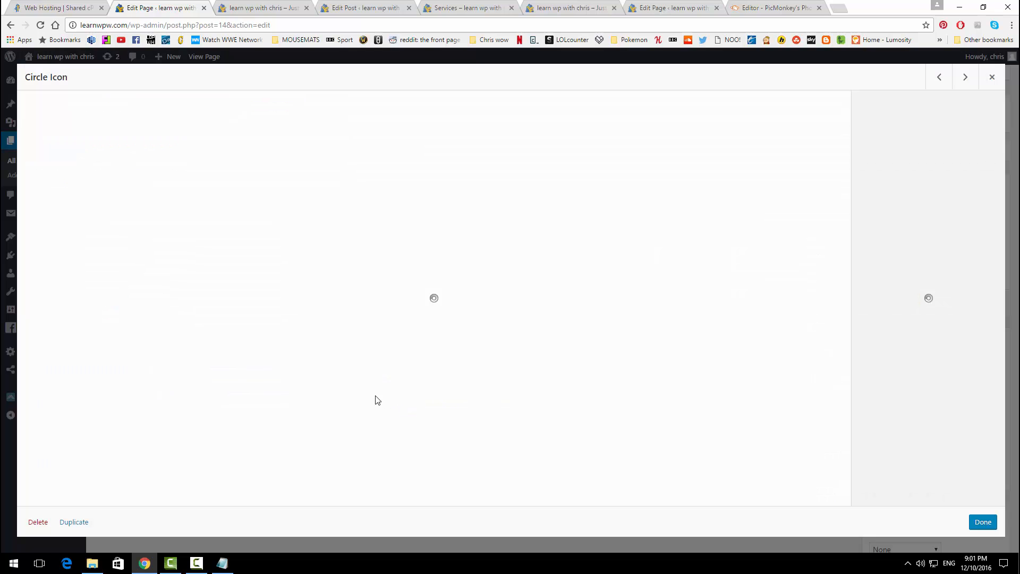
{"action": "left_click", "coordinate": [223, 564]}
{"action": "left_click_drag", "start_coordinate": [240, 186], "coordinate": [105, 175]}
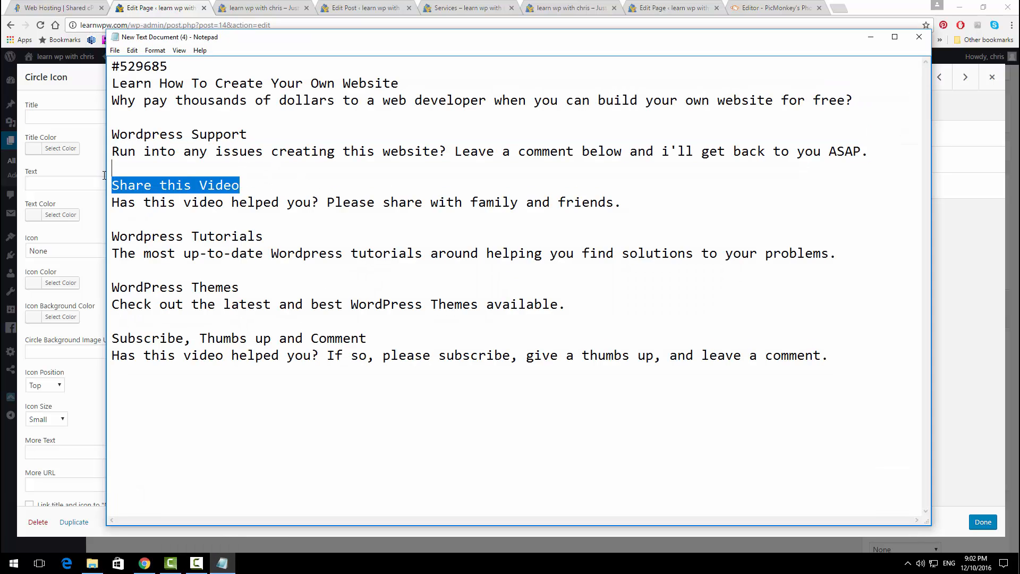
{"action": "key", "text": "ctrl+c"}
{"action": "left_click", "coordinate": [75, 118]}
{"action": "key", "text": "ctrl+v"}
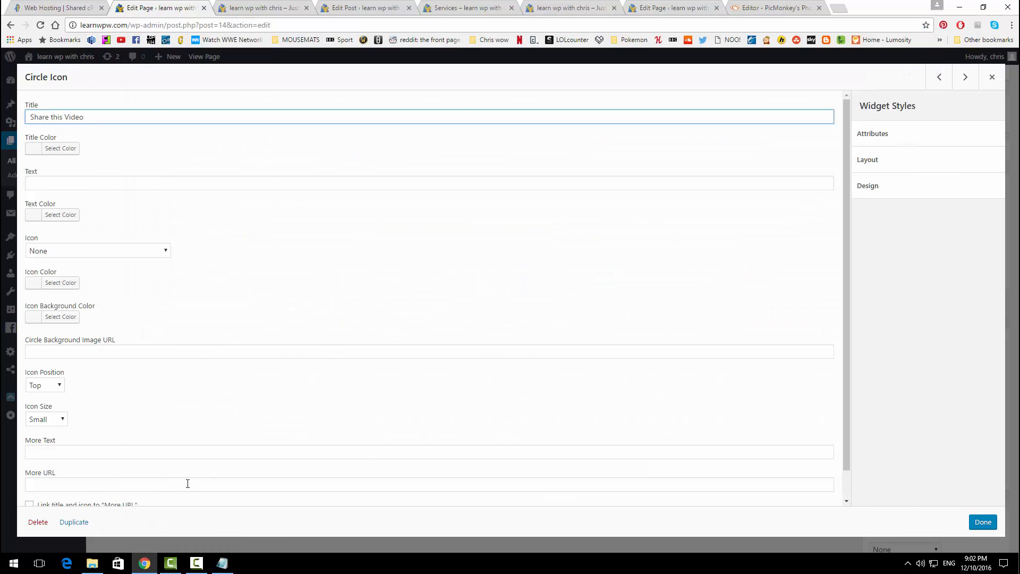
Step: Paste the sharing description line into the widget's Text field
{"action": "left_click", "coordinate": [222, 563]}
{"action": "left_click_drag", "start_coordinate": [622, 206], "coordinate": [113, 204]}
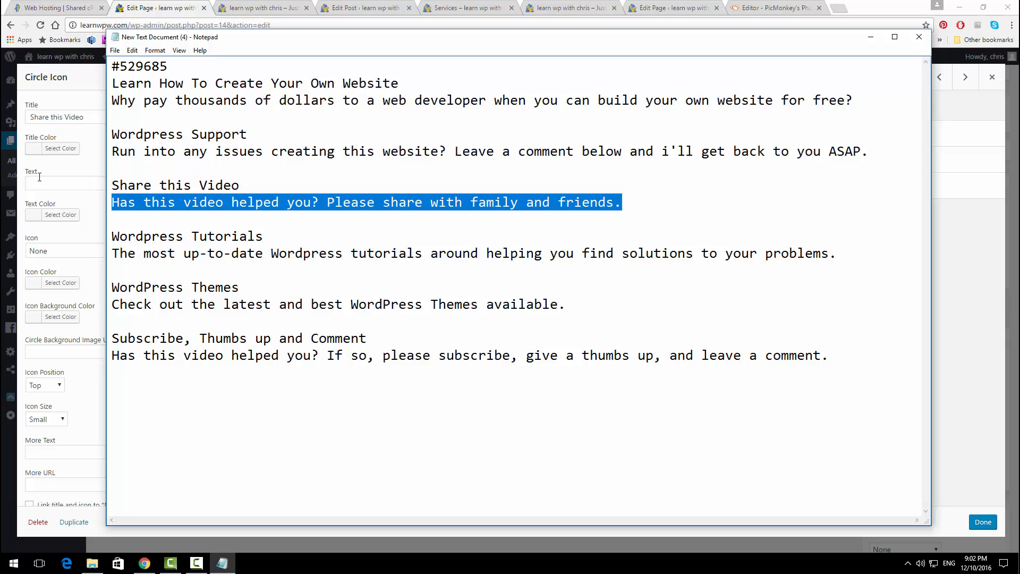
{"action": "key", "text": "ctrl+c"}
{"action": "left_click", "coordinate": [57, 179]}
{"action": "key", "text": "ctrl+v"}
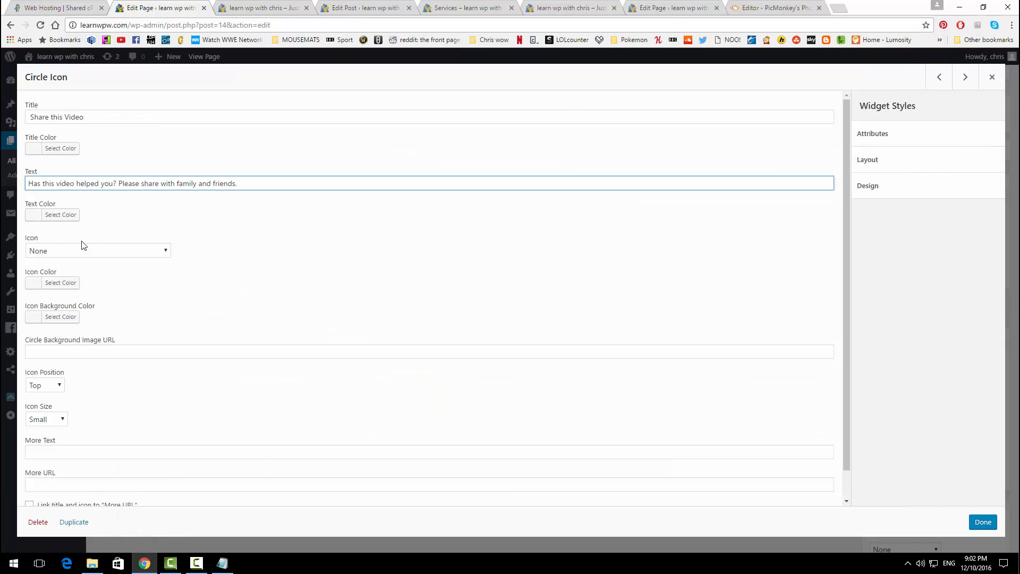
Step: Choose the Female icon for the widget
{"action": "left_click", "coordinate": [77, 250]}
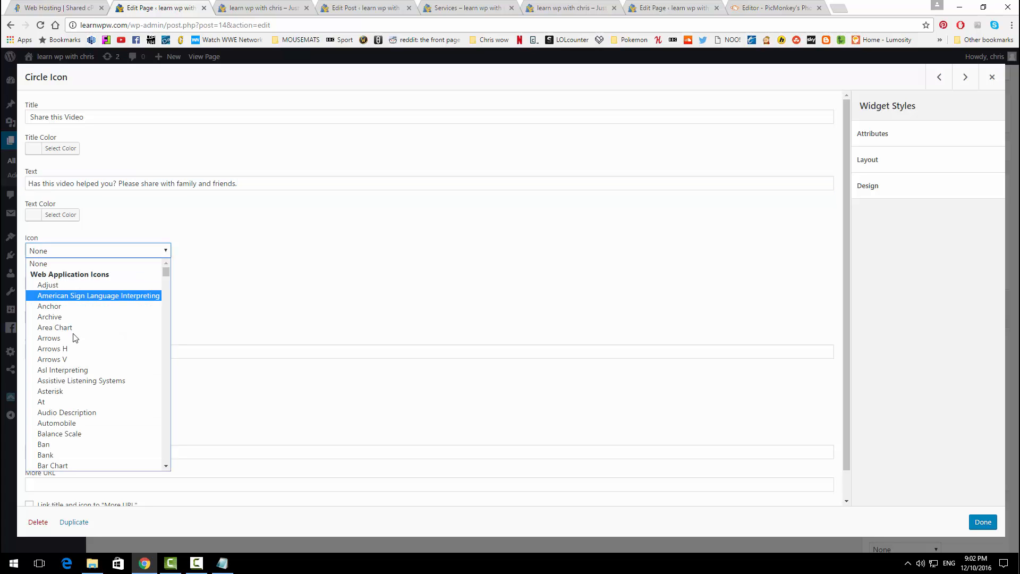
{"action": "scroll", "coordinate": [75, 345], "scroll_direction": "down", "scroll_amount": 15}
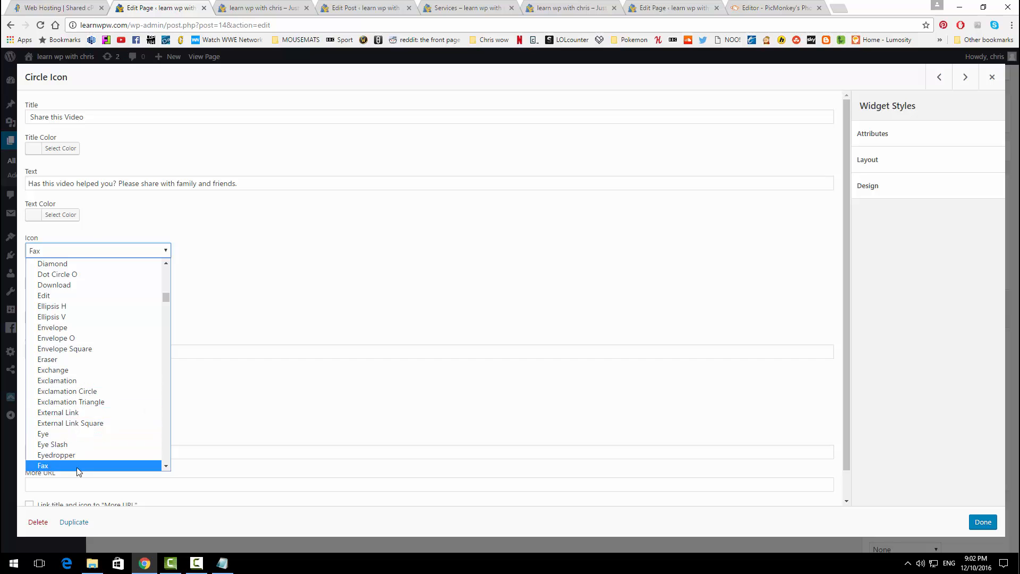
{"action": "scroll", "coordinate": [70, 435], "scroll_direction": "down", "scroll_amount": 3}
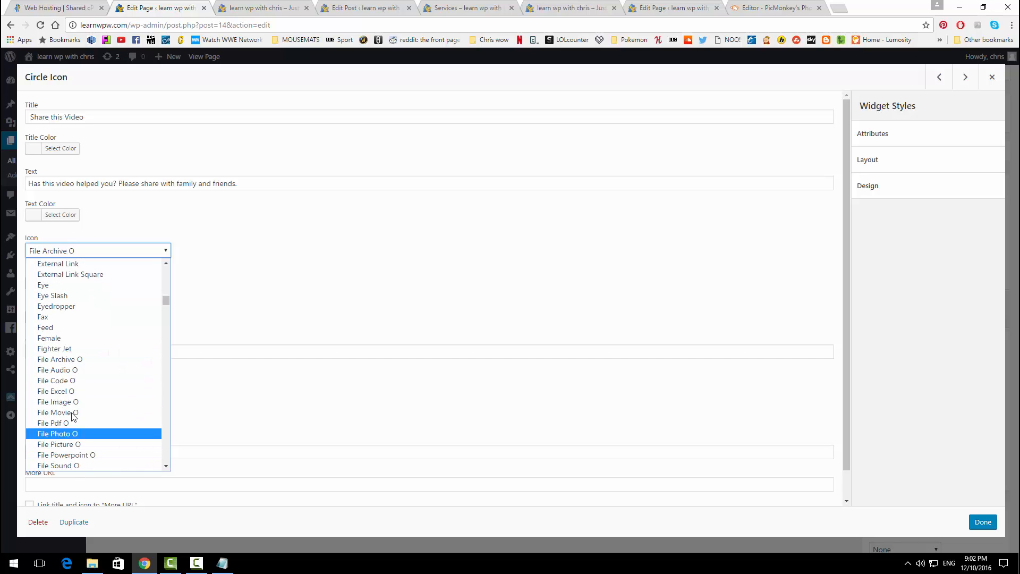
{"action": "left_click", "coordinate": [65, 338]}
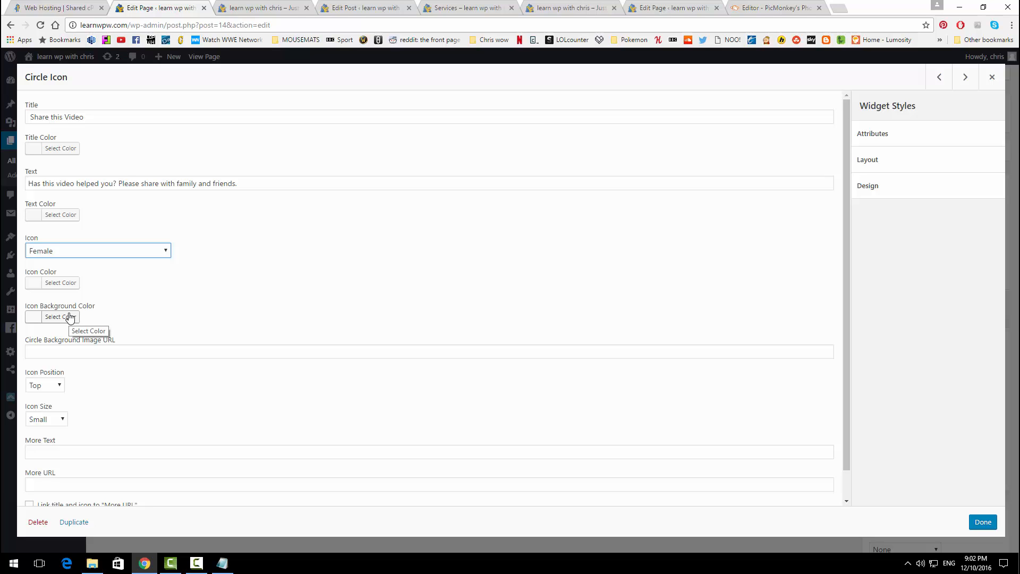
Step: Set the icon background colour to #529685 and close the widget
{"action": "left_click", "coordinate": [69, 318]}
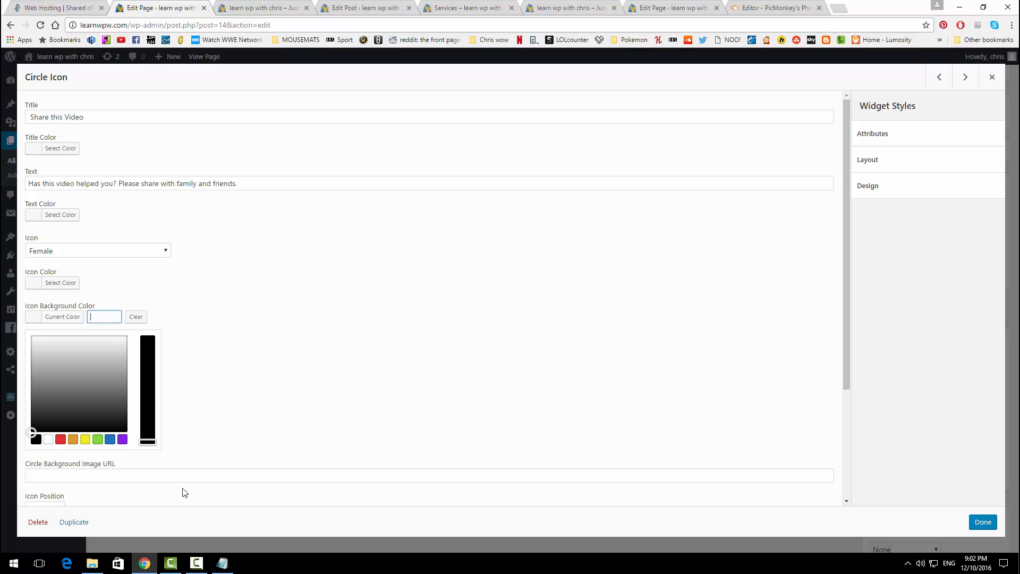
{"action": "left_click", "coordinate": [221, 565]}
{"action": "left_click_drag", "start_coordinate": [169, 67], "coordinate": [112, 67]}
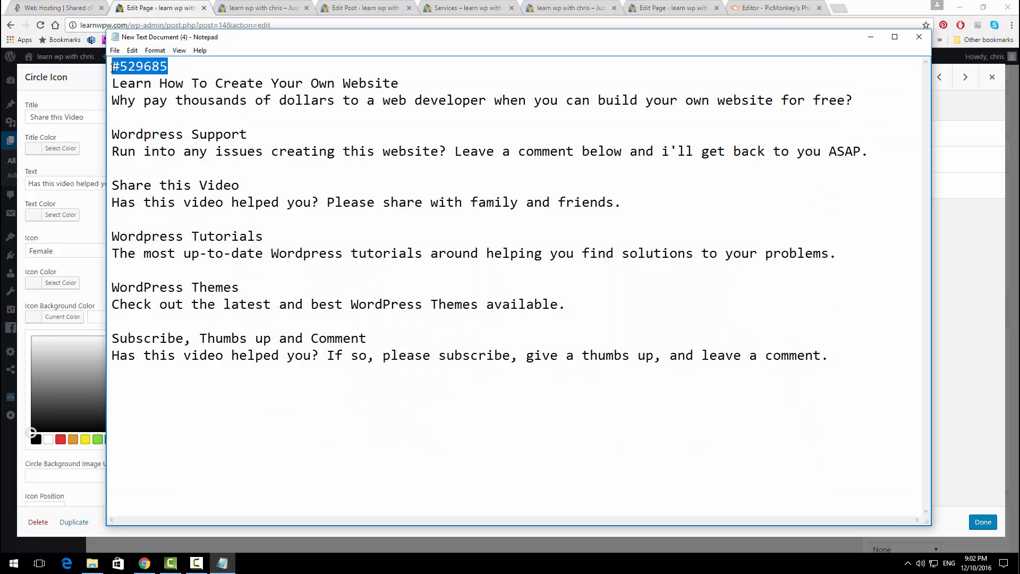
{"action": "key", "text": "ctrl+c"}
{"action": "left_click", "coordinate": [91, 317]}
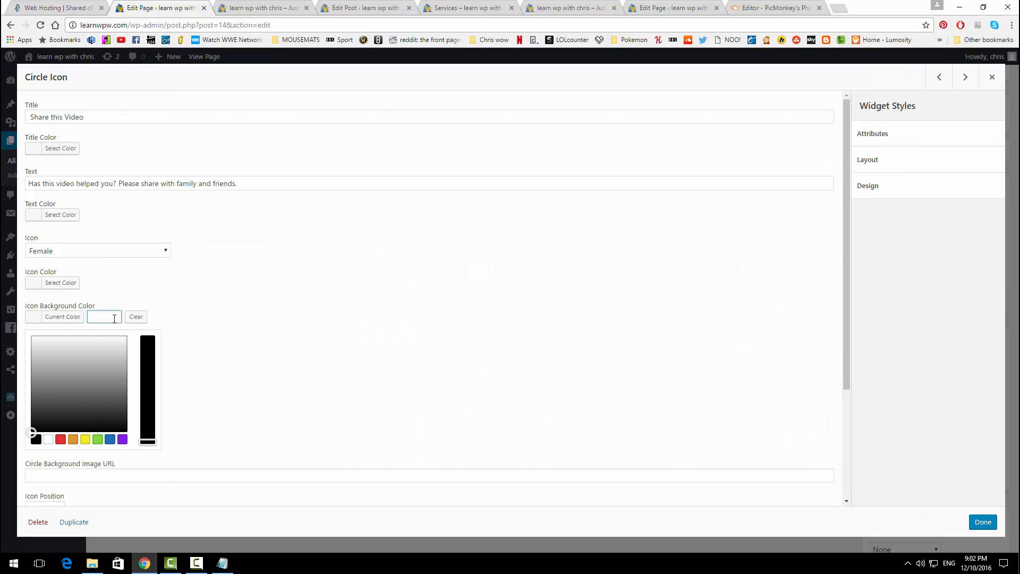
{"action": "key", "text": "ctrl+v"}
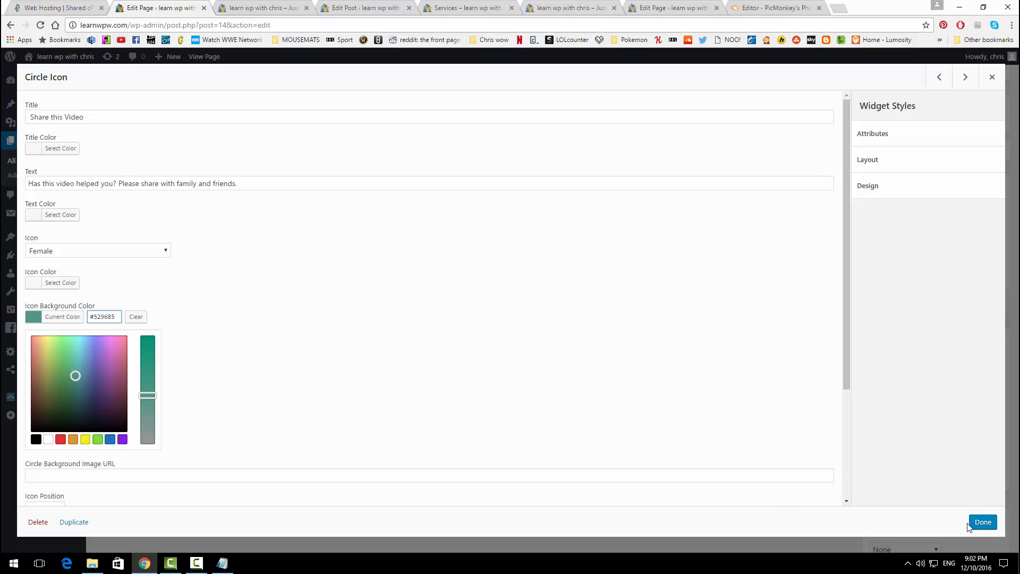
{"action": "left_click", "coordinate": [983, 523]}
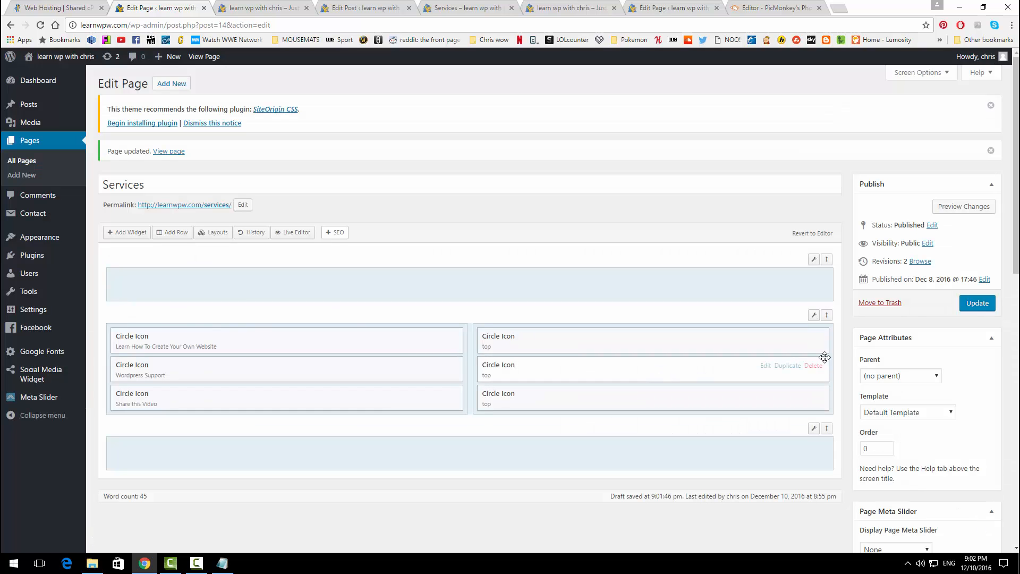
Step: Fill the first right-column circle icon with the 'Wordpress Tutorials' title and its description from the notes
{"action": "left_click", "coordinate": [766, 337]}
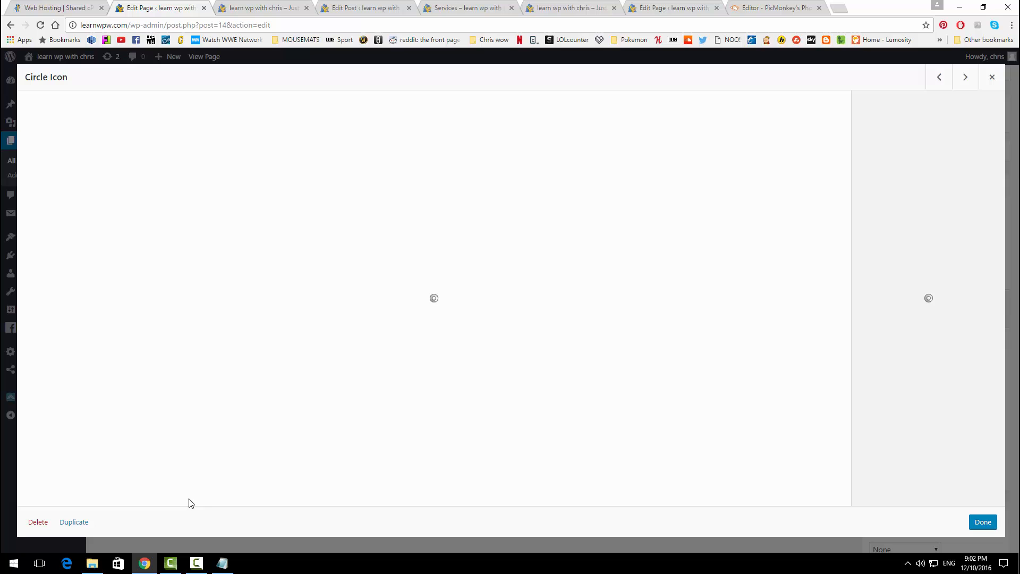
{"action": "left_click", "coordinate": [222, 563]}
{"action": "left_click_drag", "start_coordinate": [264, 237], "coordinate": [100, 243]}
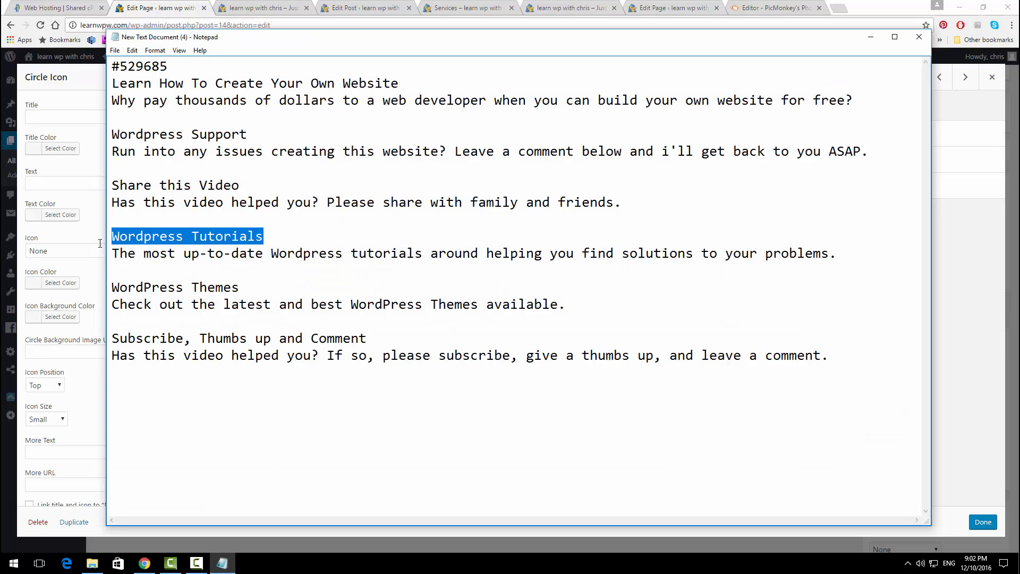
{"action": "key", "text": "ctrl+c"}
{"action": "left_click", "coordinate": [56, 121]}
{"action": "key", "text": "ctrl+v"}
{"action": "left_click", "coordinate": [222, 563]}
{"action": "left_click_drag", "start_coordinate": [113, 254], "coordinate": [834, 271]}
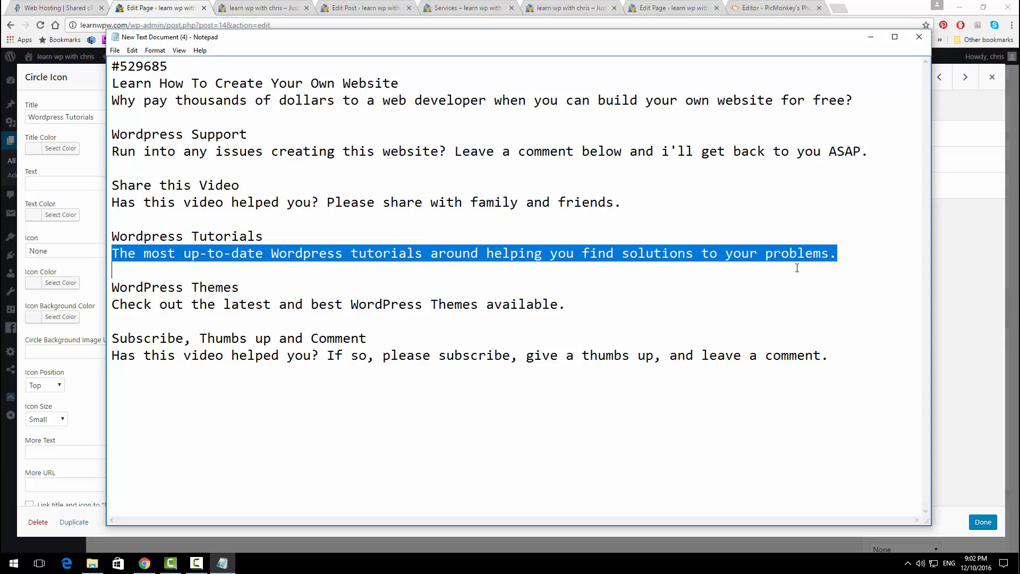
{"action": "key", "text": "ctrl+c"}
{"action": "left_click", "coordinate": [63, 183]}
{"action": "key", "text": "ctrl+v"}
Step: Give it the Gears icon, positioned left at medium size, and finish the widget
{"action": "left_click", "coordinate": [91, 251]}
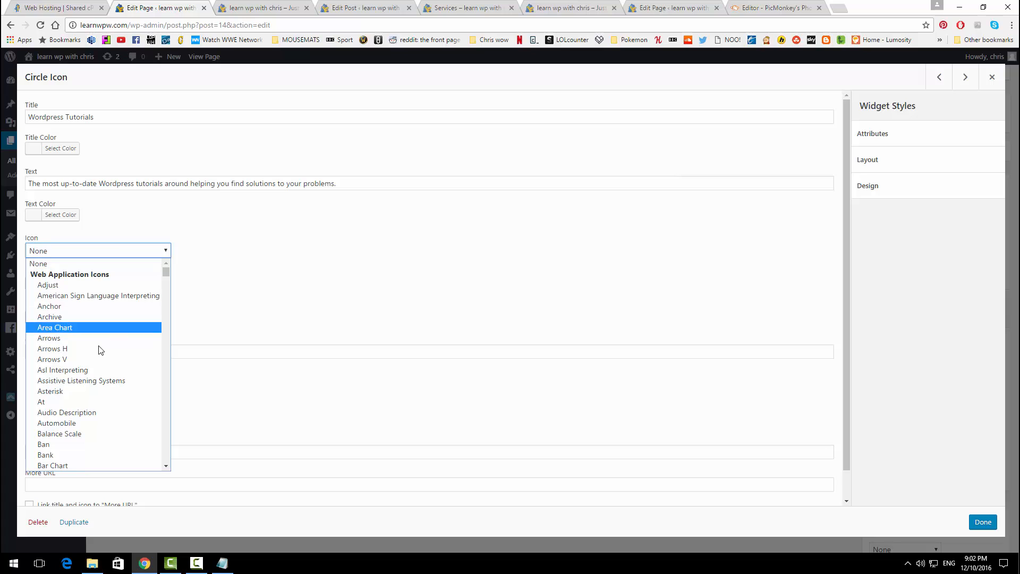
{"action": "scroll", "coordinate": [98, 349], "scroll_direction": "down", "scroll_amount": 20}
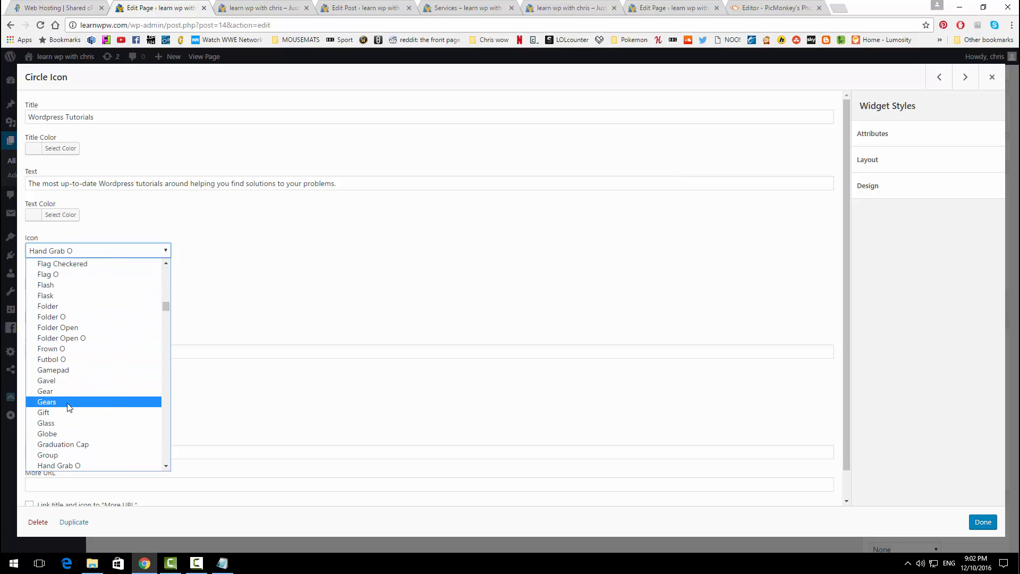
{"action": "left_click", "coordinate": [70, 407]}
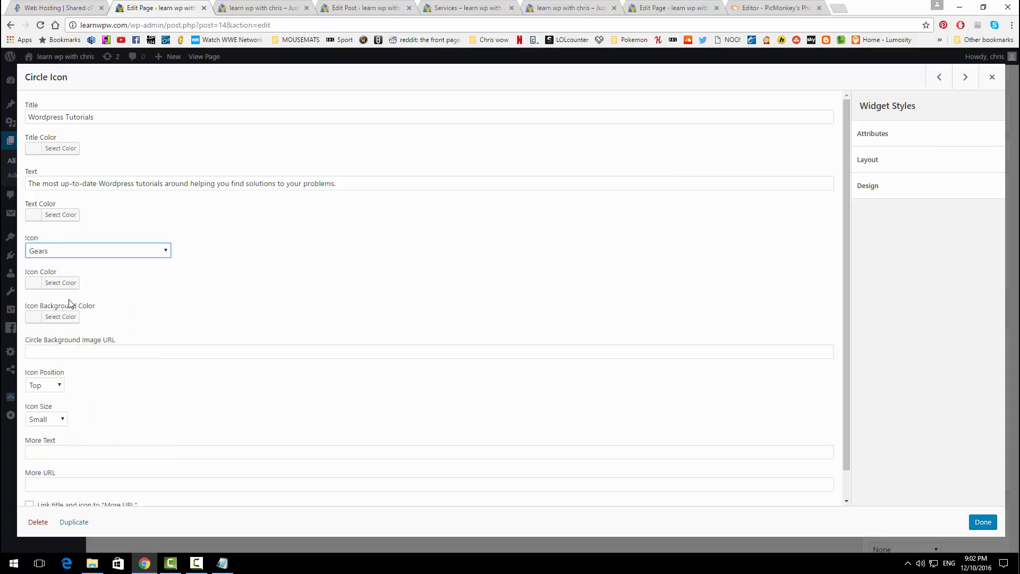
{"action": "left_click", "coordinate": [59, 386]}
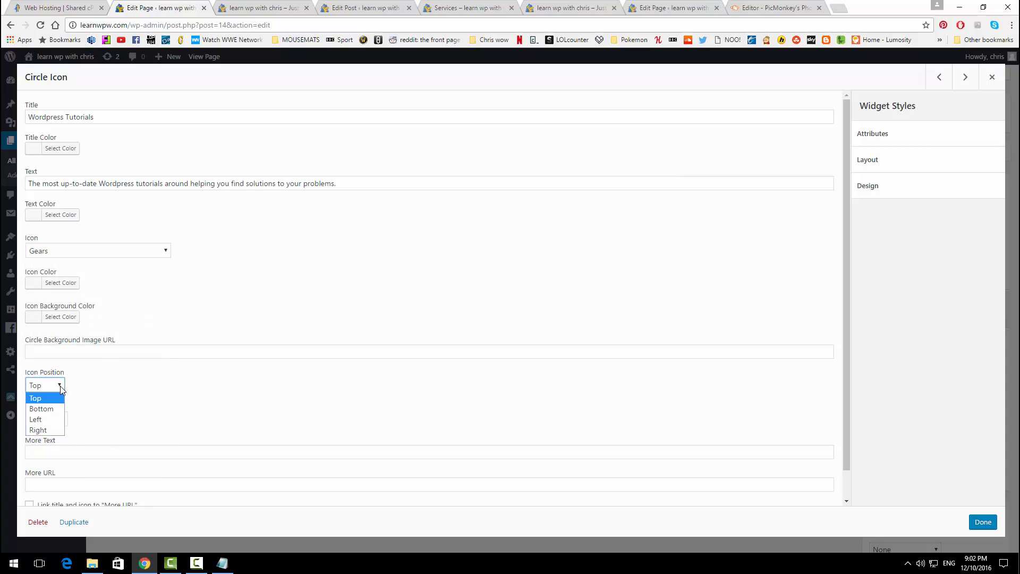
{"action": "left_click", "coordinate": [51, 420]}
{"action": "left_click", "coordinate": [51, 419]}
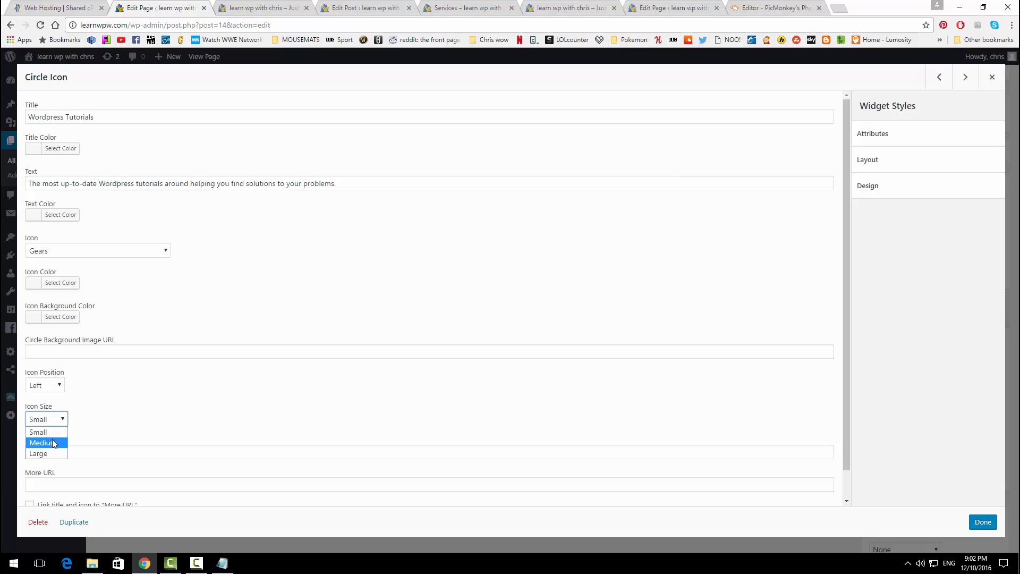
{"action": "left_click", "coordinate": [982, 522]}
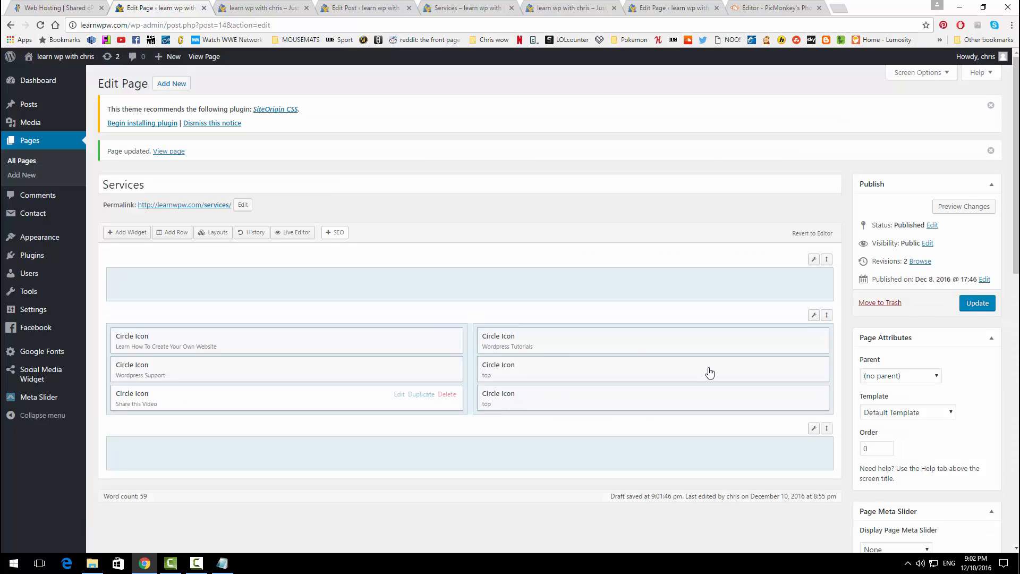
Step: Title the next circle icon 'WordPress Themes' and paste its themes description from the notes
{"action": "left_click", "coordinate": [766, 366]}
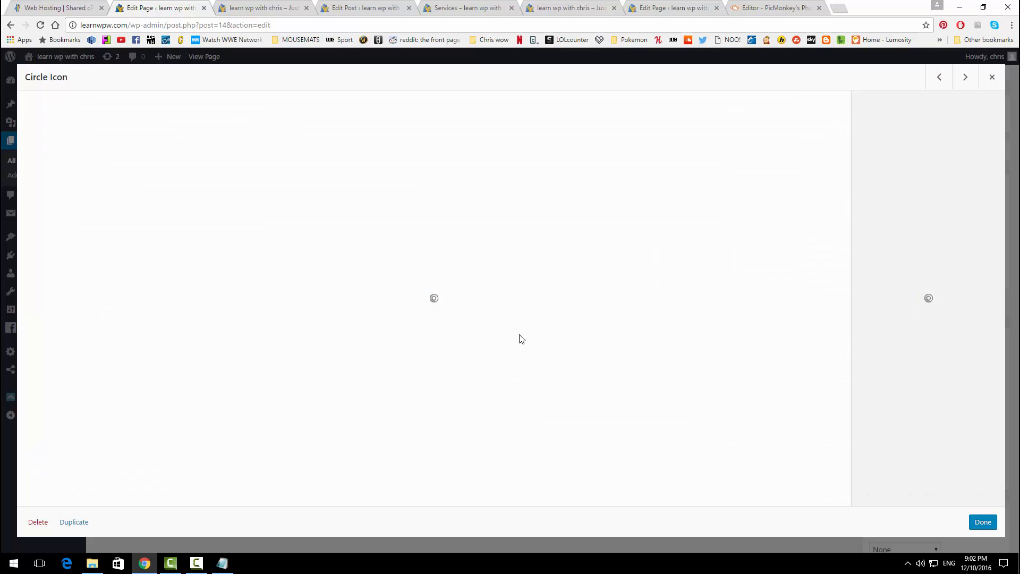
{"action": "left_click", "coordinate": [222, 564]}
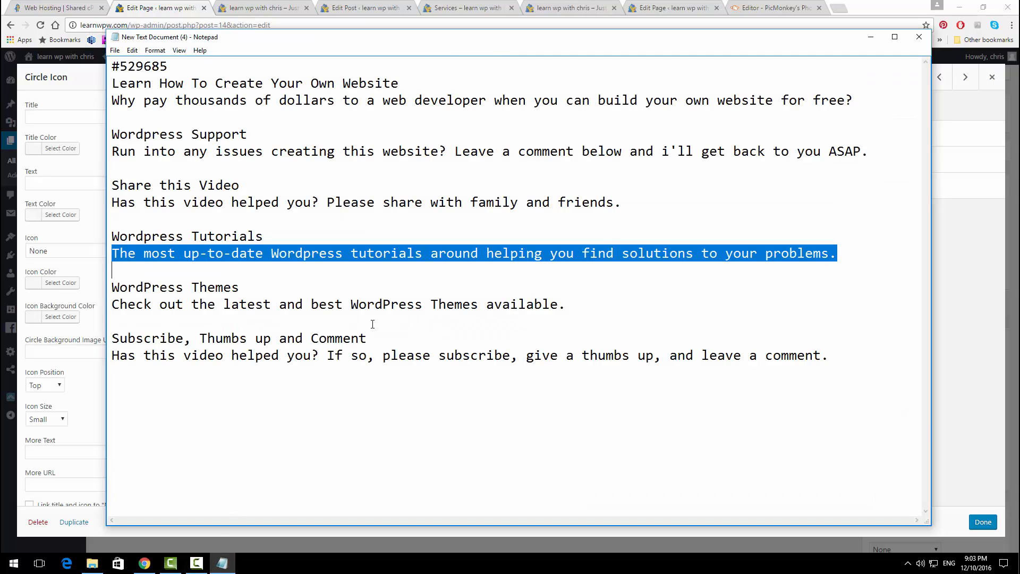
{"action": "left_click_drag", "start_coordinate": [321, 285], "coordinate": [111, 289]}
{"action": "key", "text": "ctrl+c"}
{"action": "left_click", "coordinate": [66, 117]}
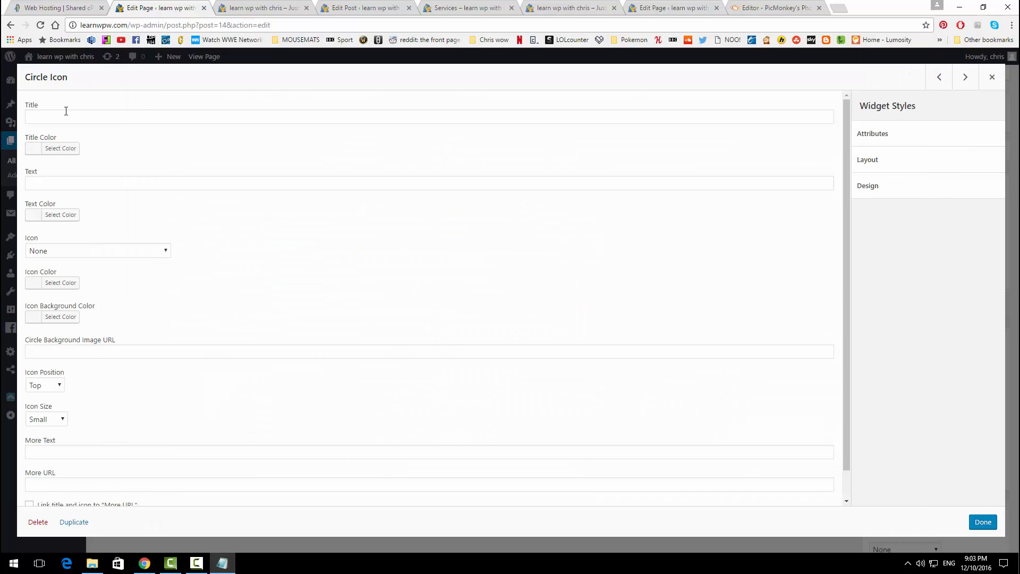
{"action": "key", "text": "ctrl+v"}
{"action": "left_click", "coordinate": [226, 564]}
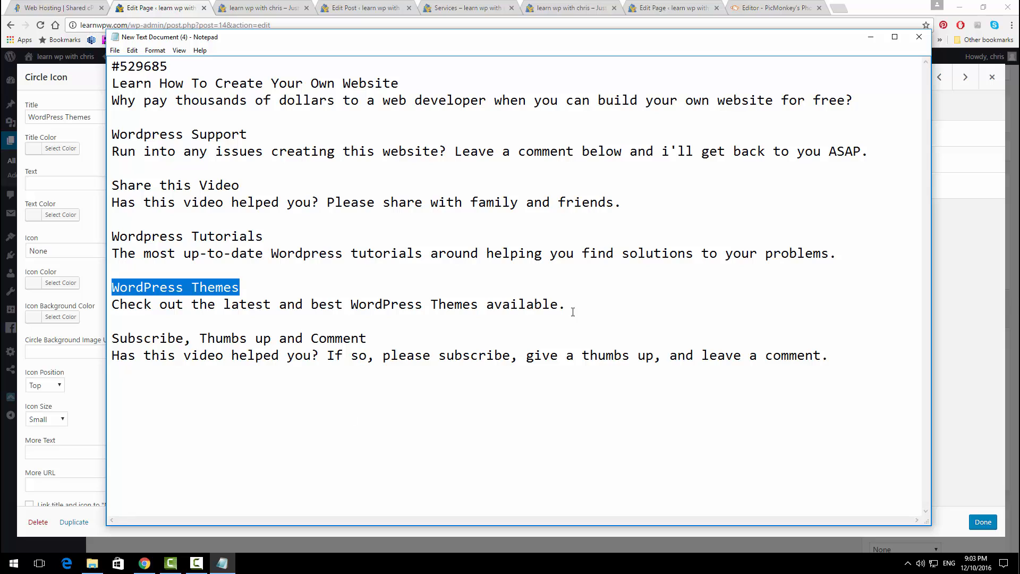
{"action": "left_click_drag", "start_coordinate": [573, 312], "coordinate": [108, 308]}
{"action": "key", "text": "ctrl+c"}
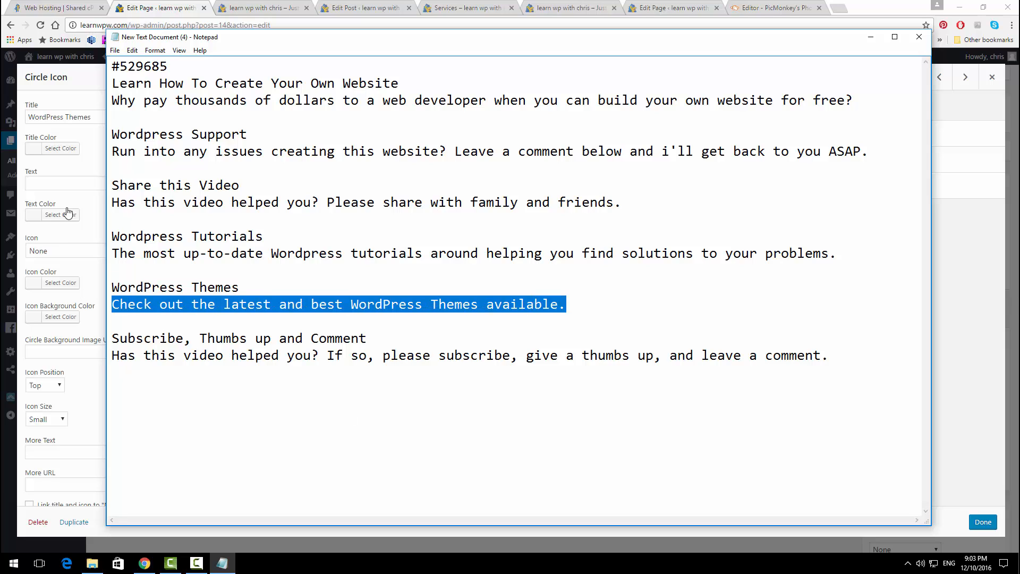
{"action": "left_click", "coordinate": [72, 183]}
{"action": "key", "text": "ctrl+v"}
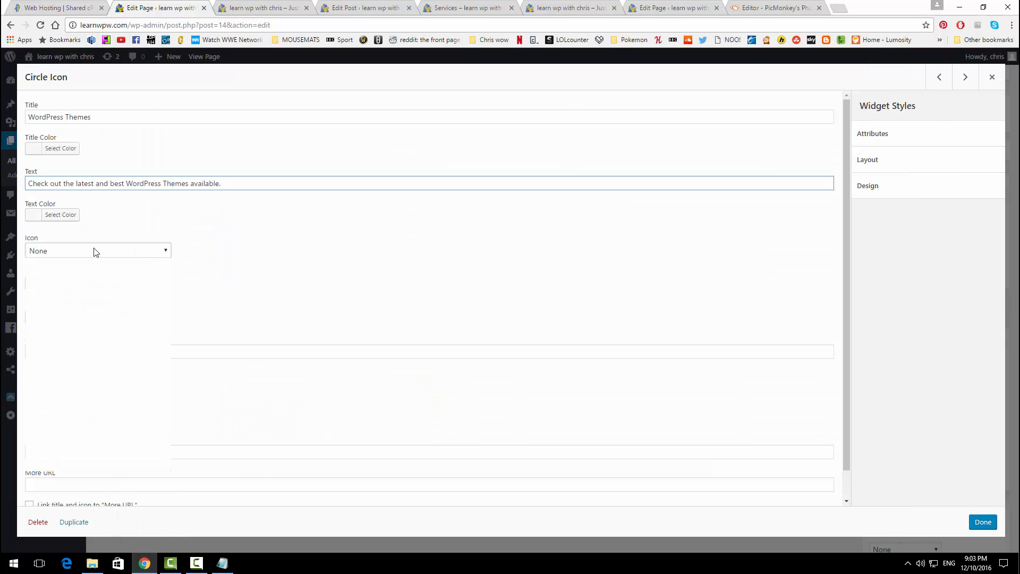
Step: Give it a Plus icon placed left at medium size, and finish the widget
{"action": "left_click", "coordinate": [95, 251]}
{"action": "key", "text": "p"}
{"action": "scroll", "coordinate": [75, 474], "scroll_direction": "down", "scroll_amount": 3}
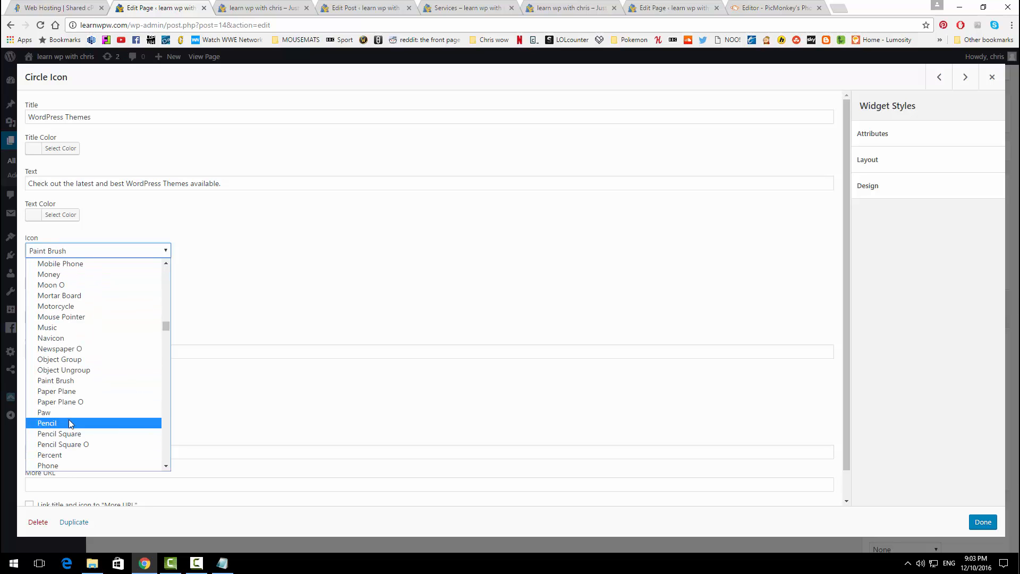
{"action": "scroll", "coordinate": [71, 439], "scroll_direction": "down", "scroll_amount": 5}
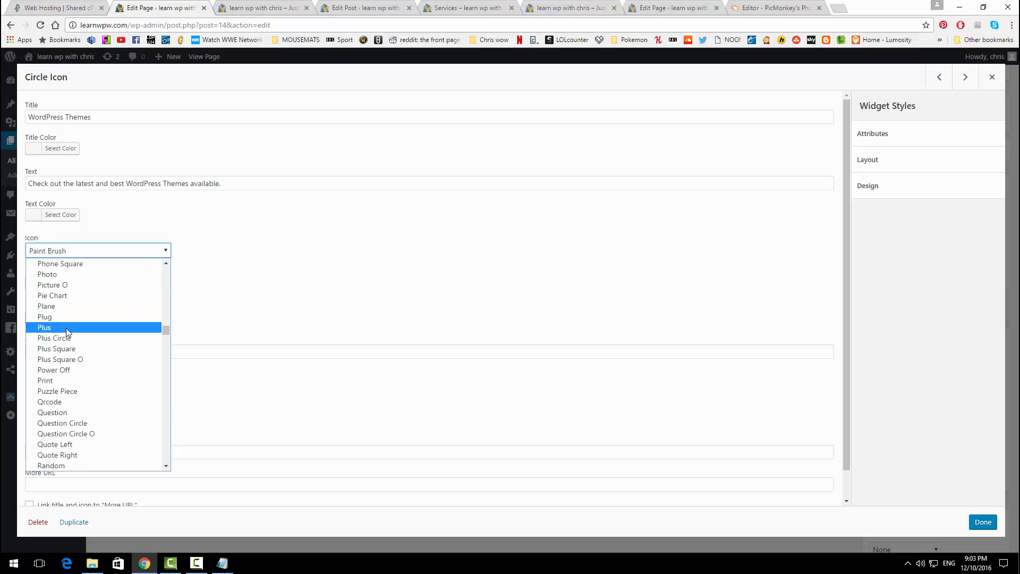
{"action": "left_click", "coordinate": [66, 328]}
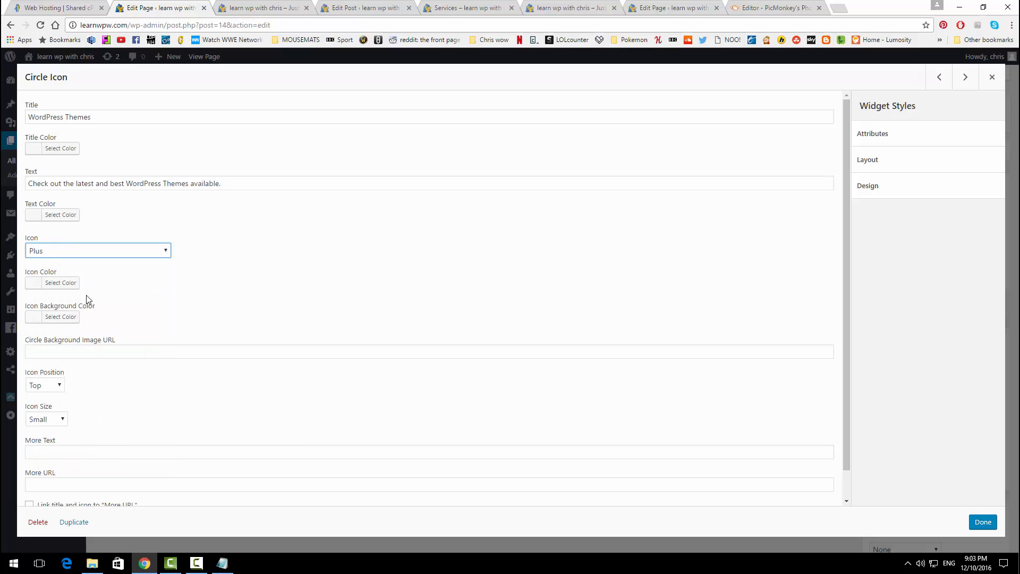
{"action": "left_click", "coordinate": [61, 385]}
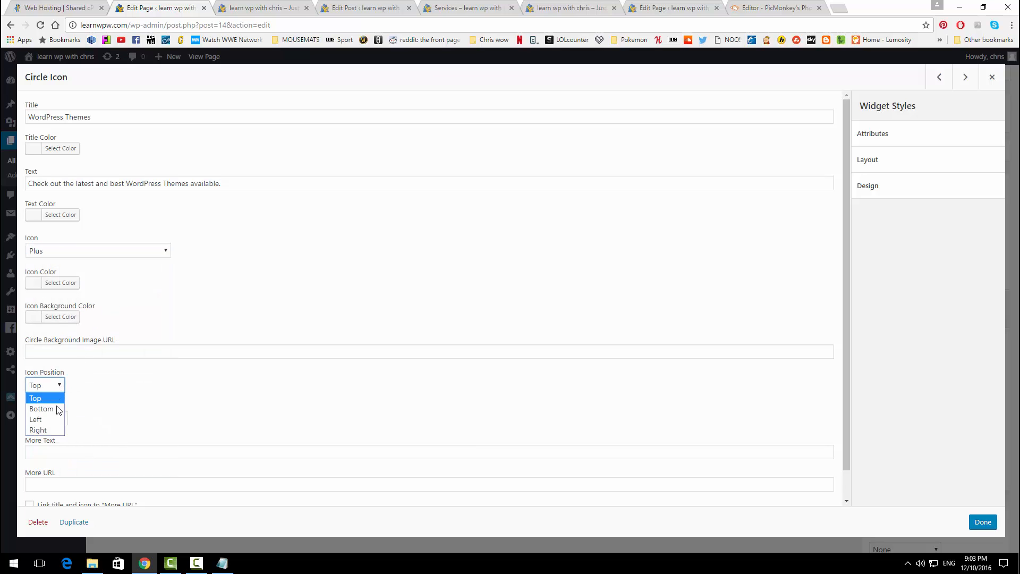
{"action": "left_click", "coordinate": [56, 419]}
{"action": "left_click", "coordinate": [58, 418]}
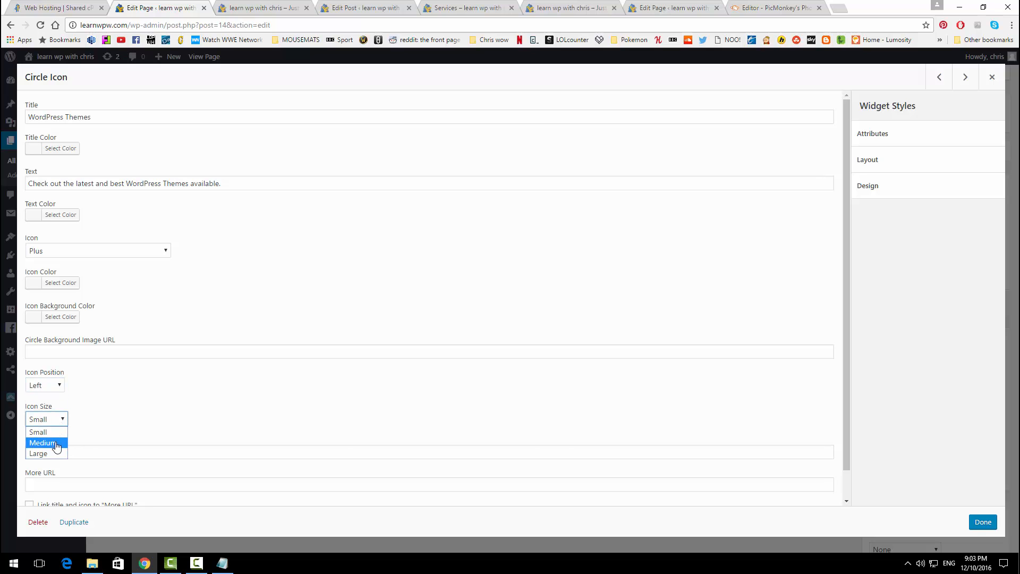
{"action": "left_click", "coordinate": [40, 441]}
{"action": "left_click", "coordinate": [982, 522]}
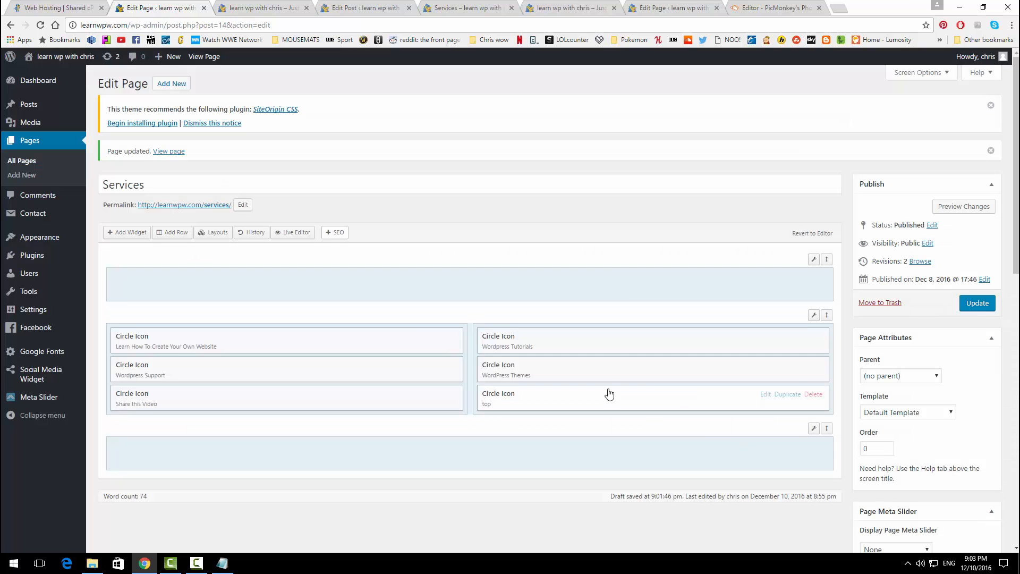
Step: Title the last circle icon 'Subscribe, Thumbs up and Comment' and paste its description from the notes
{"action": "left_click", "coordinate": [765, 395]}
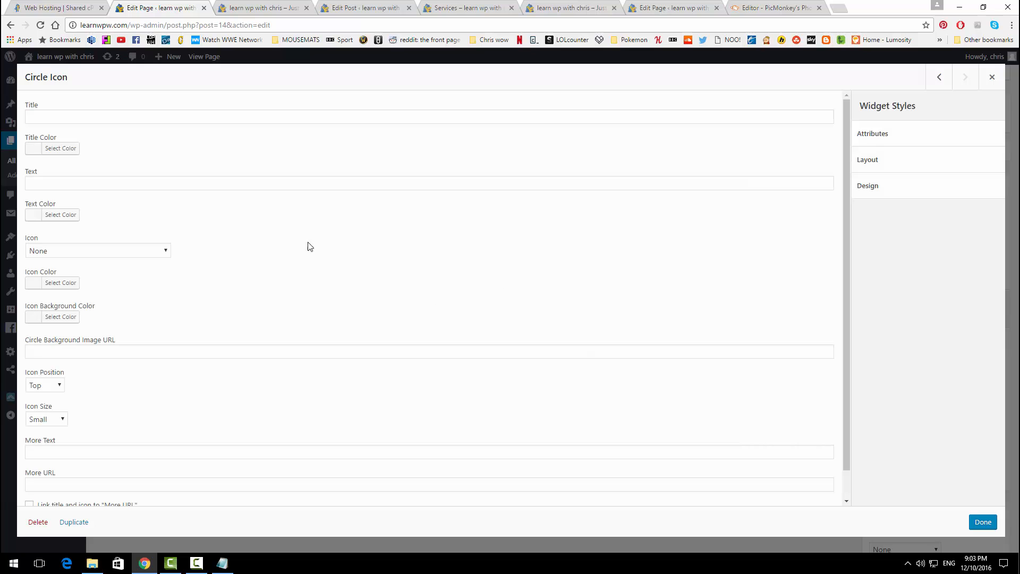
{"action": "left_click", "coordinate": [224, 560]}
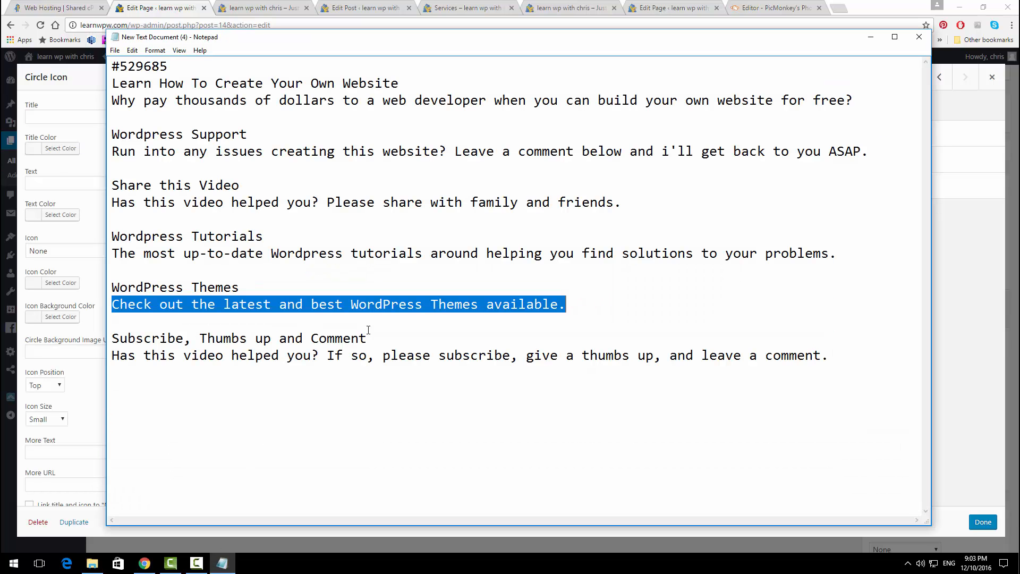
{"action": "left_click_drag", "start_coordinate": [368, 339], "coordinate": [113, 345]}
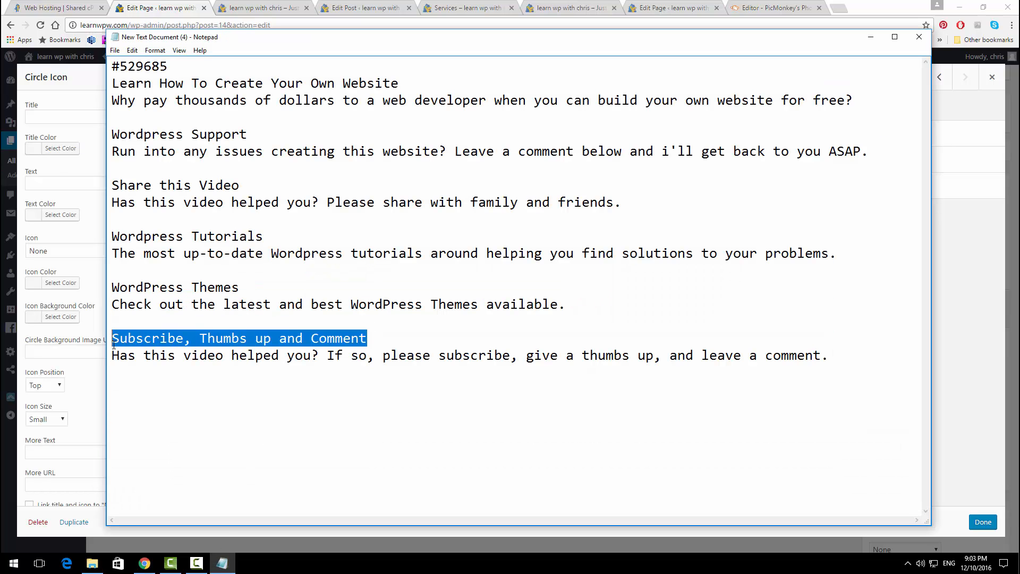
{"action": "key", "text": "ctrl+c"}
{"action": "left_click", "coordinate": [59, 160]}
{"action": "left_click", "coordinate": [69, 116]}
{"action": "key", "text": "ctrl+v"}
{"action": "left_click", "coordinate": [222, 563]}
{"action": "left_click_drag", "start_coordinate": [829, 355], "coordinate": [113, 351]}
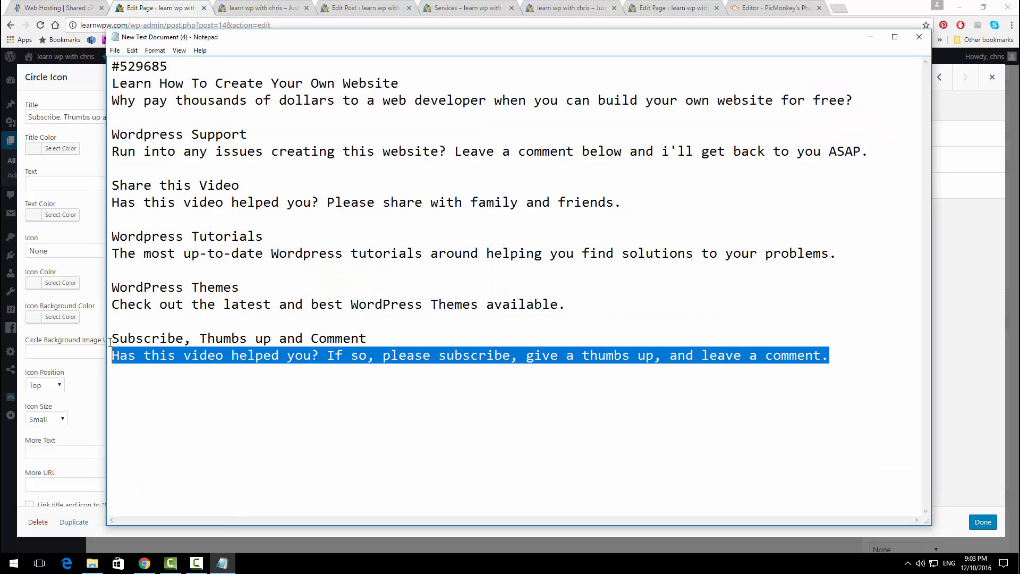
{"action": "key", "text": "ctrl+c"}
{"action": "left_click", "coordinate": [53, 183]}
{"action": "key", "text": "ctrl+v"}
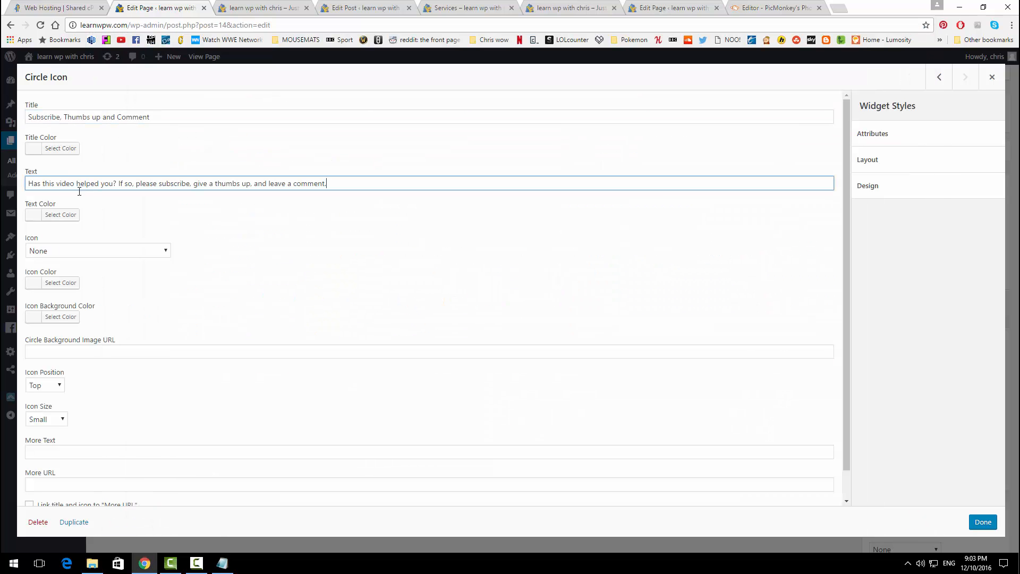
Step: Choose the Star icon for this circle
{"action": "left_click", "coordinate": [89, 251]}
{"action": "key", "text": "s"}
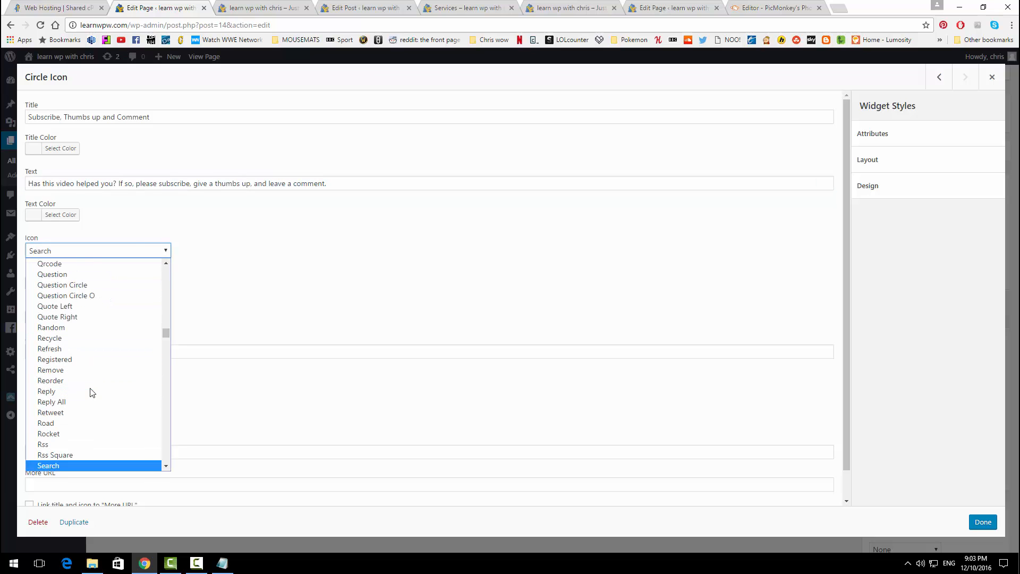
{"action": "scroll", "coordinate": [87, 420], "scroll_direction": "down", "scroll_amount": 9}
{"action": "scroll", "coordinate": [75, 403], "scroll_direction": "up", "scroll_amount": 1}
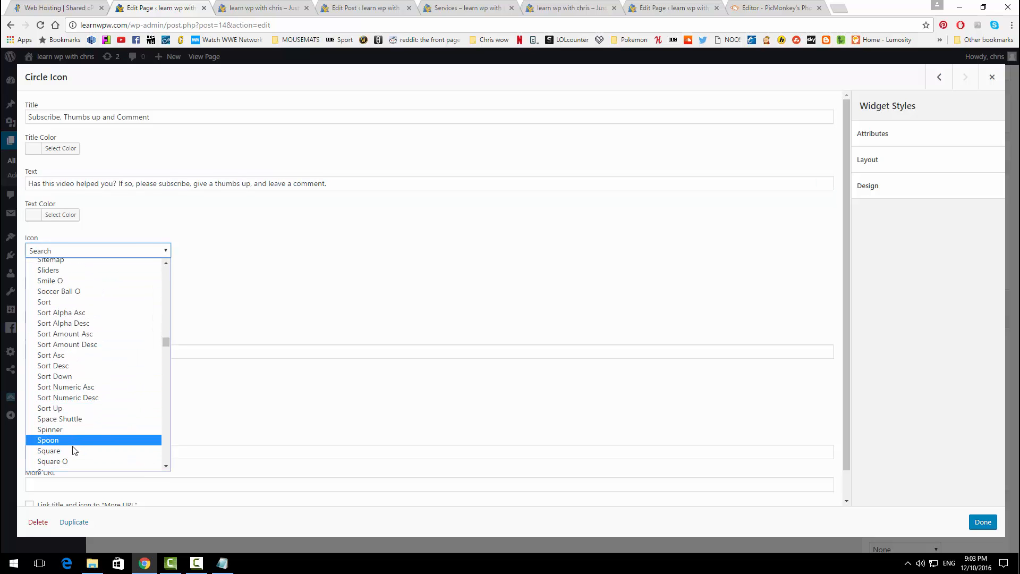
{"action": "scroll", "coordinate": [74, 451], "scroll_direction": "down", "scroll_amount": 2}
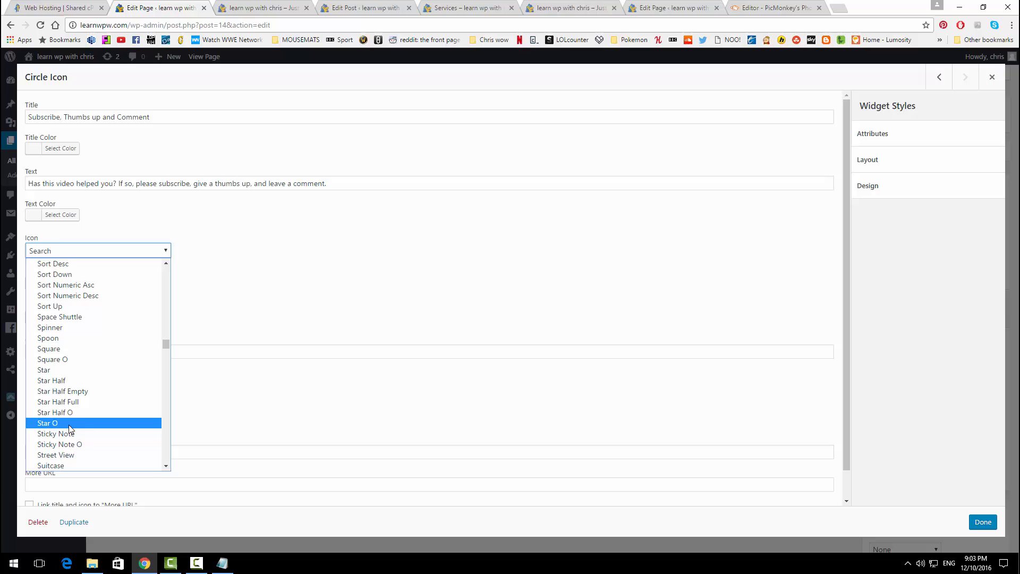
{"action": "left_click", "coordinate": [64, 372]}
Step: Set the icon background colour to #529685 and finish the widget
{"action": "left_click", "coordinate": [73, 317]}
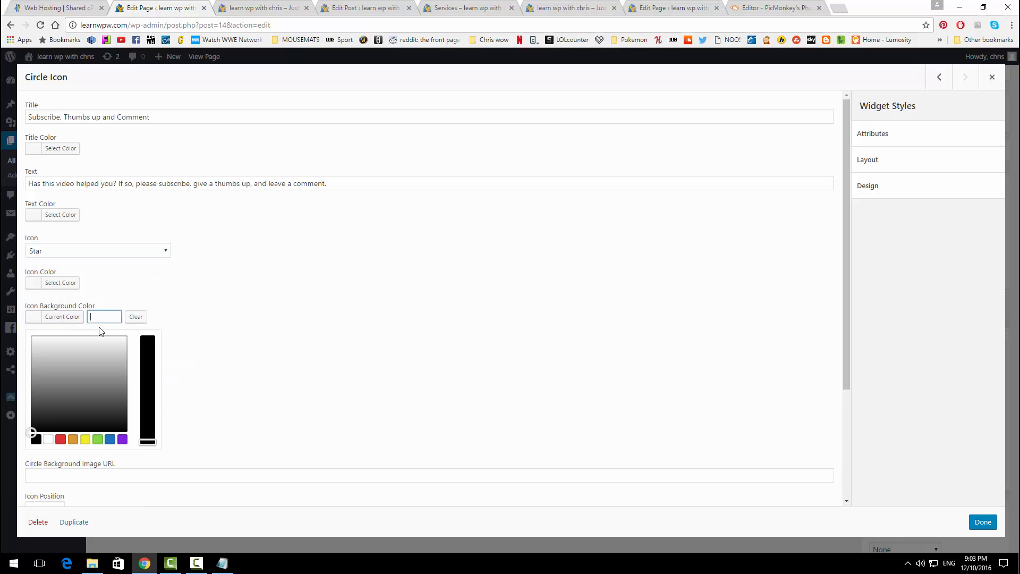
{"action": "left_click", "coordinate": [222, 563]}
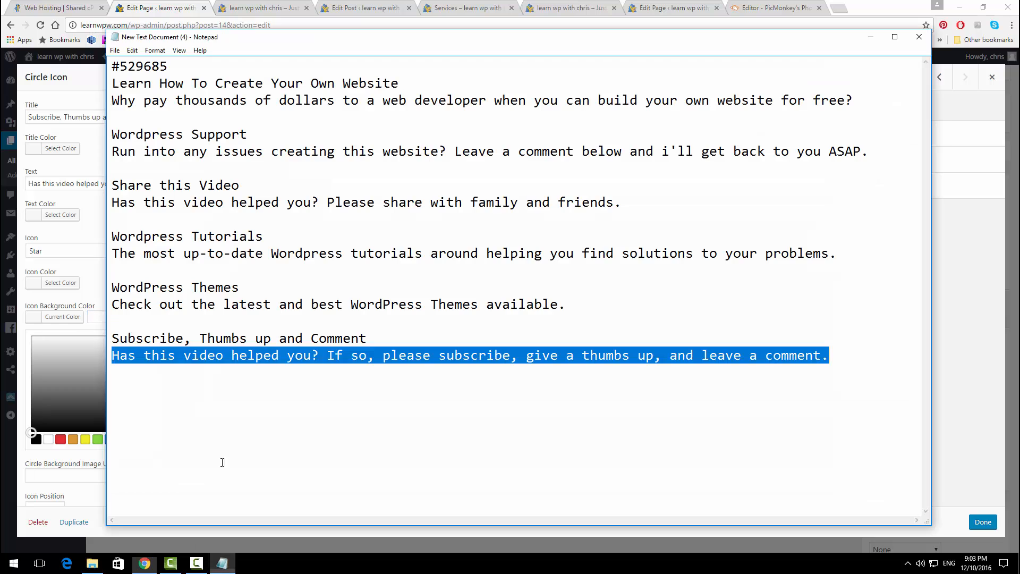
{"action": "left_click_drag", "start_coordinate": [169, 66], "coordinate": [91, 68]}
{"action": "left_click", "coordinate": [99, 317]}
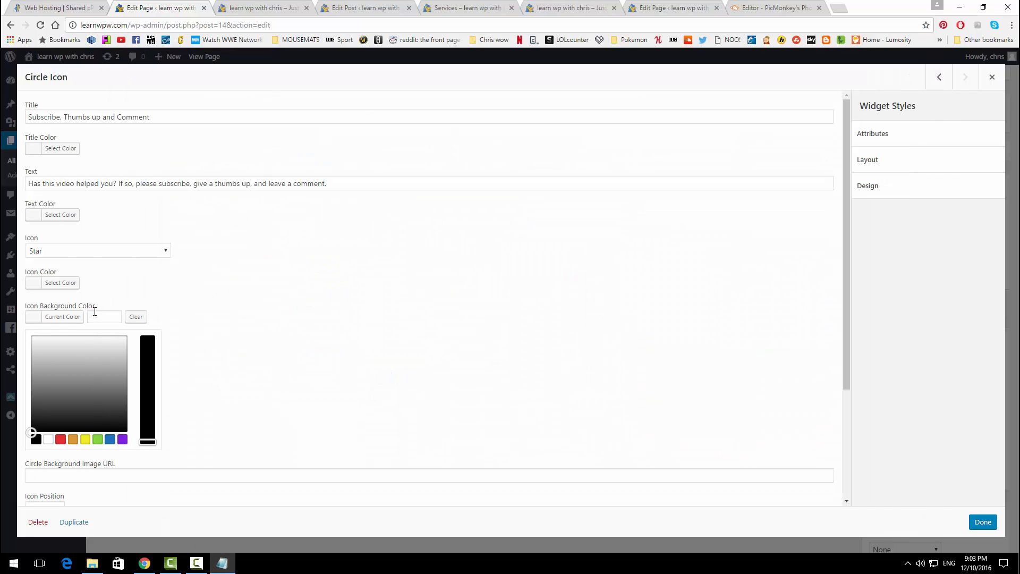
{"action": "key", "text": "ctrl+v"}
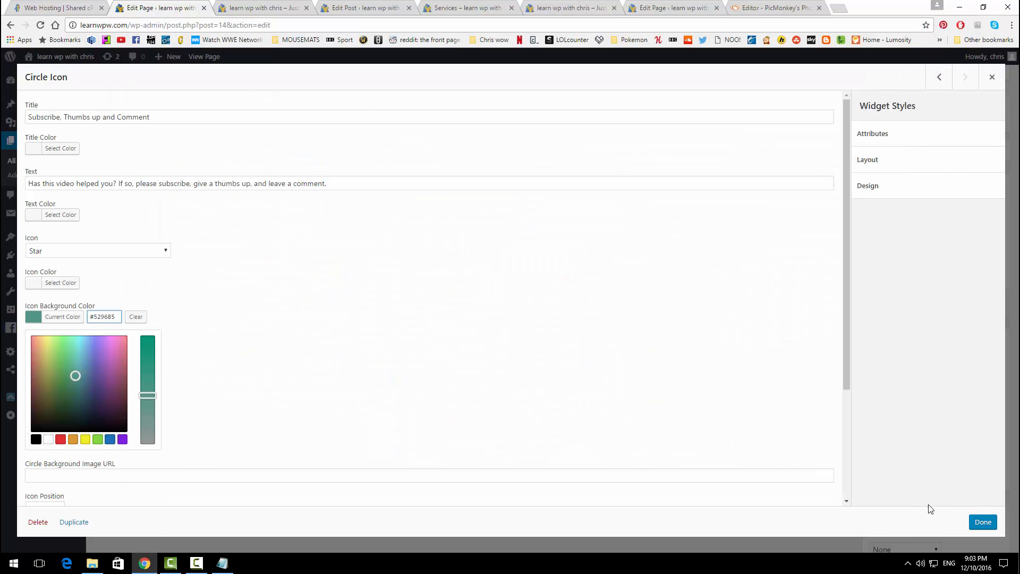
{"action": "left_click", "coordinate": [983, 522]}
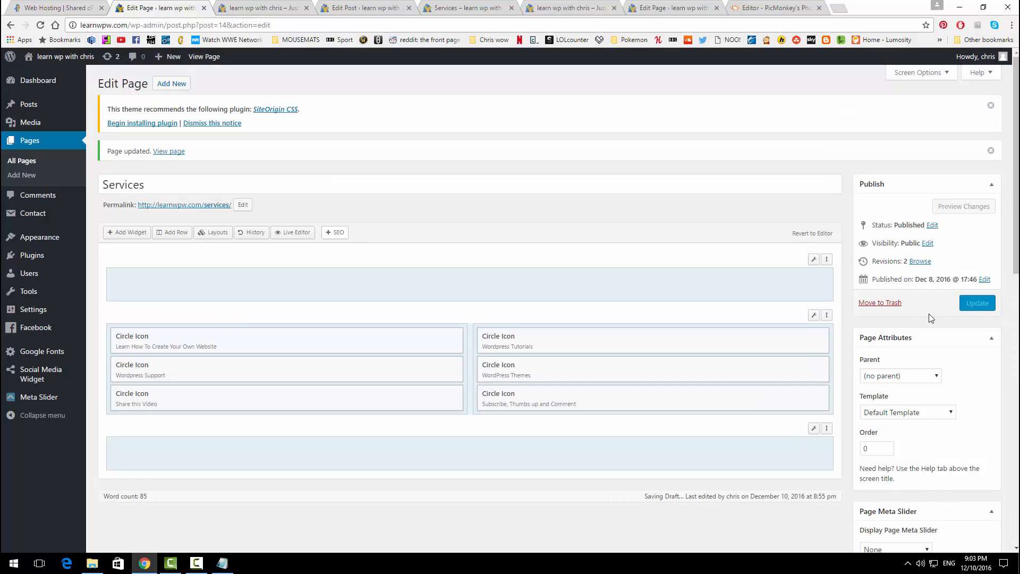
Step: Update the Services page, then reload the live Services page to check the six icons
{"action": "left_click", "coordinate": [977, 303]}
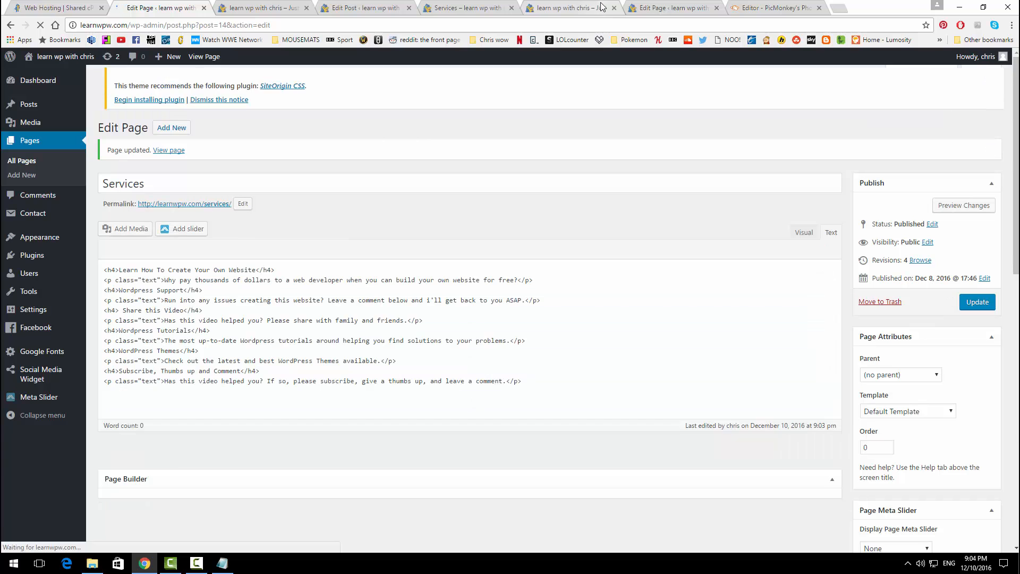
{"action": "left_click", "coordinate": [585, 6]}
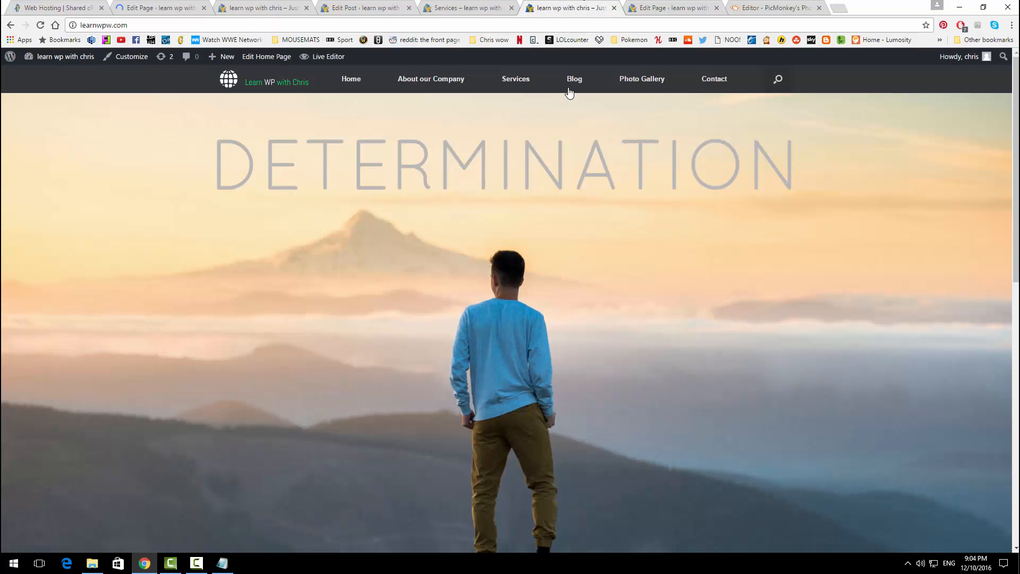
{"action": "left_click", "coordinate": [516, 79]}
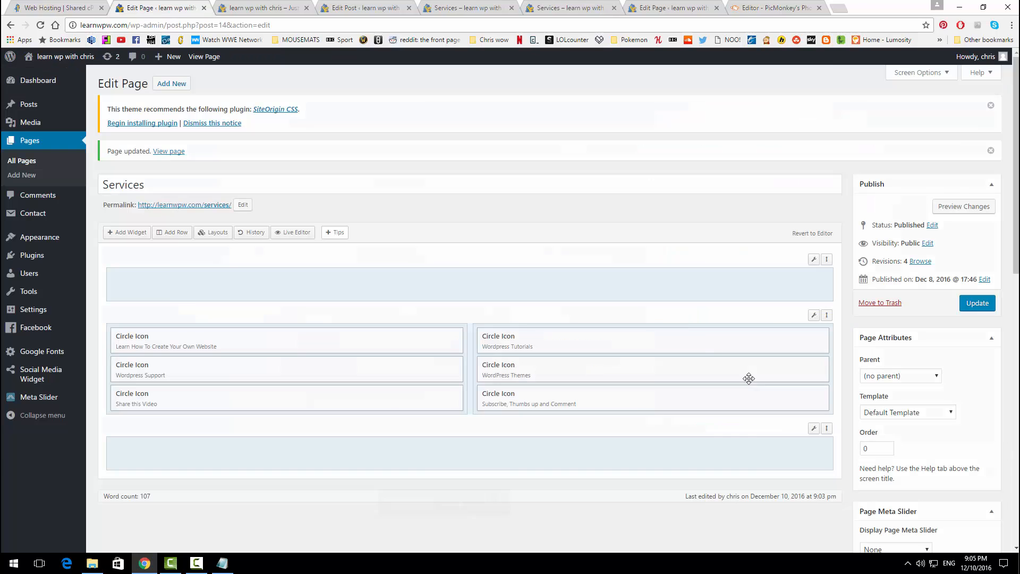
{"action": "left_click", "coordinate": [568, 9]}
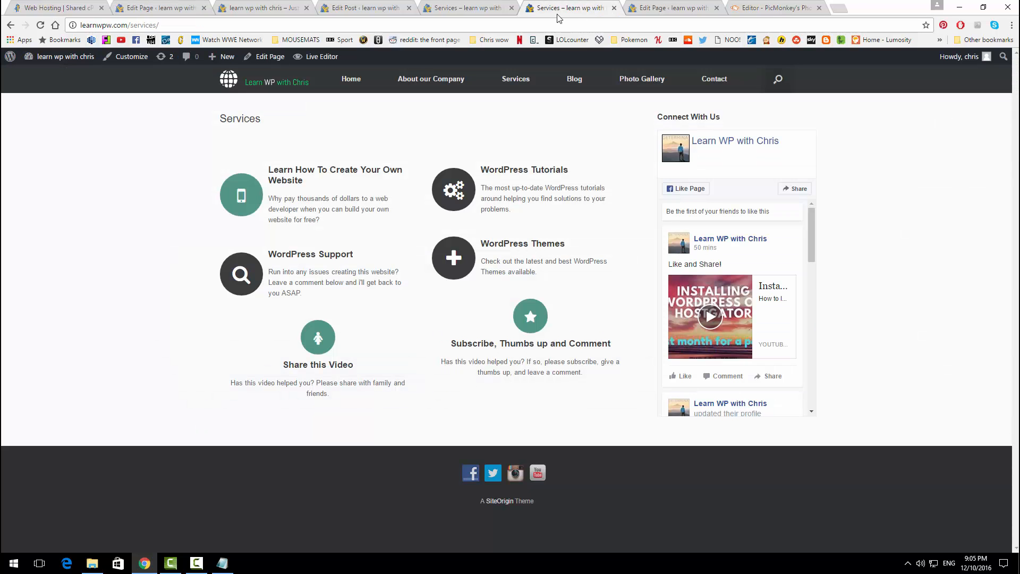
{"action": "left_click", "coordinate": [40, 25]}
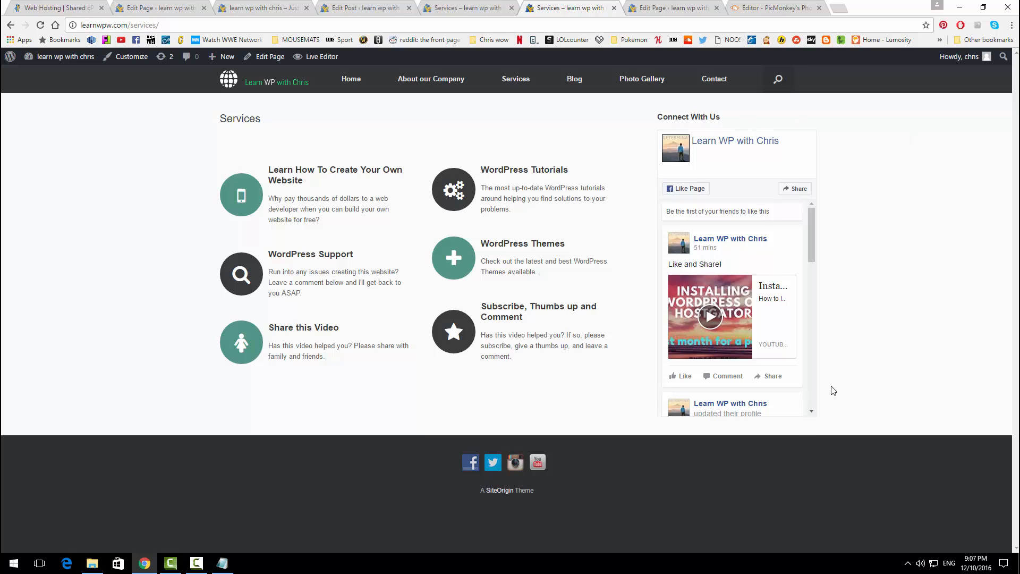
Step: Switch the Services page to the Full Width Page template, update it, and reload the live page
{"action": "left_click", "coordinate": [180, 6]}
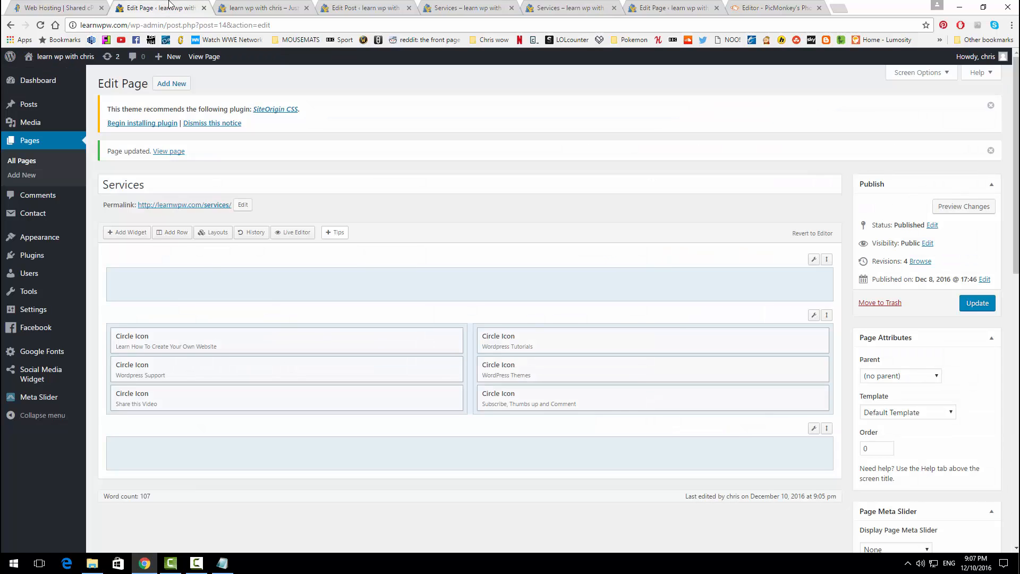
{"action": "left_click", "coordinate": [929, 416]}
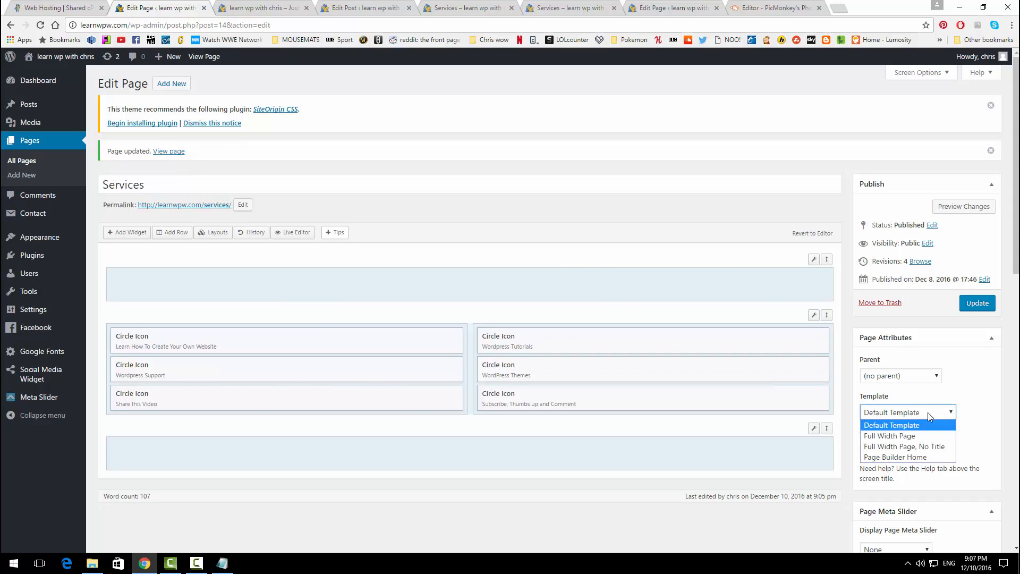
{"action": "left_click", "coordinate": [914, 436]}
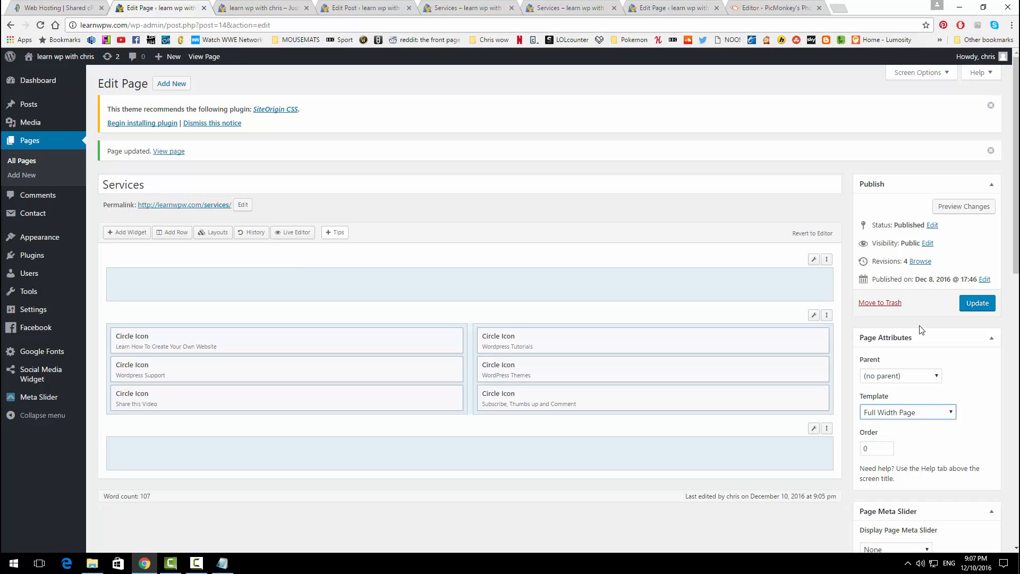
{"action": "left_click", "coordinate": [972, 306]}
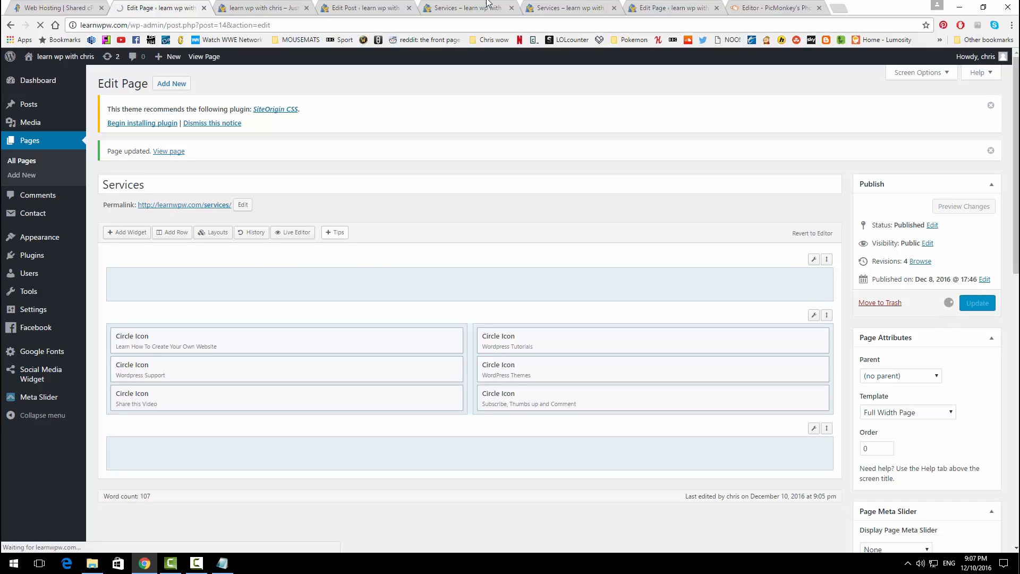
{"action": "left_click", "coordinate": [538, 6]}
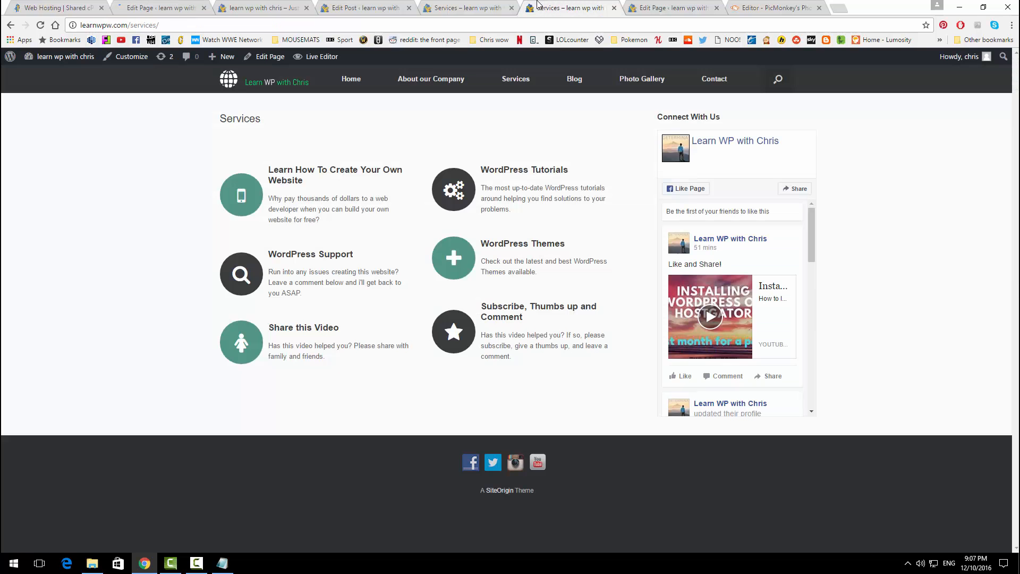
{"action": "left_click", "coordinate": [40, 25]}
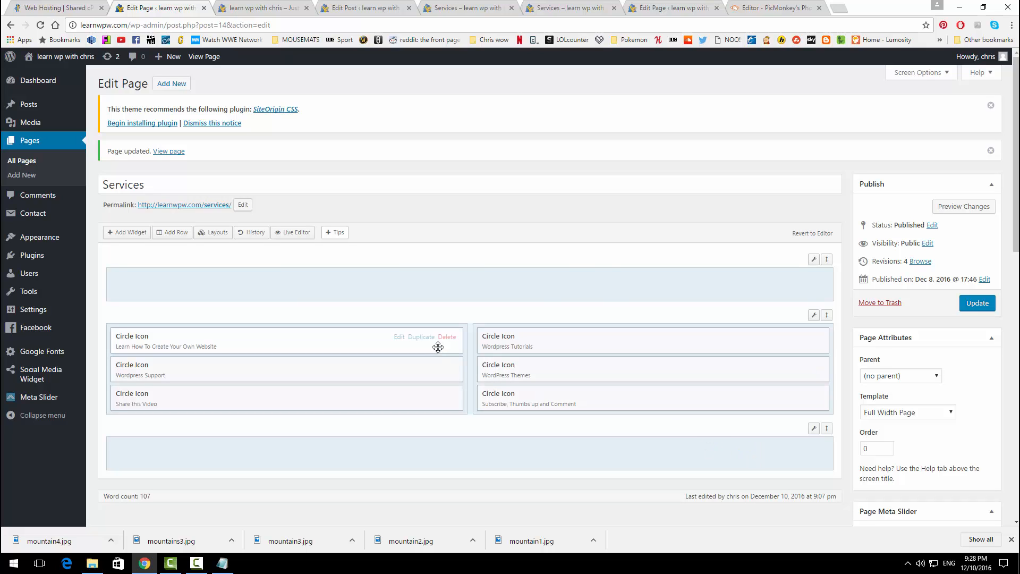
Step: Edit the Photo Gallery page from All Pages and bring up the Add Media library
{"action": "left_click", "coordinate": [31, 161]}
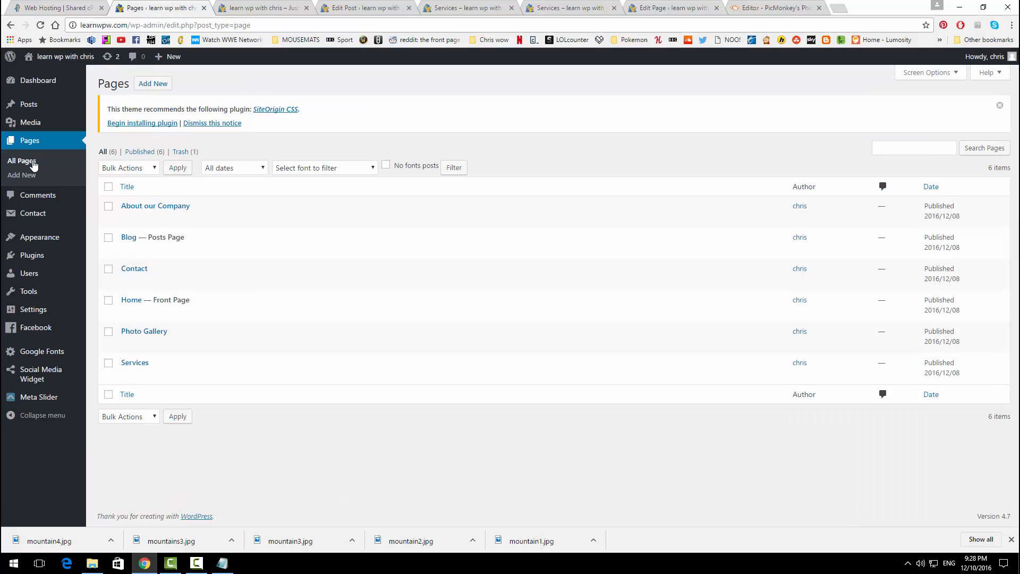
{"action": "left_click", "coordinate": [127, 344]}
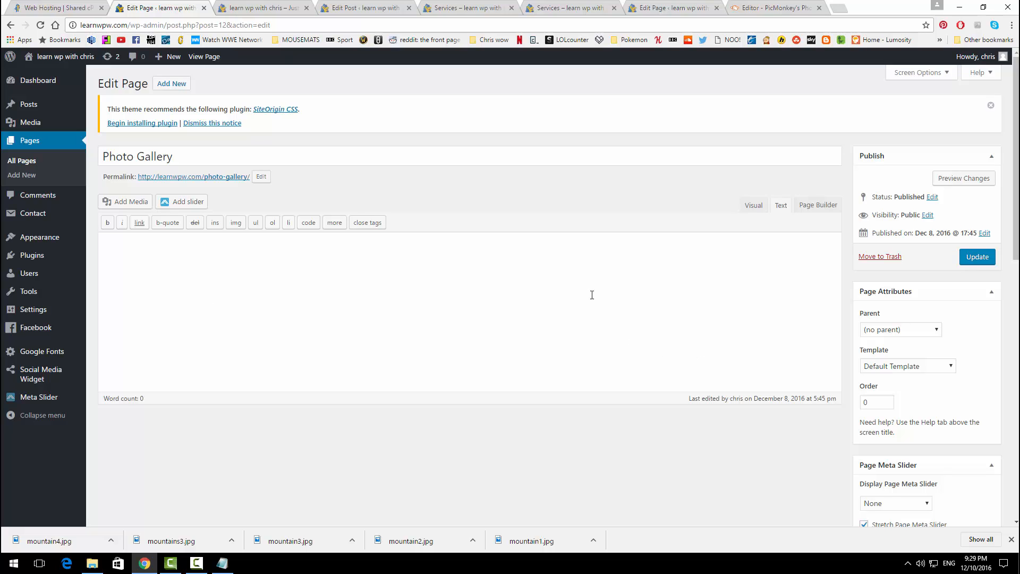
{"action": "left_click", "coordinate": [131, 202]}
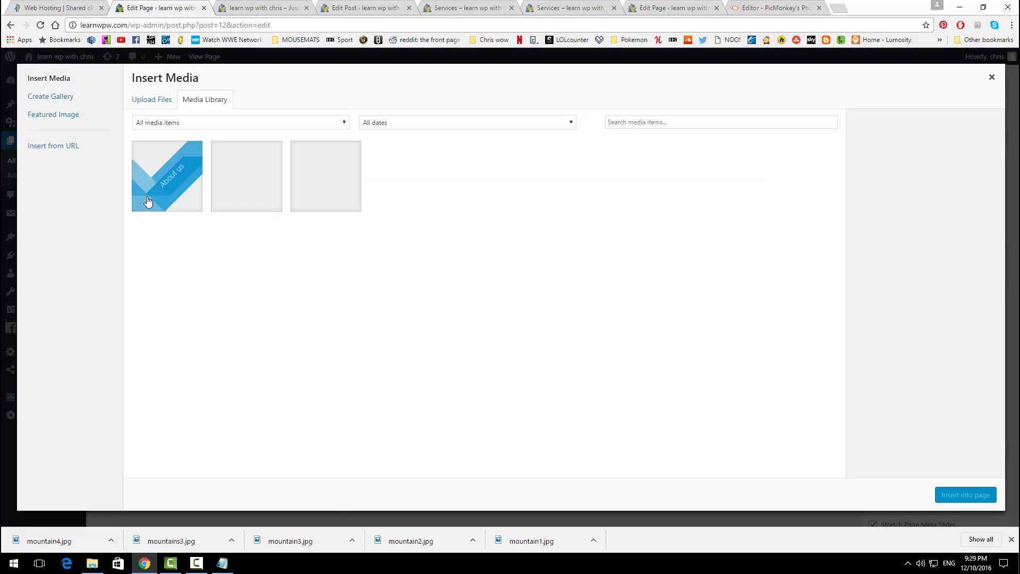
Step: Upload mountain1, mountain2, mountain3, mountain4 and mountains3 for a new gallery
{"action": "left_click", "coordinate": [72, 102]}
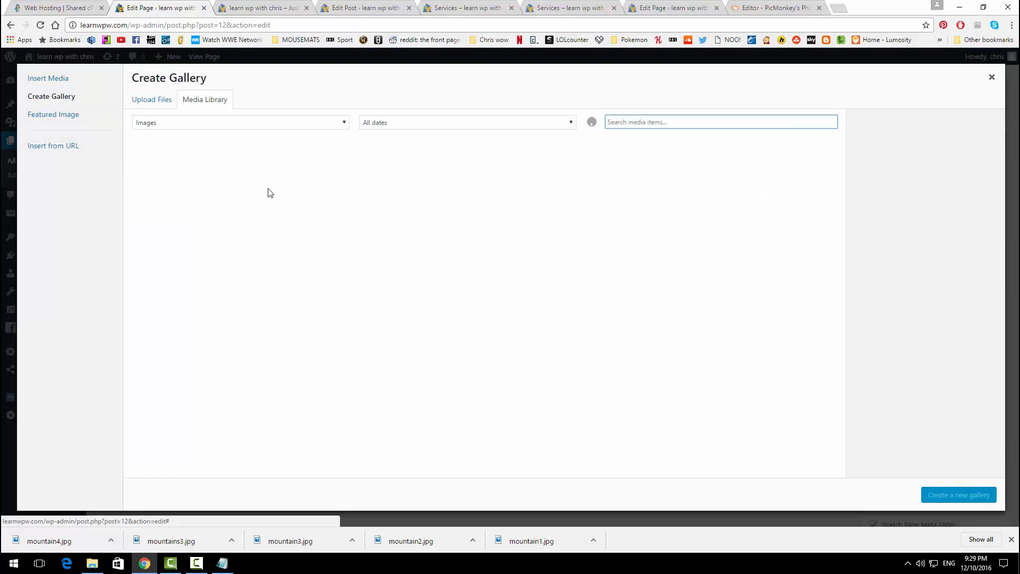
{"action": "left_click", "coordinate": [160, 104]}
{"action": "left_click", "coordinate": [547, 275]}
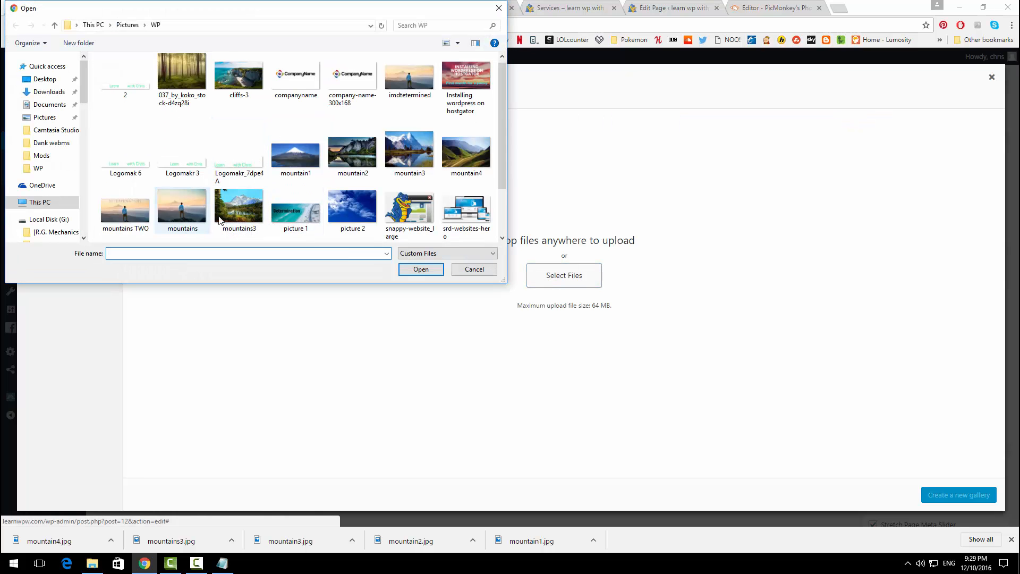
{"action": "left_click", "coordinate": [311, 160]}
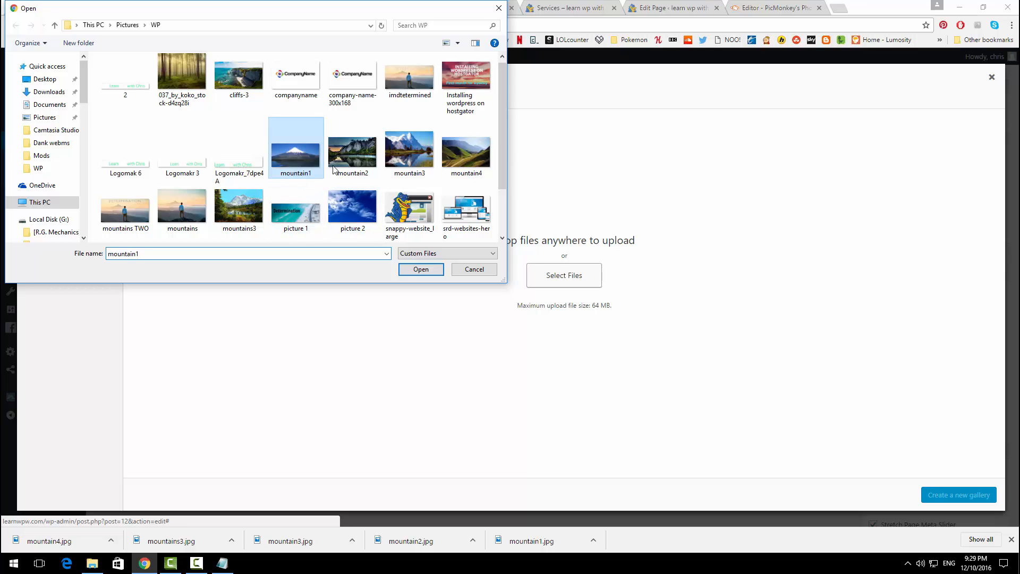
{"action": "left_click", "coordinate": [353, 154], "text": "ctrl"}
{"action": "left_click", "coordinate": [409, 155], "text": "ctrl"}
{"action": "left_click", "coordinate": [463, 169], "text": "ctrl"}
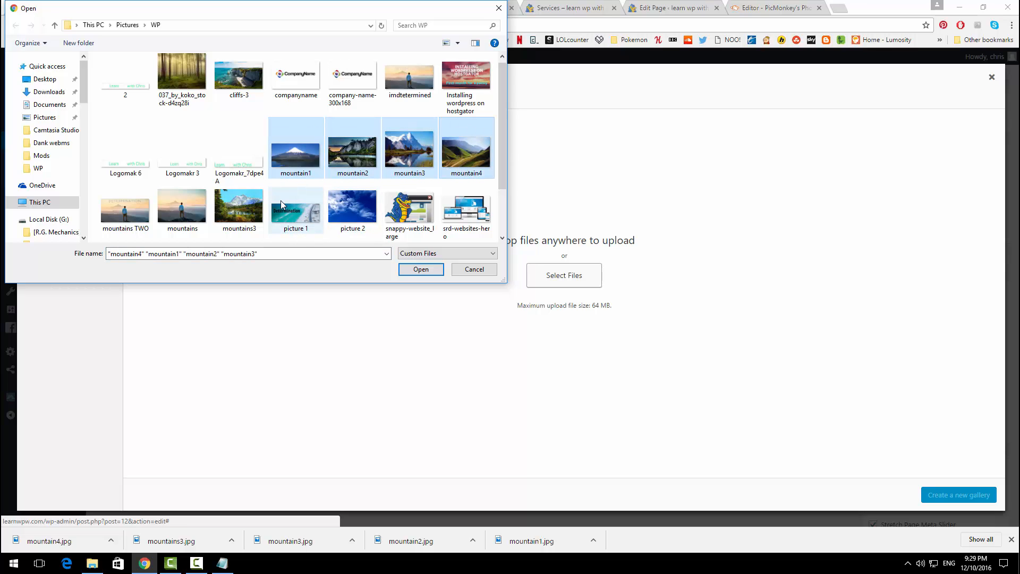
{"action": "left_click", "coordinate": [242, 216], "text": "ctrl"}
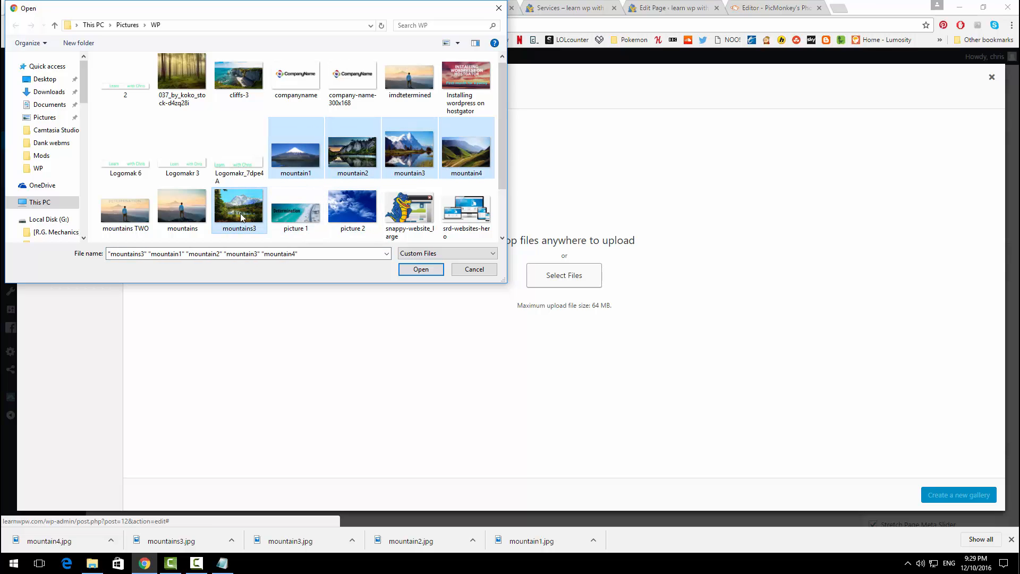
{"action": "left_click", "coordinate": [417, 270]}
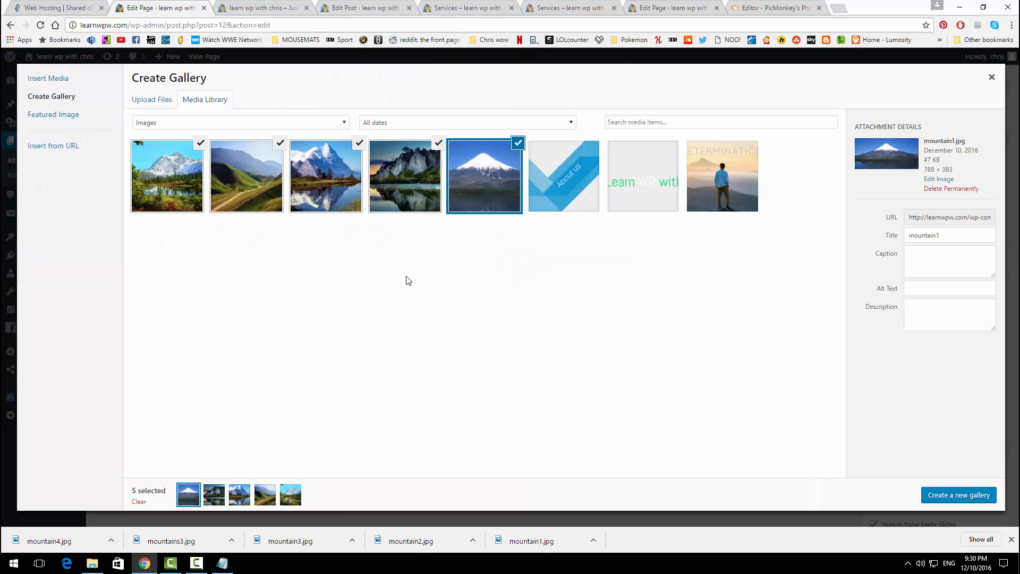
Step: Insert the five mountain photos as a Medium-size gallery and preview the Photo Gallery page
{"action": "left_click", "coordinate": [965, 502]}
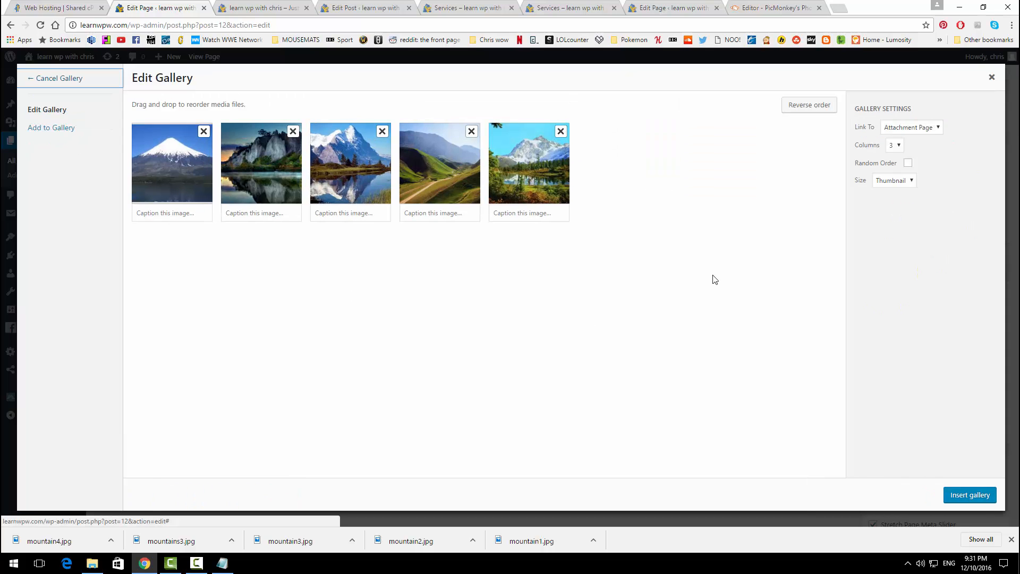
{"action": "left_click", "coordinate": [894, 185]}
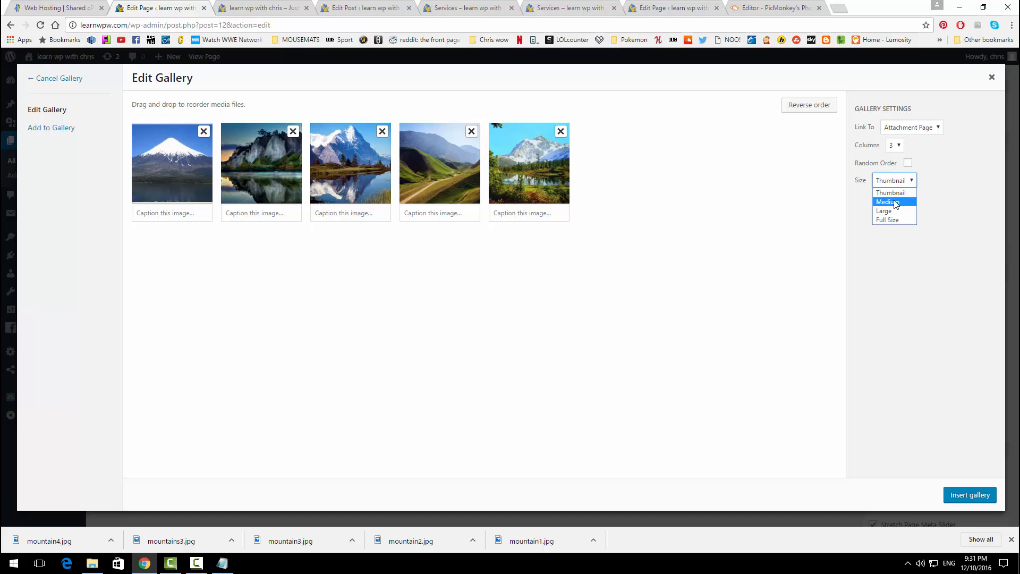
{"action": "left_click", "coordinate": [896, 203]}
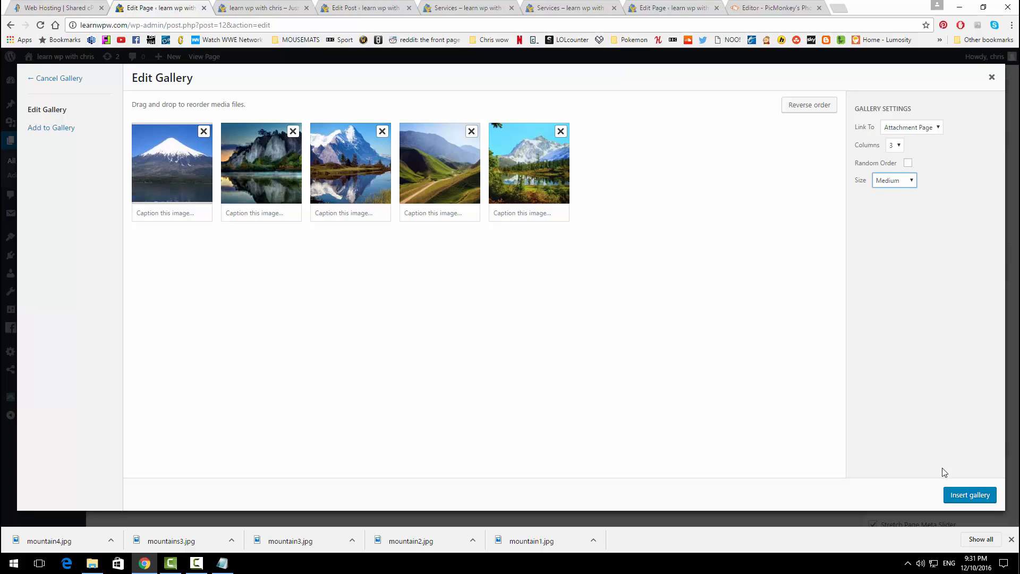
{"action": "left_click", "coordinate": [957, 496]}
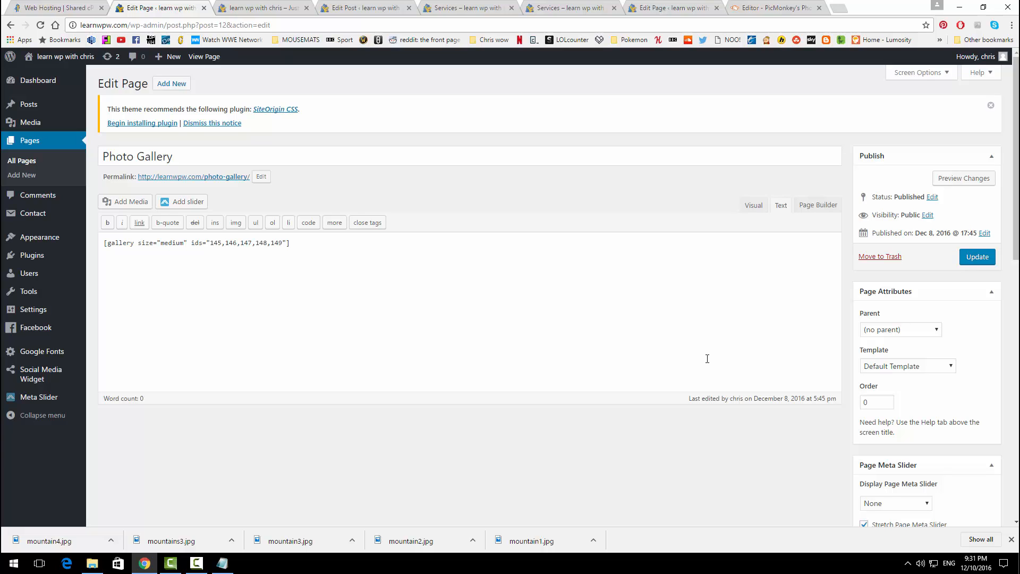
{"action": "left_click", "coordinate": [949, 181]}
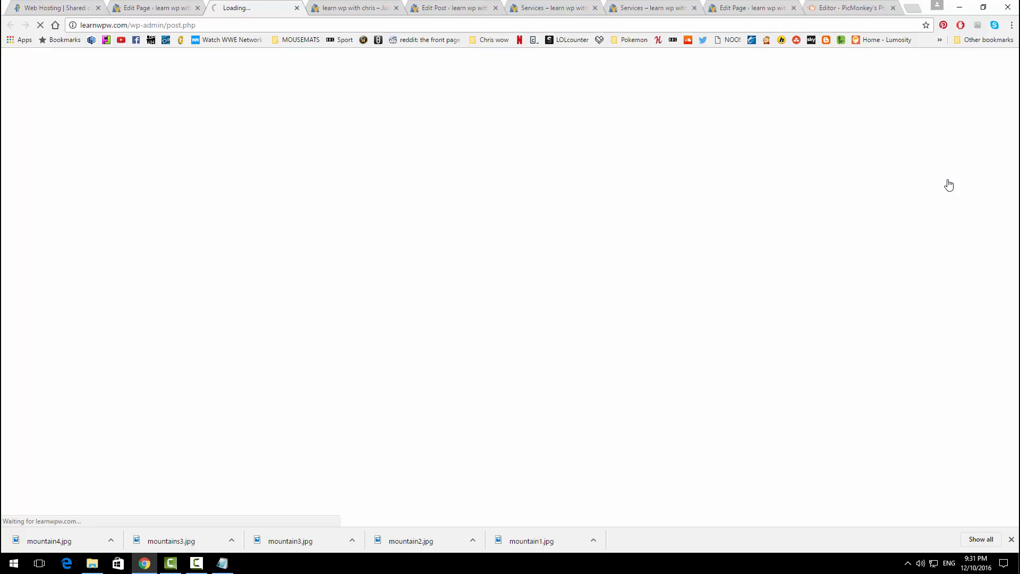
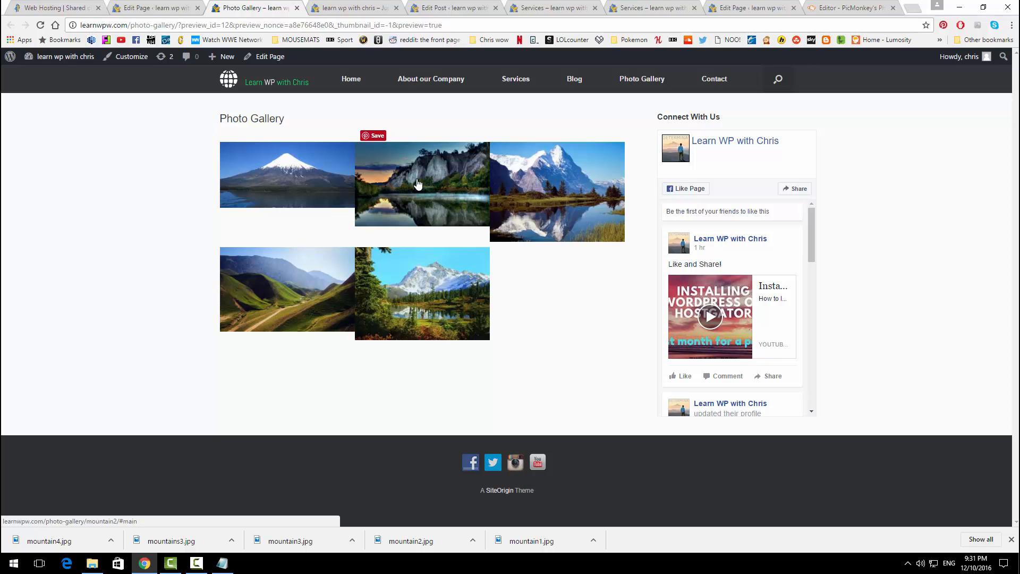
Step: Return to the Photo Gallery editor and choose No Sidebar as its page layout
{"action": "left_click", "coordinate": [839, 8]}
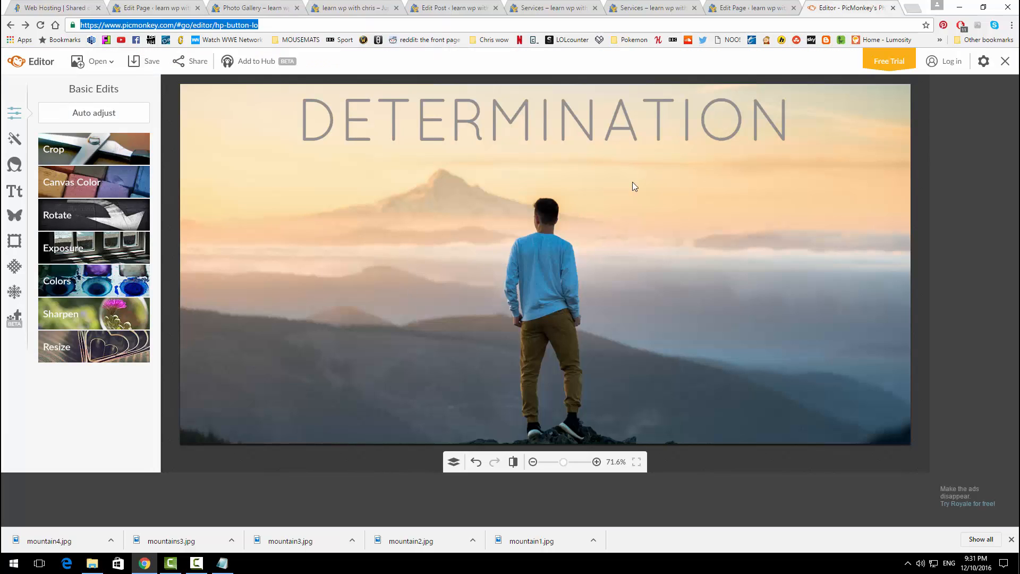
{"action": "key", "text": "ctrl+3"}
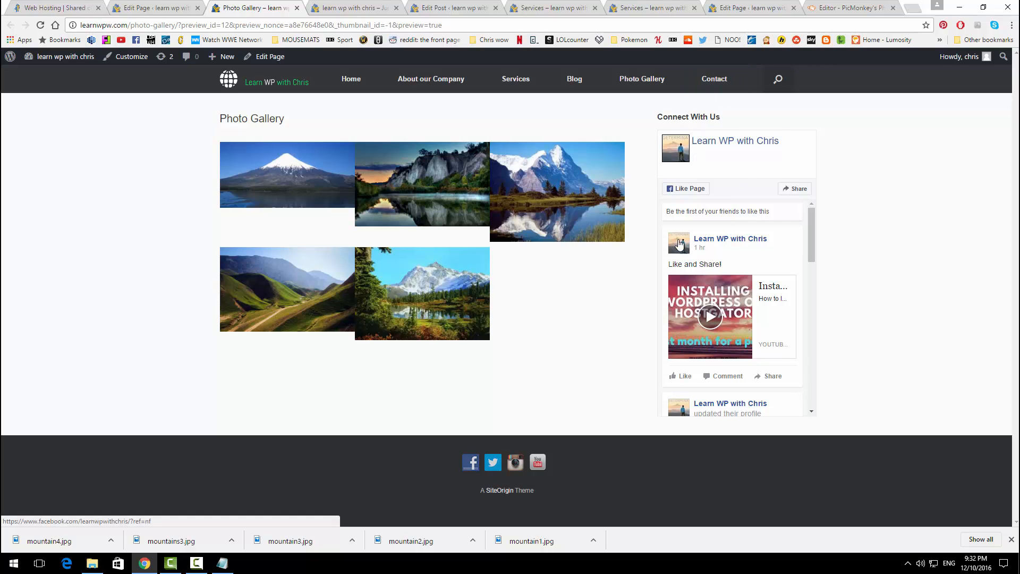
{"action": "left_click", "coordinate": [159, 8]}
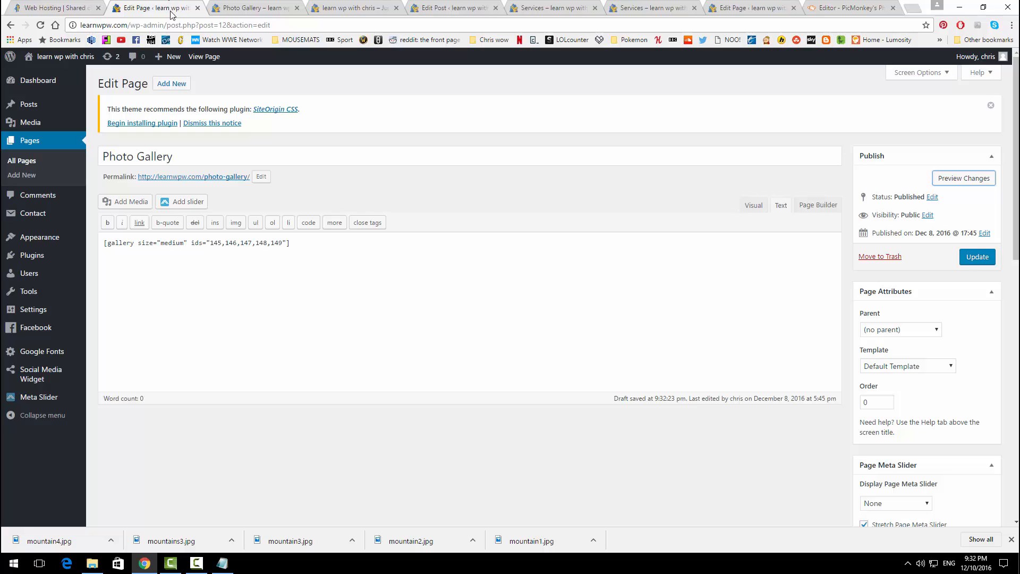
{"action": "scroll", "coordinate": [938, 295], "scroll_direction": "down", "scroll_amount": 3}
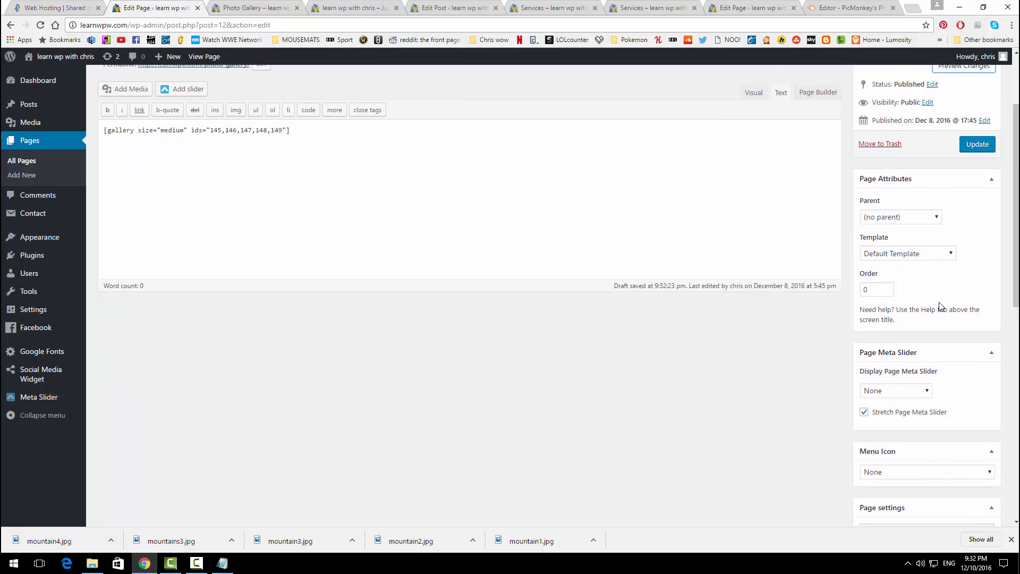
{"action": "scroll", "coordinate": [914, 345], "scroll_direction": "down", "scroll_amount": 7}
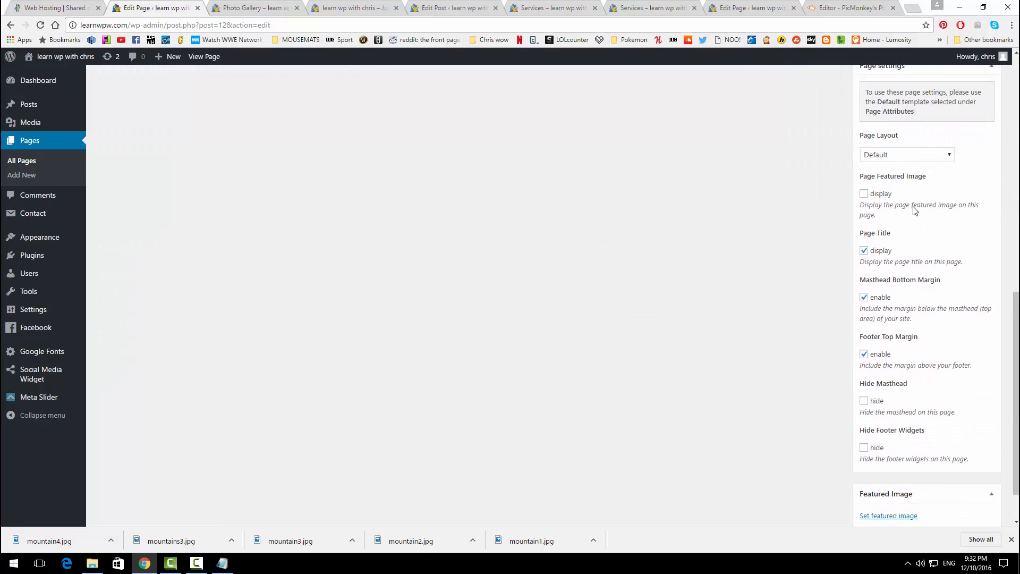
{"action": "left_click", "coordinate": [910, 157]}
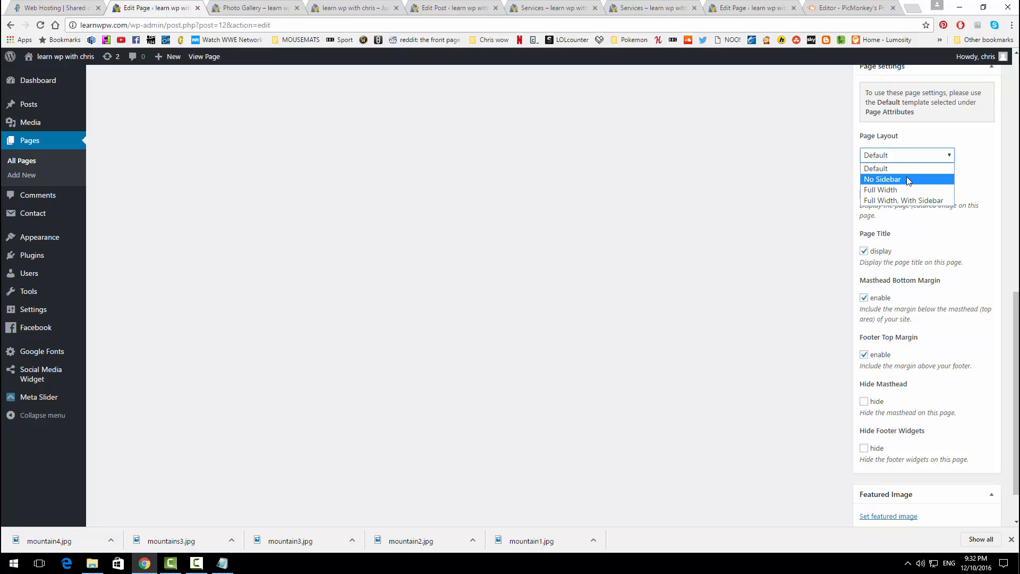
{"action": "left_click", "coordinate": [907, 180]}
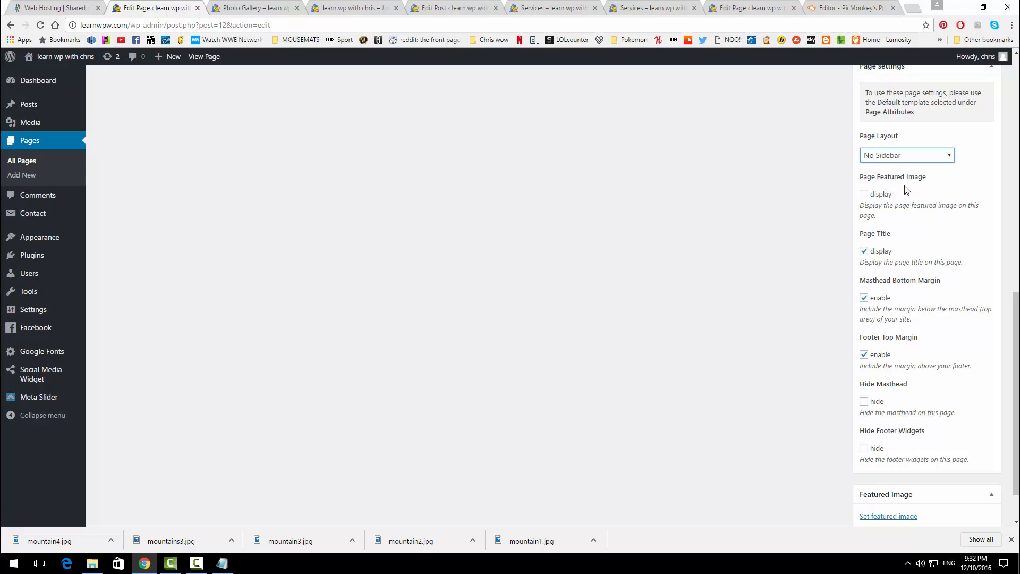
Step: Update the Photo Gallery page, then look at the live Services page
{"action": "scroll", "coordinate": [893, 322], "scroll_direction": "down", "scroll_amount": 1}
{"action": "scroll", "coordinate": [896, 327], "scroll_direction": "up", "scroll_amount": 12}
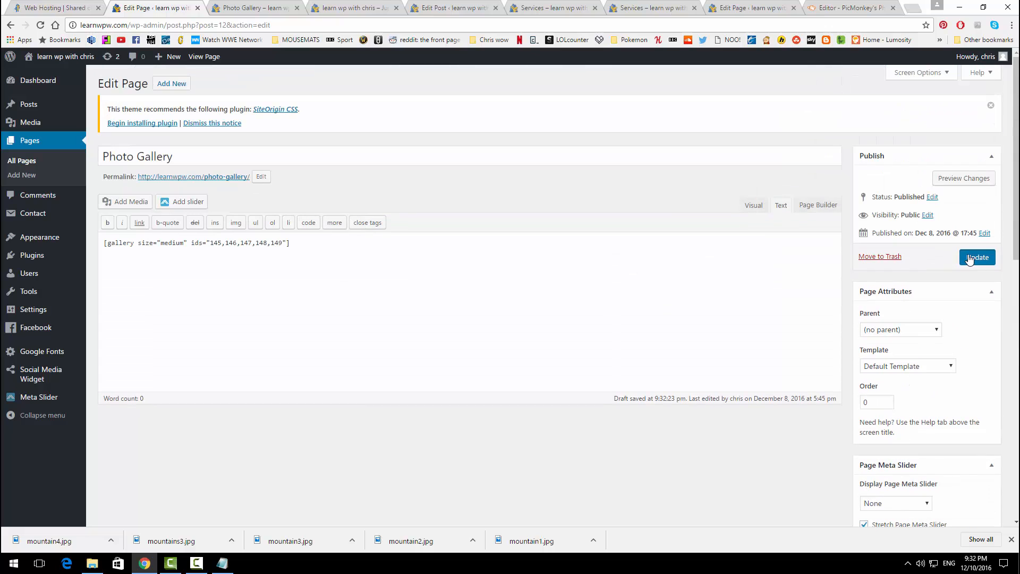
{"action": "left_click", "coordinate": [977, 256]}
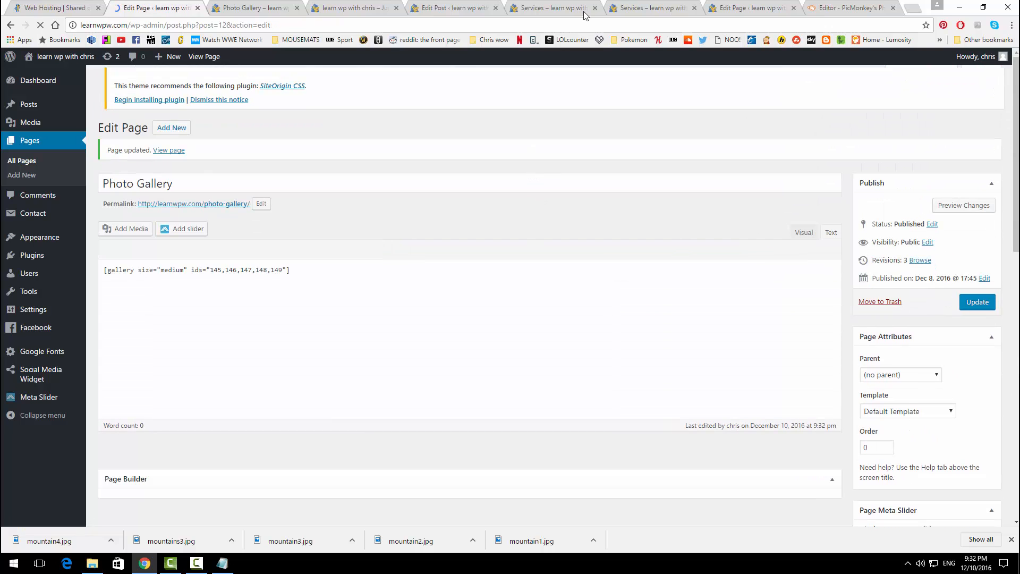
{"action": "left_click", "coordinate": [638, 6]}
{"action": "left_click", "coordinate": [558, 7]}
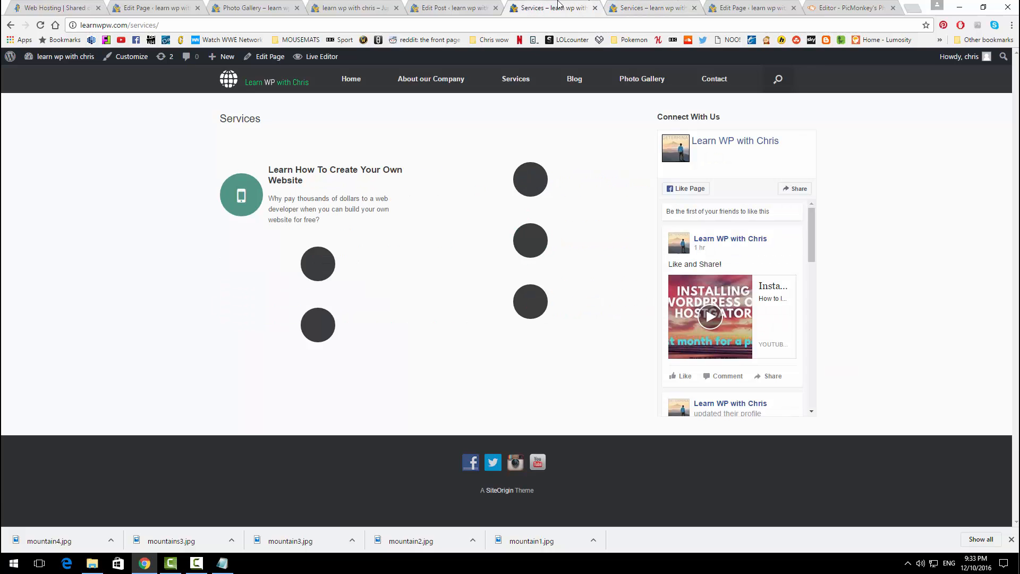
Step: Check the live Photo Gallery page without its sidebar, then go back to its editor
{"action": "left_click", "coordinate": [616, 80]}
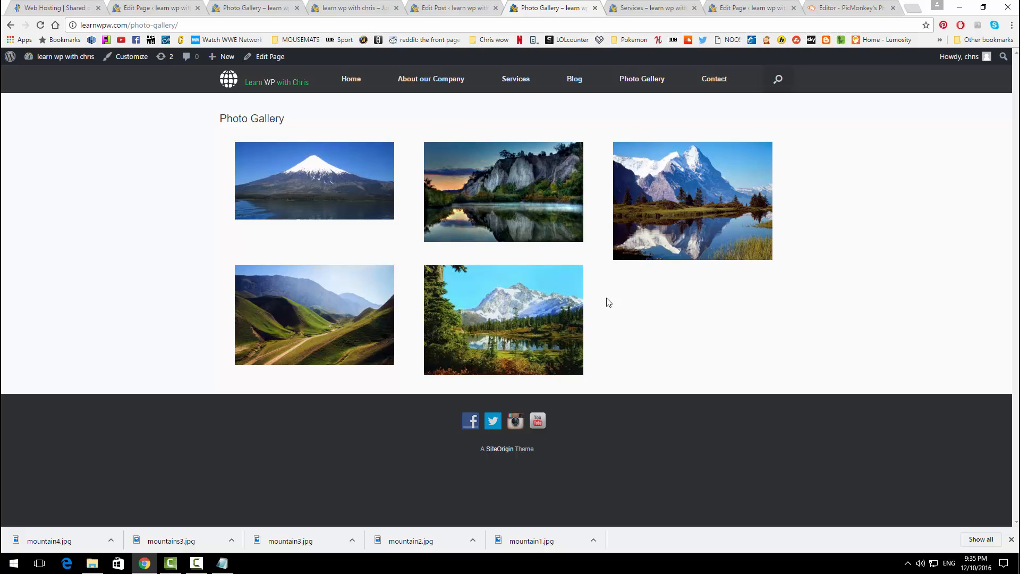
{"action": "left_click", "coordinate": [159, 8]}
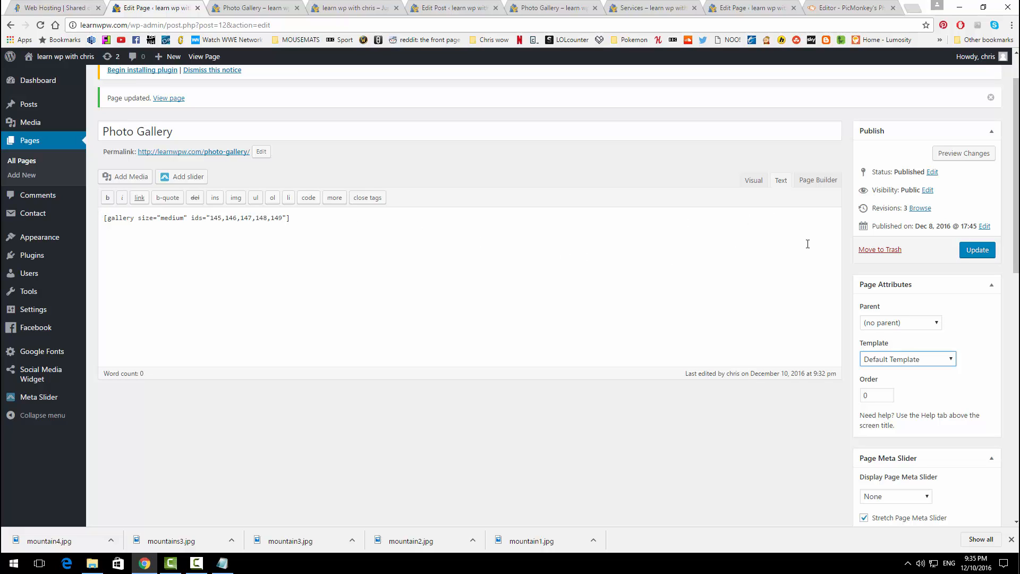
Step: Edit the gallery and caption the first two images 'Mountain one' and 'Mountain 2'
{"action": "left_click", "coordinate": [753, 182]}
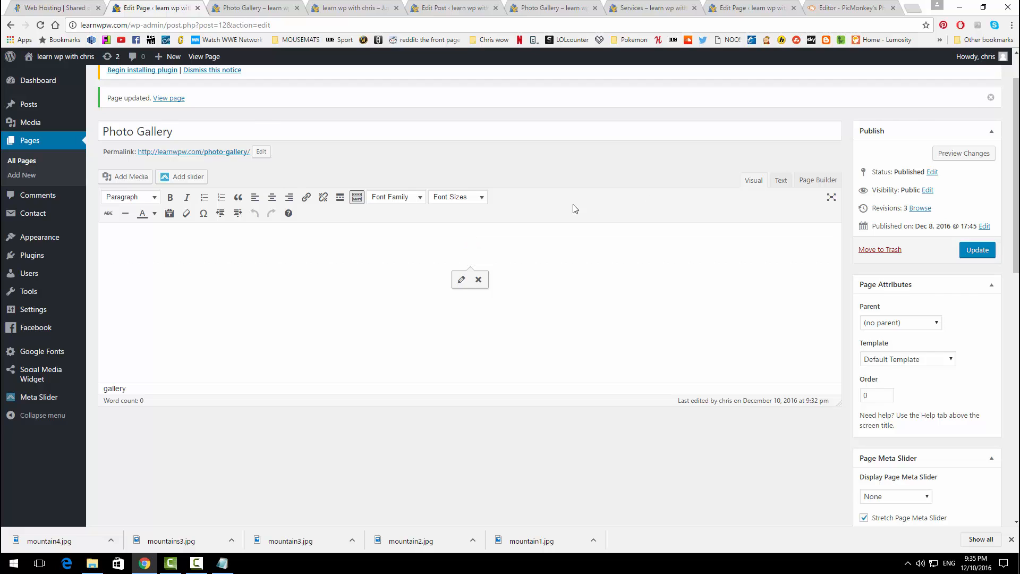
{"action": "scroll", "coordinate": [607, 284], "scroll_direction": "down", "scroll_amount": 1}
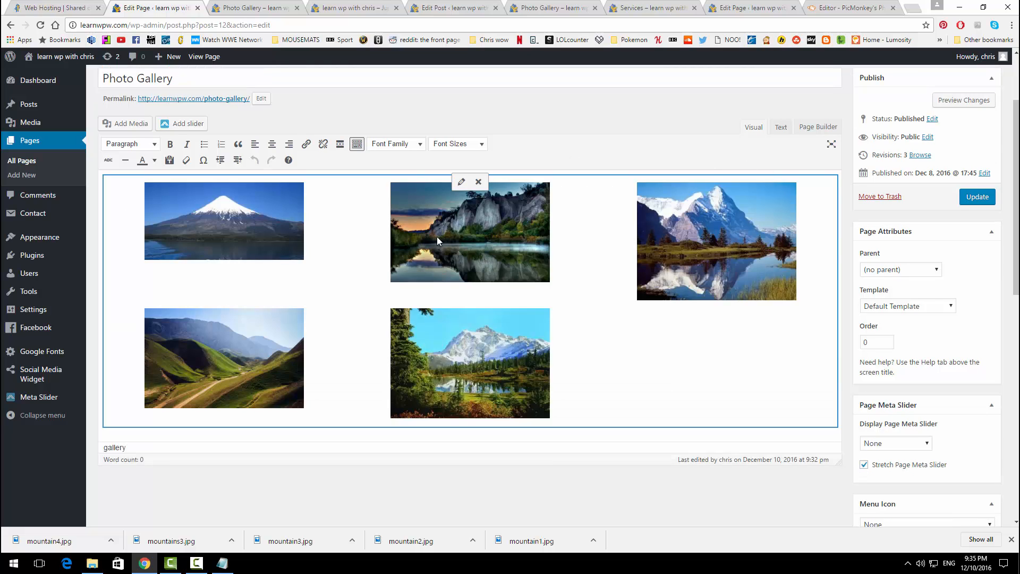
{"action": "left_click", "coordinate": [461, 184]}
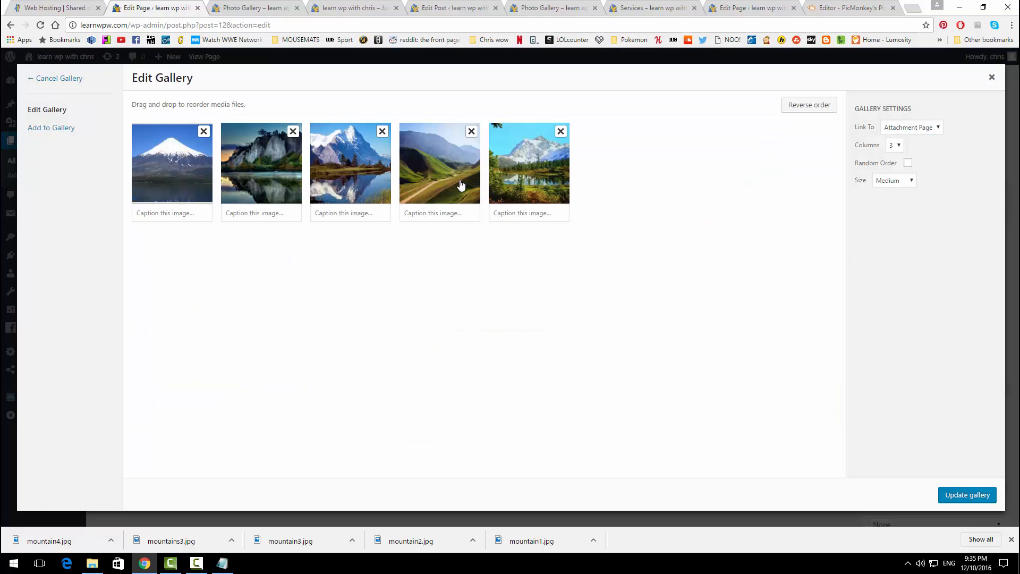
{"action": "left_click", "coordinate": [181, 216]}
{"action": "type", "text": "Mountain one"}
{"action": "key", "text": "Tab"}
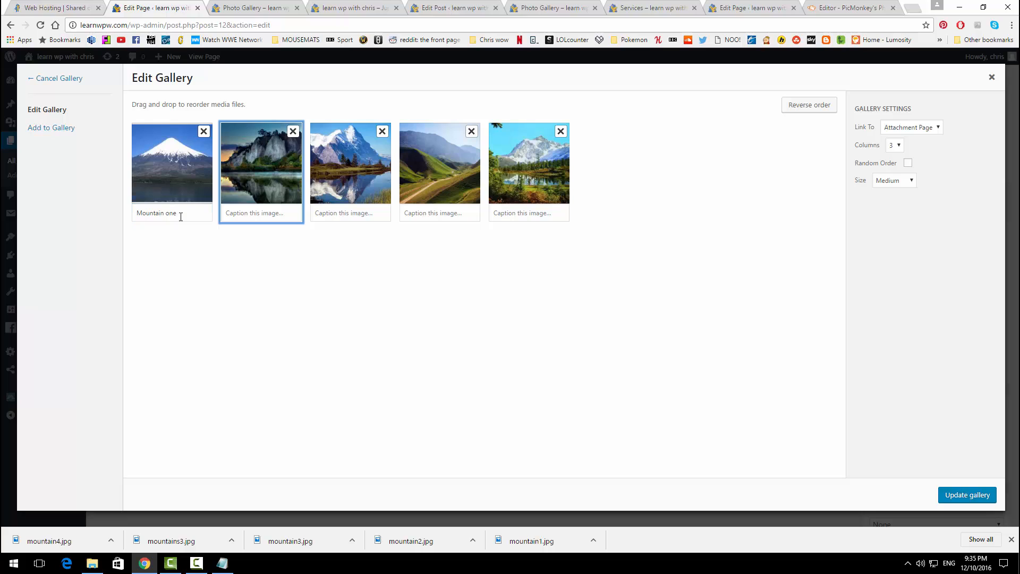
{"action": "left_click", "coordinate": [250, 216]}
{"action": "type", "text": "M"}
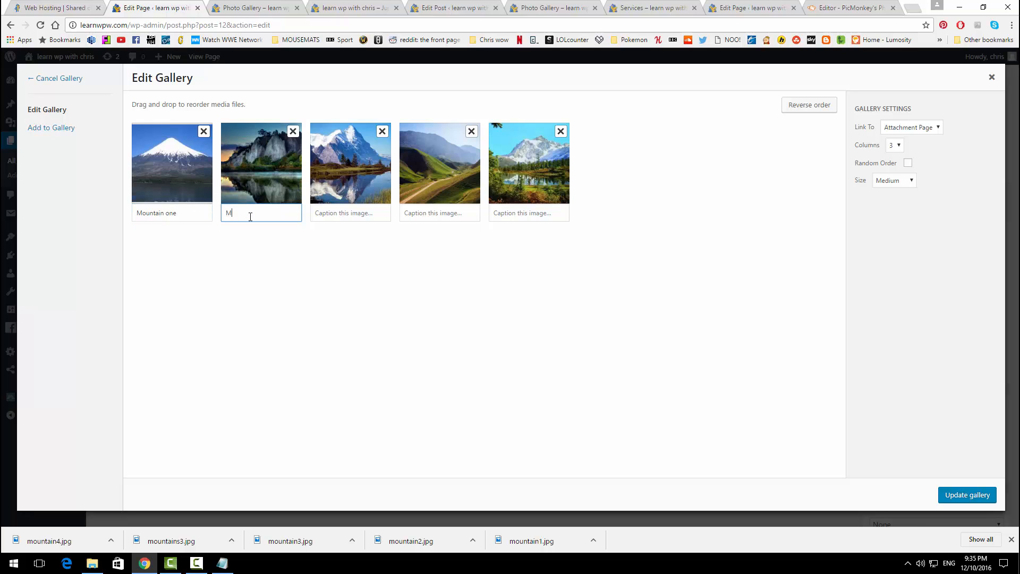
{"action": "type", "text": "ountain 2"}
{"action": "key", "text": "Tab"}
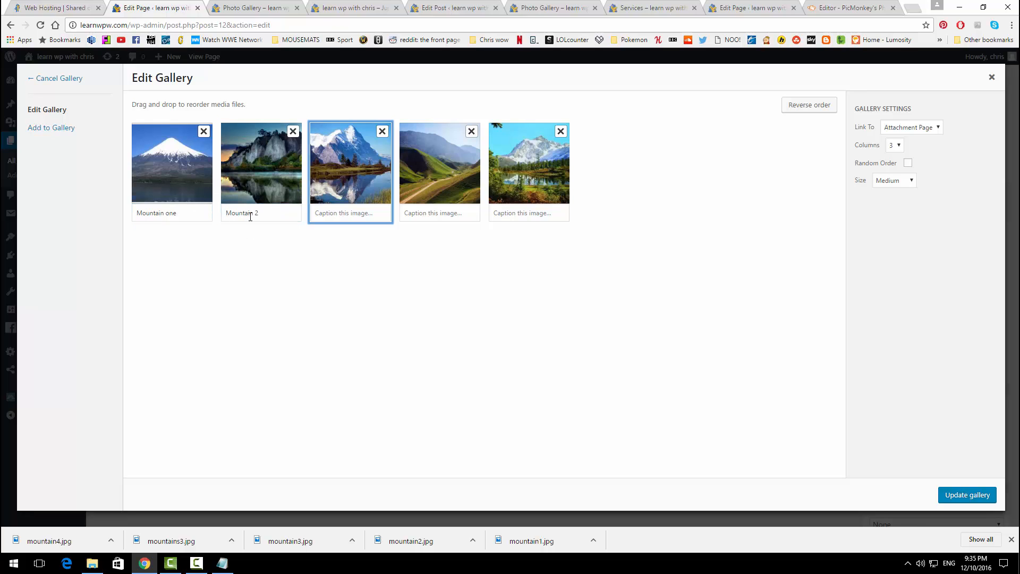
Step: Caption the remaining images 'Mountain 3', 'Mountain 4' and 'Mountain 5'
{"action": "left_click", "coordinate": [324, 212]}
{"action": "type", "text": "Mountain 3"}
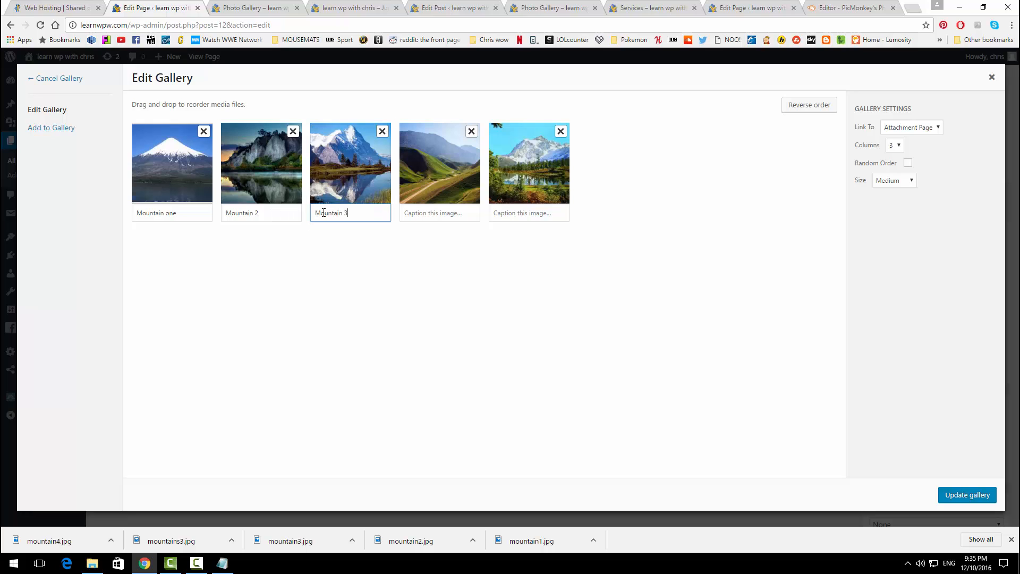
{"action": "key", "text": "Tab"}
{"action": "left_click", "coordinate": [448, 214]}
{"action": "type", "text": "Mountai"}
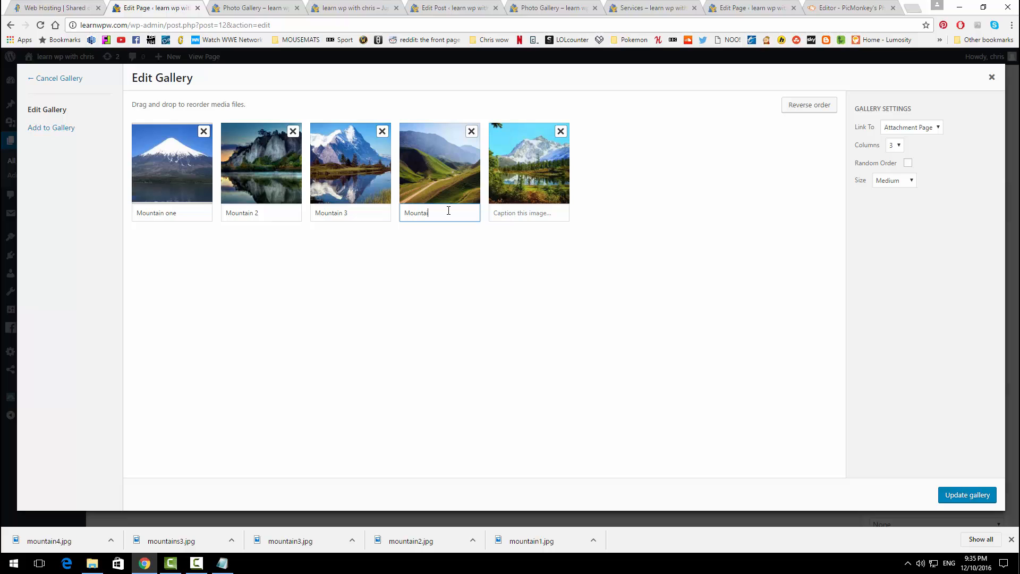
{"action": "type", "text": "n 4"}
{"action": "left_click", "coordinate": [537, 215]}
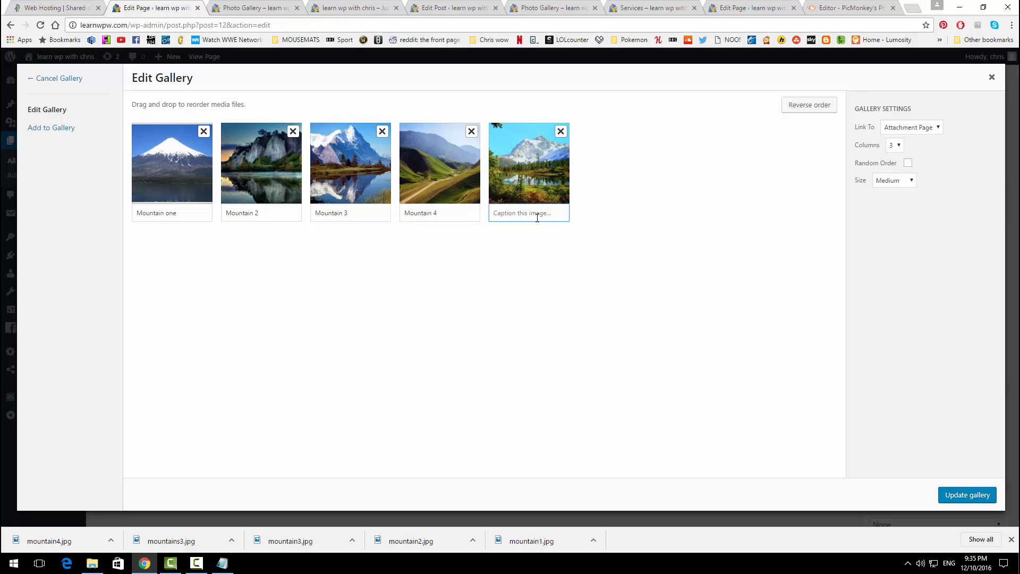
{"action": "type", "text": "Mountain 5"}
Step: Apply the captions to the gallery, update the page and switch to the live view
{"action": "left_click", "coordinate": [950, 490]}
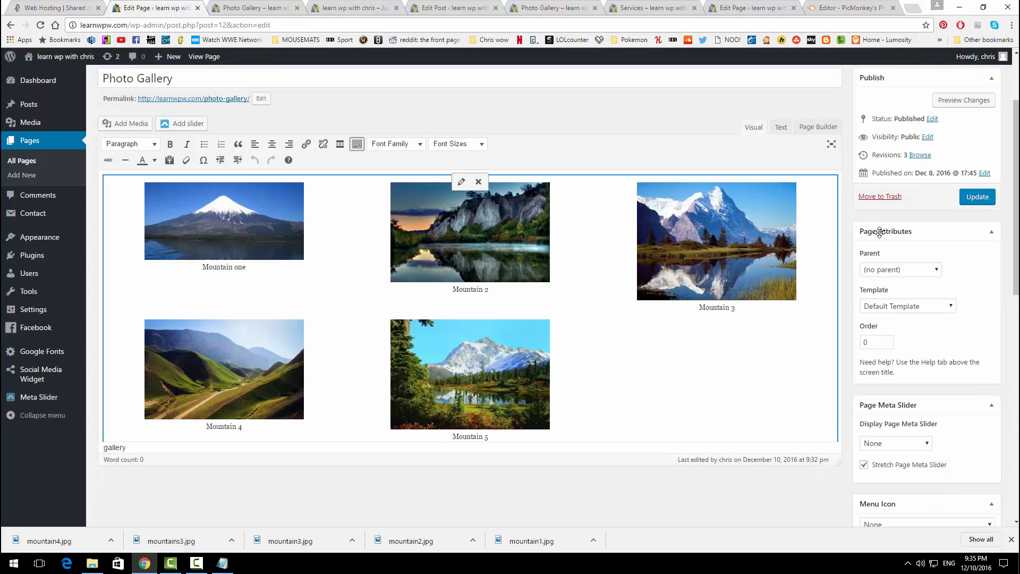
{"action": "left_click", "coordinate": [968, 201]}
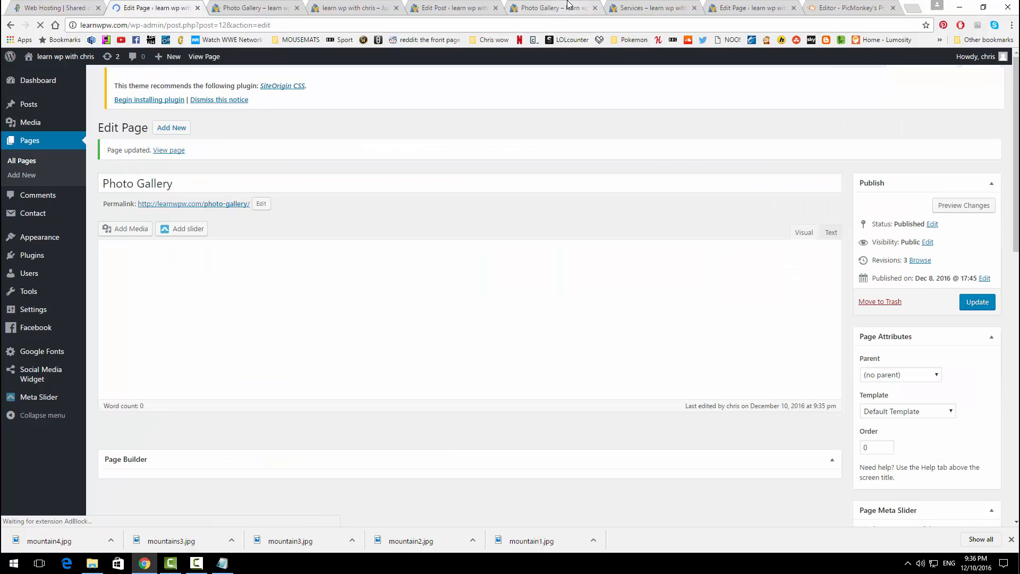
{"action": "left_click", "coordinate": [568, 4]}
Step: Reload the live Photo Gallery page to check the captions, then list all pages
{"action": "left_click", "coordinate": [40, 27]}
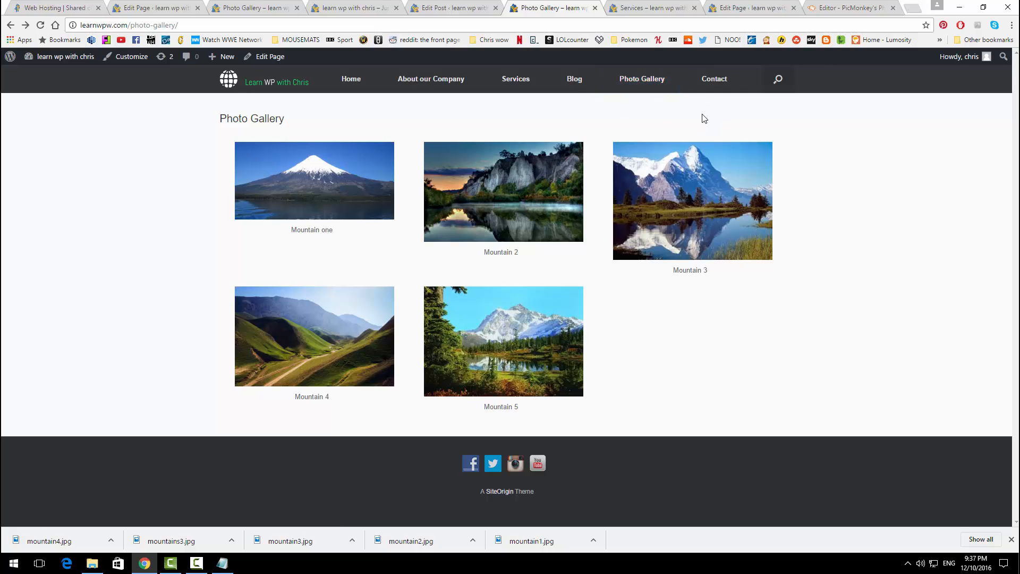
{"action": "left_click", "coordinate": [141, 7]}
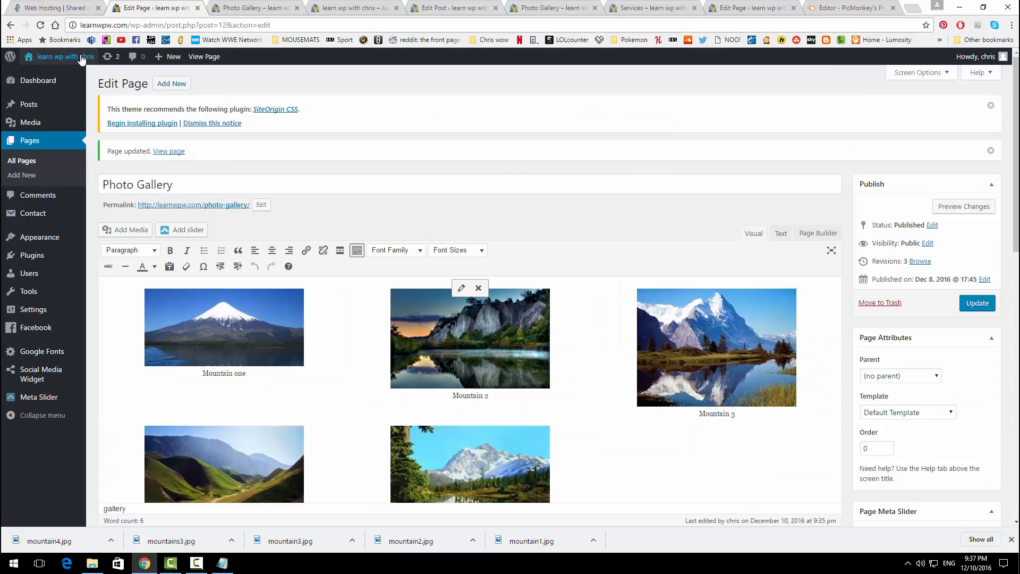
{"action": "left_click", "coordinate": [32, 142]}
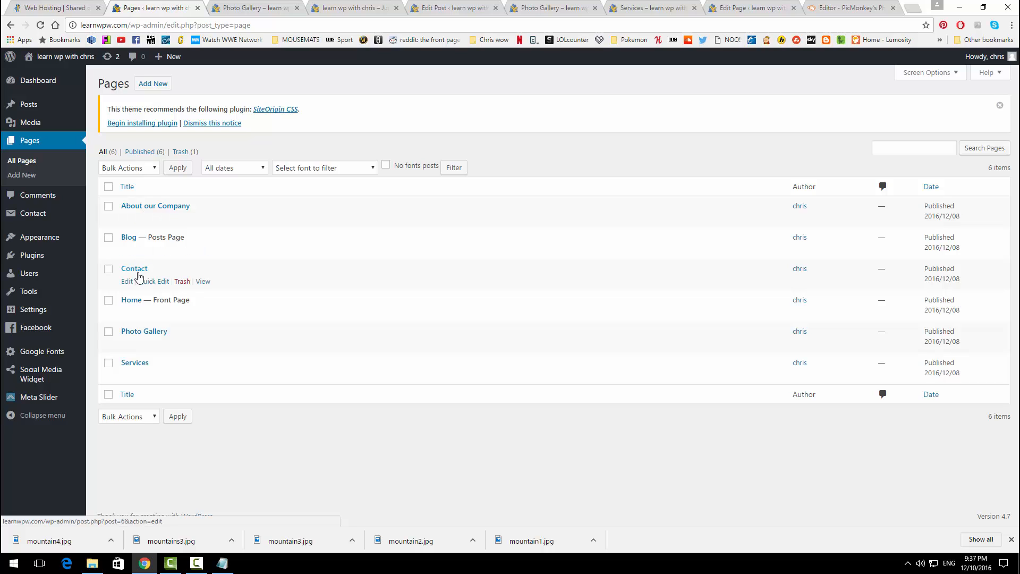
Step: Open the Contact page in the page builder and add a three-column row
{"action": "left_click", "coordinate": [128, 283]}
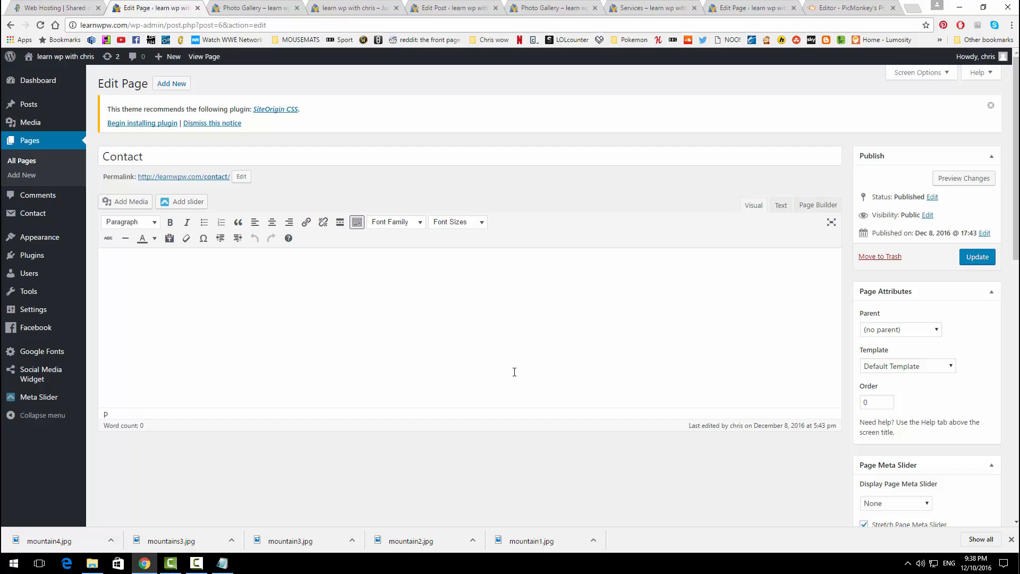
{"action": "left_click", "coordinate": [780, 205]}
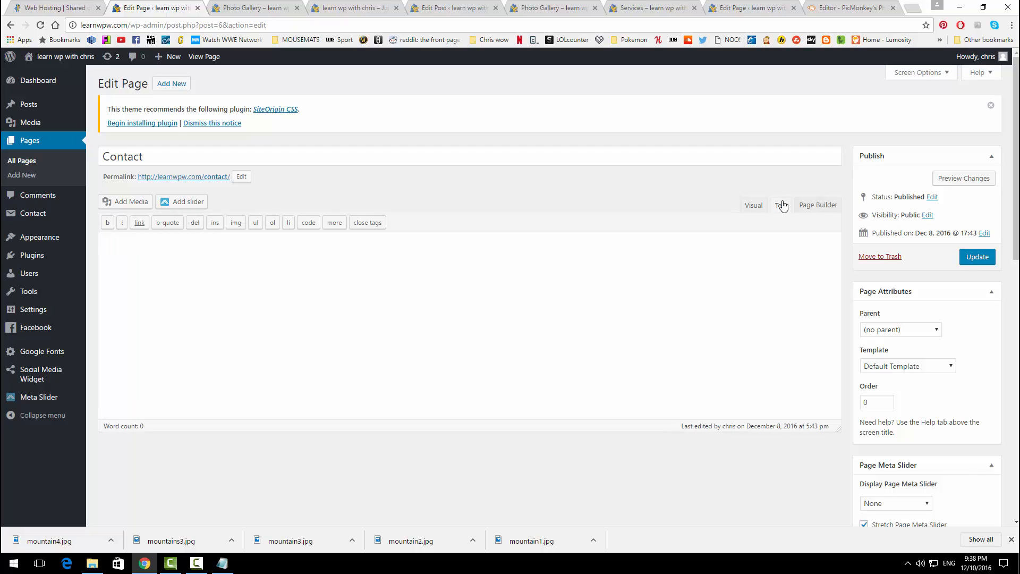
{"action": "left_click", "coordinate": [816, 207]}
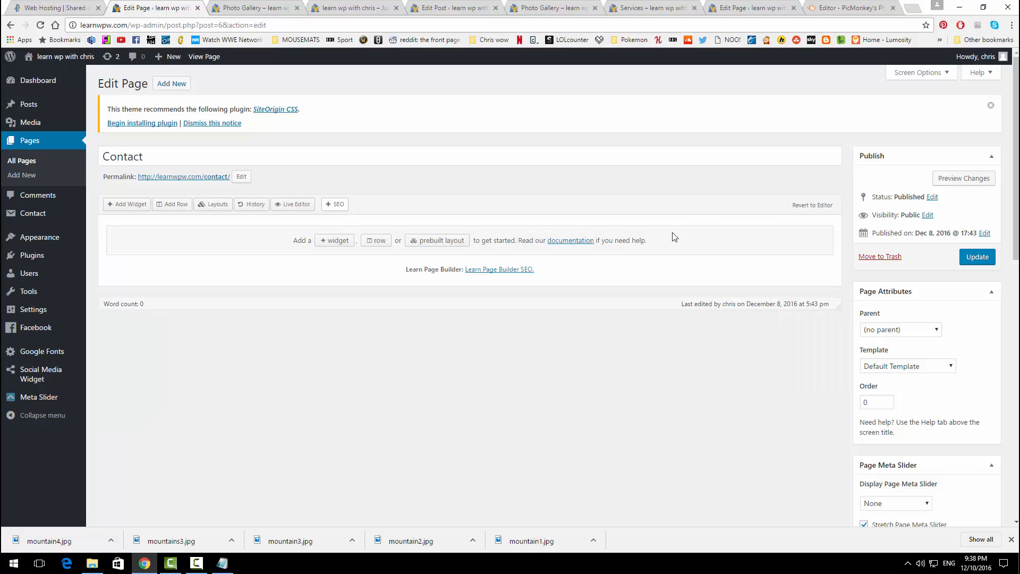
{"action": "left_click", "coordinate": [181, 208]}
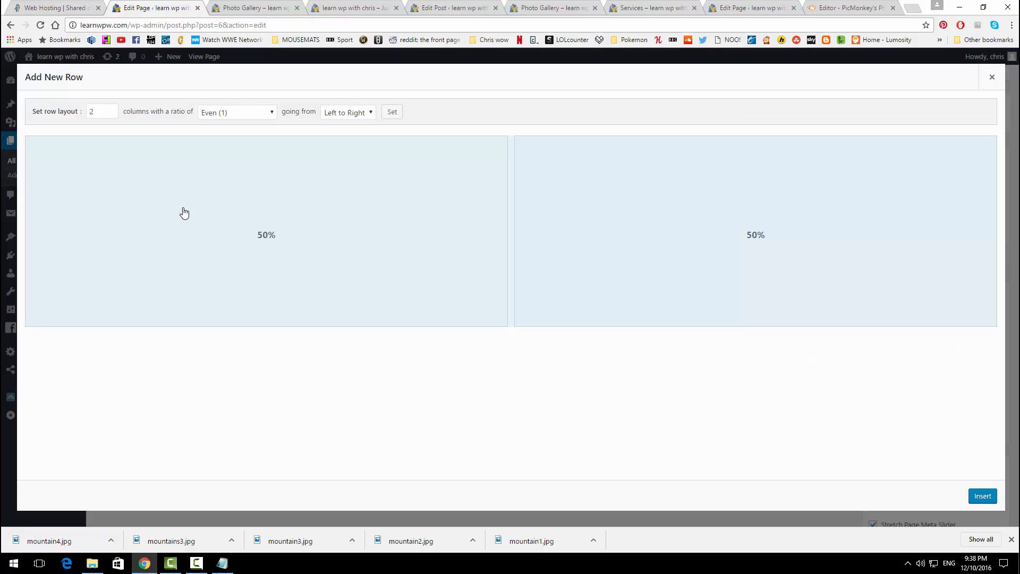
{"action": "left_click", "coordinate": [111, 109]}
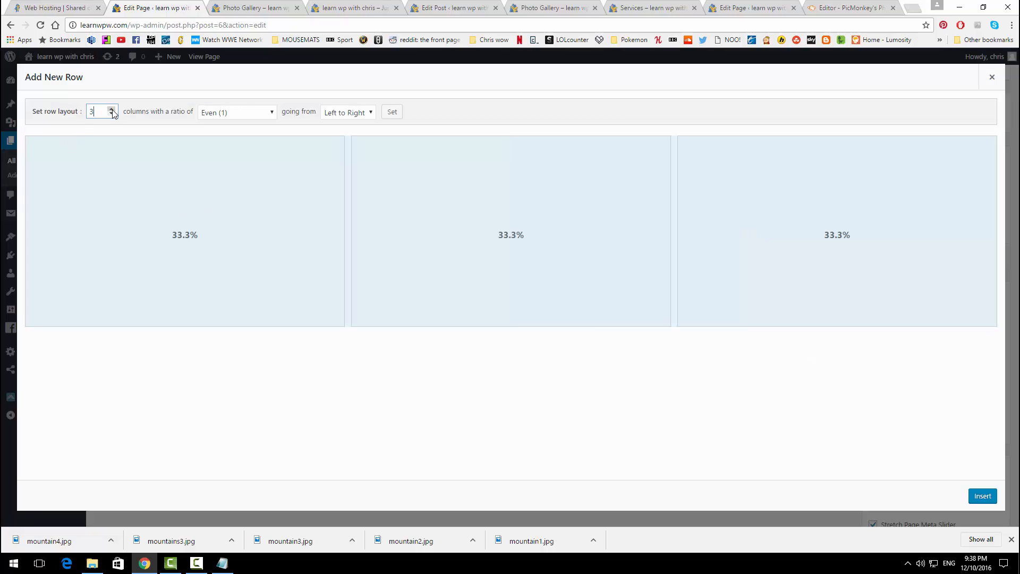
{"action": "left_click", "coordinate": [982, 496]}
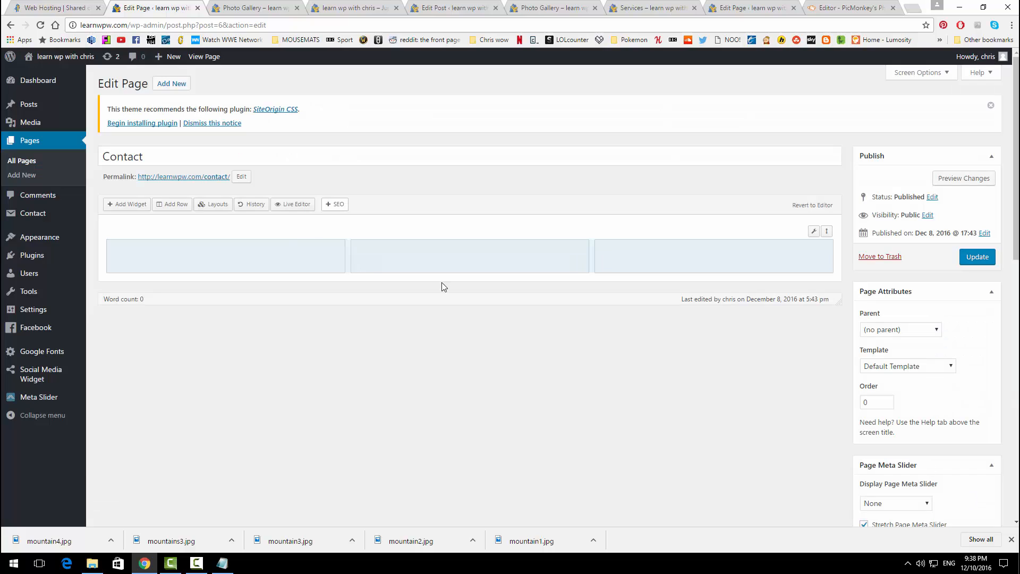
Step: Add a single-column row and a two-column row below it
{"action": "left_click", "coordinate": [171, 206]}
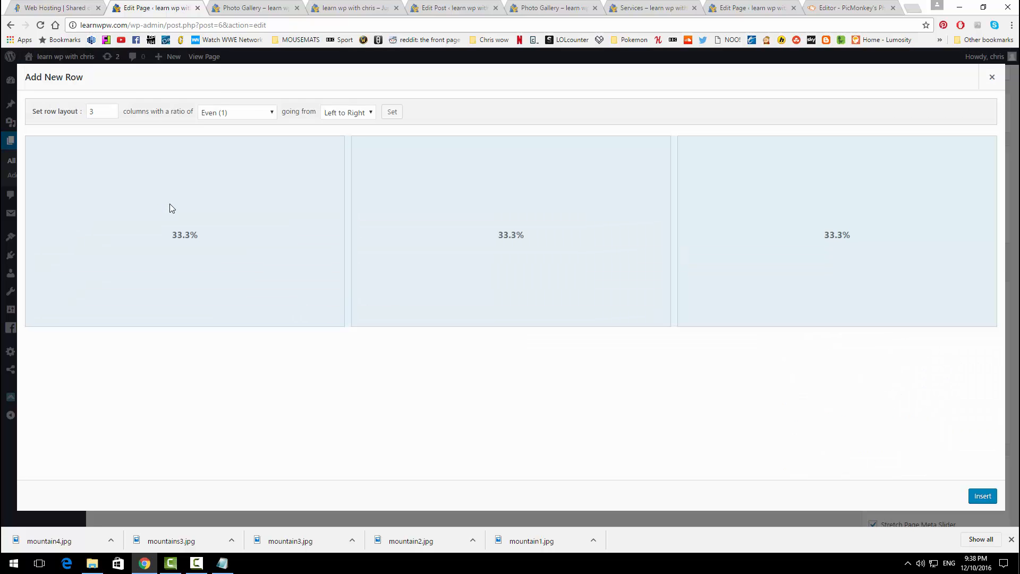
{"action": "left_click", "coordinate": [111, 114]}
{"action": "left_click", "coordinate": [111, 114]}
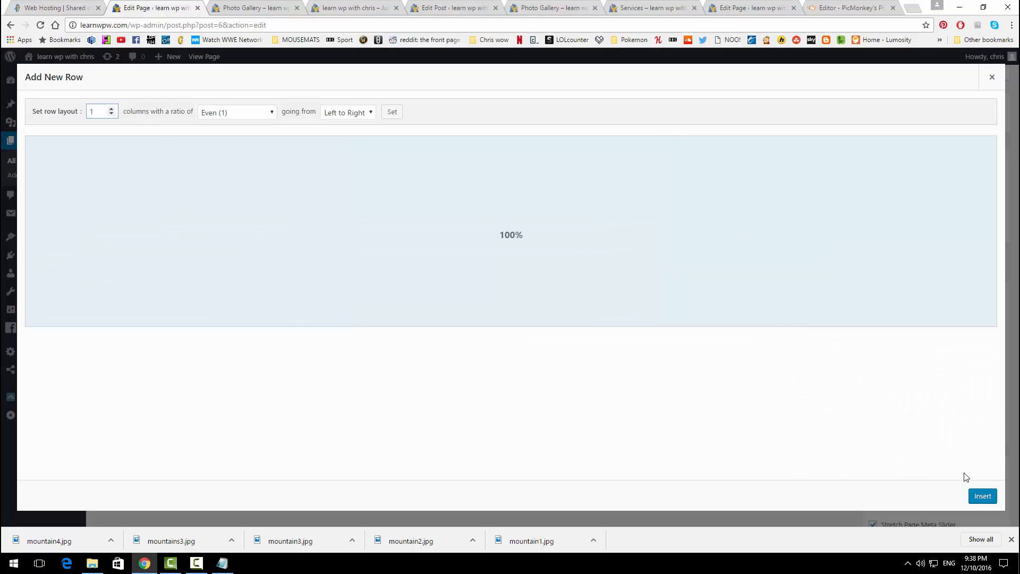
{"action": "left_click", "coordinate": [982, 496]}
{"action": "left_click", "coordinate": [172, 203]}
{"action": "left_click", "coordinate": [111, 109]}
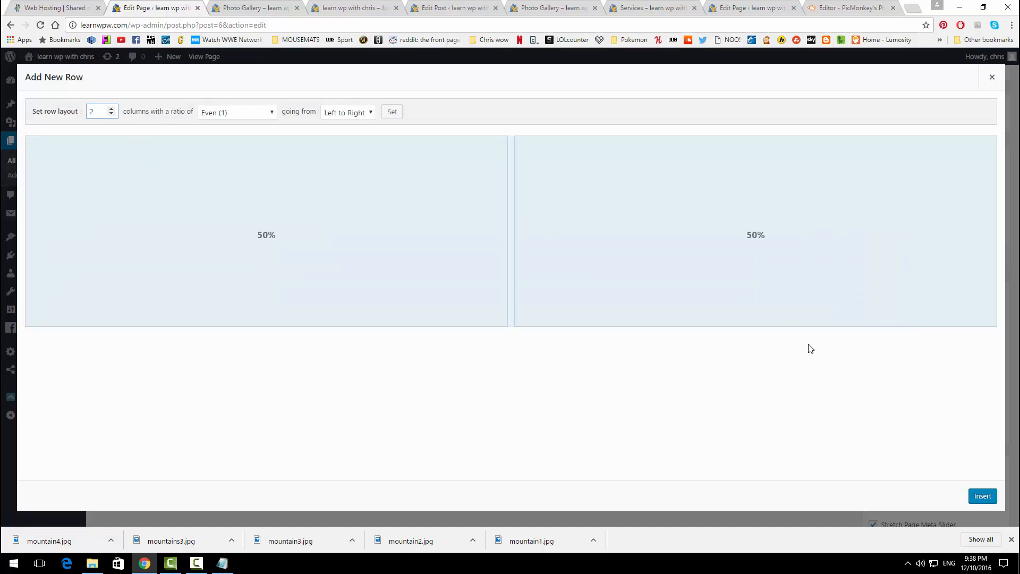
{"action": "left_click", "coordinate": [976, 495]}
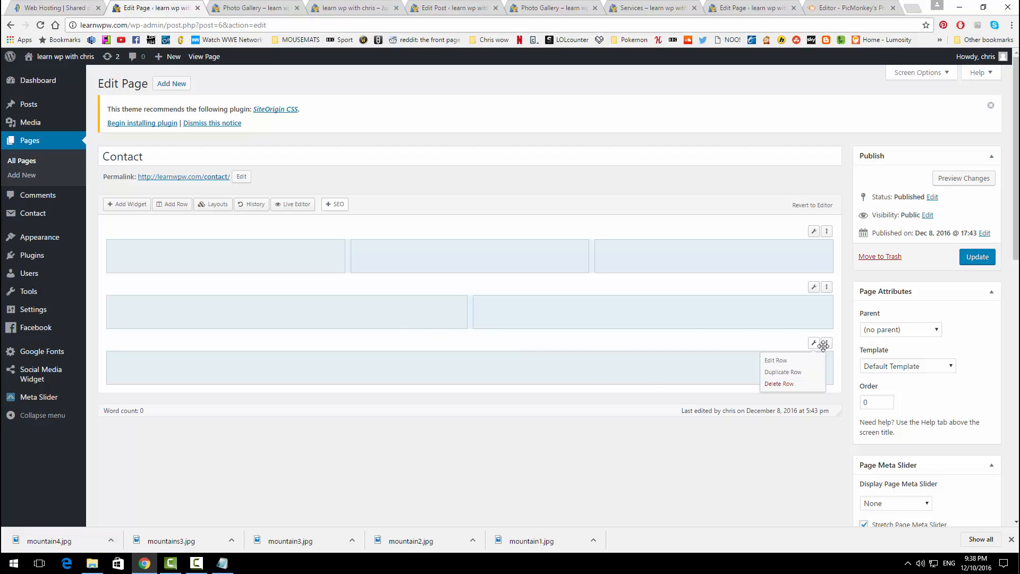
Step: Move the single-column row between the other two and pick the first top-row cell
{"action": "left_click_drag", "start_coordinate": [826, 343], "coordinate": [824, 281]}
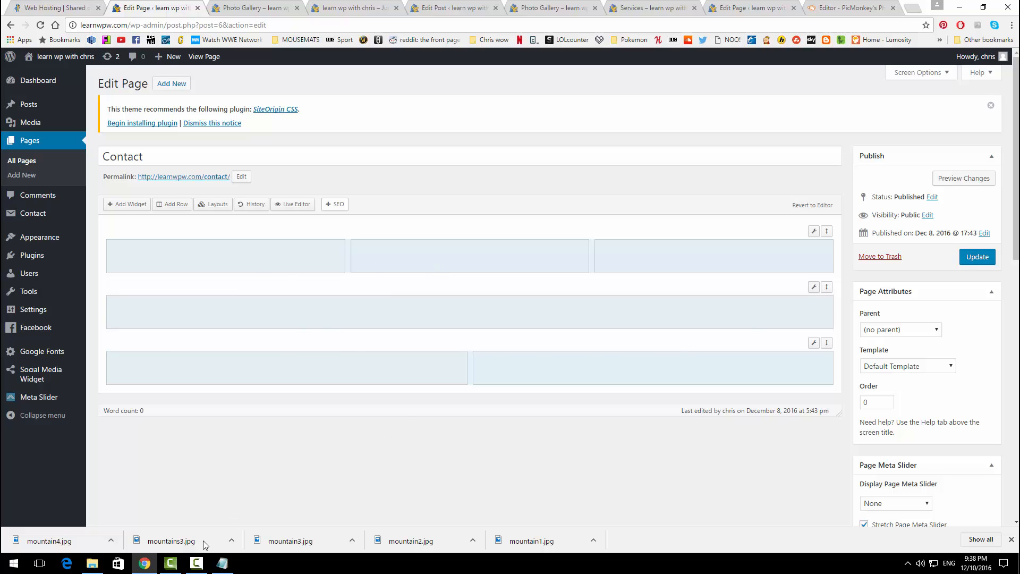
{"action": "left_click", "coordinate": [254, 256]}
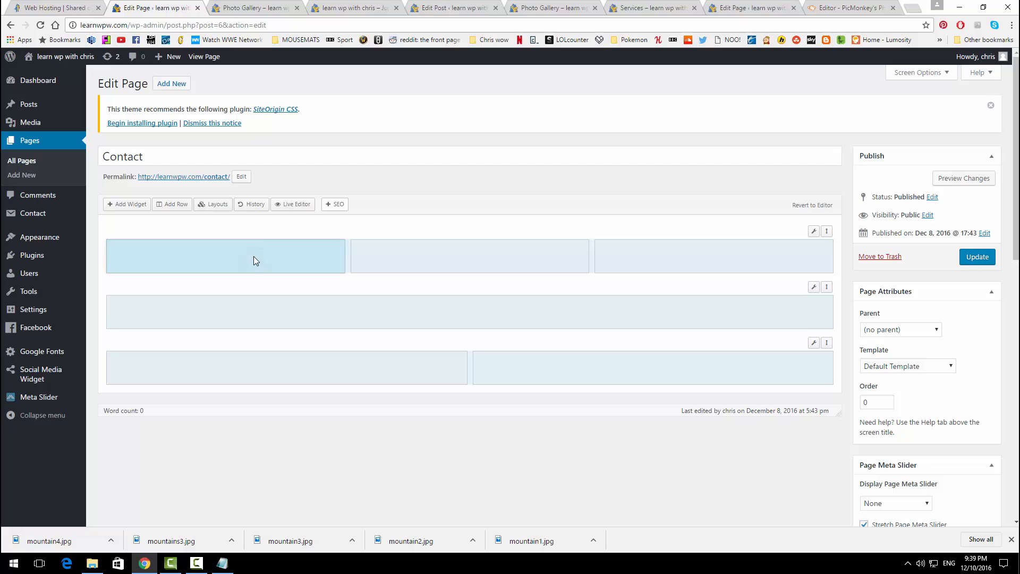
{"action": "left_click", "coordinate": [138, 208]}
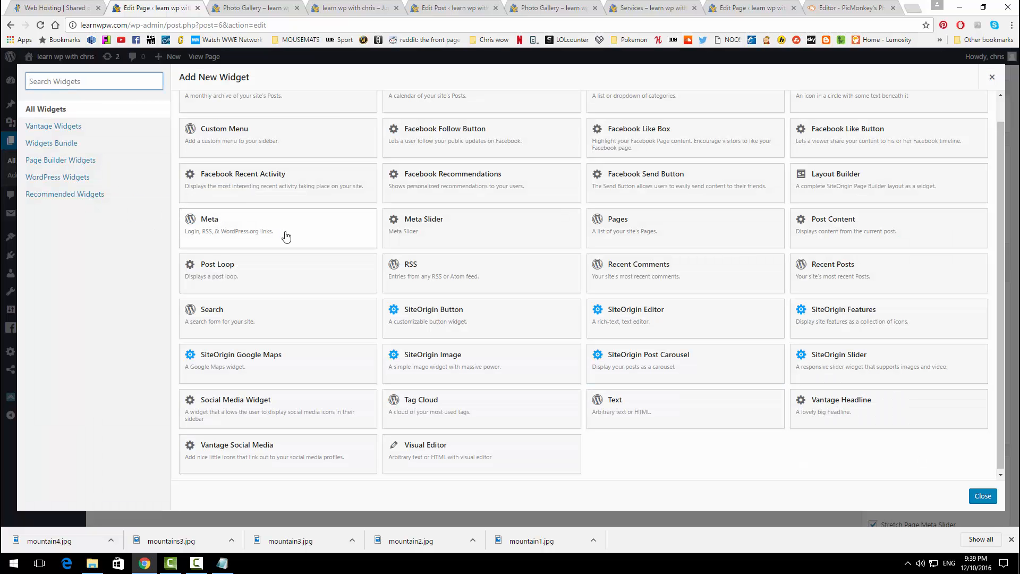
Step: Add a Visual Editor widget to the first column with 'Contact', a phone line and an email line
{"action": "scroll", "coordinate": [424, 270], "scroll_direction": "down", "scroll_amount": 1}
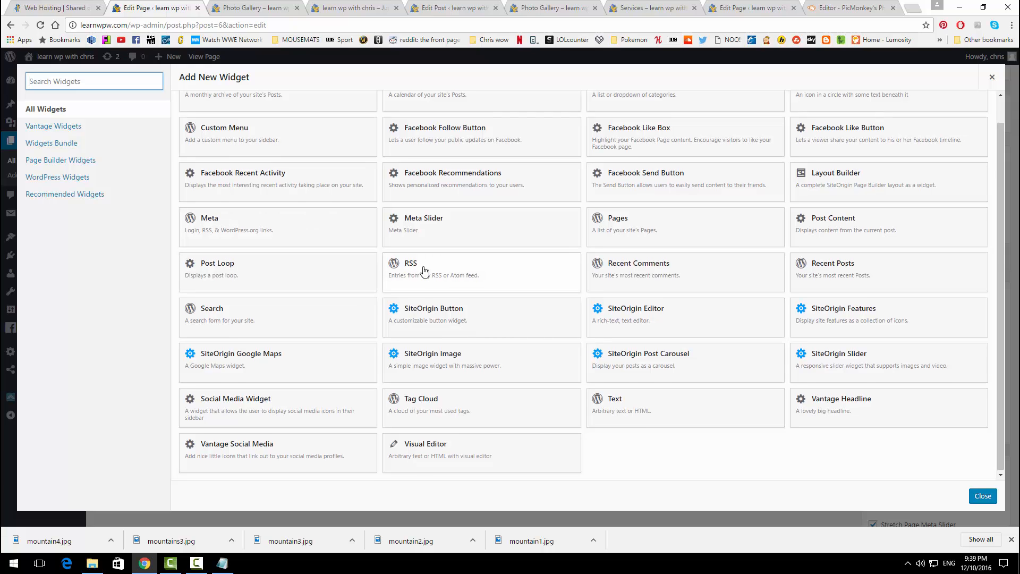
{"action": "left_click", "coordinate": [436, 453]}
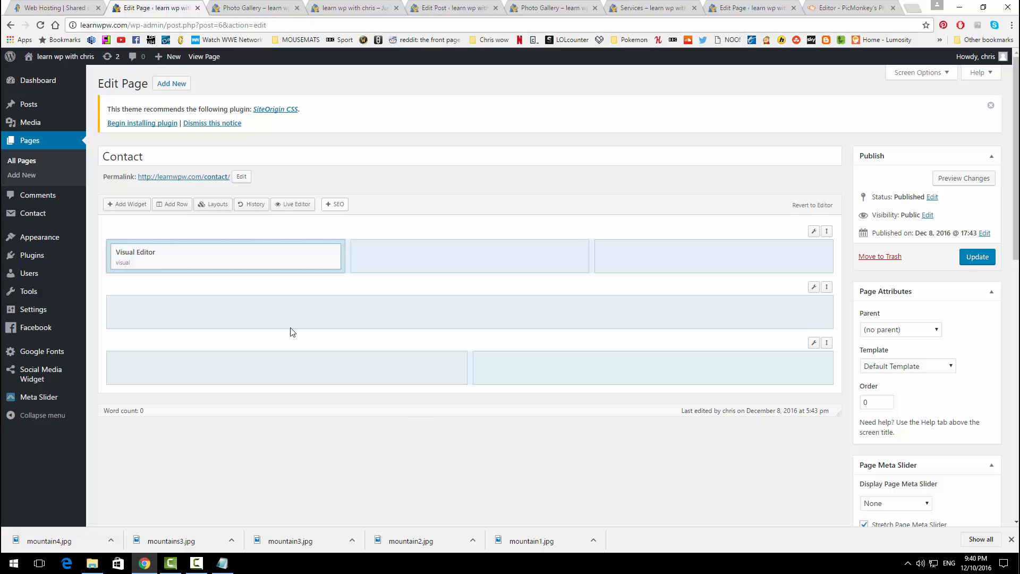
{"action": "mouse_move", "coordinate": [184, 256]}
{"action": "left_click", "coordinate": [275, 260]}
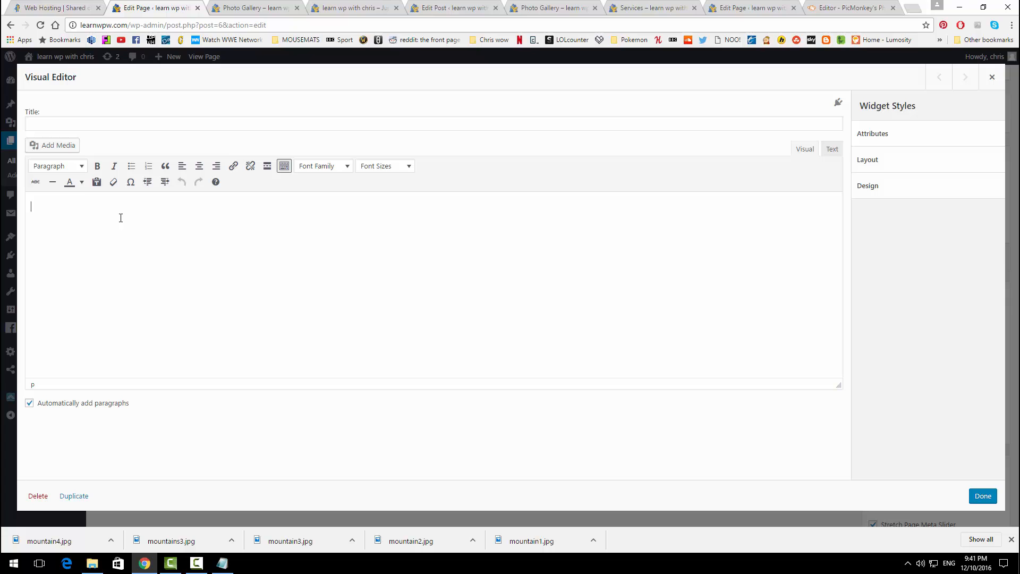
{"action": "type", "text": "Cpm"}
{"action": "key", "text": "BackSpace"}
{"action": "key", "text": "BackSpace"}
{"action": "type", "text": "ontact"}
{"action": "key", "text": "Return"}
{"action": "type", "text": "Phone"}
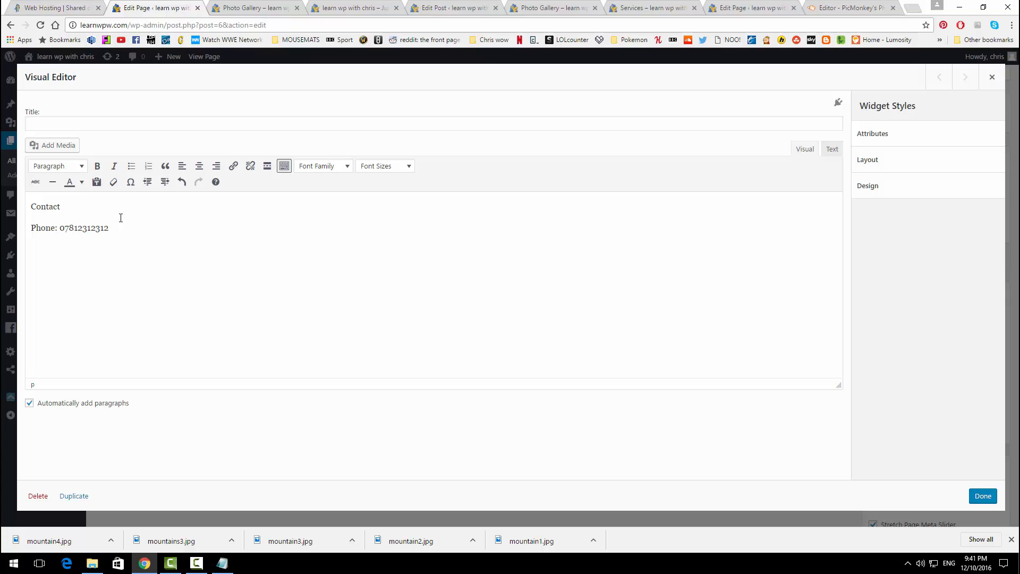
{"action": "key", "text": "Return"}
Step: Centre the contact lines and make 'Contact' a Heading 1
{"action": "left_click_drag", "start_coordinate": [134, 244], "coordinate": [41, 204]}
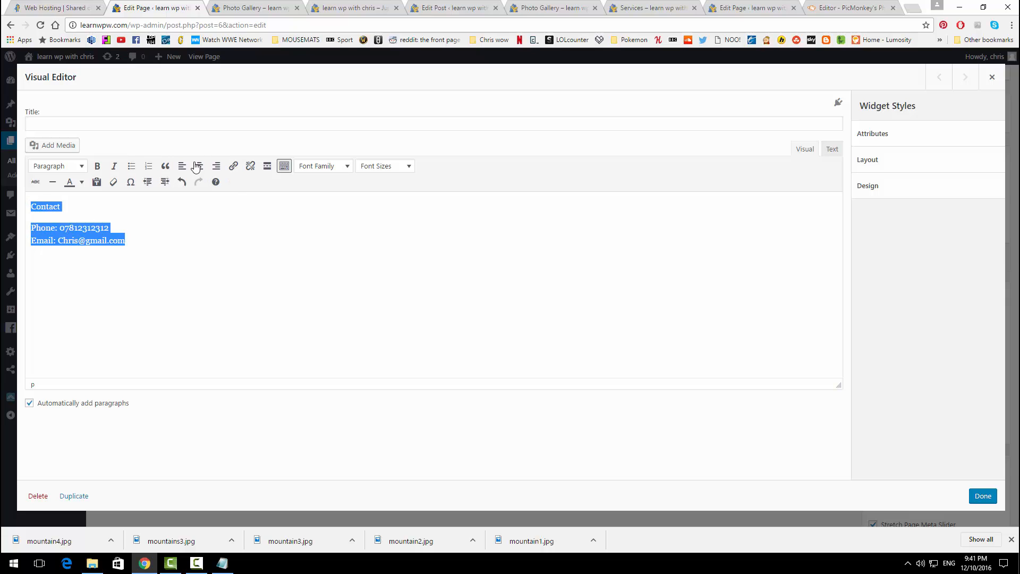
{"action": "left_click", "coordinate": [200, 166]}
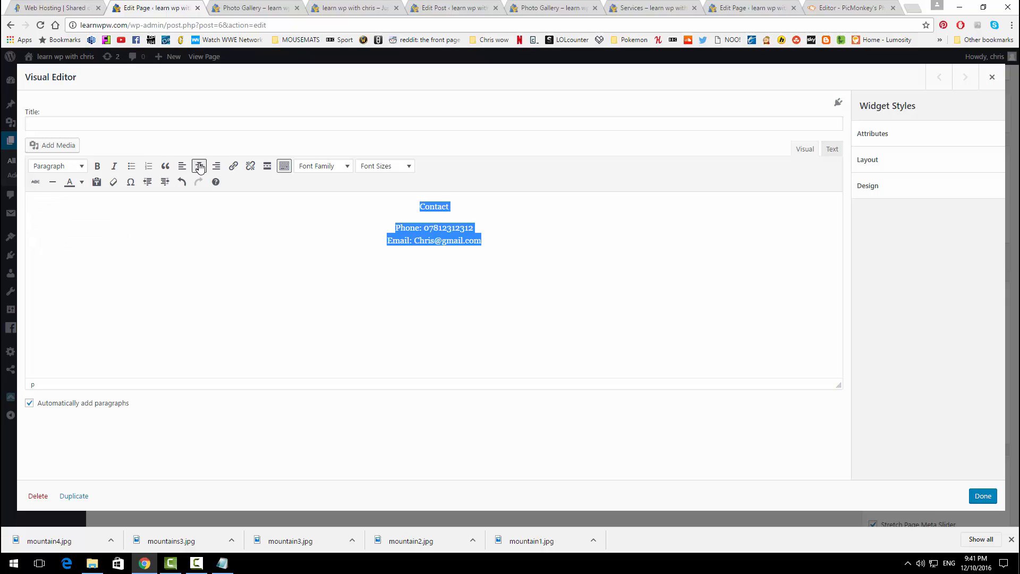
{"action": "left_click", "coordinate": [246, 247]}
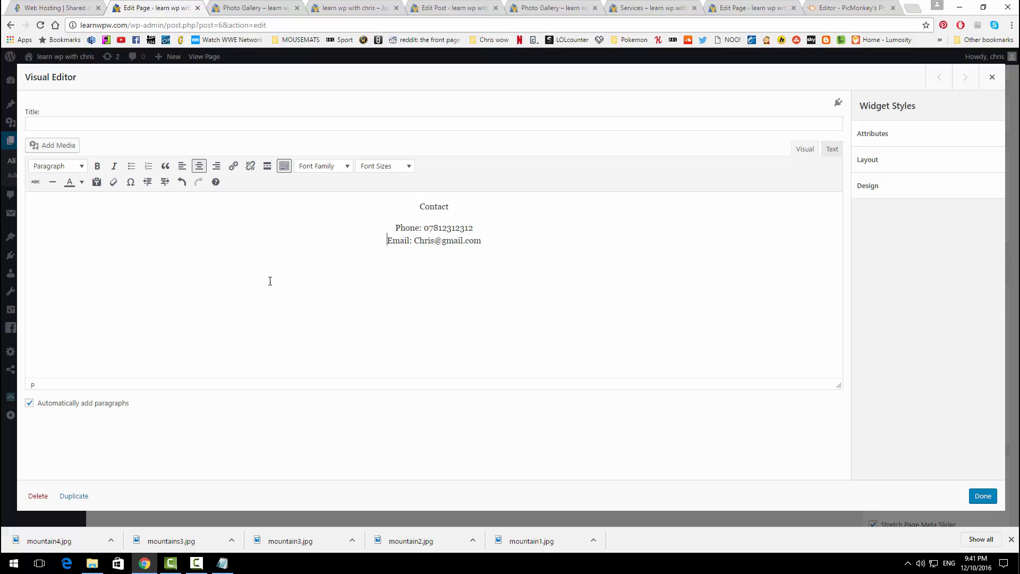
{"action": "left_click", "coordinate": [197, 564]}
{"action": "left_click", "coordinate": [348, 234]}
{"action": "left_click_drag", "start_coordinate": [471, 207], "coordinate": [421, 209]}
{"action": "left_click", "coordinate": [80, 166]}
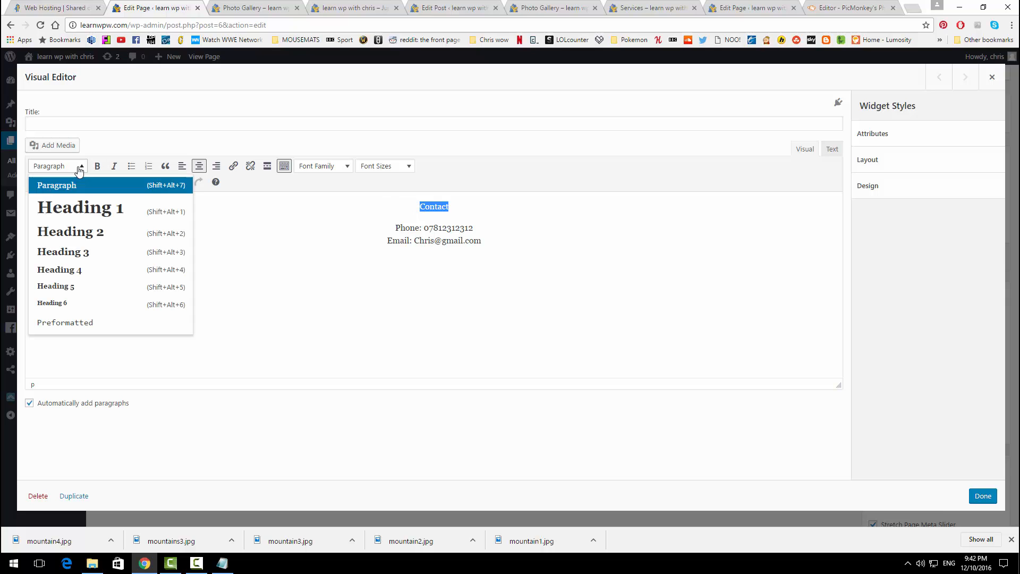
{"action": "left_click", "coordinate": [73, 213]}
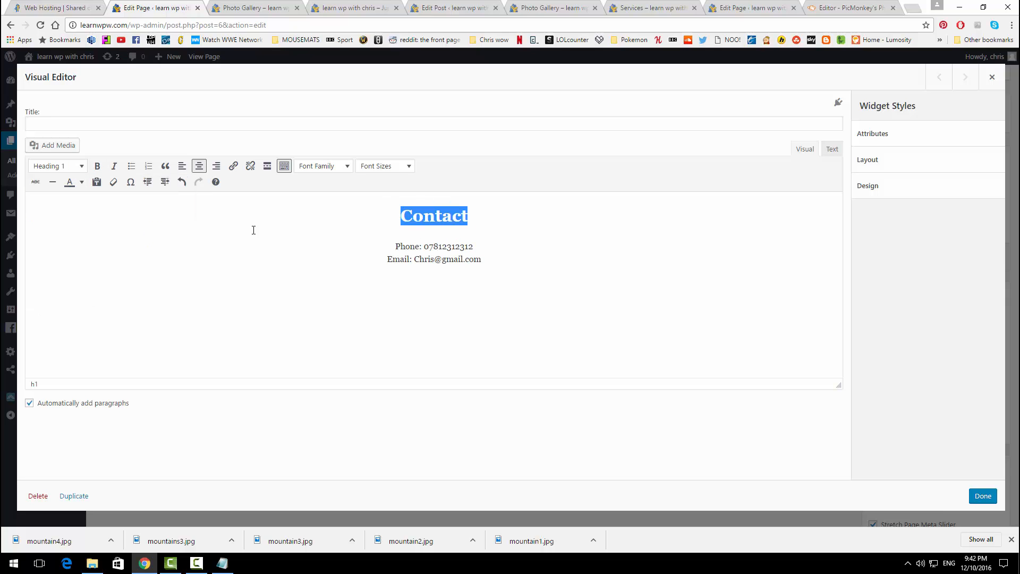
{"action": "left_click", "coordinate": [494, 289]}
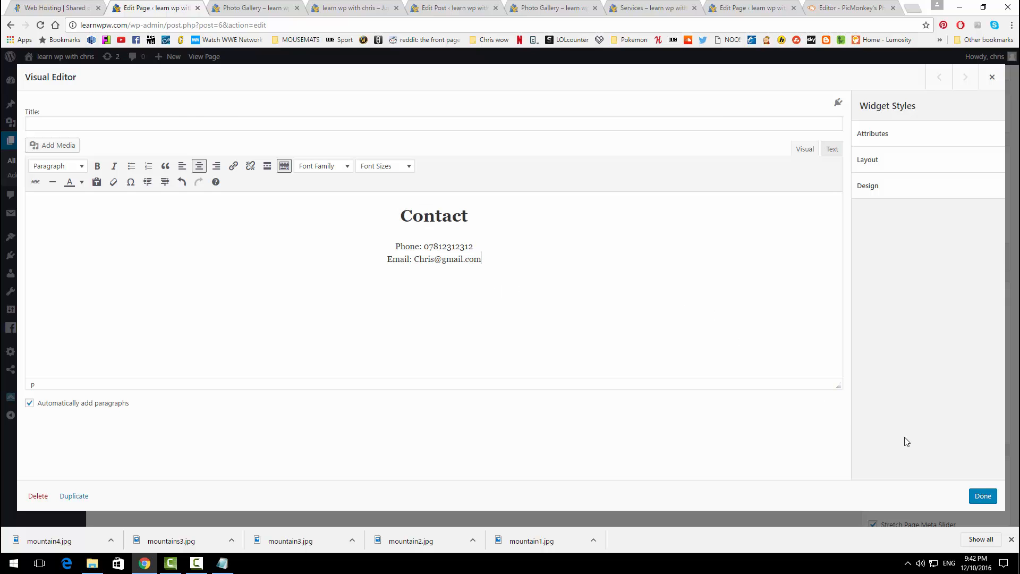
{"action": "left_click", "coordinate": [982, 495]}
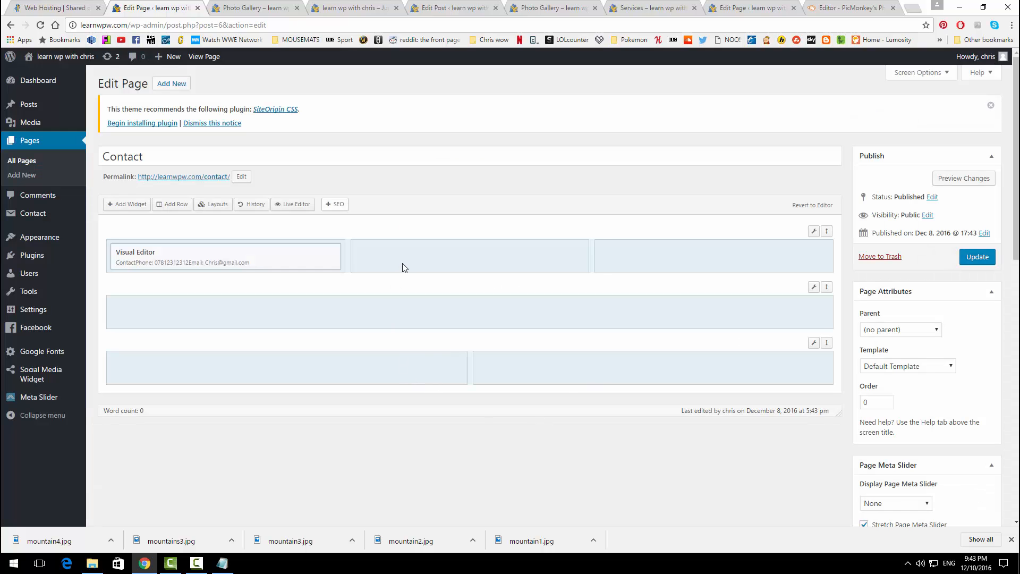
Step: Add a middle-column Visual Editor widget: 'Office Hours', 'Weekdays: 9am-5pm', 'Weekends: 12pm-5pm'
{"action": "left_click", "coordinate": [438, 248]}
{"action": "left_click", "coordinate": [138, 206]}
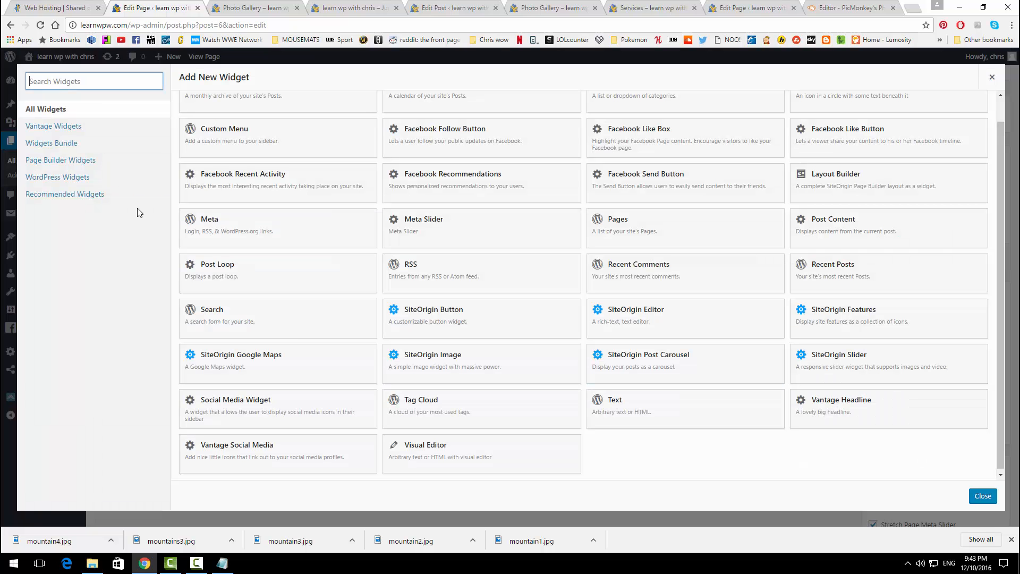
{"action": "left_click", "coordinate": [475, 449]}
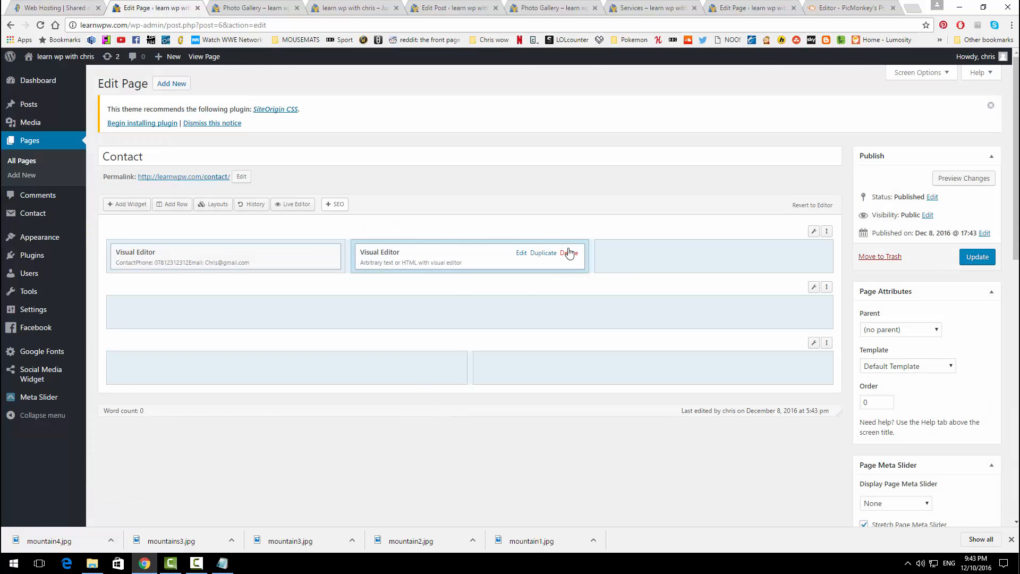
{"action": "left_click", "coordinate": [521, 256]}
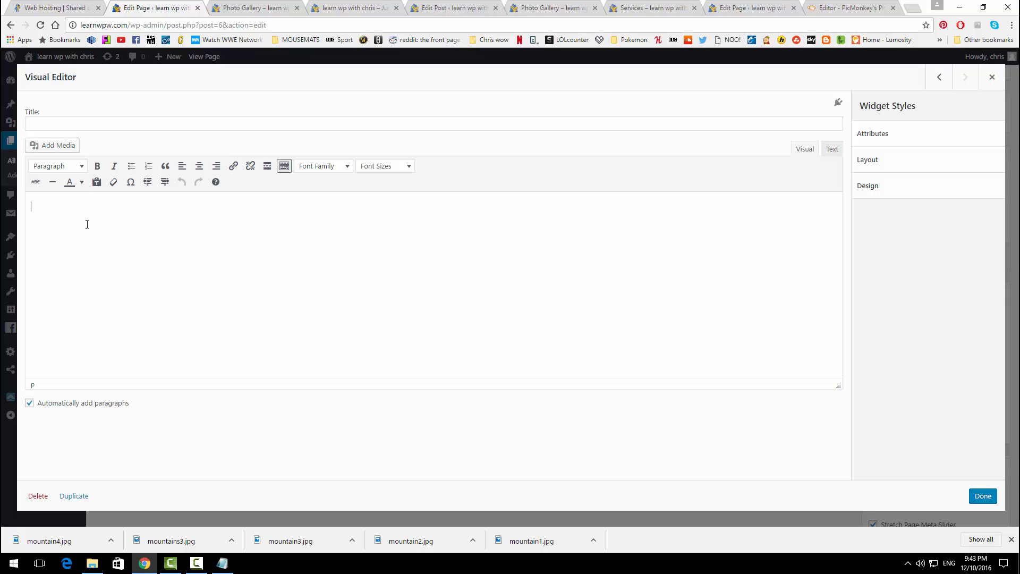
{"action": "type", "text": "Office Hours"}
{"action": "key", "text": "Return"}
{"action": "type", "text": "wee"}
{"action": "key", "text": "BackSpace"}
{"action": "key", "text": "BackSpace"}
{"action": "key", "text": "BackSpace"}
{"action": "type", "text": "Weee"}
{"action": "key", "text": "BackSpace"}
{"action": "key", "text": "BackSpace"}
{"action": "type", "text": "ekdays"}
{"action": "type", "text": ": 9"}
{"action": "type", "text": "am-5a"}
{"action": "type", "text": "m"}
{"action": "type", "text": "Weekends: 12p"}
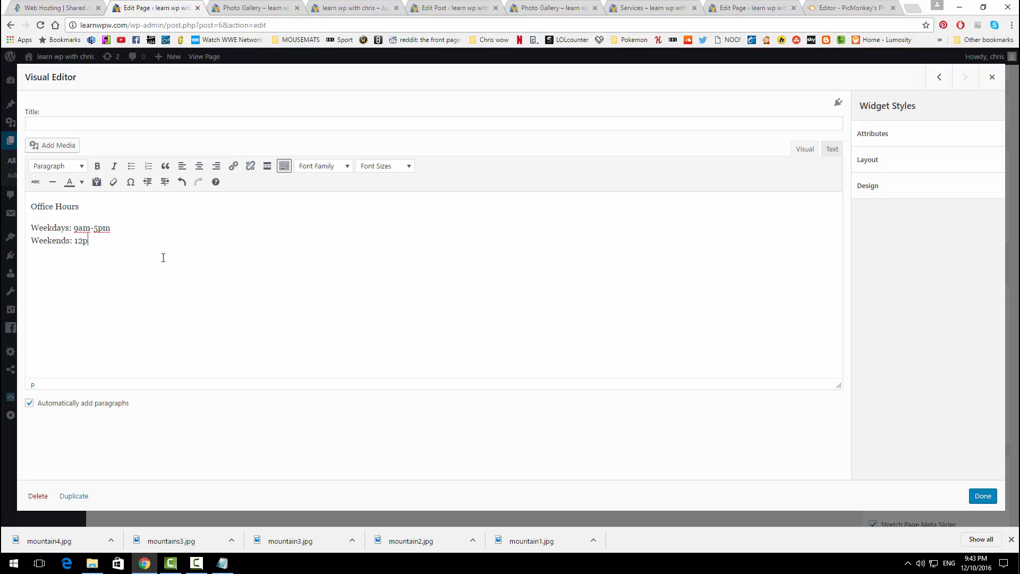
{"action": "type", "text": "m-5pm"}
Step: Centre the office hours text and make 'Office Hours' a Heading 1
{"action": "left_click_drag", "start_coordinate": [124, 248], "coordinate": [31, 206]}
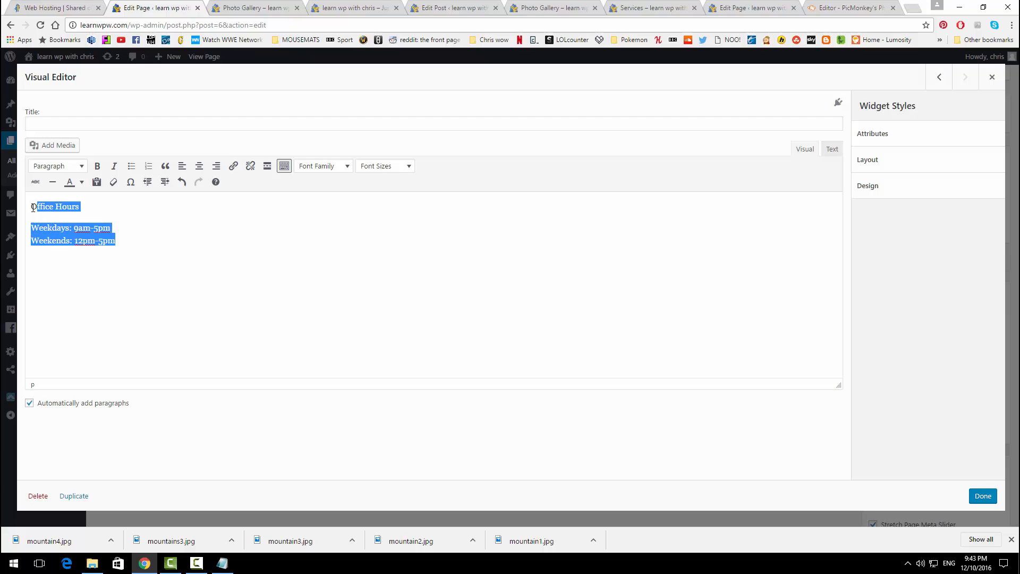
{"action": "left_click", "coordinate": [200, 166]}
{"action": "left_click_drag", "start_coordinate": [473, 207], "coordinate": [373, 212]}
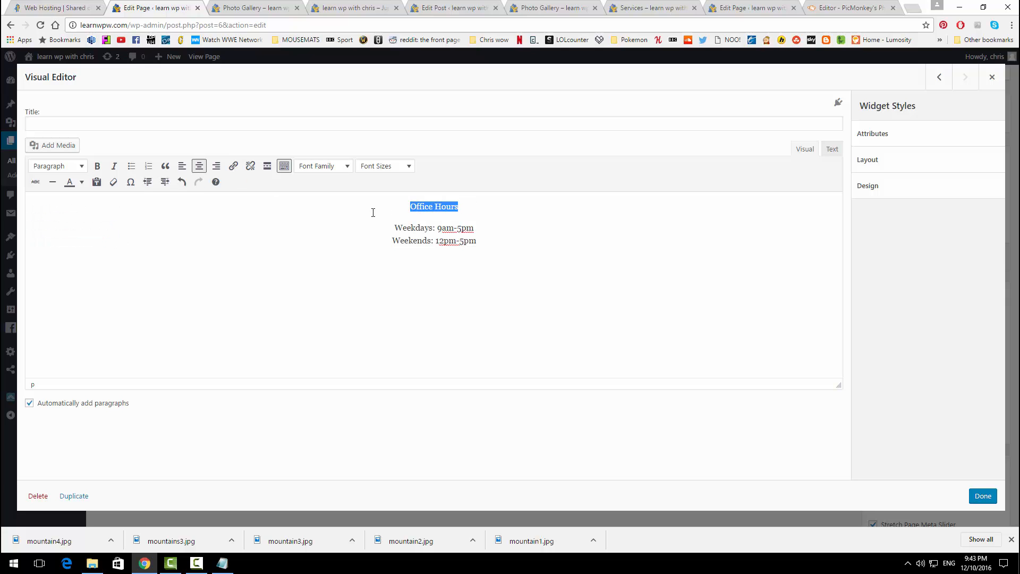
{"action": "left_click", "coordinate": [81, 166]}
{"action": "left_click", "coordinate": [64, 207]}
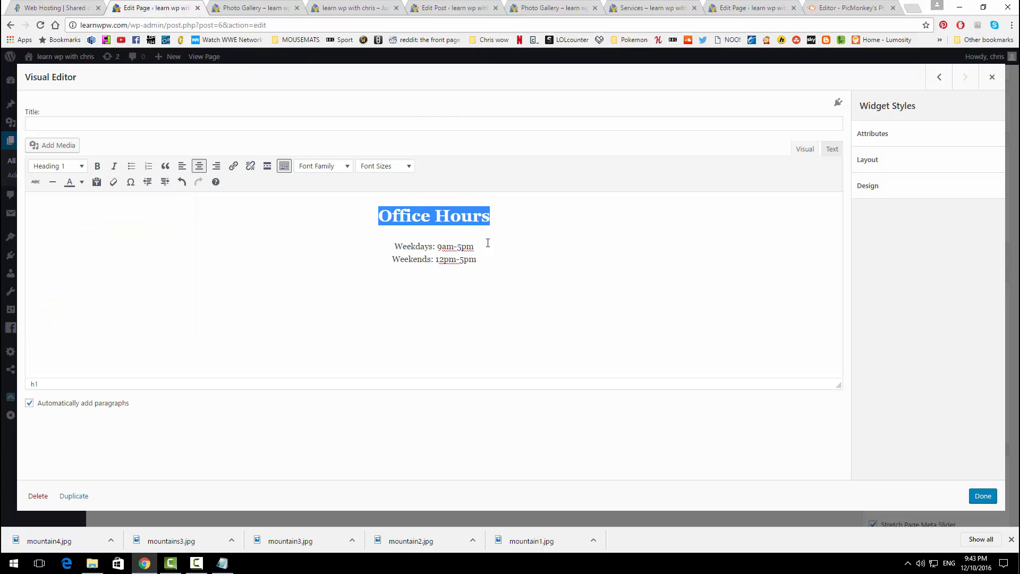
{"action": "left_click", "coordinate": [975, 495]}
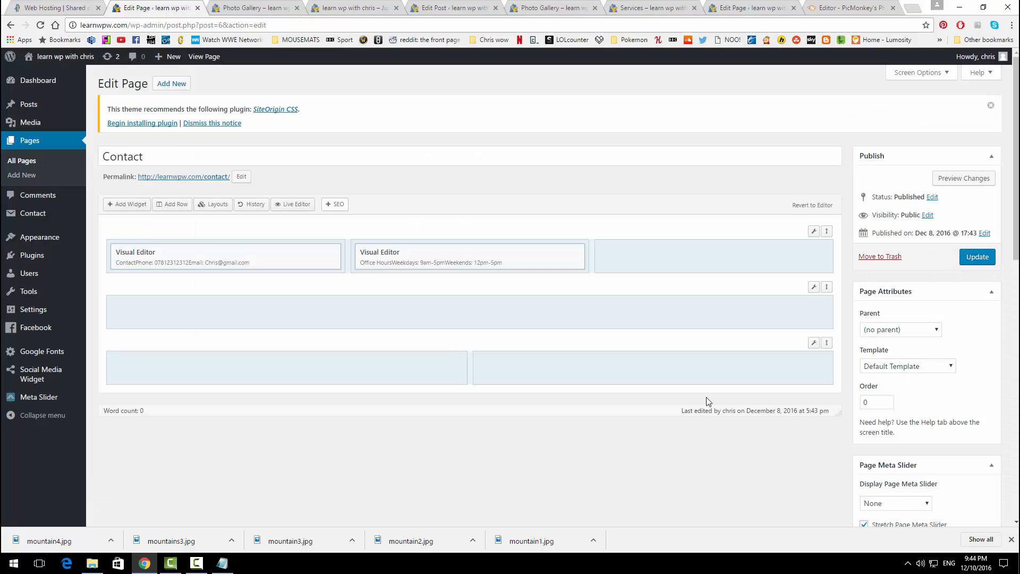
Step: Add a third-column Visual Editor widget with 'Location' above the street address
{"action": "left_click", "coordinate": [657, 261]}
{"action": "left_click", "coordinate": [128, 205]}
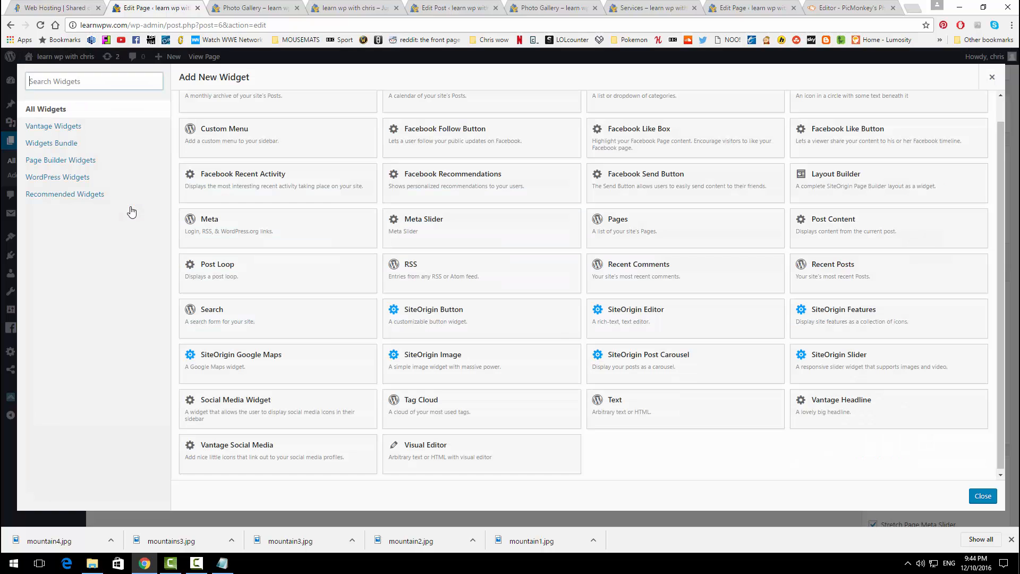
{"action": "left_click", "coordinate": [485, 456]}
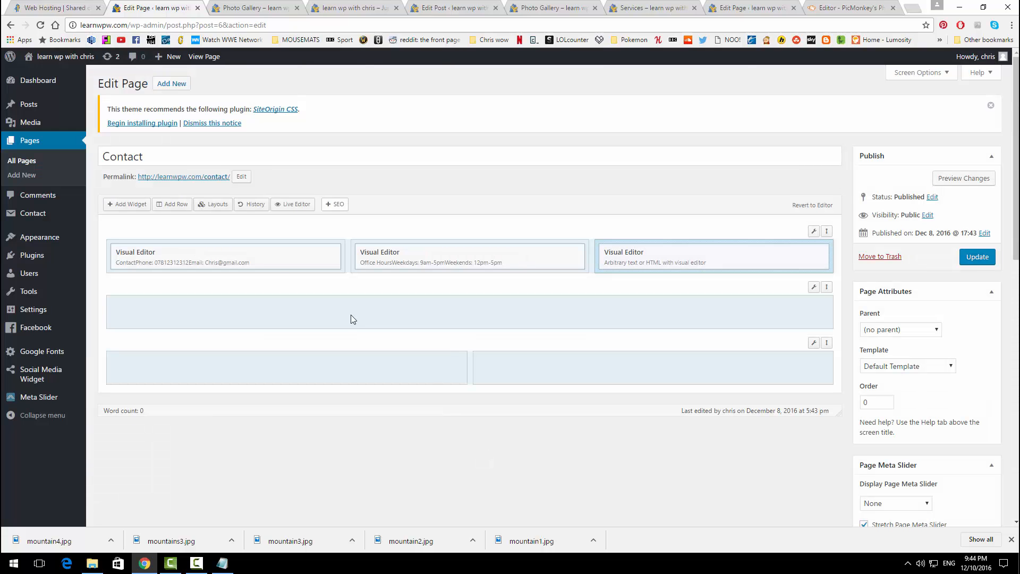
{"action": "left_click", "coordinate": [765, 254]}
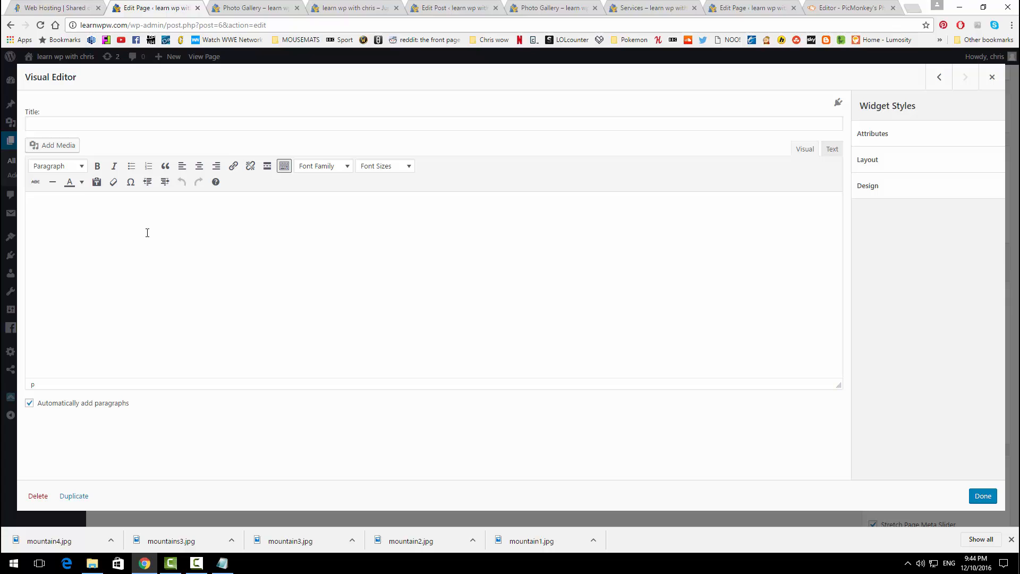
{"action": "type", "text": "Location"}
{"action": "key", "text": "Return"}
{"action": "type", "text": "123"}
{"action": "type", "text": "Miami"}
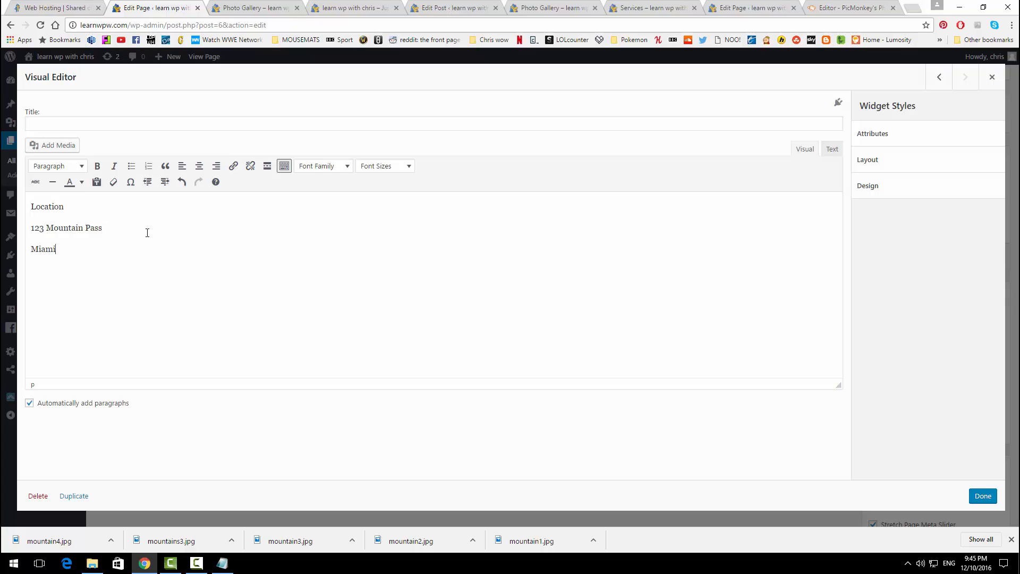
{"action": "key", "text": "BackSpace"}
{"action": "key", "text": "BackSpace"}
{"action": "key", "text": "BackSpace"}
{"action": "key", "text": "BackSpace"}
{"action": "key", "text": "BackSpace"}
{"action": "key", "text": "BackSpace"}
{"action": "type", "text": "FL"}
Step: Centre the Location column text and make 'Location' a Heading 1
{"action": "left_click_drag", "start_coordinate": [135, 250], "coordinate": [26, 207]}
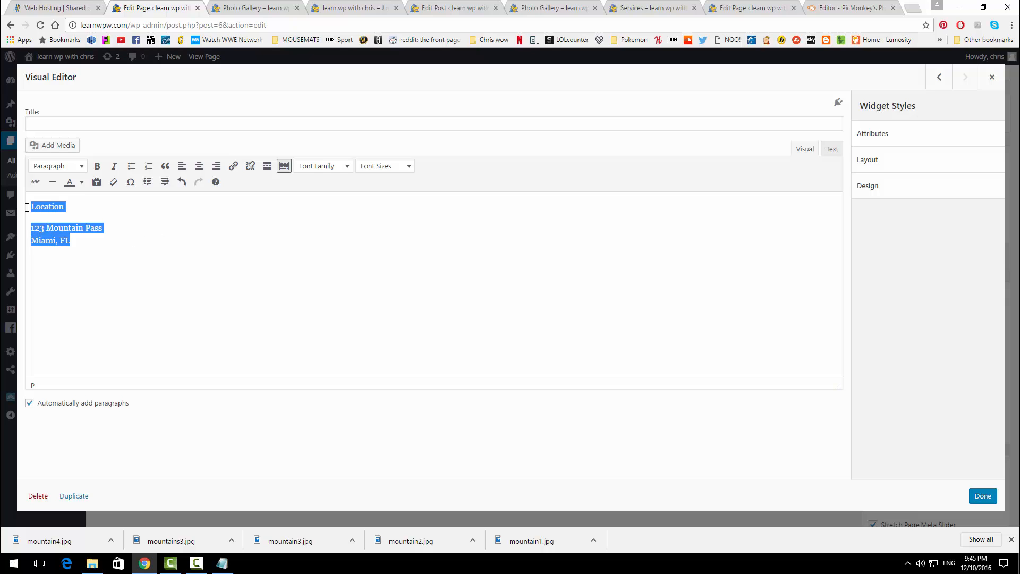
{"action": "left_click", "coordinate": [199, 167]}
{"action": "left_click", "coordinate": [449, 240]}
{"action": "left_click_drag", "start_coordinate": [471, 207], "coordinate": [416, 207]}
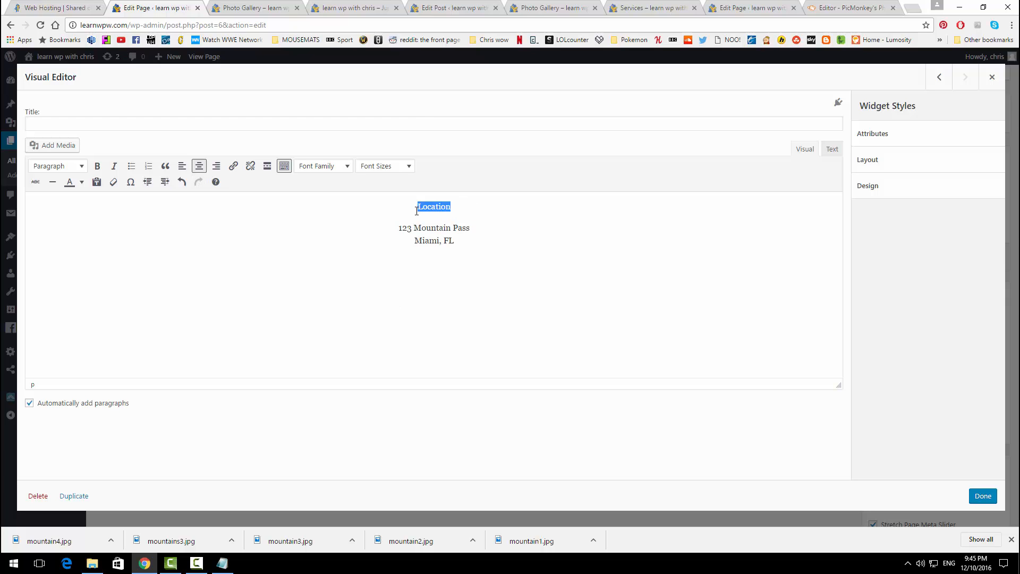
{"action": "left_click", "coordinate": [78, 166]}
{"action": "left_click", "coordinate": [94, 211]}
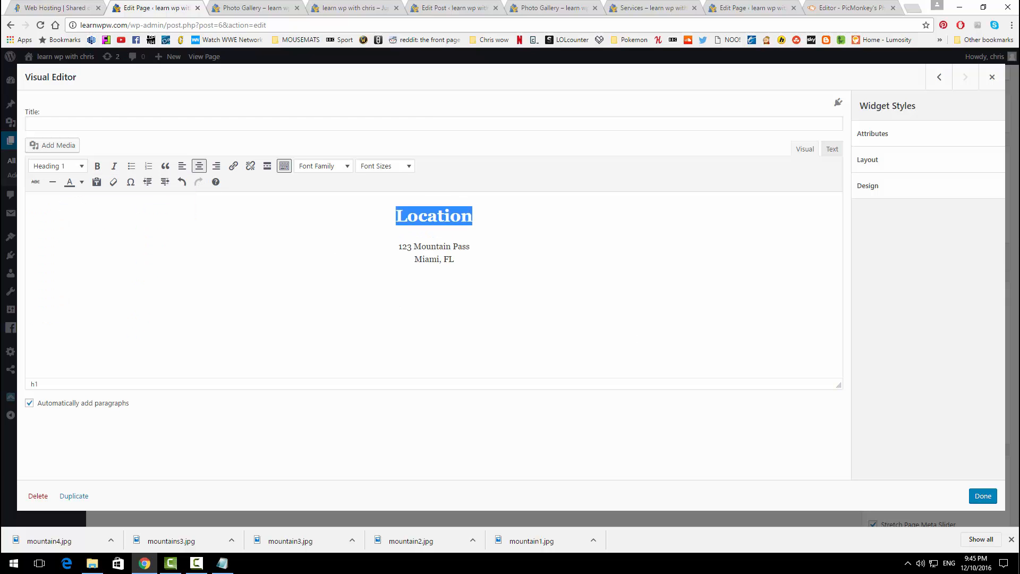
{"action": "left_click", "coordinate": [983, 496]}
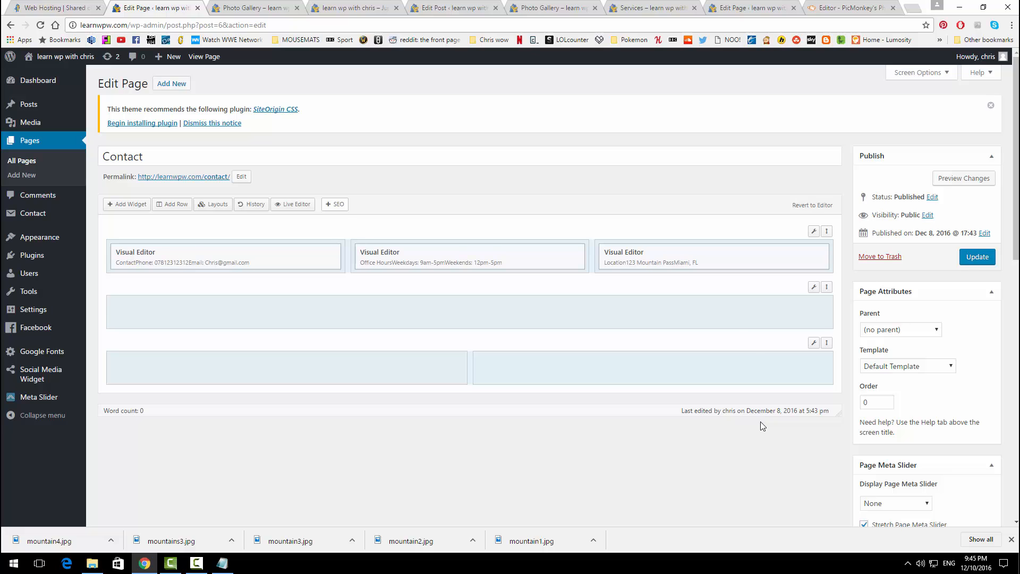
Step: Update the Contact page and check its three centred columns on the live site
{"action": "left_click", "coordinate": [967, 264]}
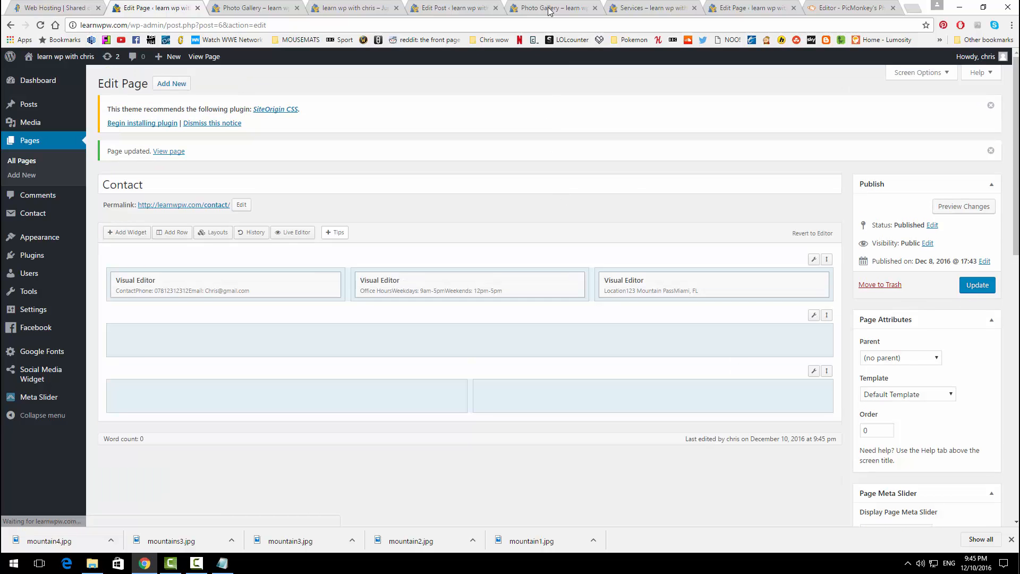
{"action": "left_click", "coordinate": [551, 8]}
{"action": "left_click", "coordinate": [708, 80]}
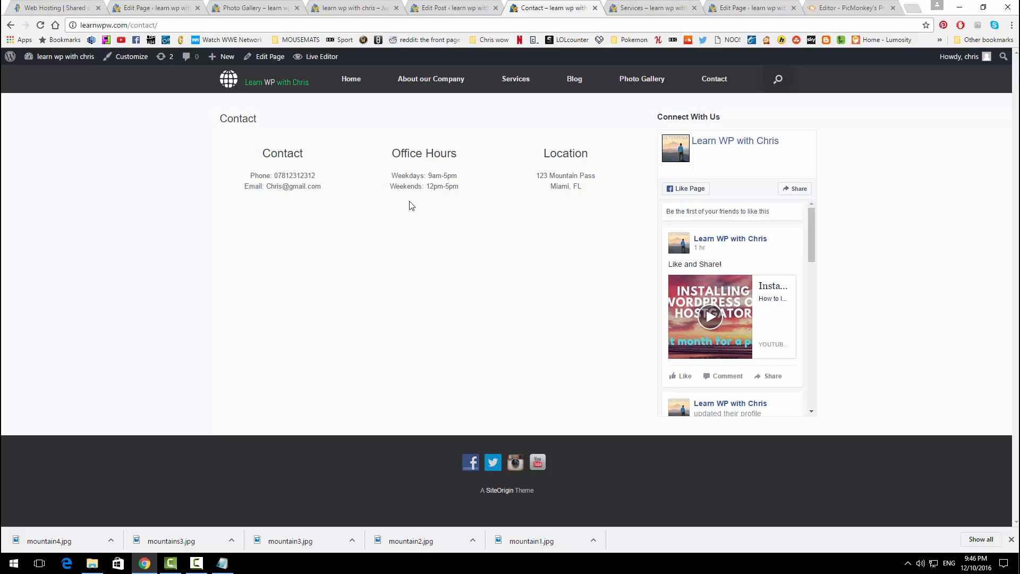
{"action": "left_click", "coordinate": [167, 8]}
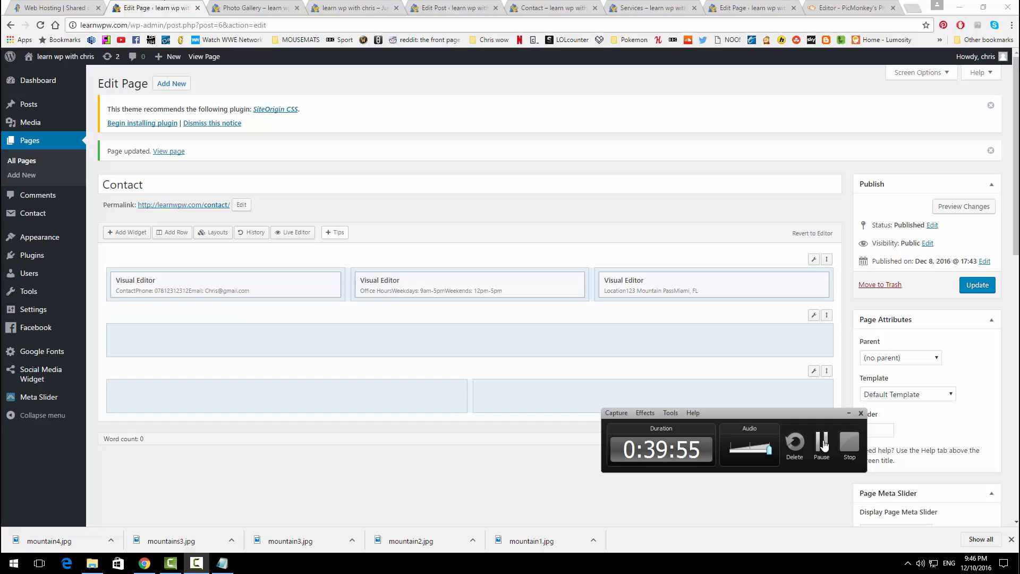
{"action": "left_click", "coordinate": [633, 7]}
{"action": "left_click", "coordinate": [582, 6]}
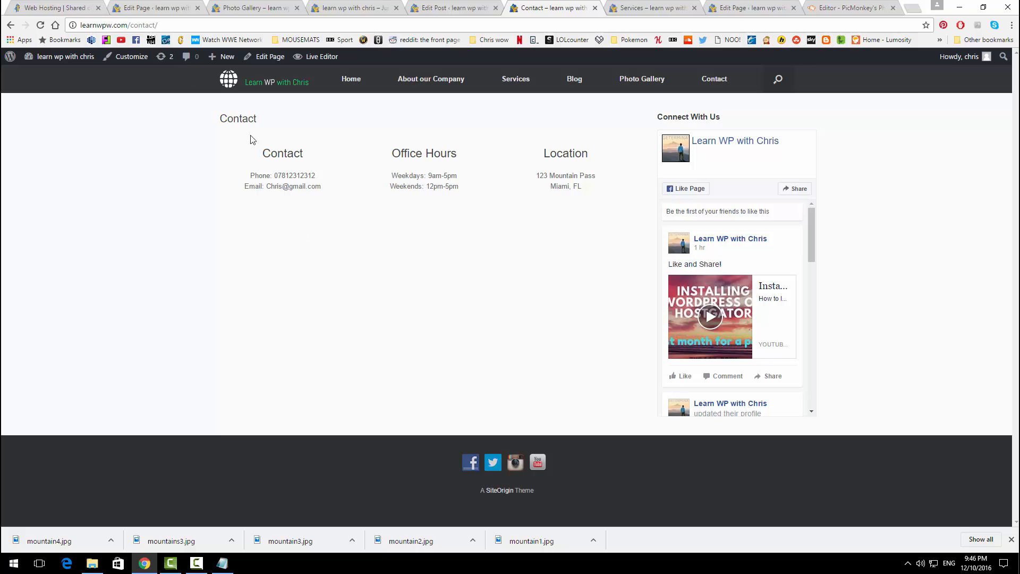
Step: Set the Contact page template to 'Full Width Page, No Title' and update it
{"action": "left_click", "coordinate": [141, 9]}
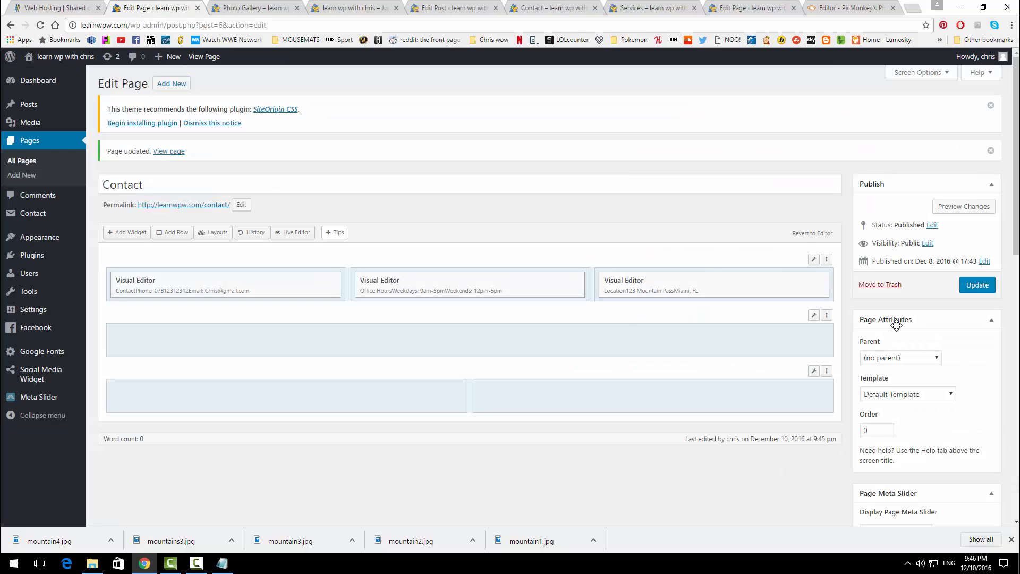
{"action": "left_click", "coordinate": [903, 393]}
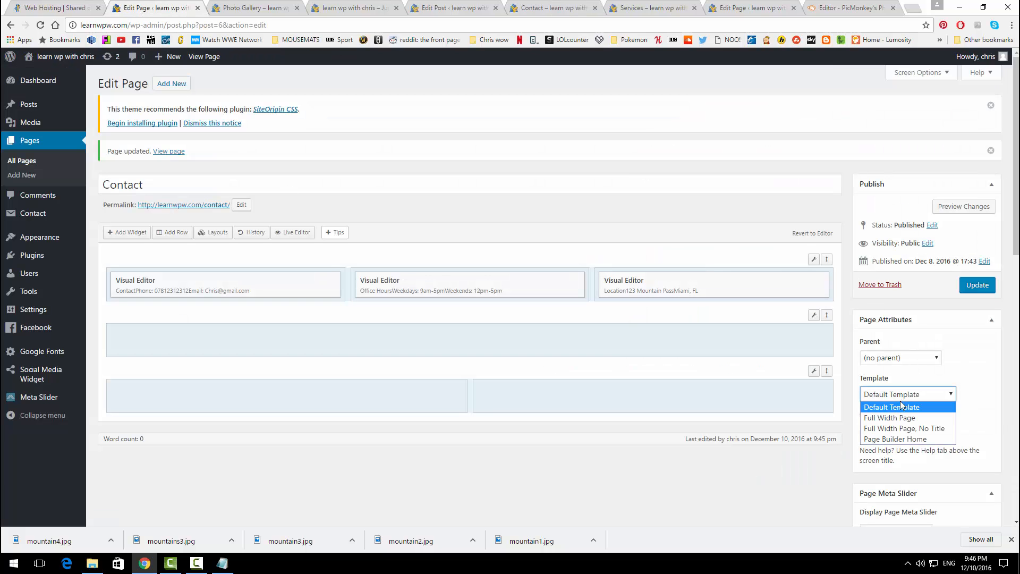
{"action": "left_click", "coordinate": [907, 428]}
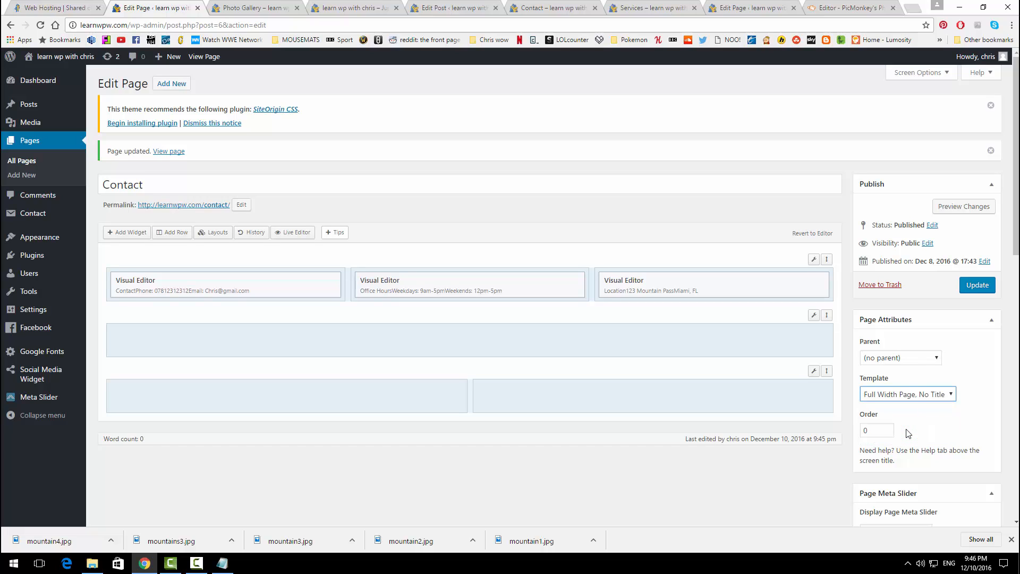
{"action": "left_click", "coordinate": [966, 295]}
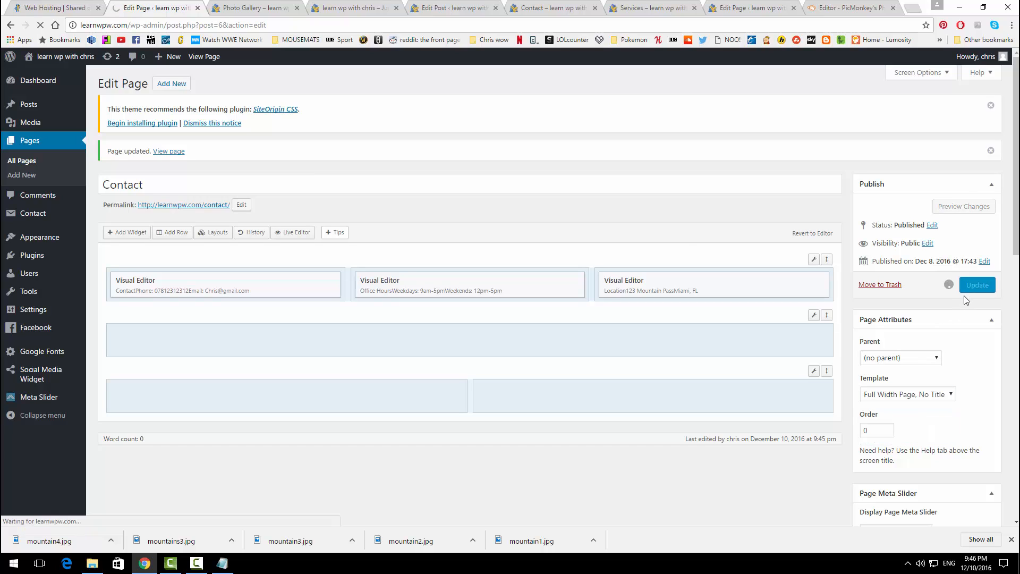
Step: Reload the live Contact page, then go to the Contact Forms list
{"action": "left_click", "coordinate": [554, 4]}
{"action": "left_click", "coordinate": [40, 25]}
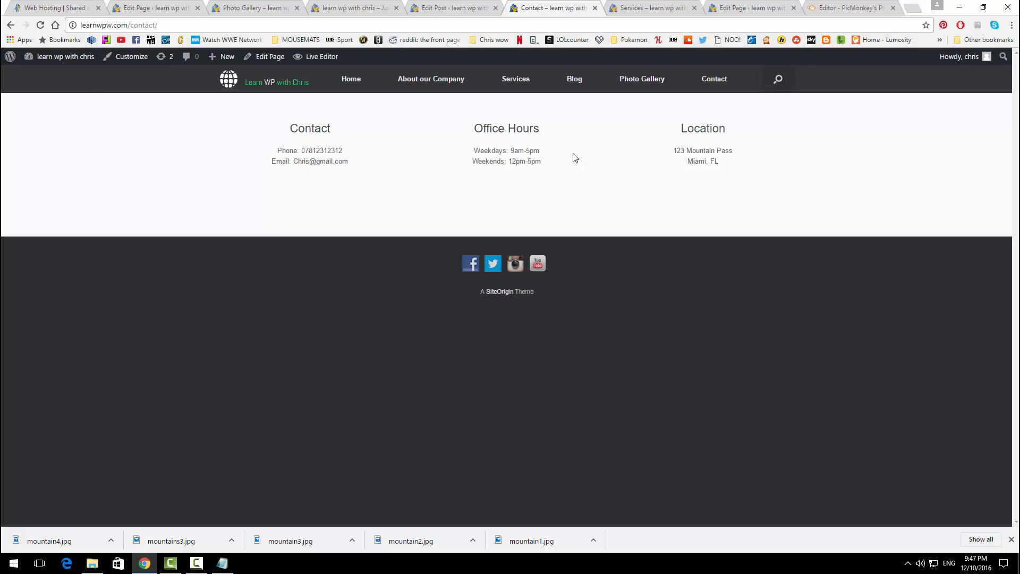
{"action": "key", "text": "ctrl+2"}
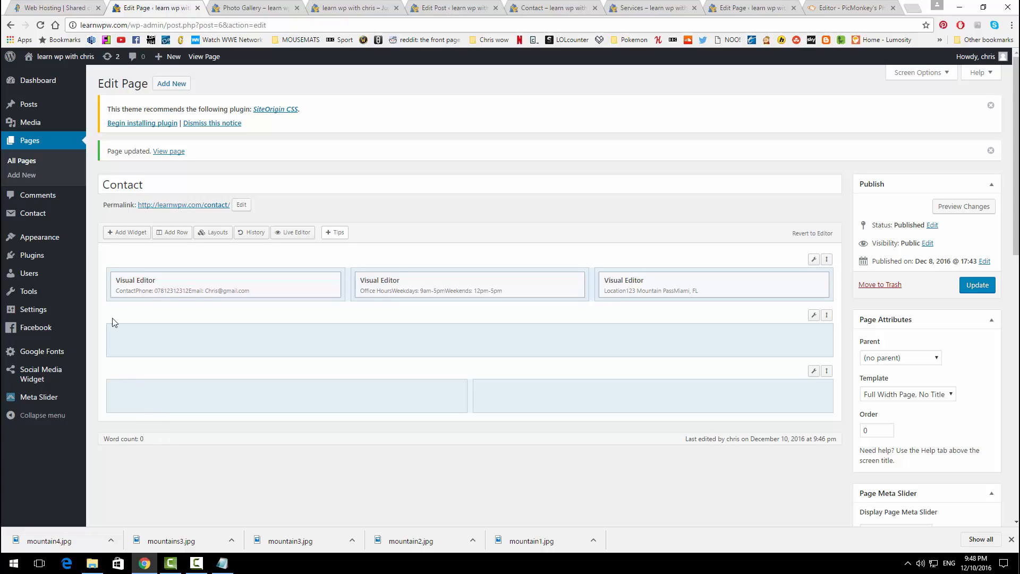
{"action": "mouse_move", "coordinate": [40, 220]}
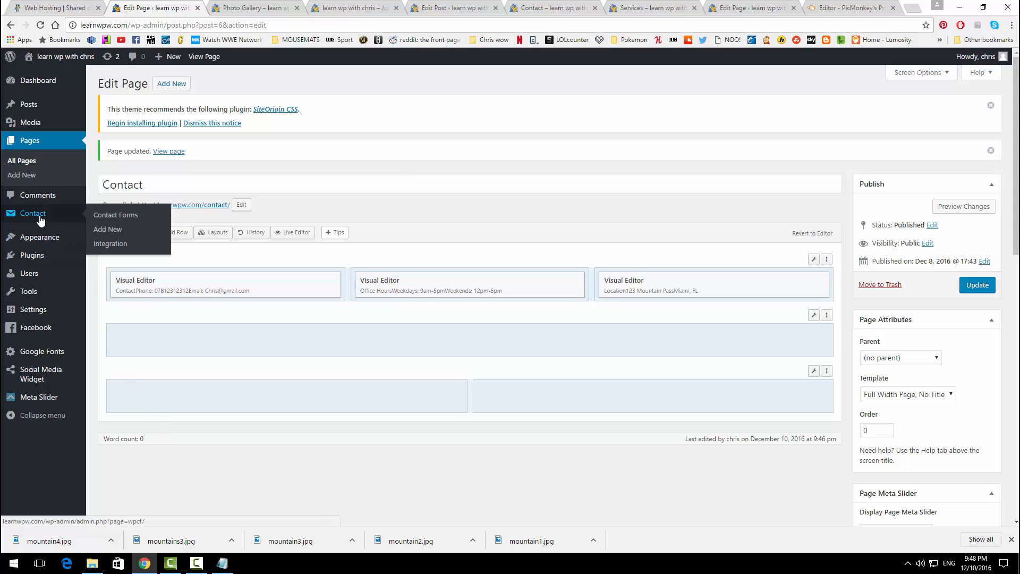
{"action": "left_click", "coordinate": [118, 222]}
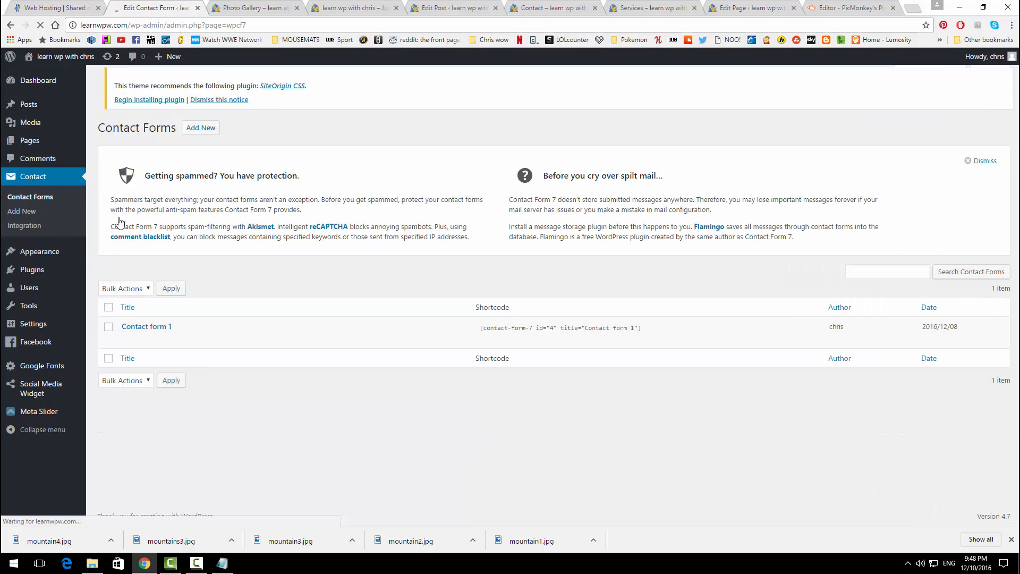
Step: Copy the Contact form 1 shortcode from the Contact Forms list
{"action": "left_click", "coordinate": [488, 327]}
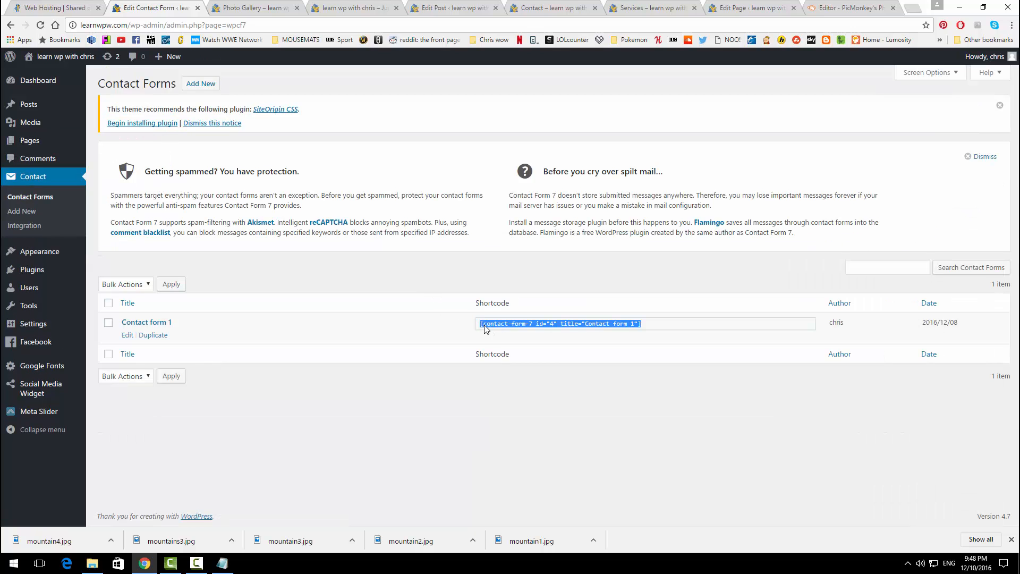
{"action": "right_click", "coordinate": [518, 324]}
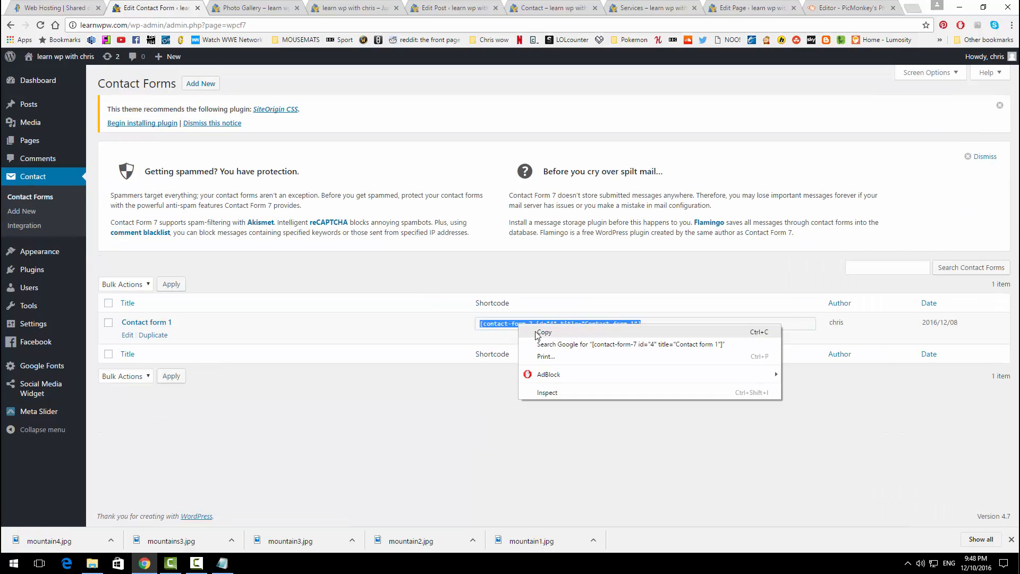
{"action": "left_click", "coordinate": [543, 332]}
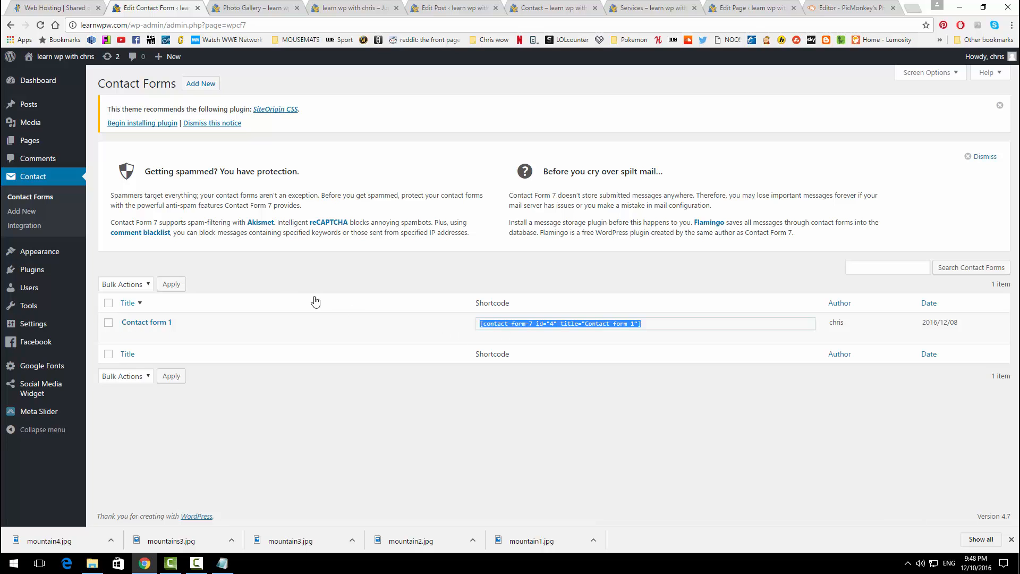
Step: Add a Visual Editor widget to the Contact page's empty bottom-left cell
{"action": "left_click", "coordinate": [30, 141]}
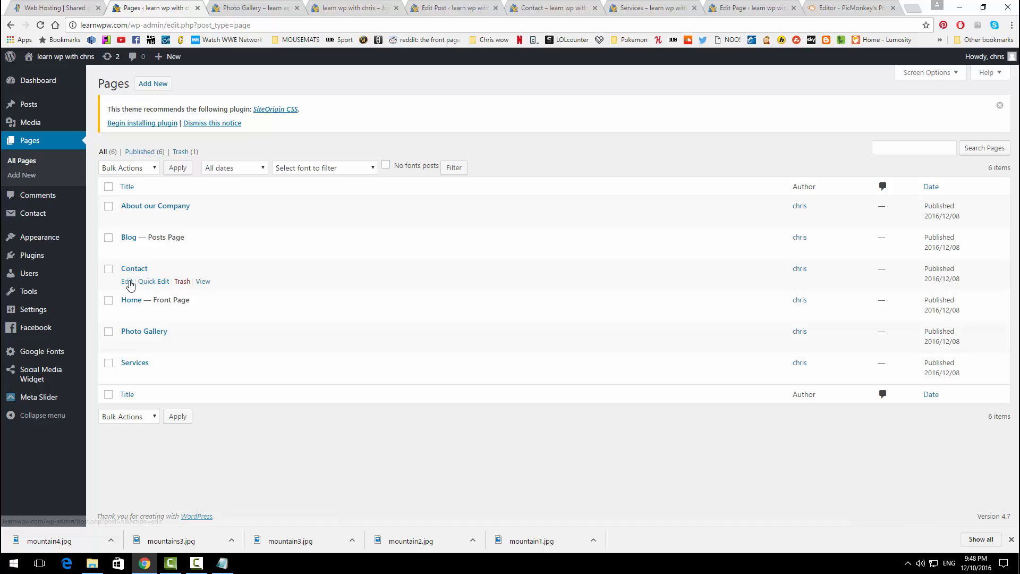
{"action": "left_click", "coordinate": [128, 281]}
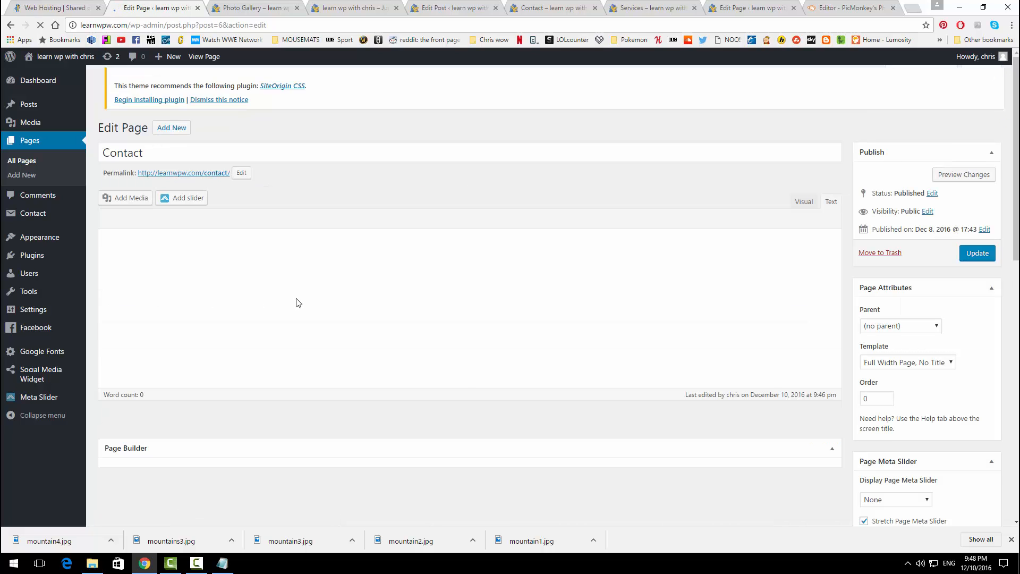
{"action": "left_click", "coordinate": [210, 368]}
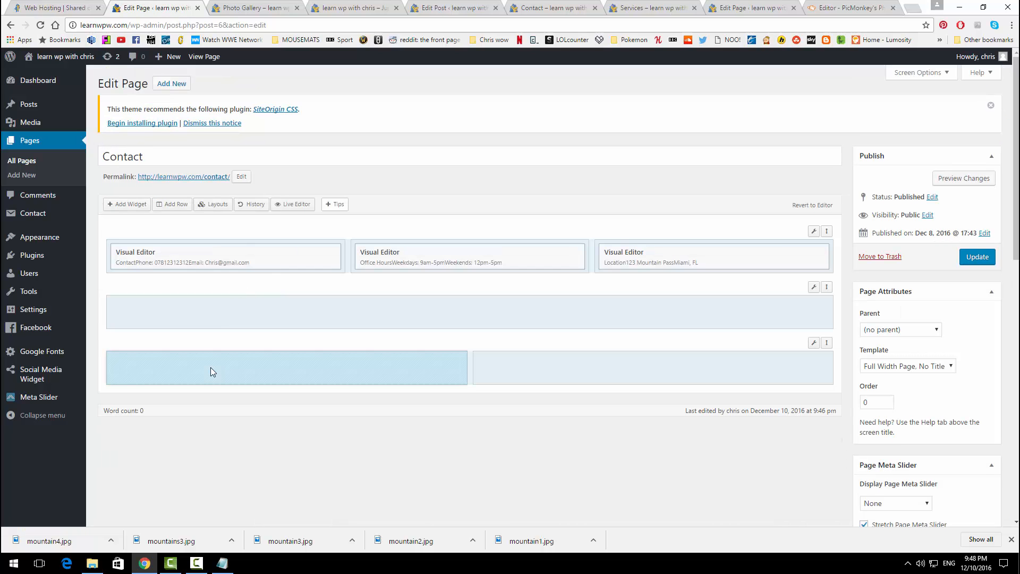
{"action": "left_click", "coordinate": [128, 205]}
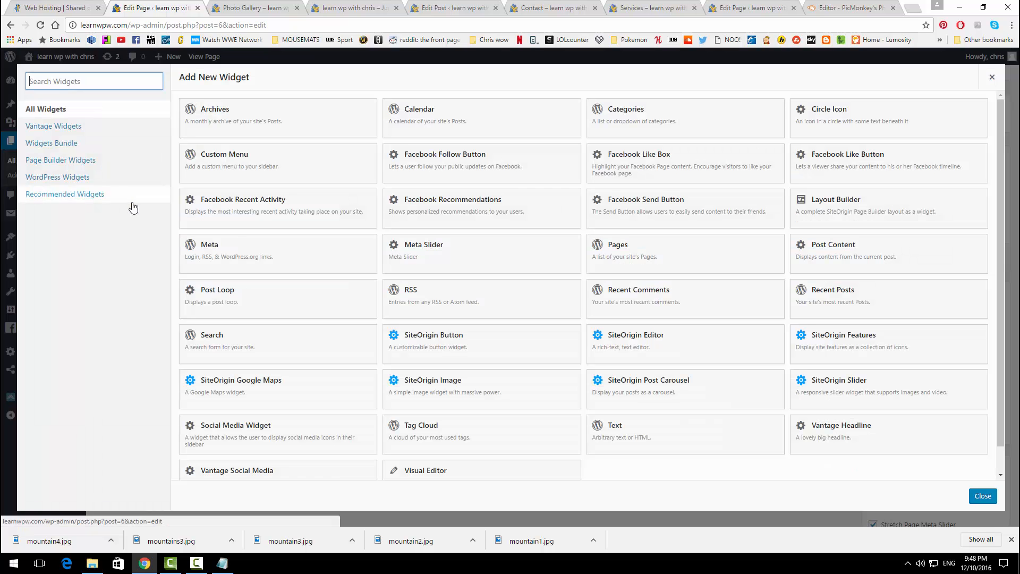
{"action": "scroll", "coordinate": [393, 291], "scroll_direction": "down", "scroll_amount": 1}
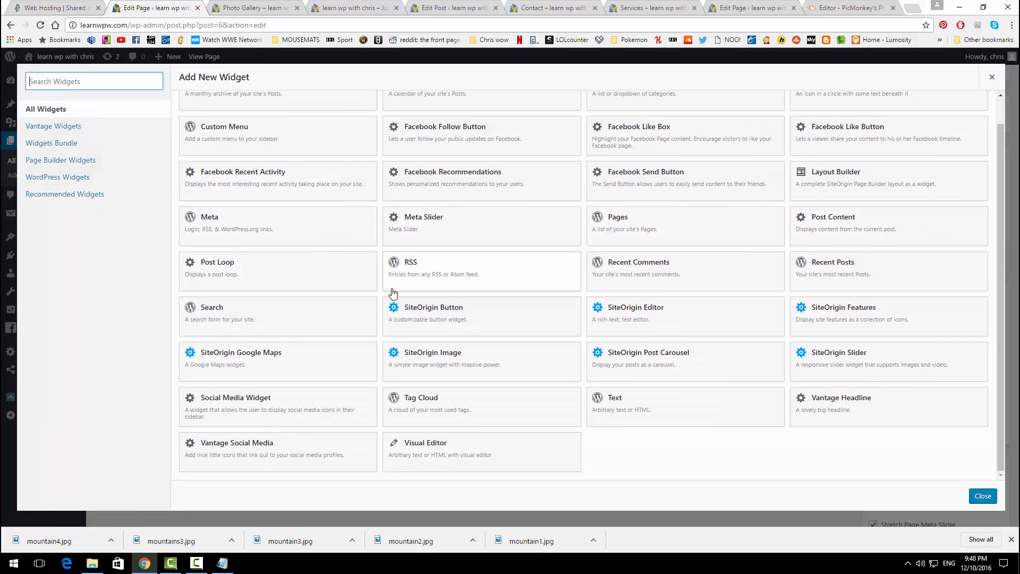
{"action": "left_click", "coordinate": [444, 450]}
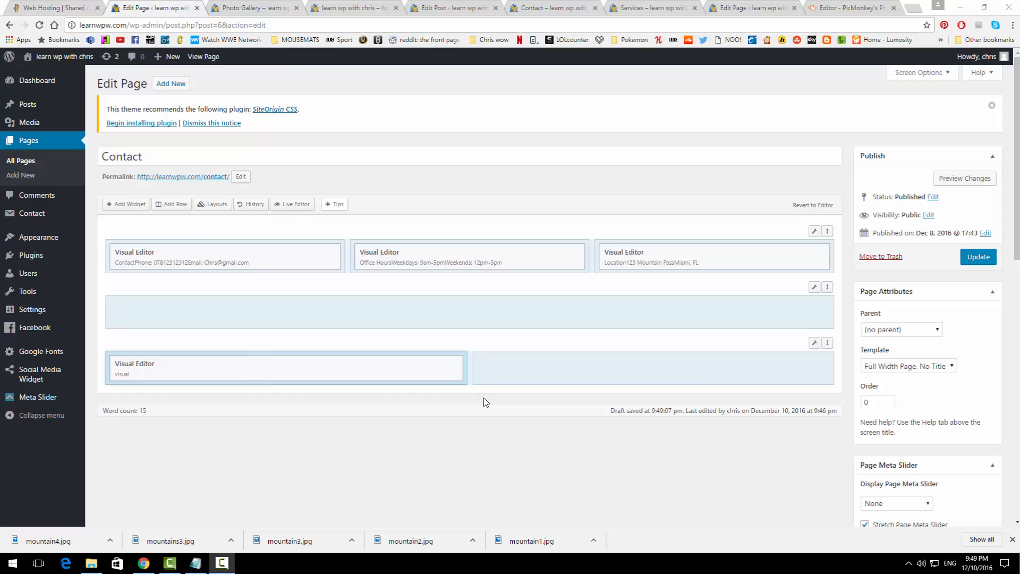
Step: Paste the contact form shortcode into the new widget and update the Contact page
{"action": "left_click", "coordinate": [400, 366]}
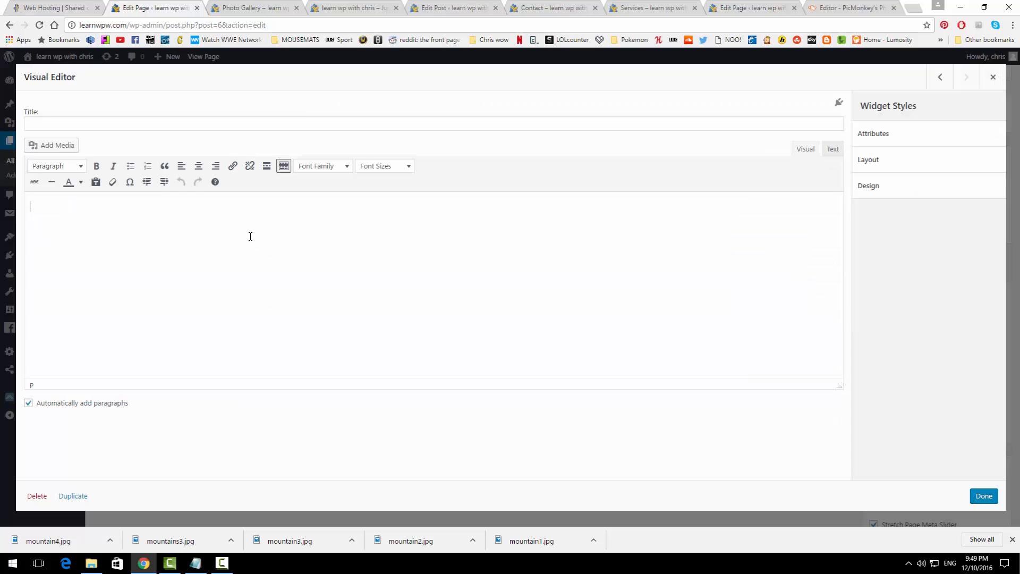
{"action": "key", "text": "ctrl+v"}
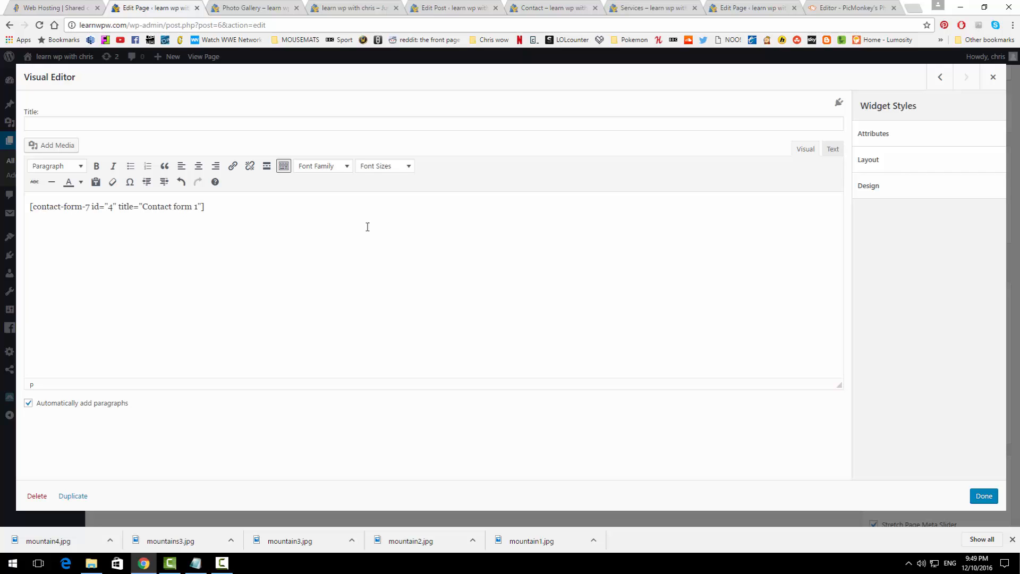
{"action": "left_click", "coordinate": [983, 496]}
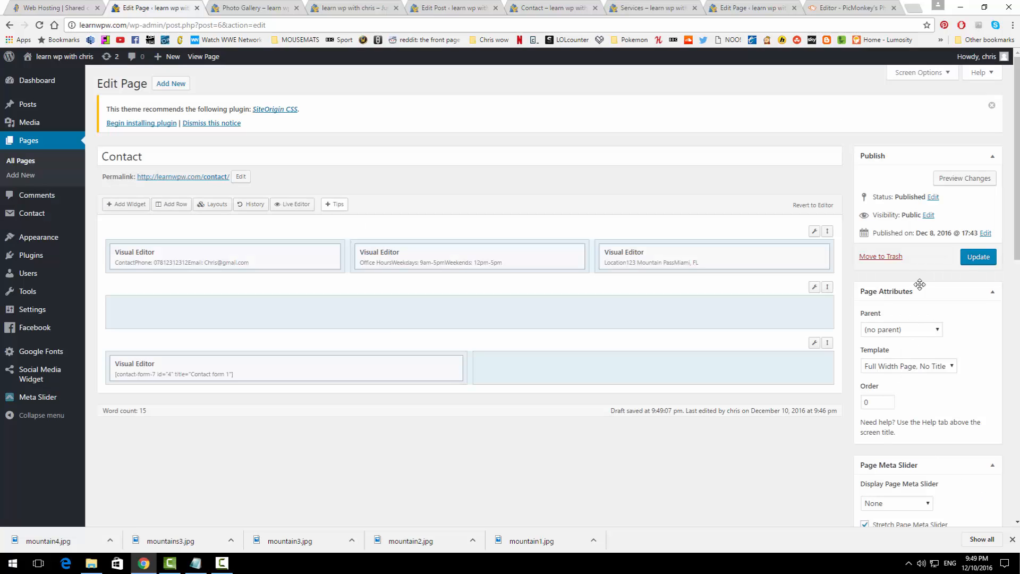
{"action": "left_click", "coordinate": [963, 259]}
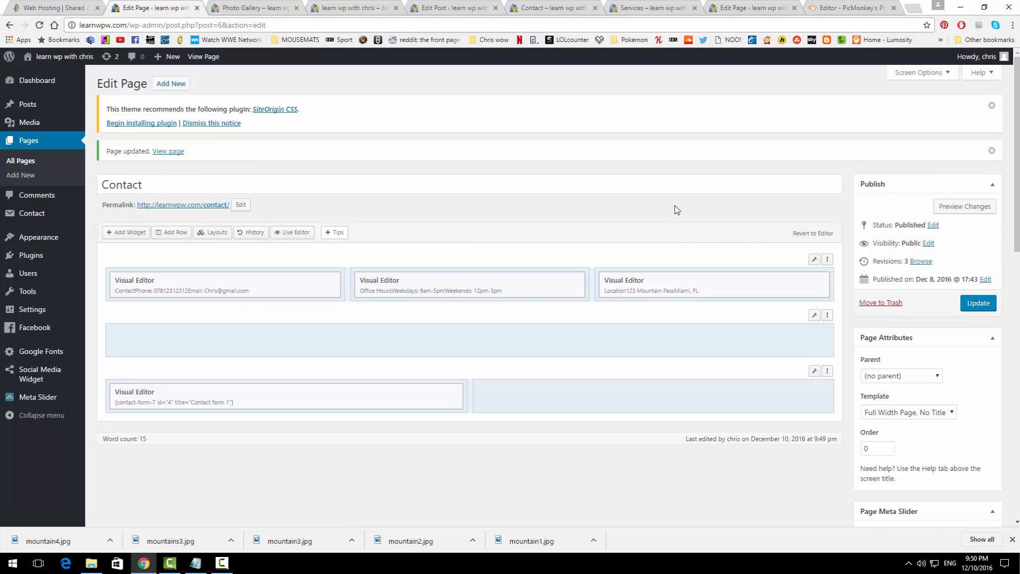
{"action": "left_click", "coordinate": [550, 8]}
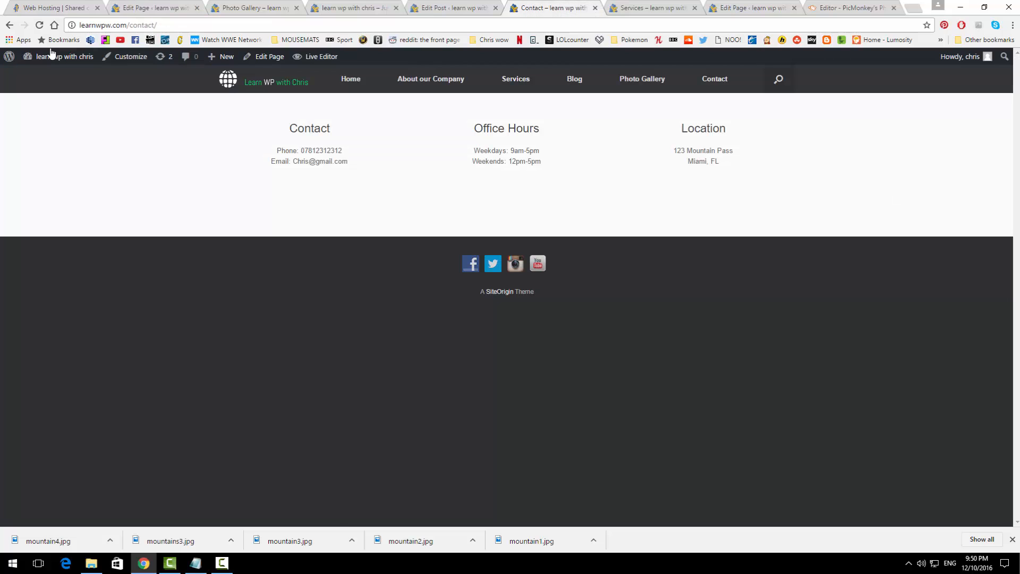
{"action": "left_click", "coordinate": [41, 27]}
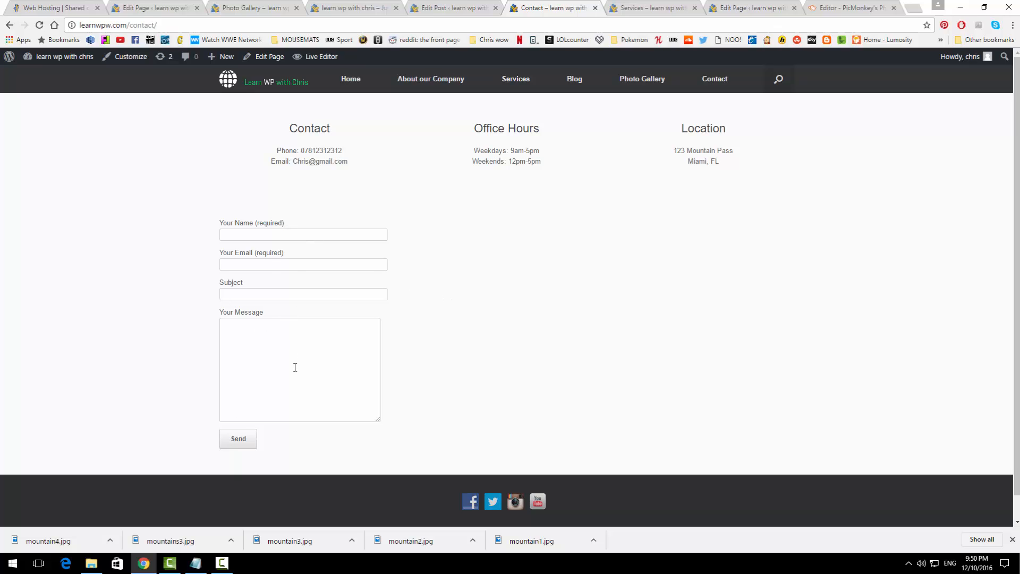
{"action": "left_click", "coordinate": [139, 6]}
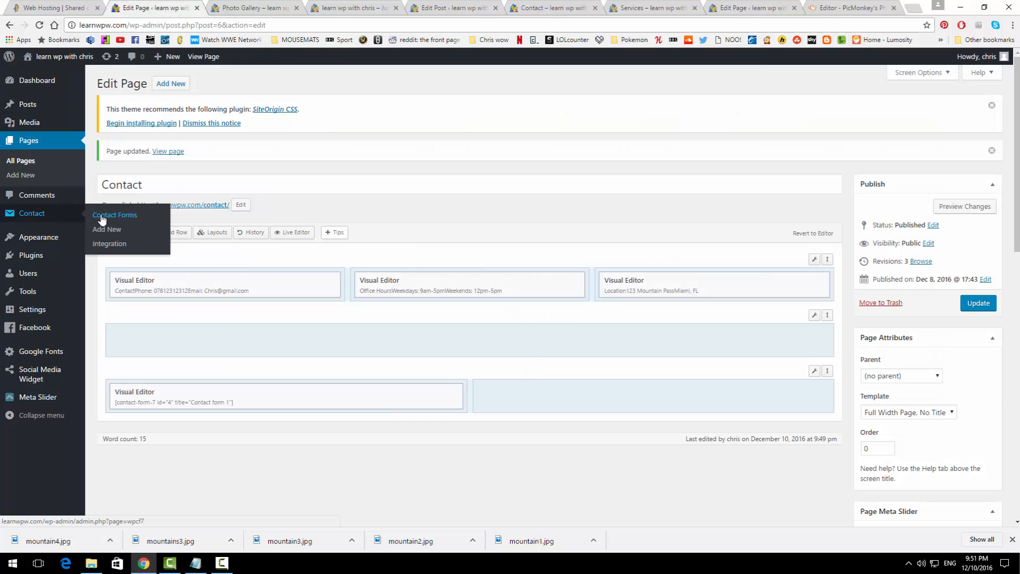
Step: Review the recipient address on Contact form 1's Mail tab, then return to All Pages
{"action": "left_click", "coordinate": [102, 215]}
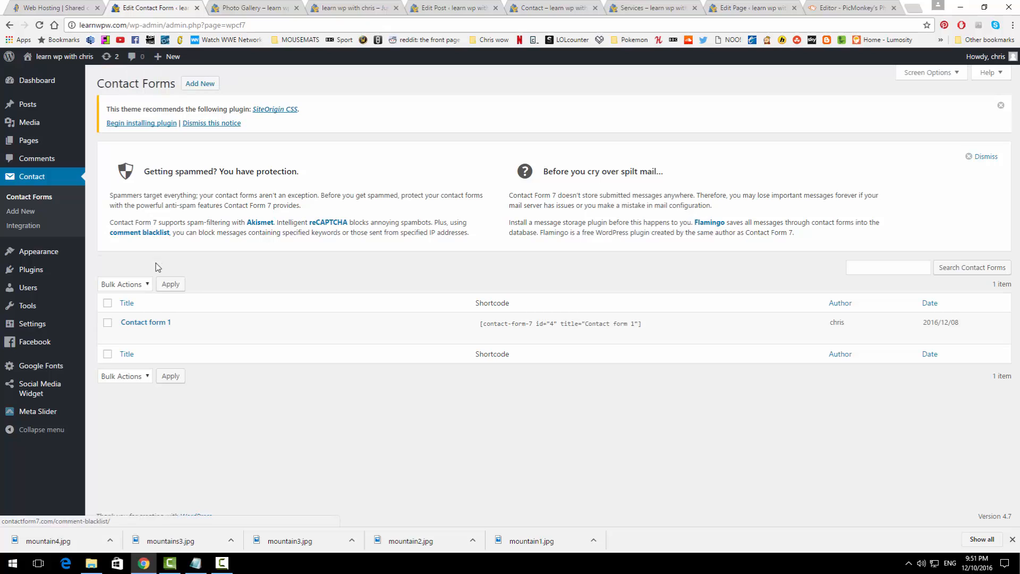
{"action": "left_click", "coordinate": [126, 336]}
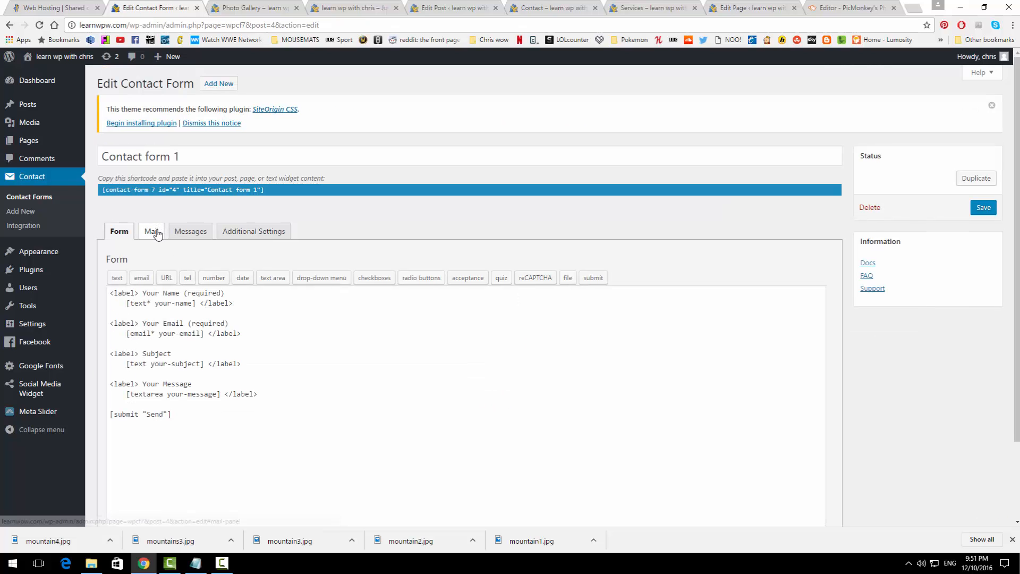
{"action": "left_click", "coordinate": [158, 233]}
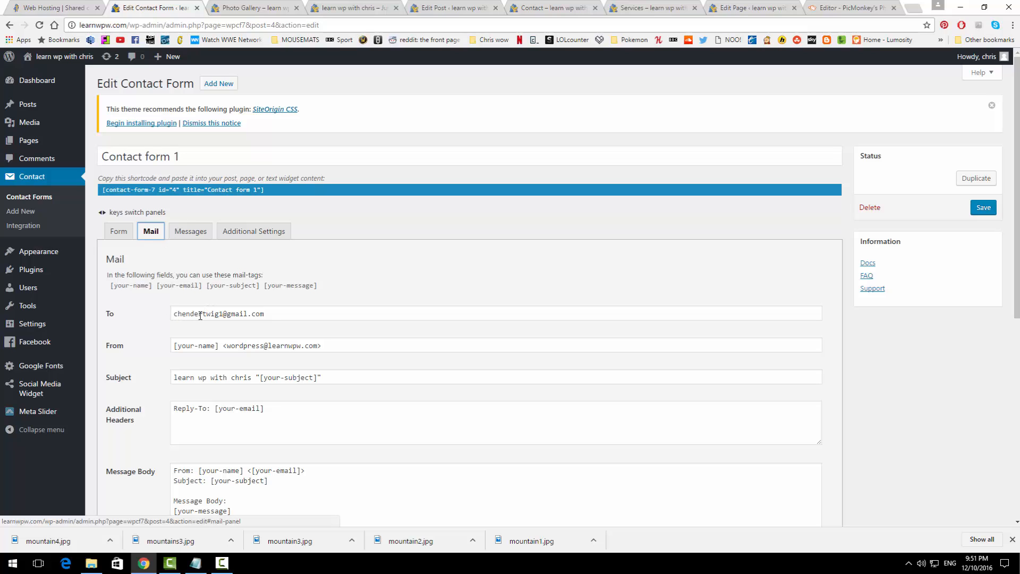
{"action": "left_click_drag", "start_coordinate": [276, 315], "coordinate": [171, 314]}
{"action": "left_click", "coordinate": [337, 285]}
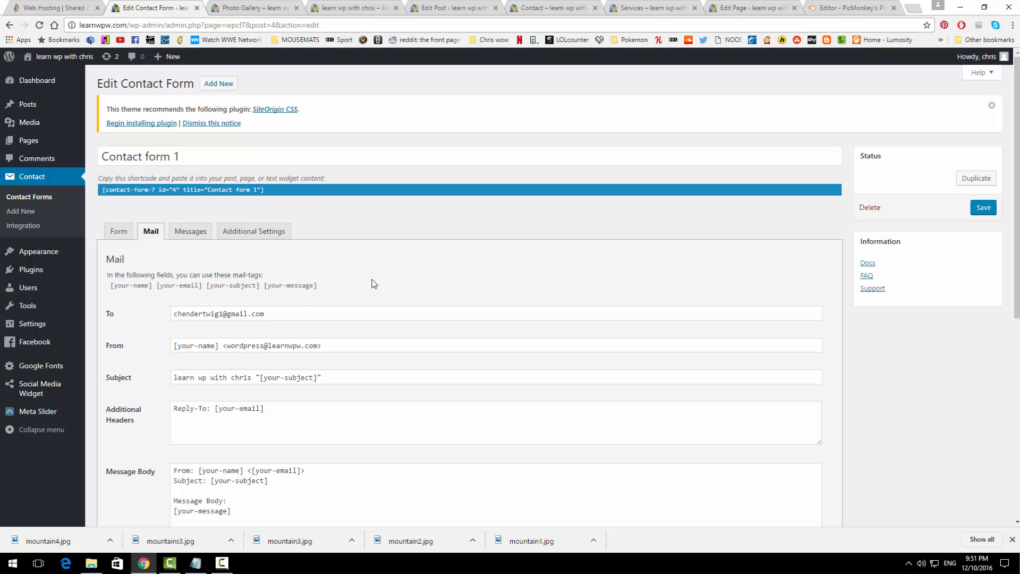
{"action": "mouse_move", "coordinate": [34, 138]}
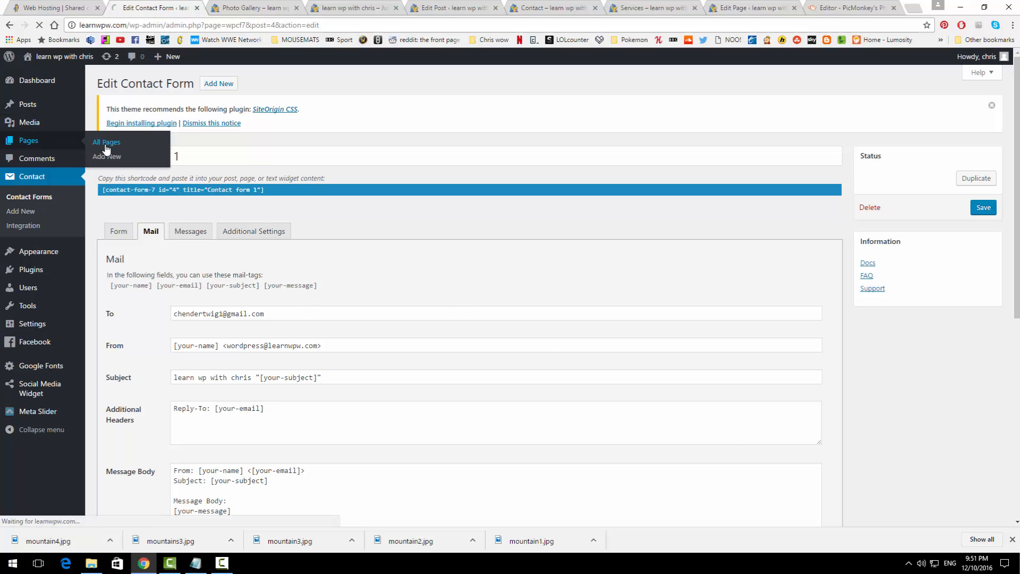
{"action": "left_click", "coordinate": [128, 147]}
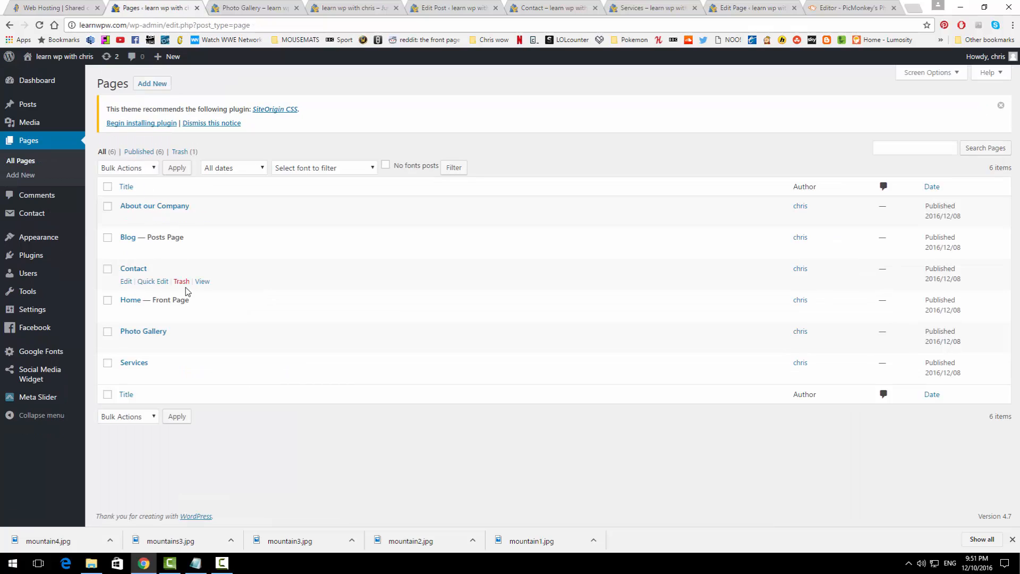
Step: Place a Text widget in the empty bottom-right cell of the Contact page layout
{"action": "left_click", "coordinate": [126, 281]}
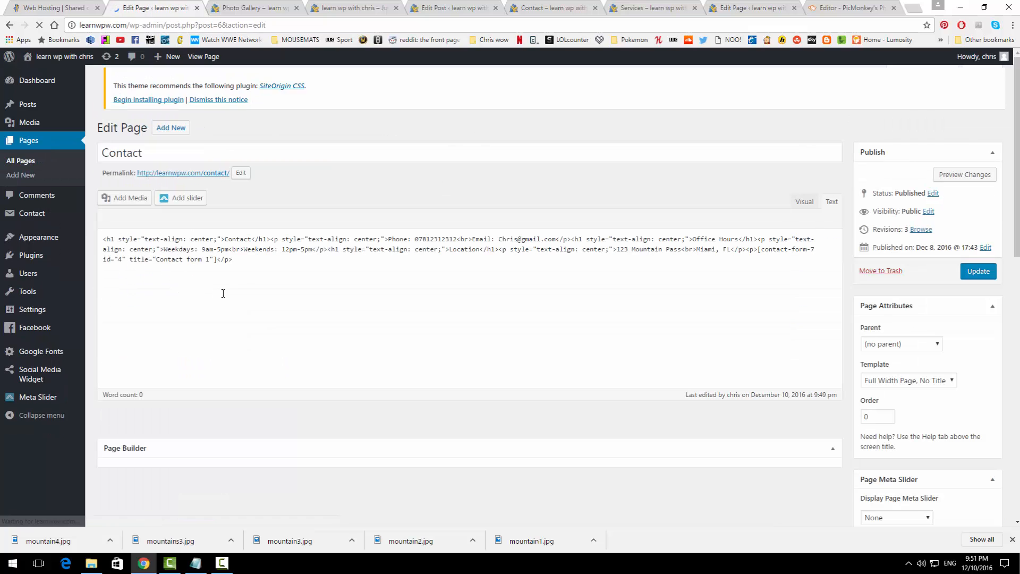
{"action": "left_click", "coordinate": [576, 371]}
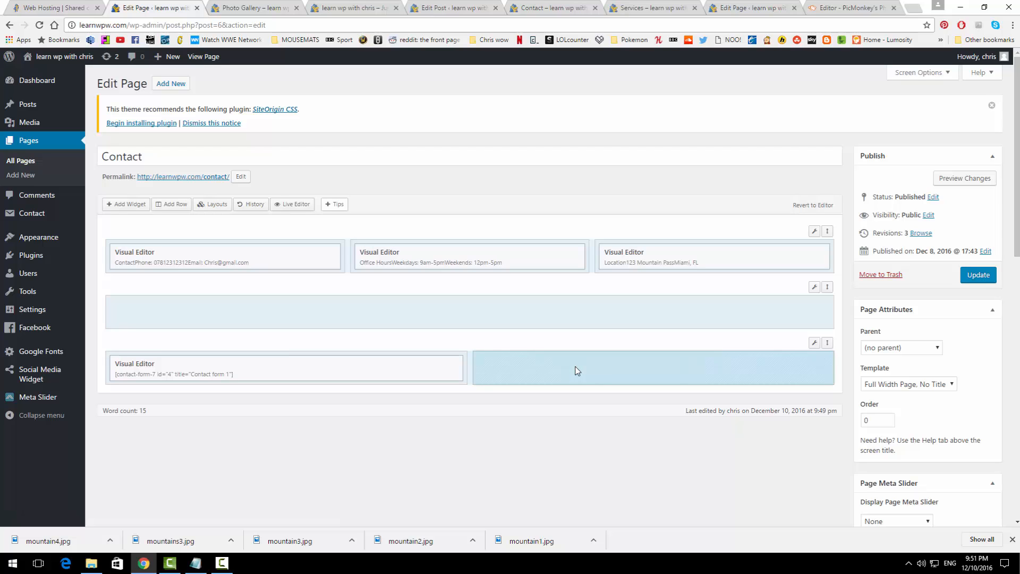
{"action": "left_click", "coordinate": [131, 205]}
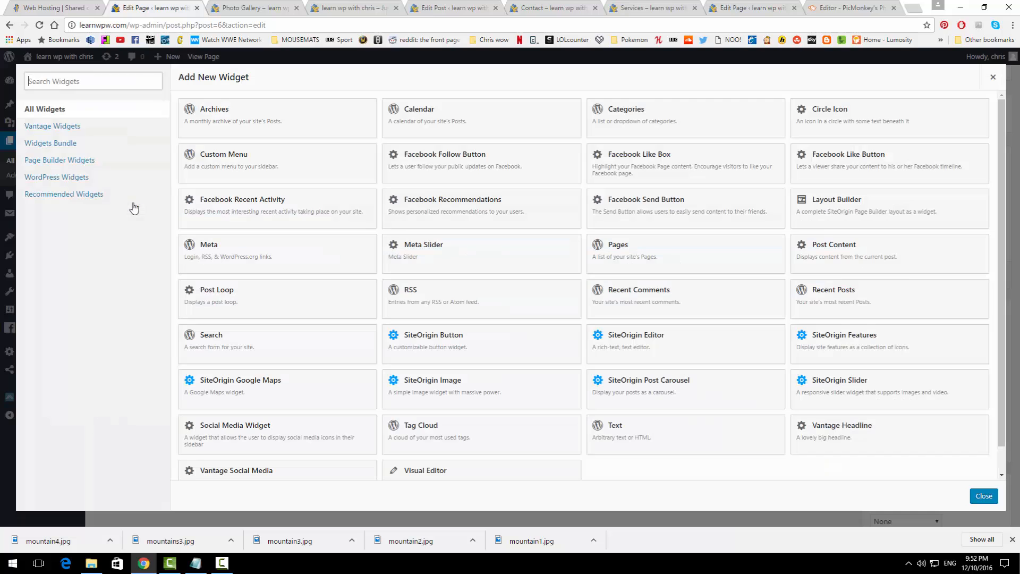
{"action": "left_click", "coordinate": [642, 428]}
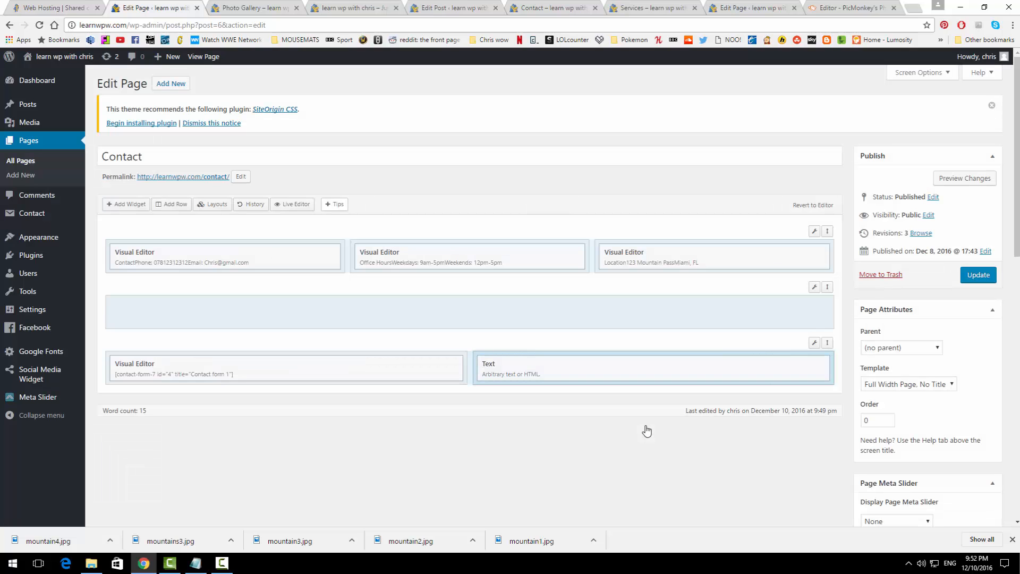
{"action": "left_click", "coordinate": [222, 563]}
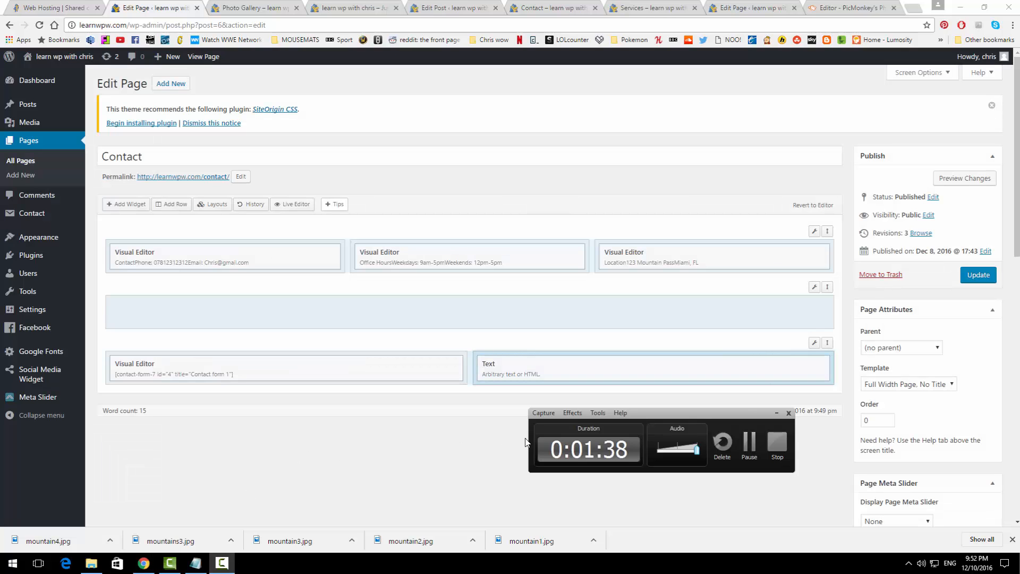
{"action": "left_click", "coordinate": [749, 446]}
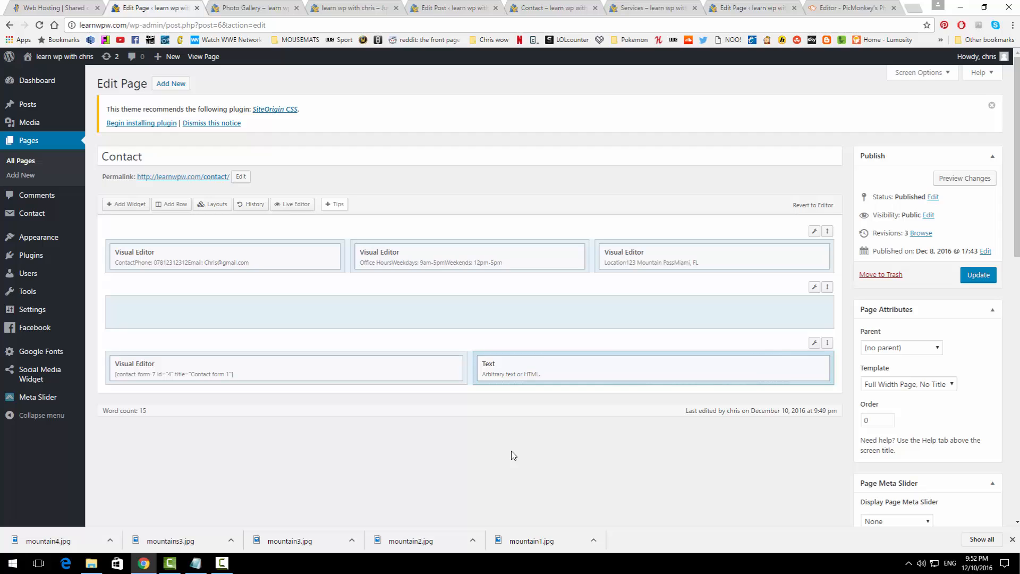
{"action": "left_click", "coordinate": [912, 7]}
Step: Open Google Maps via a web search and search the map for mountains
{"action": "type", "text": "google.maps"}
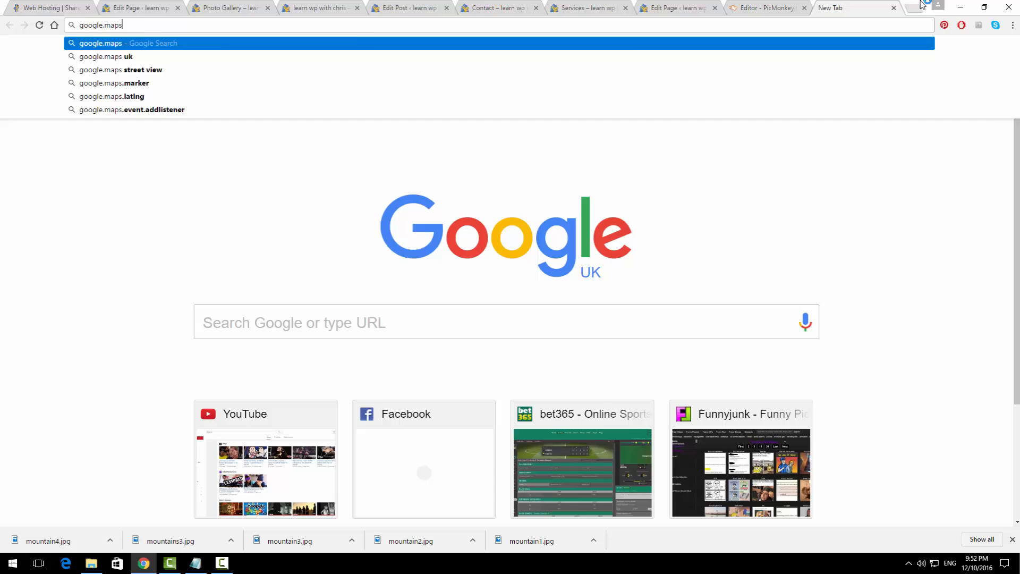
{"action": "key", "text": "Return"}
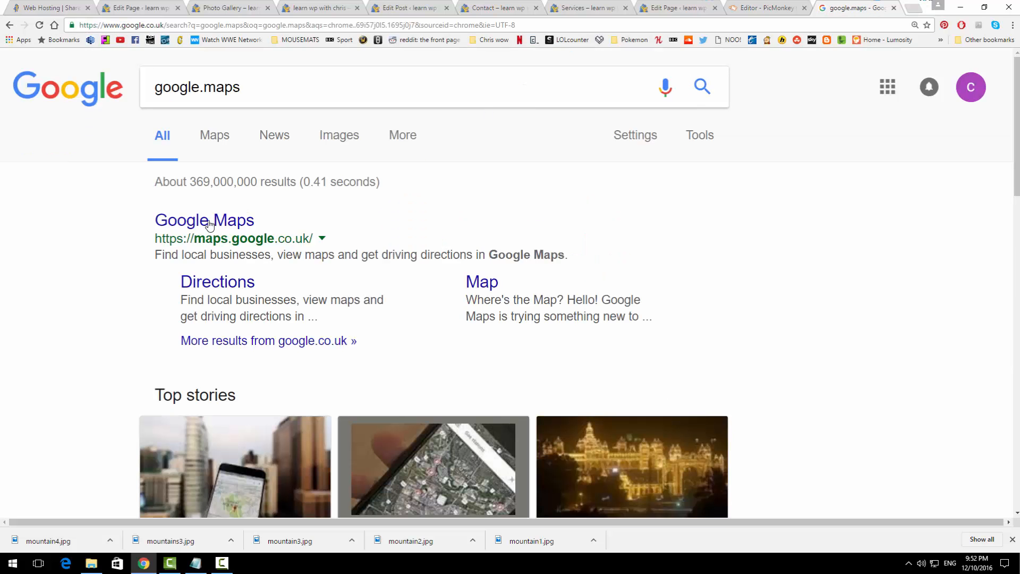
{"action": "left_click", "coordinate": [222, 221]}
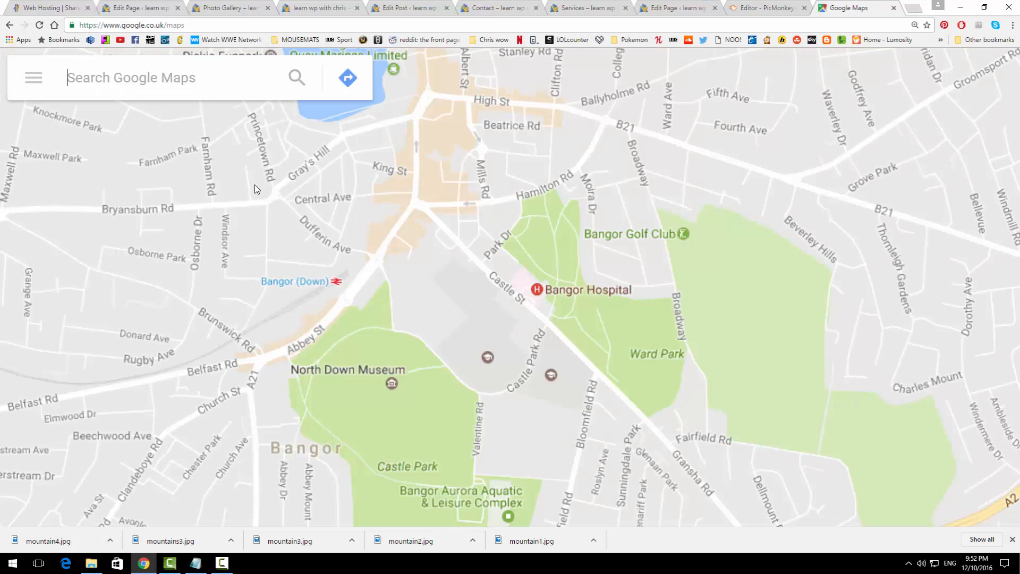
{"action": "type", "text": "mountains"}
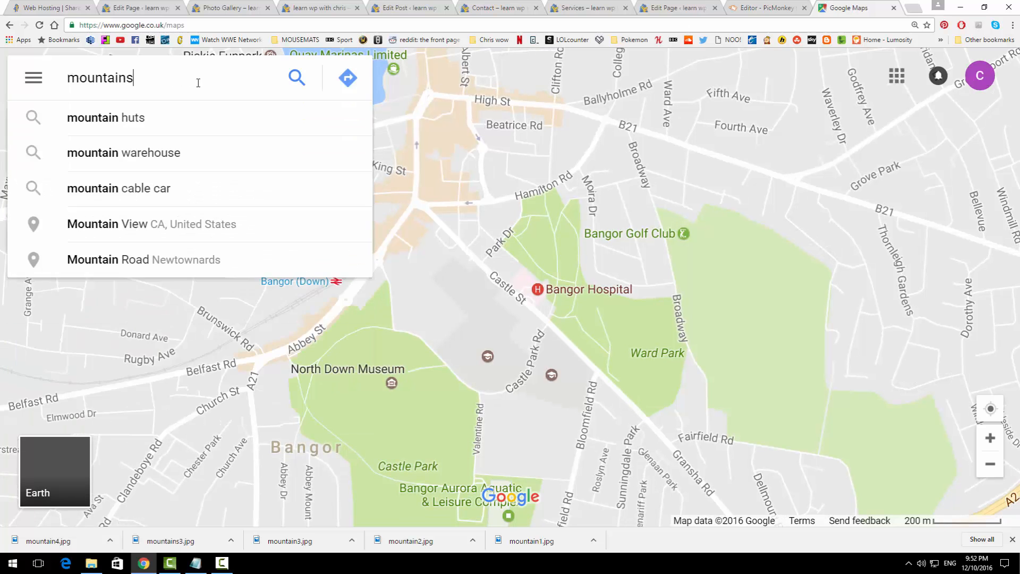
{"action": "key", "text": "Return"}
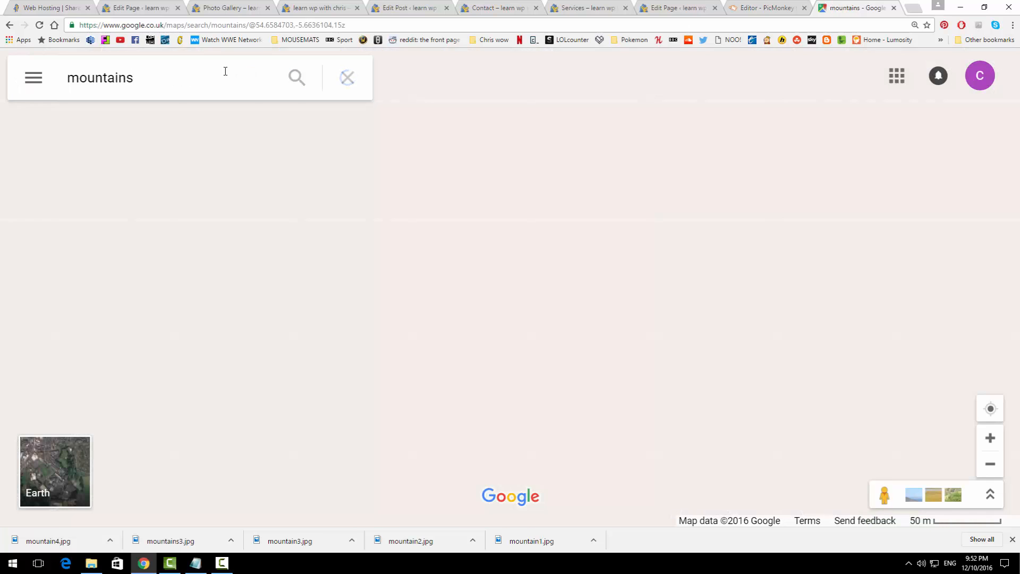
{"action": "scroll", "coordinate": [568, 222], "scroll_direction": "down", "scroll_amount": 5}
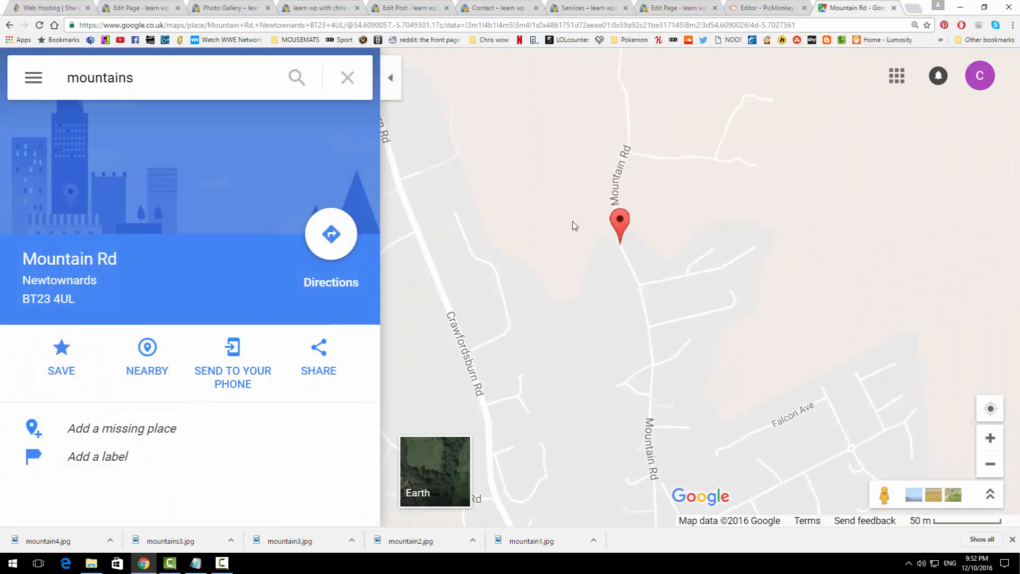
{"action": "scroll", "coordinate": [572, 222], "scroll_direction": "down", "scroll_amount": 2}
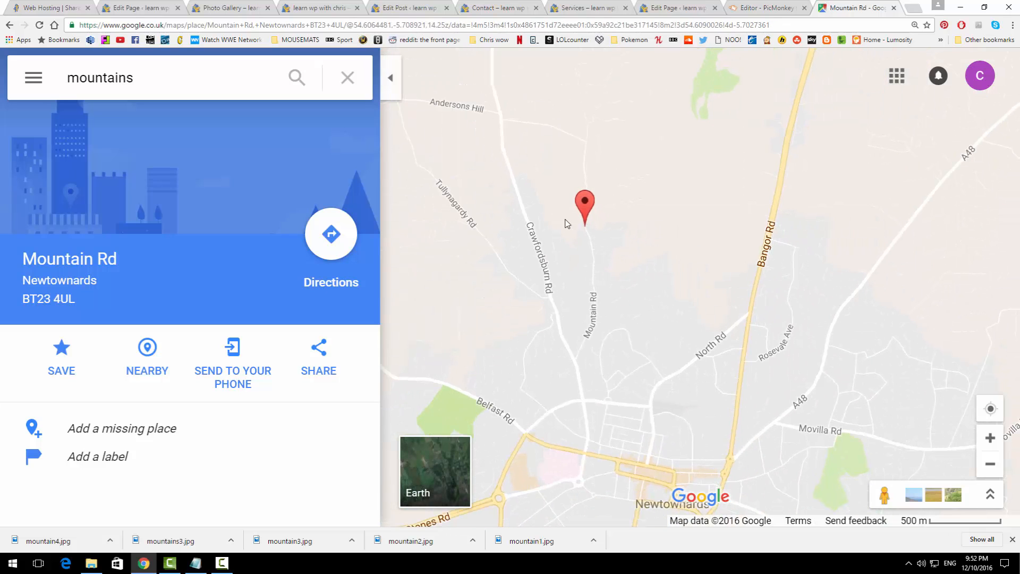
Step: Search Google Maps for Clearwater Beach and bring up its place details
{"action": "left_click_drag", "start_coordinate": [150, 84], "coordinate": [78, 85]}
{"action": "key", "text": "BackSpace"}
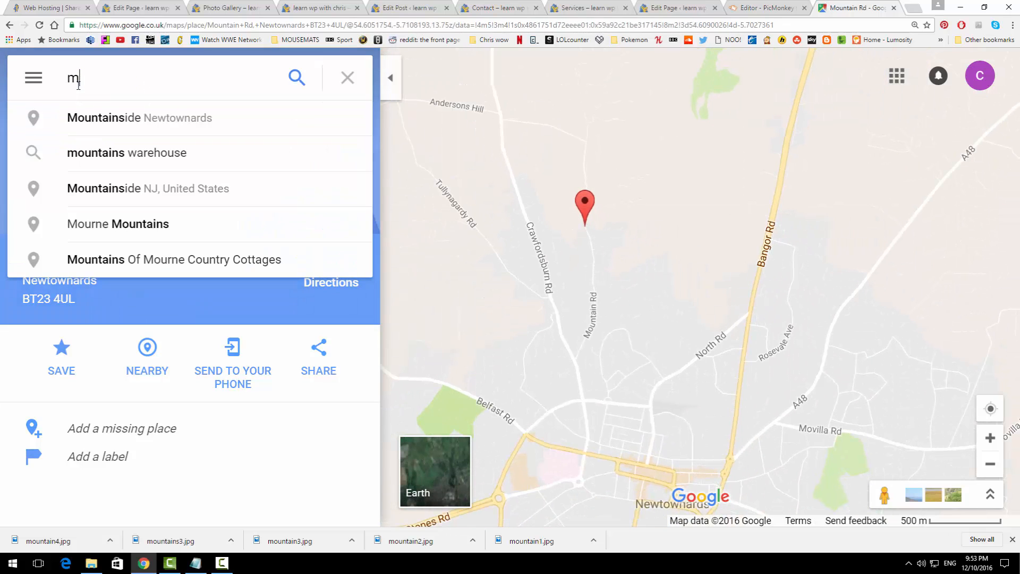
{"action": "key", "text": "BackSpace"}
{"action": "type", "text": "flori"}
{"action": "key", "text": "BackSpace"}
{"action": "key", "text": "BackSpace"}
{"action": "key", "text": "BackSpace"}
{"action": "key", "text": "BackSpace"}
{"action": "key", "text": "BackSpace"}
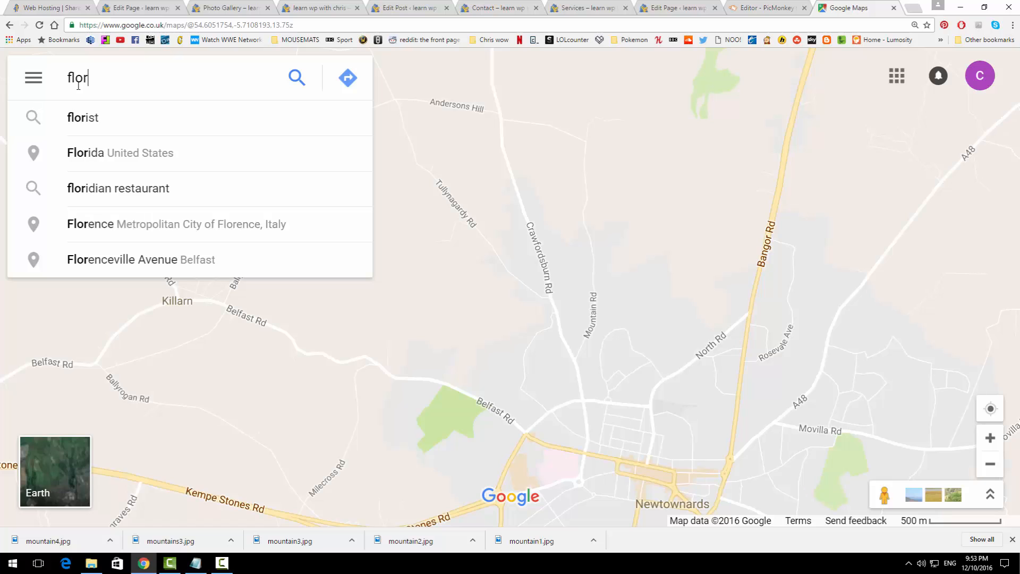
{"action": "type", "text": "clearwater beach"}
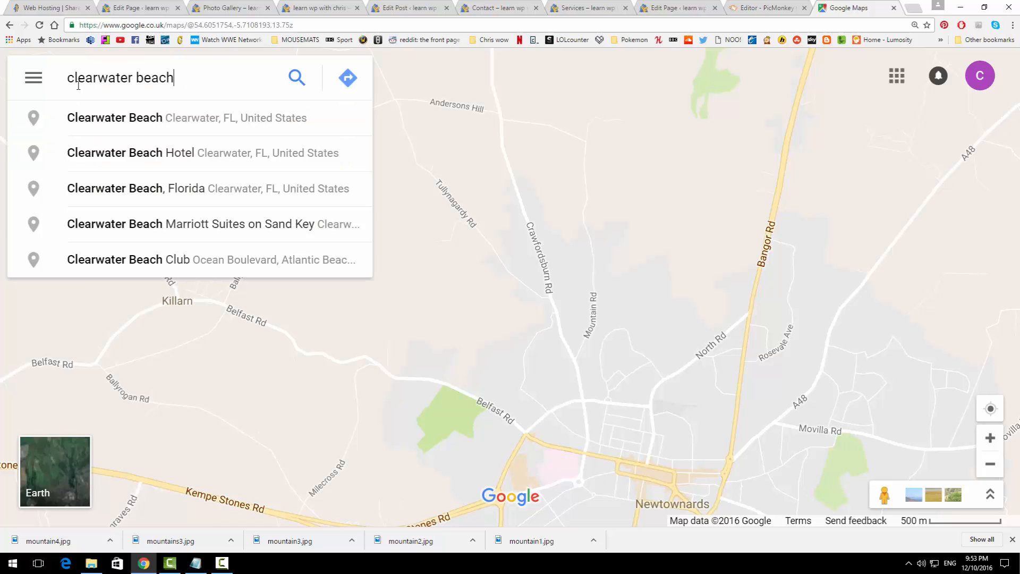
{"action": "key", "text": "Return"}
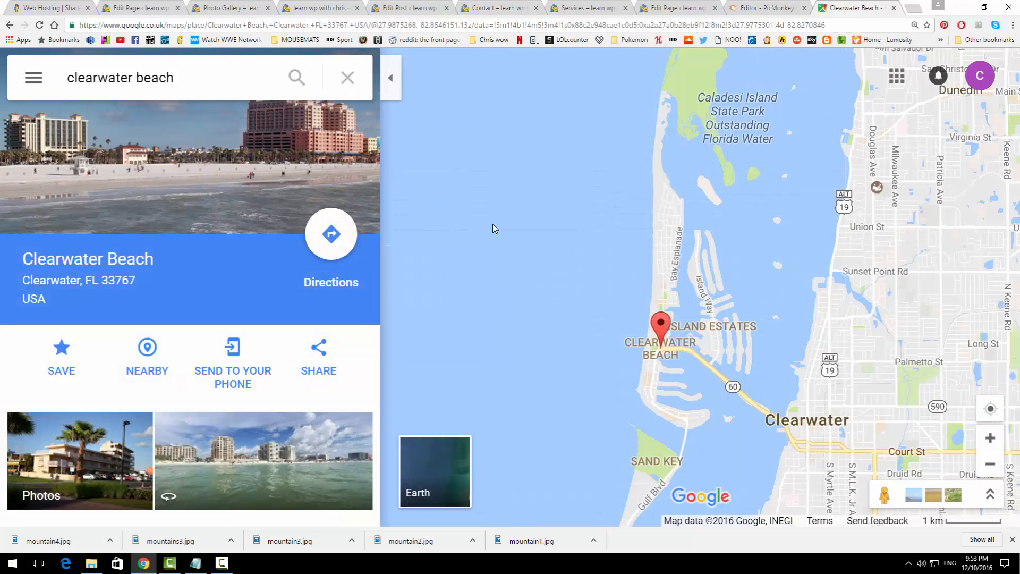
{"action": "scroll", "coordinate": [534, 240], "scroll_direction": "down", "scroll_amount": 3}
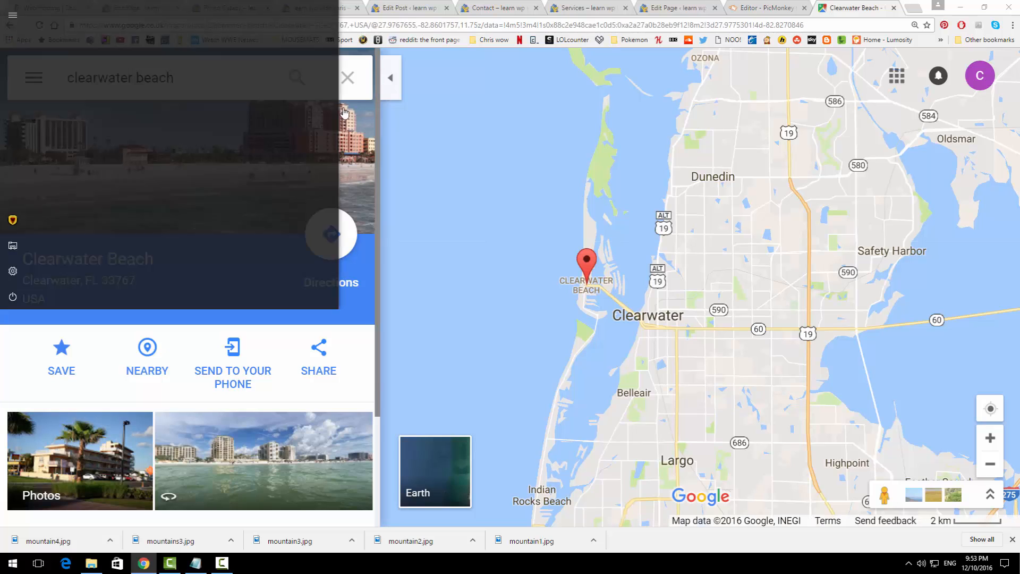
{"action": "left_click", "coordinate": [348, 90]}
{"action": "left_click_drag", "start_coordinate": [689, 301], "coordinate": [539, 294]}
{"action": "scroll", "coordinate": [419, 253], "scroll_direction": "up", "scroll_amount": 5}
{"action": "left_click", "coordinate": [168, 86]}
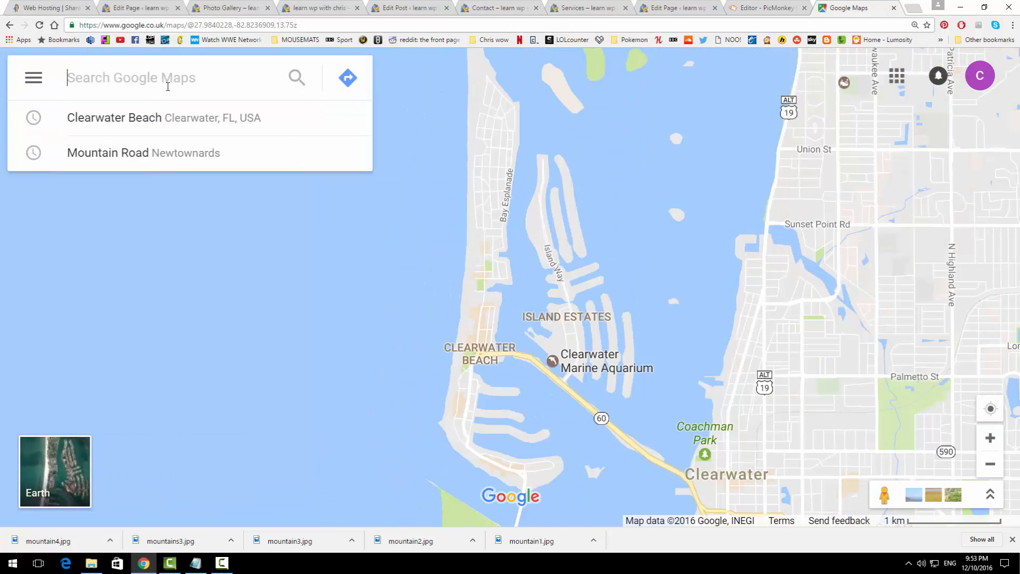
{"action": "left_click", "coordinate": [159, 120]}
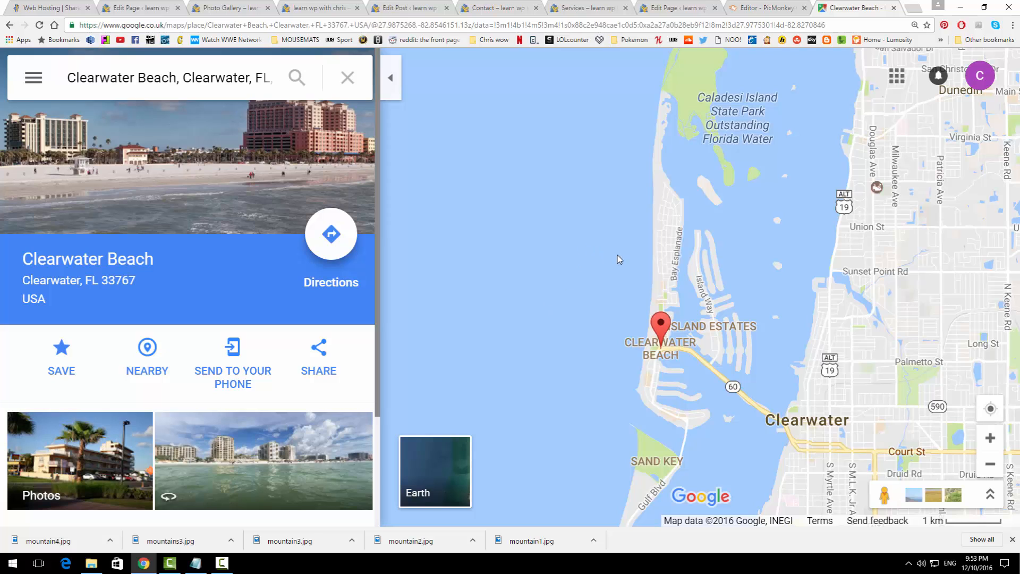
Step: Copy the Clearwater Beach embed map code at custom size 700 × 435
{"action": "left_click", "coordinate": [321, 348]}
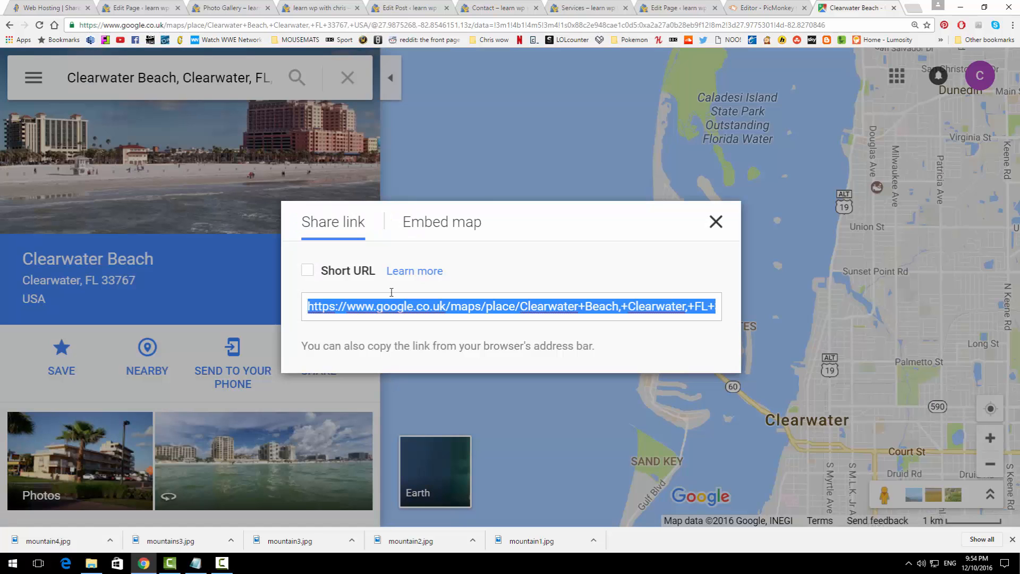
{"action": "left_click", "coordinate": [453, 229]}
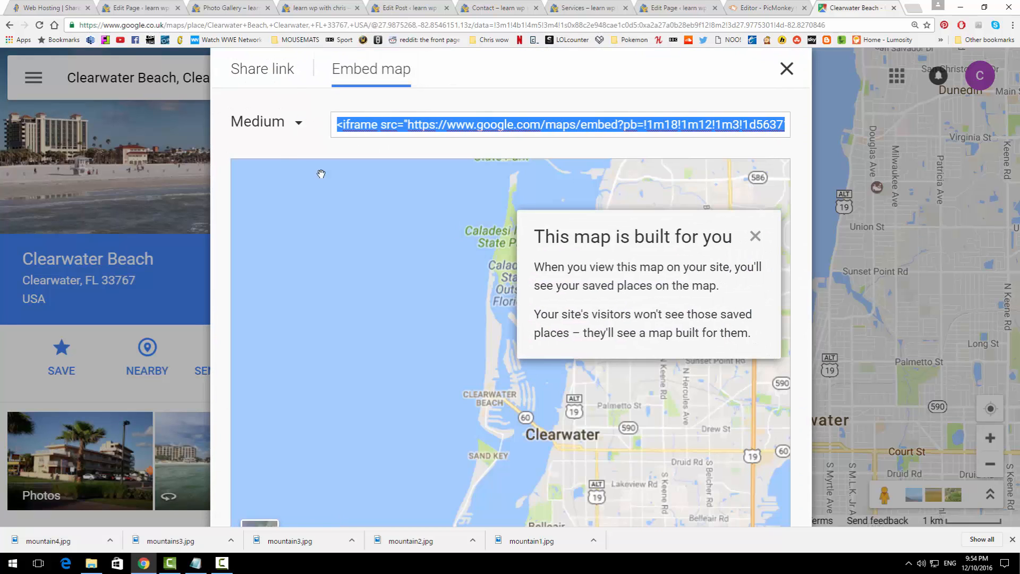
{"action": "left_click", "coordinate": [299, 124]}
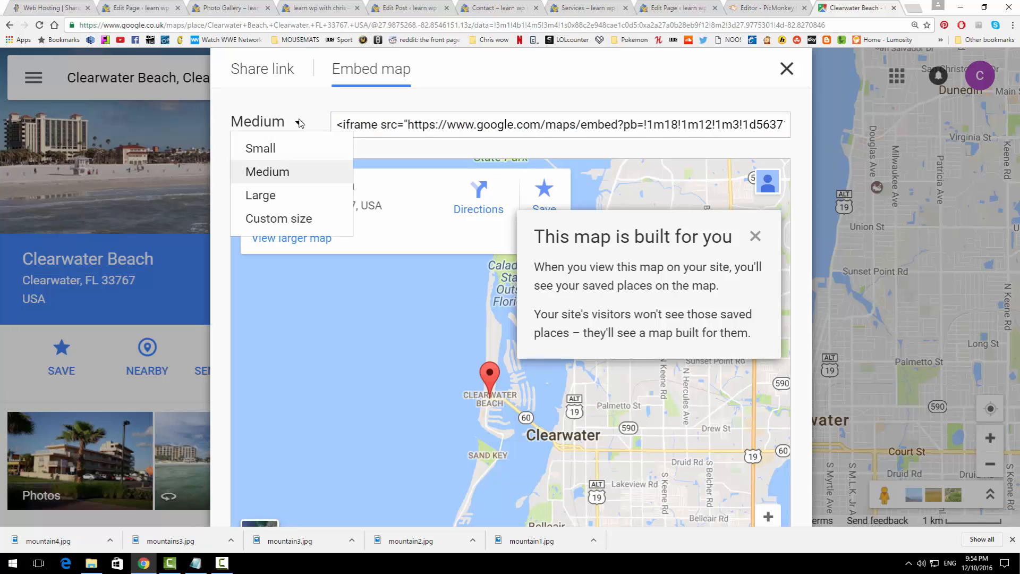
{"action": "left_click", "coordinate": [308, 218]}
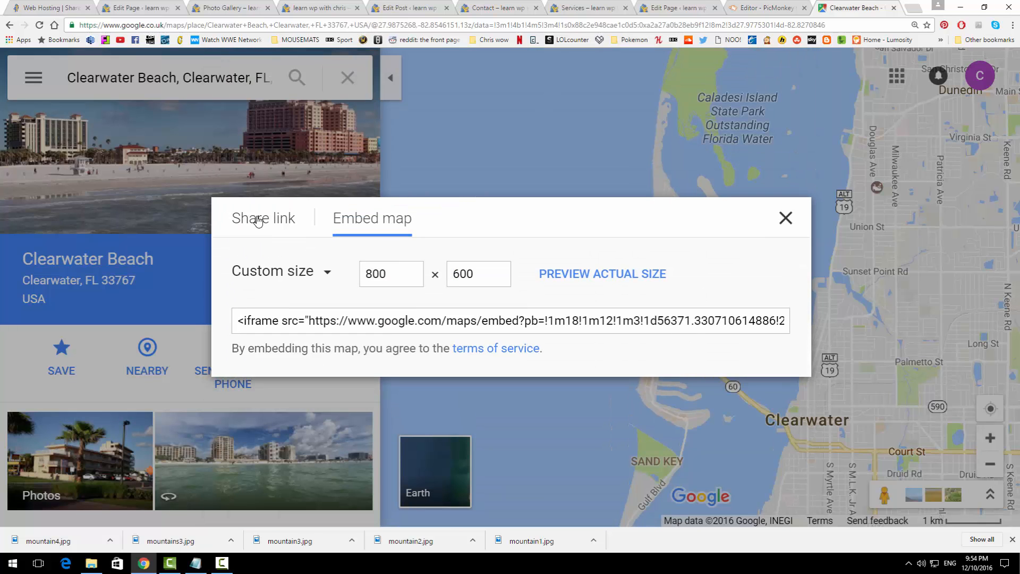
{"action": "left_click_drag", "start_coordinate": [422, 271], "coordinate": [343, 275]}
{"action": "type", "text": "700"}
{"action": "key", "text": "Tab"}
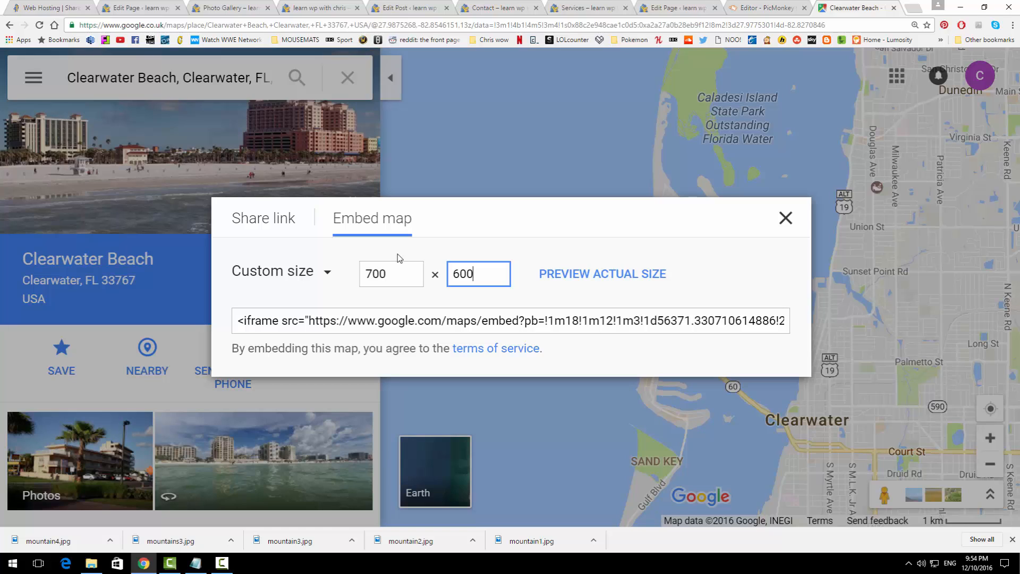
{"action": "left_click_drag", "start_coordinate": [494, 277], "coordinate": [447, 276]}
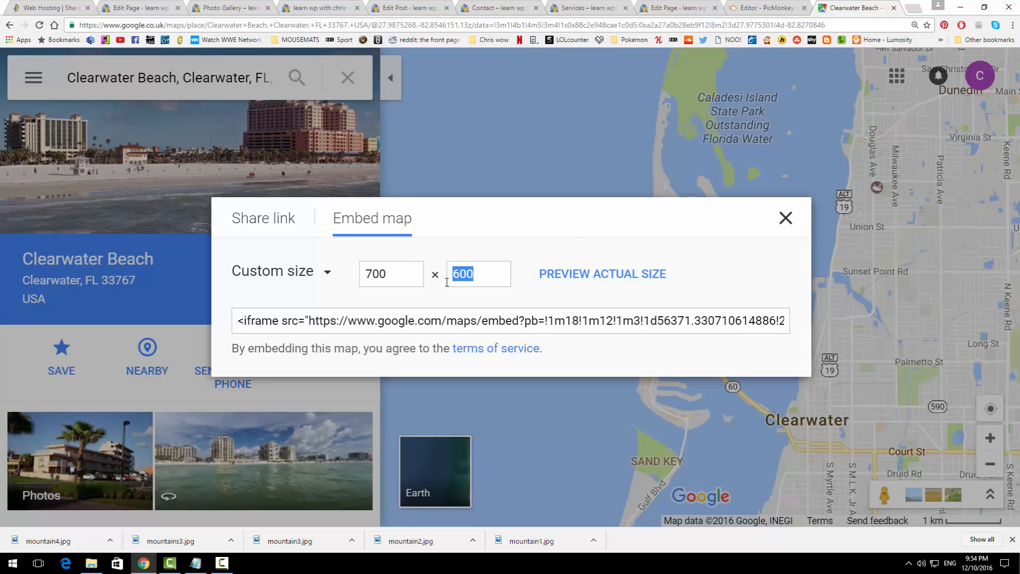
{"action": "type", "text": "435"}
{"action": "left_click", "coordinate": [321, 325]}
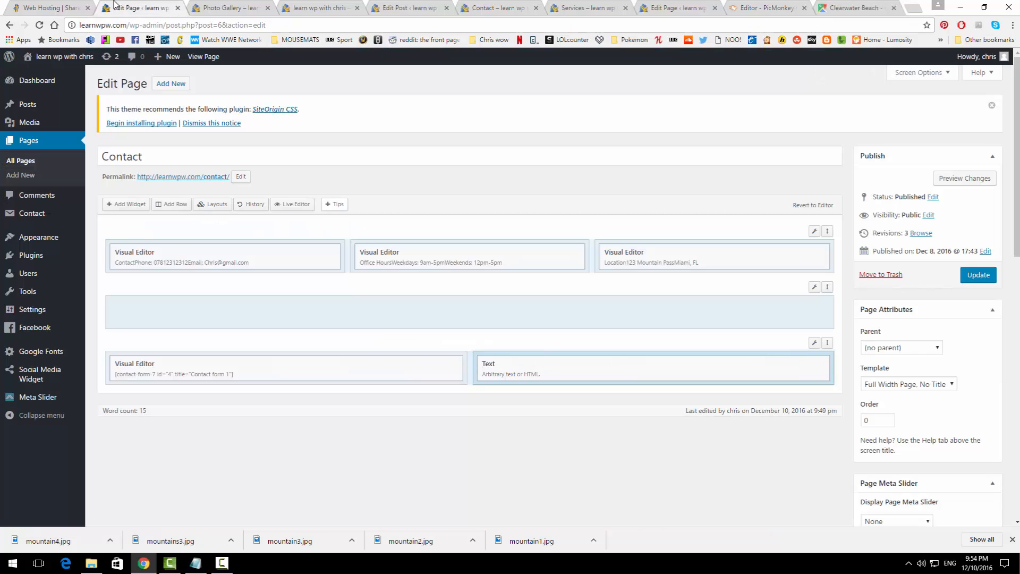
{"action": "left_click", "coordinate": [117, 7]}
Step: Paste the Clearwater Beach map iframe into the bottom-right Text widget's content
{"action": "left_click", "coordinate": [766, 365]}
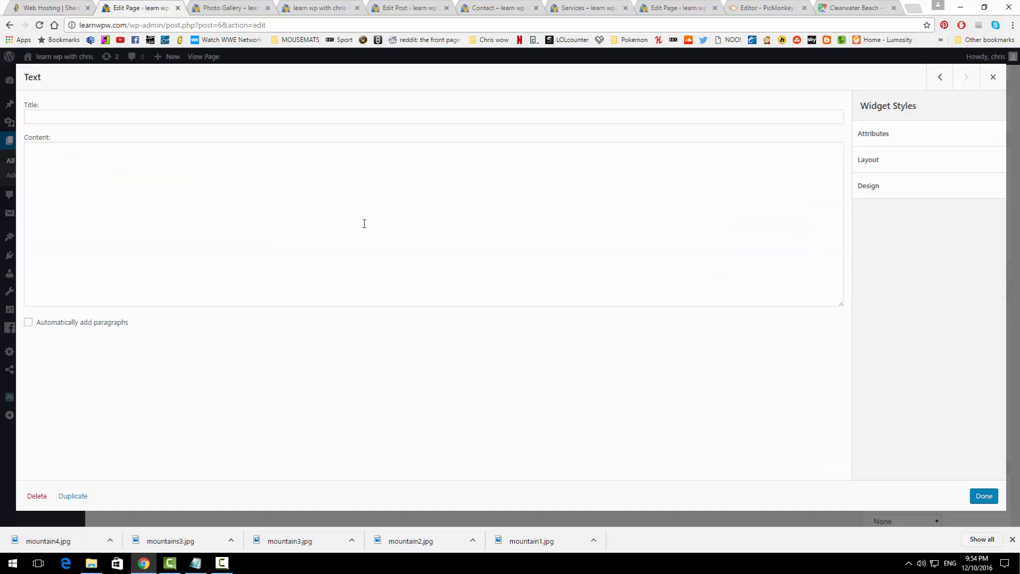
{"action": "left_click", "coordinate": [330, 201]}
{"action": "key", "text": "ctrl+v"}
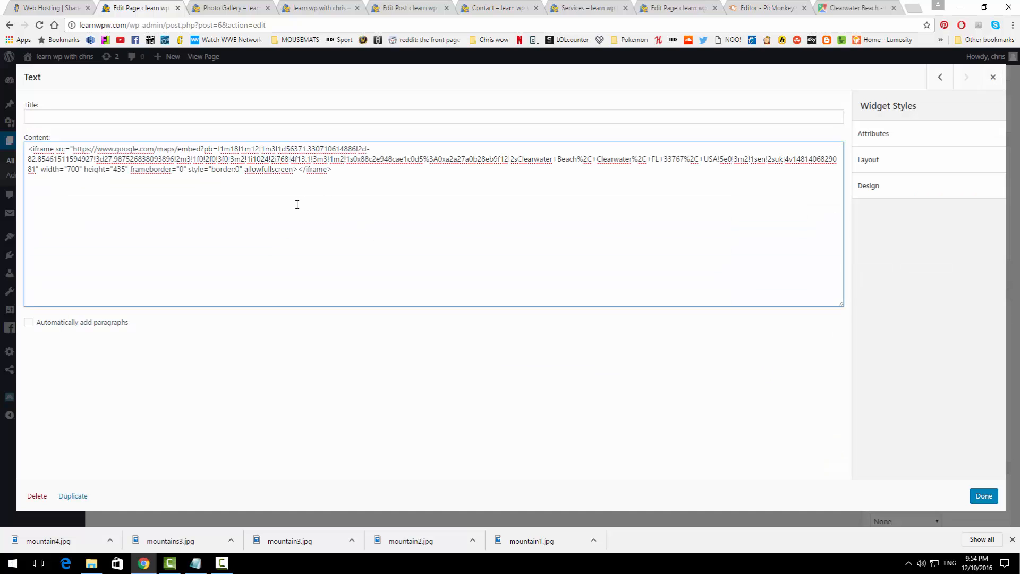
{"action": "left_click", "coordinate": [980, 496]}
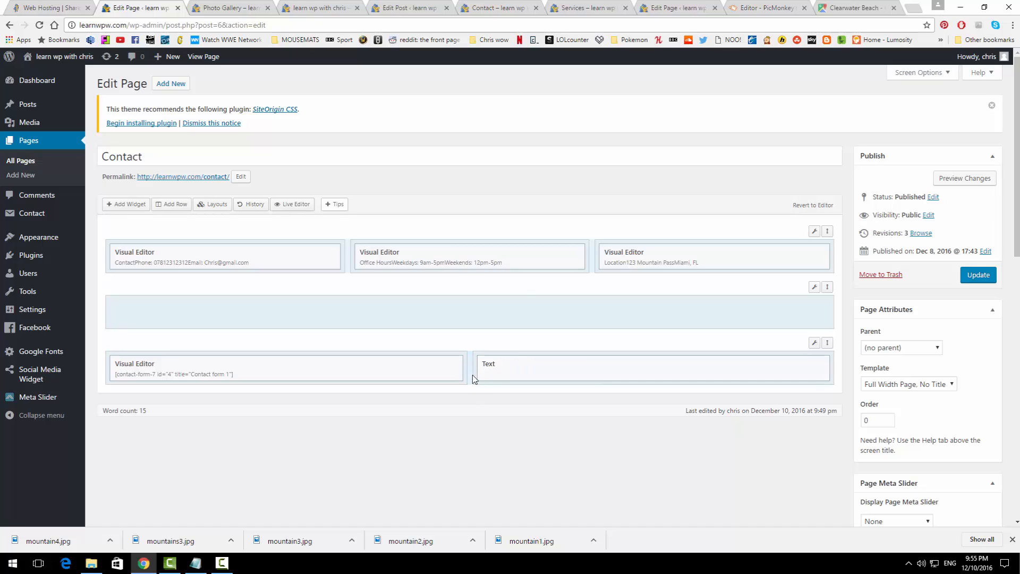
Step: Resize the bottom row columns to 36.7% / 63.3% and update the Contact page
{"action": "mouse_move", "coordinate": [815, 342]}
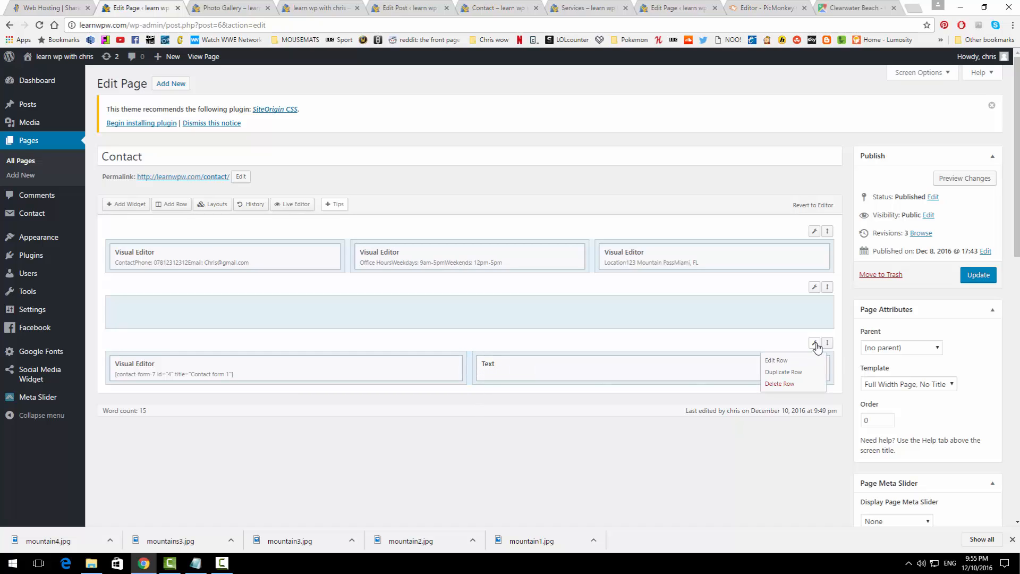
{"action": "left_click", "coordinate": [800, 362]}
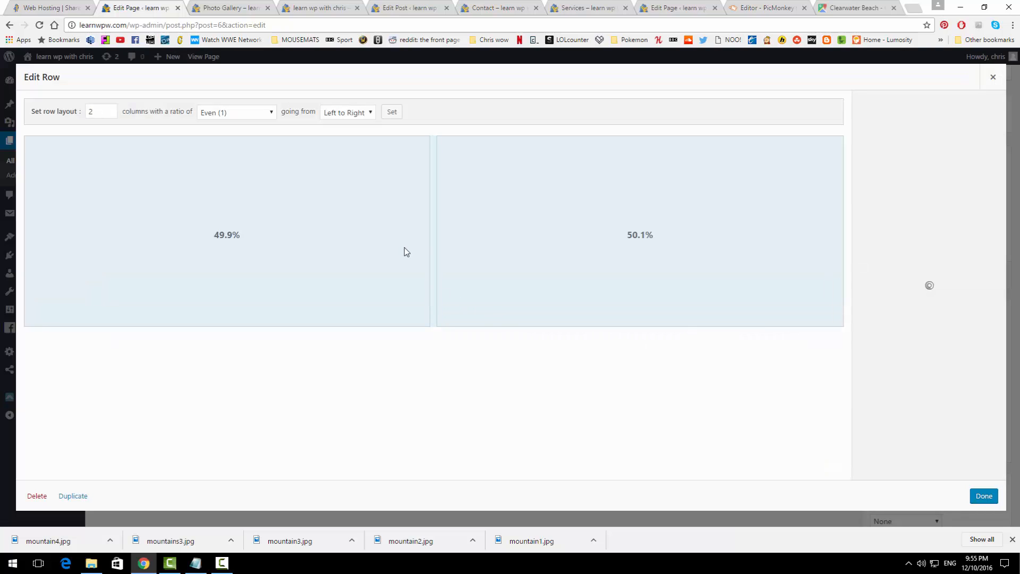
{"action": "left_click_drag", "start_coordinate": [425, 239], "coordinate": [350, 242]}
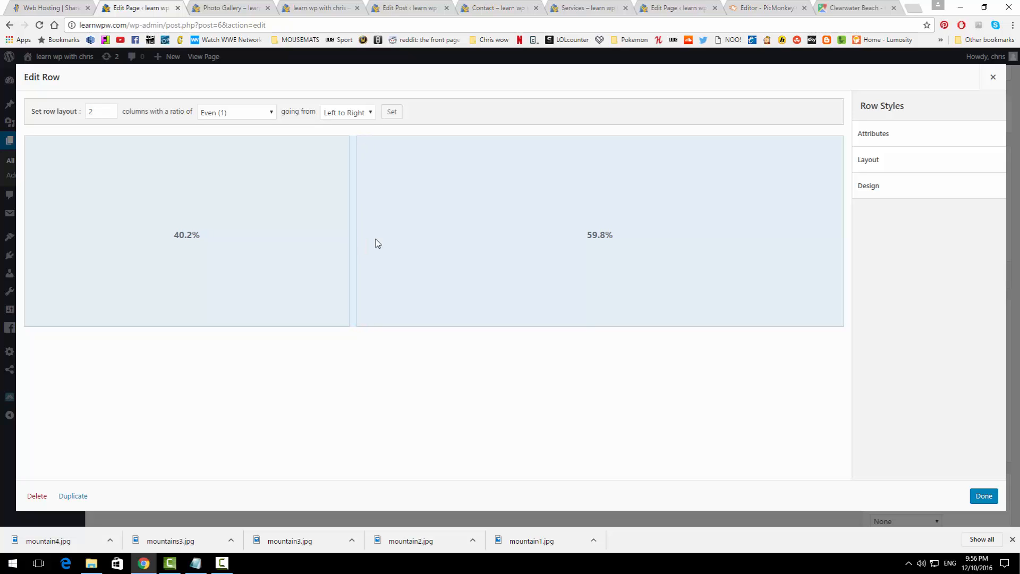
{"action": "left_click_drag", "start_coordinate": [348, 237], "coordinate": [322, 245]}
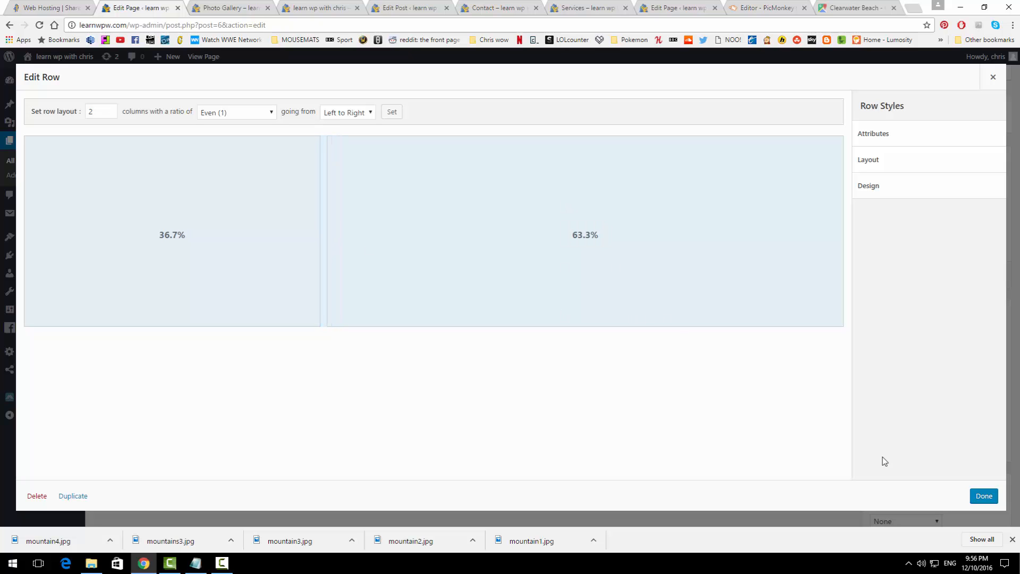
{"action": "left_click", "coordinate": [976, 497]}
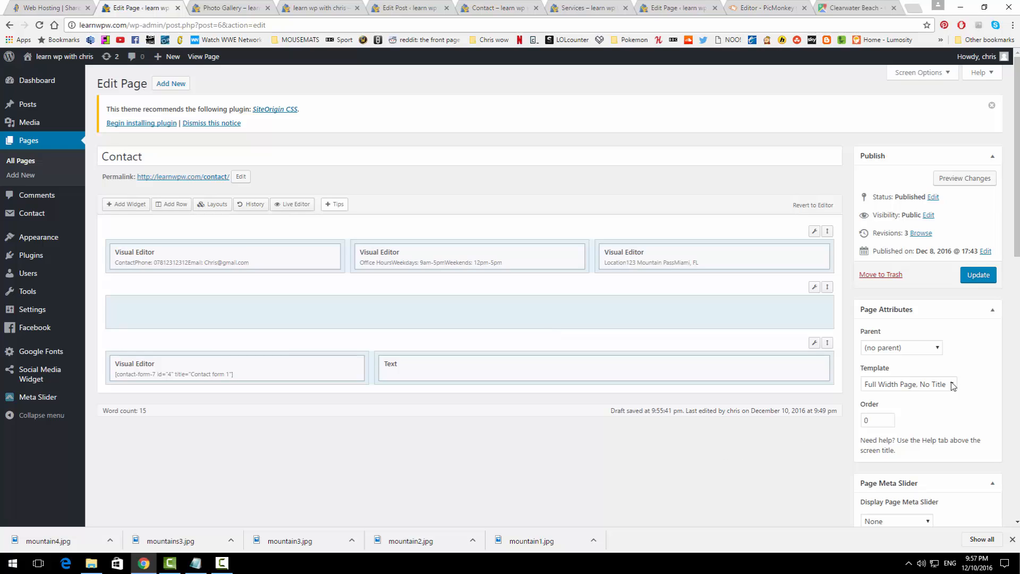
{"action": "left_click", "coordinate": [983, 277]}
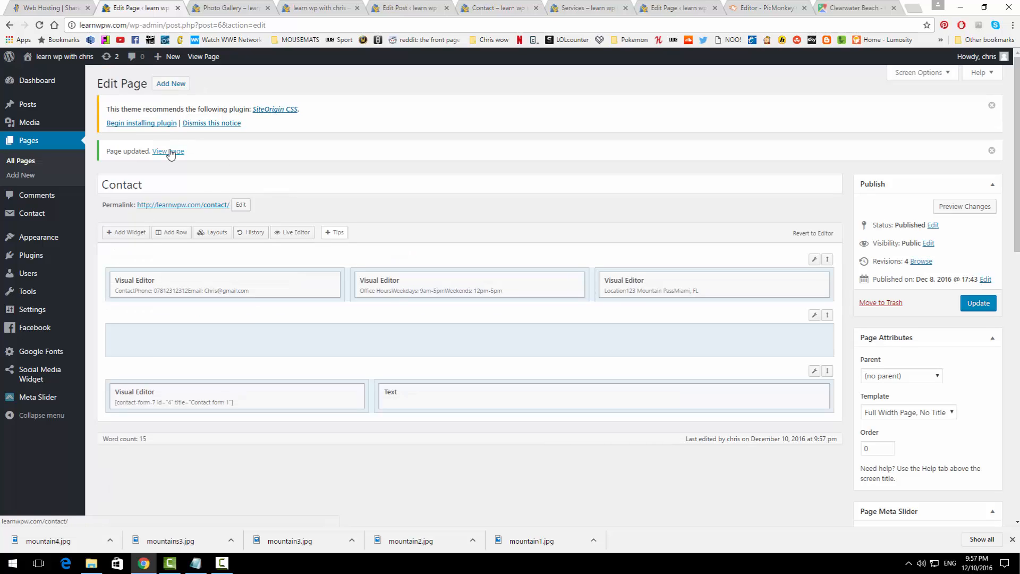
Step: View the live Contact page, open General Settings, then visit the live home page
{"action": "left_click", "coordinate": [169, 152]}
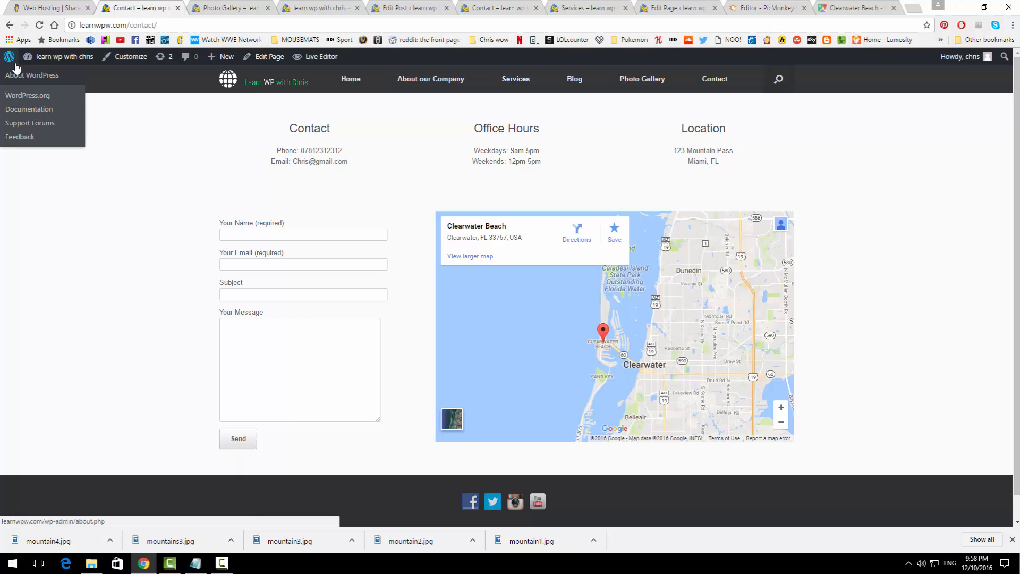
{"action": "mouse_move", "coordinate": [45, 59]}
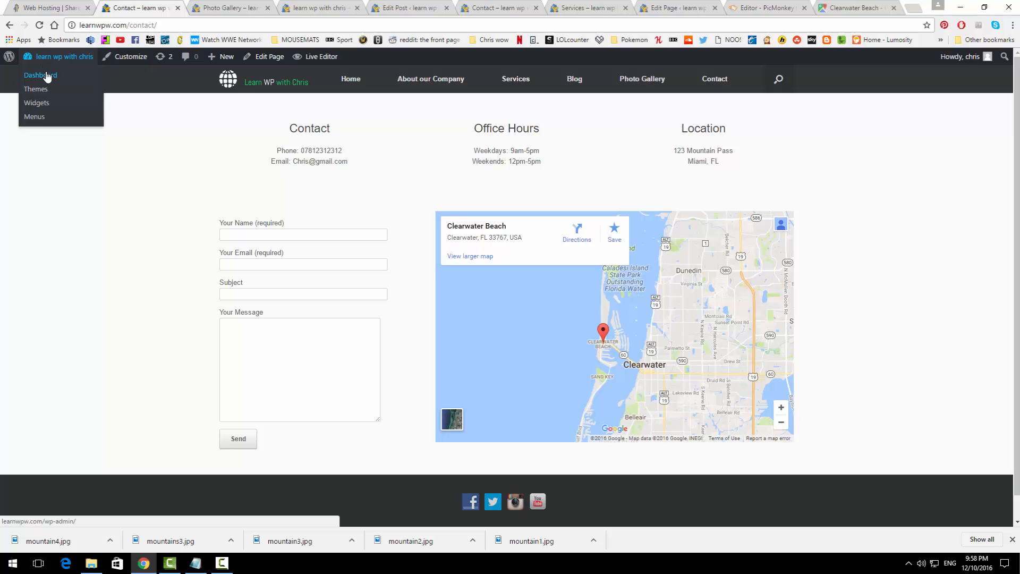
{"action": "left_click", "coordinate": [44, 79]}
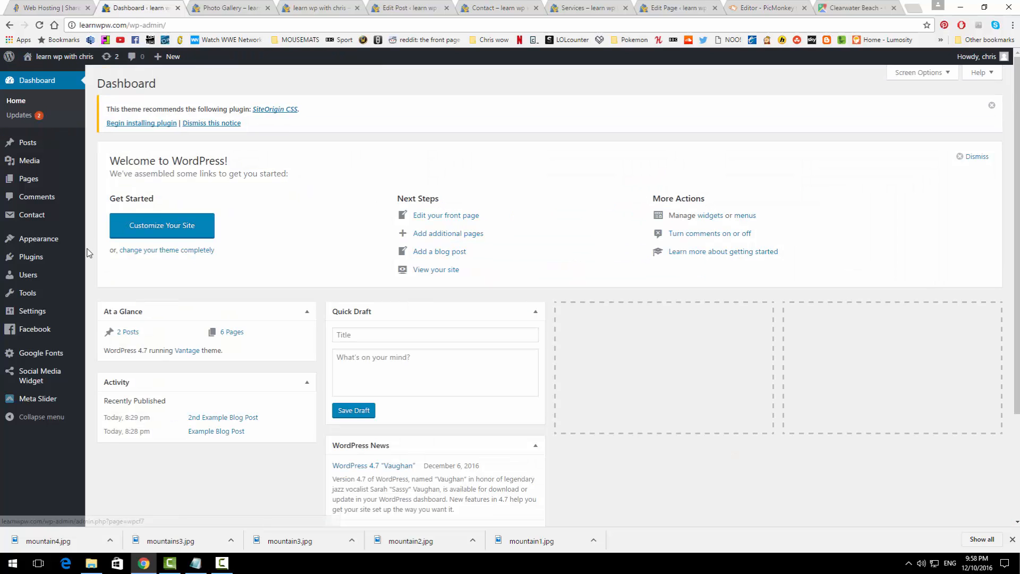
{"action": "left_click", "coordinate": [33, 311]}
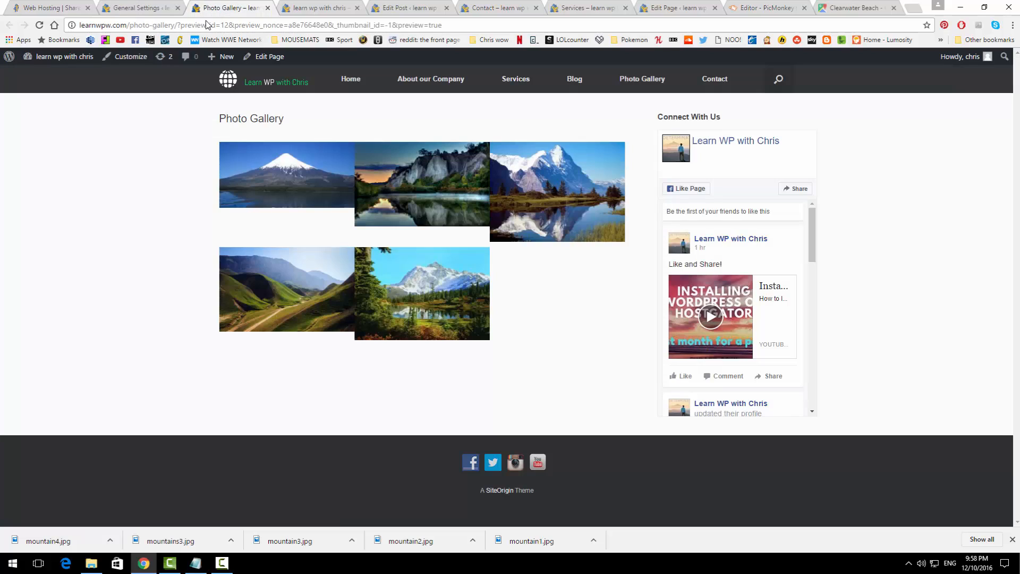
{"action": "left_click", "coordinate": [229, 9]}
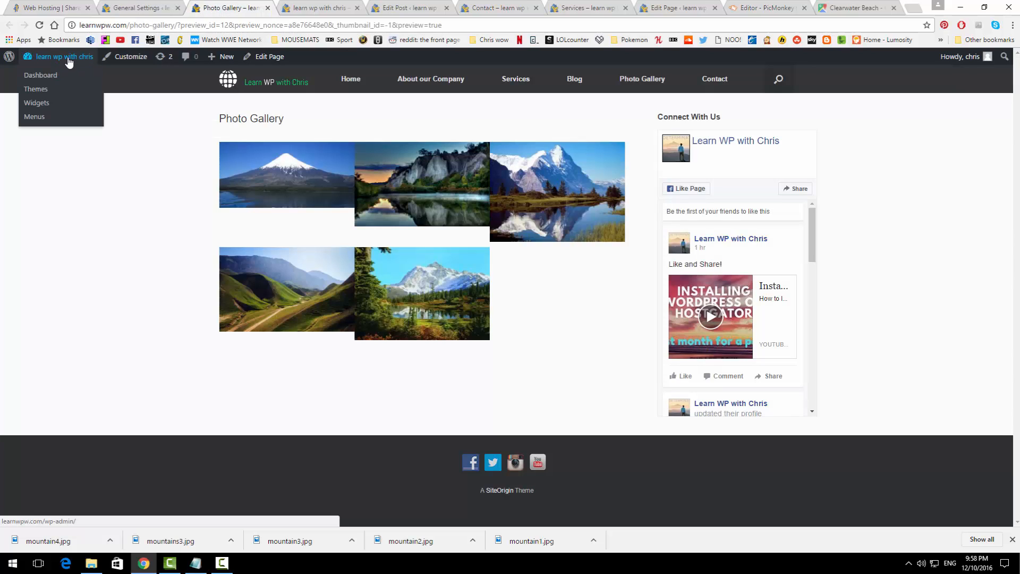
{"action": "left_click", "coordinate": [68, 57]}
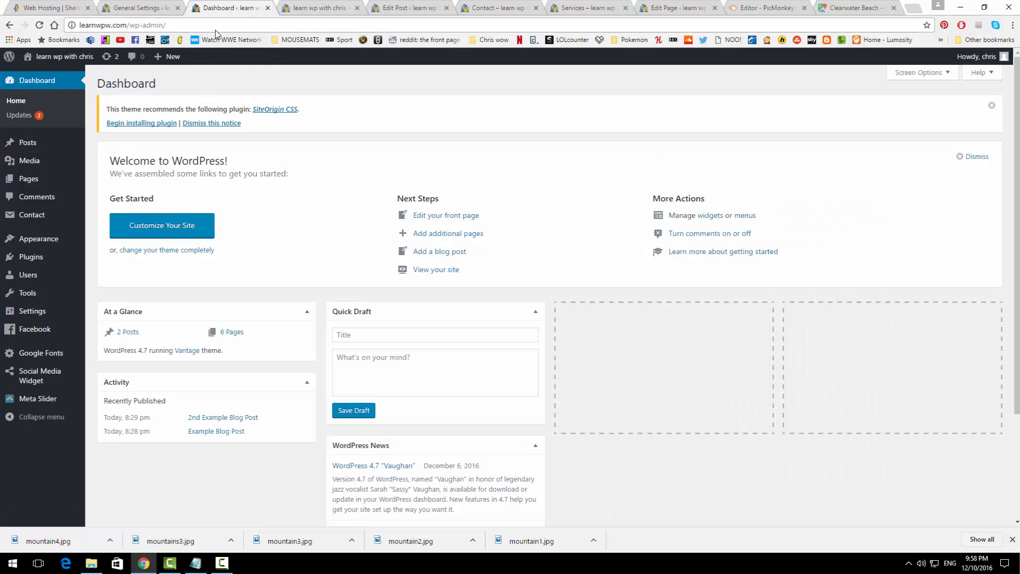
{"action": "mouse_move", "coordinate": [52, 59]}
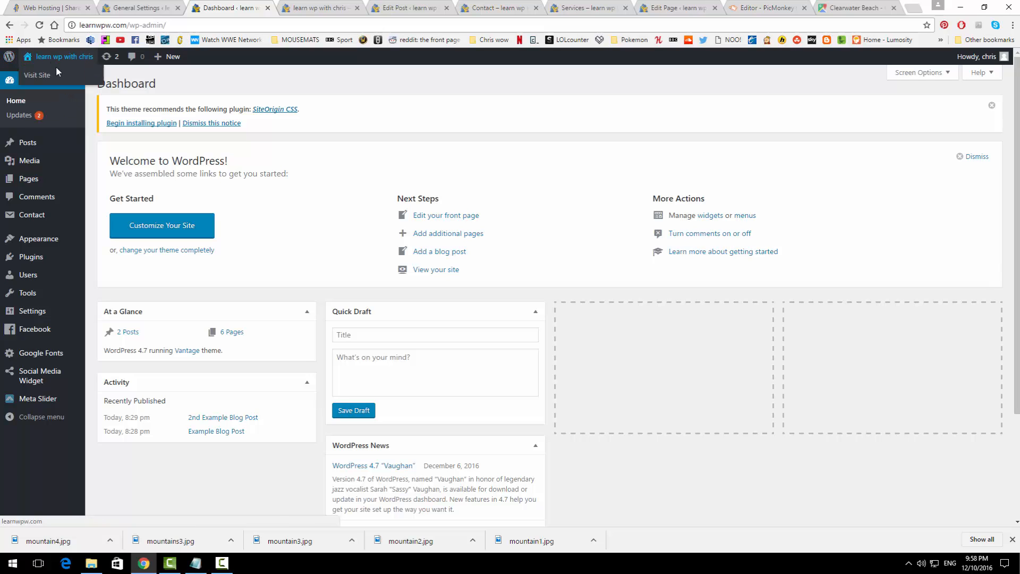
{"action": "left_click", "coordinate": [51, 77]}
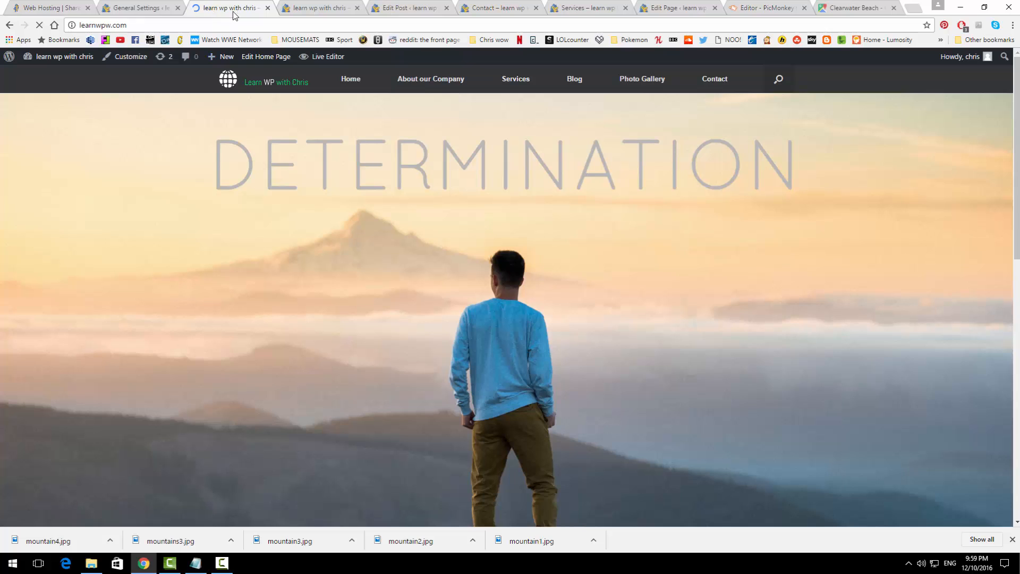
Step: Close the leftover Edit Page, Clearwater Beach map and PicMonkey browser tabs
{"action": "middle_click", "coordinate": [332, 8]}
{"action": "middle_click", "coordinate": [336, 6]}
{"action": "middle_click", "coordinate": [343, 3]}
{"action": "middle_click", "coordinate": [344, 3]}
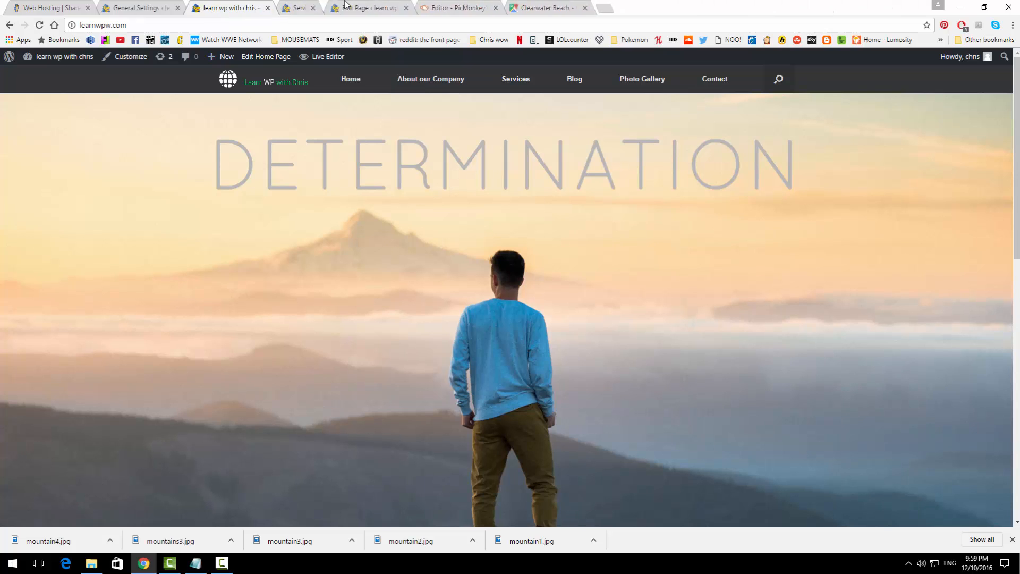
{"action": "middle_click", "coordinate": [345, 2]}
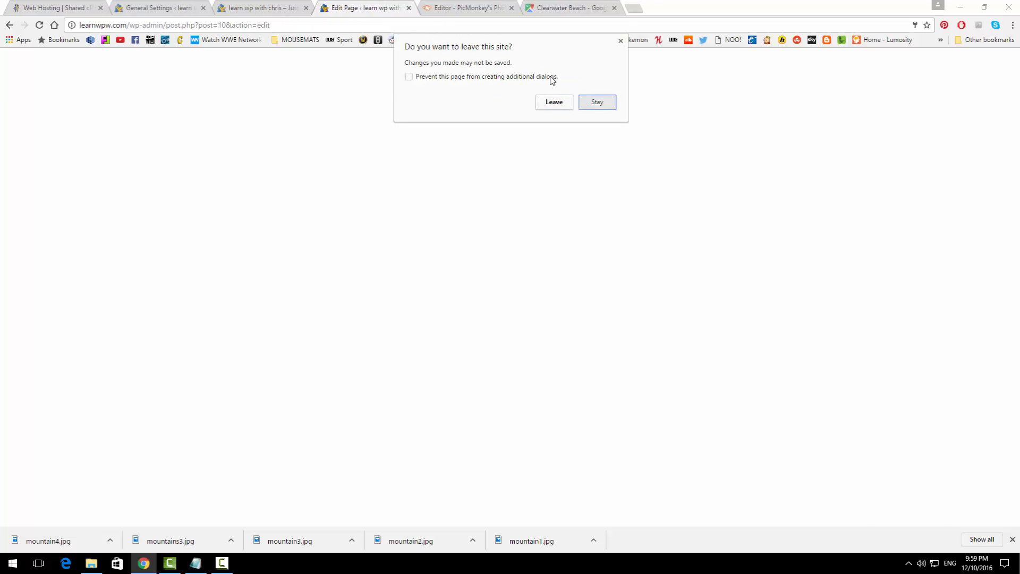
{"action": "left_click", "coordinate": [594, 101]}
{"action": "left_click_drag", "start_coordinate": [392, 4], "coordinate": [574, 8]}
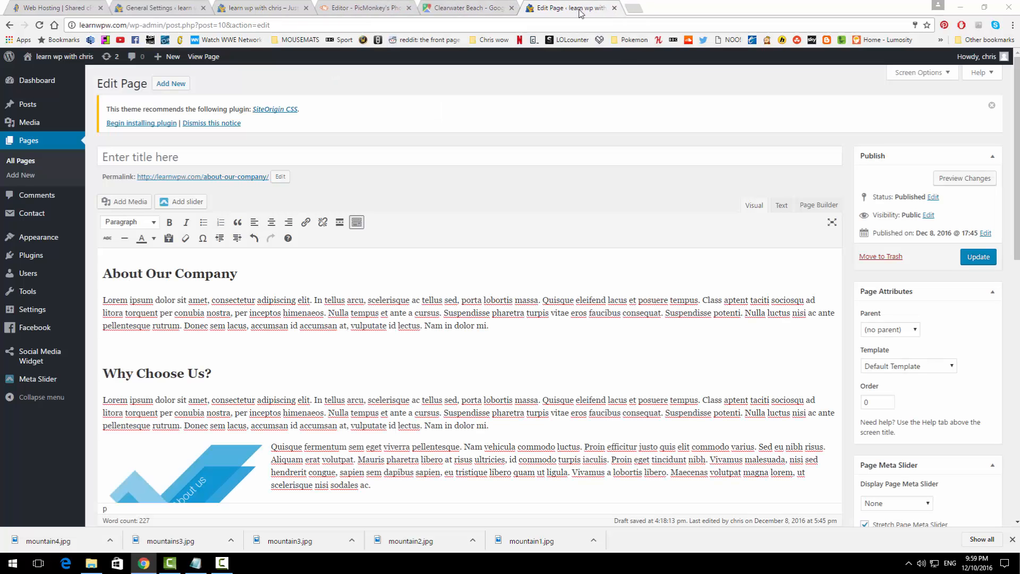
{"action": "middle_click", "coordinate": [558, 7]}
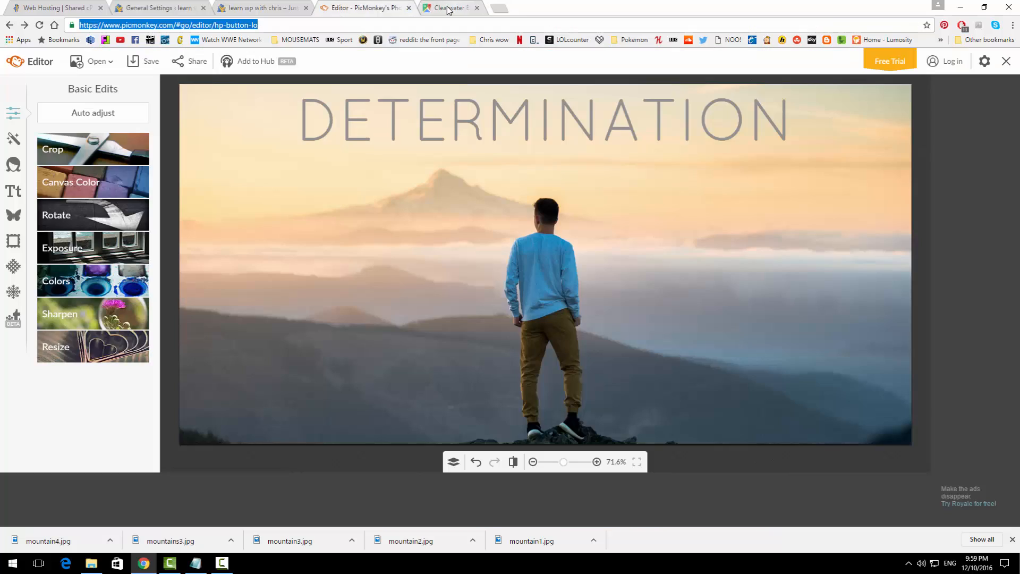
{"action": "middle_click", "coordinate": [451, 8]}
{"action": "left_click", "coordinate": [284, 5]}
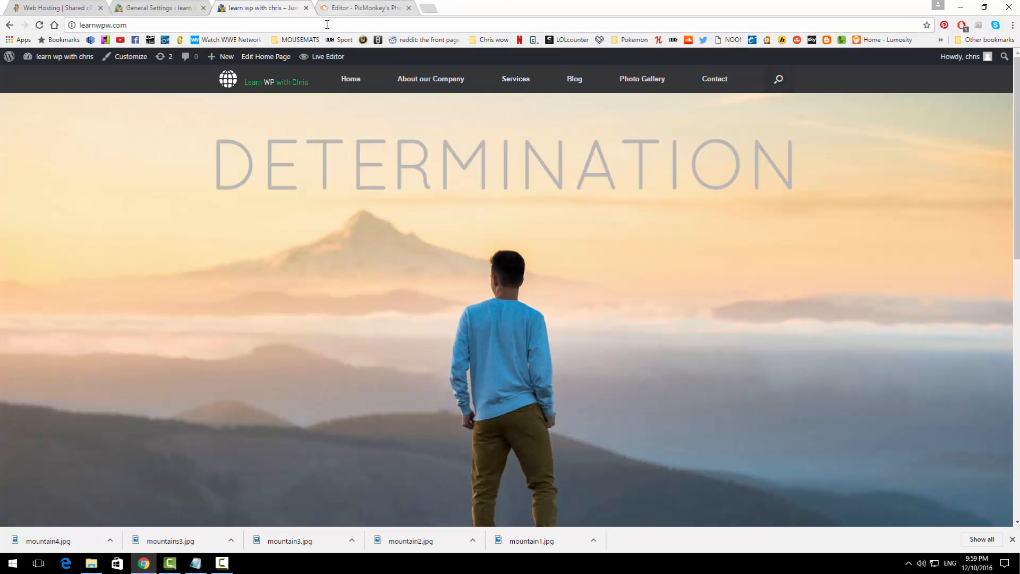
{"action": "middle_click", "coordinate": [332, 8]}
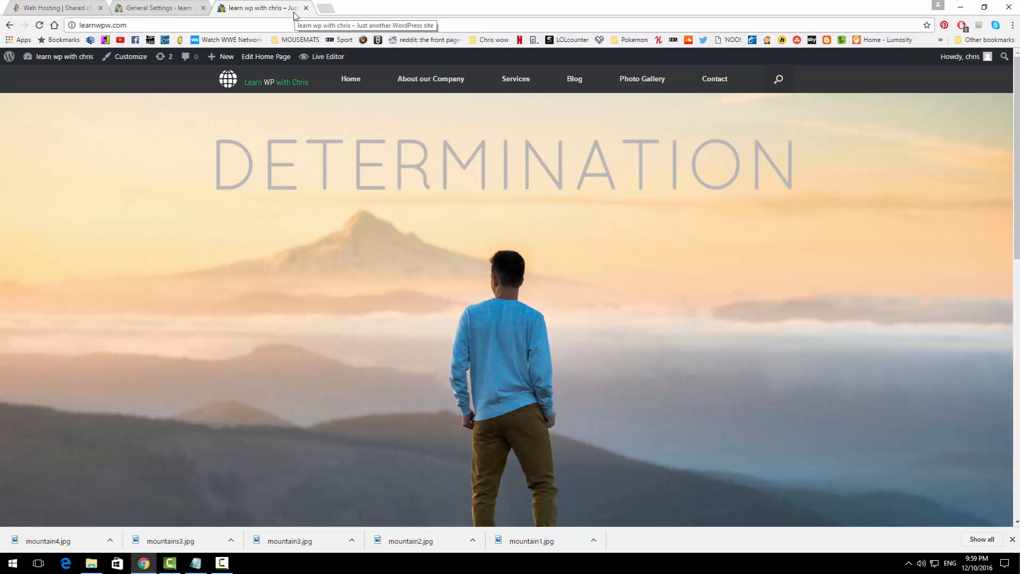
Step: Capitalize the site title to 'Learn WP with Chris' in General Settings
{"action": "left_click", "coordinate": [179, 6]}
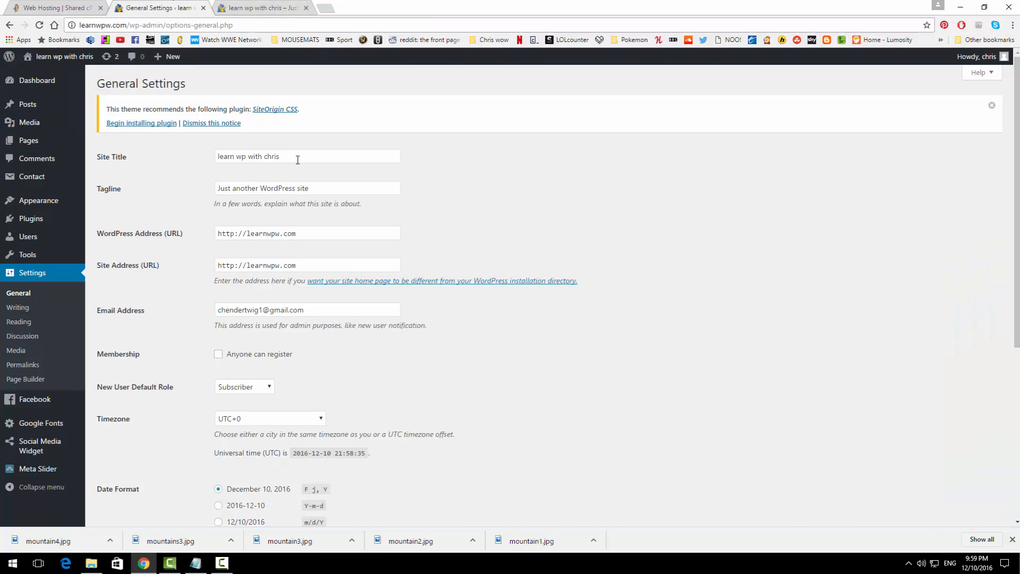
{"action": "left_click", "coordinate": [216, 156]}
{"action": "key", "text": "Delete"}
{"action": "type", "text": "L"}
{"action": "key", "text": "BackSpace"}
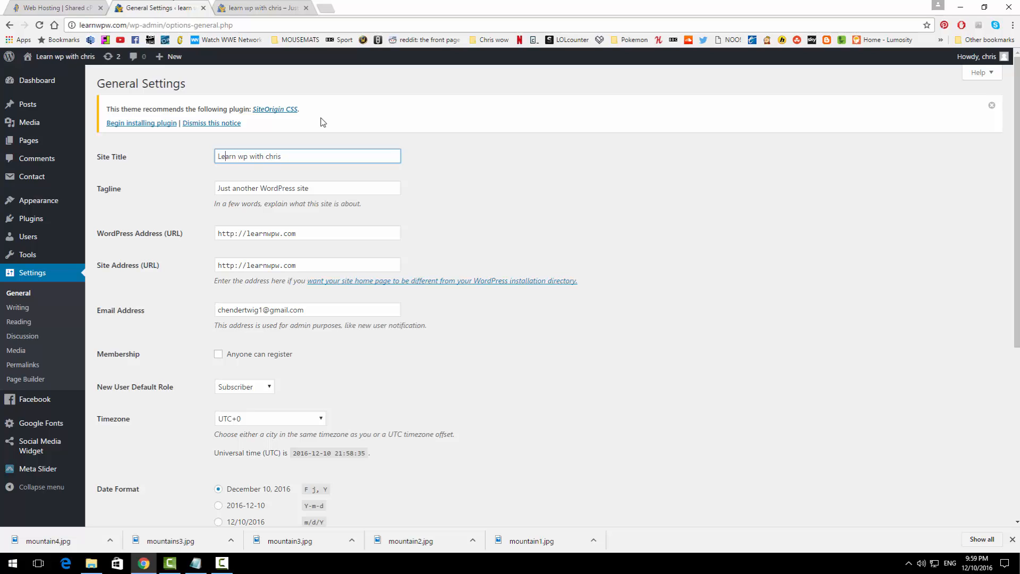
{"action": "key", "text": "Delete"}
{"action": "key", "text": "Delete"}
{"action": "type", "text": "WP"}
{"action": "key", "text": "Delete"}
{"action": "type", "text": "C"}
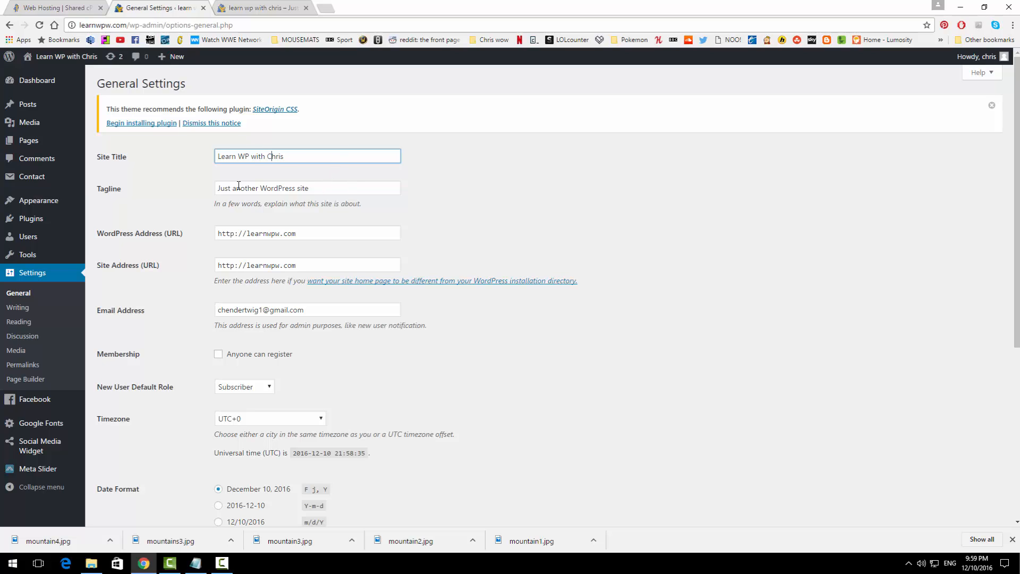
Step: Set the tagline to 'Wordpress Tutorials', save, and reload the live home page
{"action": "key", "text": "Tab"}
{"action": "type", "text": "Wordpr"}
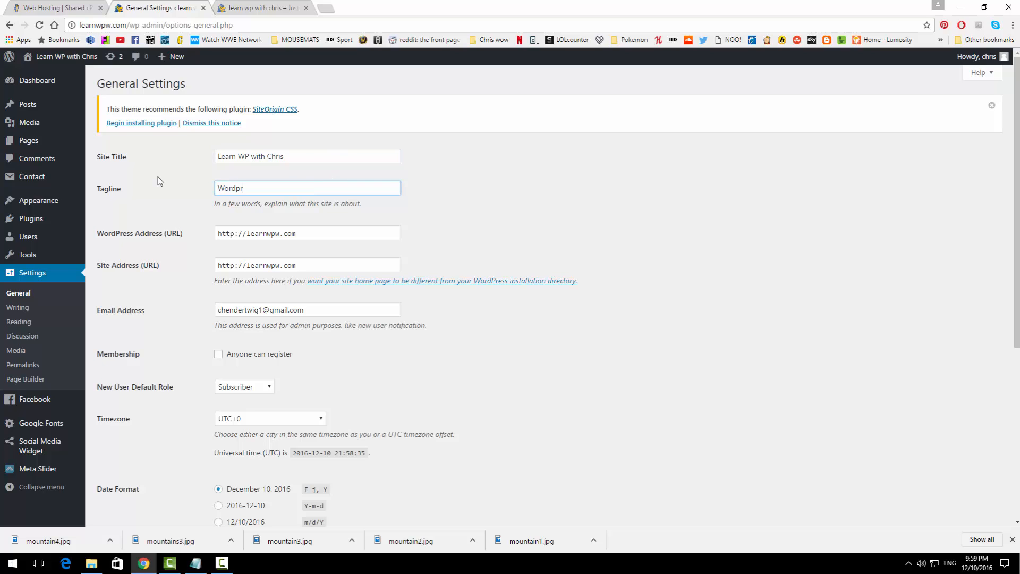
{"action": "type", "text": "ess Tutorials"}
{"action": "scroll", "coordinate": [517, 315], "scroll_direction": "down", "scroll_amount": 5}
{"action": "left_click", "coordinate": [111, 472]}
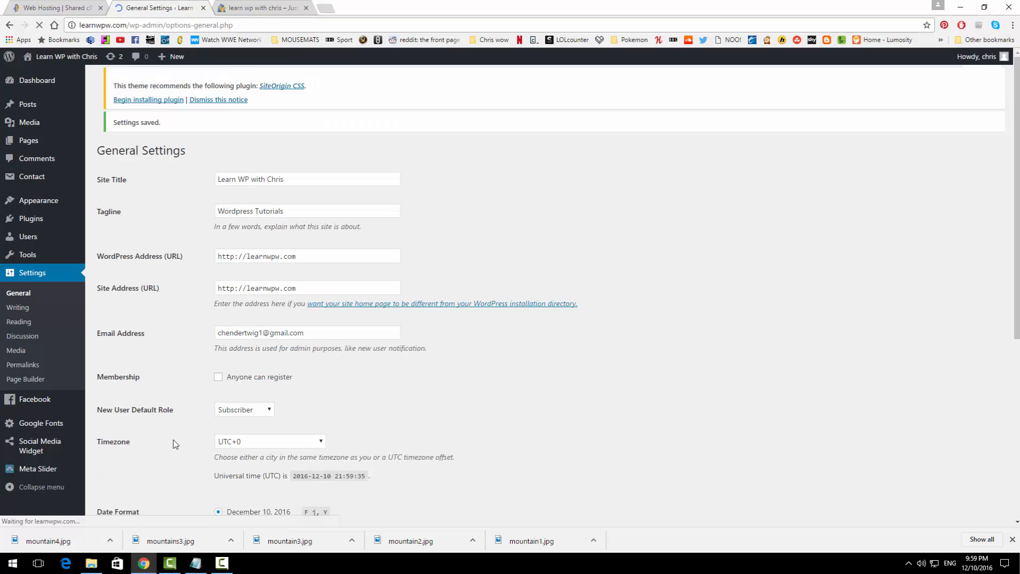
{"action": "left_click", "coordinate": [232, 5]}
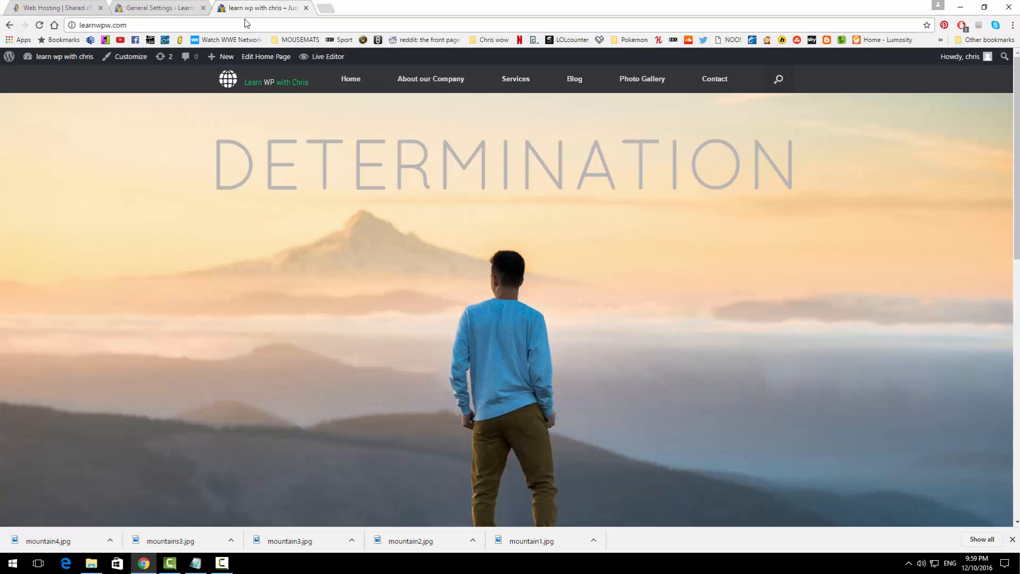
{"action": "left_click", "coordinate": [40, 25]}
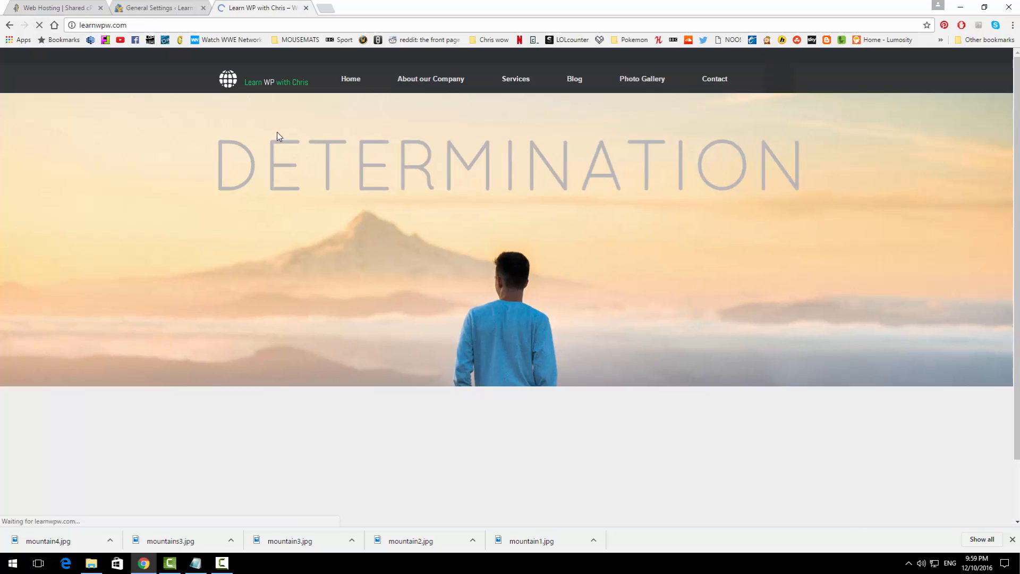